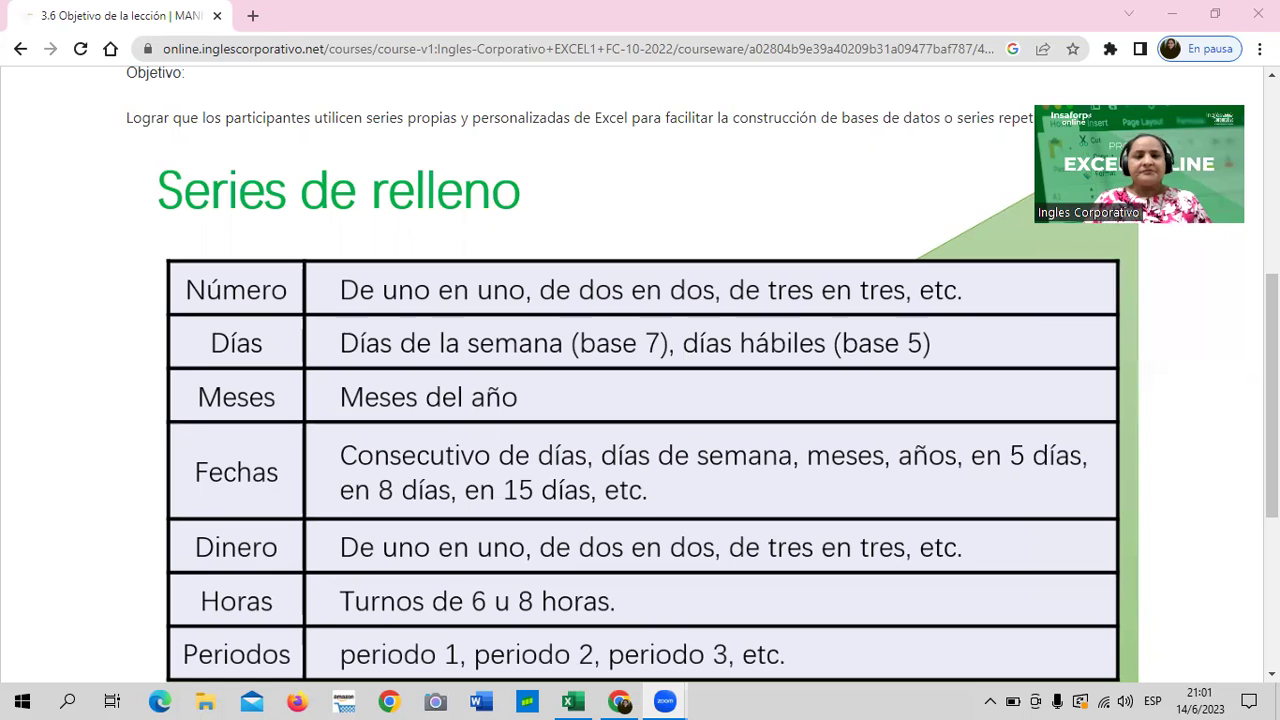
Open the 3.5 Laboratorio quiz and scroll through its questions
scroll(611, 221, "up", 2)
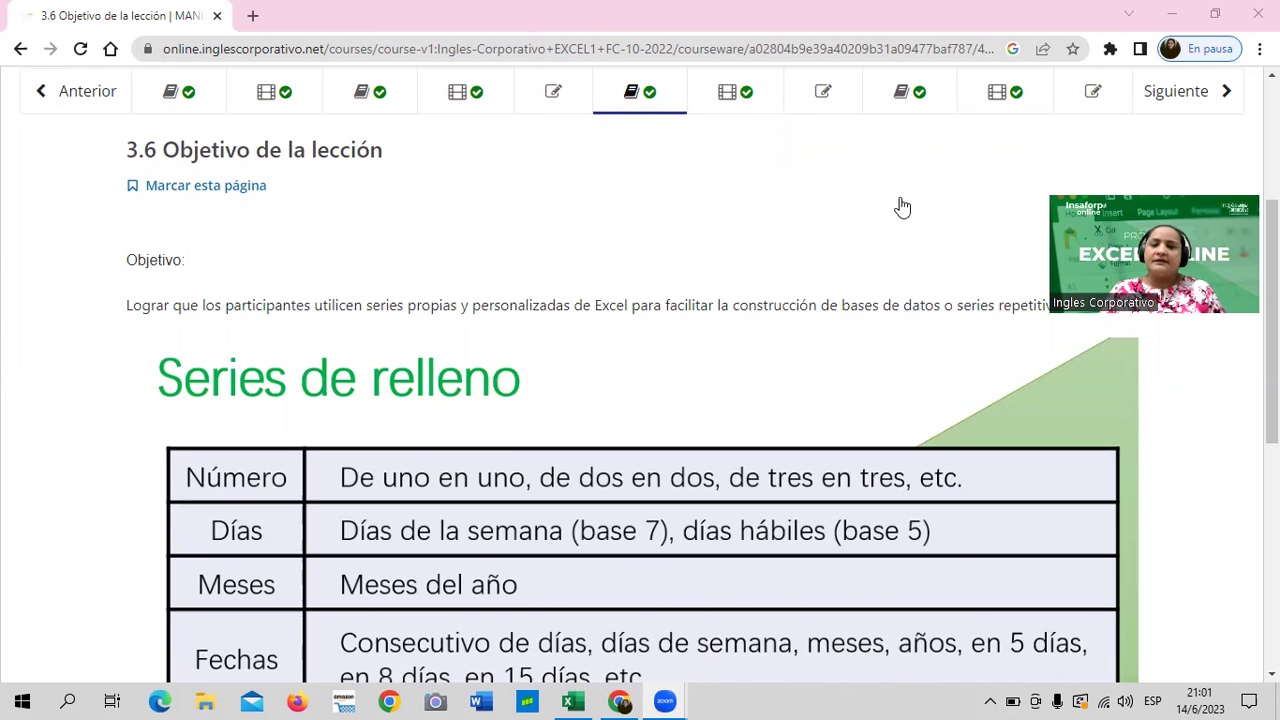
scroll(901, 205, "up", 1)
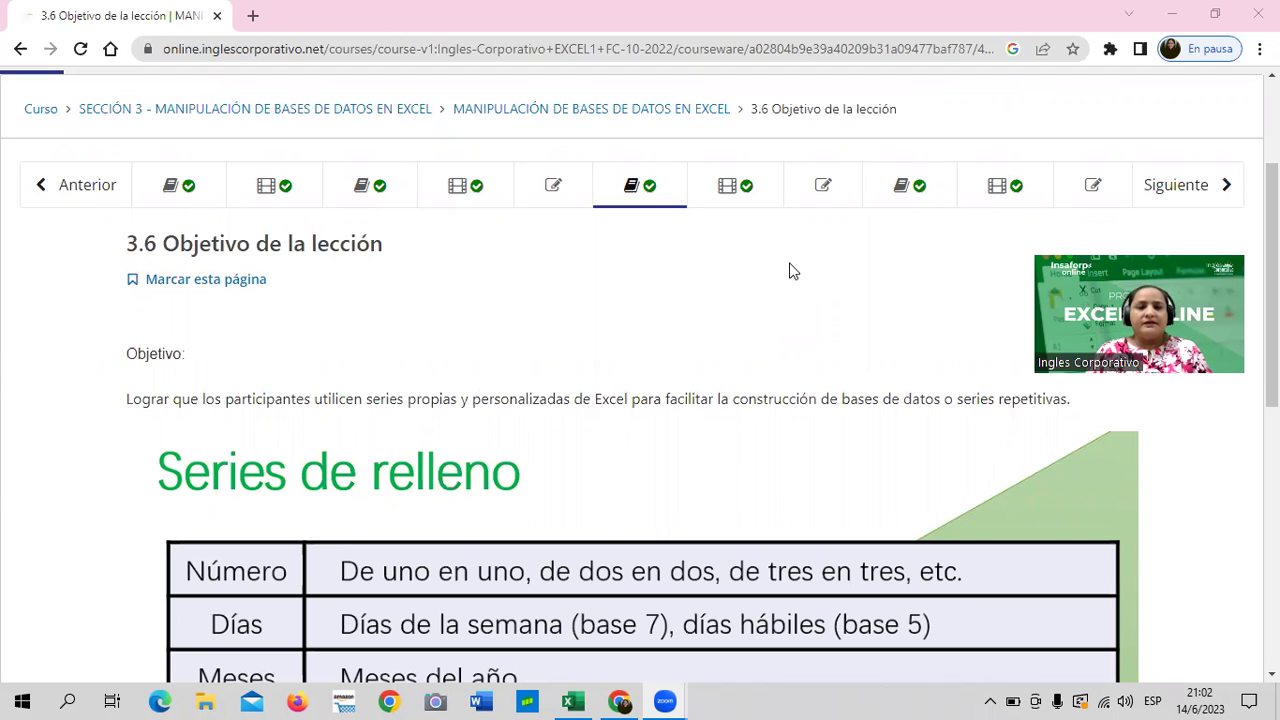
left_click(567, 187)
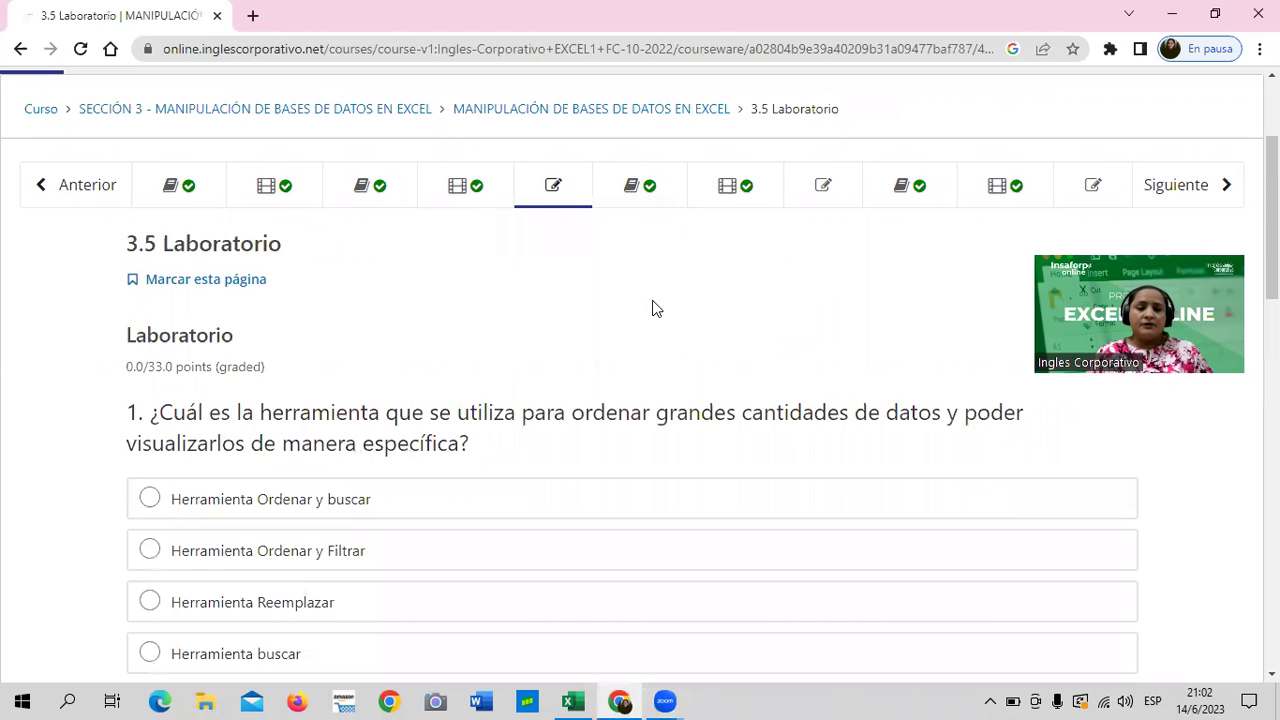
scroll(575, 370, "down", 3)
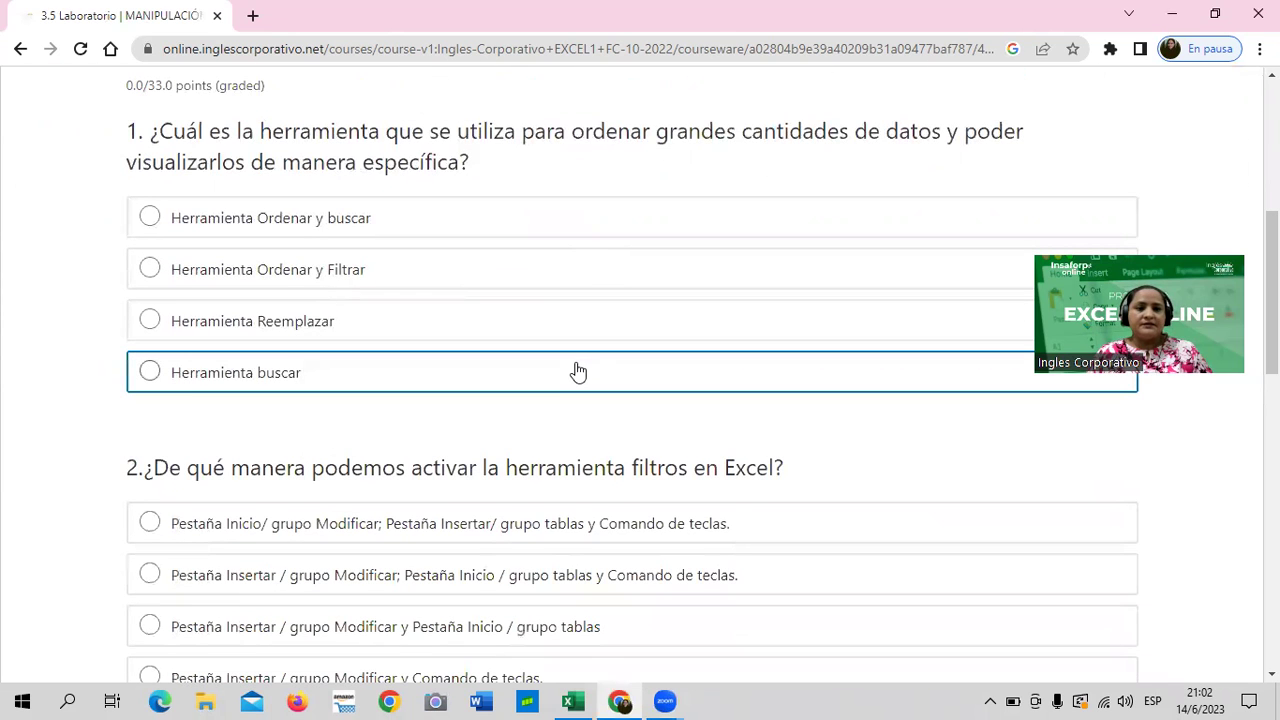
scroll(617, 370, "down", 2)
scroll(617, 370, "down", 3)
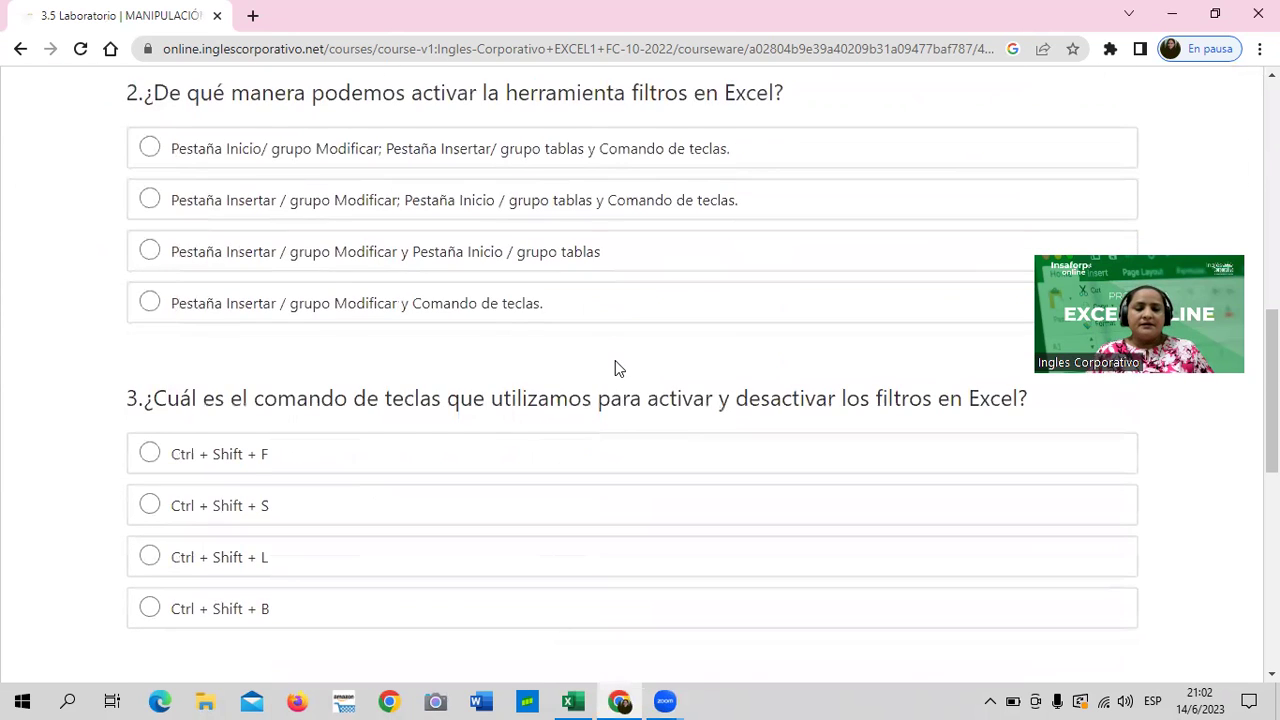
scroll(617, 369, "down", 2)
scroll(615, 369, "down", 4)
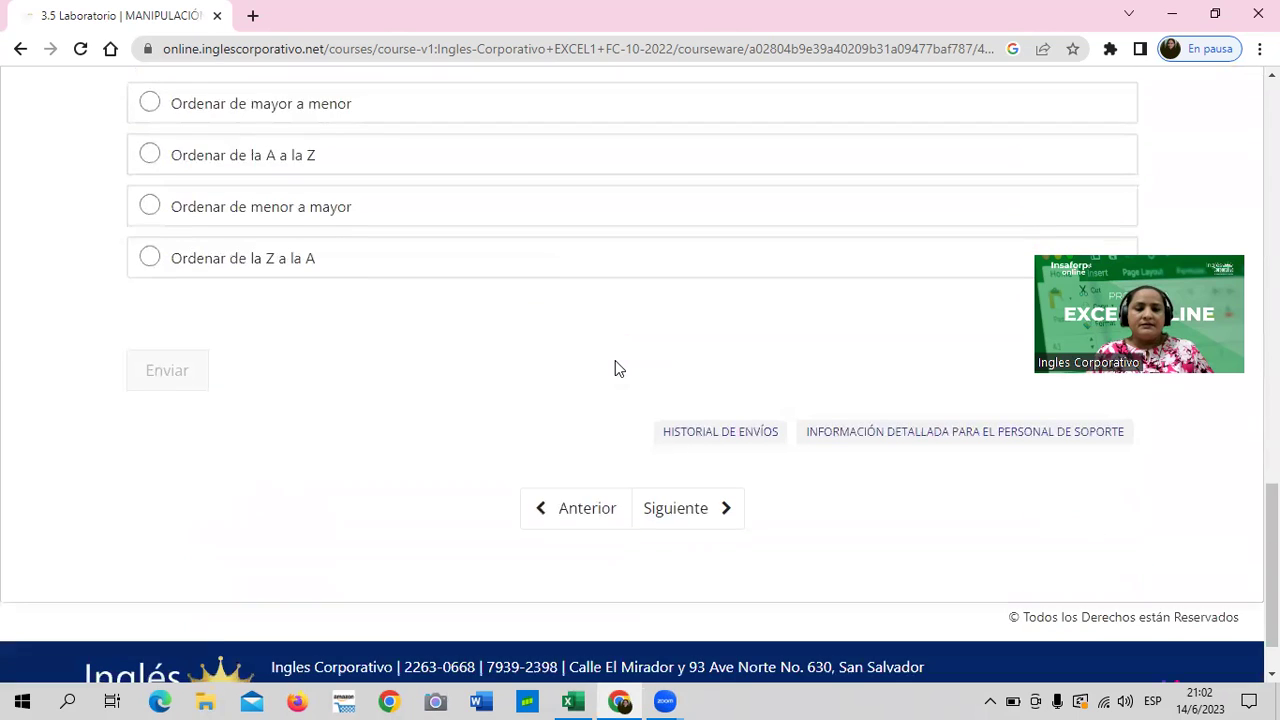
scroll(615, 369, "up", 2)
scroll(615, 369, "up", 1)
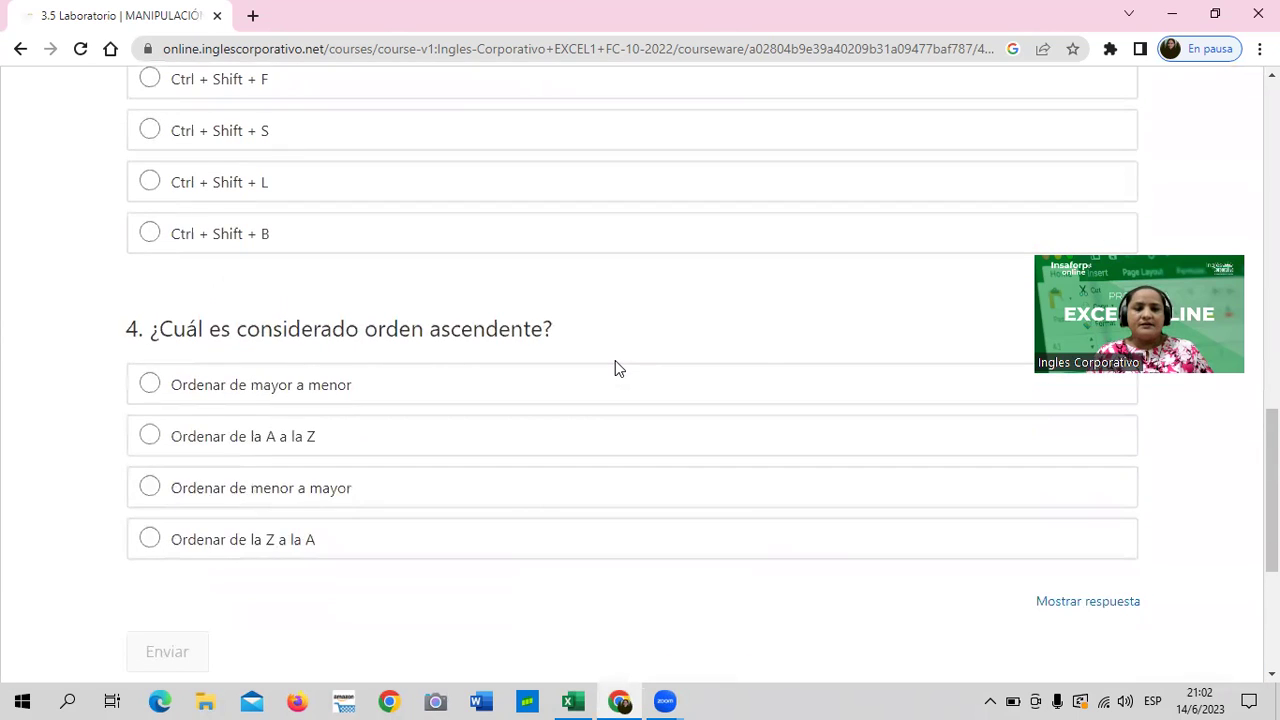
scroll(615, 369, "up", 3)
scroll(615, 369, "up", 4)
scroll(615, 369, "up", 3)
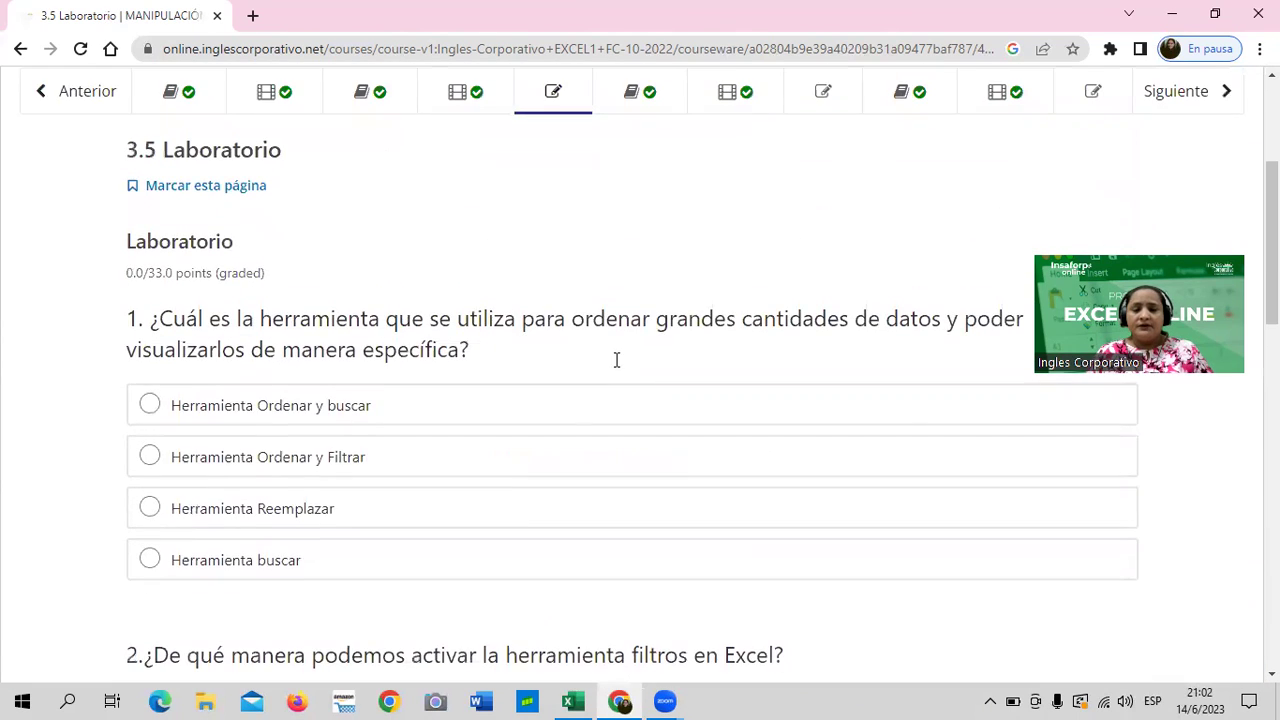
scroll(615, 369, "up", 1)
scroll(615, 369, "up", 1)
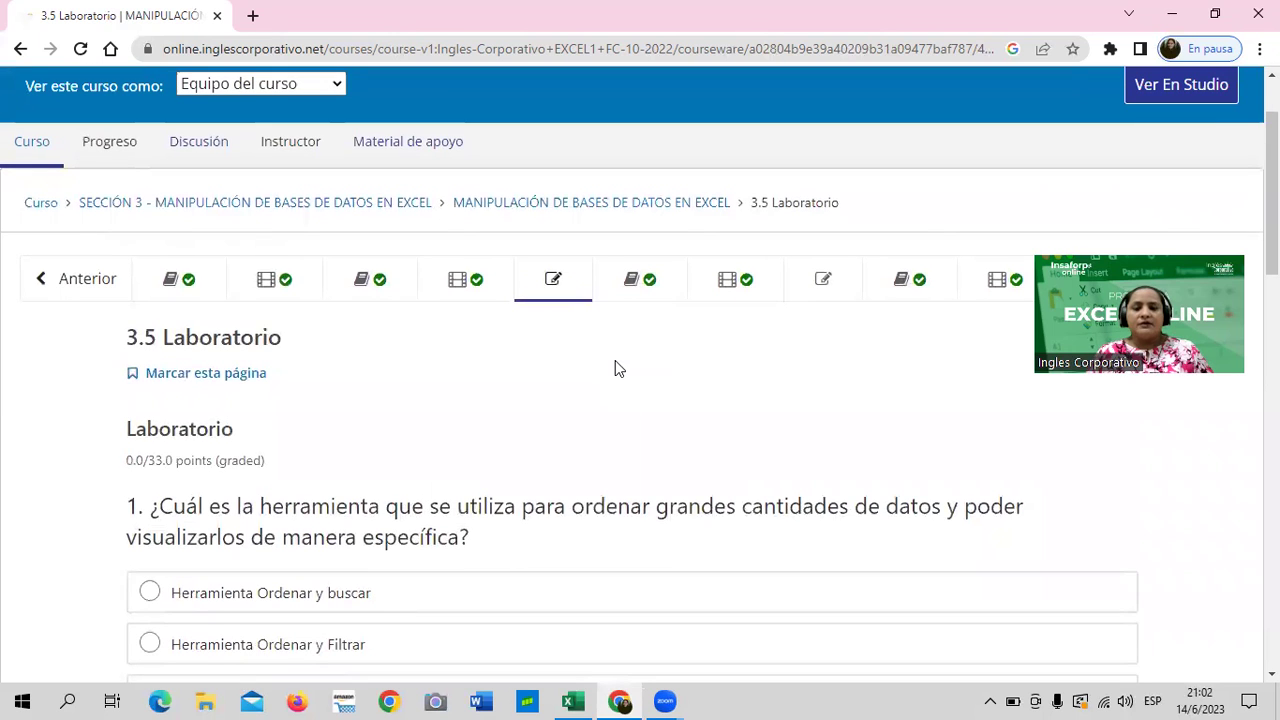
Open the 3.8 Laboratorio quiz and look over its questions
left_click(795, 289)
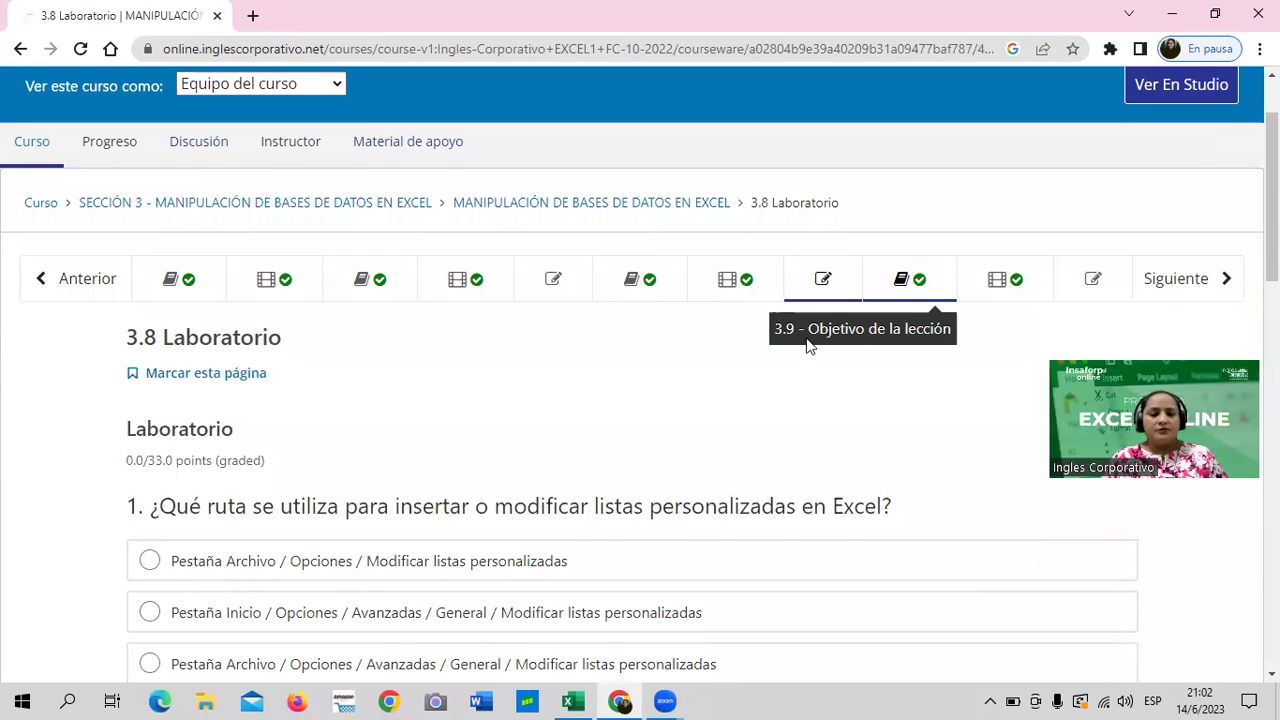
scroll(594, 491, "down", 2)
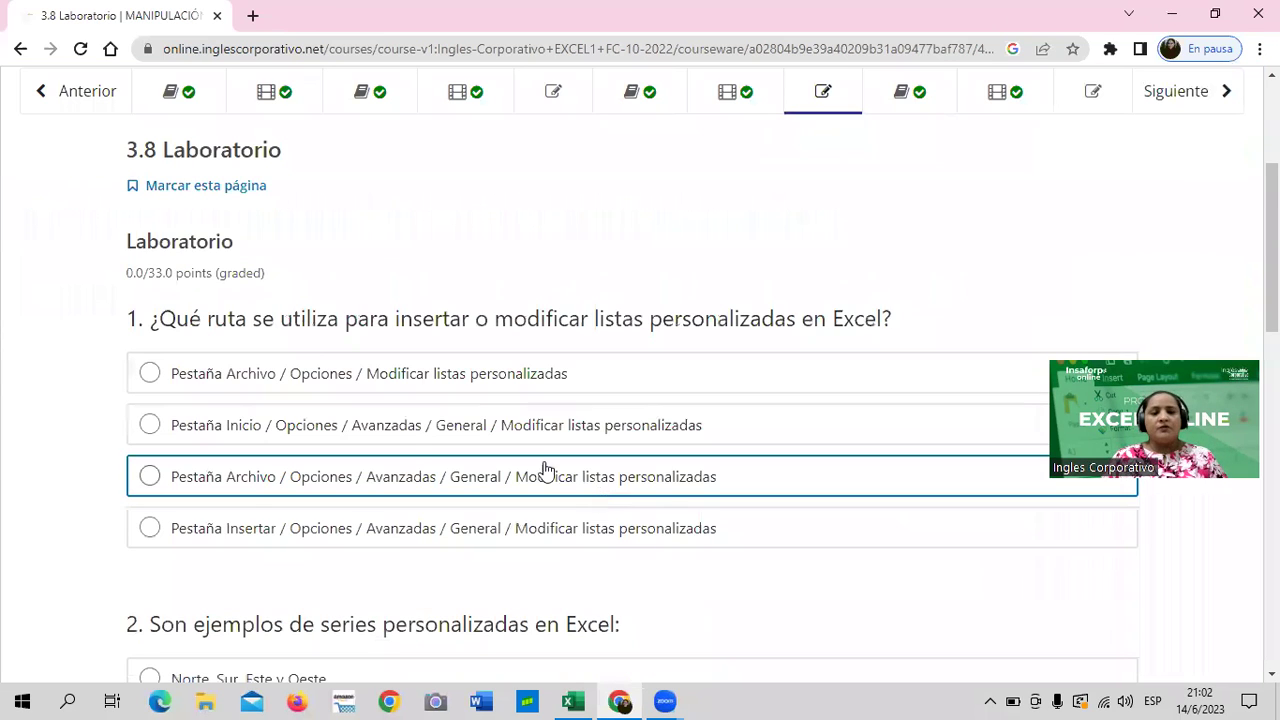
scroll(566, 417, "down", 1)
scroll(566, 417, "down", 3)
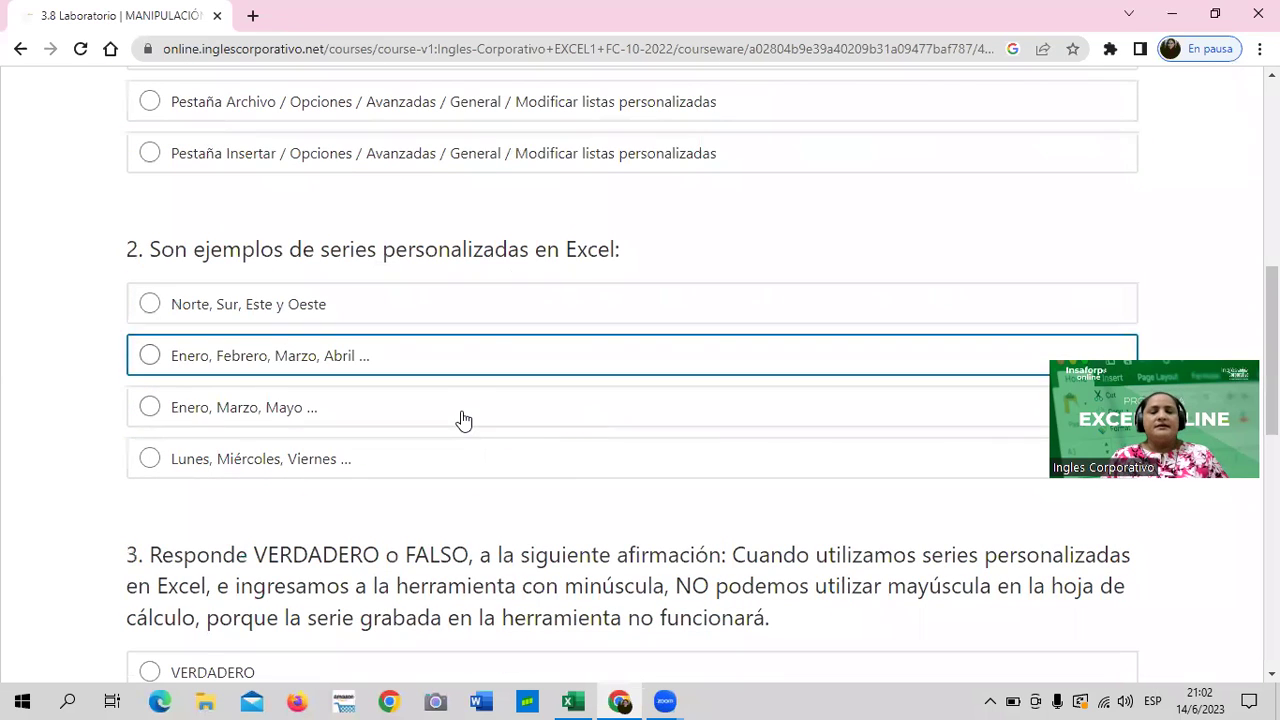
scroll(463, 420, "down", 2)
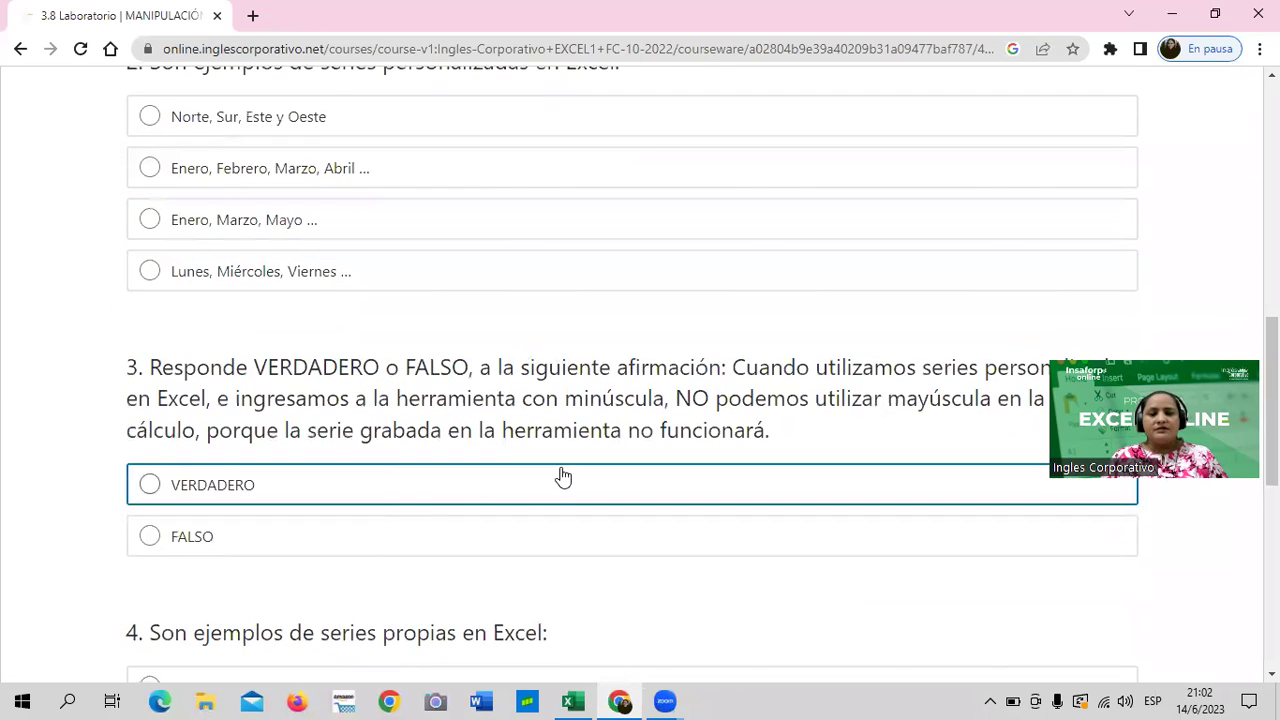
scroll(563, 477, "down", 3)
scroll(563, 477, "down", 2)
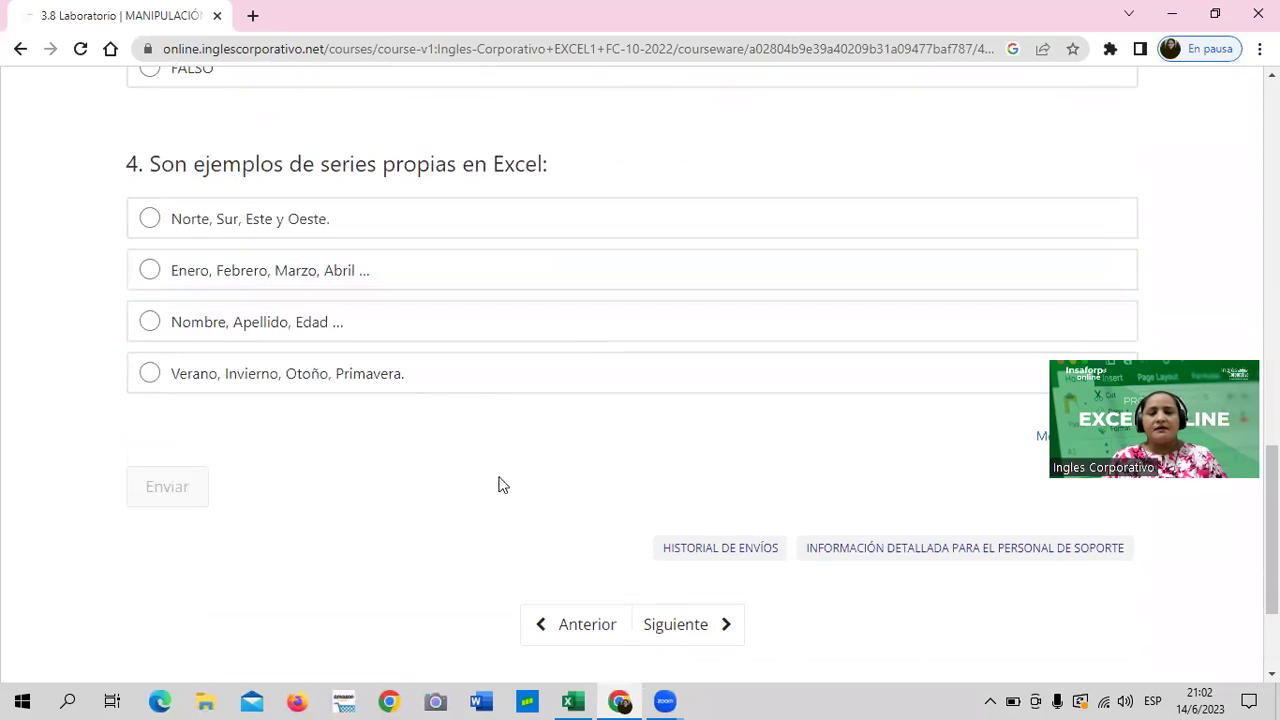
scroll(364, 385, "up", 3)
scroll(362, 380, "up", 5)
scroll(362, 380, "up", 1)
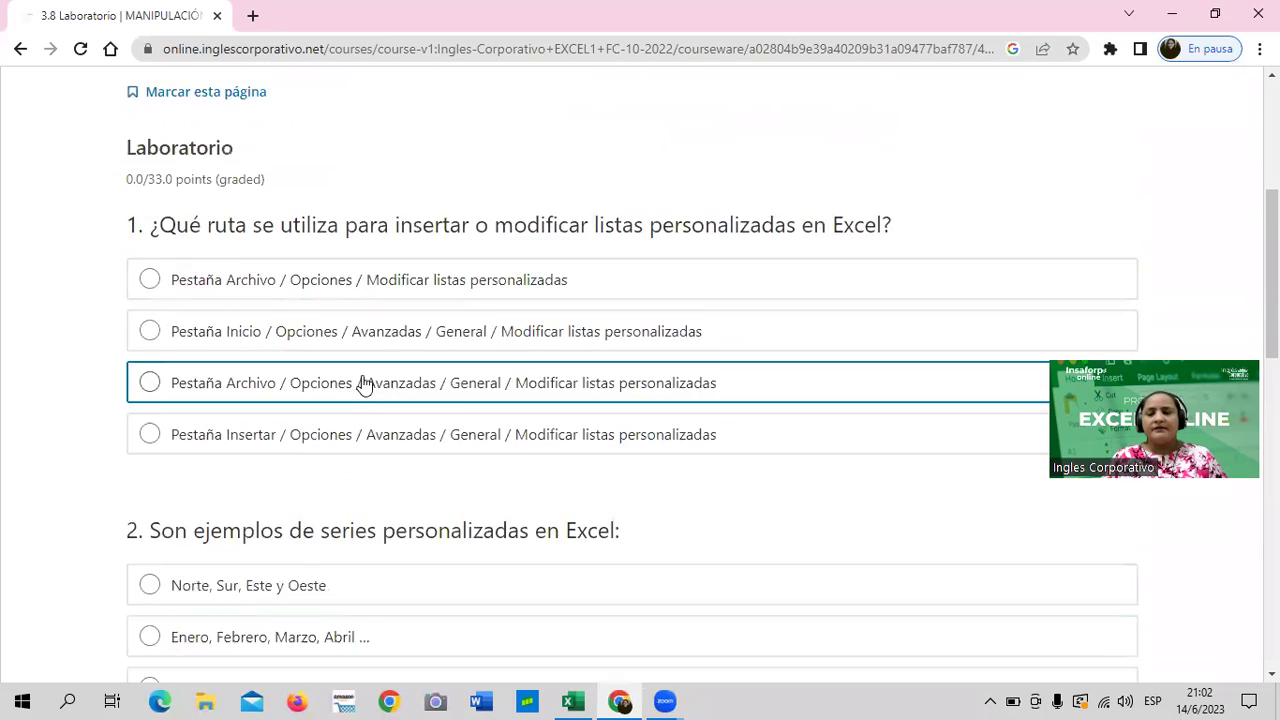
scroll(362, 380, "up", 2)
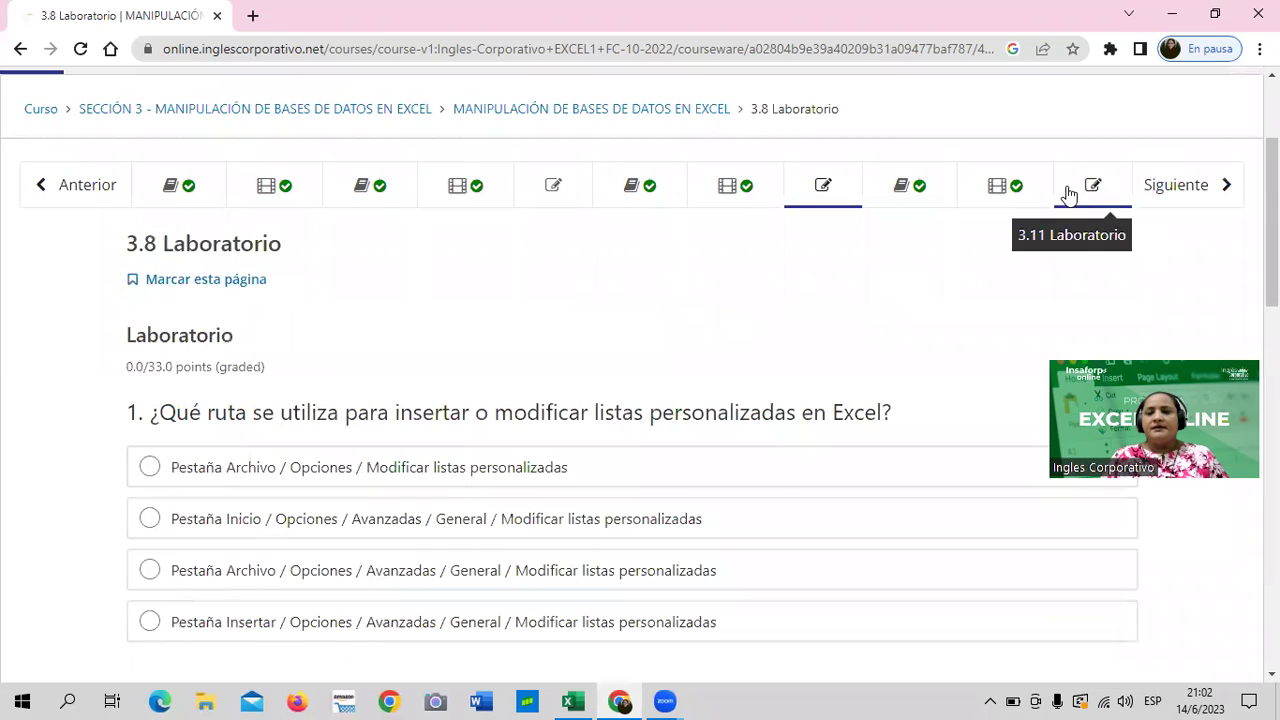
Open the 3.11 Laboratorio data validation quiz, worth 0.0/34.0 points
left_click(1066, 193)
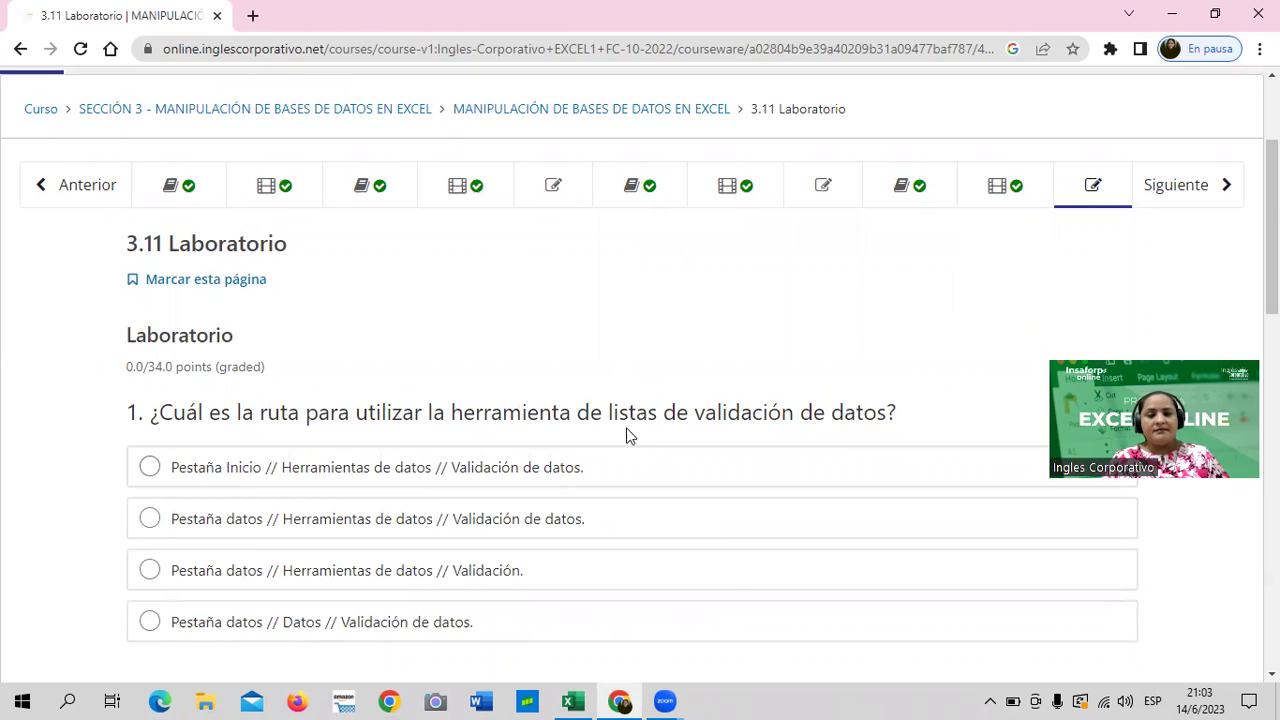
scroll(586, 425, "down", 3)
scroll(583, 432, "down", 2)
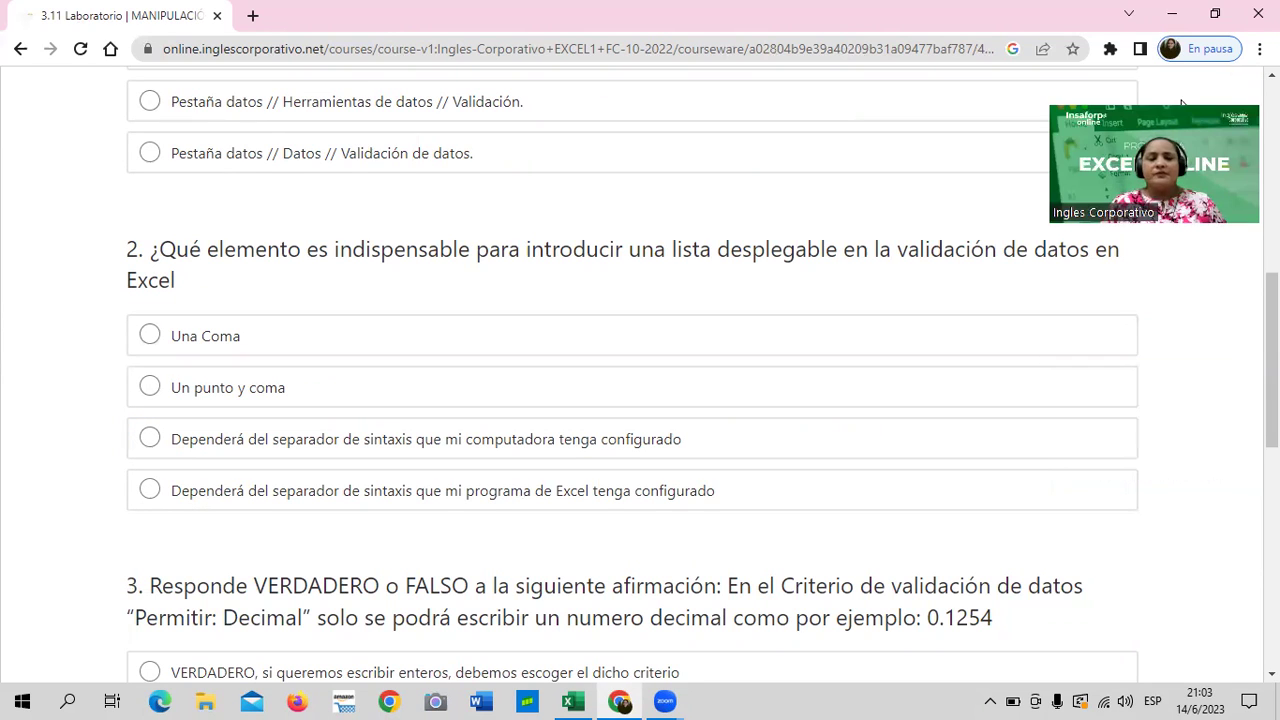
scroll(426, 303, "up", 10)
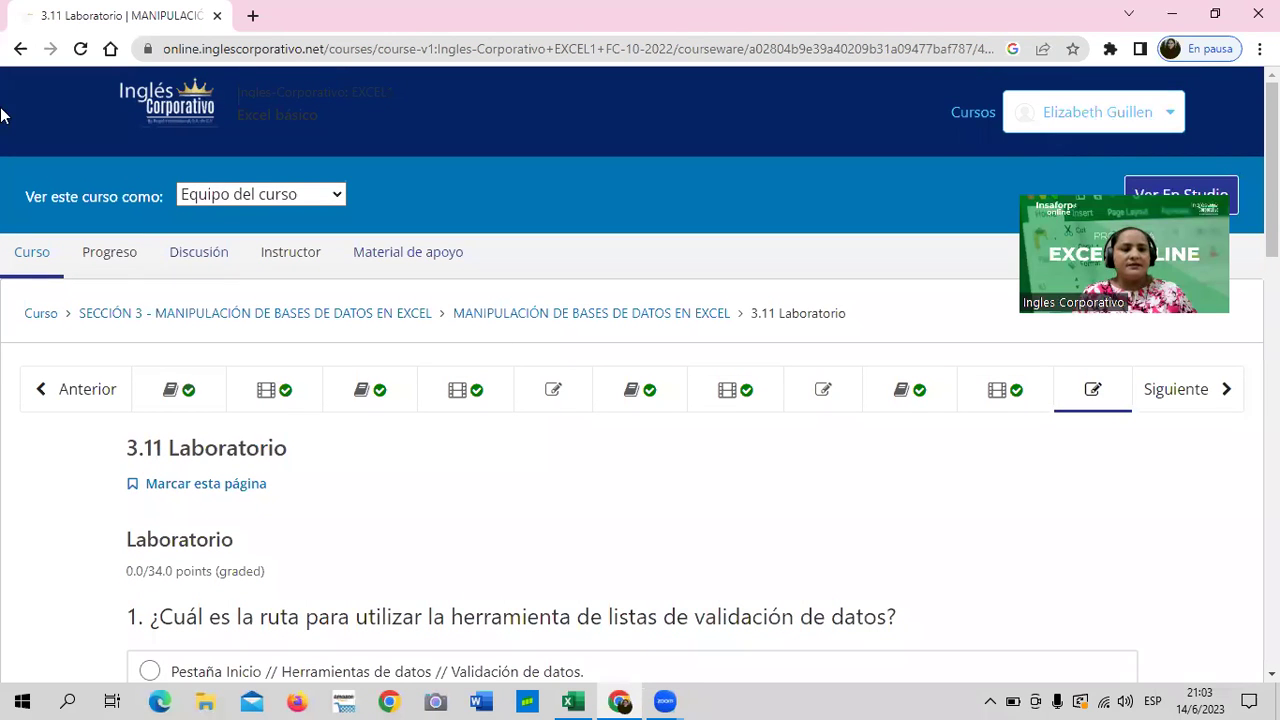
left_click(130, 260)
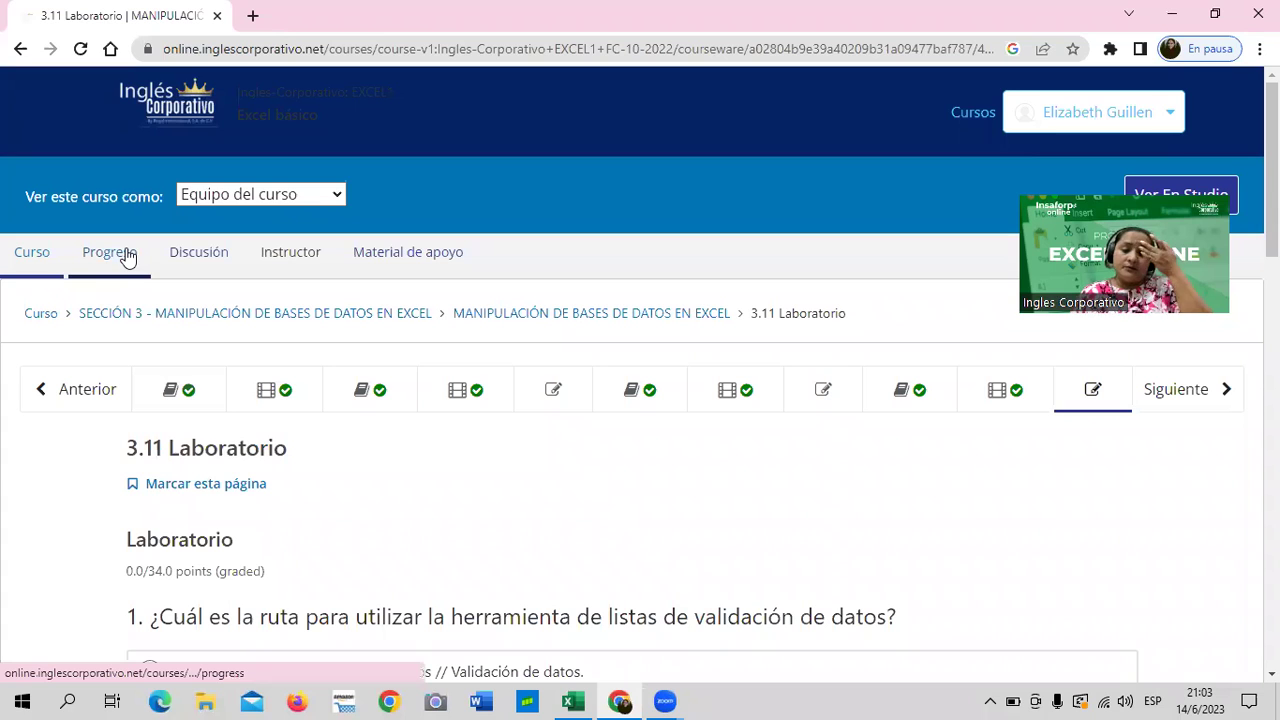
Review the Progreso chart, then return to the Excel básico course outline
left_click(128, 257)
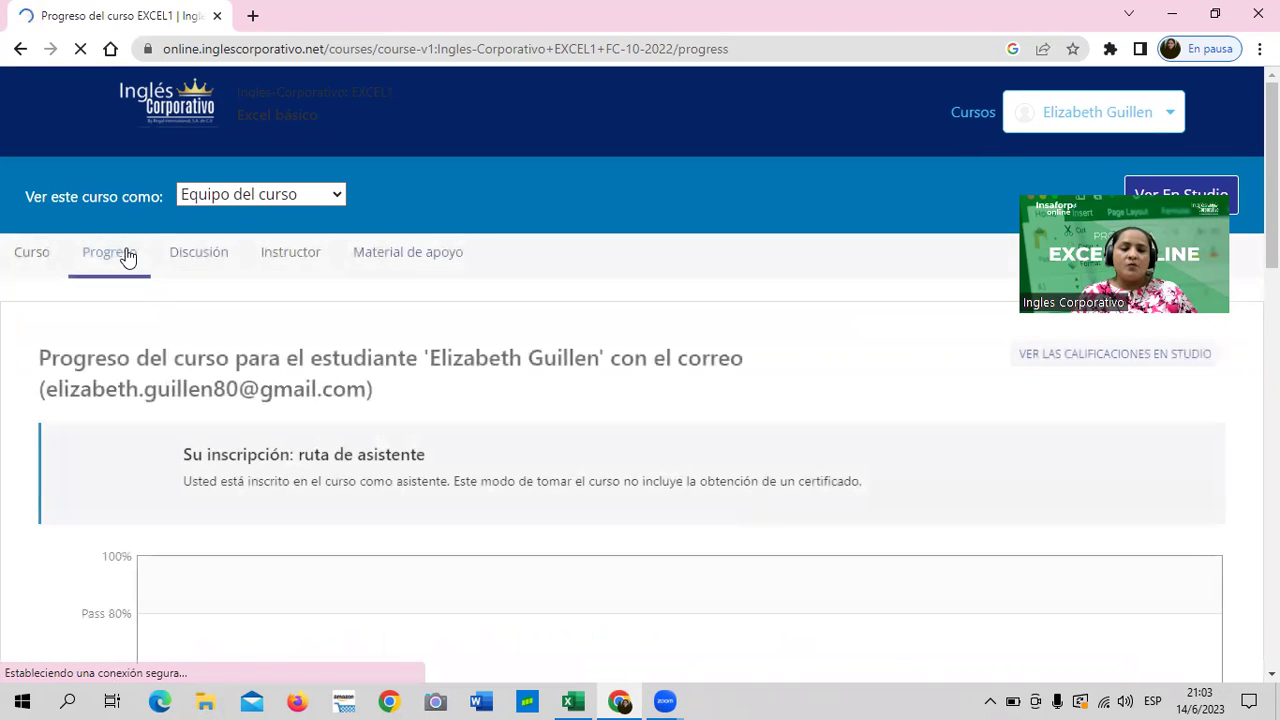
scroll(455, 463, "down", 1)
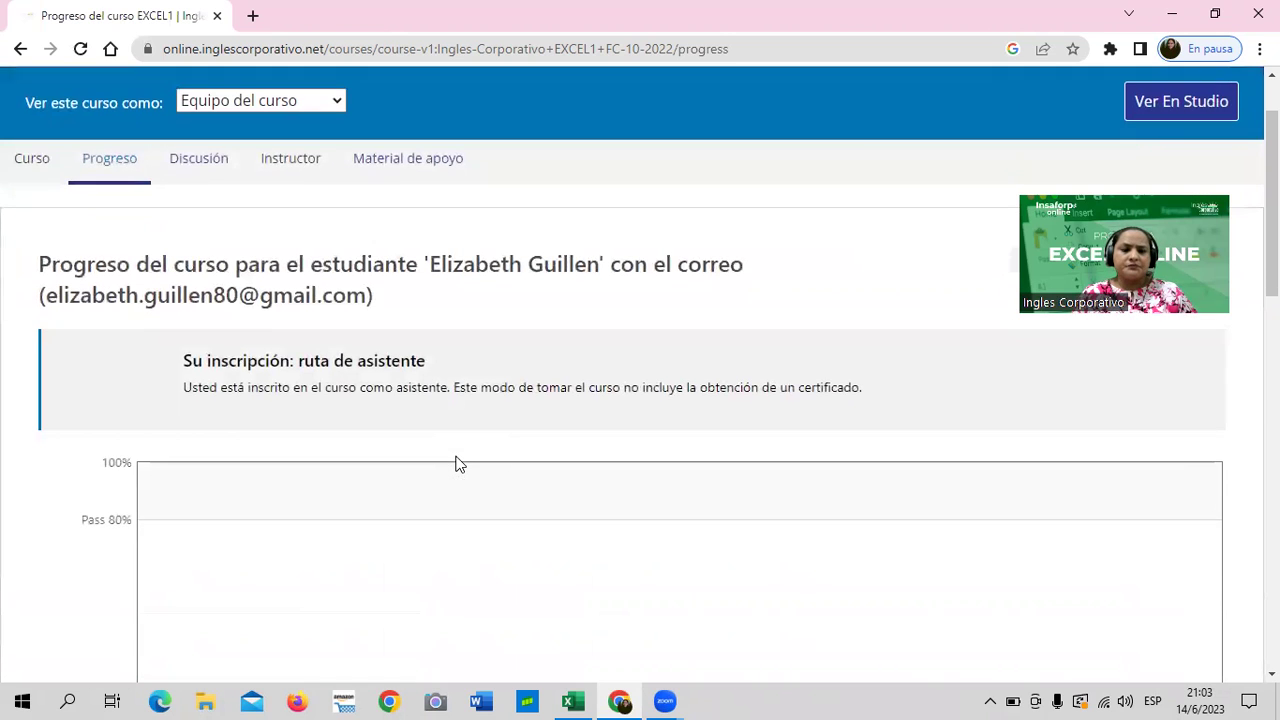
scroll(455, 463, "down", 2)
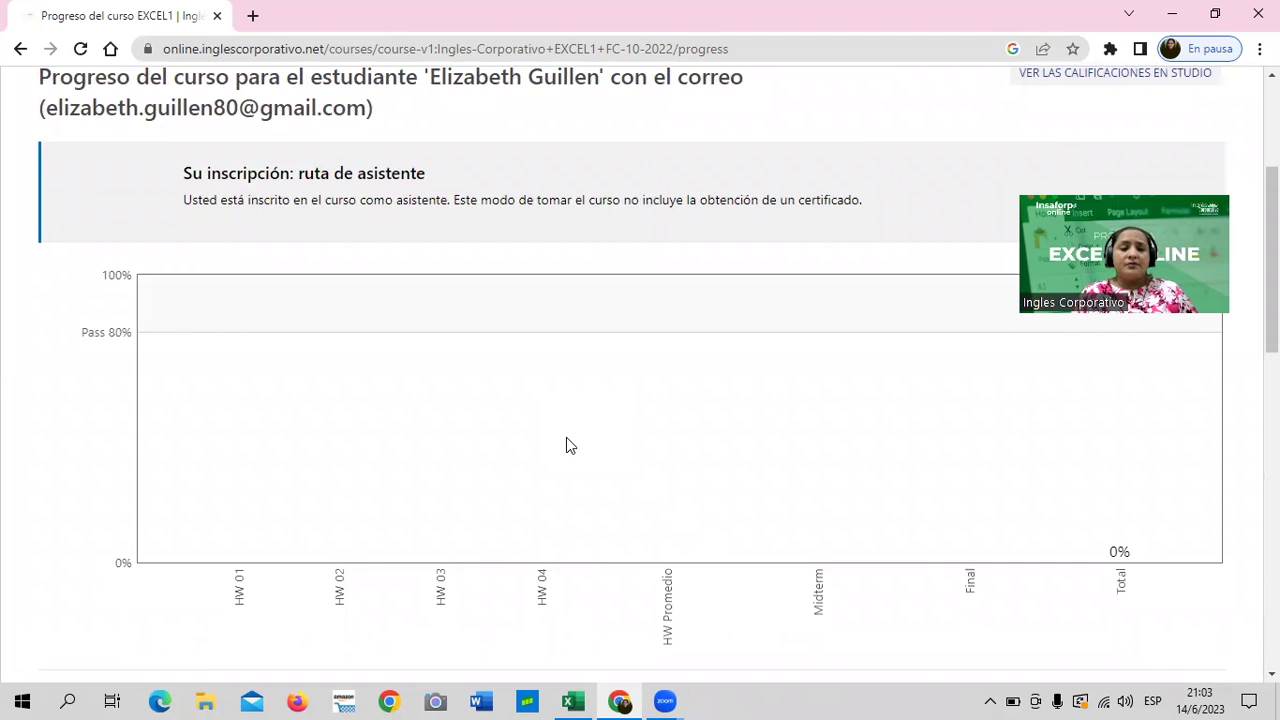
scroll(566, 437, "up", 1)
scroll(566, 437, "down", 1)
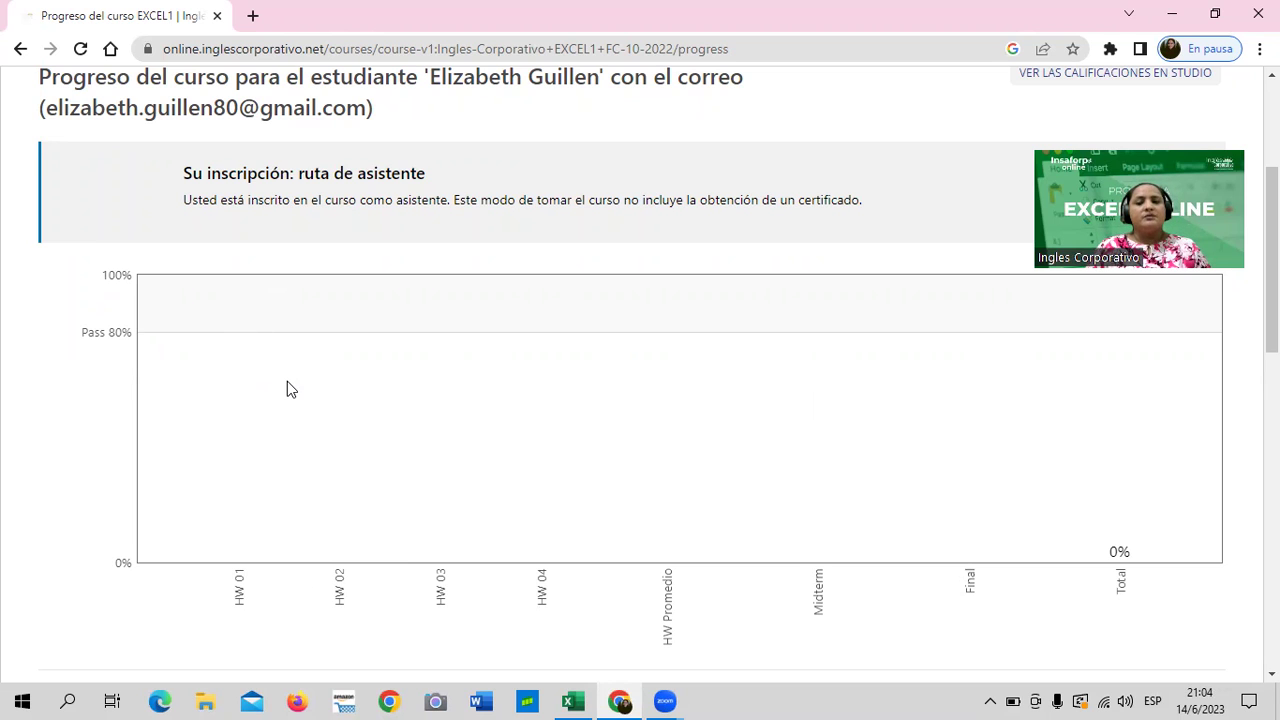
scroll(270, 403, "up", 1)
scroll(270, 403, "up", 1)
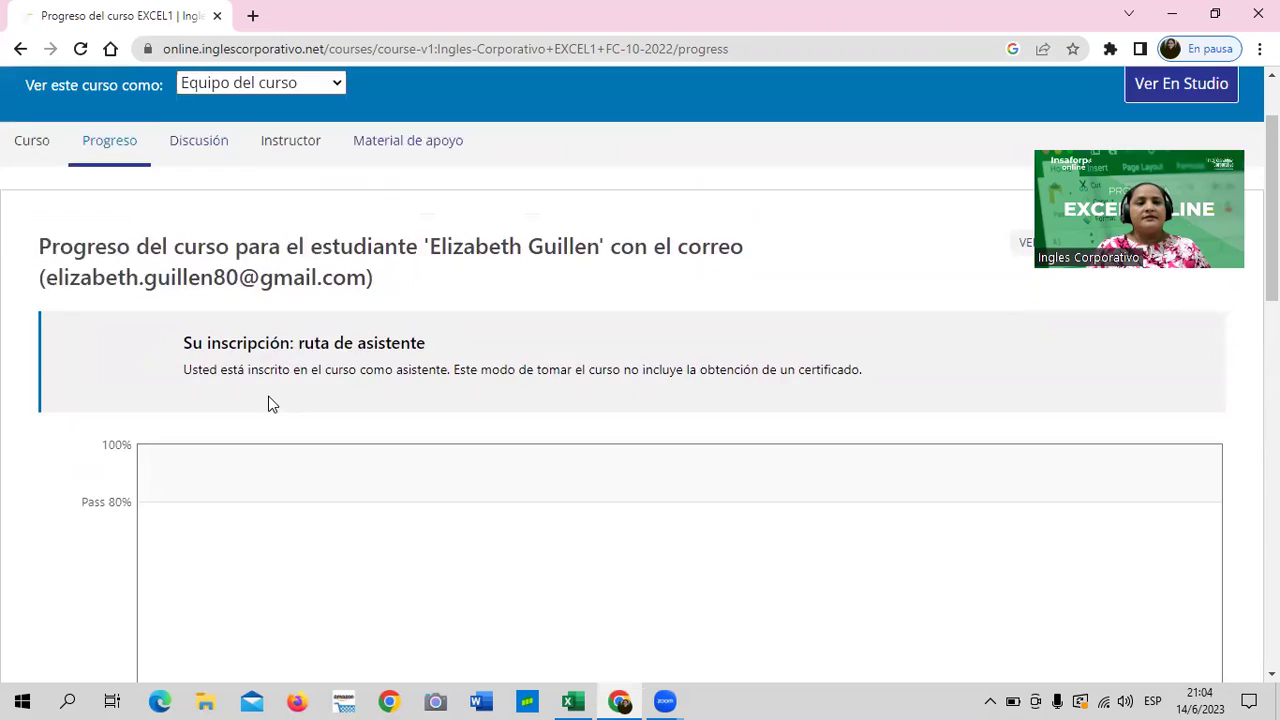
scroll(270, 403, "up", 1)
left_click(28, 256)
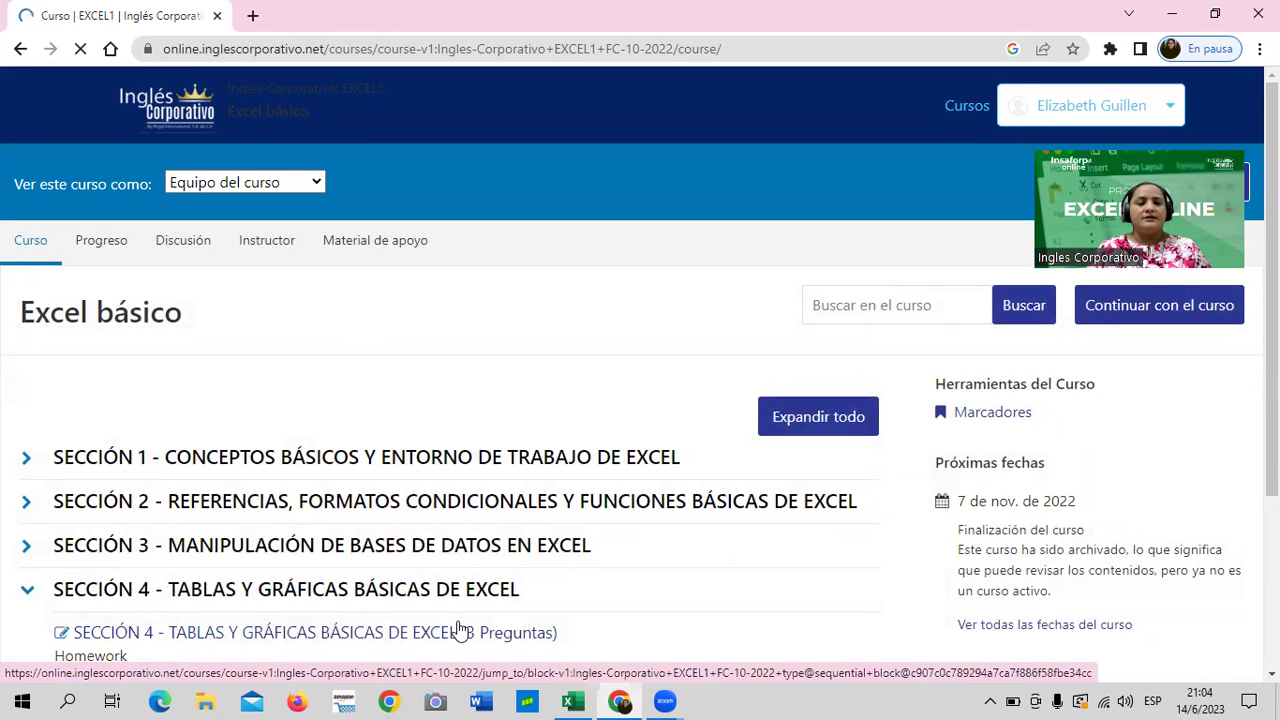
Expand Sección 3 and open its homework link, then switch to Excel and select F5
scroll(477, 537, "down", 1)
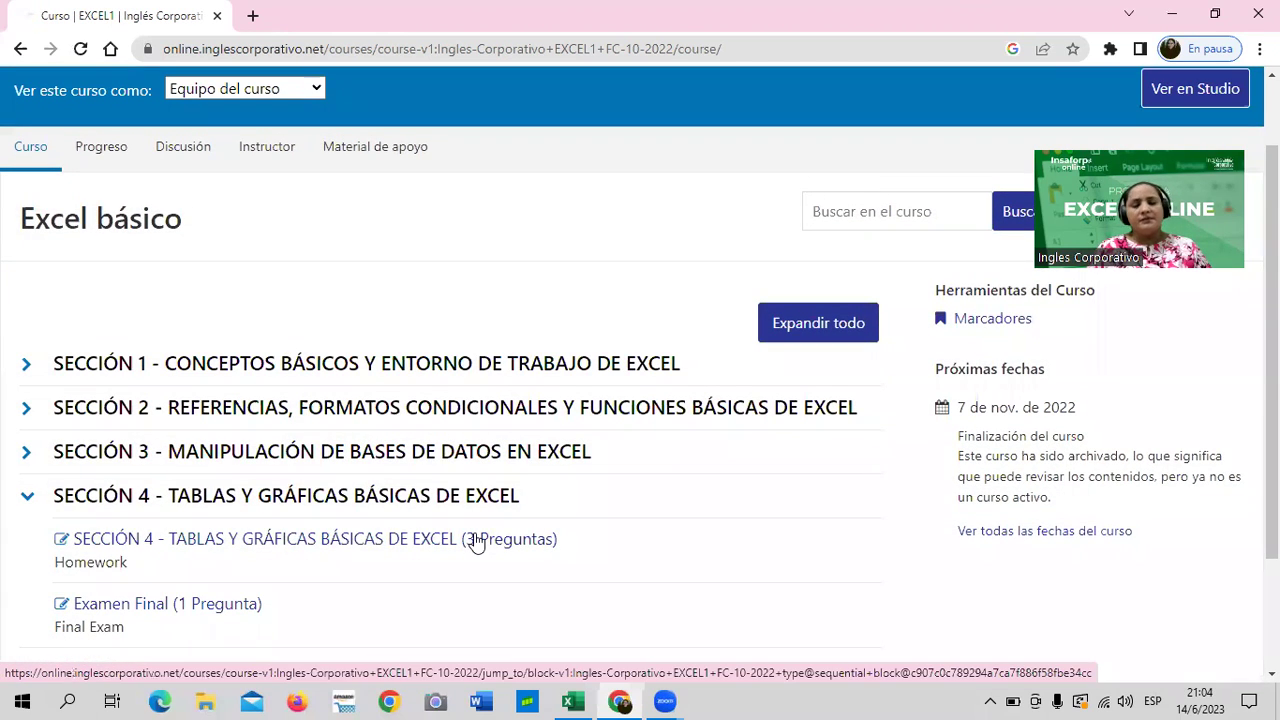
left_click(468, 453)
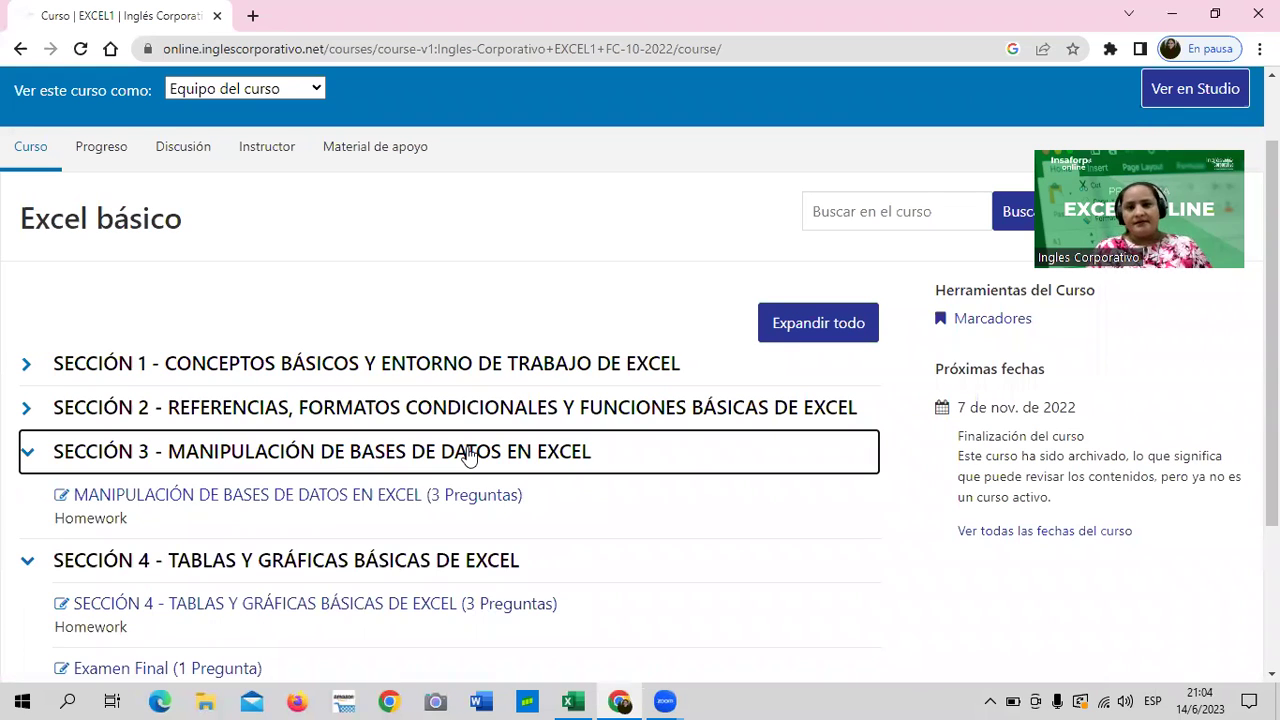
left_click(382, 497)
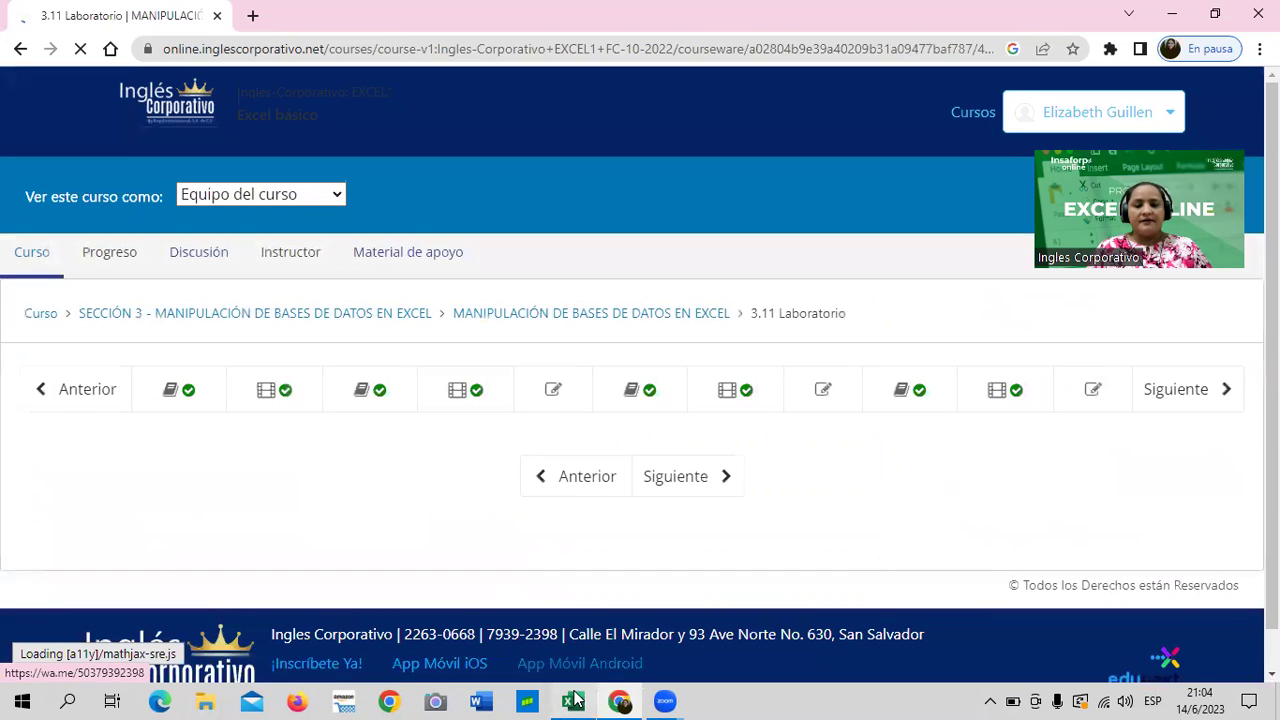
left_click(575, 700)
left_click(514, 284)
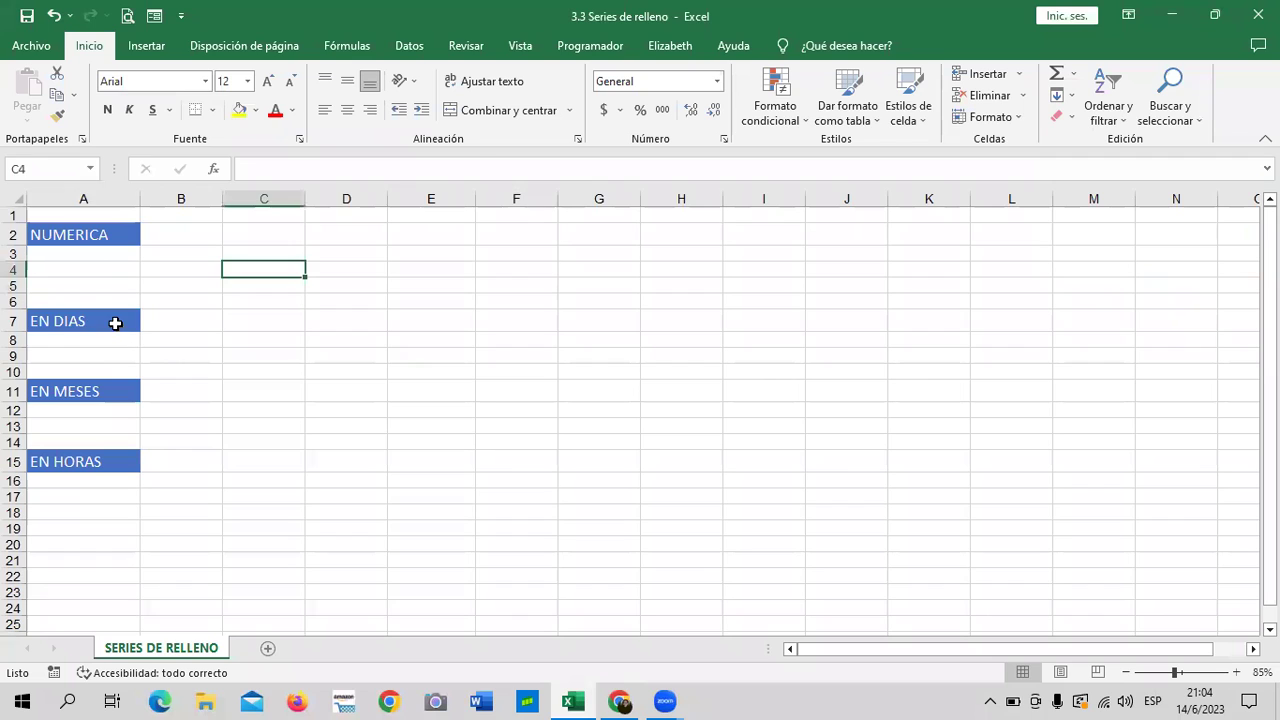
Check the NUMERICA, EN DIAS, EN MESES and EN HORAS heading cells in column A
left_click(114, 321)
left_click(114, 391)
left_click(114, 462)
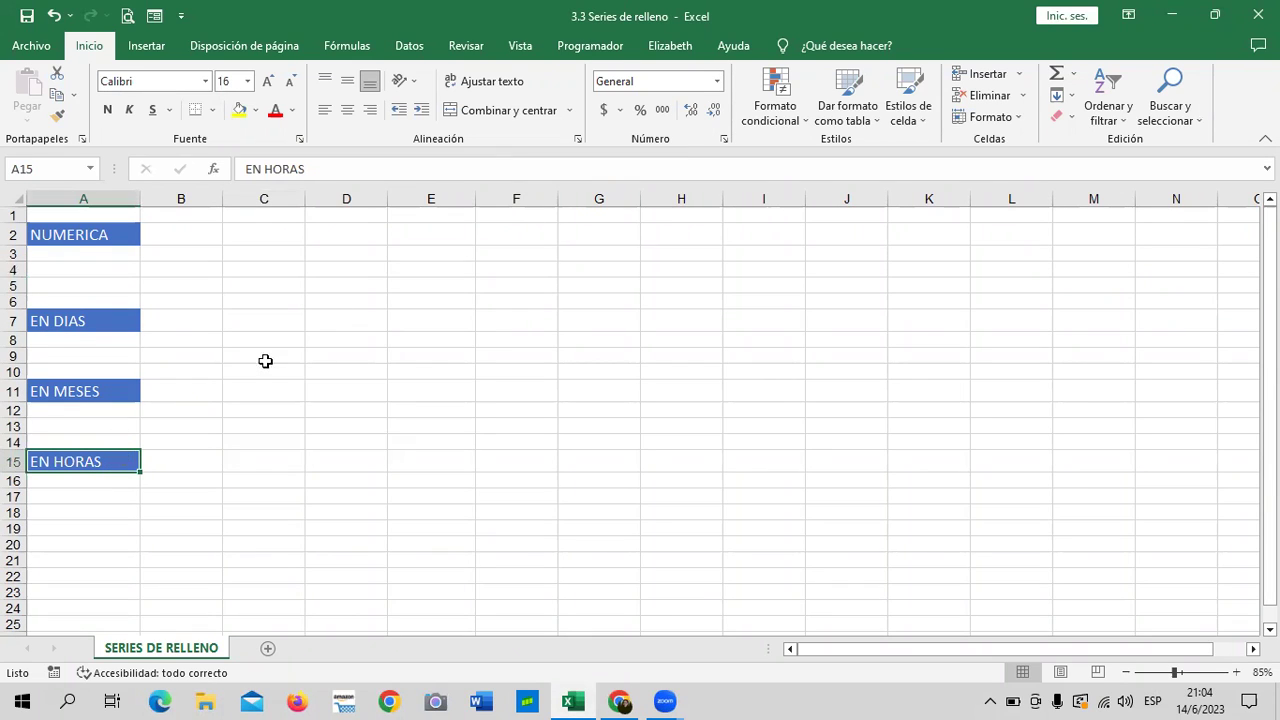
left_click(100, 234)
left_click(100, 322)
left_click(108, 390)
left_click(108, 459)
left_click(122, 230)
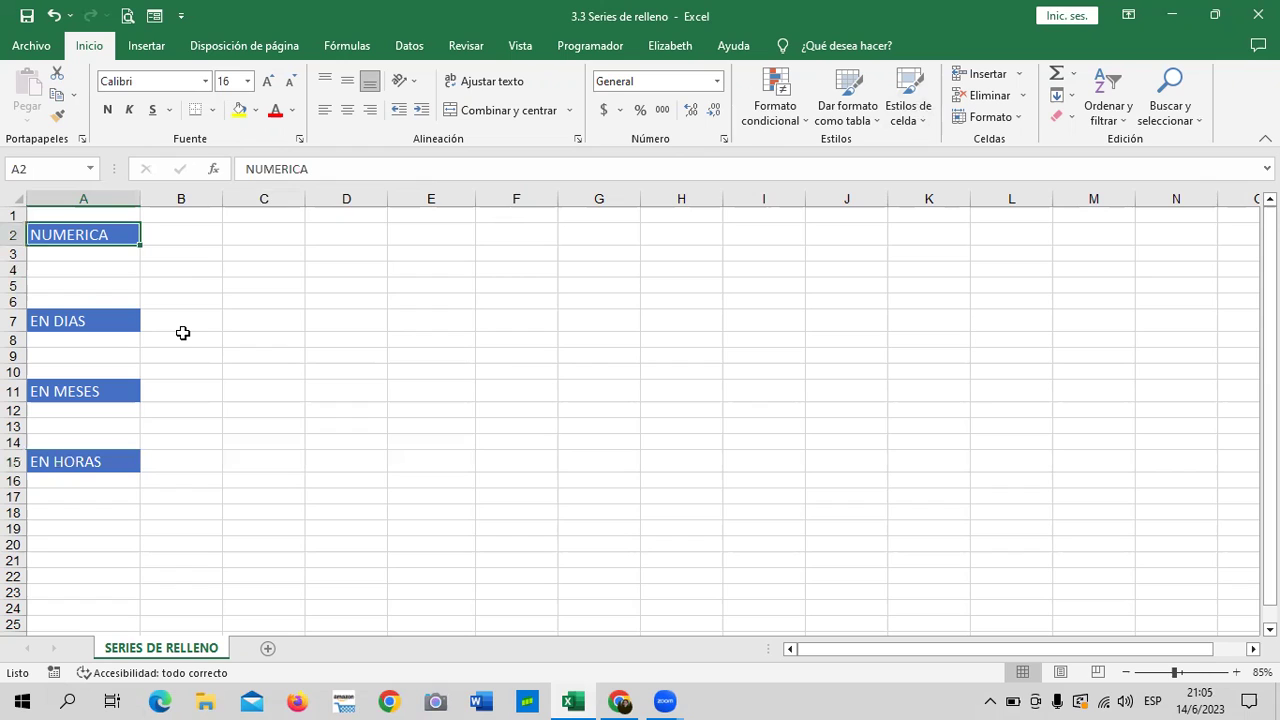
Zoom the sheet to 100%, inspect F2:G13 and H2:H11, then return to the course page
left_click_drag(457, 297, 840, 316)
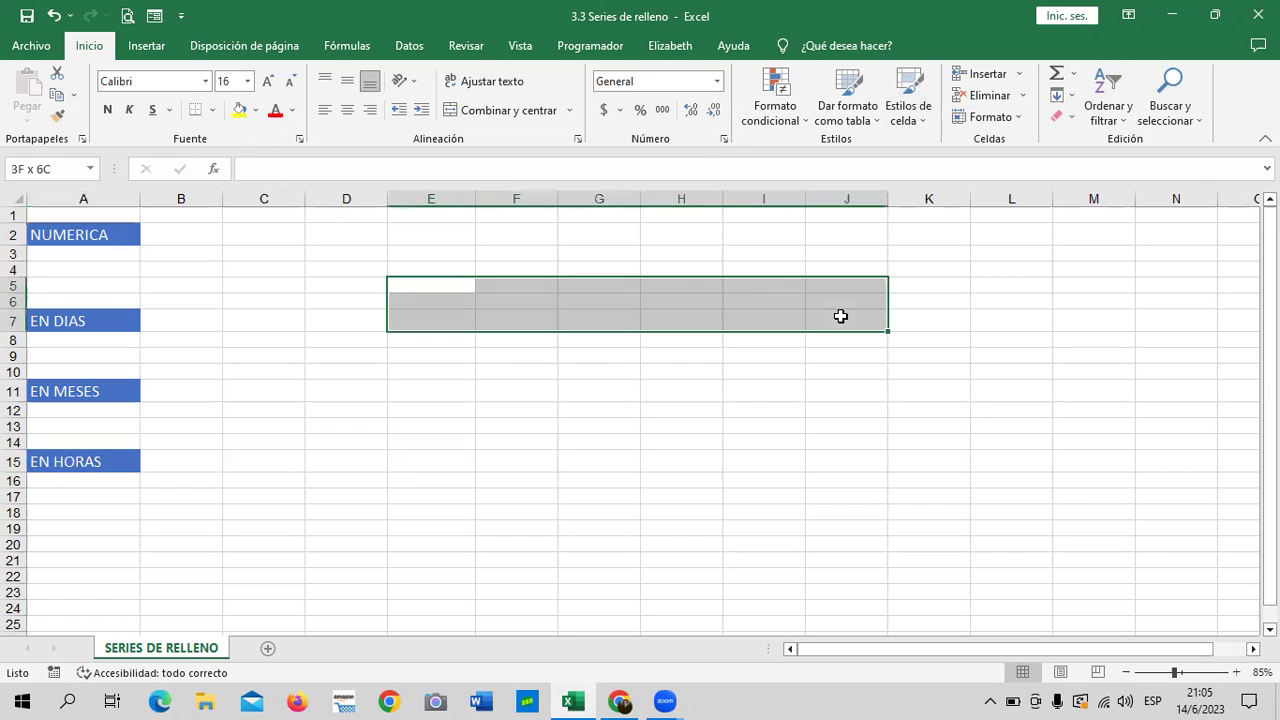
left_click(486, 451)
left_click(419, 266)
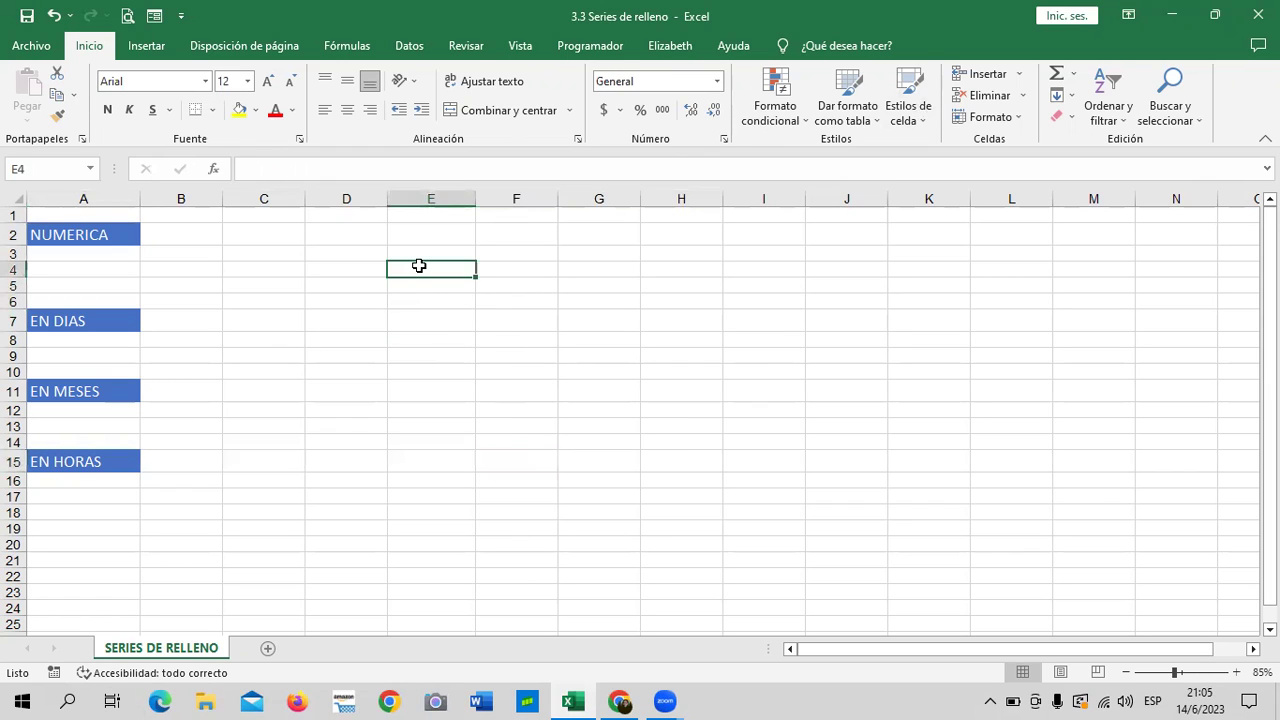
left_click(1236, 672)
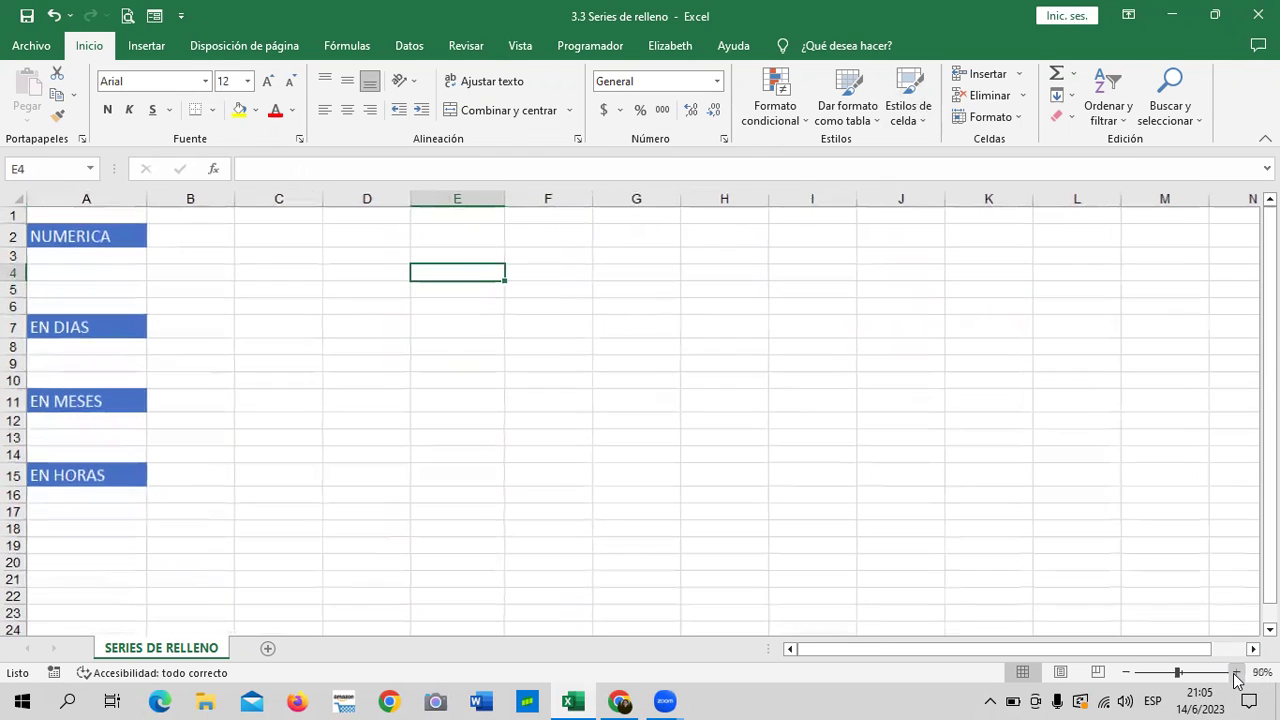
left_click(1234, 672)
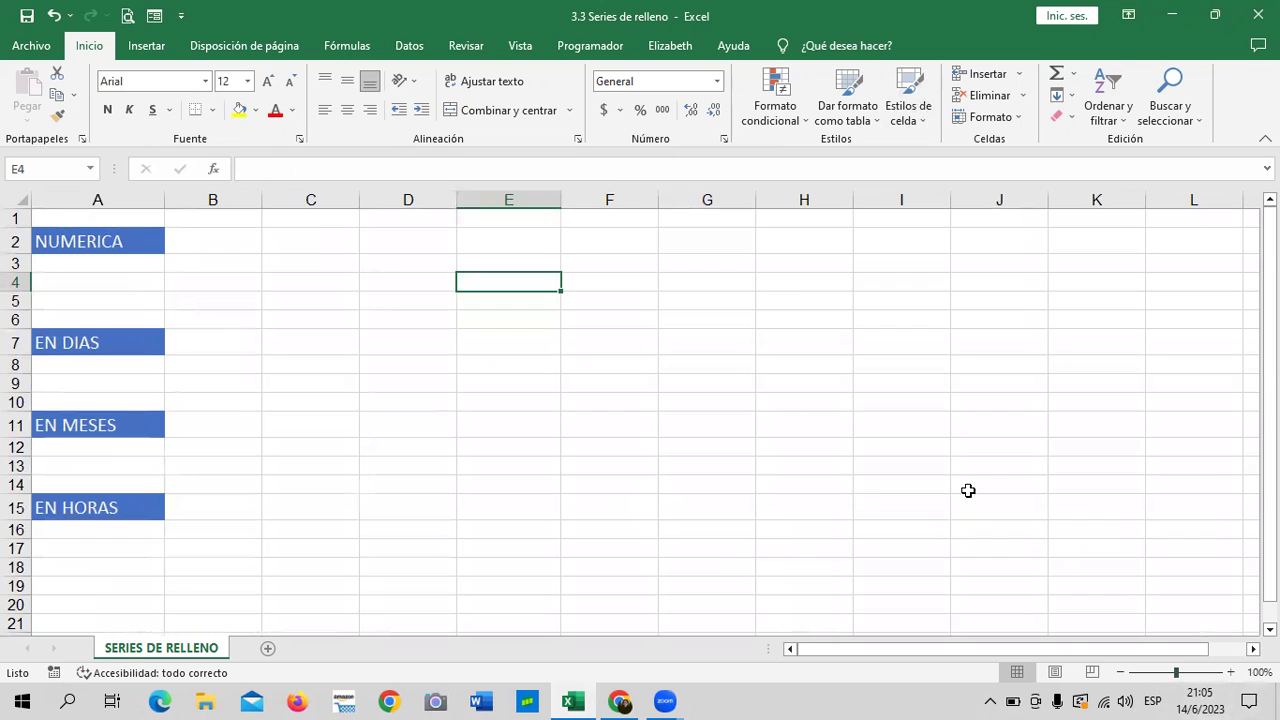
left_click_drag(650, 243, 662, 468)
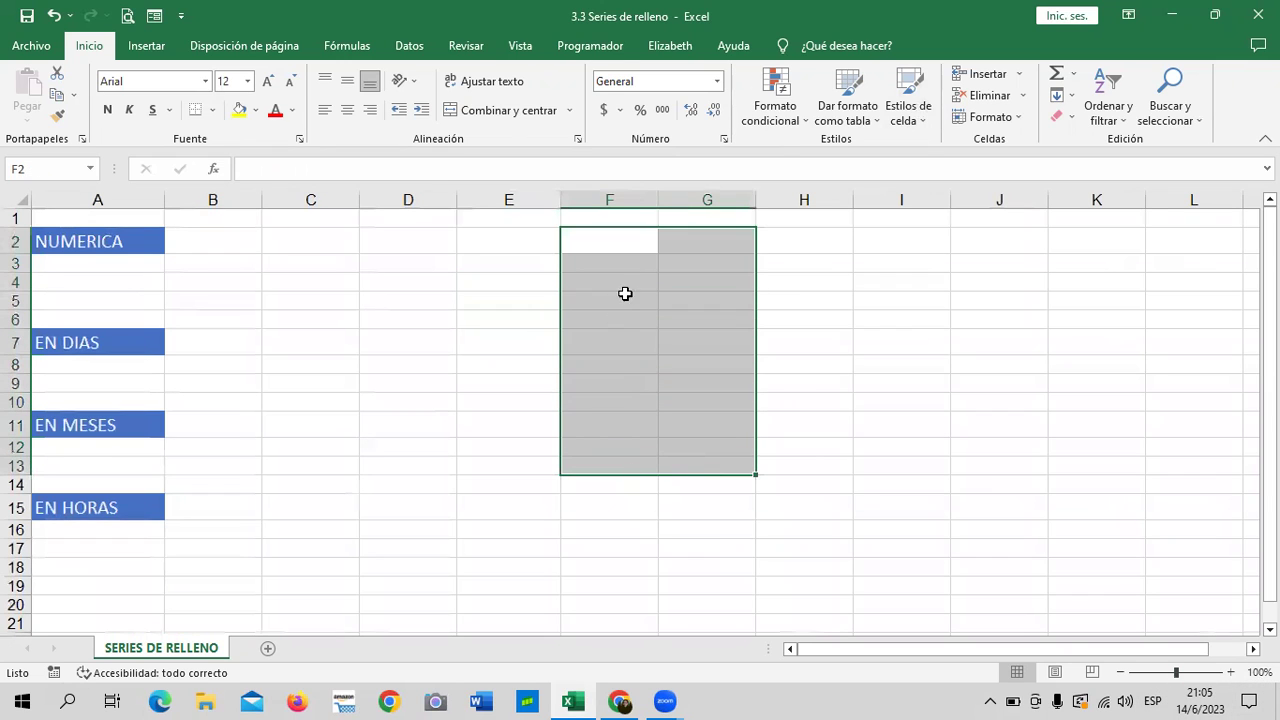
left_click_drag(781, 234, 837, 412)
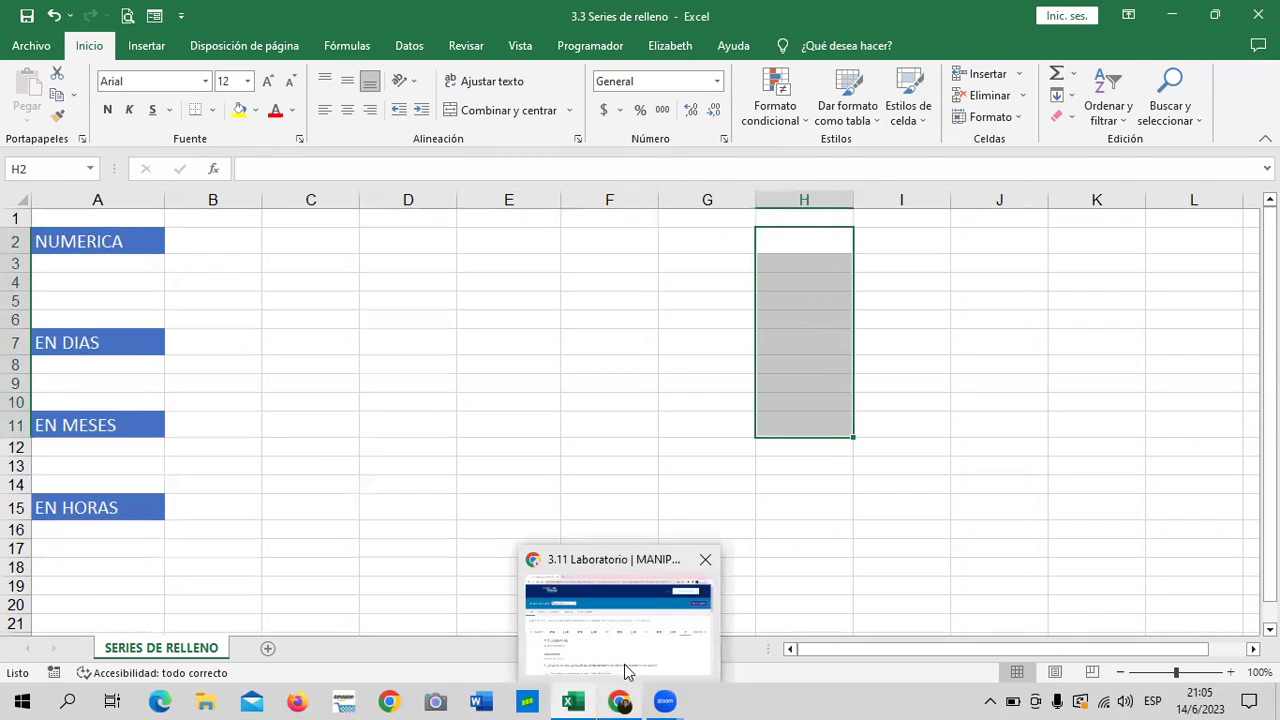
left_click(640, 650)
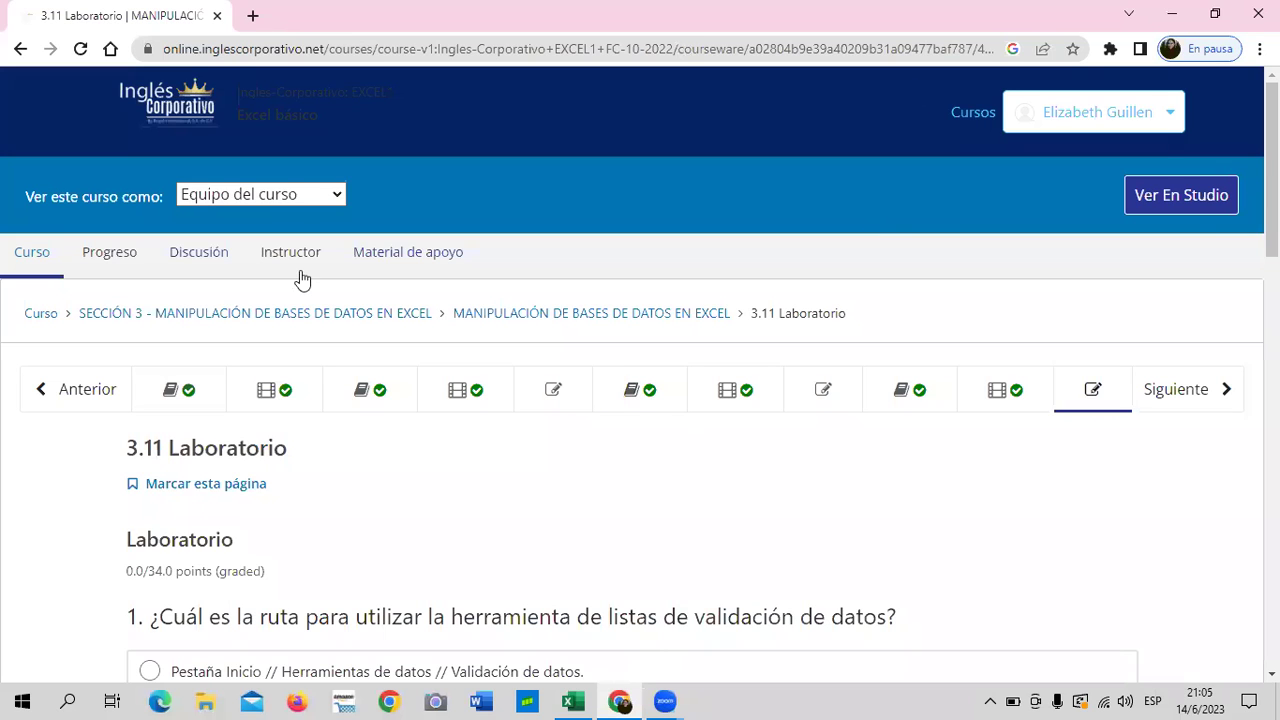
Scroll the 3.11 page and open lesson 3.6 Objetivo de la lección
scroll(598, 313, "down", 2)
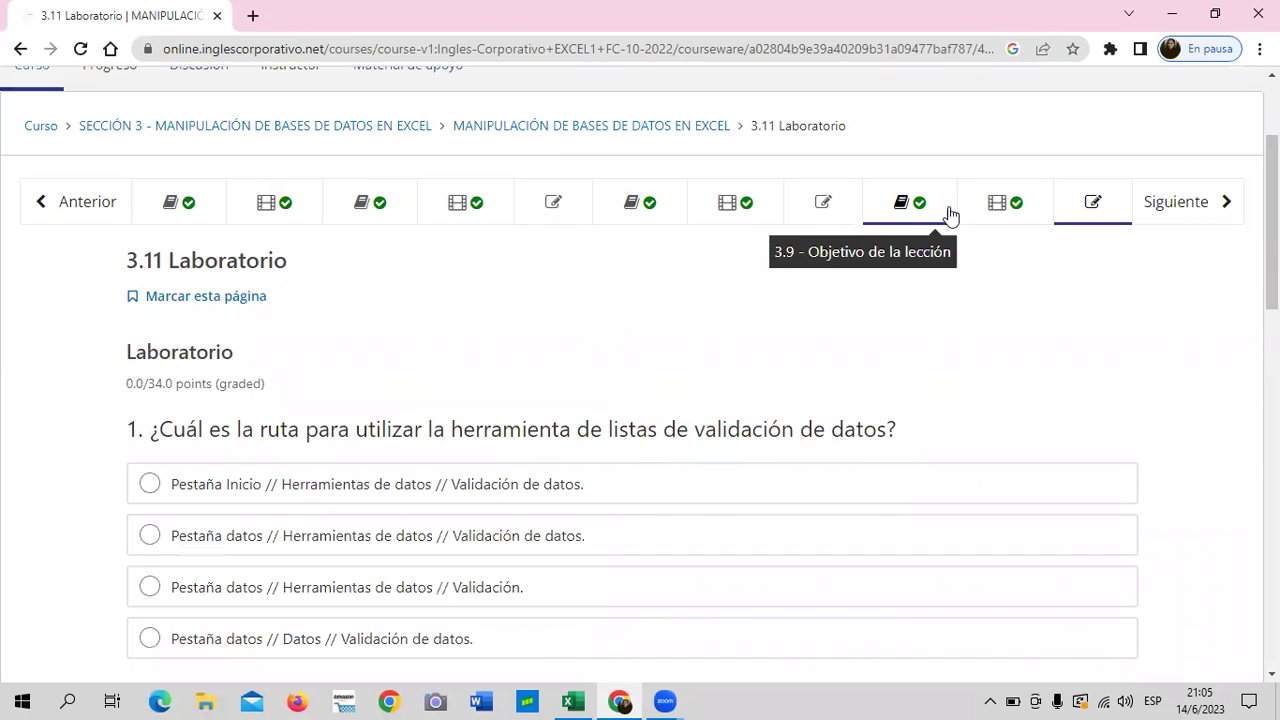
left_click(669, 197)
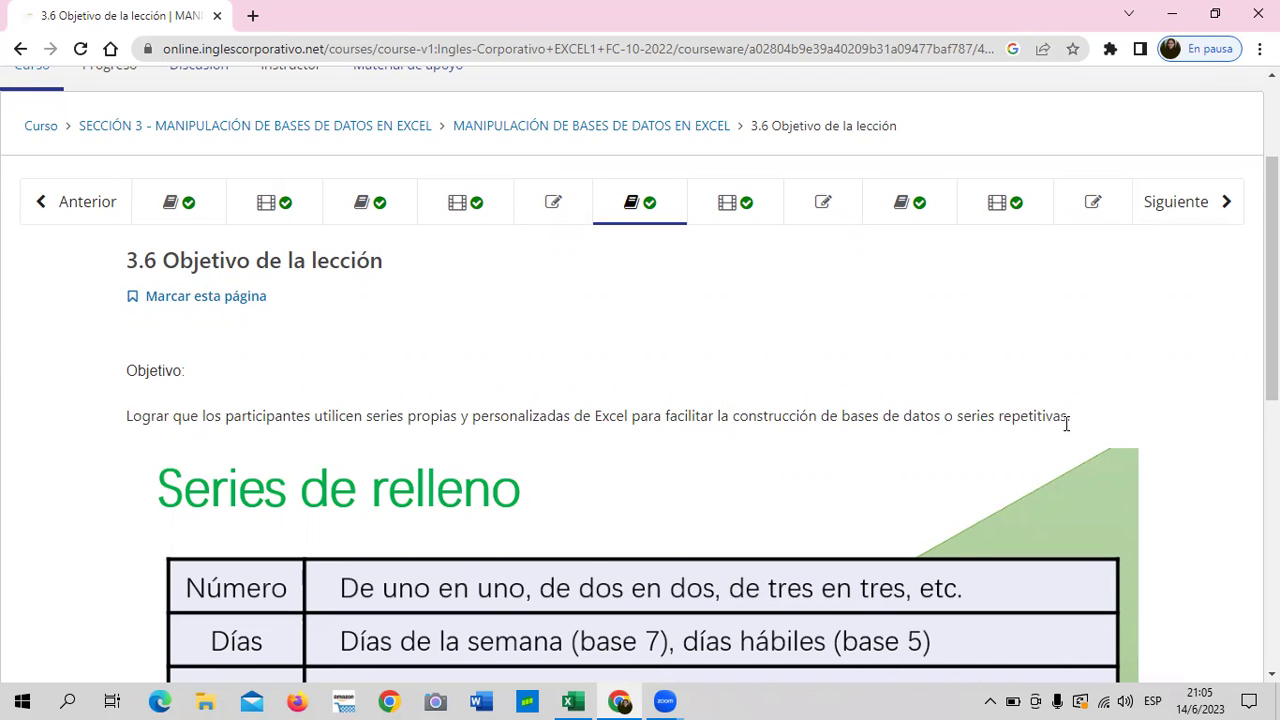
Read through the Series de relleno table of series types, then switch back to Excel
scroll(1005, 423, "down", 2)
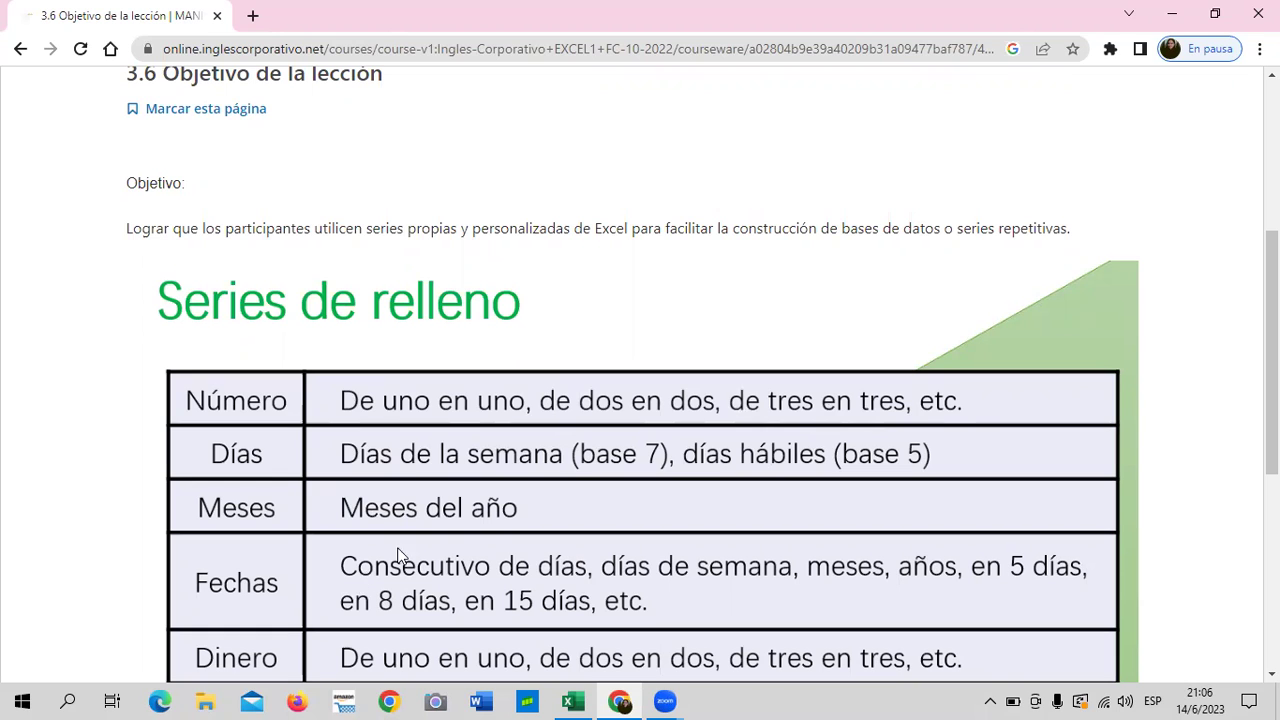
scroll(403, 539, "down", 1)
scroll(400, 541, "down", 2)
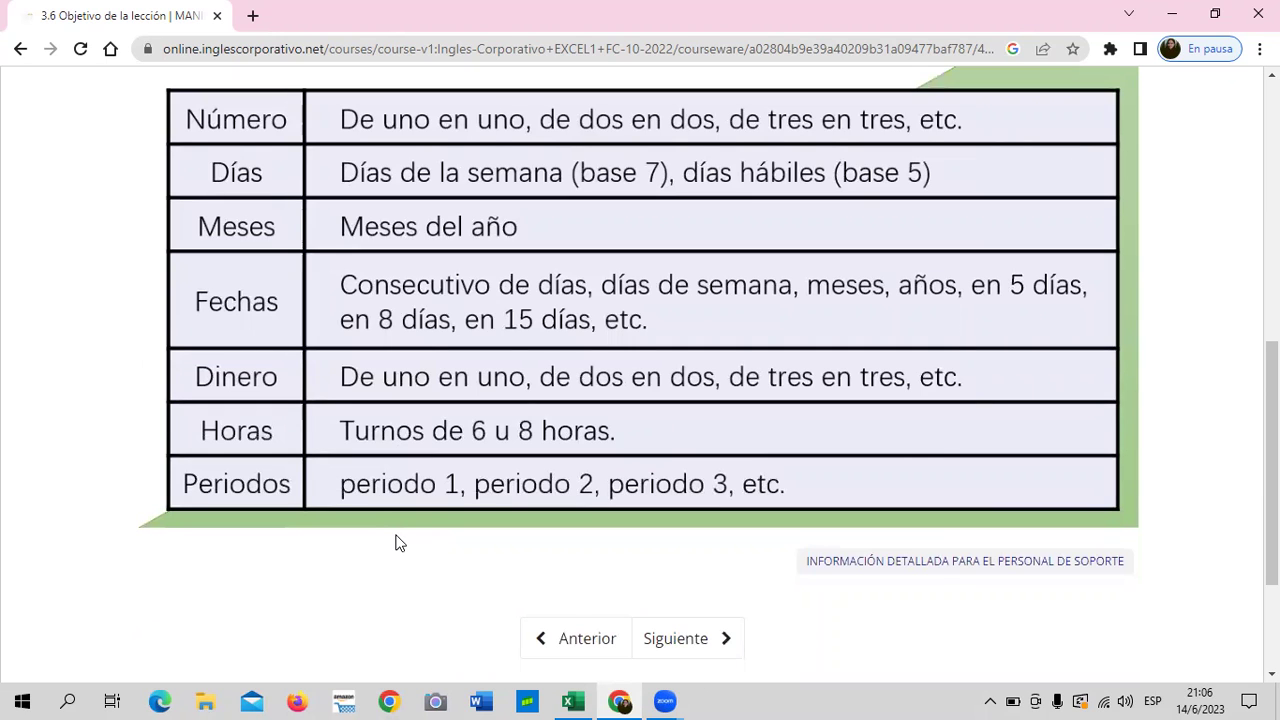
scroll(397, 540, "up", 1)
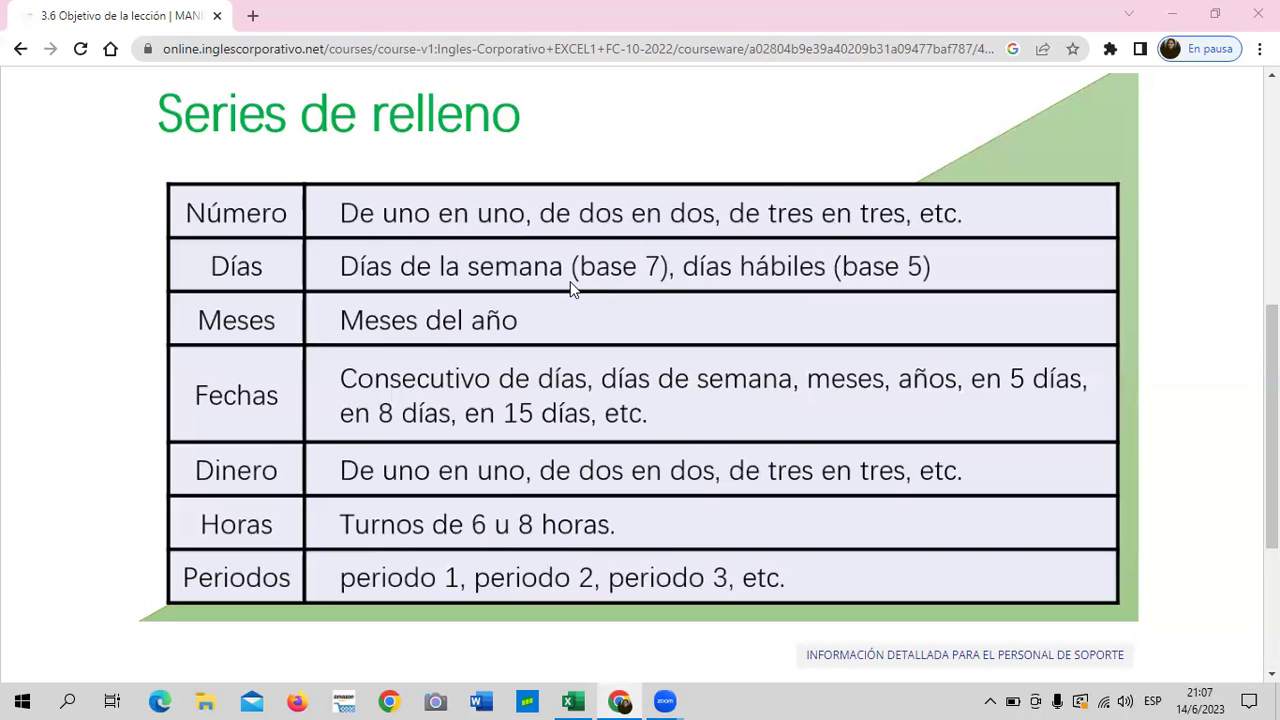
left_click(573, 700)
Enter the starting value 1 in cell B2 beside NUMERICA
left_click(603, 331)
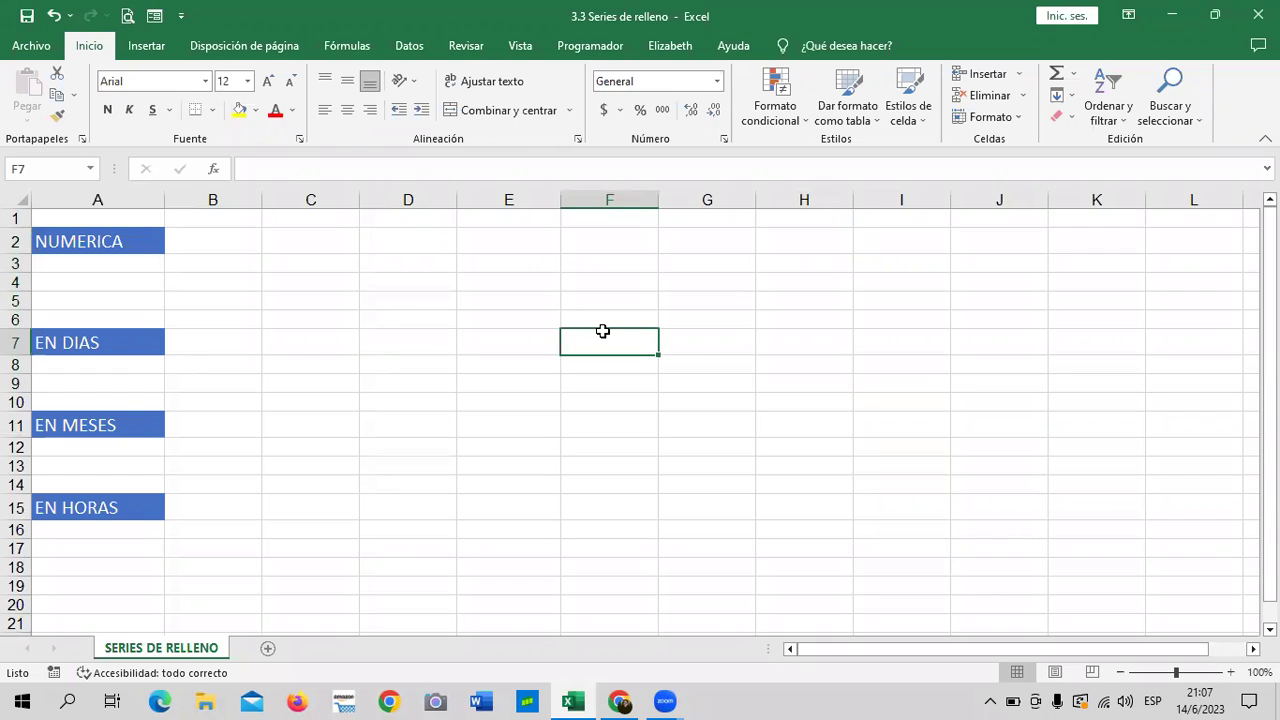
left_click(203, 233)
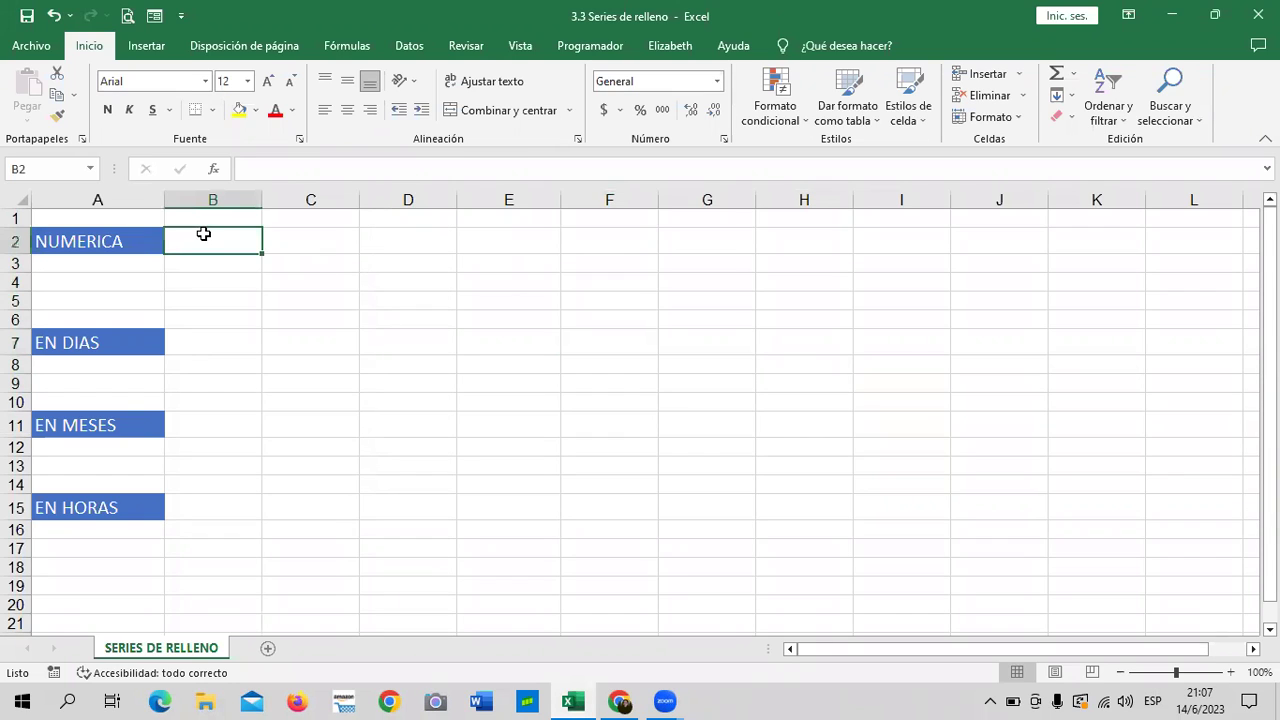
left_click(320, 383)
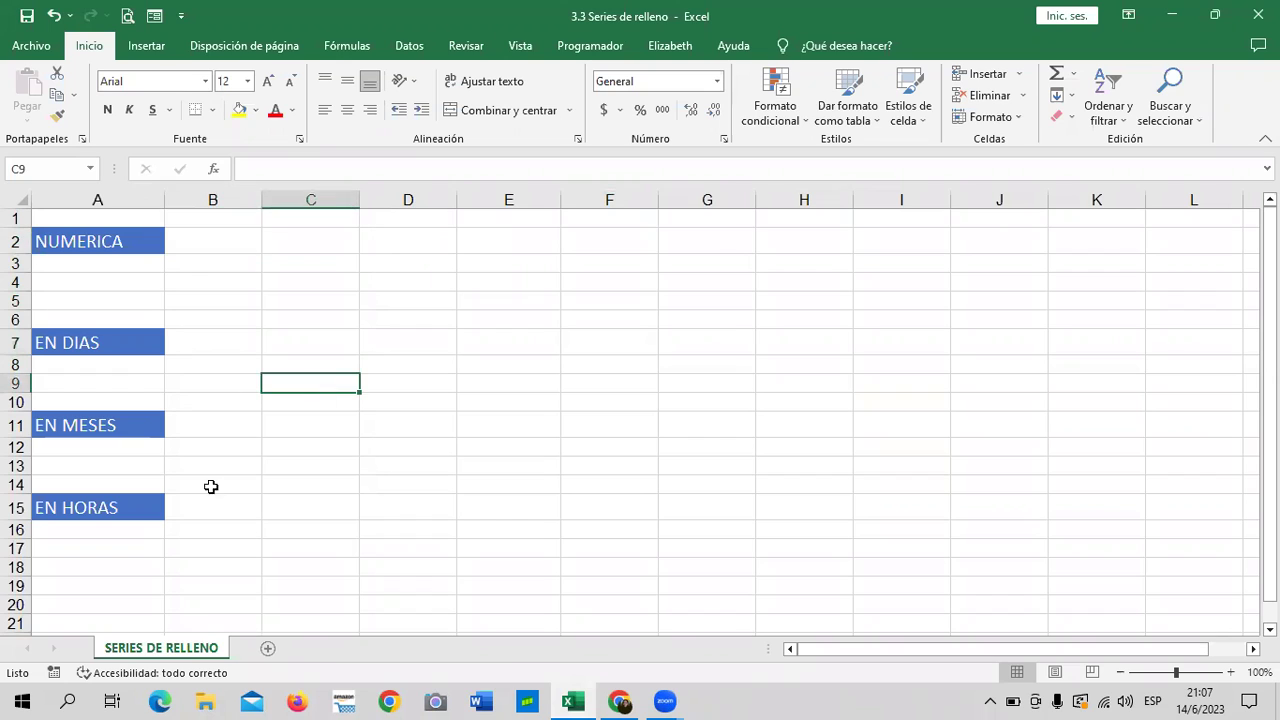
left_click_drag(506, 520, 506, 505)
left_click(222, 240)
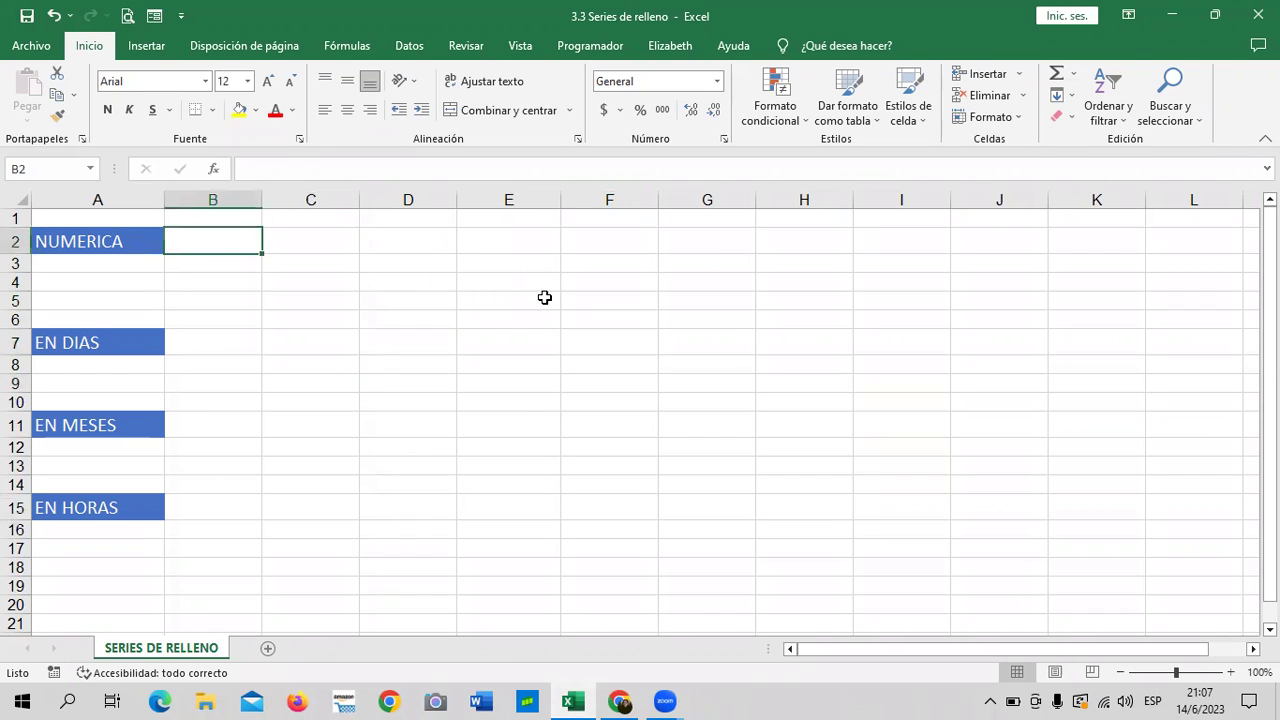
type("1")
key("Return")
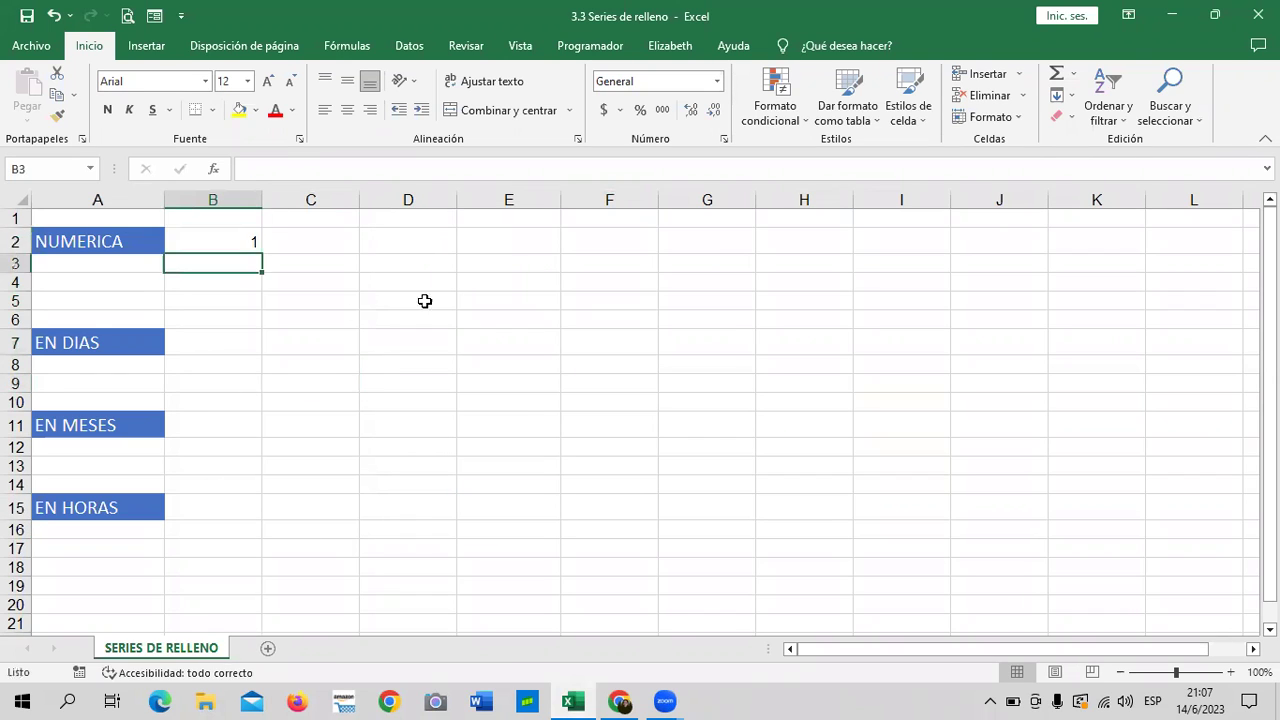
left_click(220, 234)
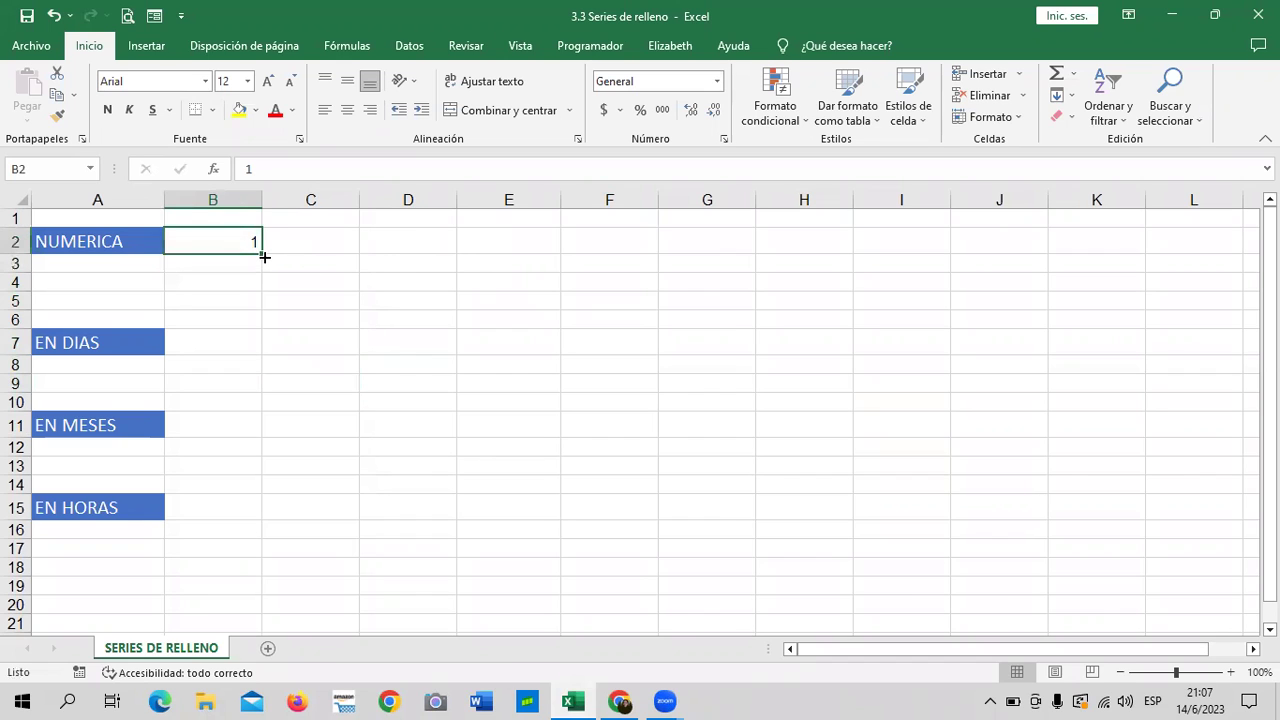
left_click_drag(266, 257, 264, 257)
Enter 2 in C2, correcting a mistyped 22, and select B2:C2
left_click(304, 240)
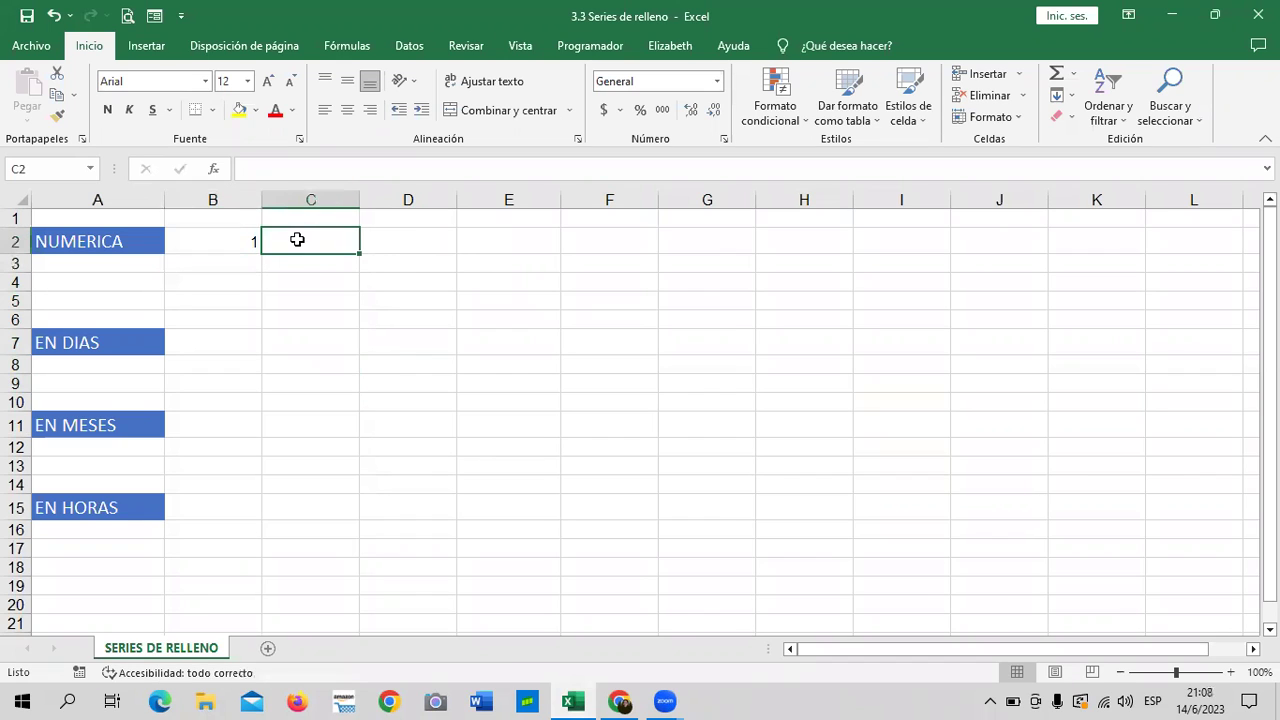
type("22")
left_click(508, 241)
left_click_drag(214, 234, 333, 232)
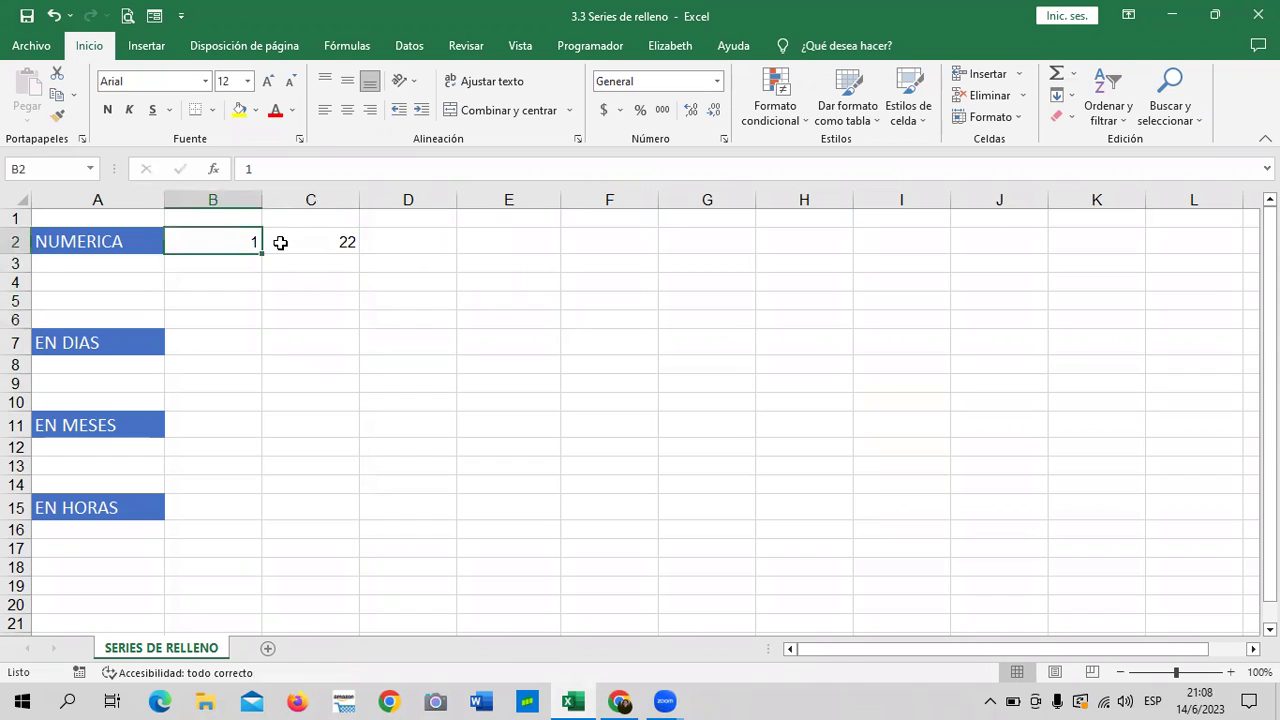
left_click(340, 238)
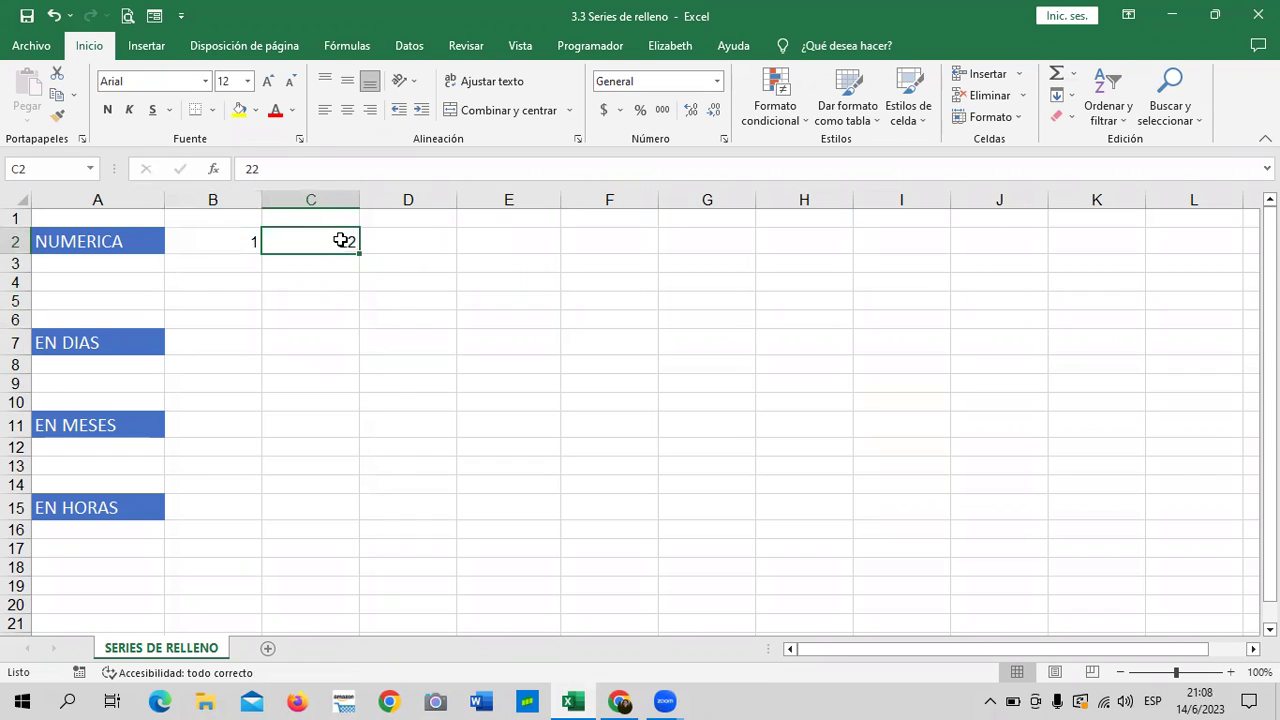
left_click(288, 164)
key("BackSpace")
key("Return")
left_click(509, 330)
left_click_drag(234, 234, 305, 241)
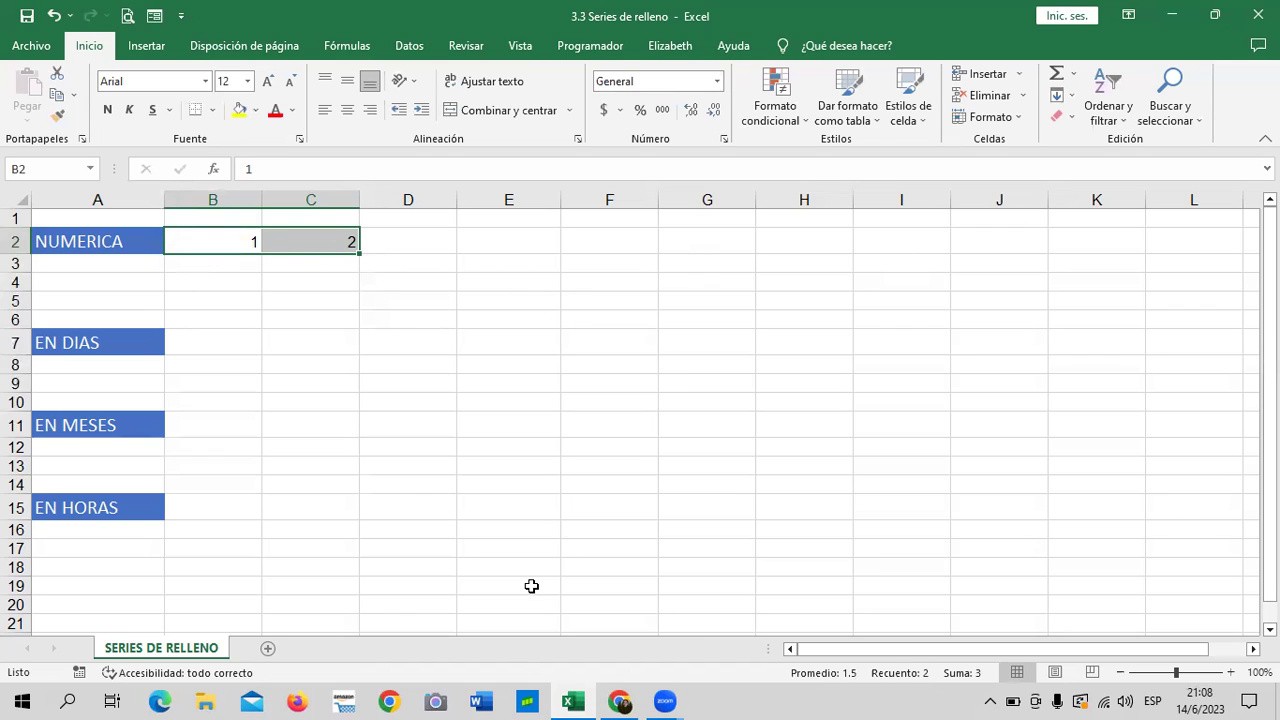
Extend the 1, 2 series across row 2 to K2 and confirm it ends at 10
mouse_move(262, 242)
left_click_drag(359, 254, 1074, 277)
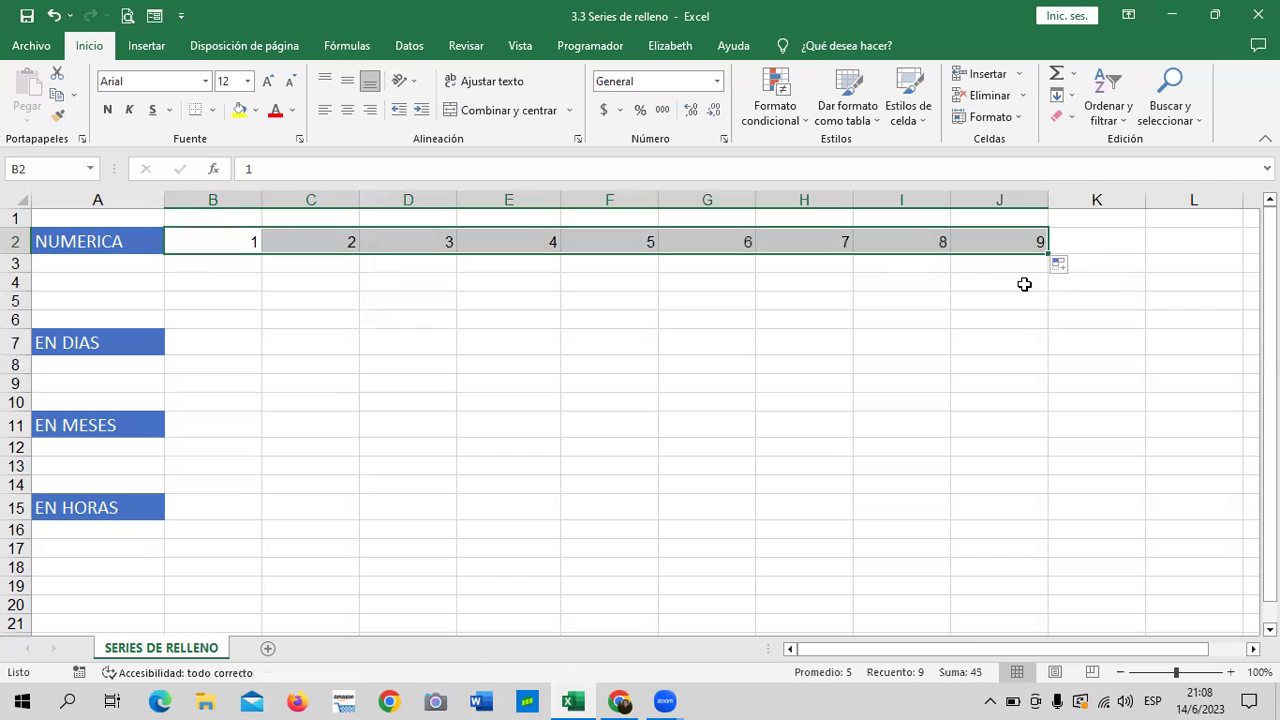
mouse_move(1049, 254)
left_mouse_down()
mouse_move(1104, 251)
mouse_move(1090, 252)
left_mouse_up()
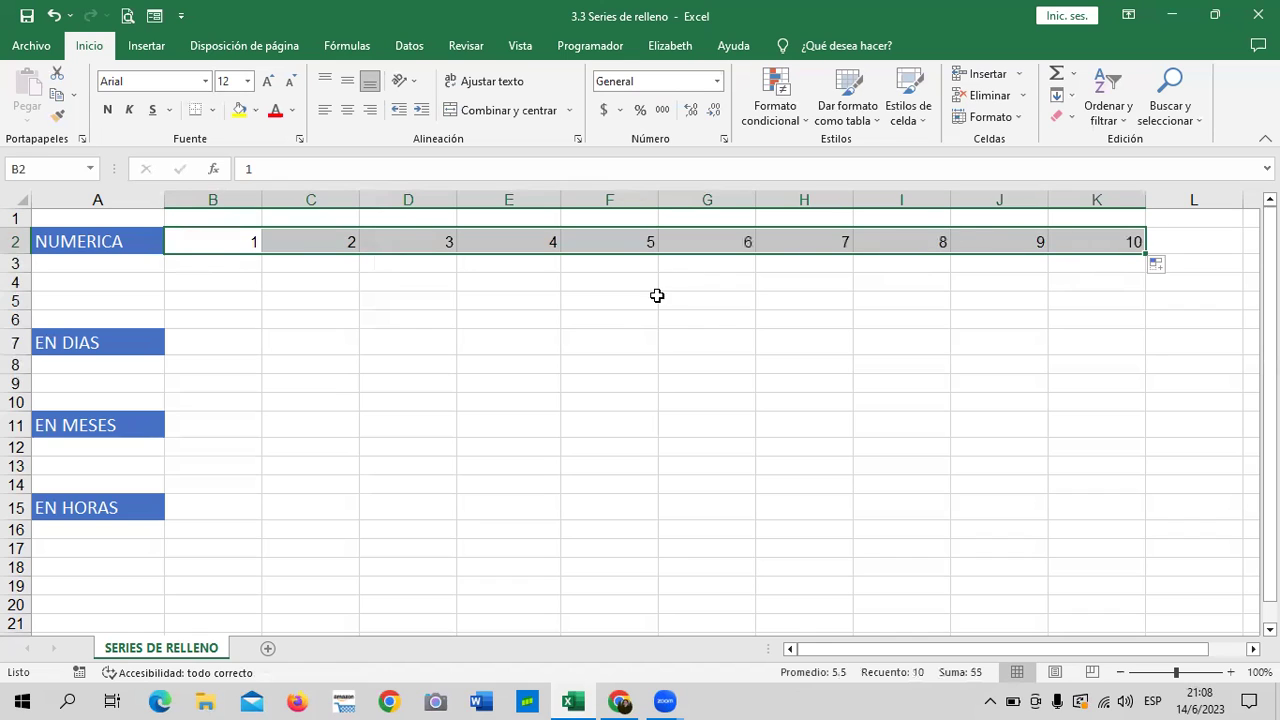
left_click(985, 346)
left_click(248, 240)
left_click(327, 238)
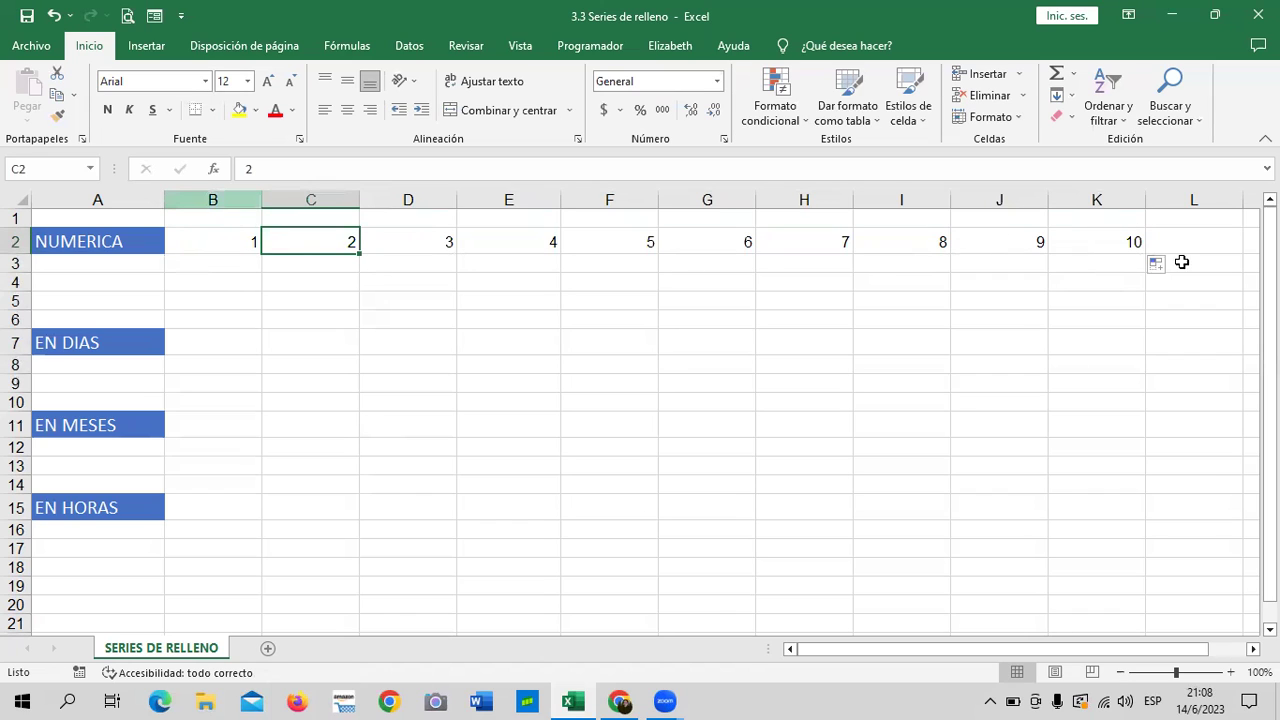
left_click(1115, 232)
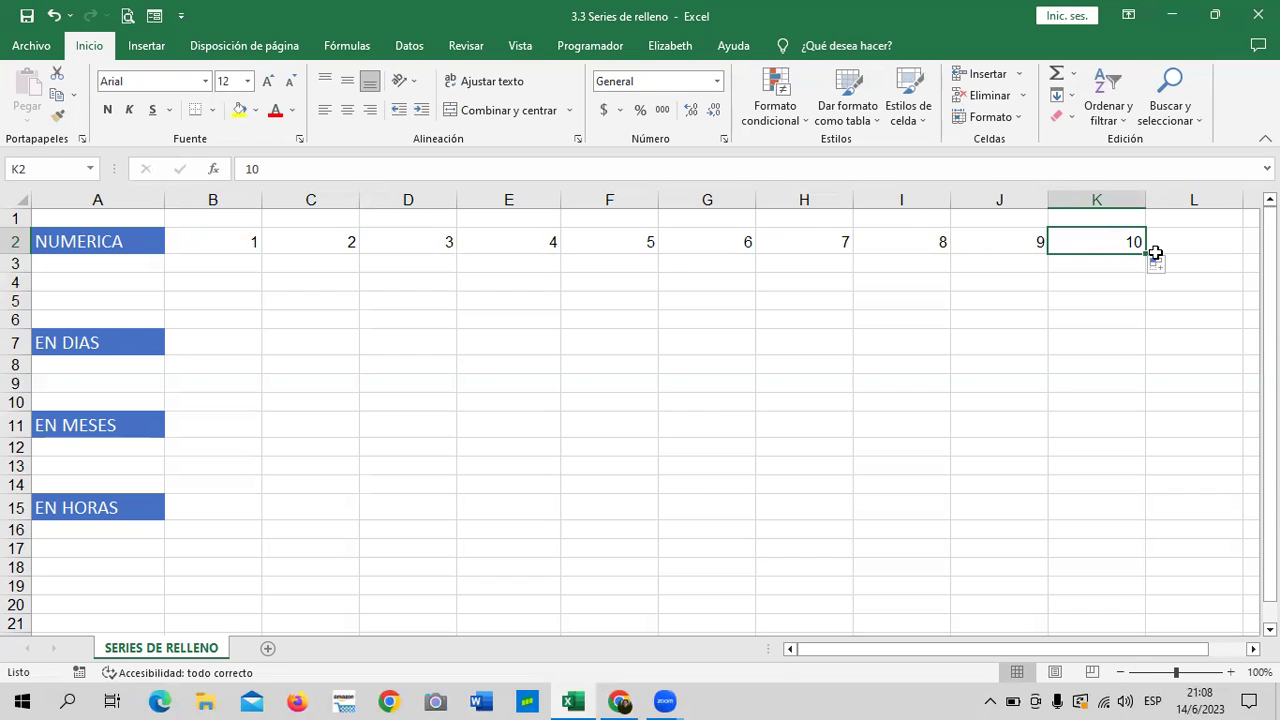
left_click(1100, 356)
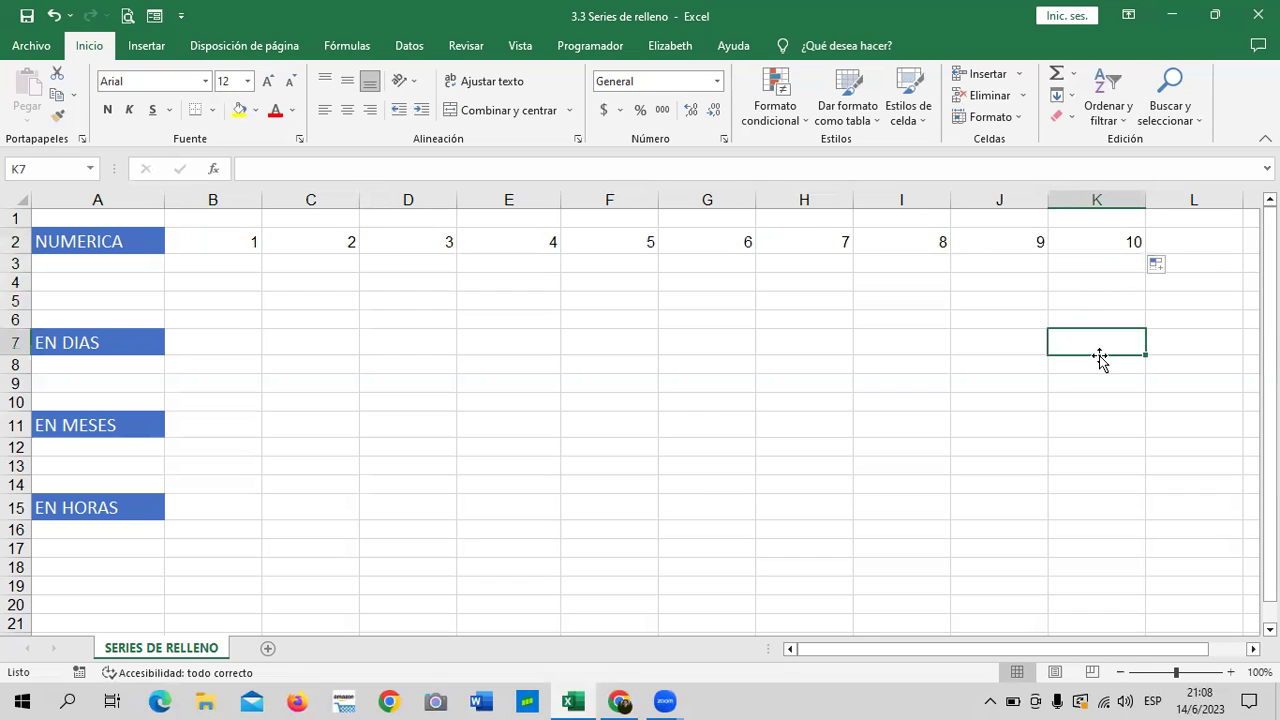
Enter a trial series start of 1 in B3 and 5 in C3
left_click(252, 245)
left_click(320, 242)
left_click(603, 332)
left_click(226, 260)
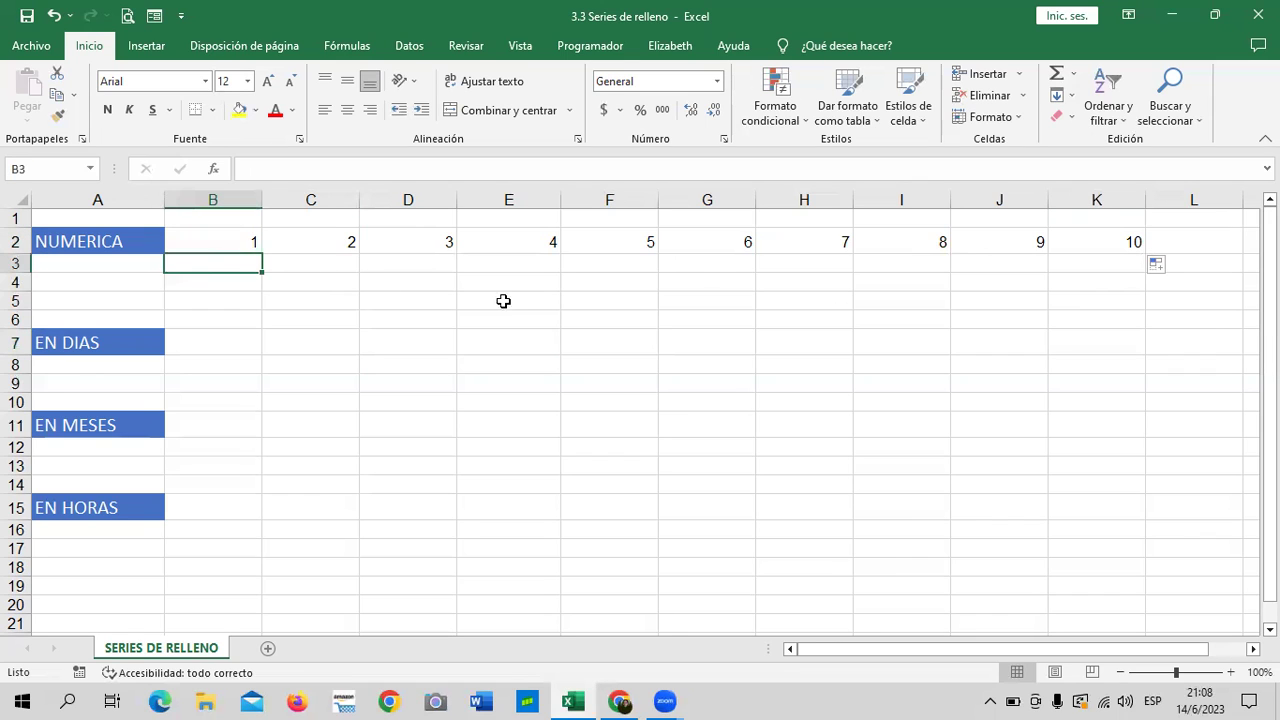
type("1")
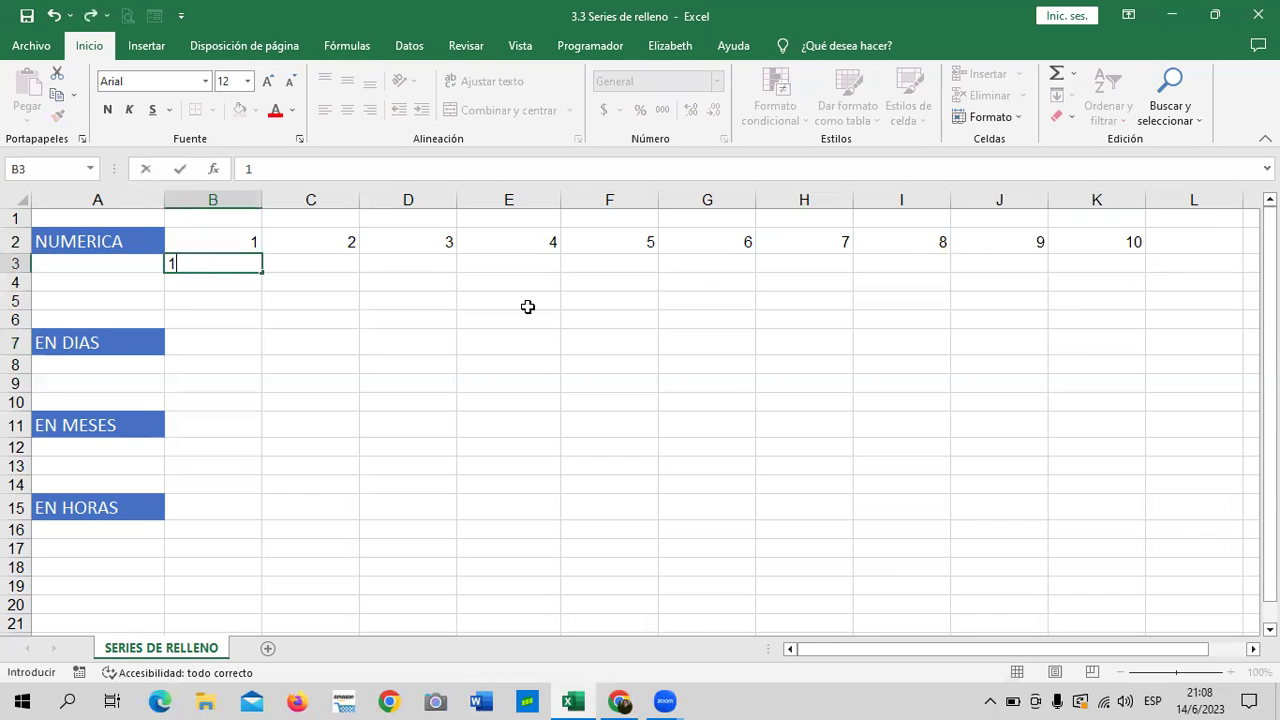
key("Tab")
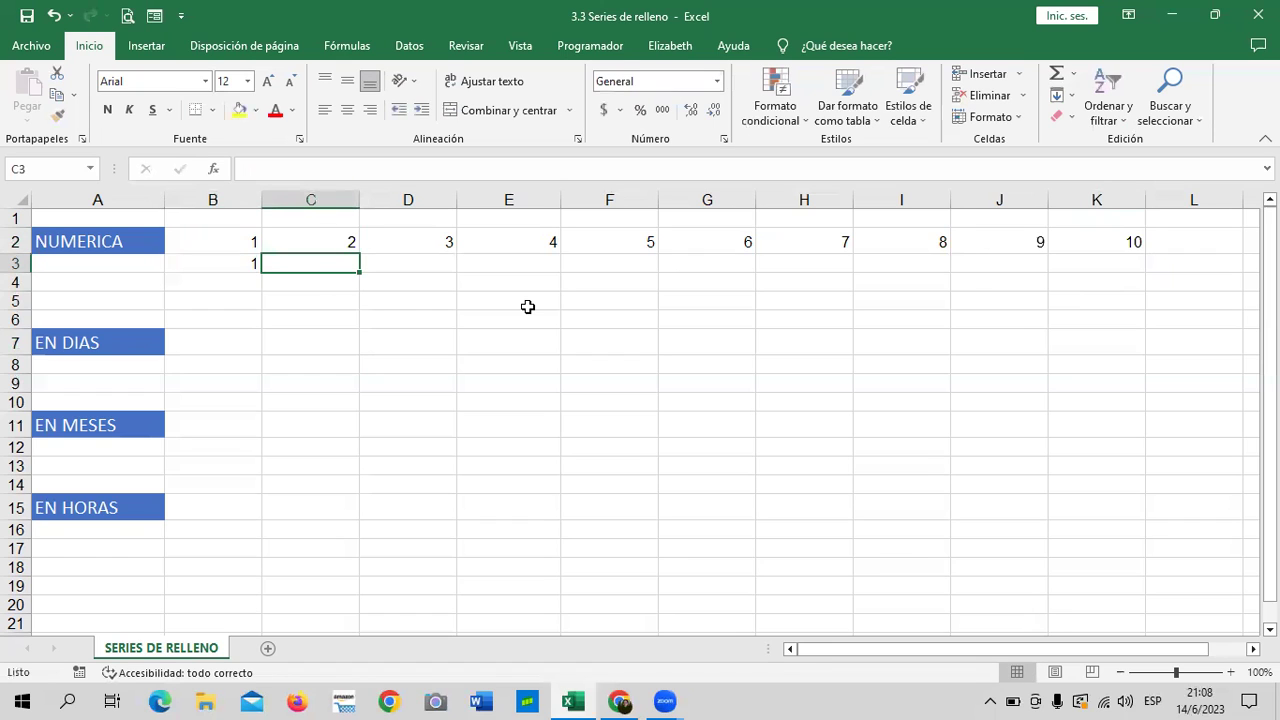
type("5")
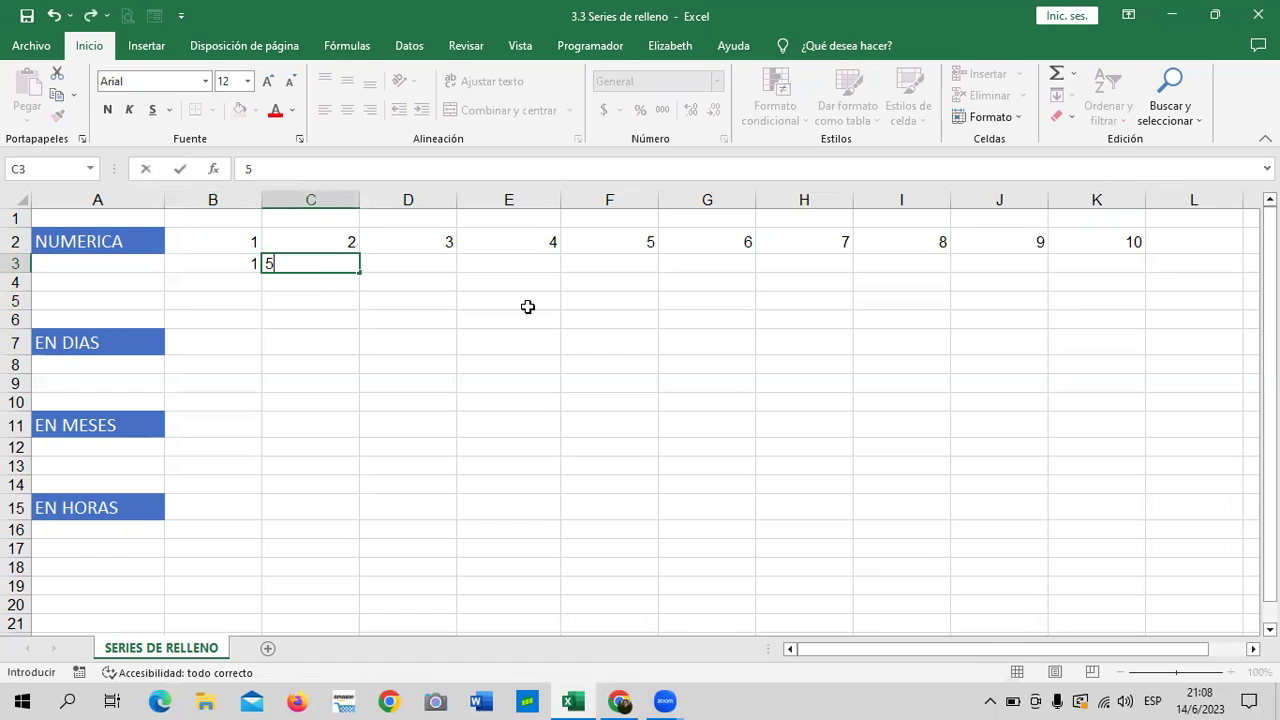
left_click(511, 287)
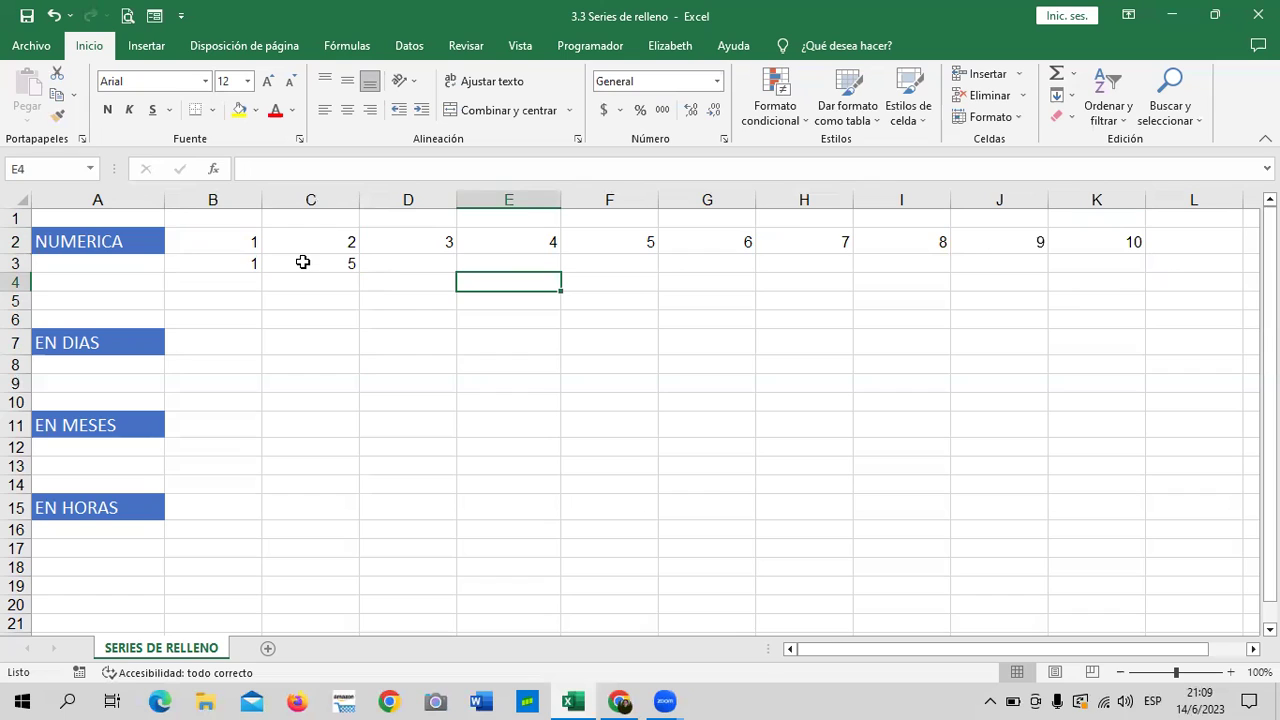
Extend the 1, 5 pattern along row 3 to J3, producing 1 through 33
left_click_drag(240, 262, 307, 262)
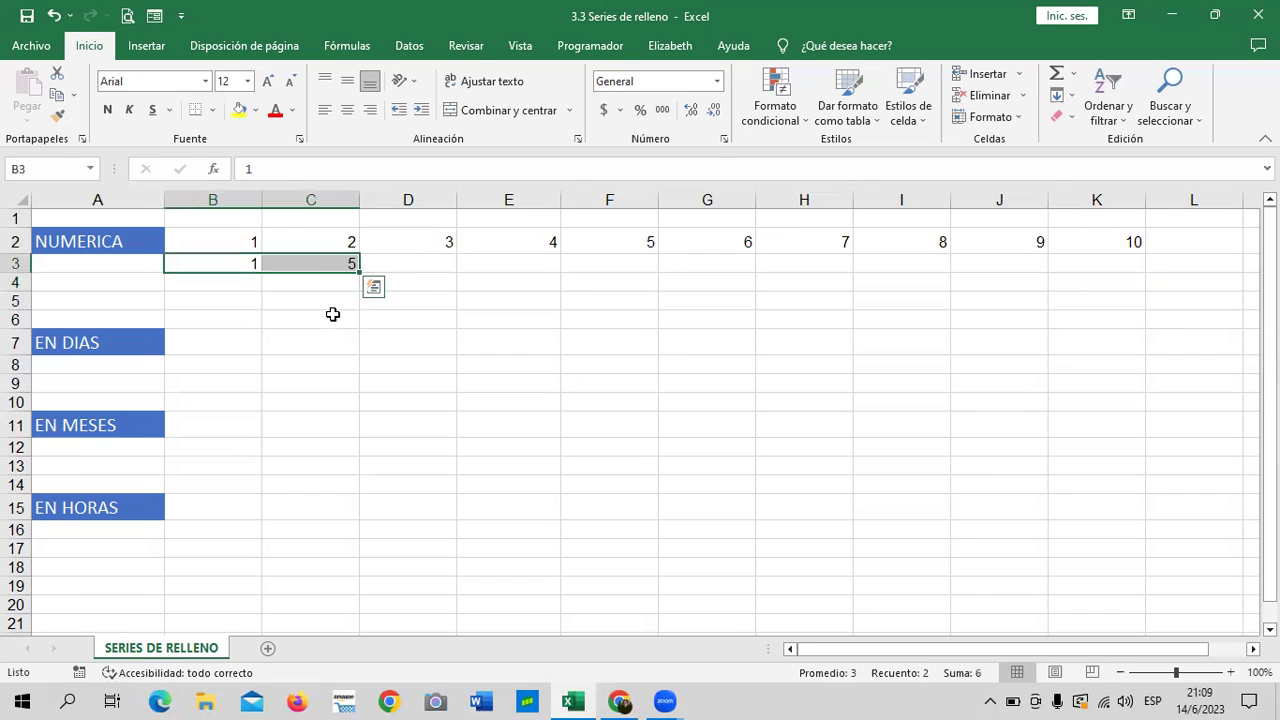
left_click(514, 340)
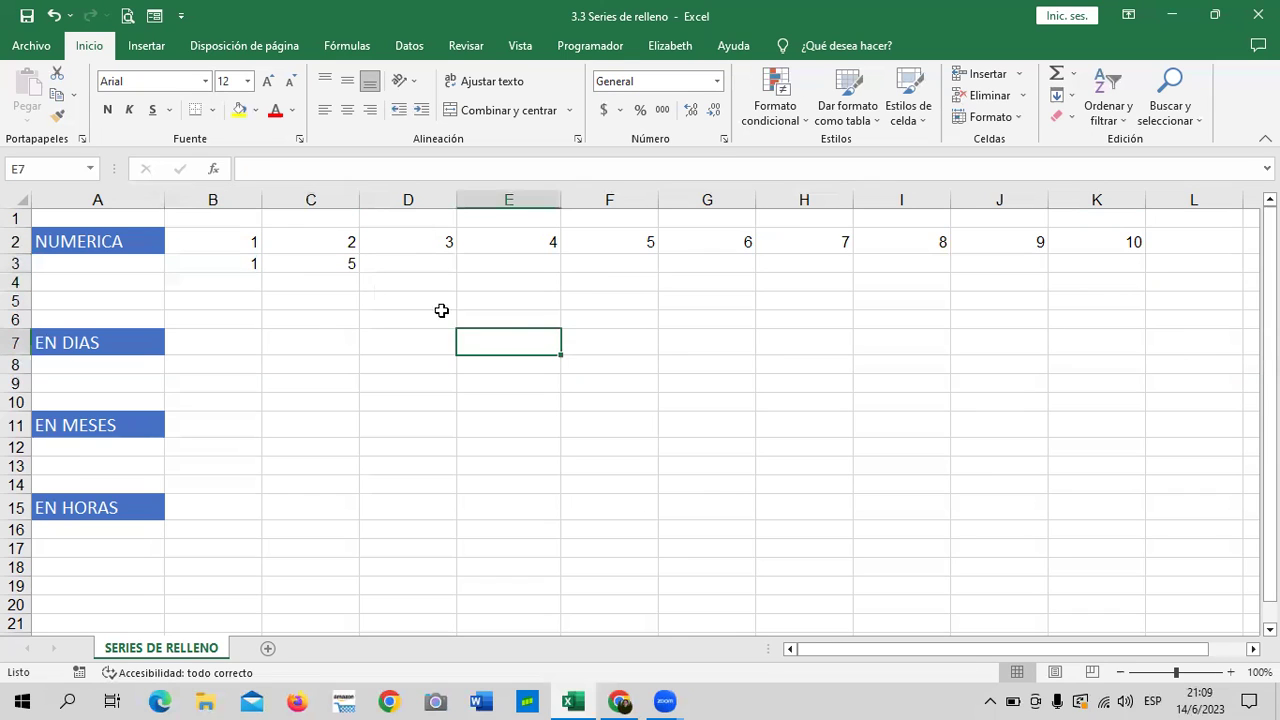
left_click_drag(224, 262, 596, 278)
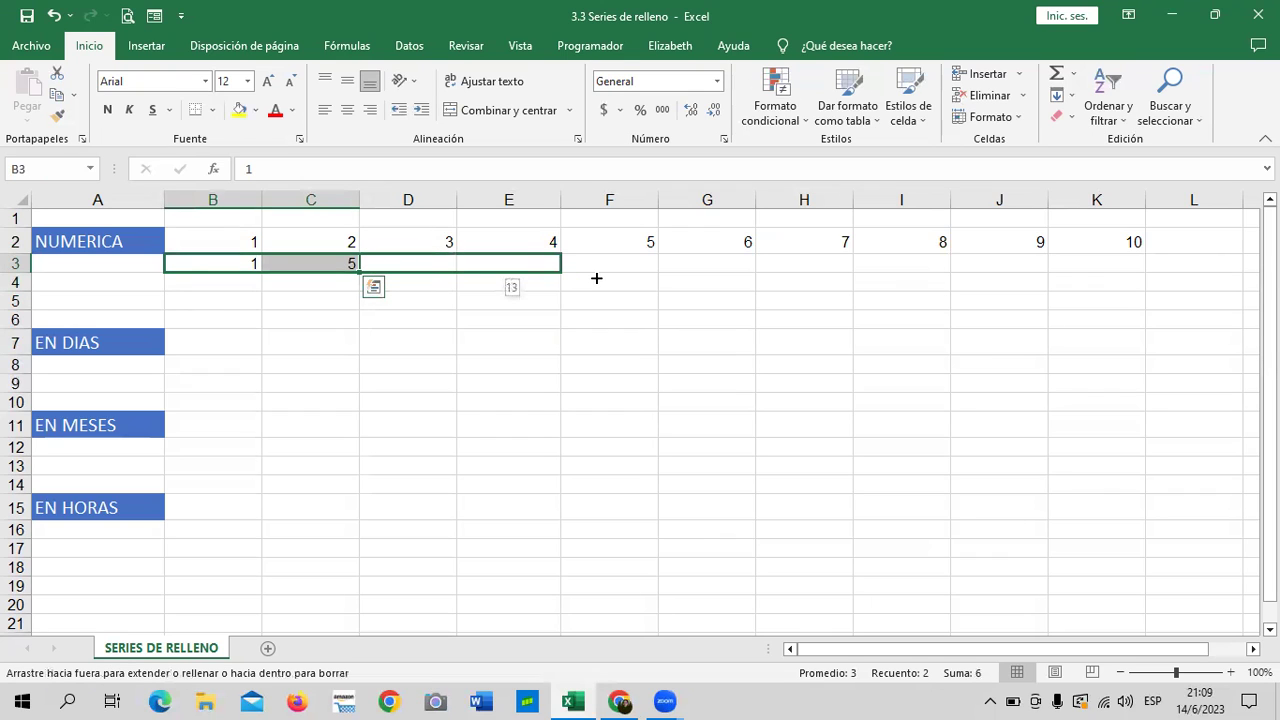
left_click_drag(596, 278, 1034, 275)
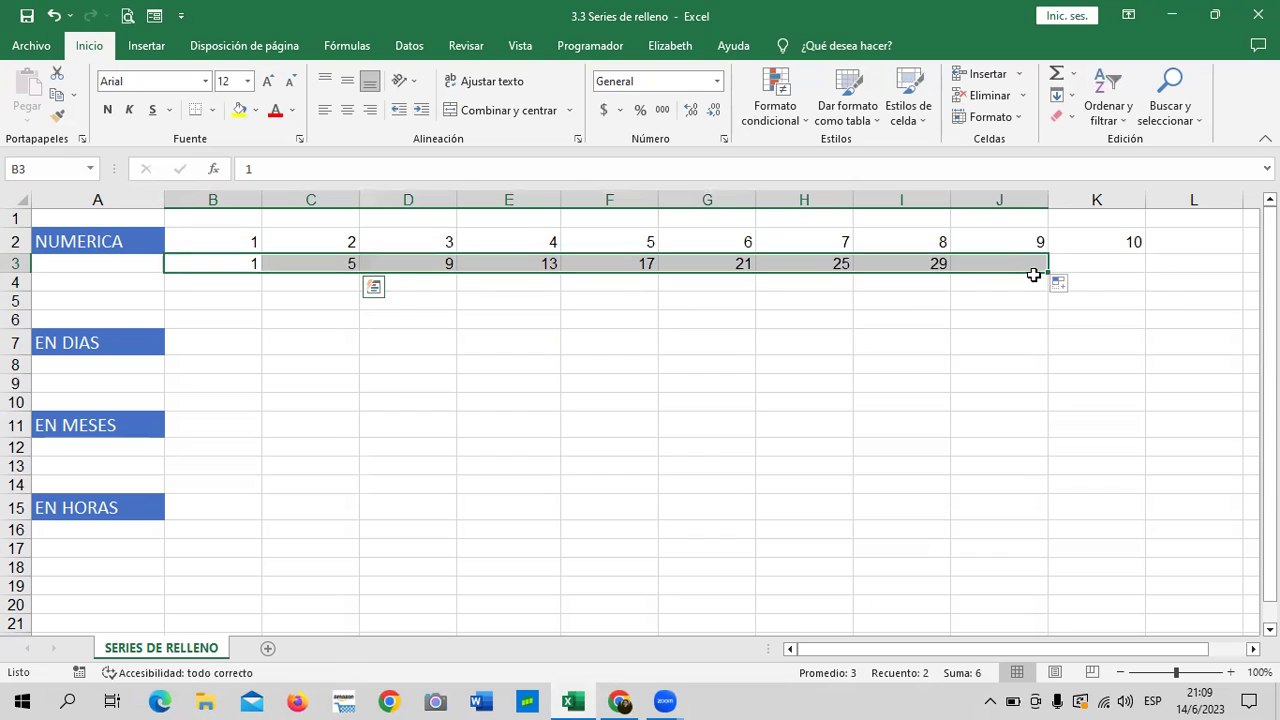
left_click(619, 386)
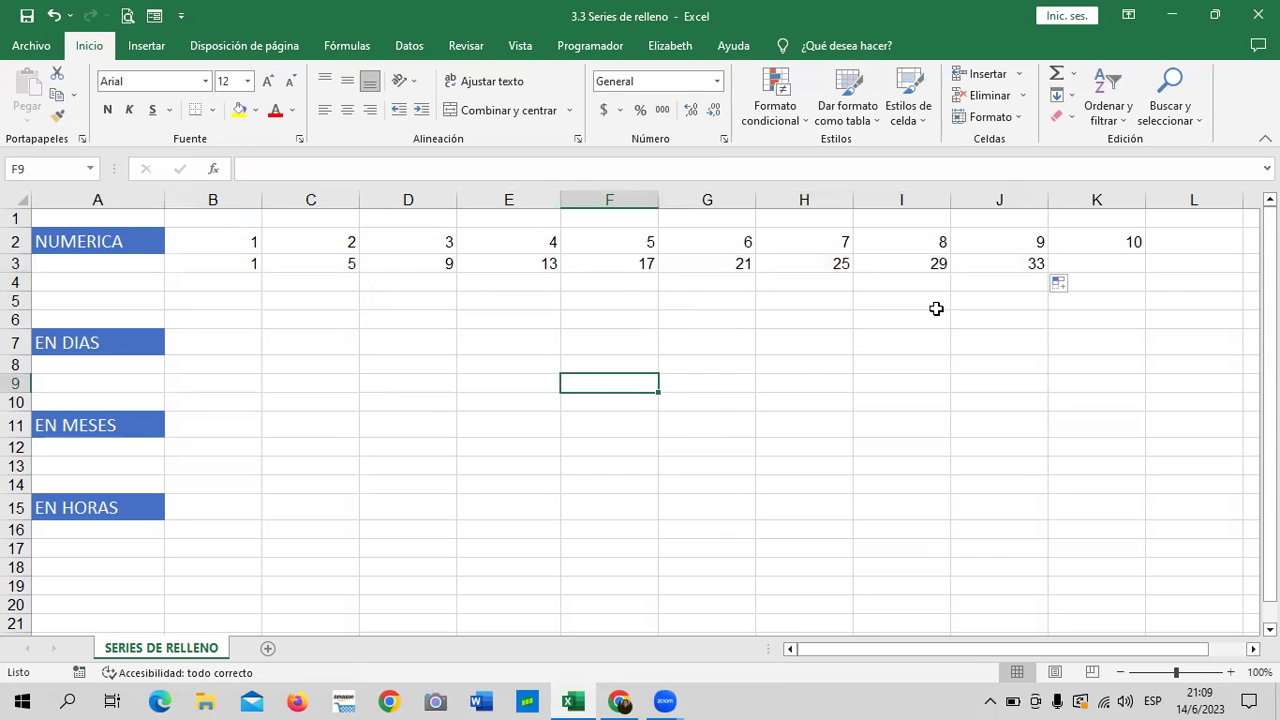
Undo the 1–33 fill in row 3 and reselect B3 to start over
left_click(246, 261)
left_click(320, 268)
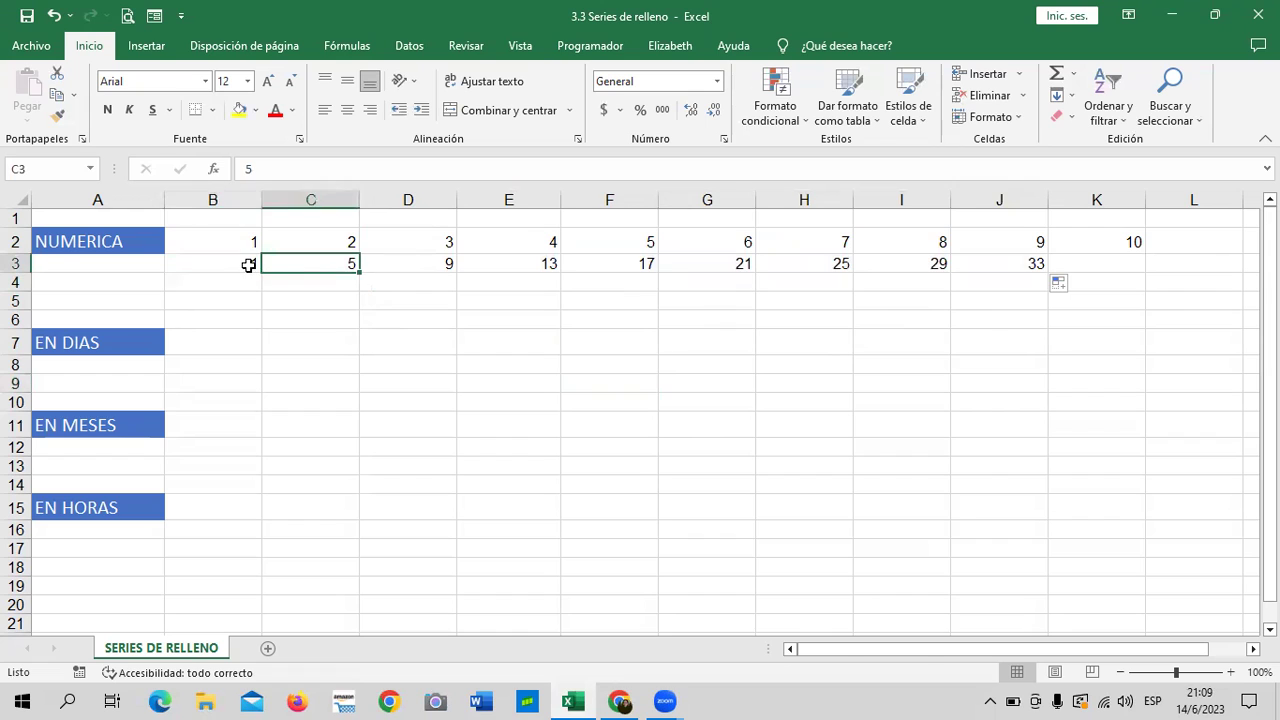
left_click_drag(248, 265, 1034, 263)
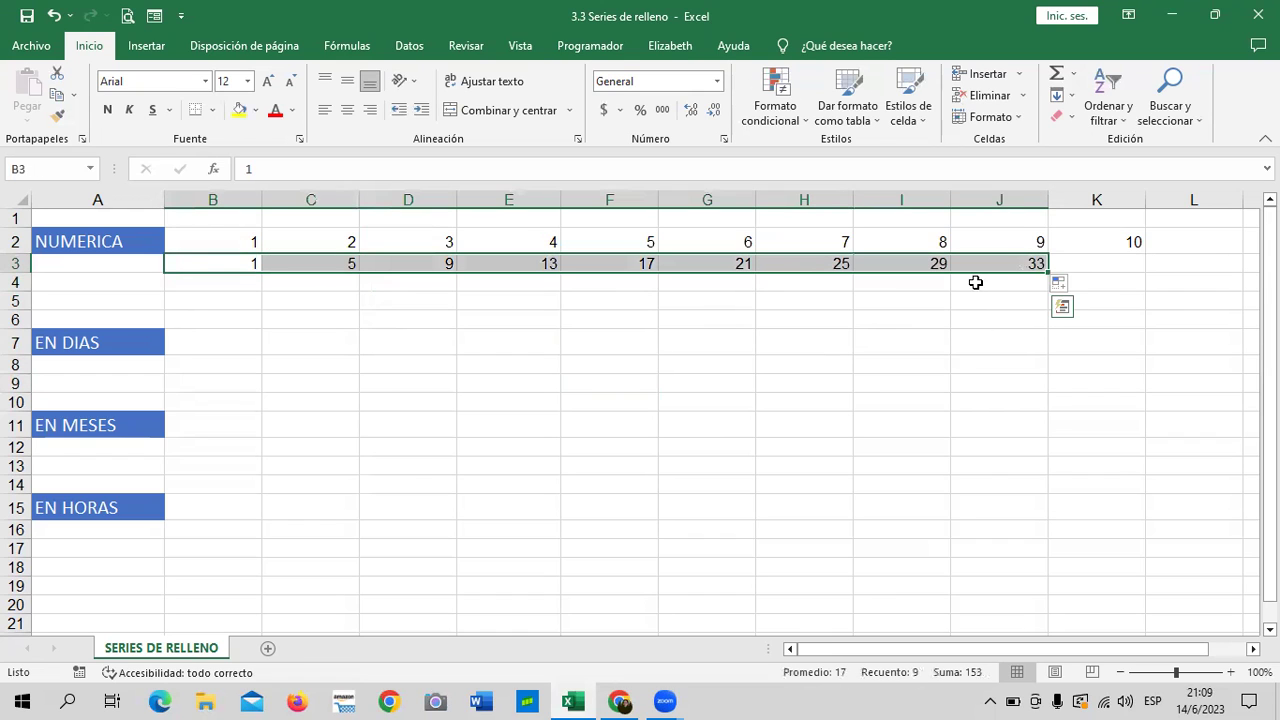
key("ctrl+z")
key("ctrl+z")
key("ctrl+z")
left_click(234, 262)
Enter 5 in B3 and 10 in C3
type("5")
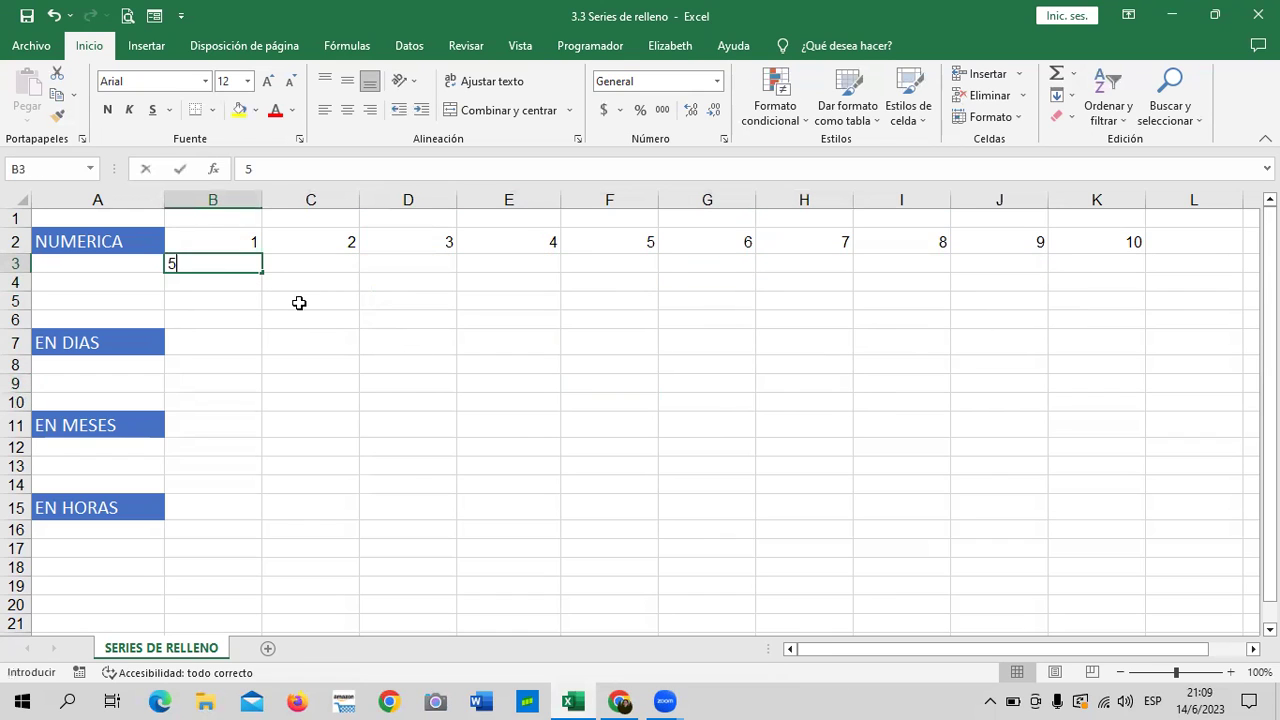
key("Return")
left_click(325, 262)
type("10")
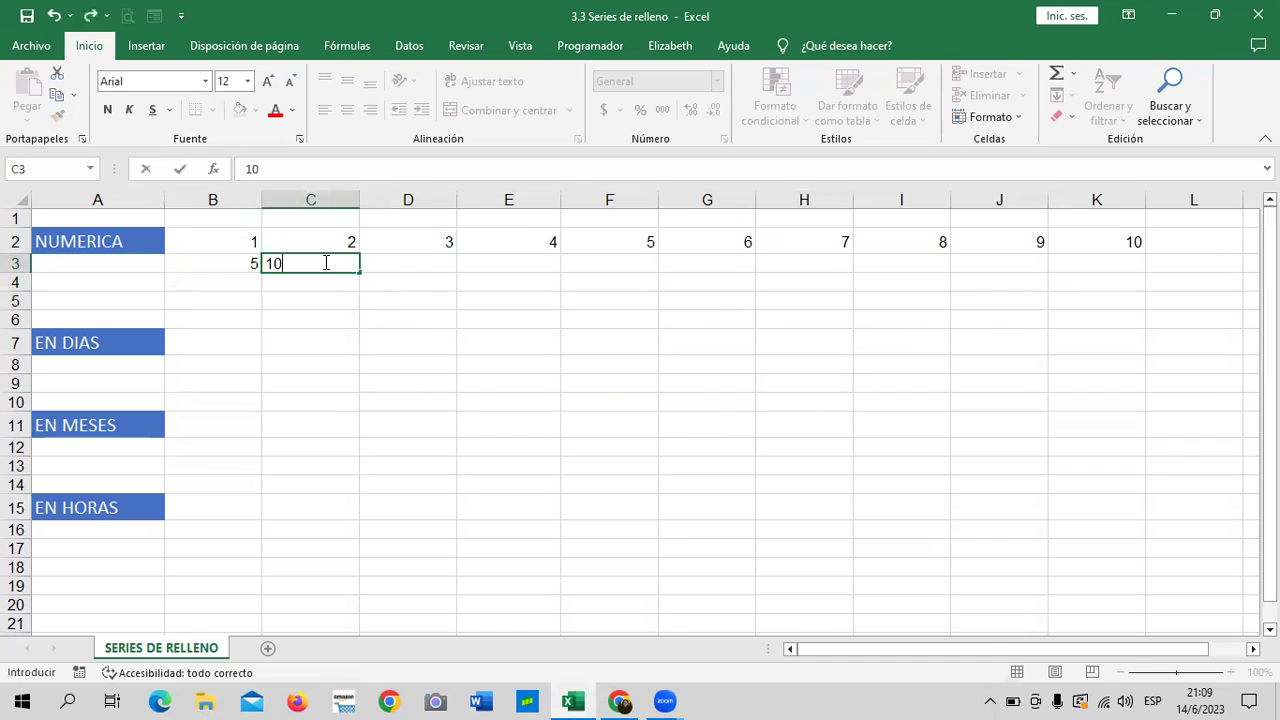
key("Return")
left_click(477, 277)
Select B3:C3 and extend the step-5 series right to K3, ending at 50
left_click(245, 258)
left_click_drag(264, 259, 450, 268)
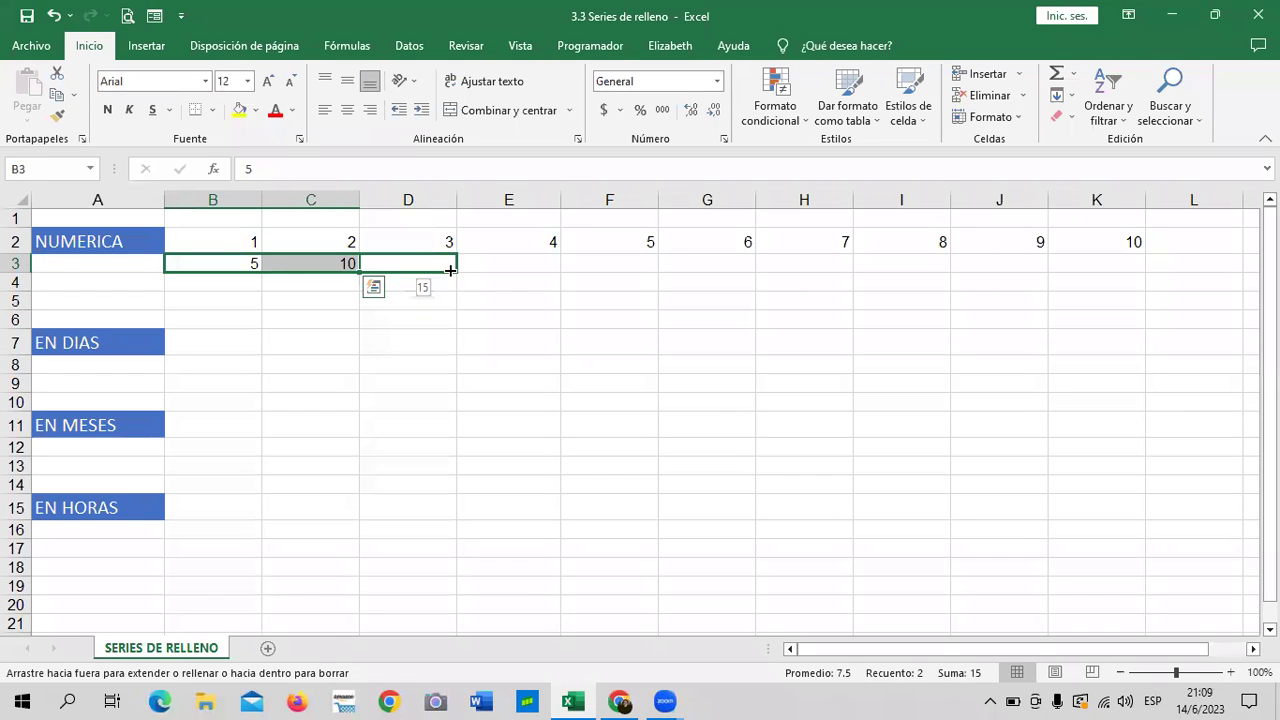
left_click_drag(450, 268, 557, 268)
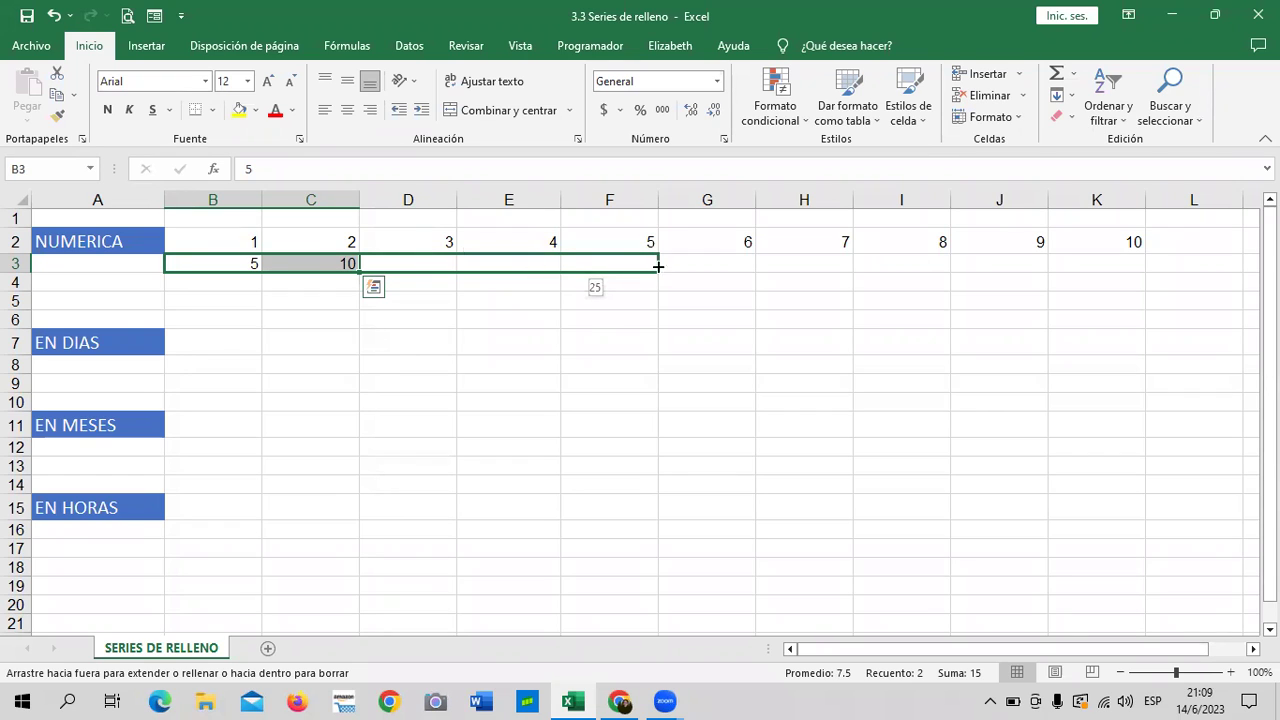
left_click_drag(658, 266, 741, 266)
left_click_drag(825, 270, 1106, 278)
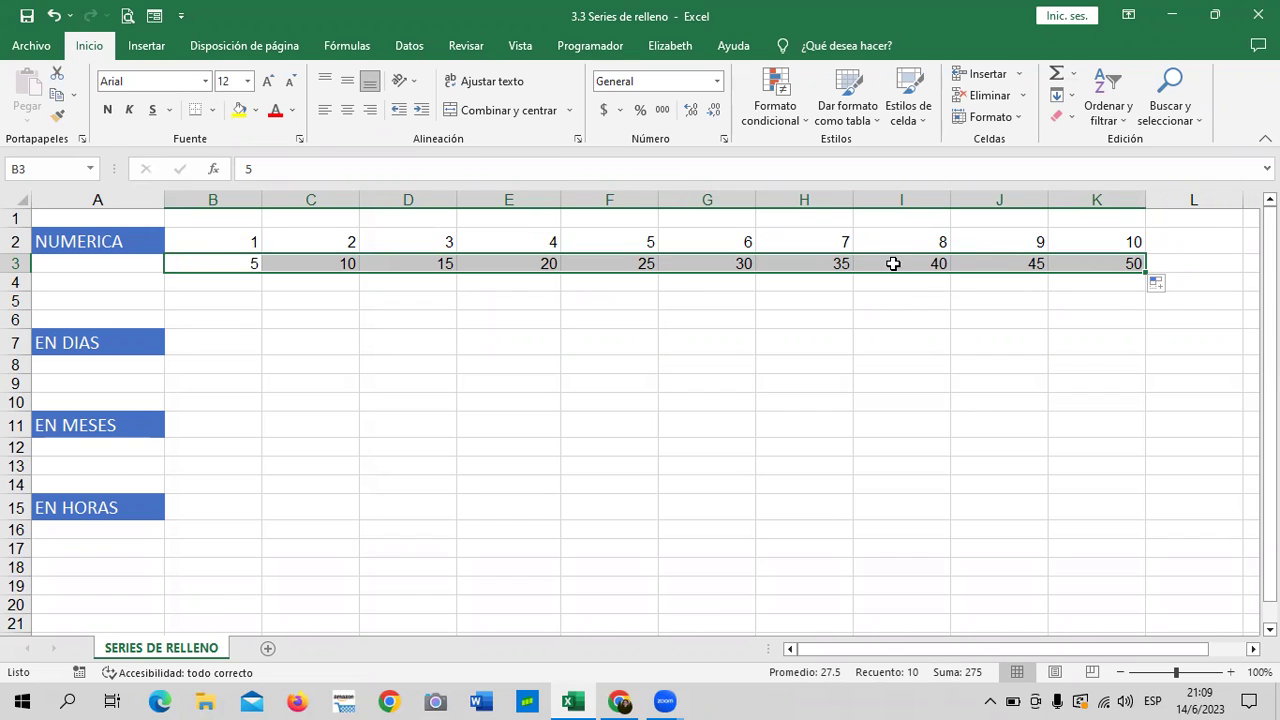
Enter 10 in B4, then remove the 20 typed into C4
left_click(656, 382)
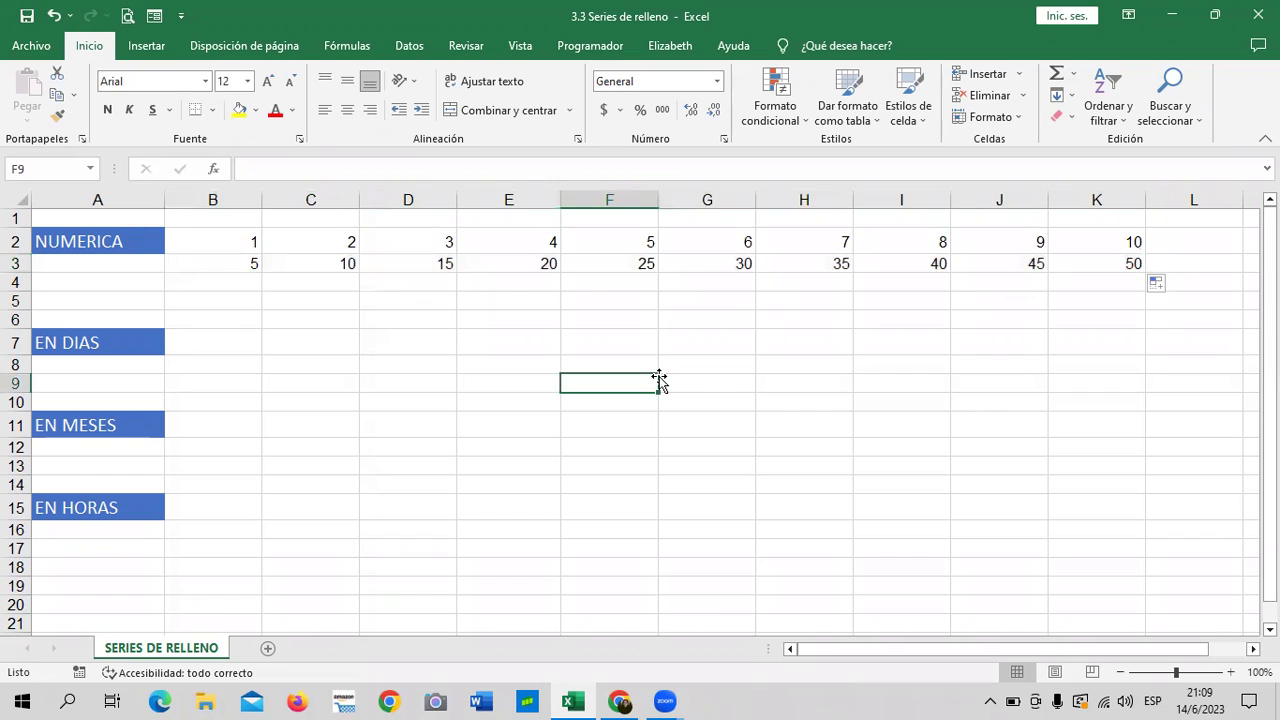
left_click(240, 283)
type("10")
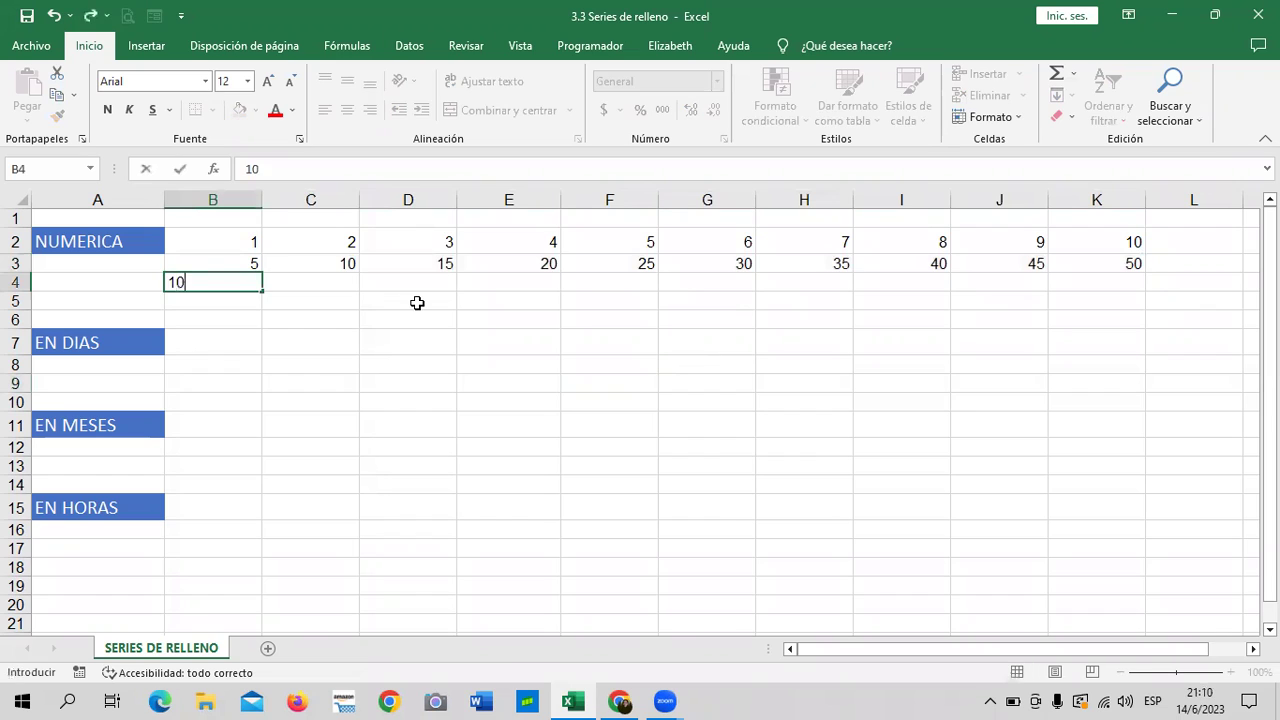
key("Tab")
type("20")
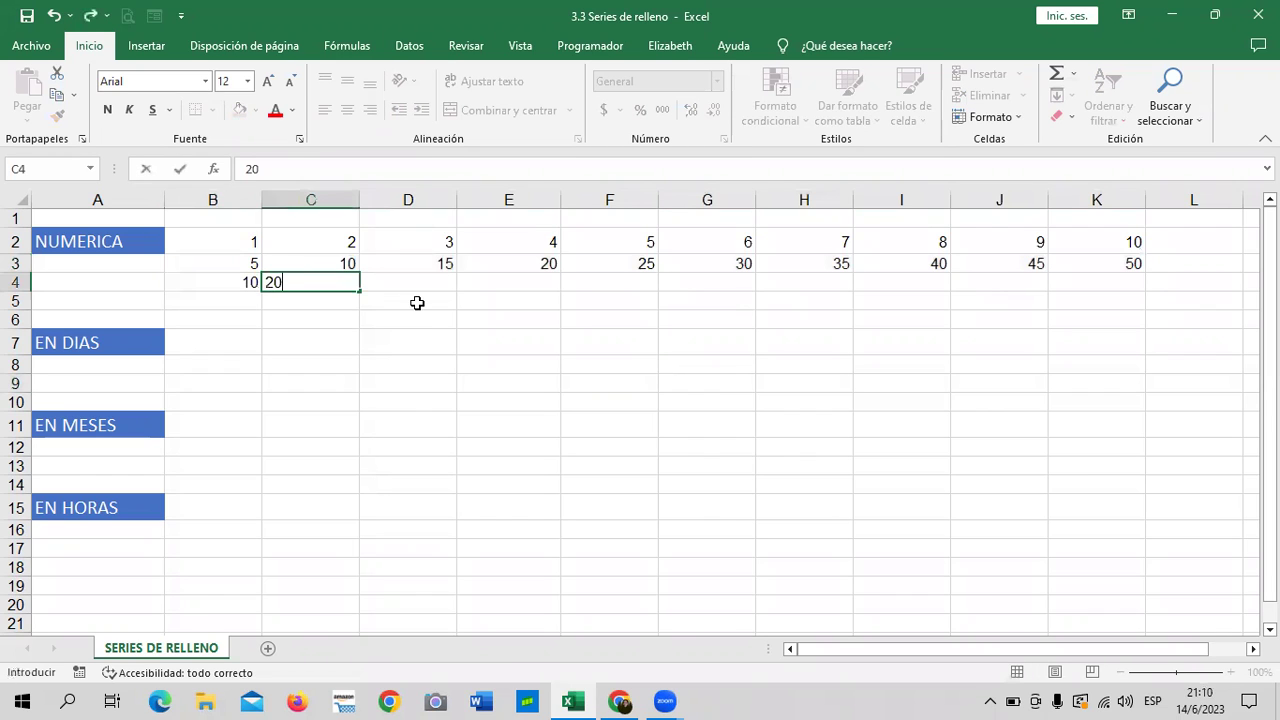
left_click(520, 348)
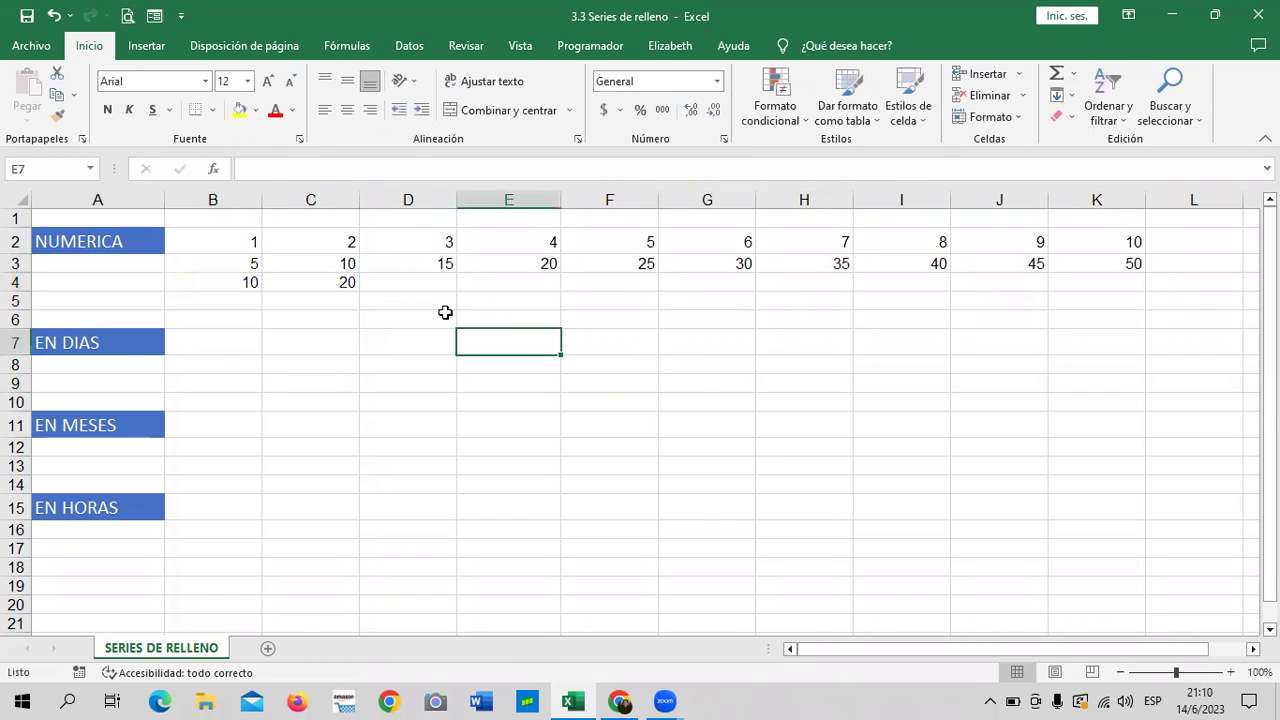
left_click(342, 286)
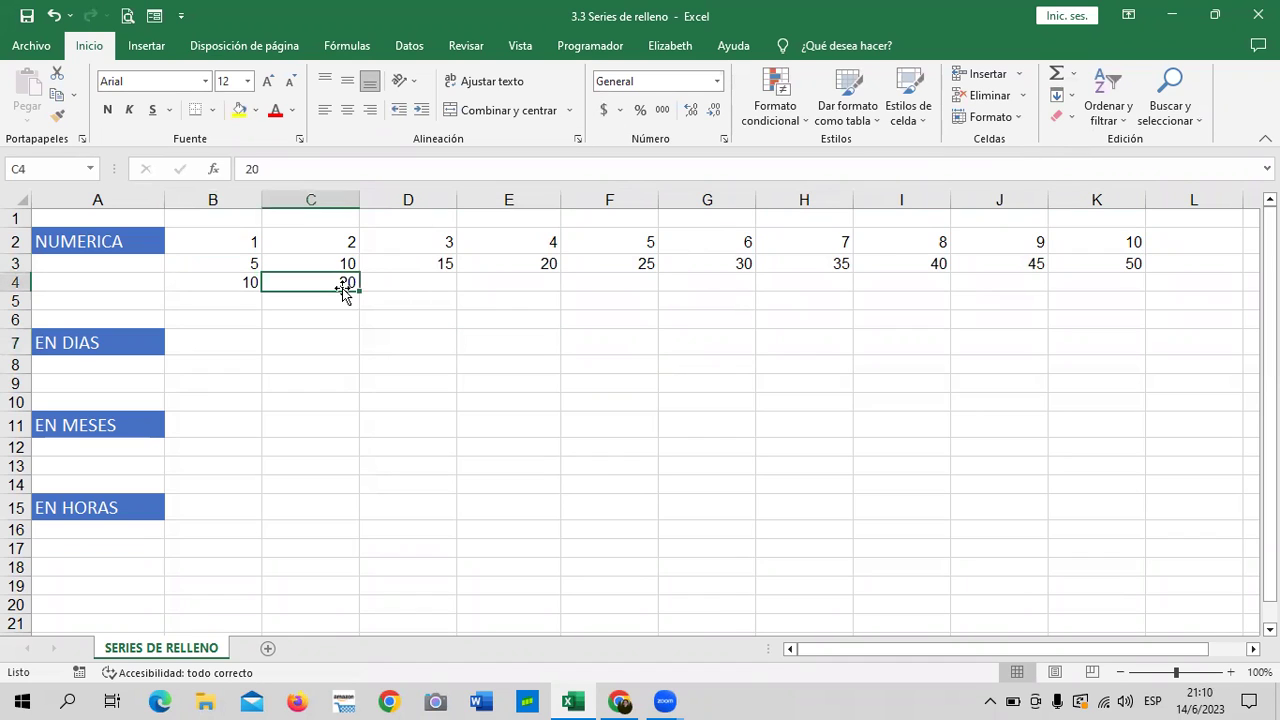
key("Delete")
Copy the 10 from B4 across to K4 and convert it to a 10–19 counting series
left_click(528, 338)
left_click(203, 279)
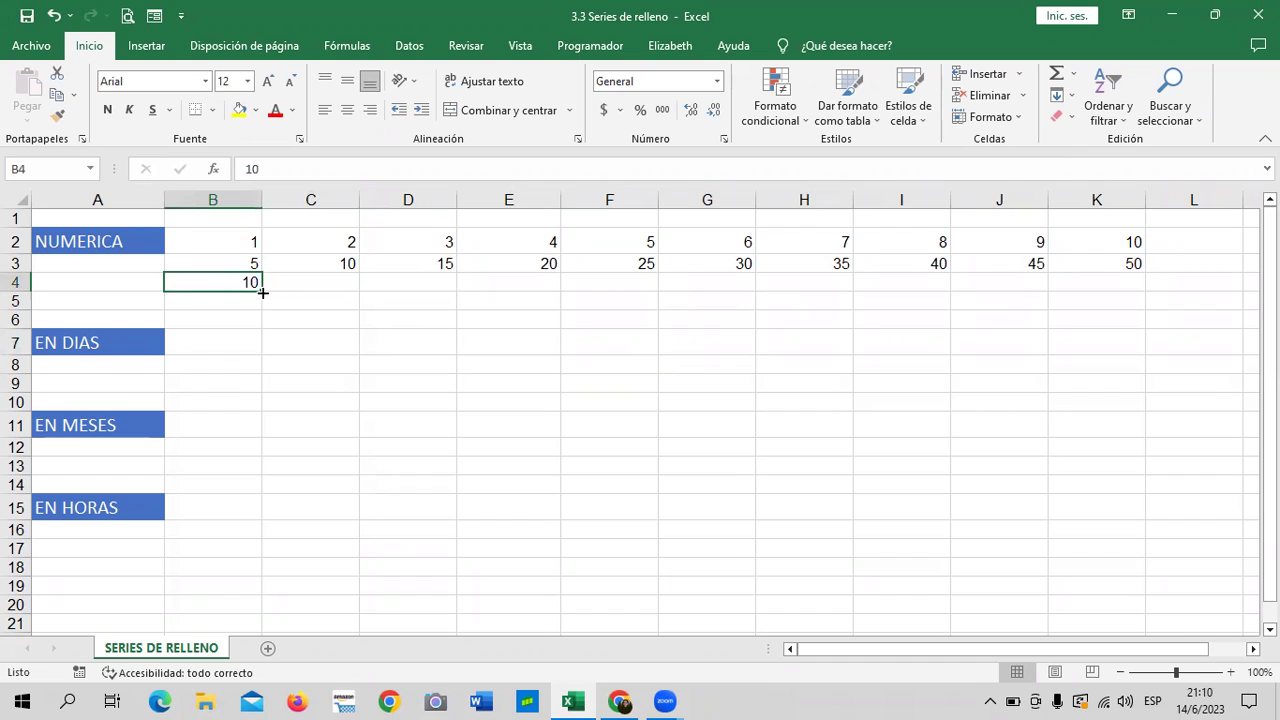
left_click_drag(261, 290, 351, 290)
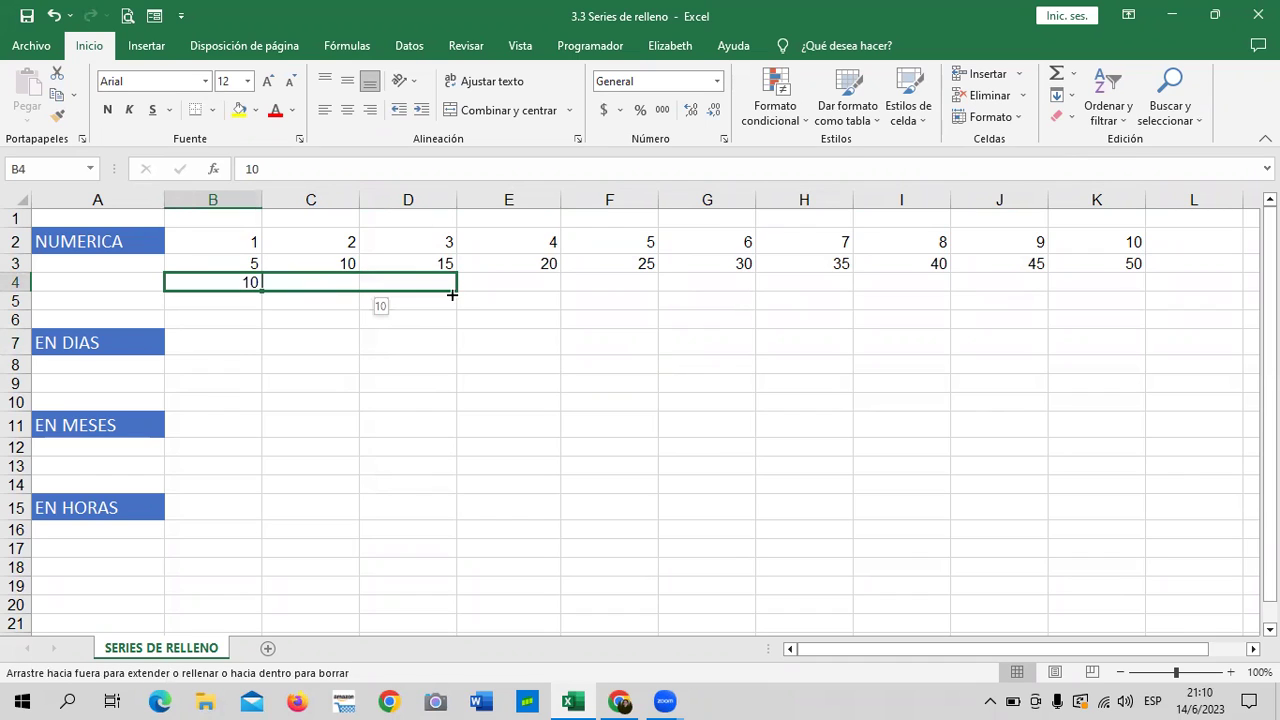
left_click_drag(424, 293, 1145, 285)
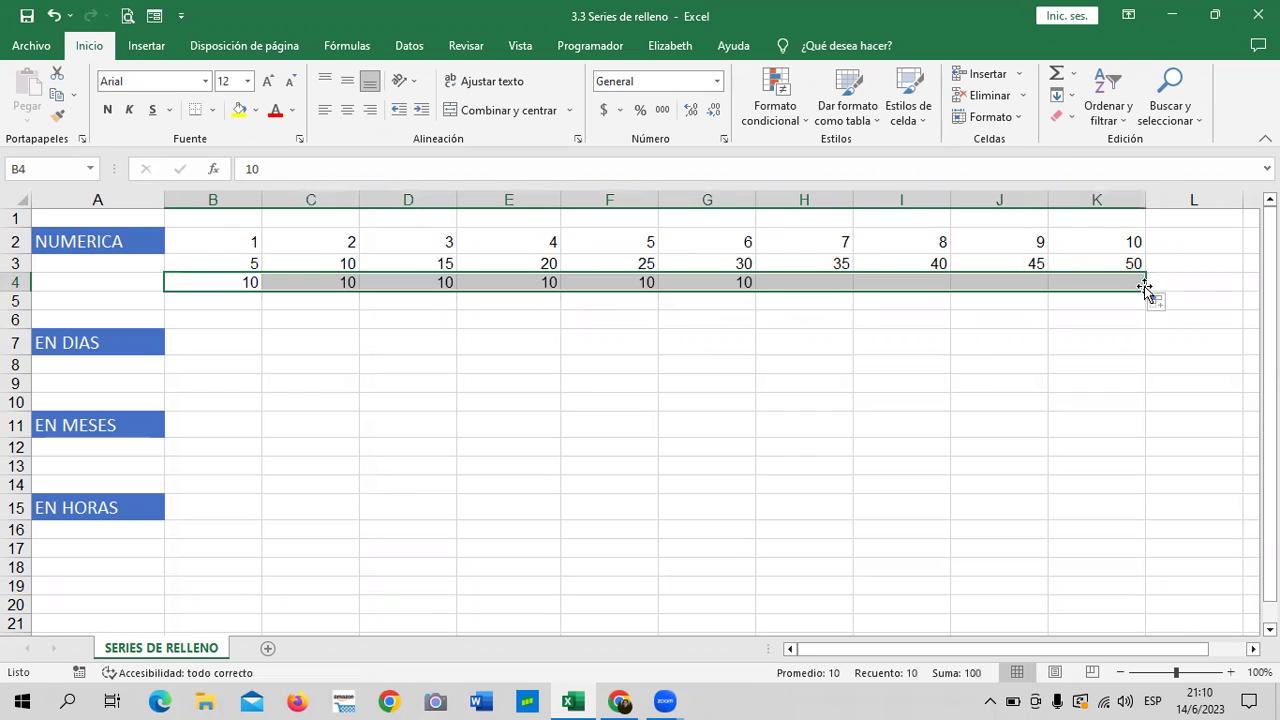
left_click(1163, 311)
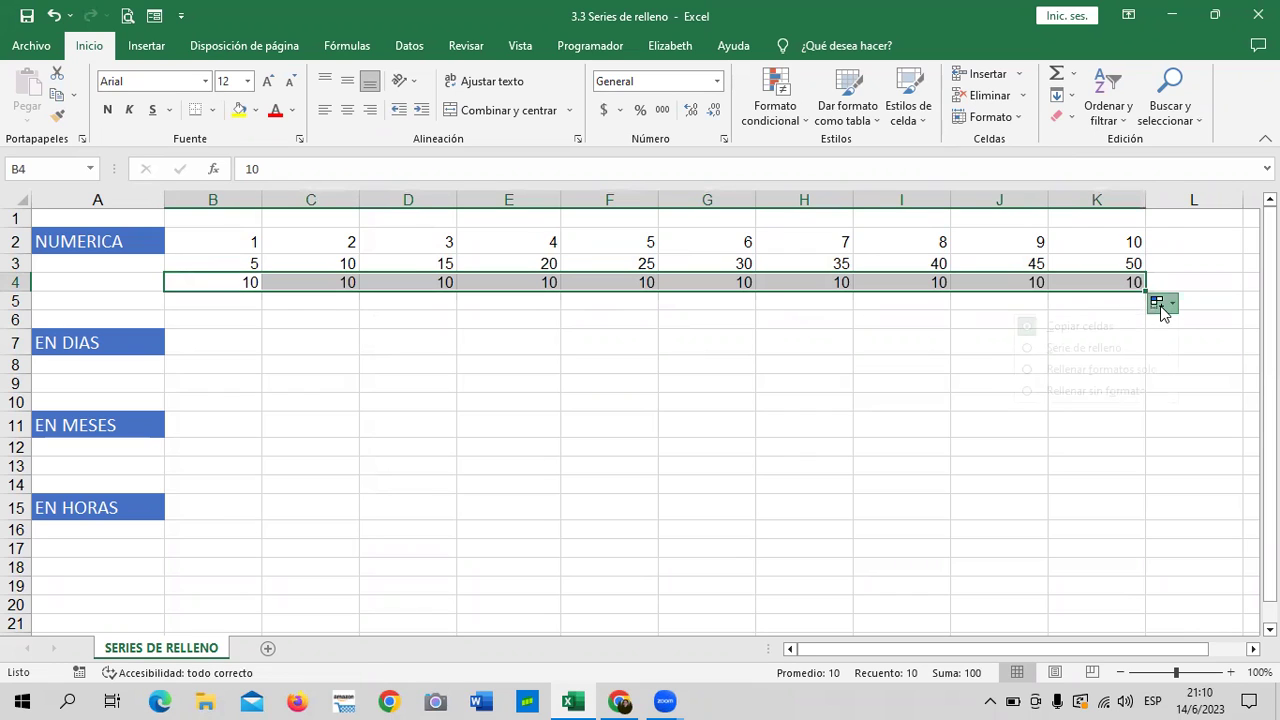
left_click(1126, 346)
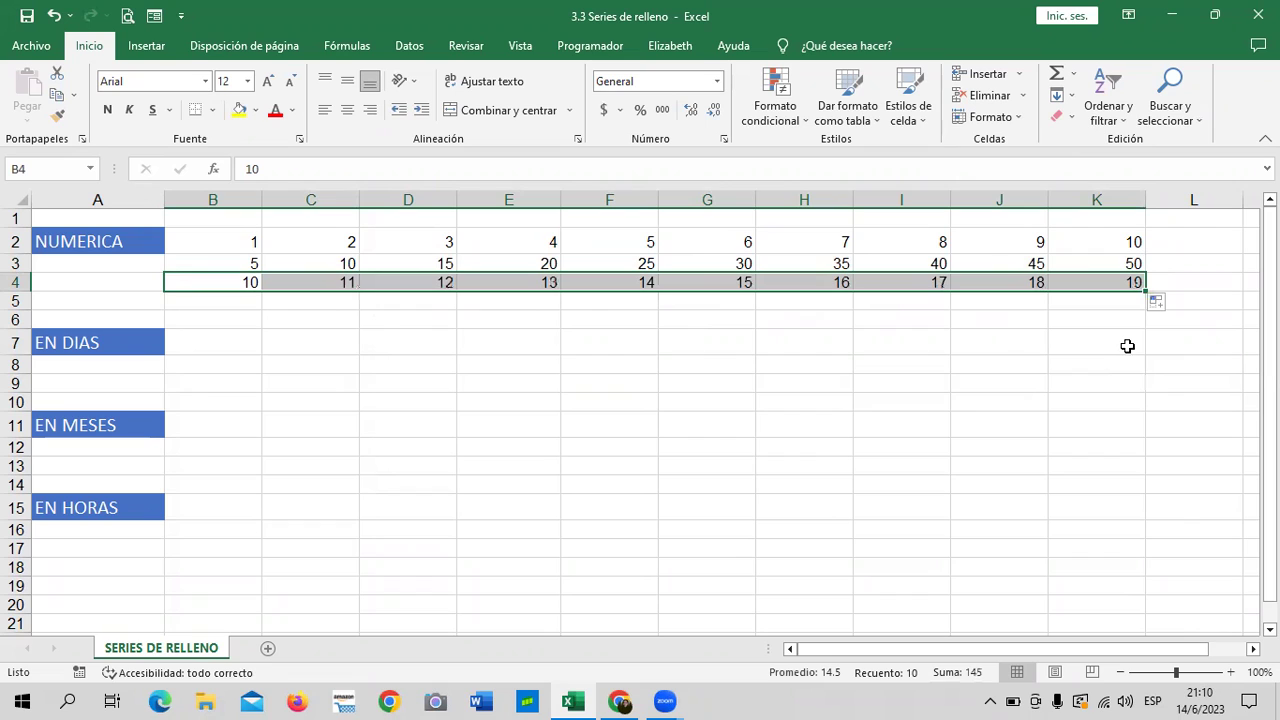
left_click(490, 442)
Clear the values 11 through 19 from C4:K4, keeping 10 in B4
left_click(190, 279)
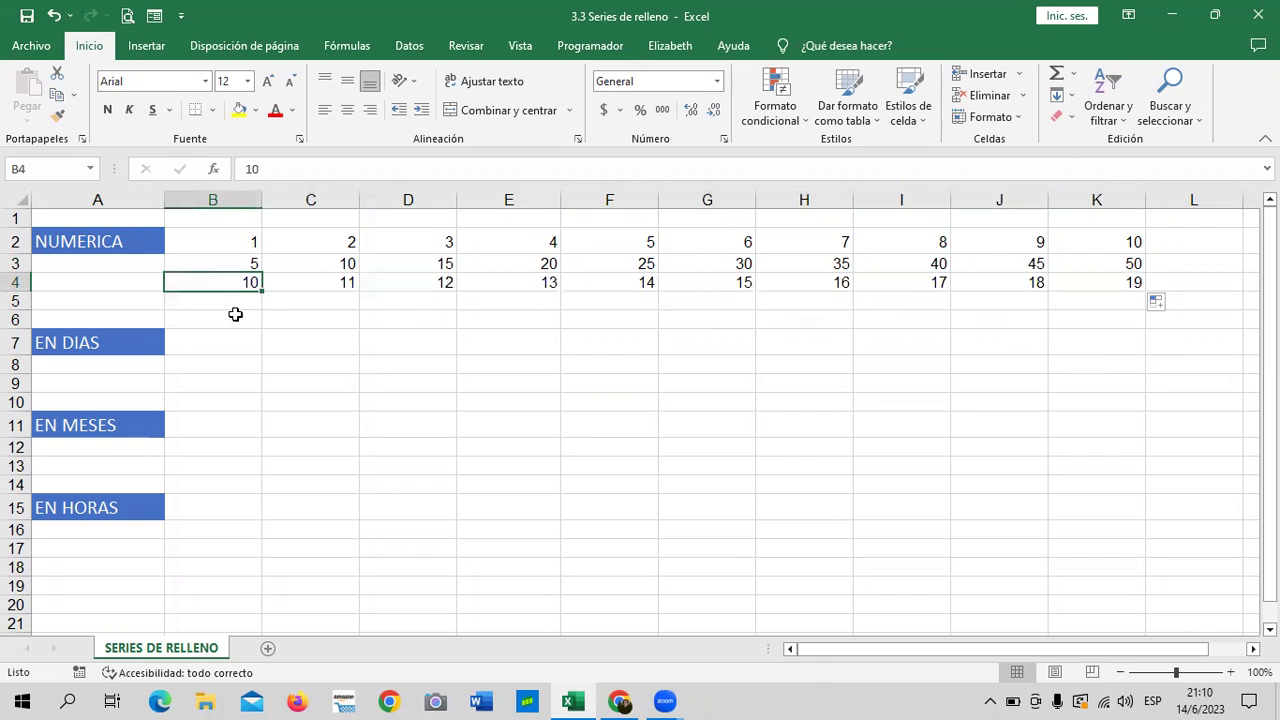
left_click(312, 284)
left_click(396, 400)
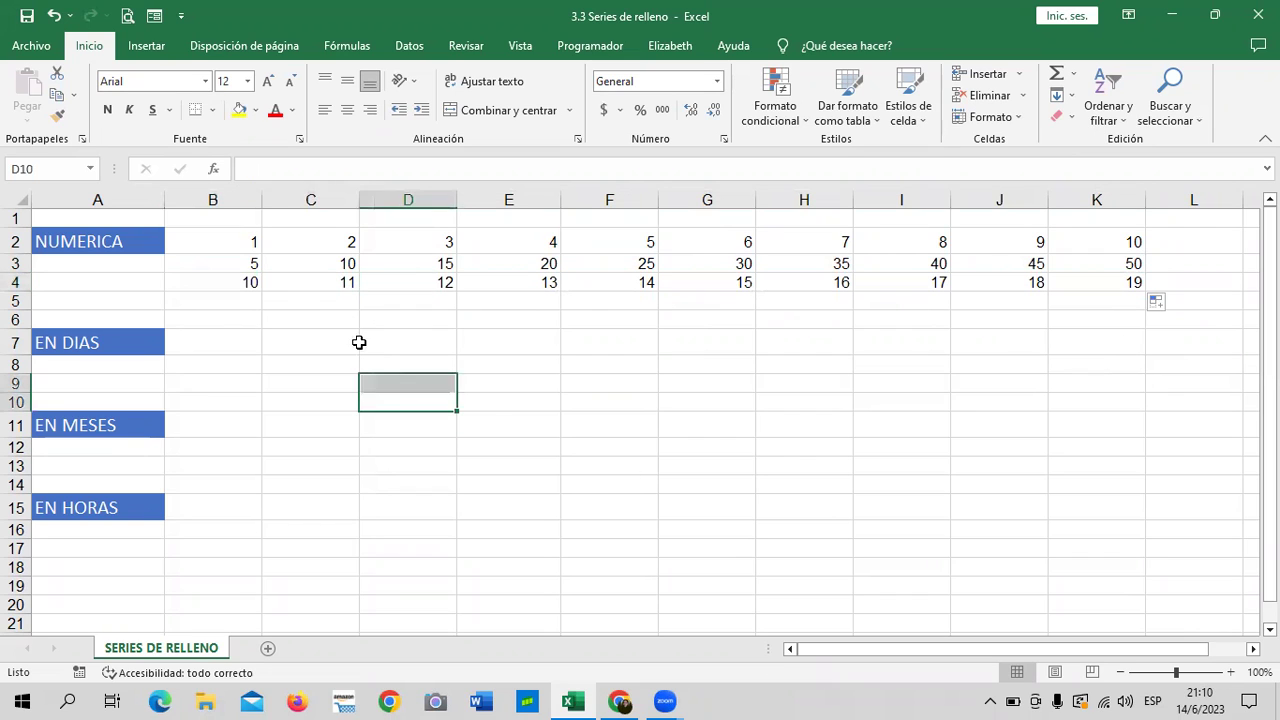
left_click_drag(312, 284, 1060, 286)
key("Delete")
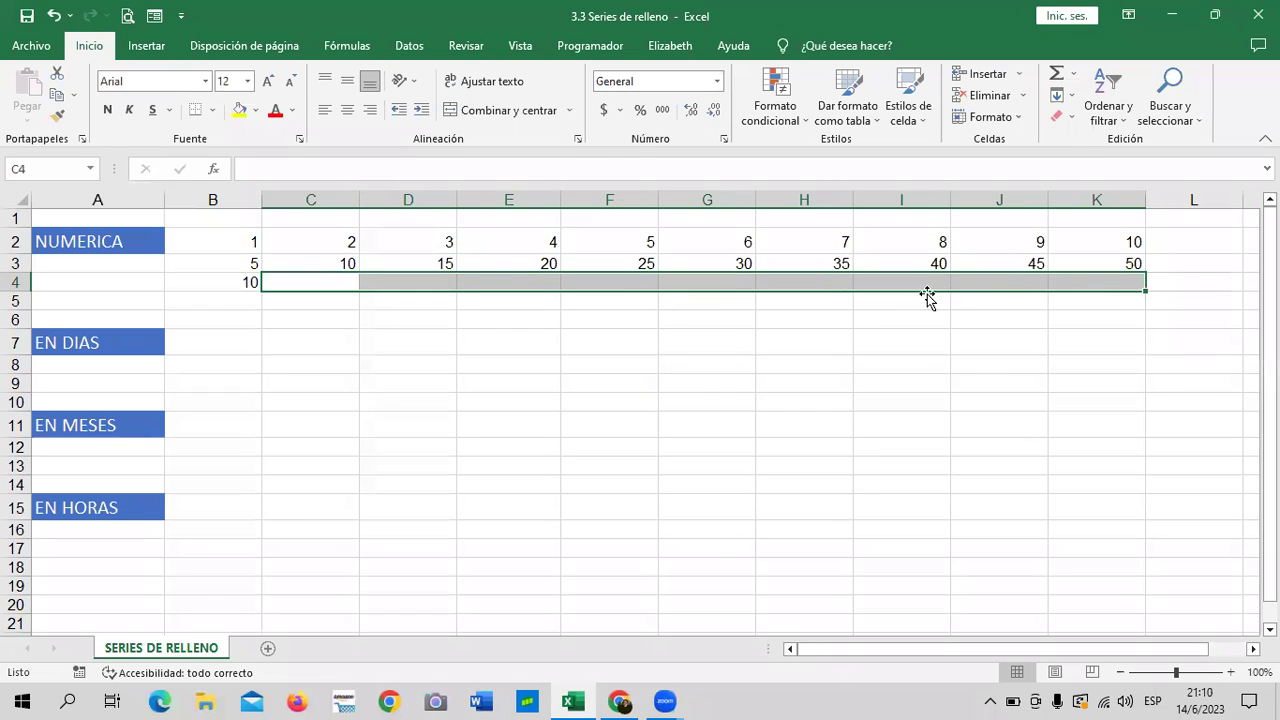
left_click(396, 483)
Enter 20 in C4 and select the 10, 20 pair in B4:C4
left_click(296, 288)
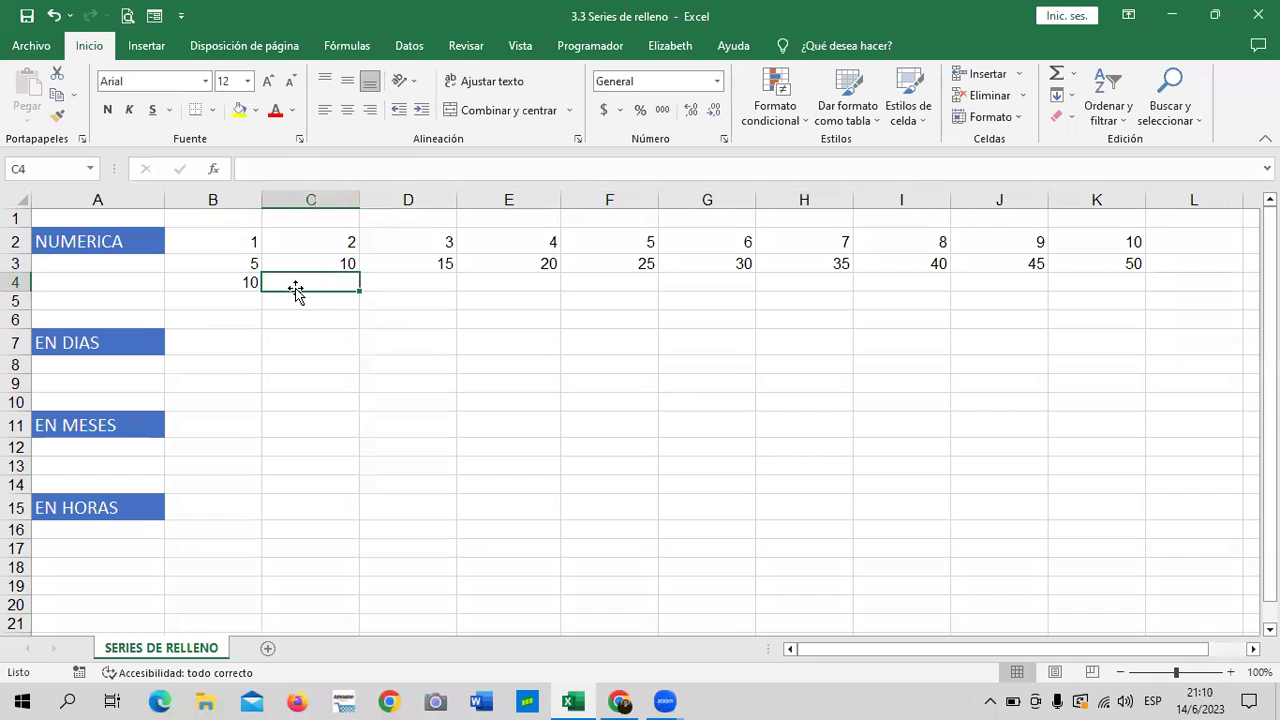
type("20")
left_click(492, 347)
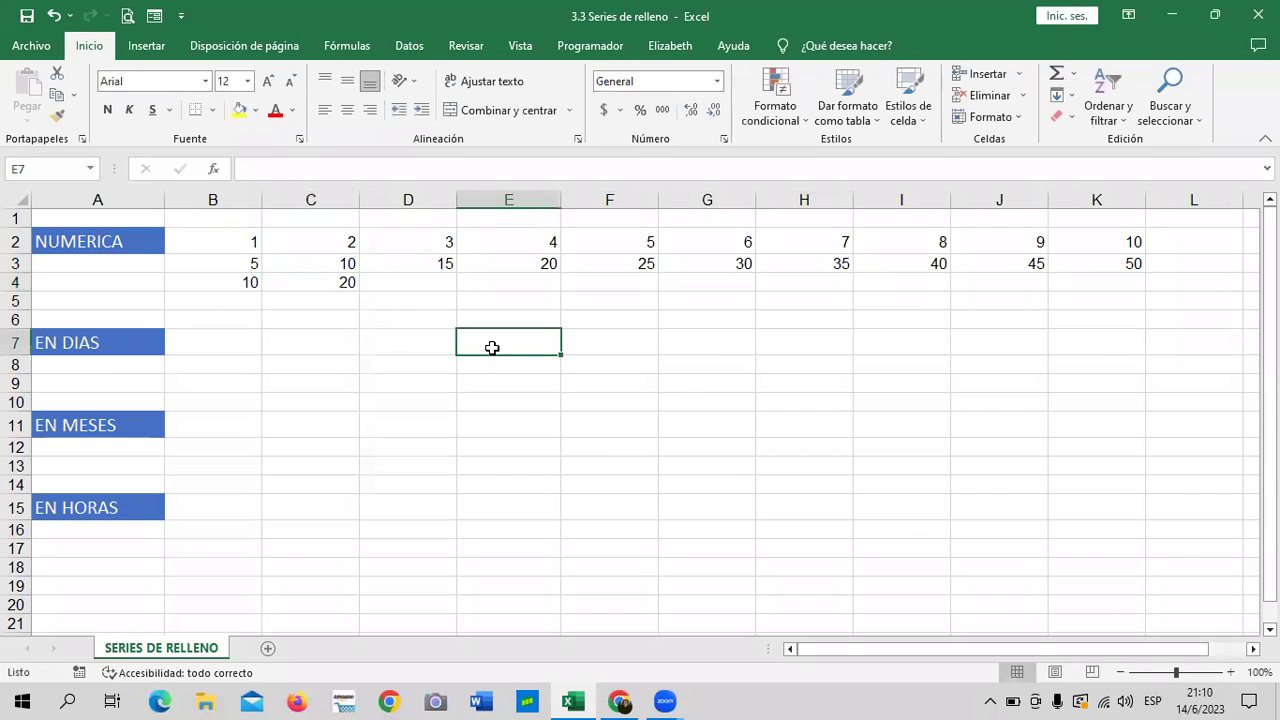
left_click(232, 282)
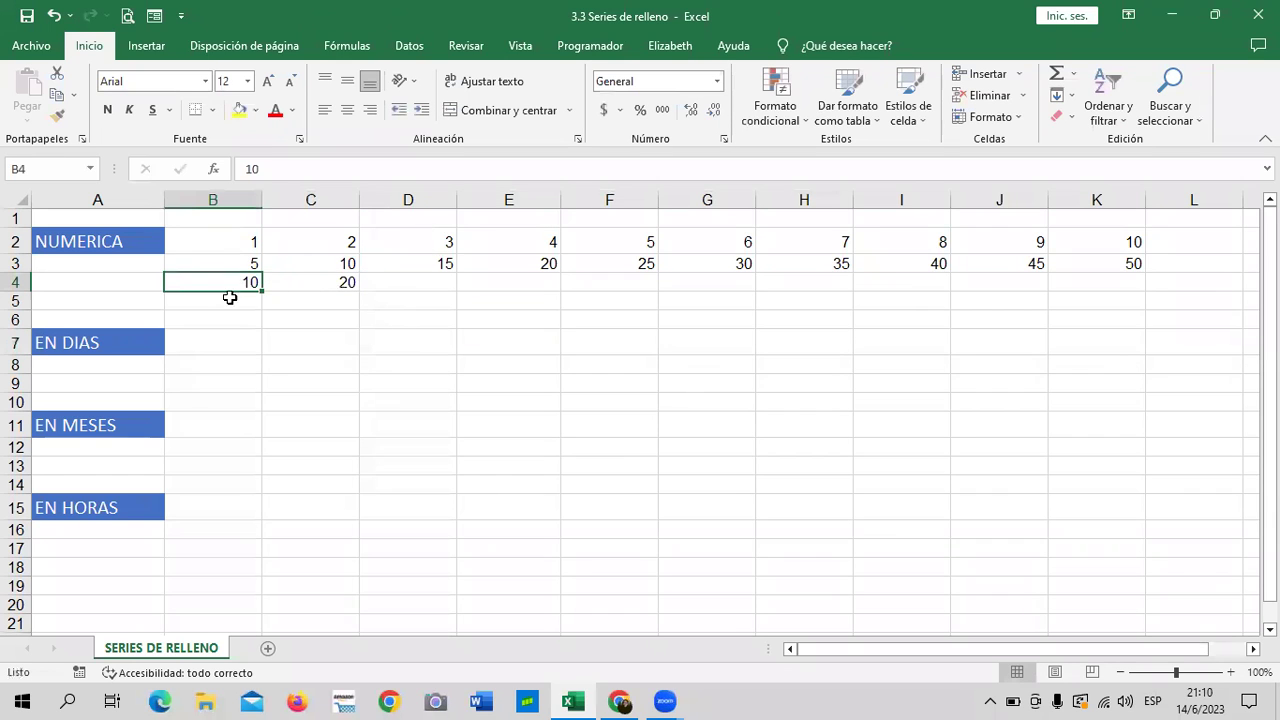
left_click(301, 355)
left_click_drag(240, 280, 330, 286)
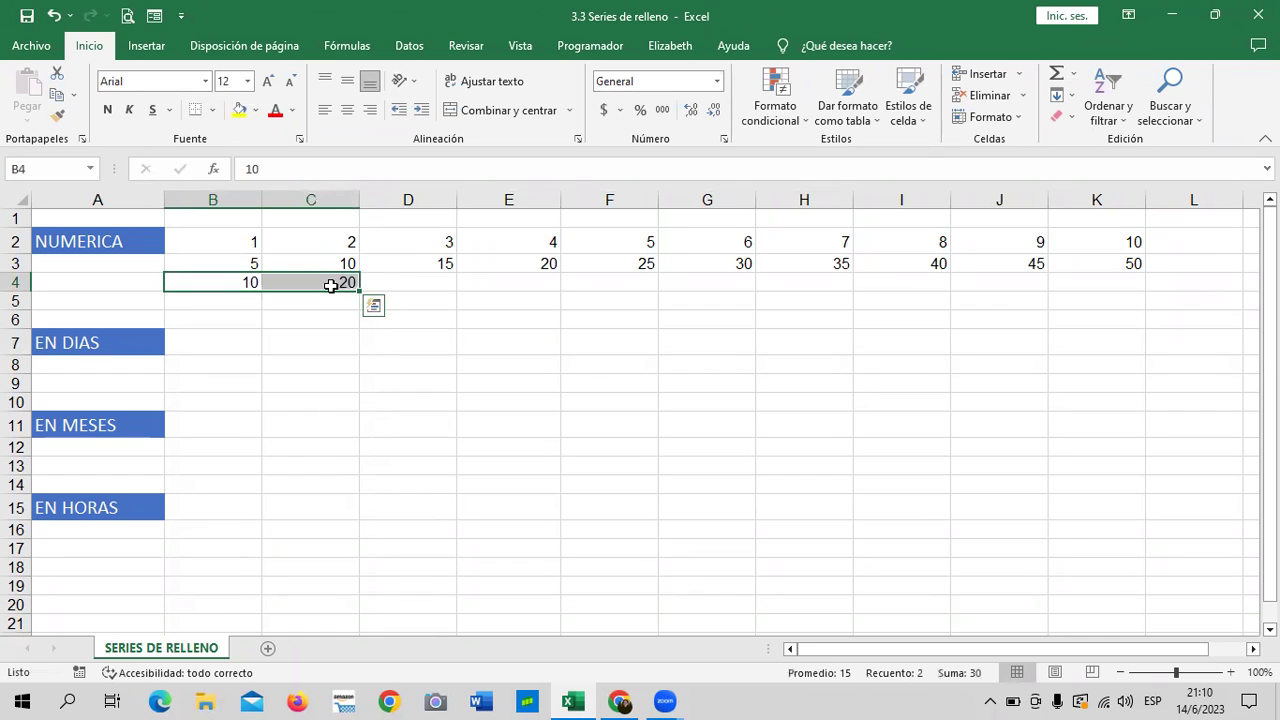
Autofill the 10, 20 pattern from B4:C4 across to K4, giving 10 through 100
left_click(229, 262)
left_click(306, 260)
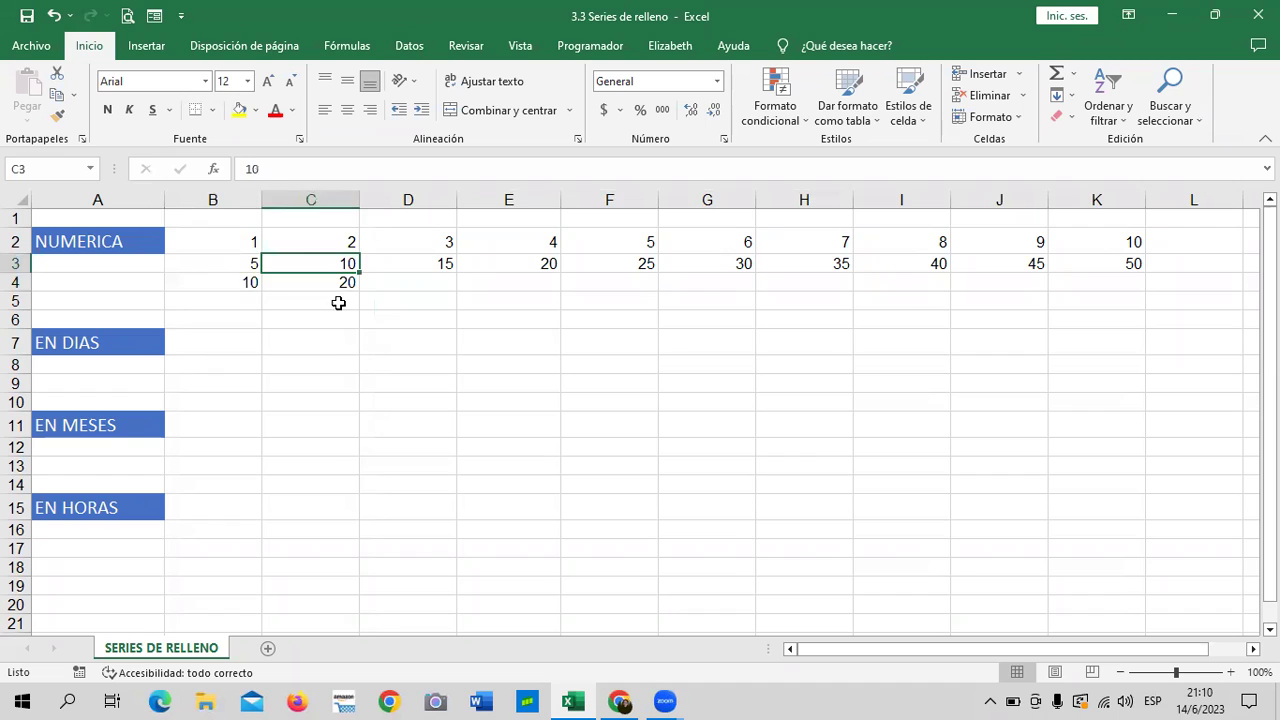
left_click(376, 358)
left_click_drag(237, 279, 314, 290)
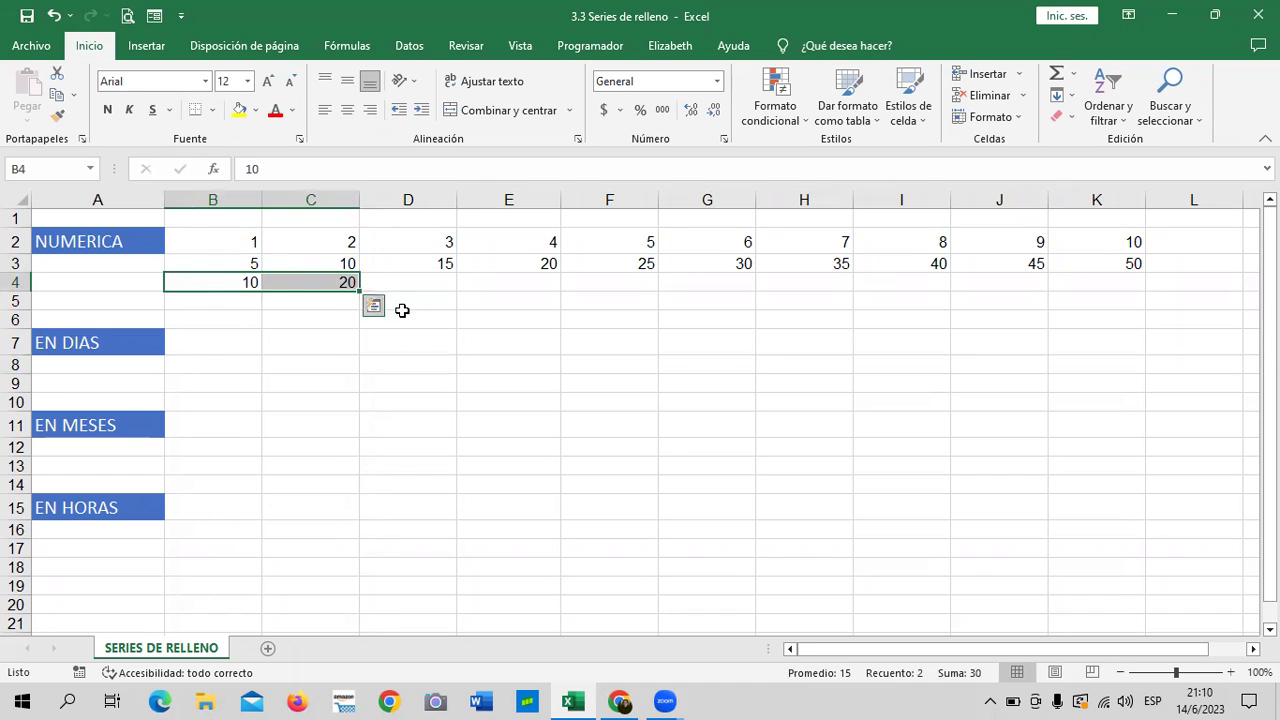
left_click(497, 300)
left_click(252, 281)
left_click_drag(252, 281, 318, 282)
left_click_drag(359, 300, 443, 291)
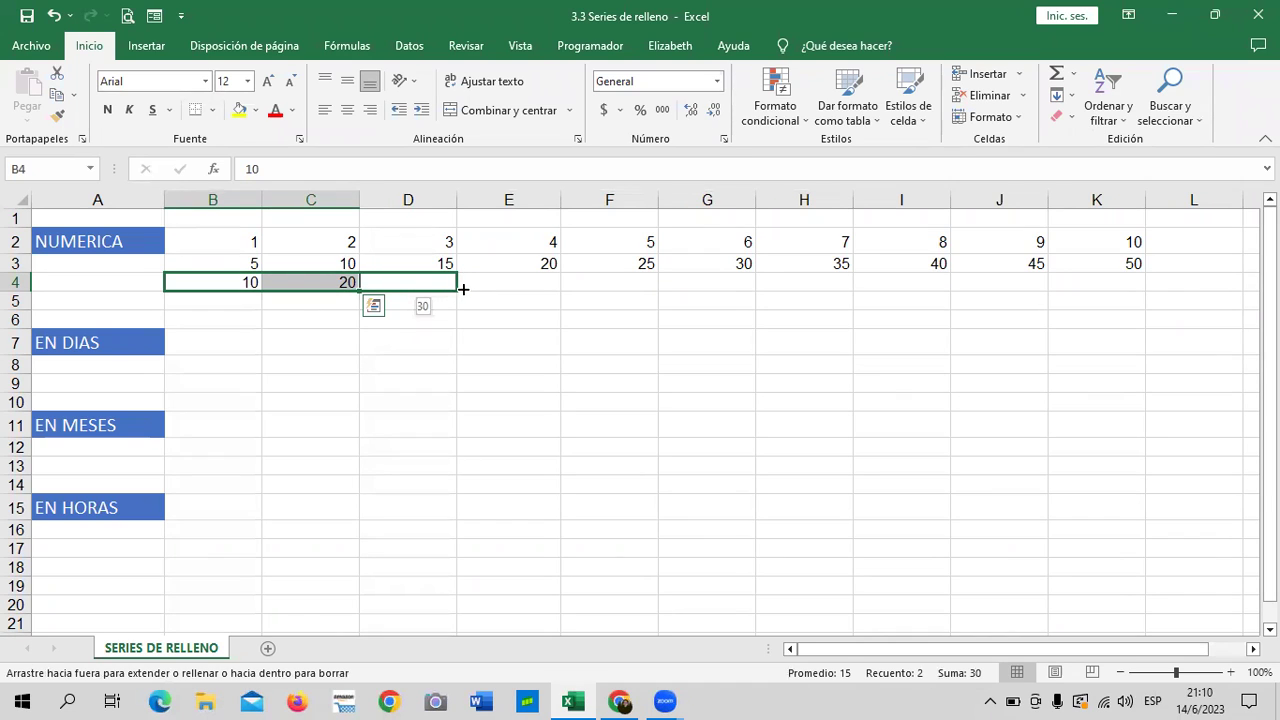
left_click_drag(506, 289, 613, 287)
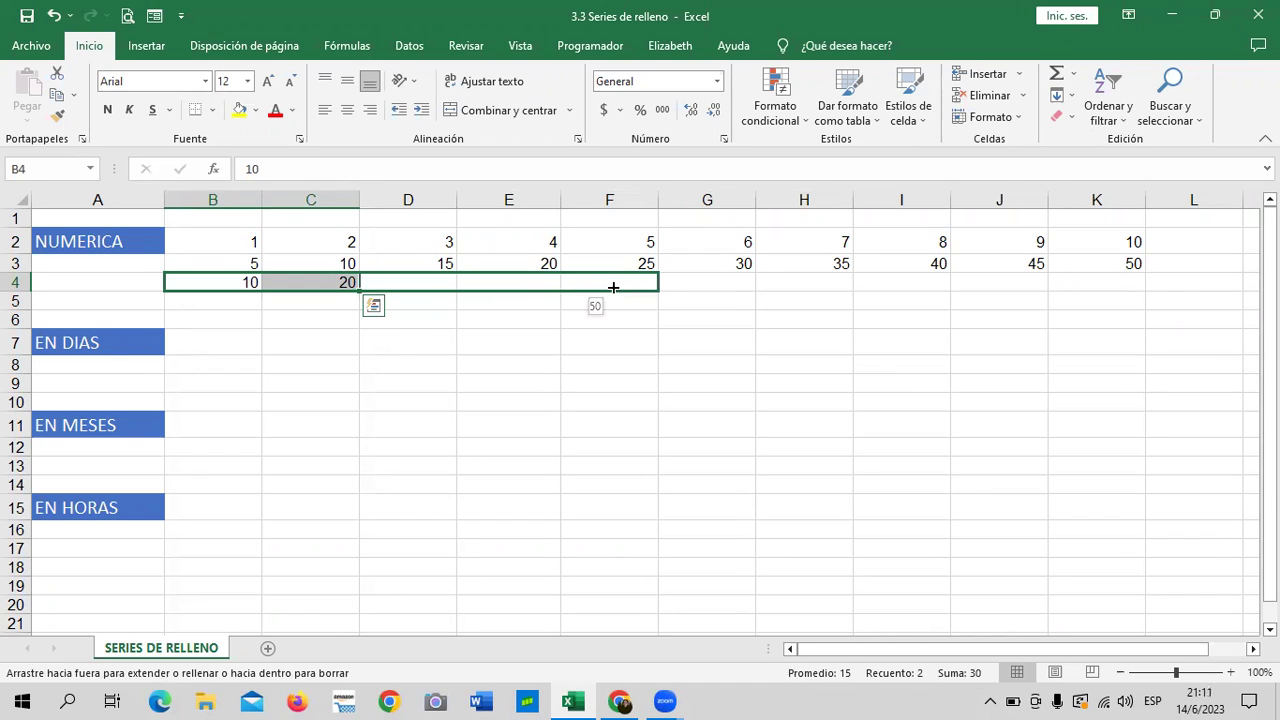
left_click_drag(697, 286, 806, 282)
left_click_drag(898, 282, 1140, 289)
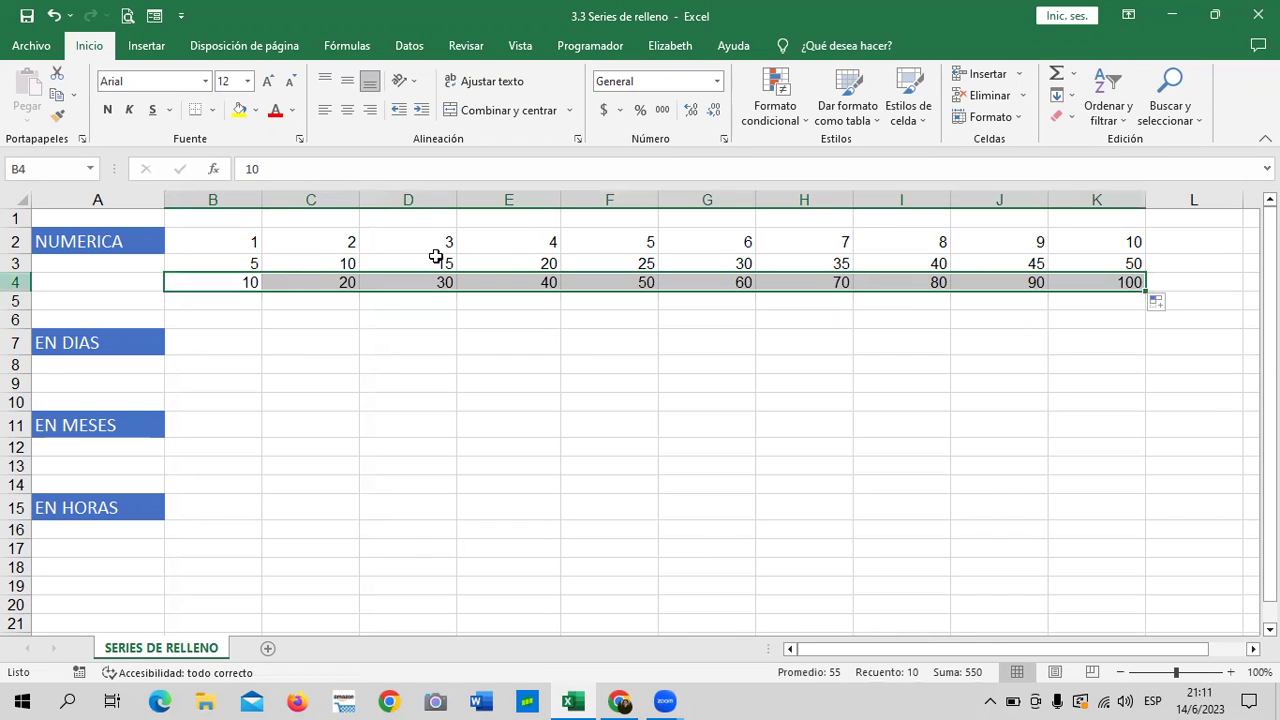
left_click(338, 462)
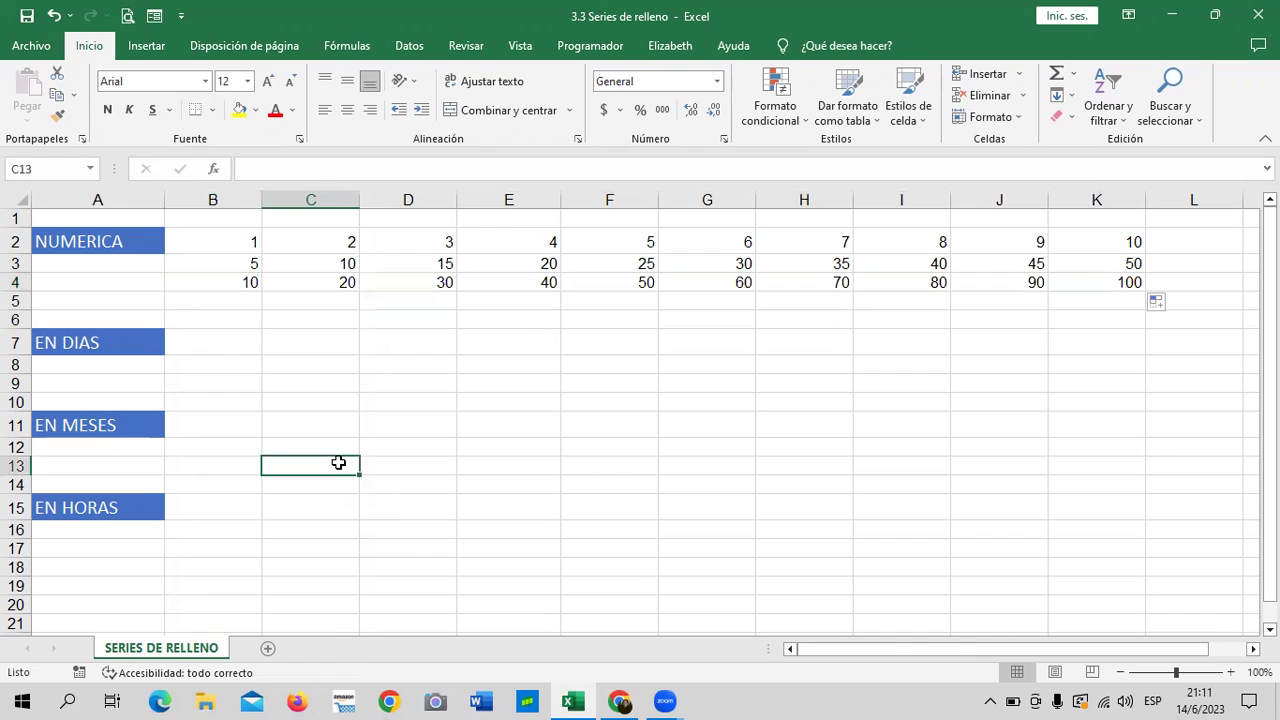
Enter 100 in B5 and 90 in C5, then autofill across B5:K5 down to 10
left_click(222, 302)
type("100")
key("Return")
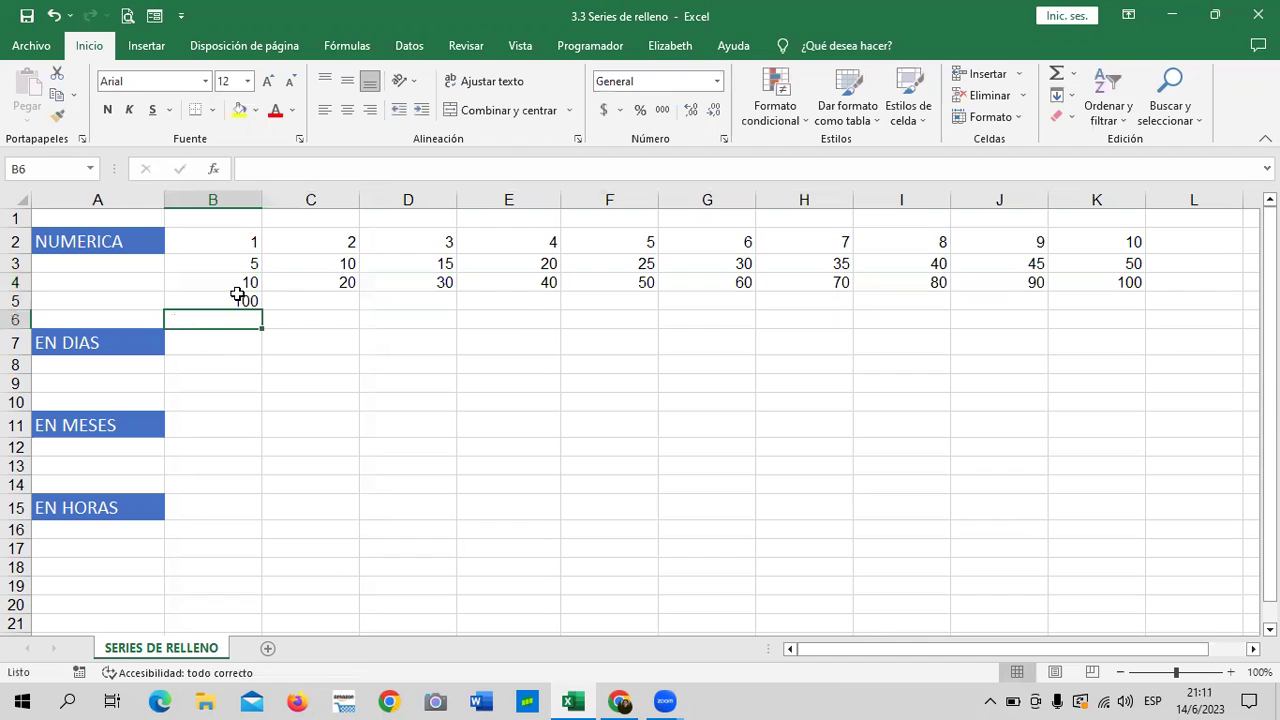
left_click(602, 388)
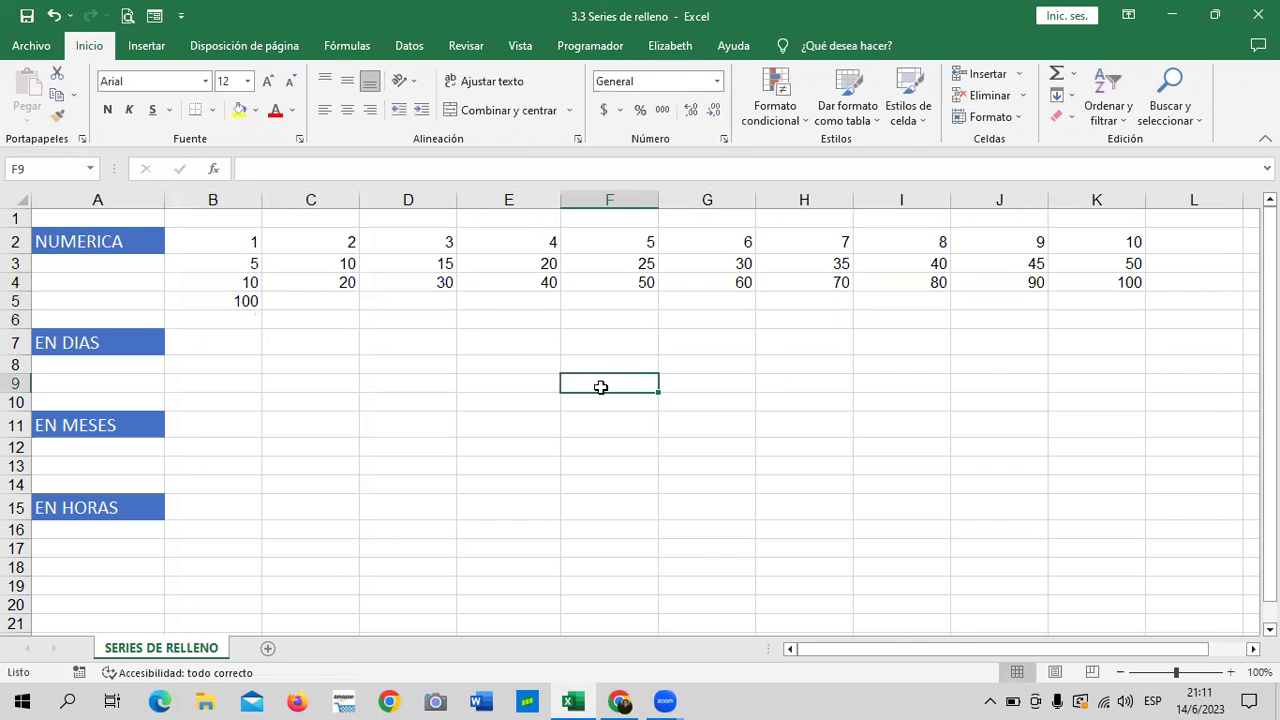
left_click(252, 303)
left_click(305, 302)
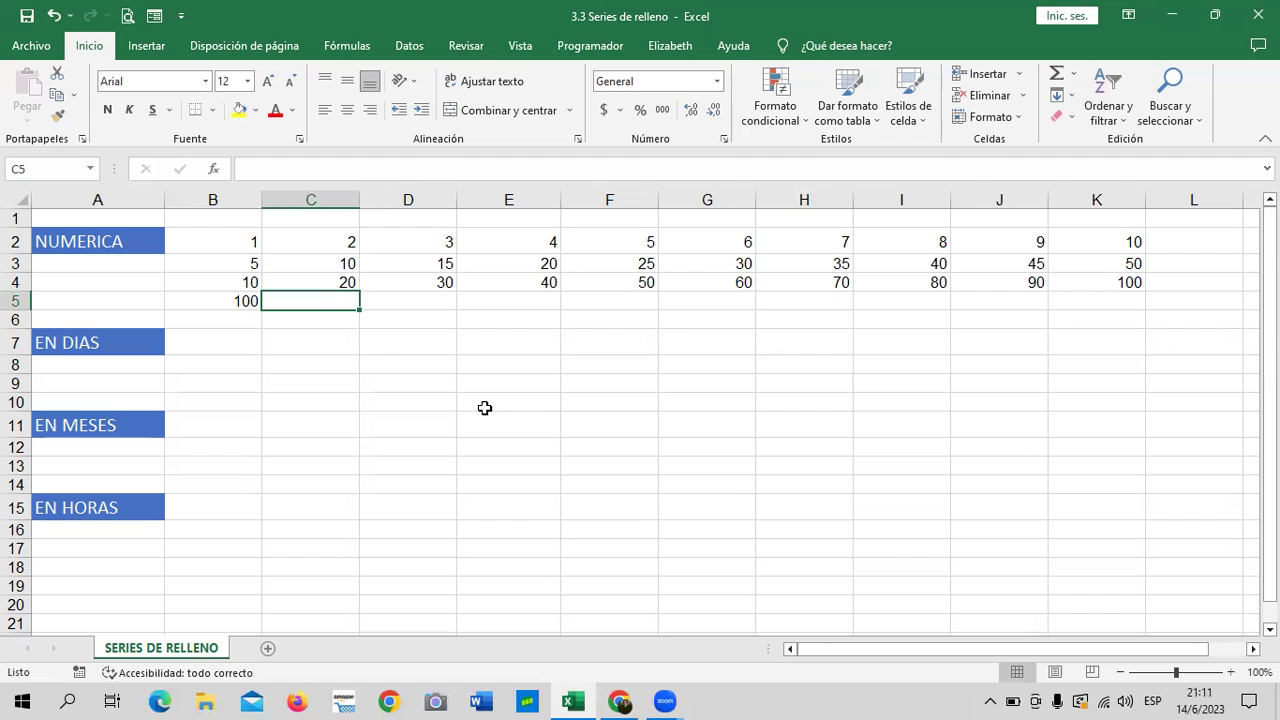
type("90")
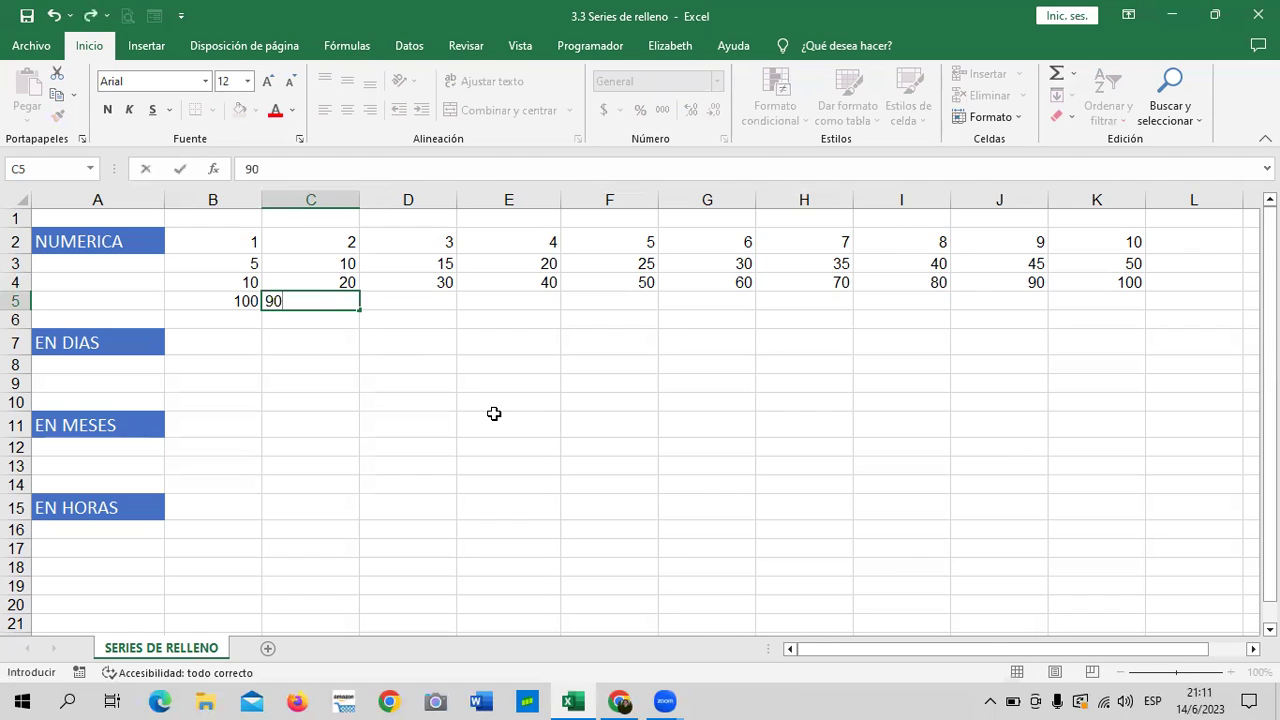
key("Return")
left_click(478, 348)
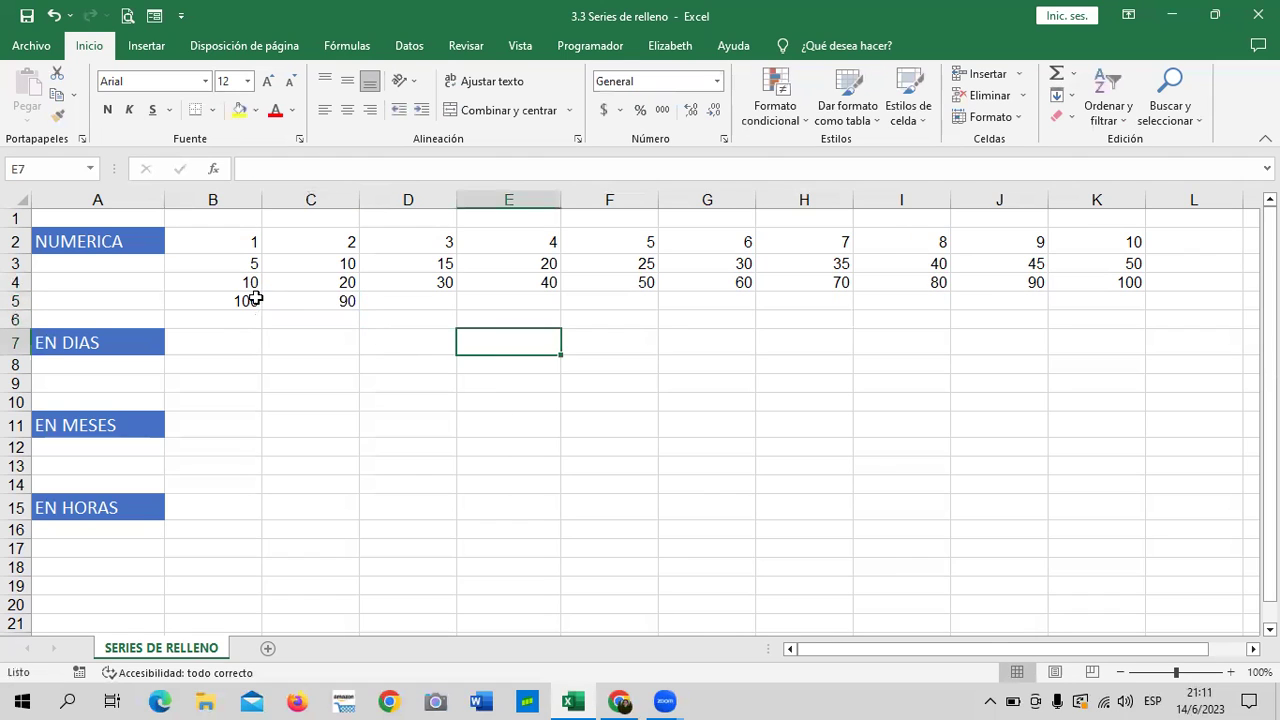
left_click(306, 300)
left_click_drag(250, 301, 1108, 309)
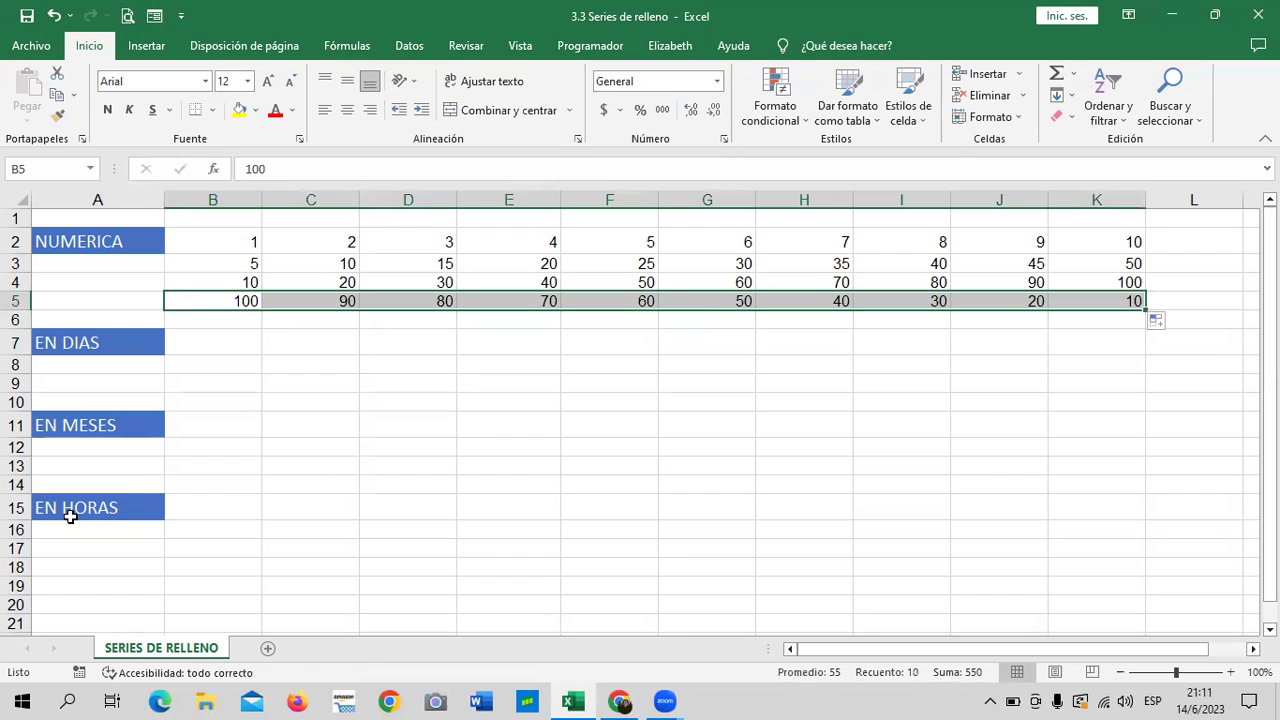
Enter 10 in B6 and 9 in C6, then autofill the countdown to 1 in K6
left_click(204, 320)
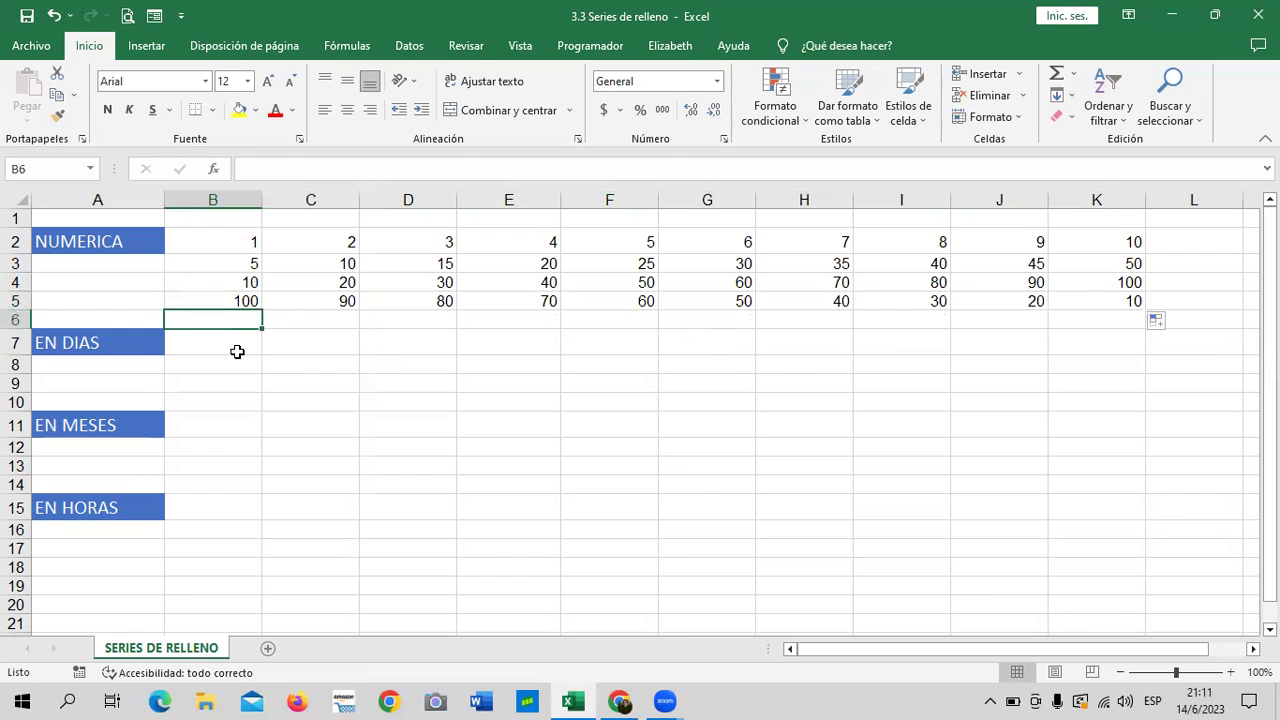
type("10")
key("Return")
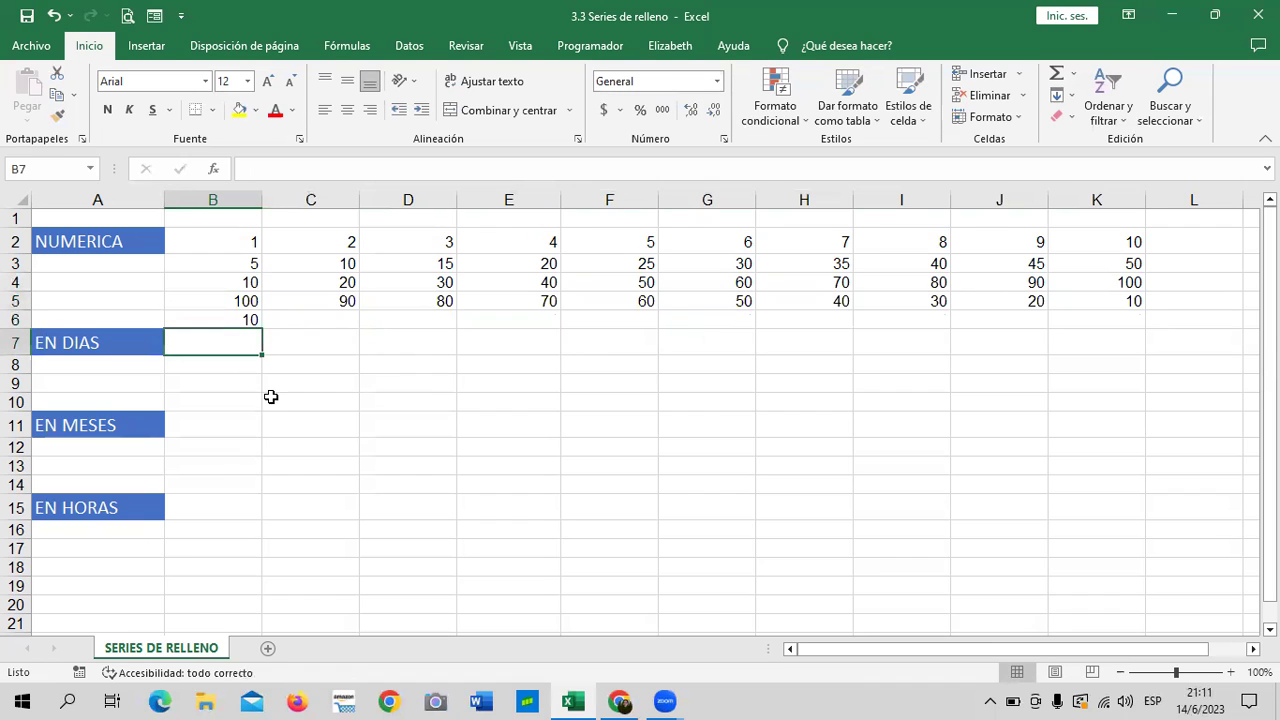
left_click(298, 320)
type("9")
key("Return")
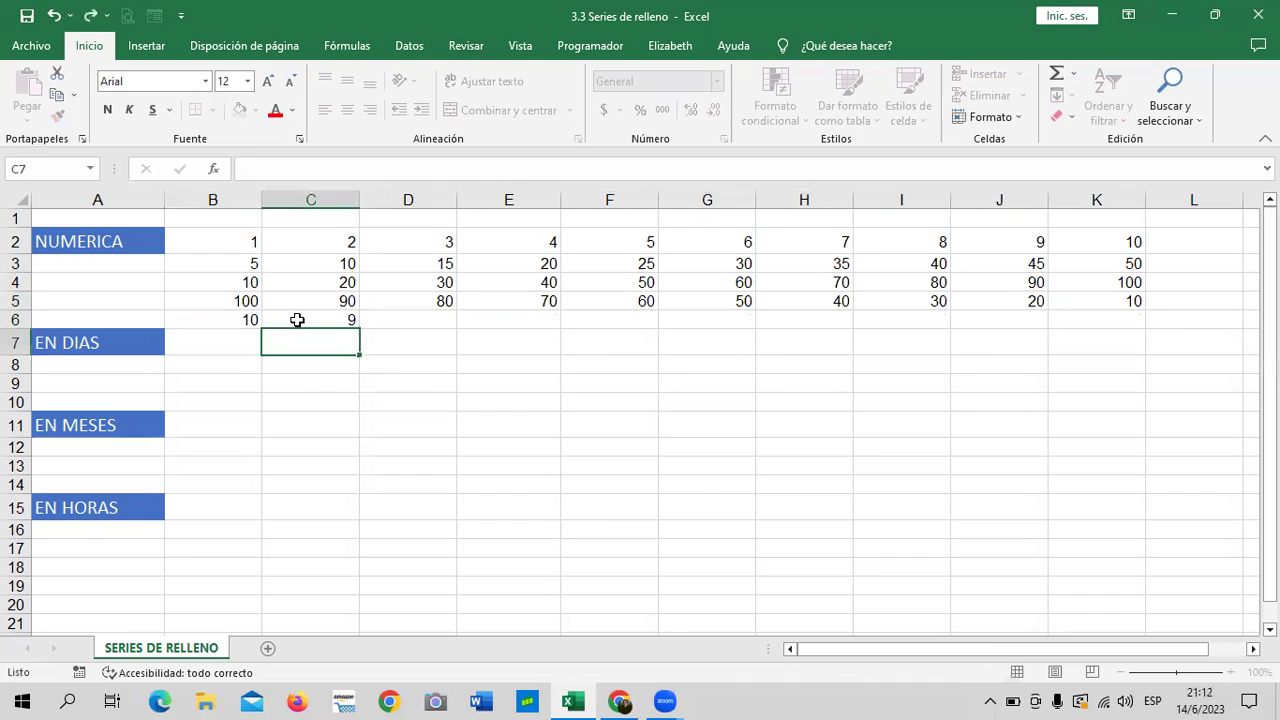
left_click_drag(403, 382, 401, 366)
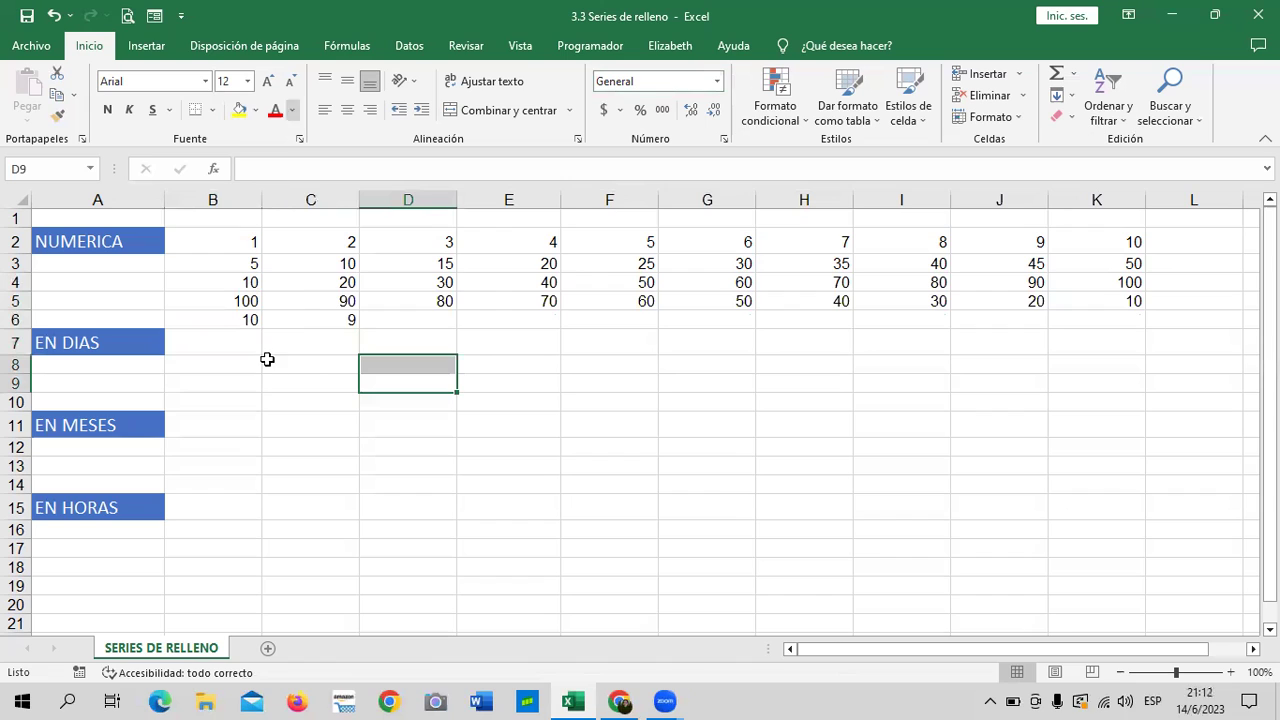
mouse_move(230, 319)
left_mouse_down()
mouse_move(705, 347)
mouse_move(1115, 340)
left_mouse_up()
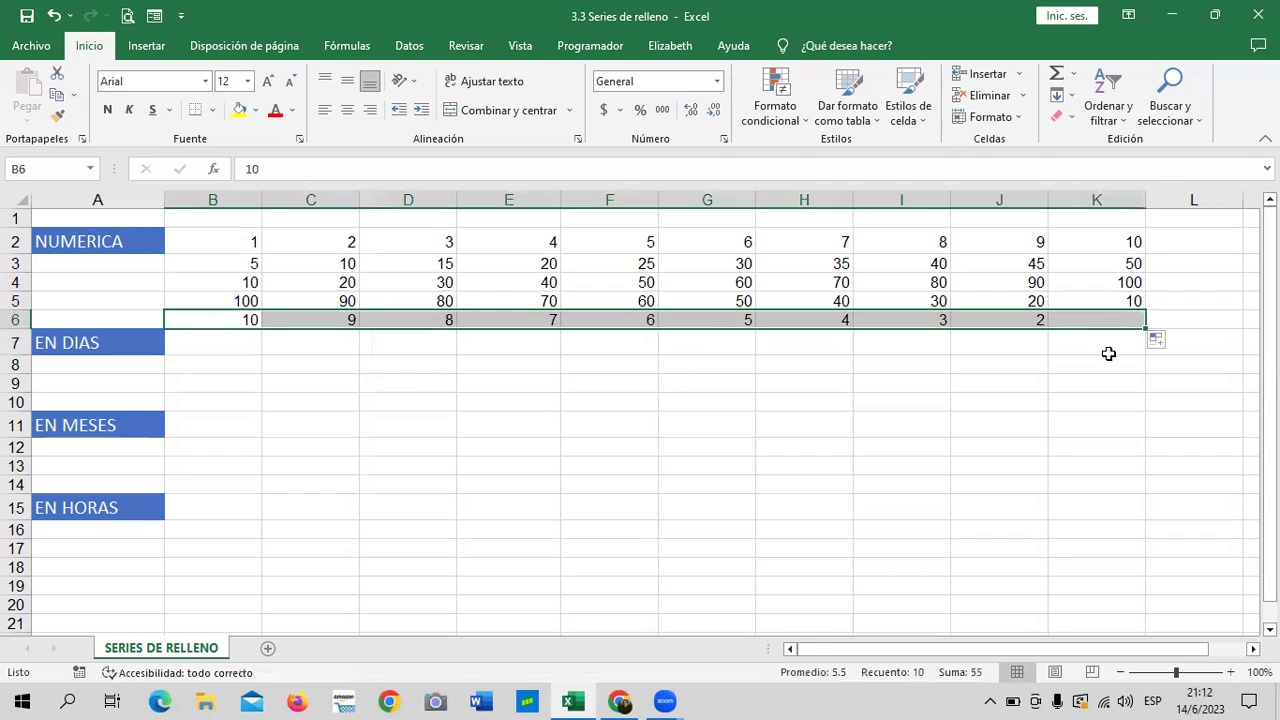
left_click(881, 422)
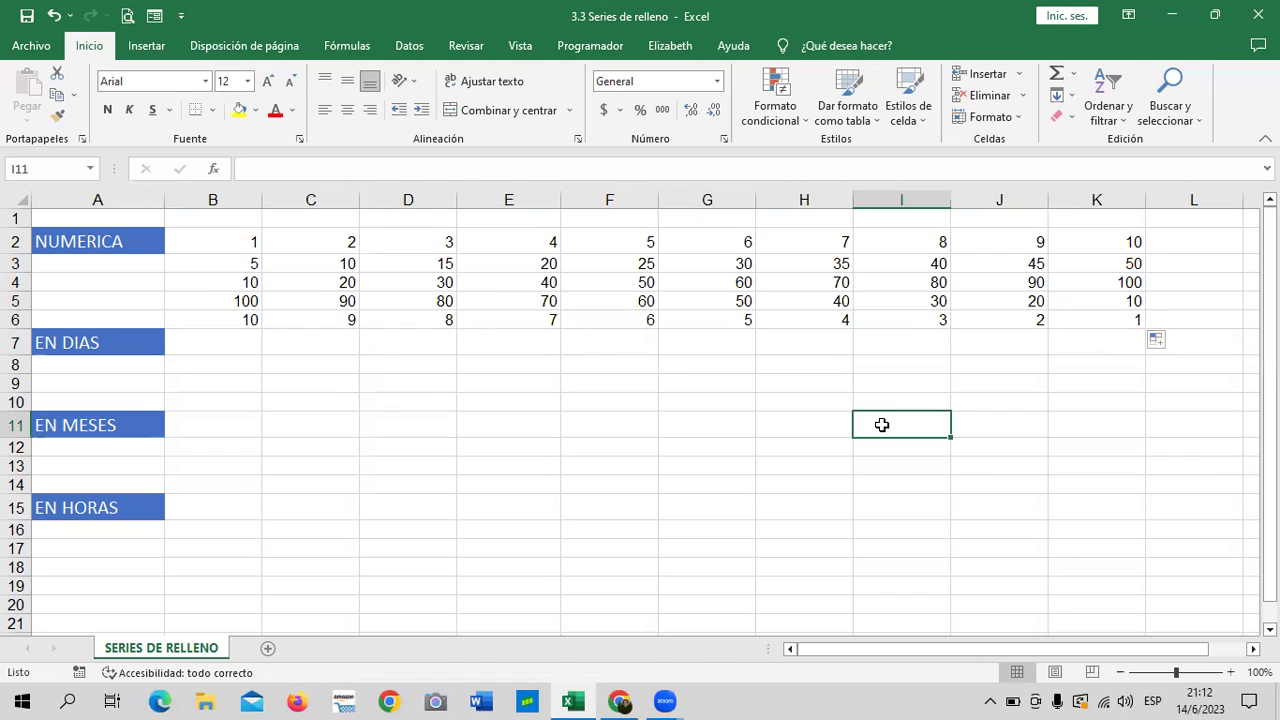
Insert a blank row at row 6
left_click(14, 319)
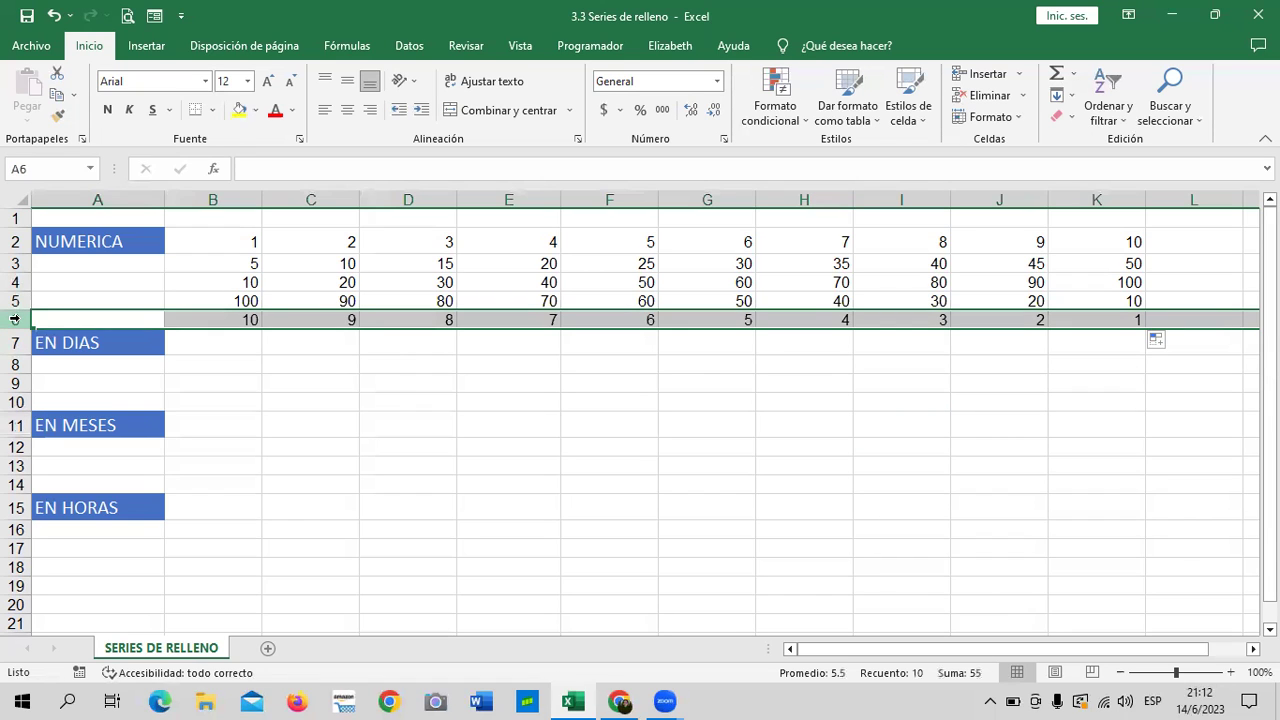
right_click(14, 319)
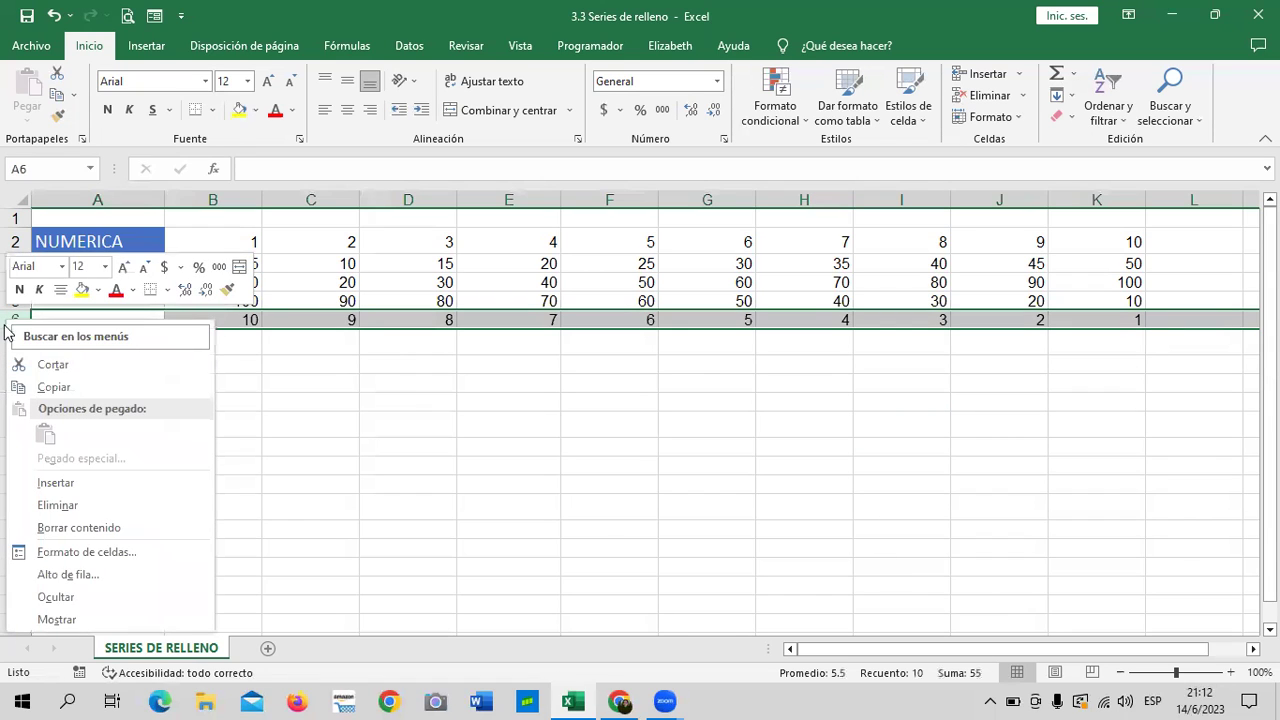
left_click(72, 482)
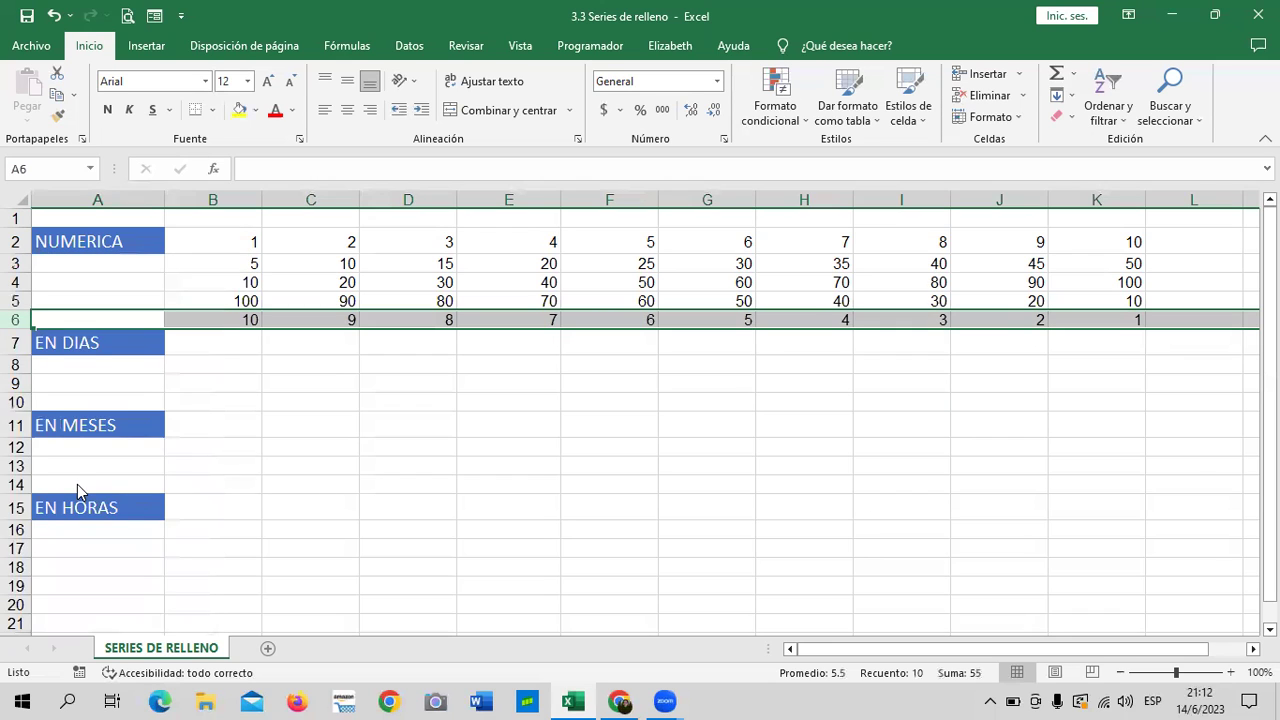
left_click(322, 417)
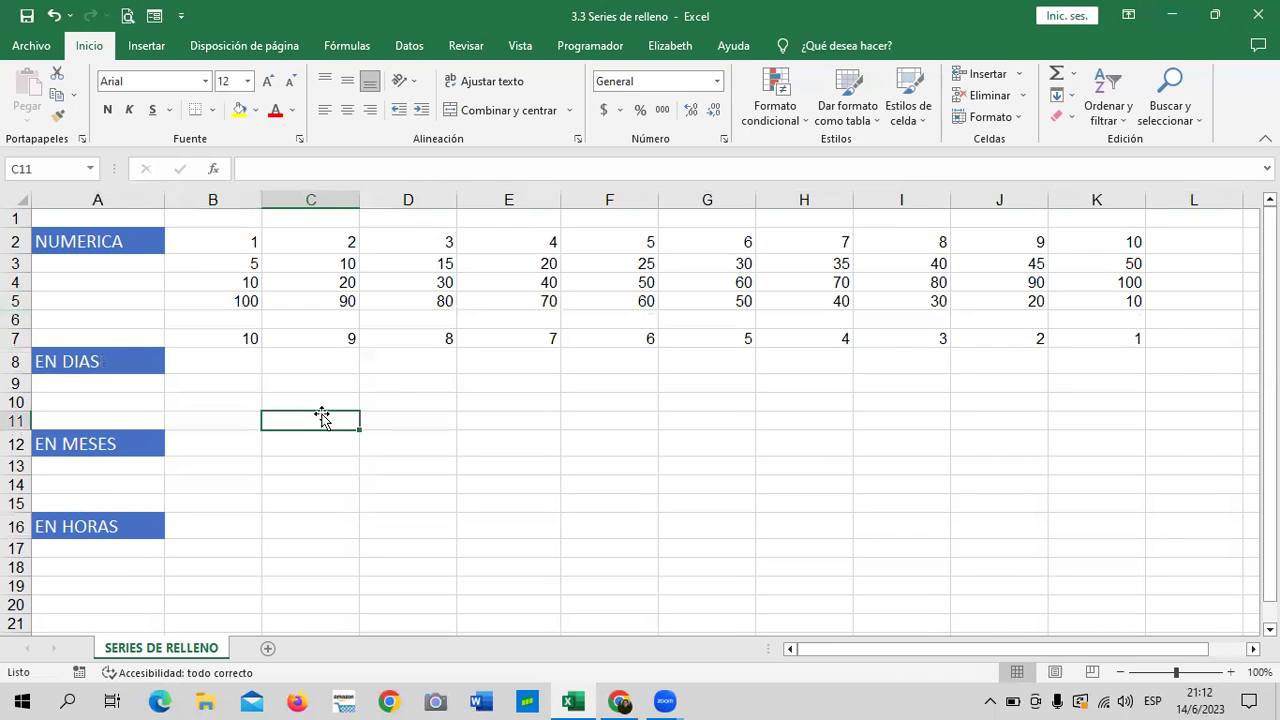
Move the 10-to-1 countdown from B7:K7 back up to B6
left_click_drag(250, 338, 1107, 339)
right_click(1107, 339)
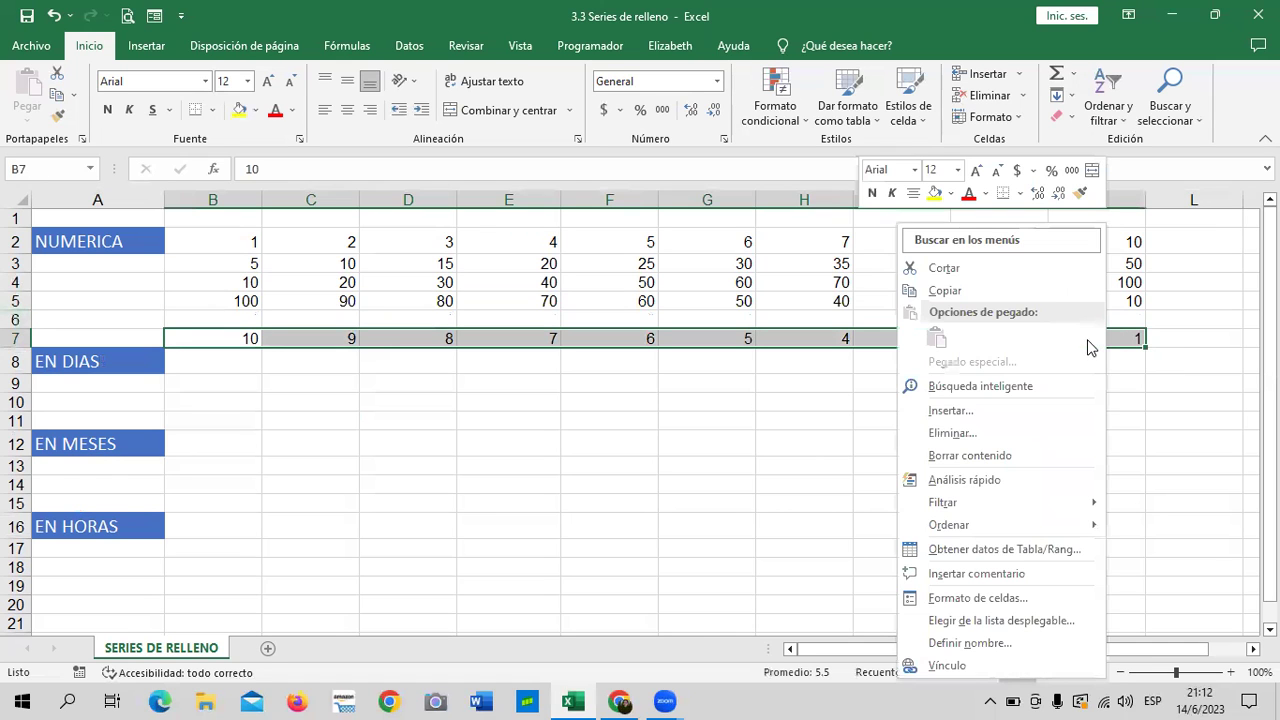
left_click(1004, 266)
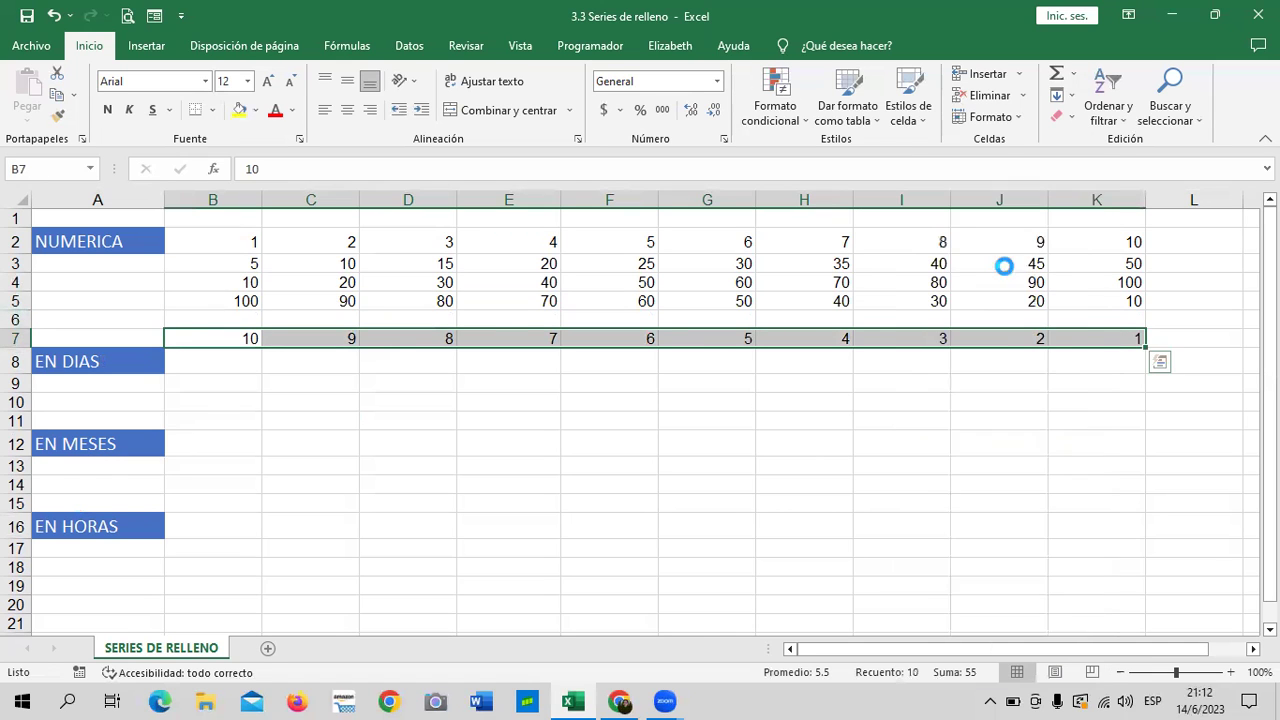
left_click(185, 316)
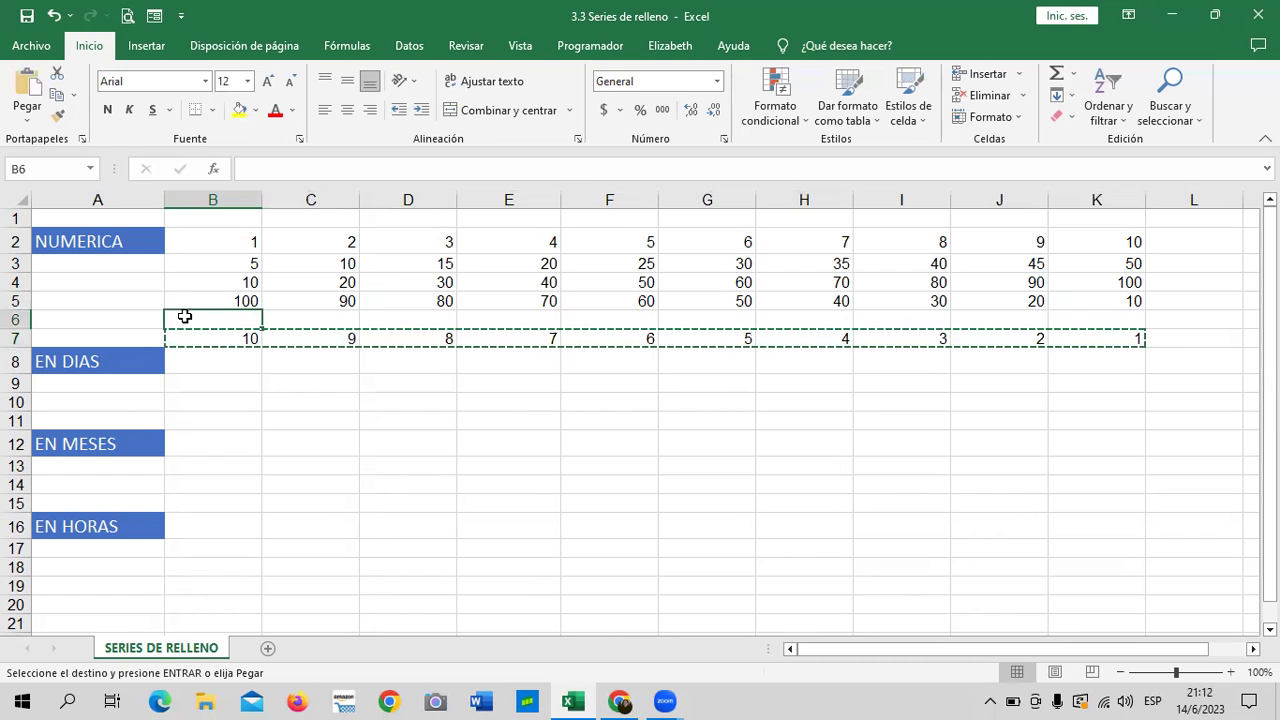
key("Return")
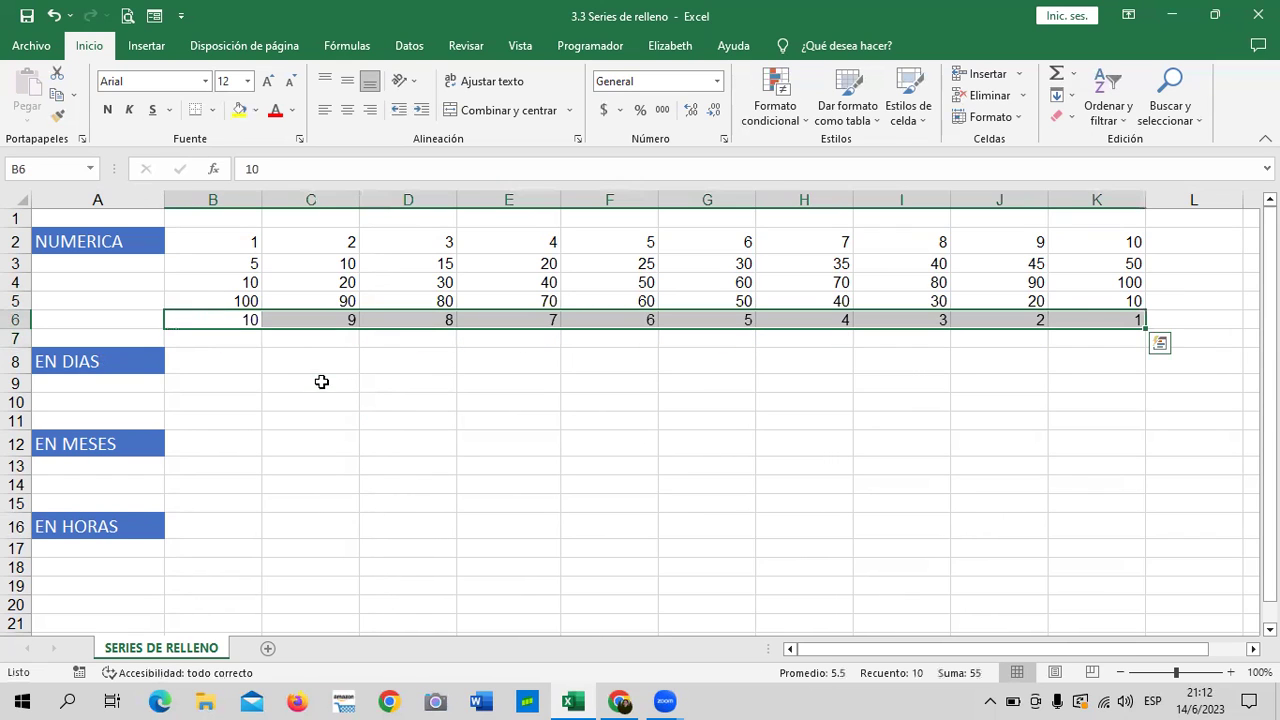
left_click(323, 381)
Enter 100 in cell B7
left_click(240, 337)
type("100")
key("Return")
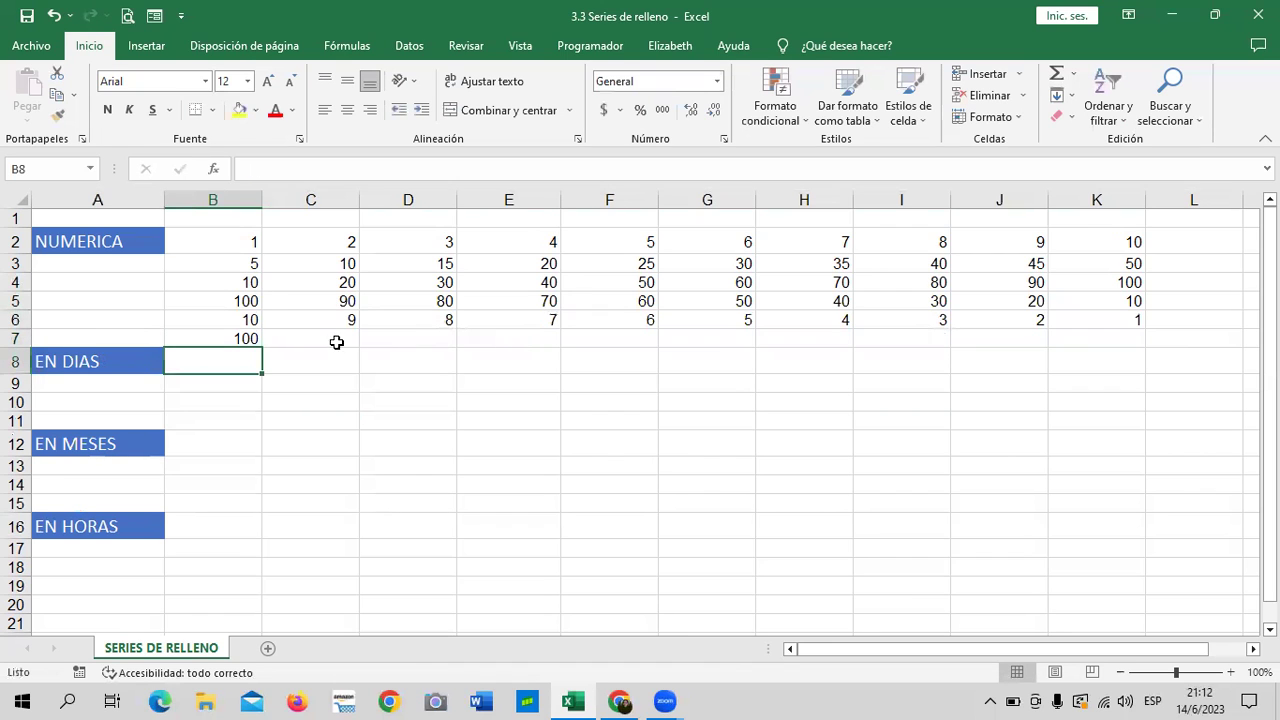
Enter 200 in C7 and autofill the 100, 200 pattern through 1000 in K7
left_click(330, 339)
type("200")
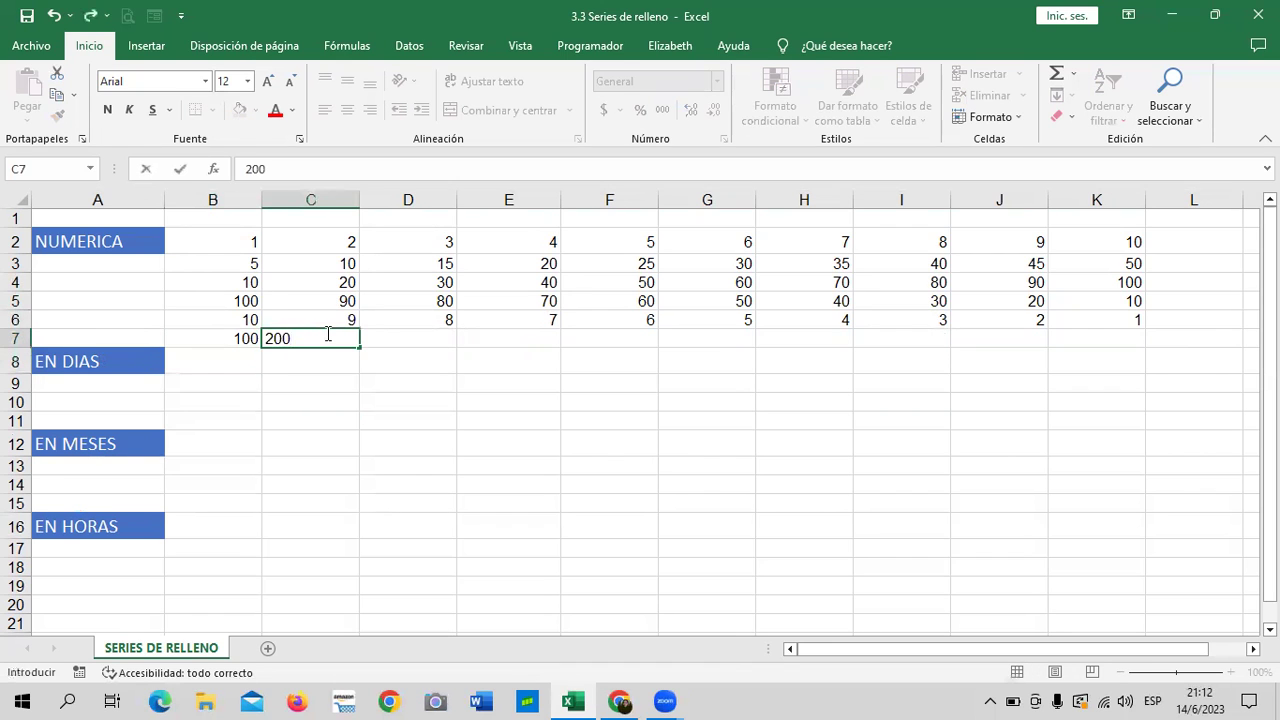
key("Return")
left_click(243, 337)
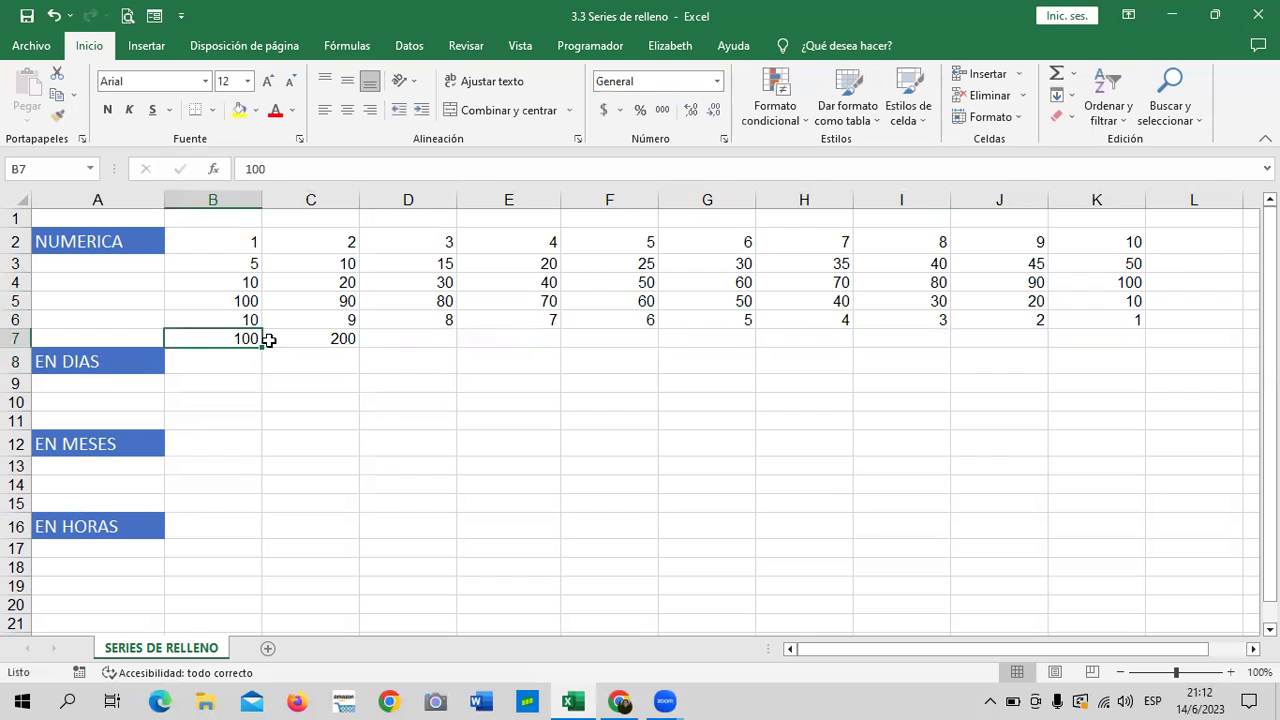
left_click(355, 341, "shift")
left_click_drag(359, 347, 844, 343)
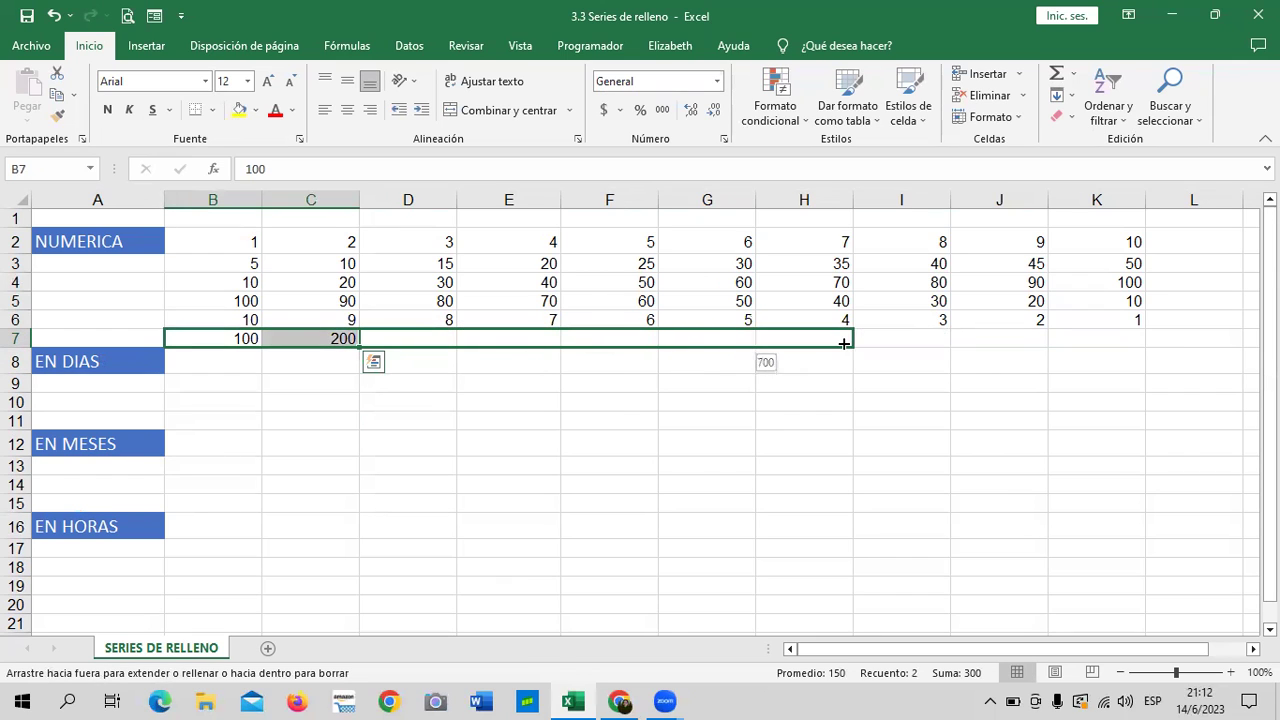
left_click_drag(945, 345, 1135, 342)
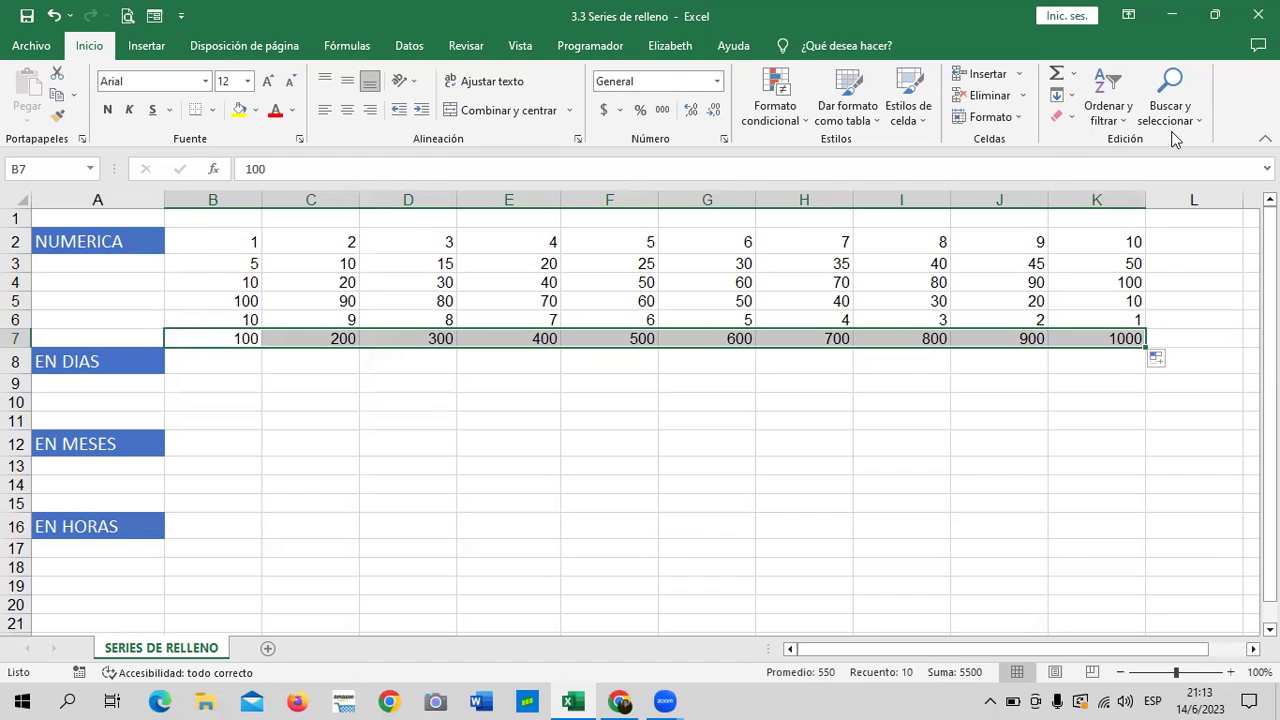
left_click(621, 440)
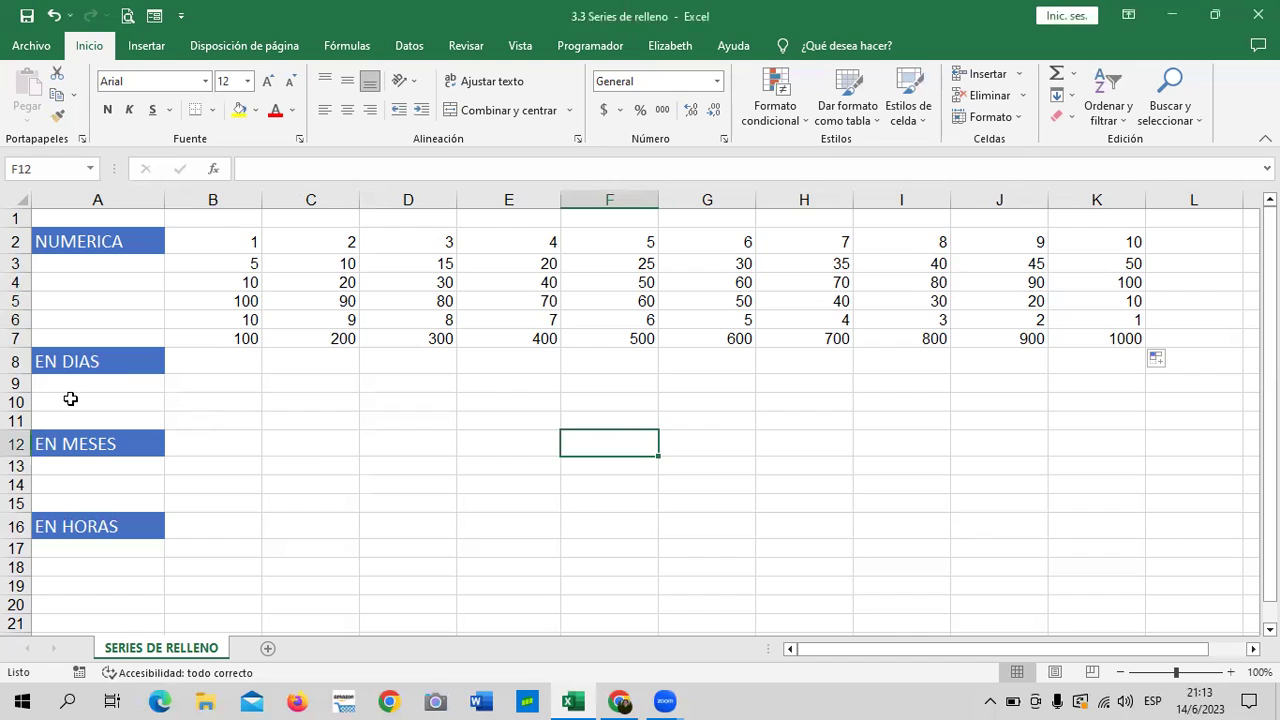
Insert two blank rows at rows 9–10 under the EN DIAS heading
left_click(9, 385)
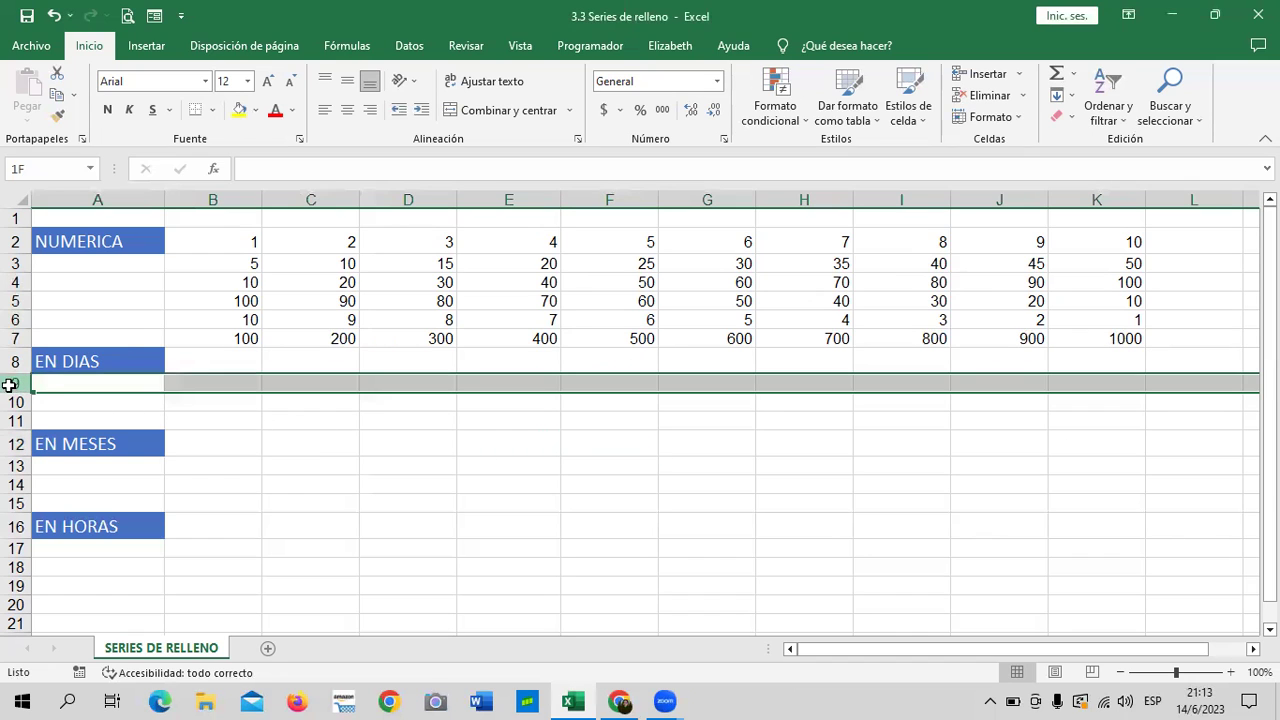
left_click_drag(9, 385, 9, 402)
right_click(9, 400)
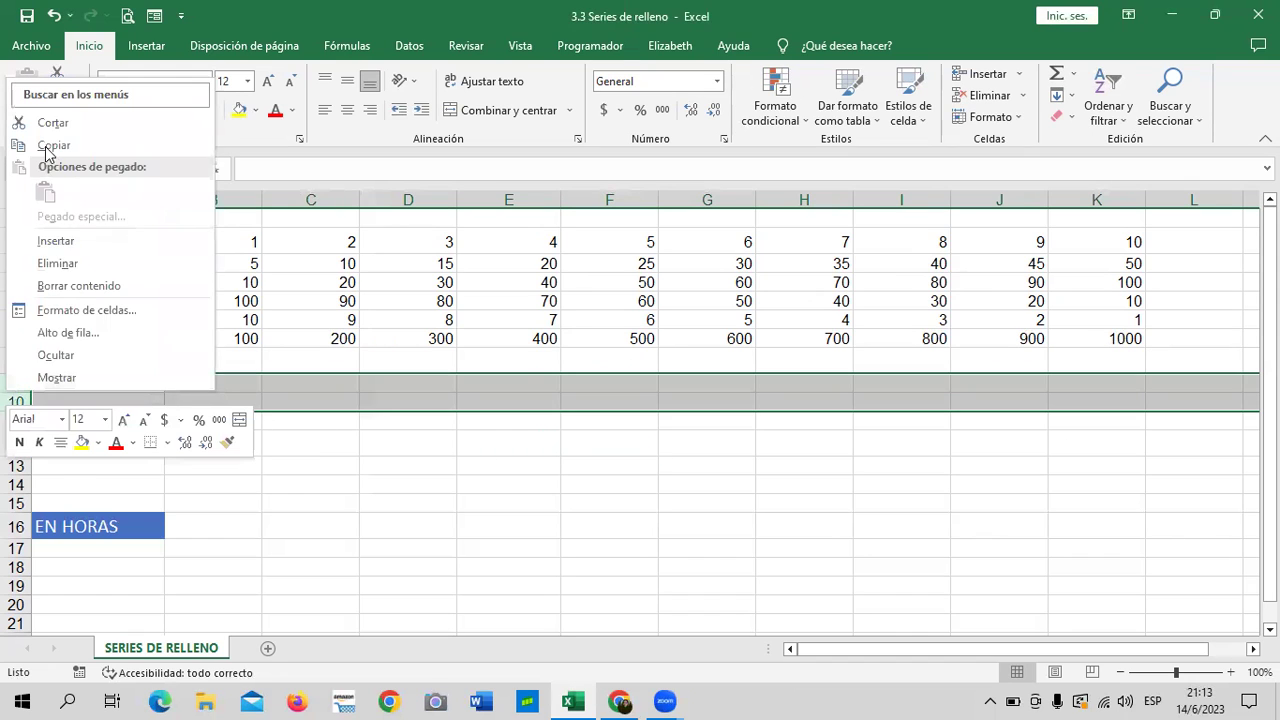
left_click(92, 241)
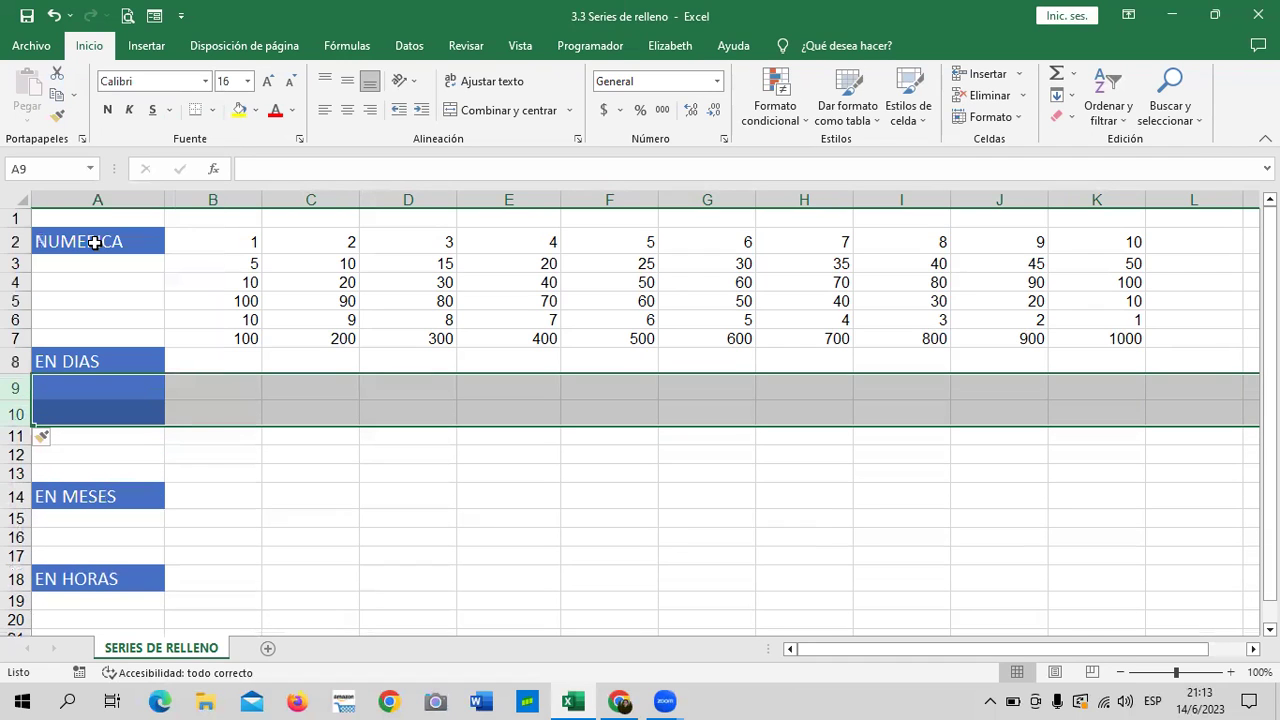
left_click(306, 500)
left_click(312, 436)
Give cells A9:A10 a white fill instead of blue
left_click_drag(117, 382, 114, 412)
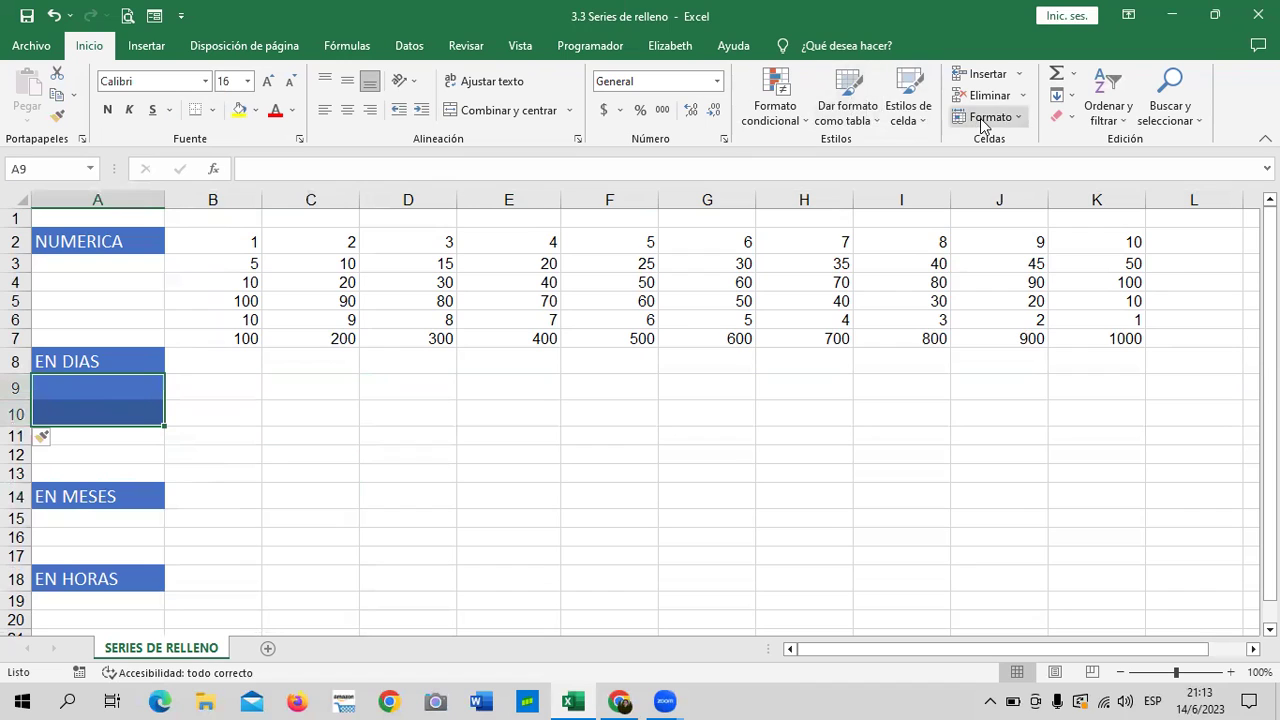
left_click(255, 110)
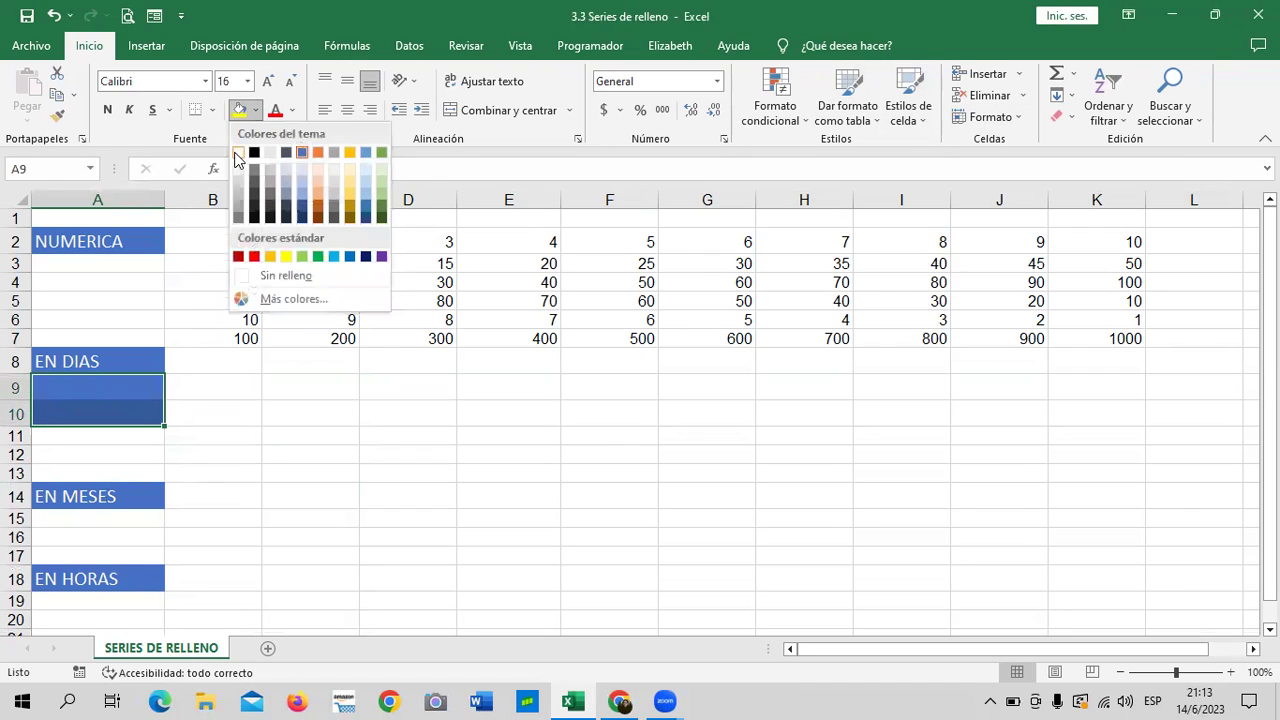
left_click(237, 152)
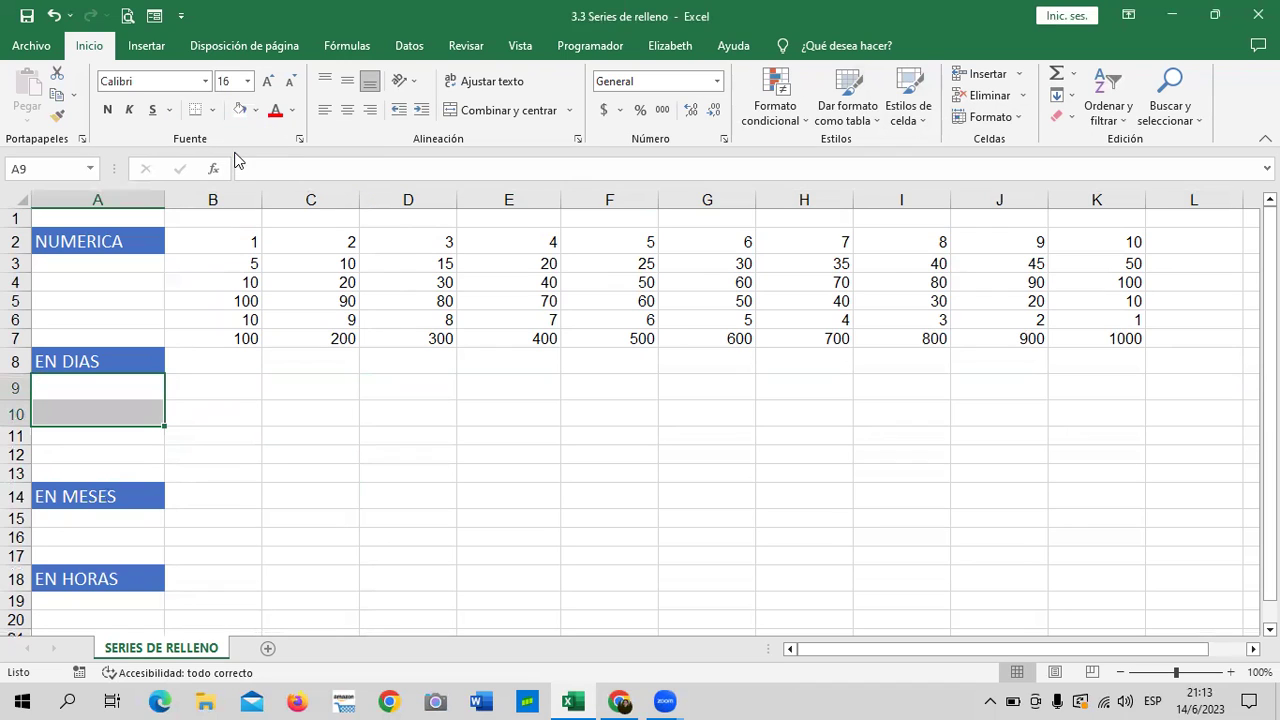
left_click(302, 432)
left_click(126, 420)
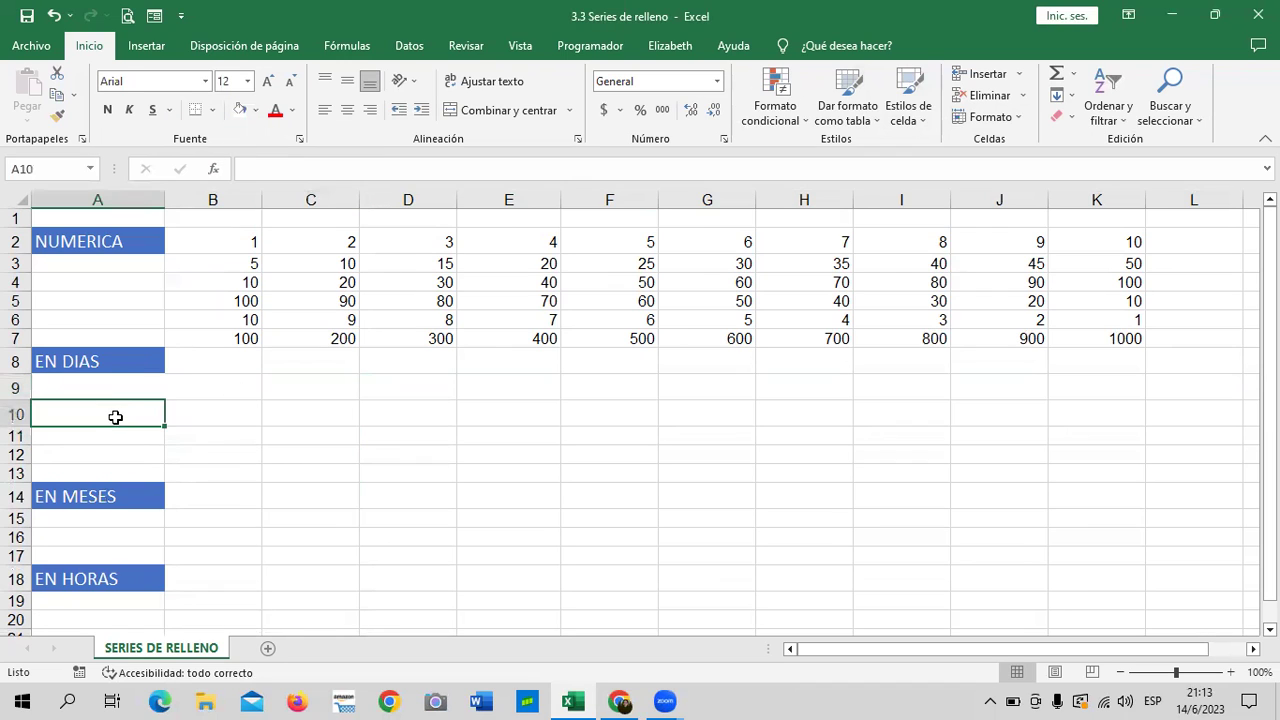
Apply the Normal cell style to A9:A10 and check the EN DIAS heading
left_click(113, 384)
left_click_drag(117, 408, 117, 412)
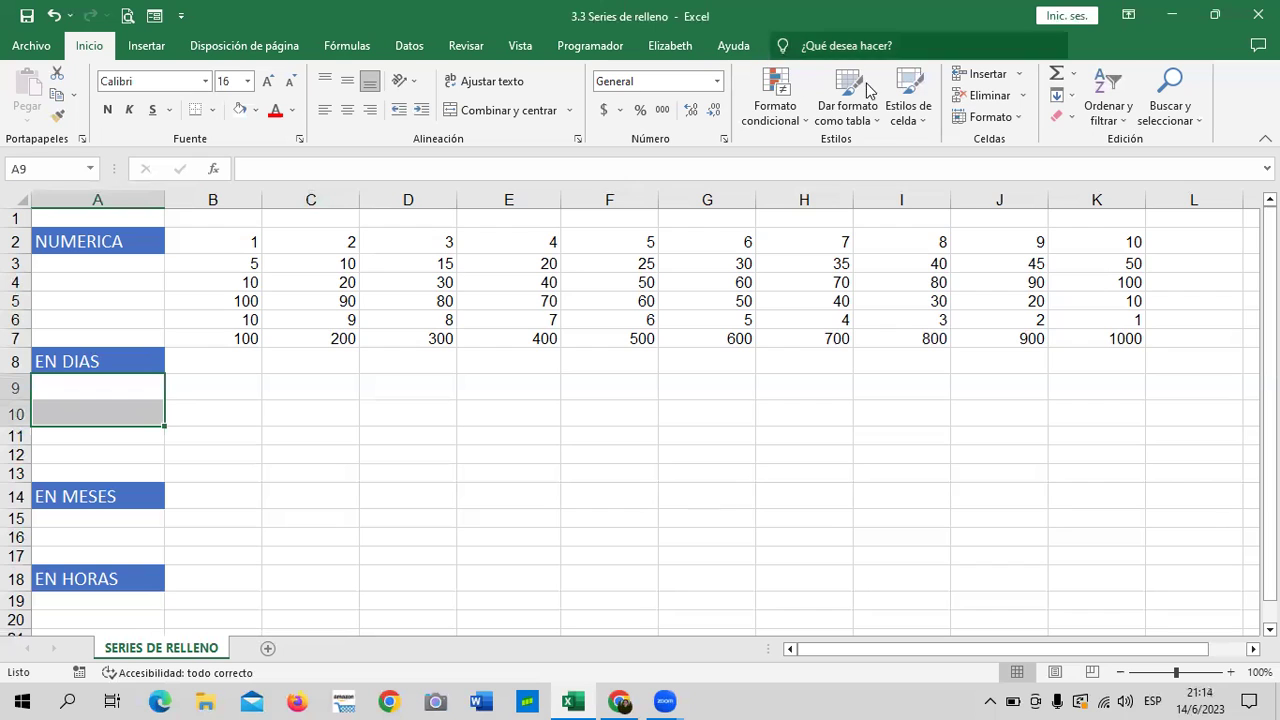
left_click(920, 120)
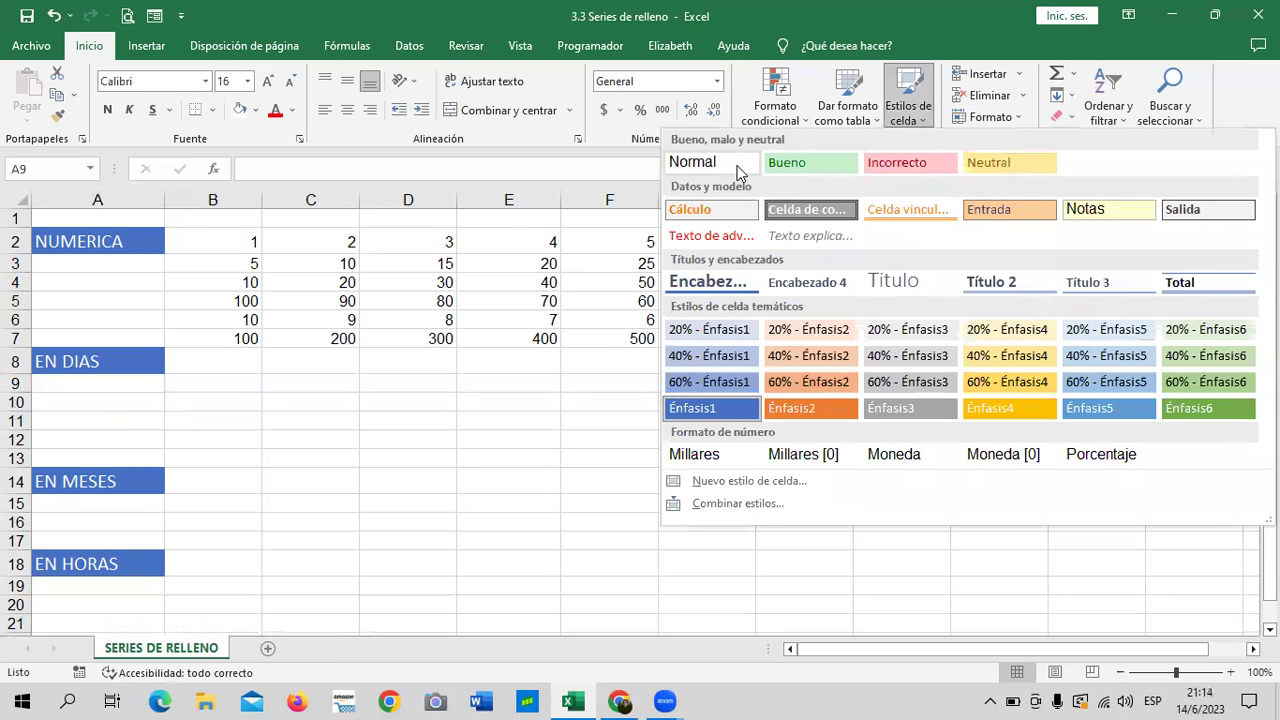
left_click(738, 166)
left_click(367, 494)
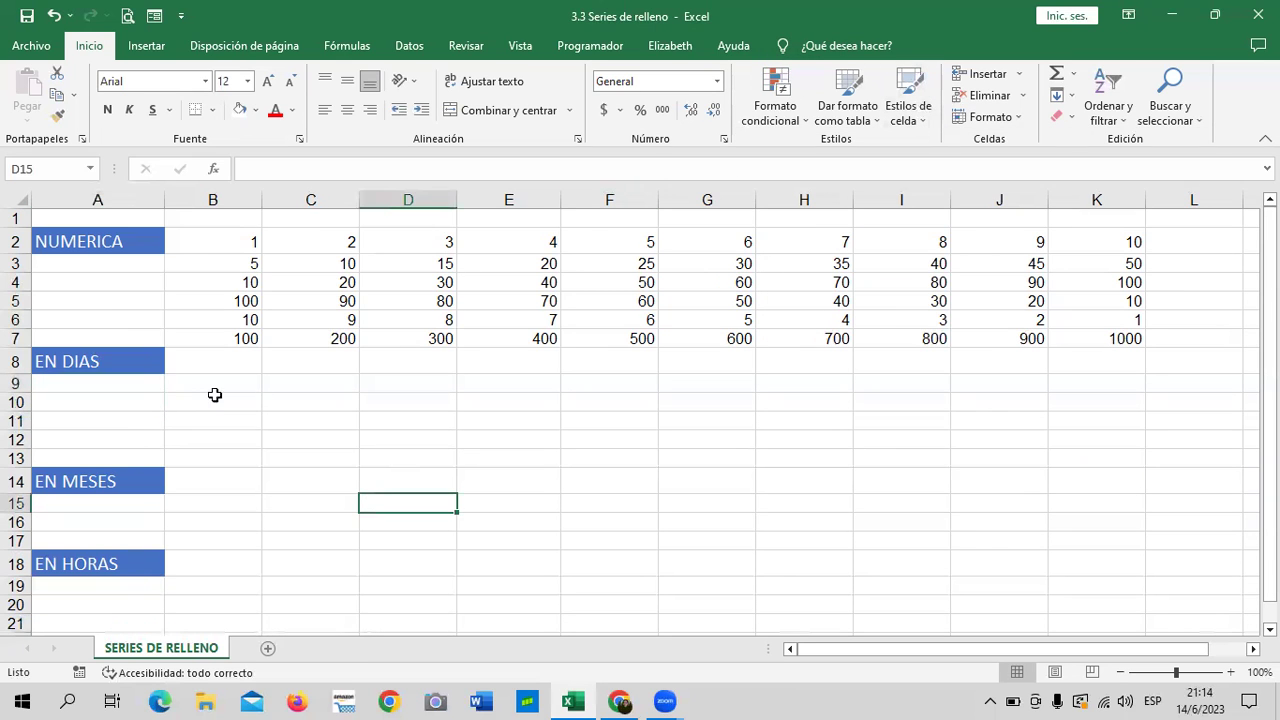
left_click(138, 363)
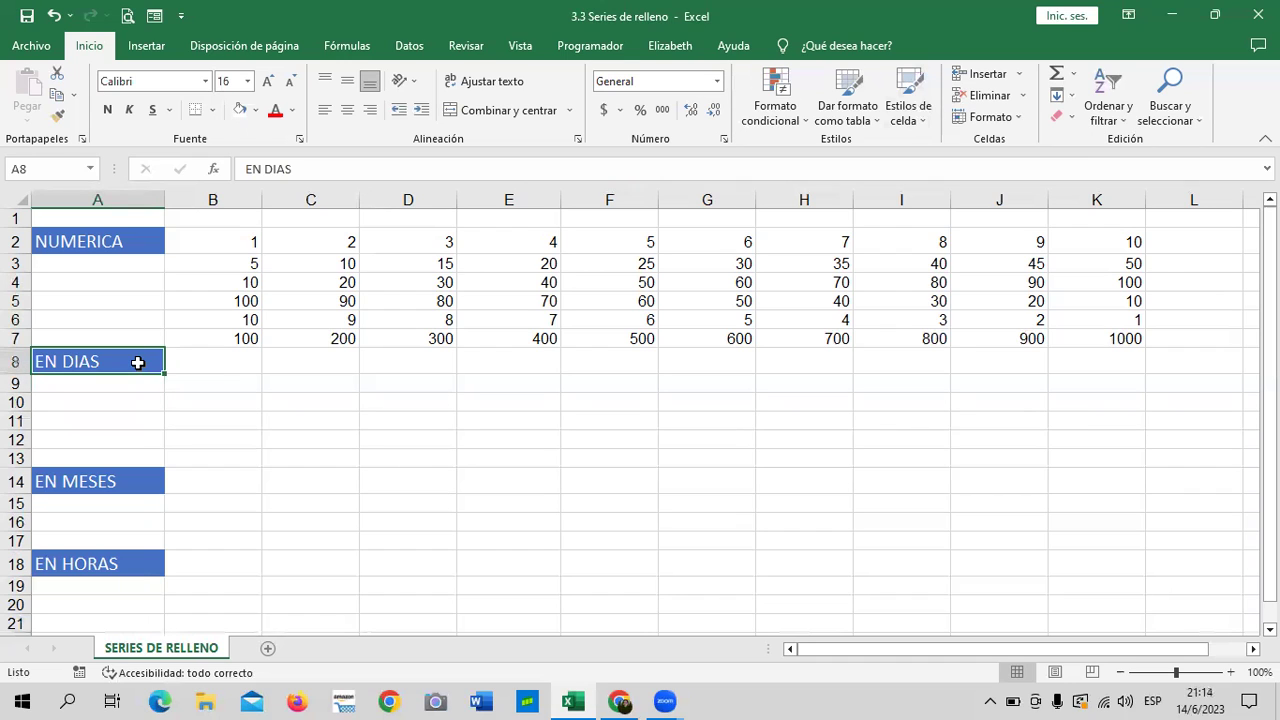
left_click(347, 471)
left_click(145, 362)
left_click(404, 416)
left_click(245, 384)
Enter lunes in B9 and autofill the weekdays through domingo in H9
type("lunes")
key("Return")
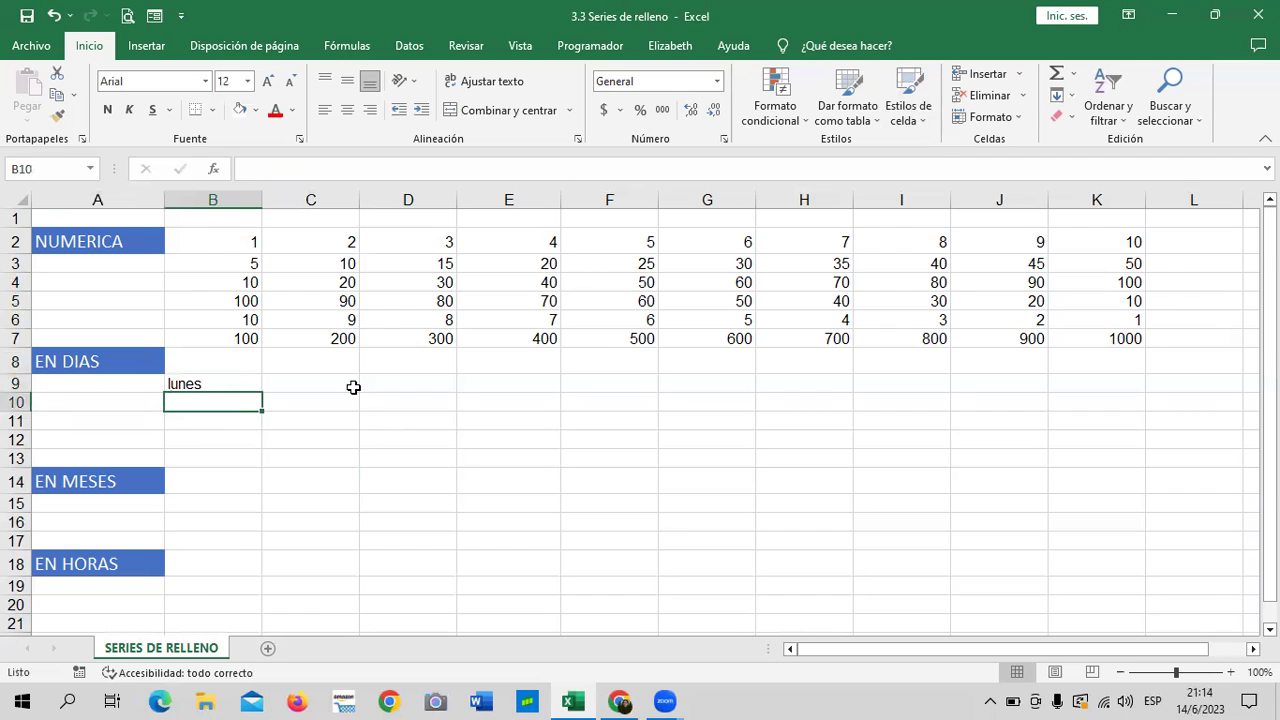
left_click(241, 378)
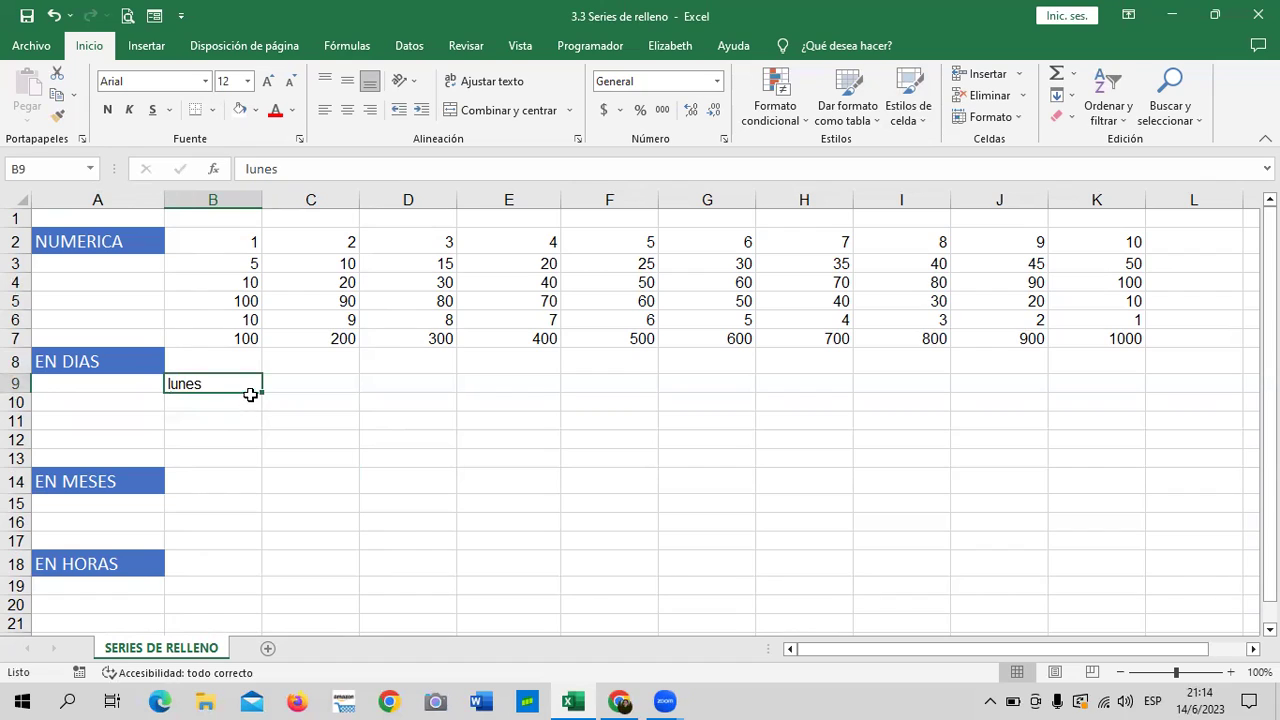
left_click_drag(260, 394, 338, 396)
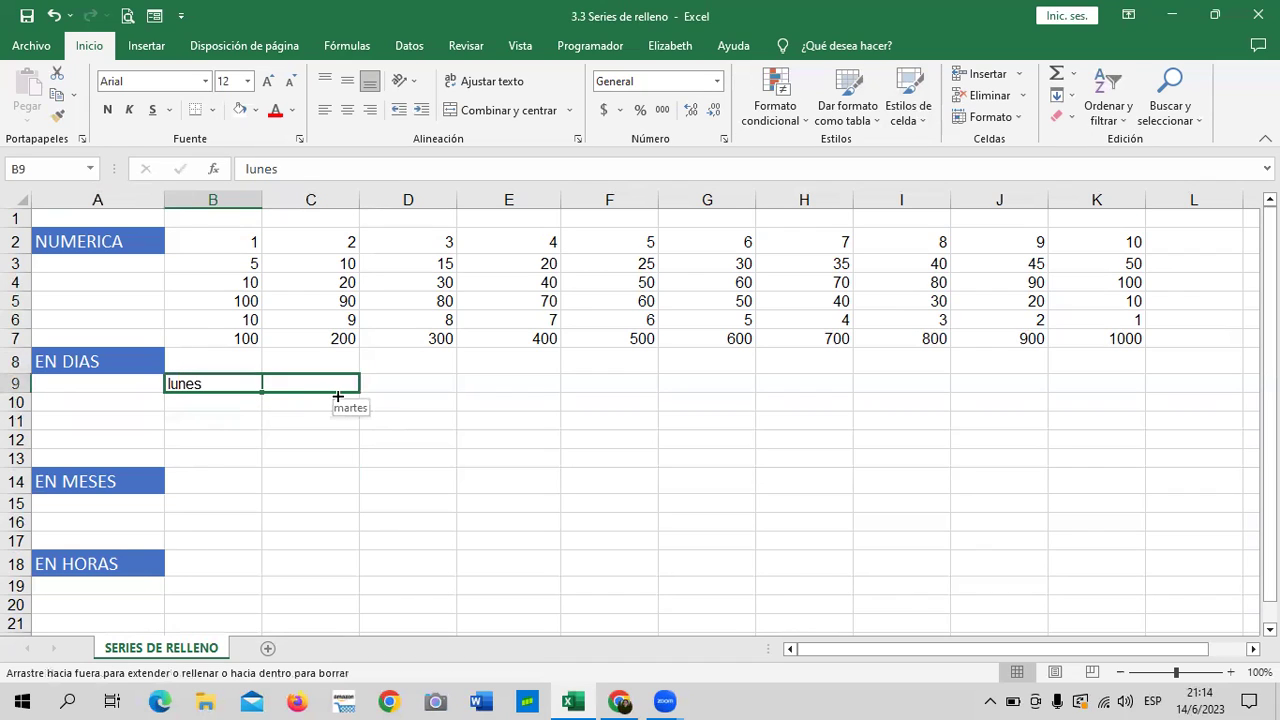
mouse_move(338, 396)
left_mouse_down()
mouse_move(933, 388)
mouse_move(858, 386)
left_mouse_up()
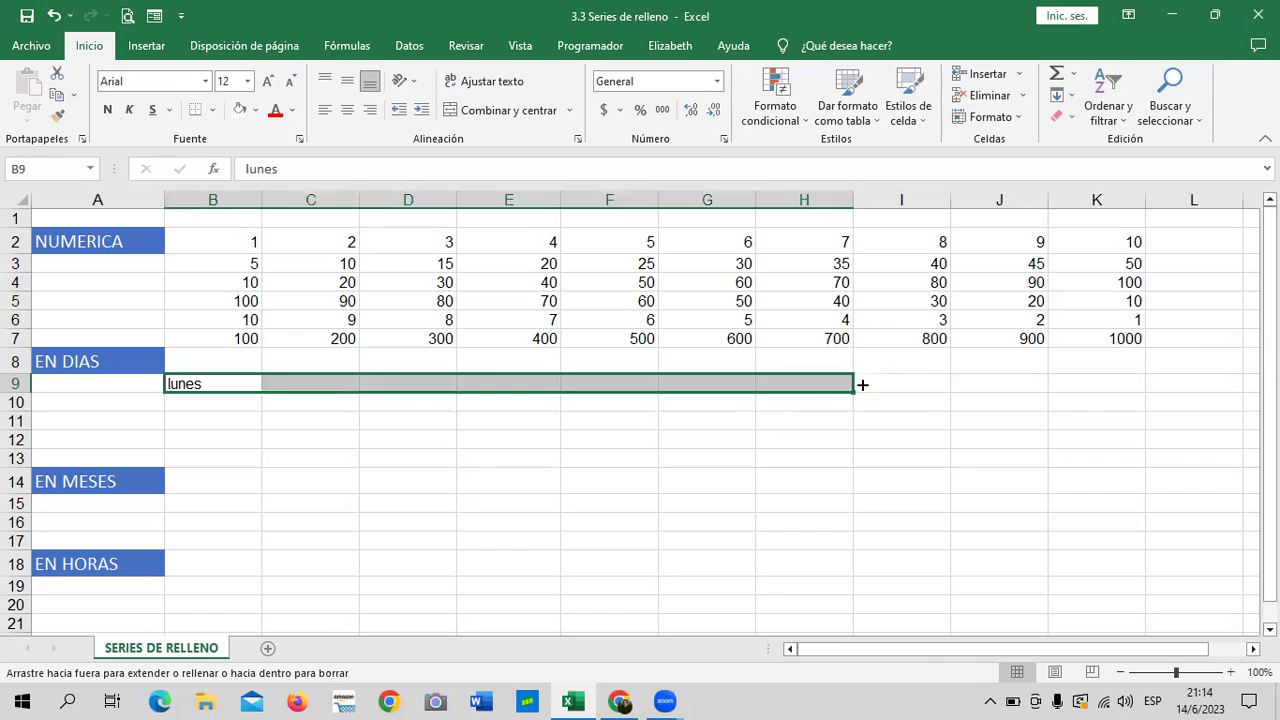
left_click(718, 441)
Enter LUNES in B10 and autofill the uppercase weekdays through DOMINGO in H10
left_click(168, 402)
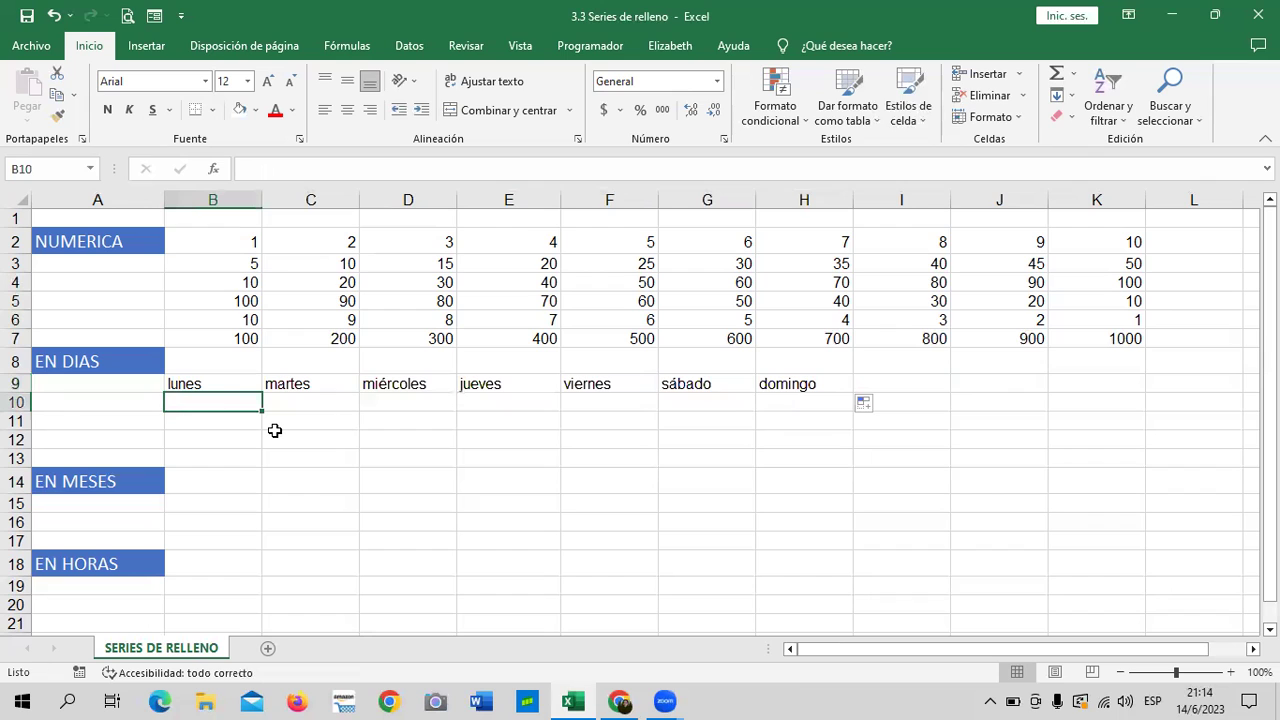
key("Caps_Lock")
type("LUNES")
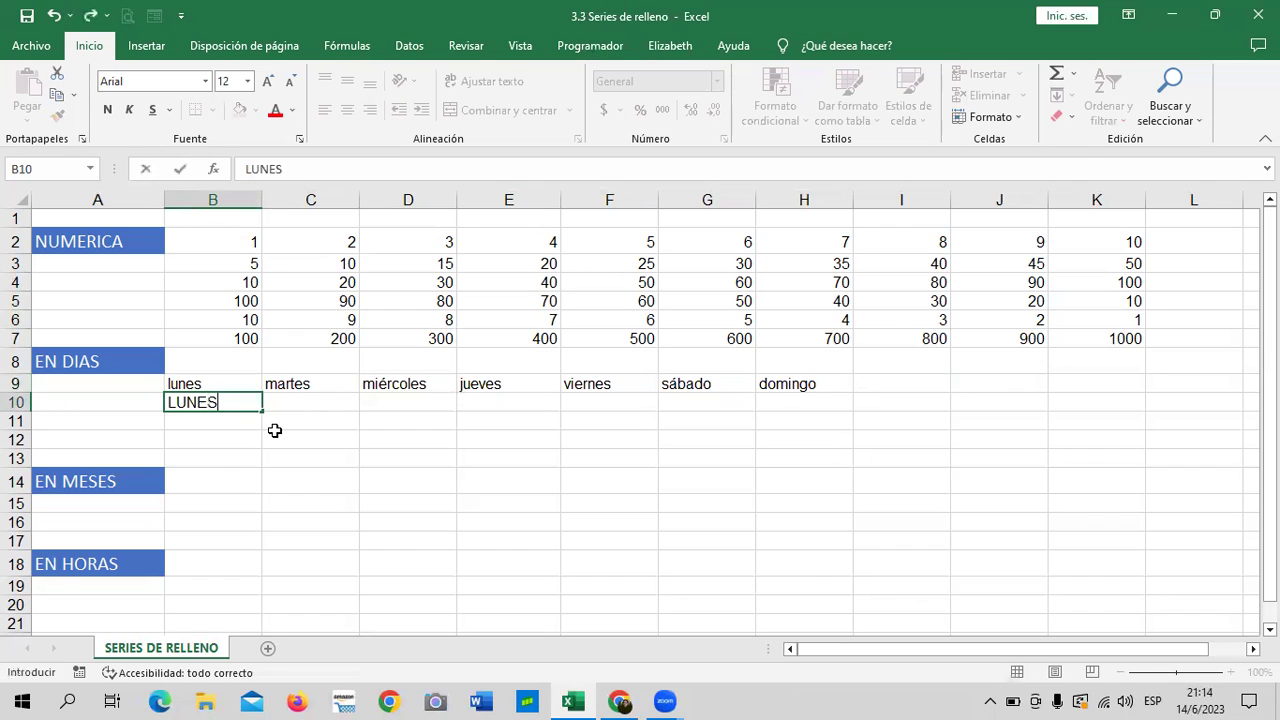
key("Return")
left_click(228, 402)
left_click_drag(262, 411, 548, 419)
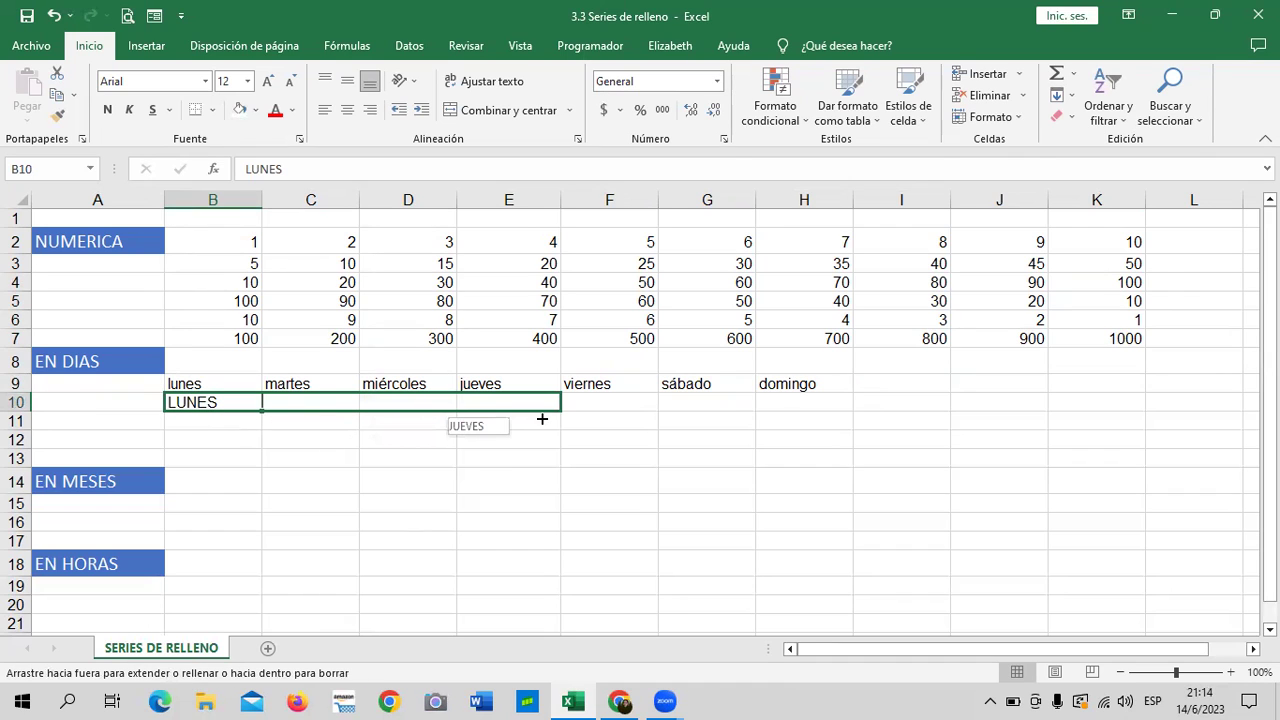
left_click_drag(549, 419, 716, 407)
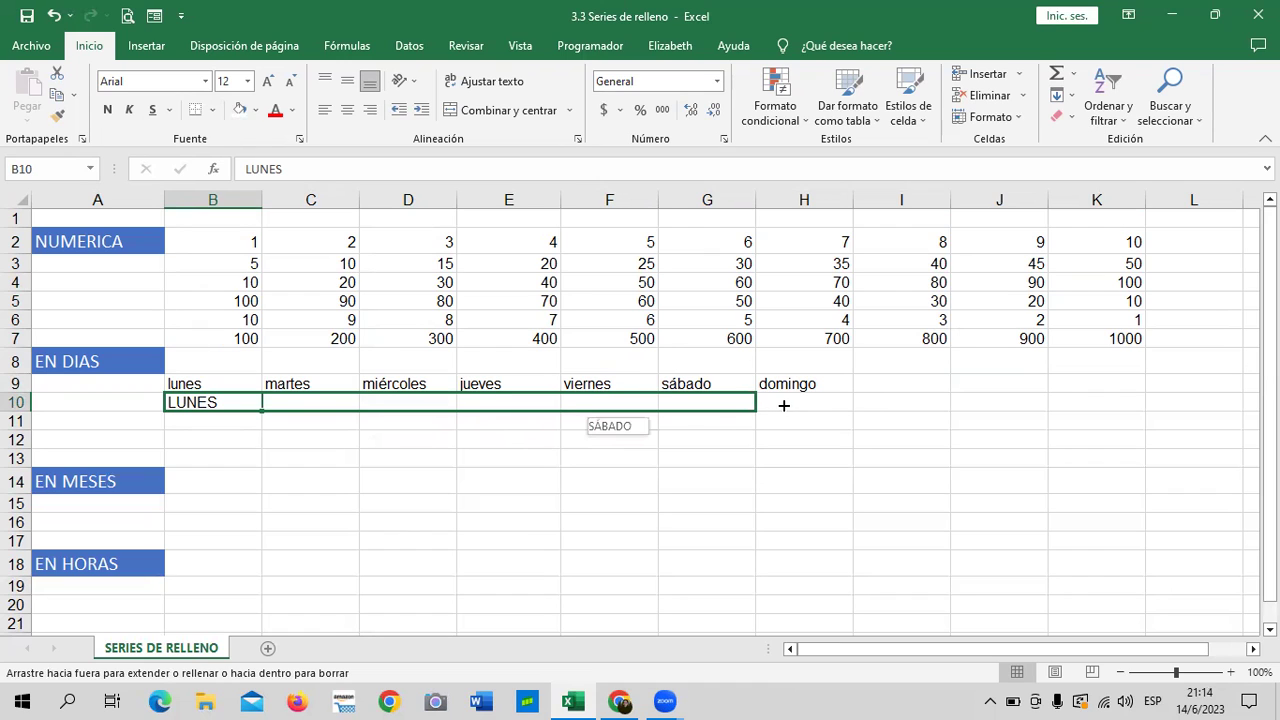
left_click_drag(716, 407, 814, 404)
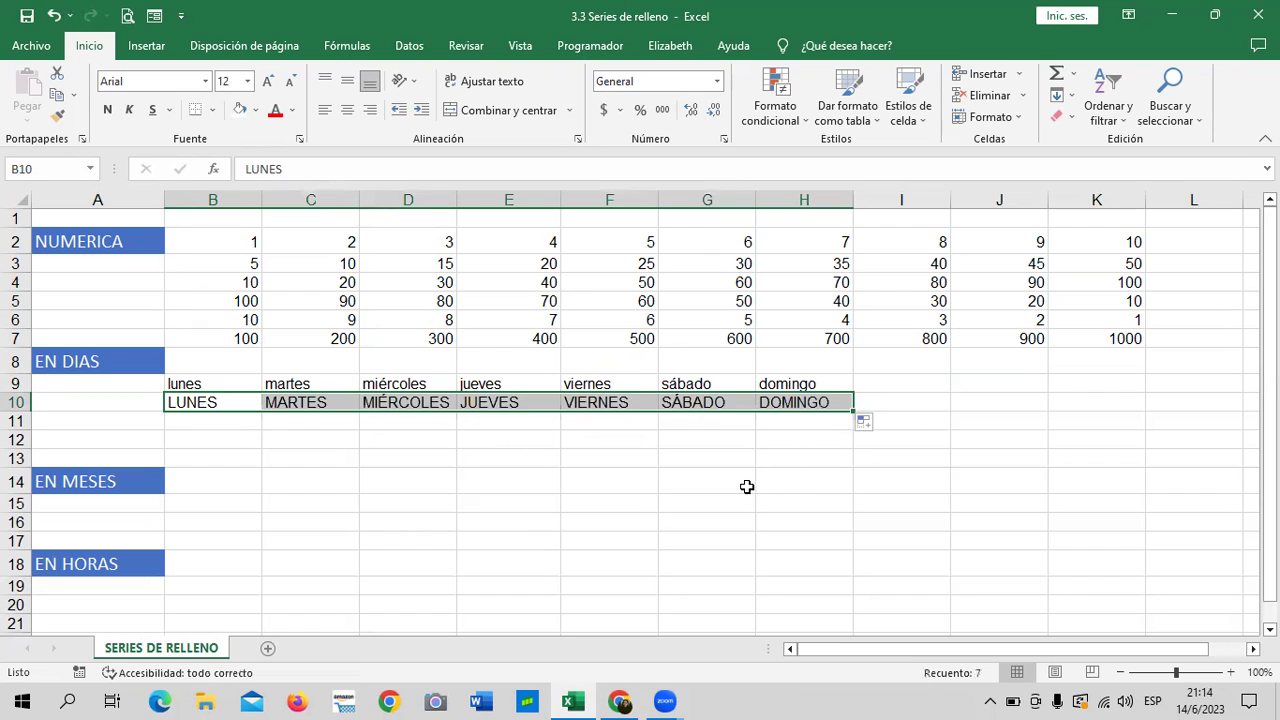
left_click(746, 484)
left_click(208, 420)
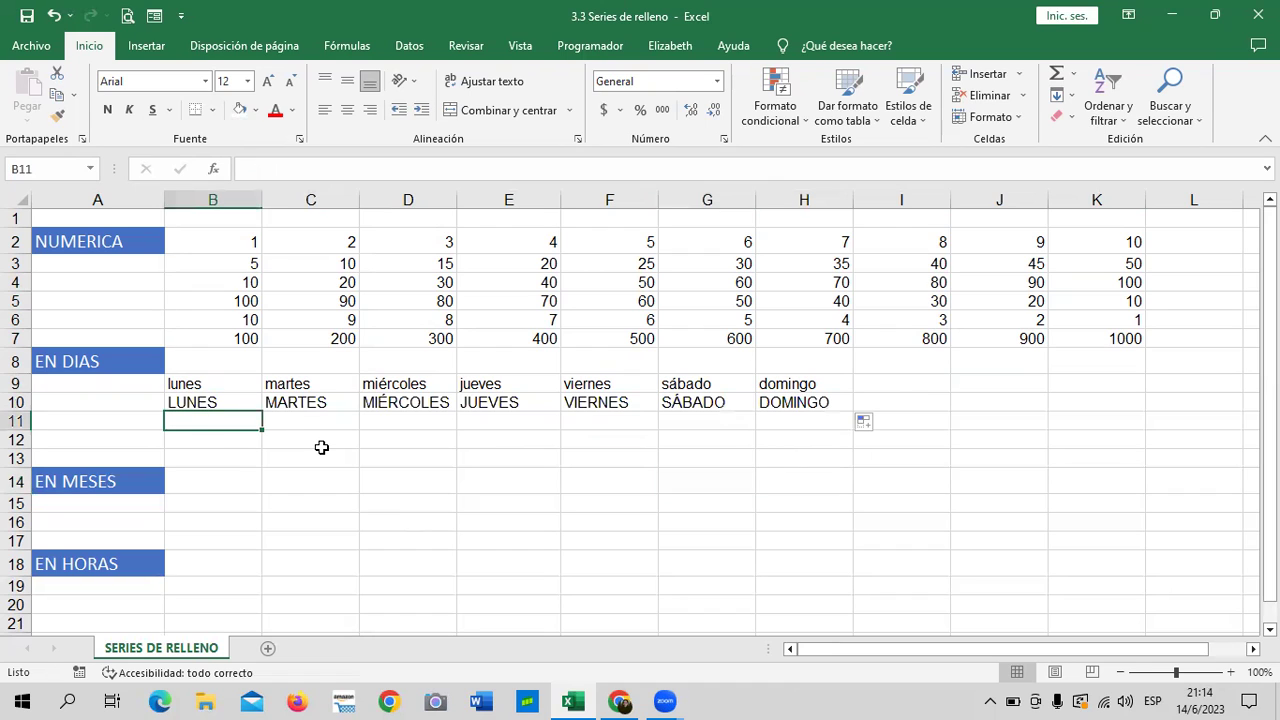
Enter LUNES in B11 and MIERCOLES in C11
type("LUNES")
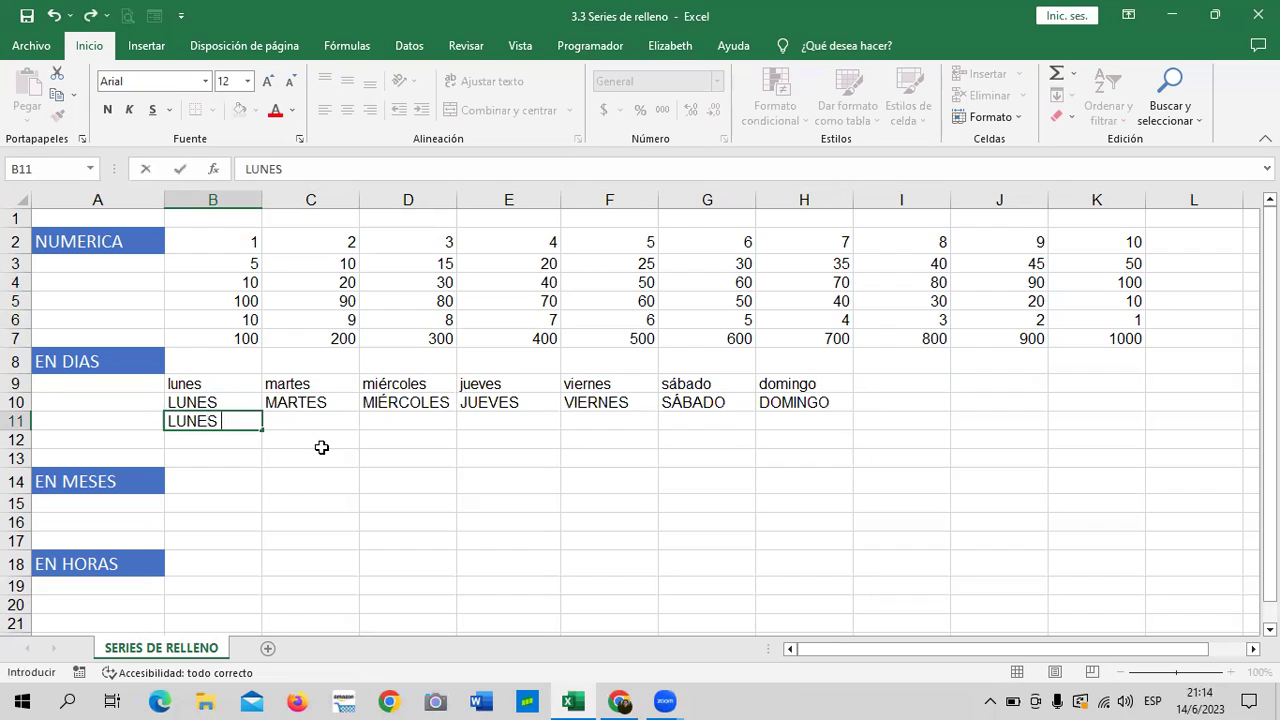
key("Tab")
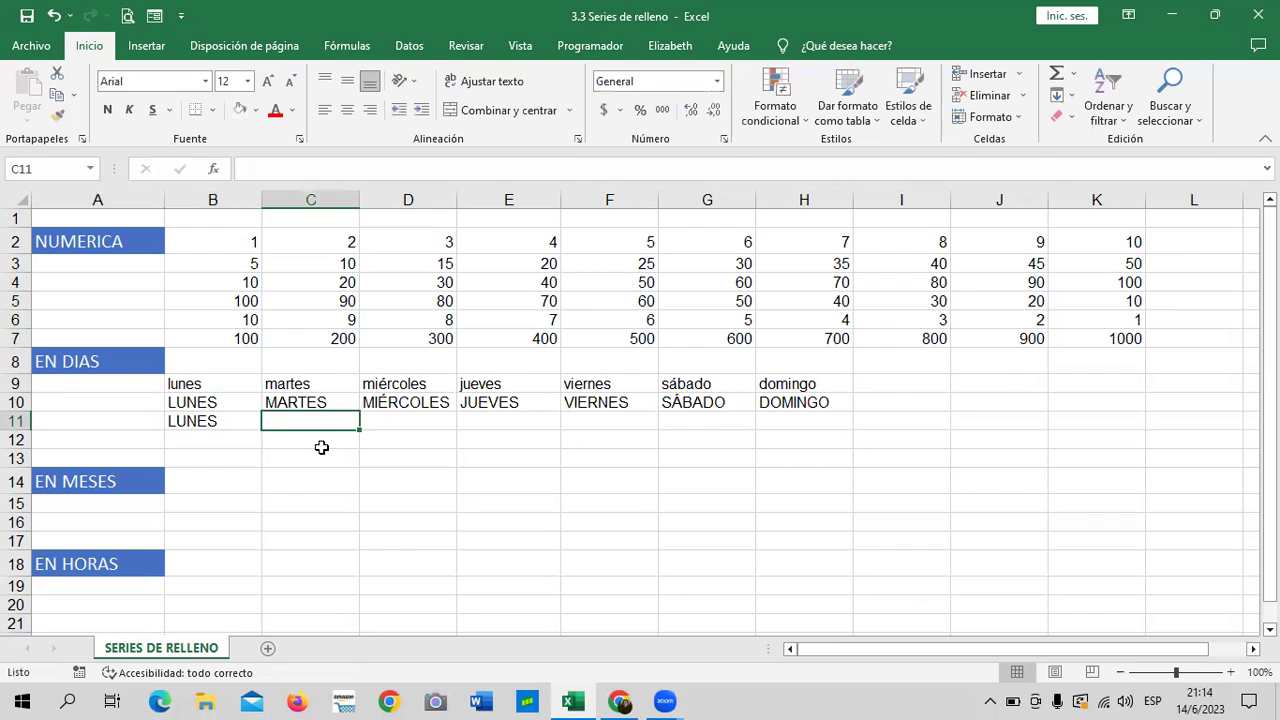
type("MIERCOLE")
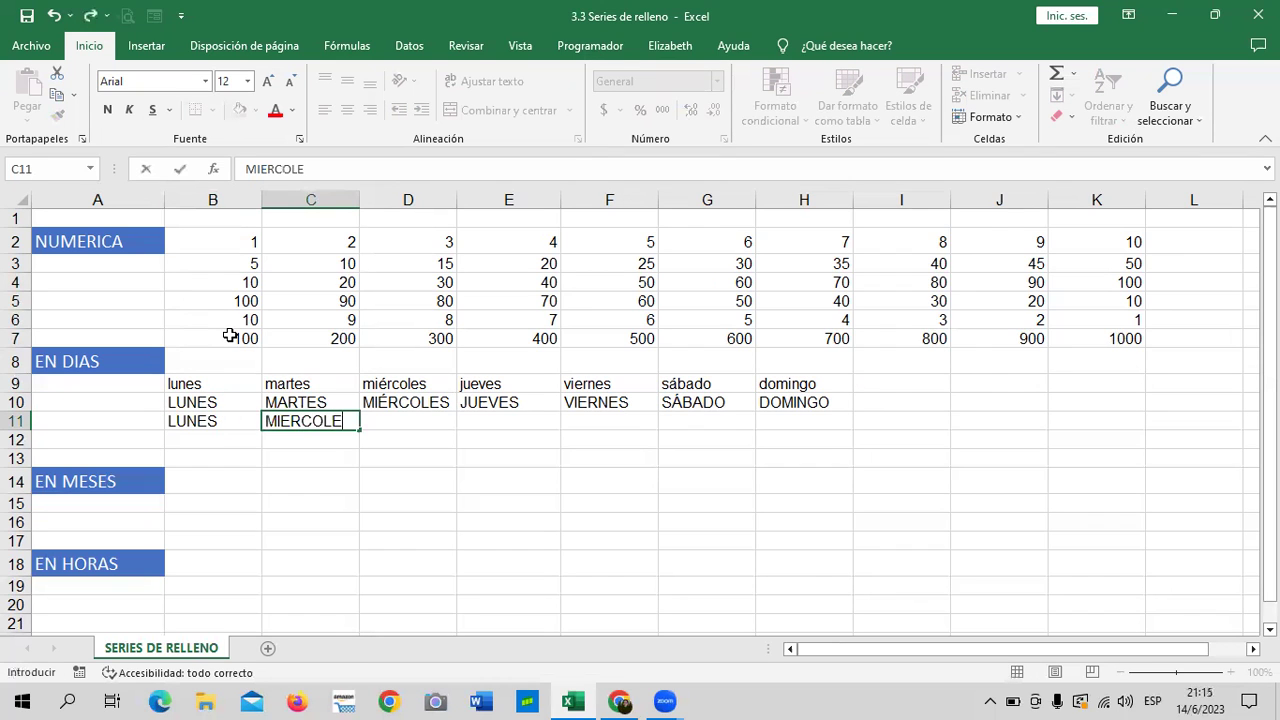
type("S")
key("Return")
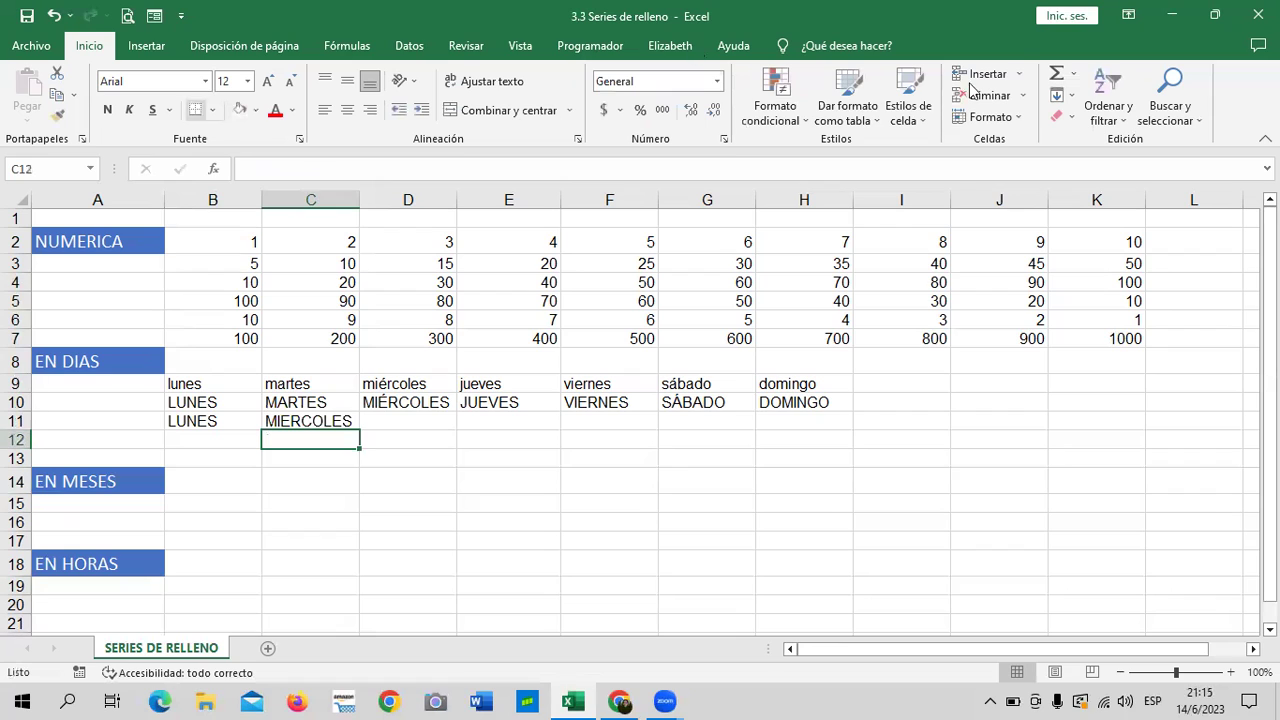
left_click(568, 481)
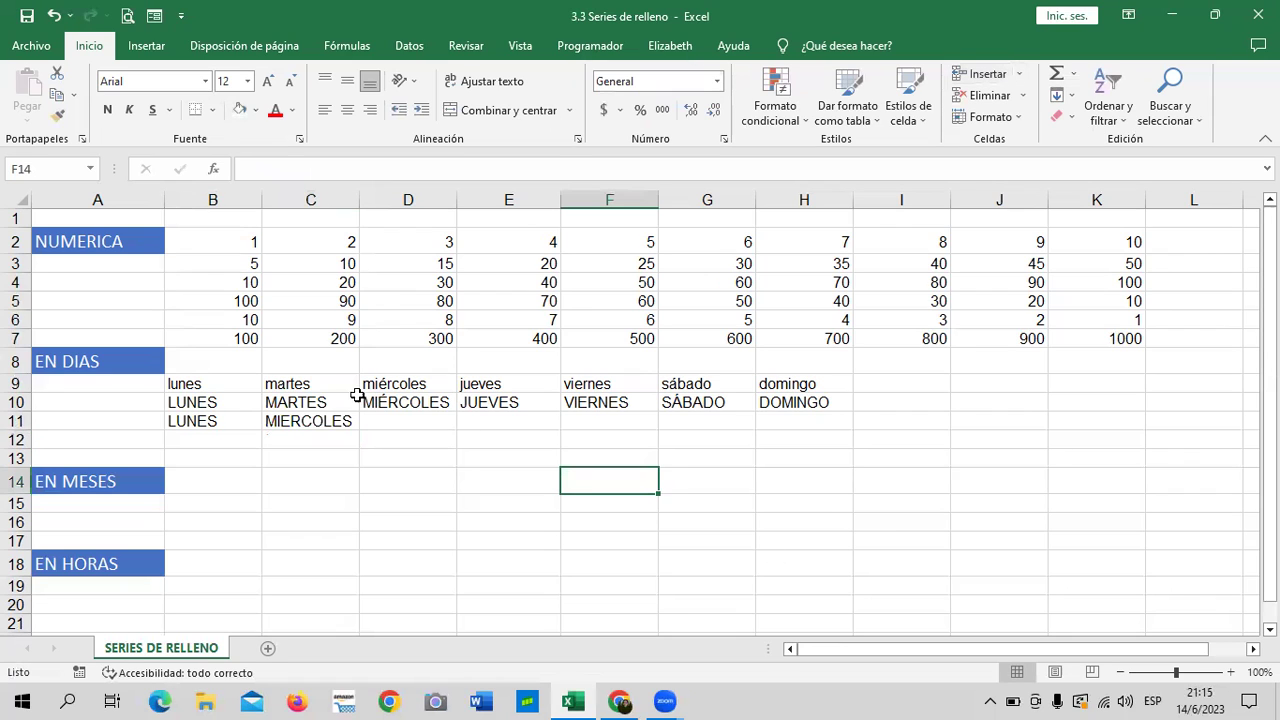
Autofill the LUNES, MIERCOLES pair to E11, adding VIERNES and DOMINGO
left_click_drag(216, 421, 269, 421)
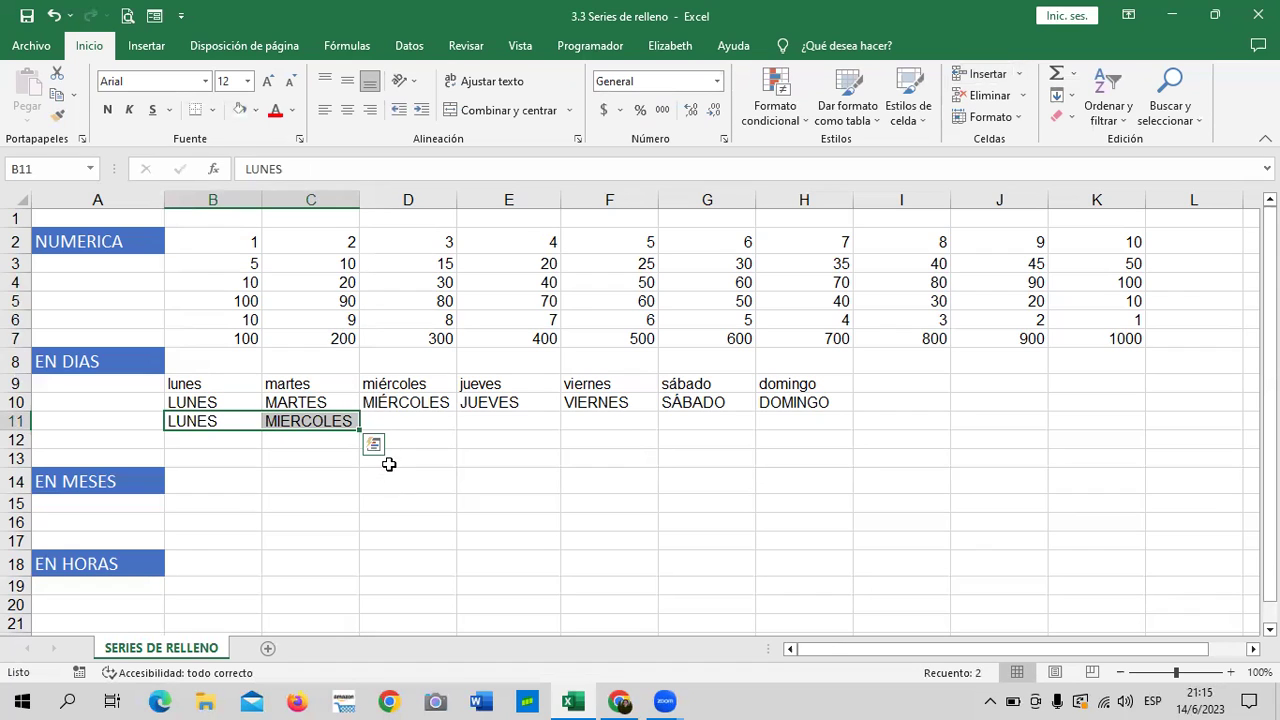
left_click(425, 436)
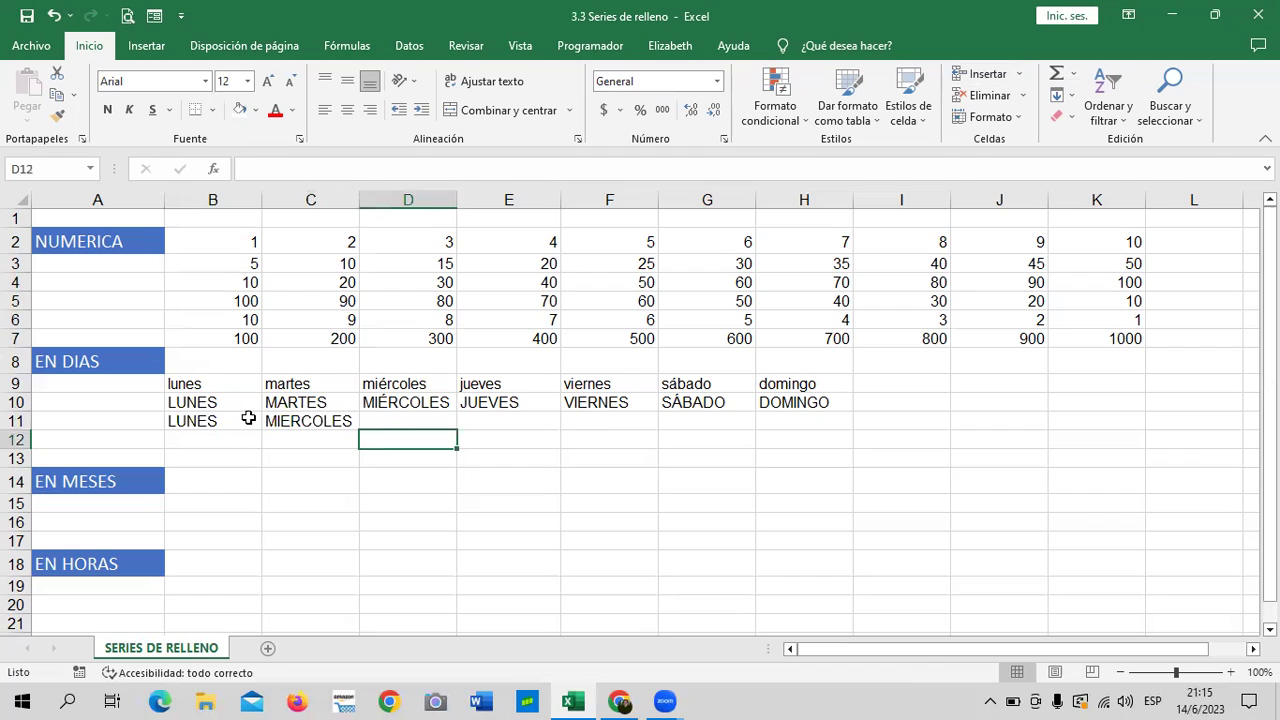
left_click_drag(244, 420, 290, 421)
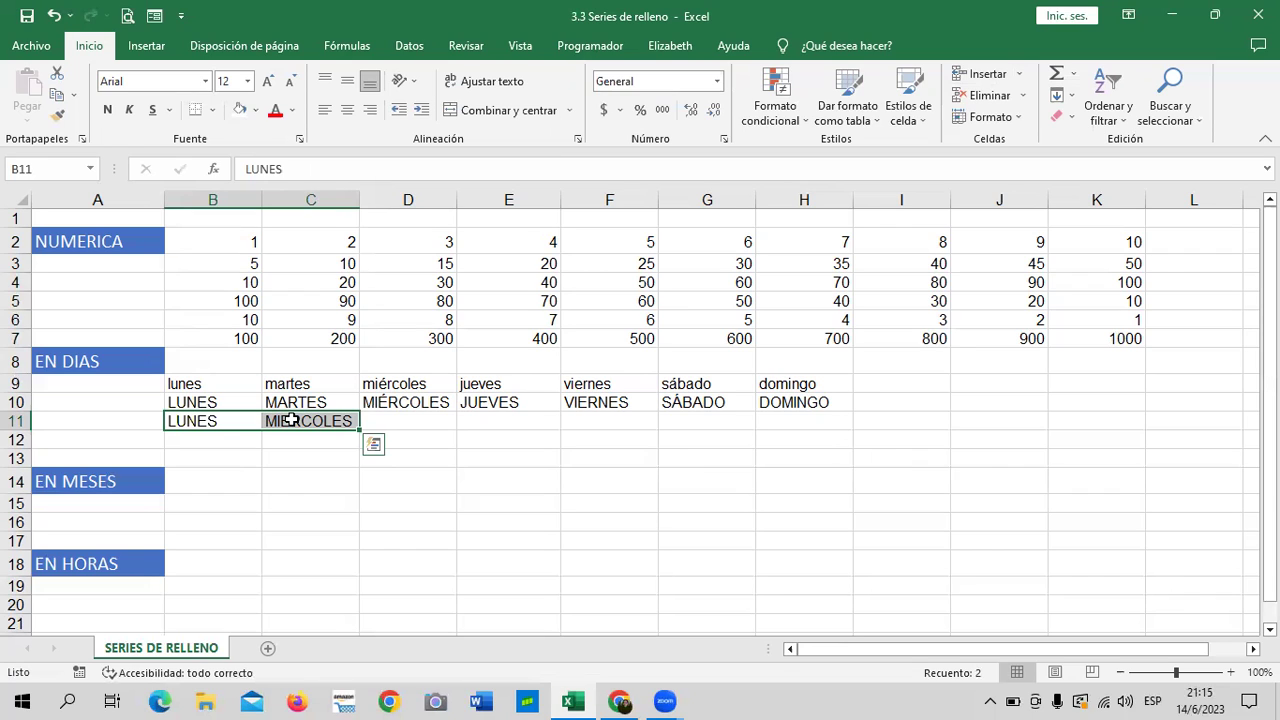
left_click(514, 448)
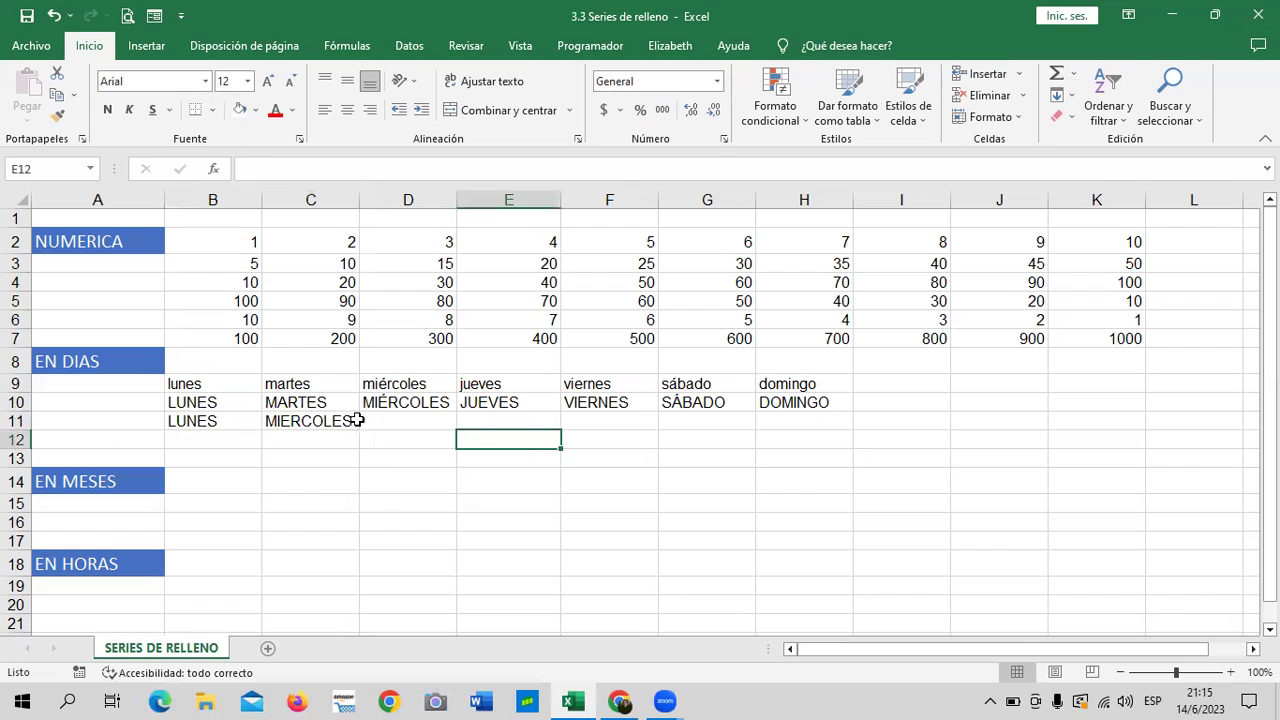
left_click(222, 421)
left_click_drag(282, 423, 300, 430)
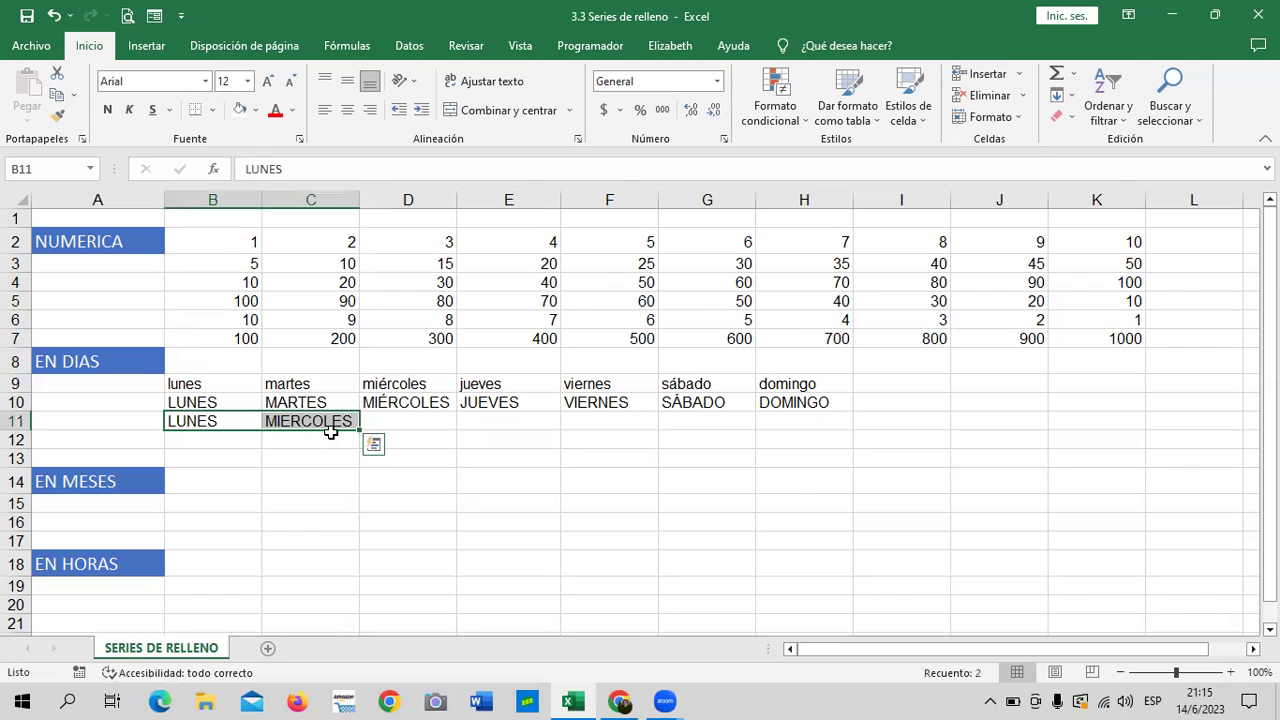
left_click_drag(361, 430, 455, 427)
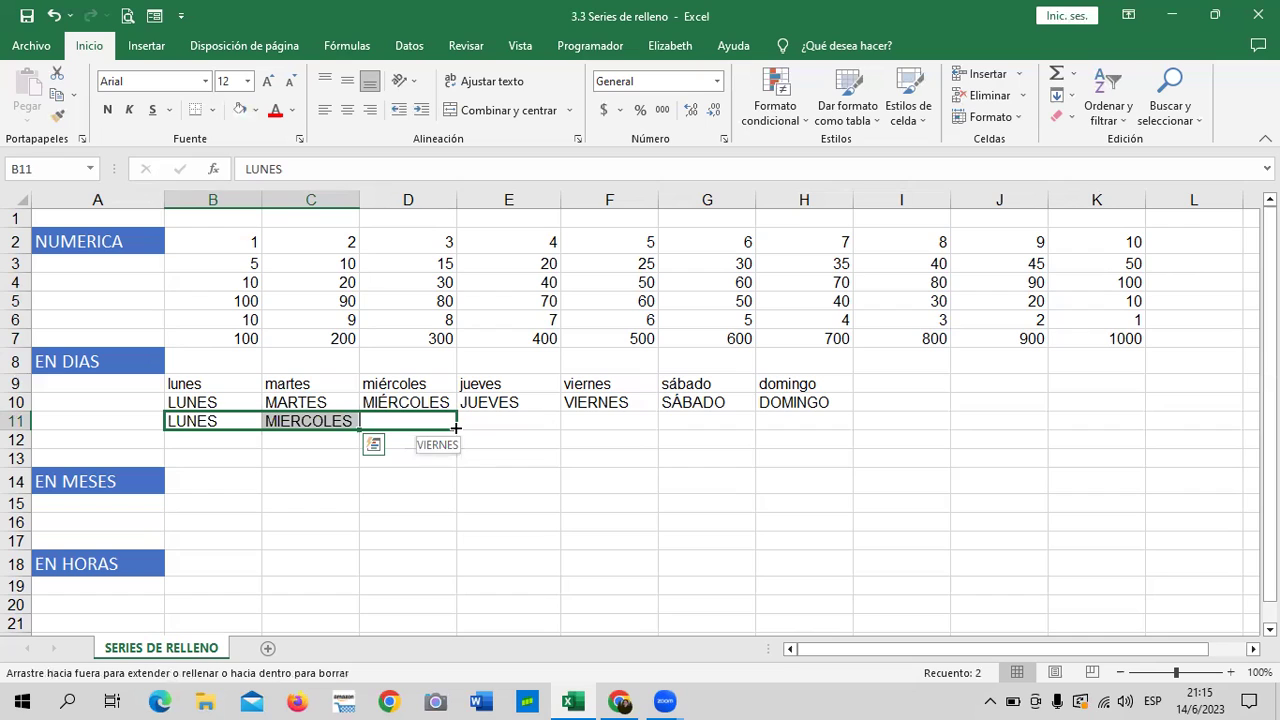
left_click_drag(455, 427, 546, 424)
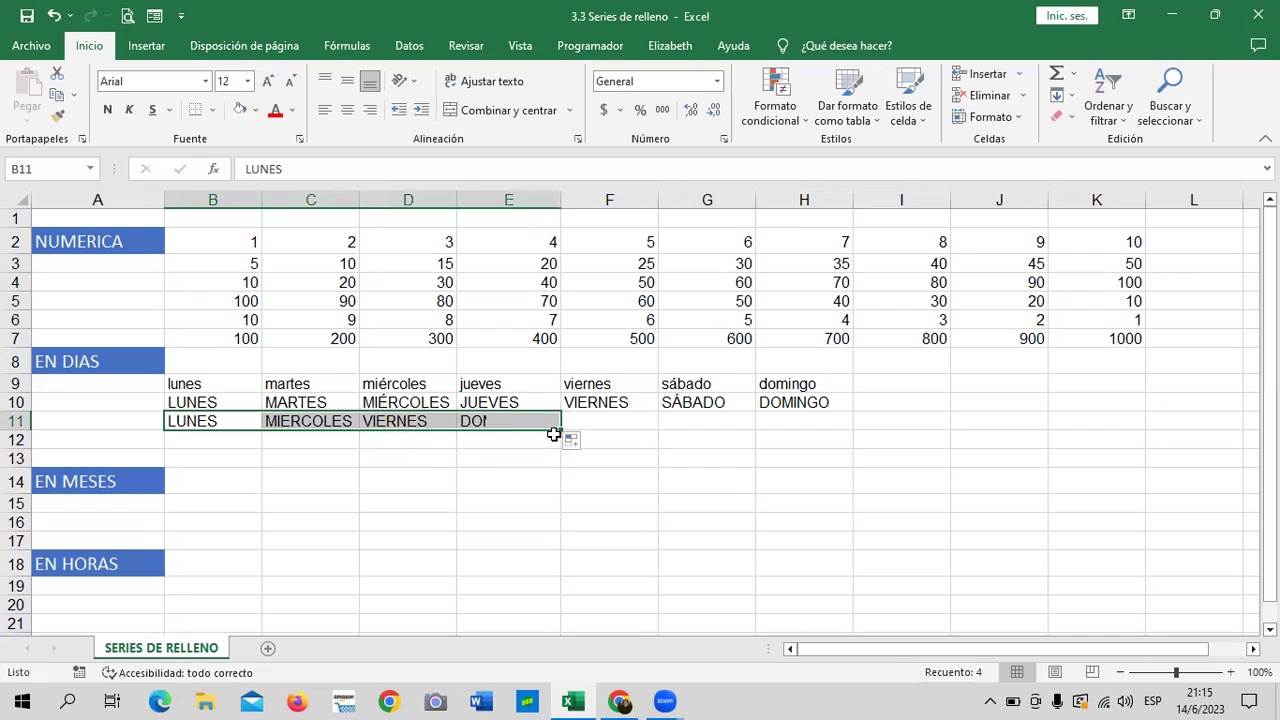
left_click(661, 462)
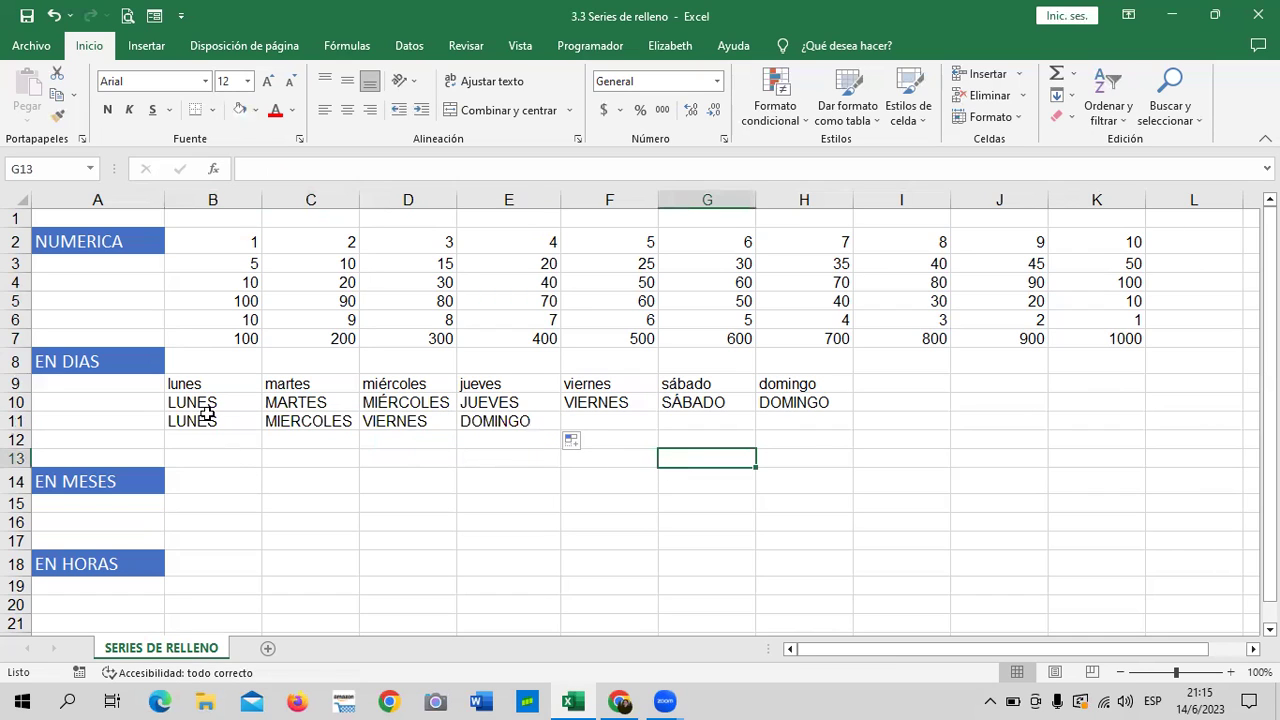
left_click(494, 453)
Enter DOMINGO and SABADO in B12:C12 and fill backwards to LUNES in H12
left_click(242, 438)
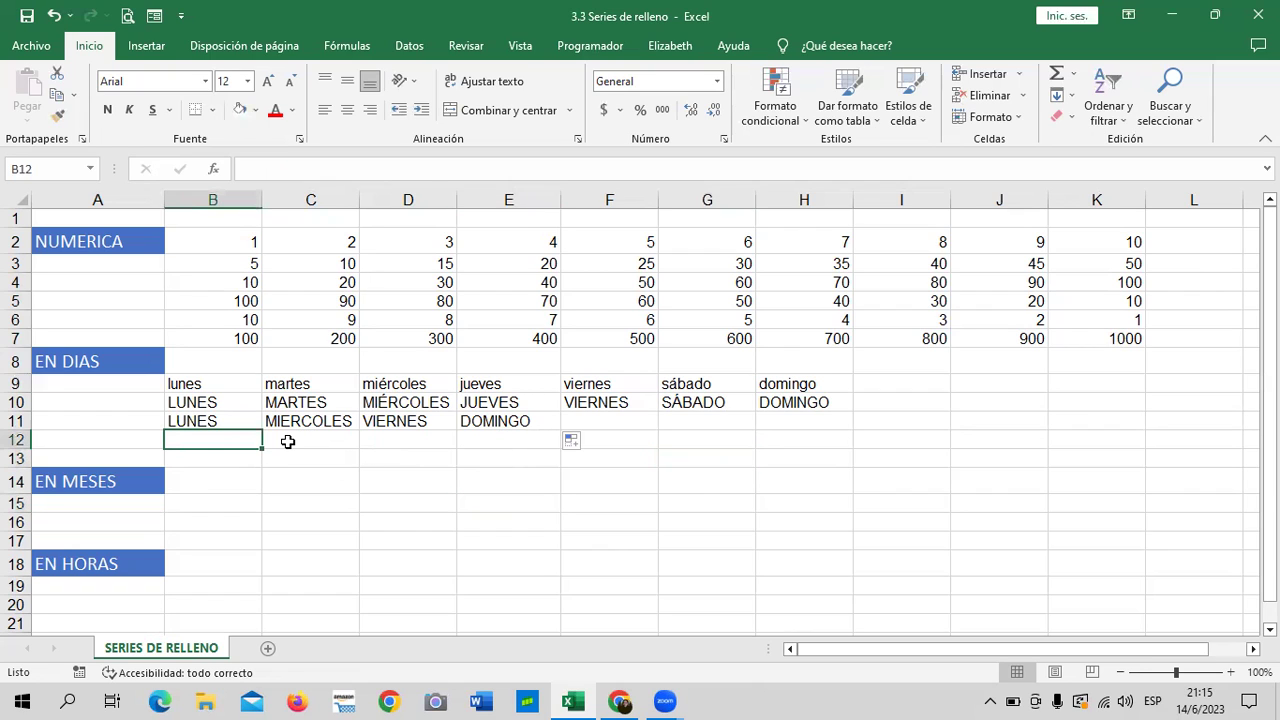
type("DOMINGO")
left_click(287, 441)
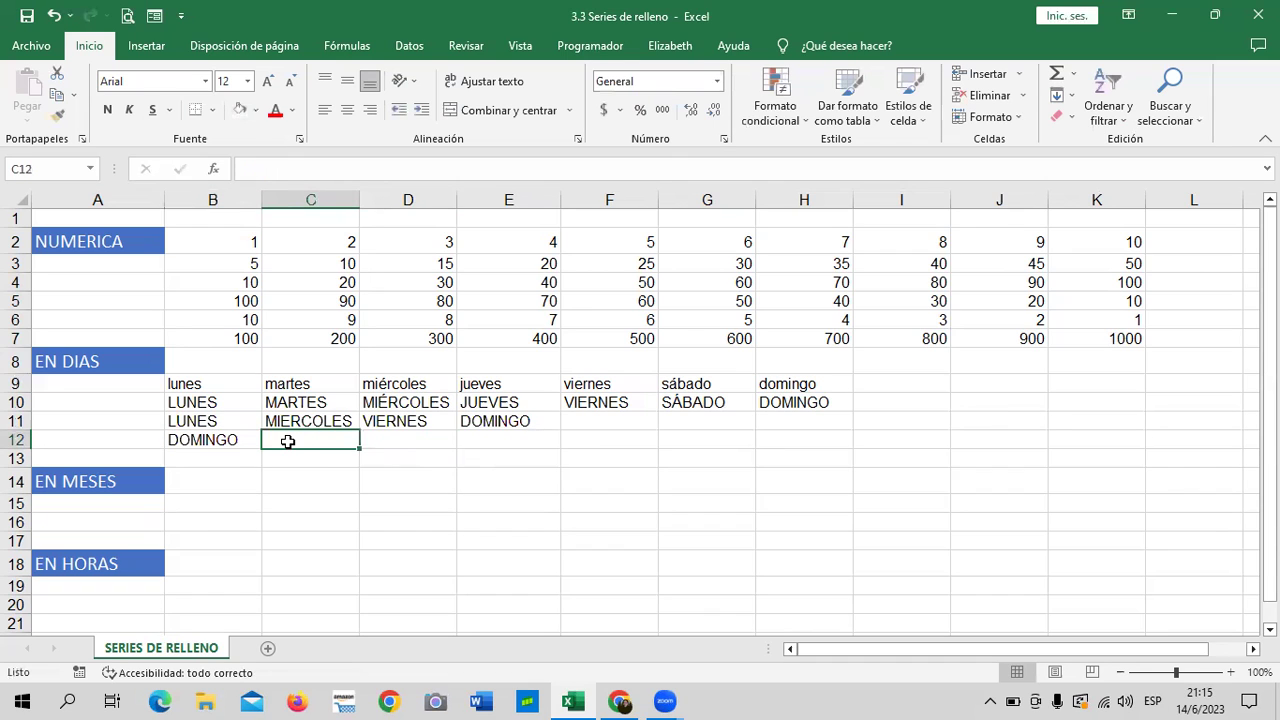
type("SABADO")
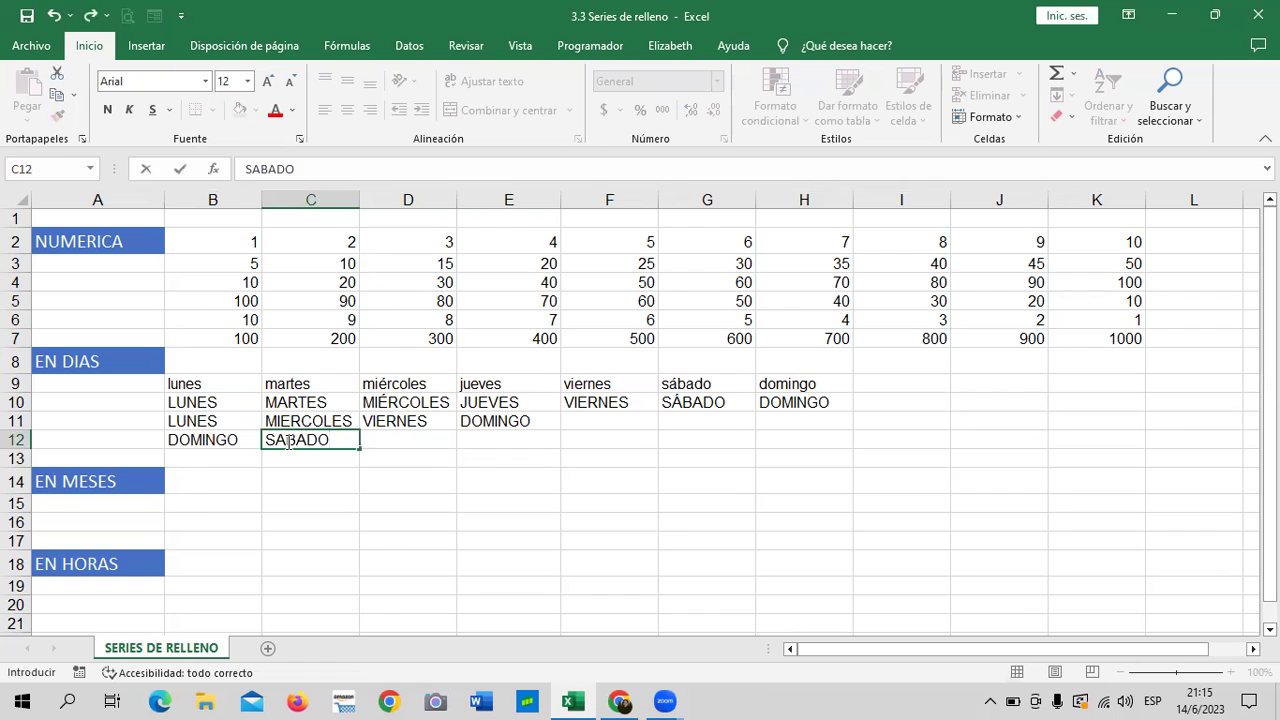
key("Return")
left_click(396, 515)
left_click_drag(232, 443, 437, 449)
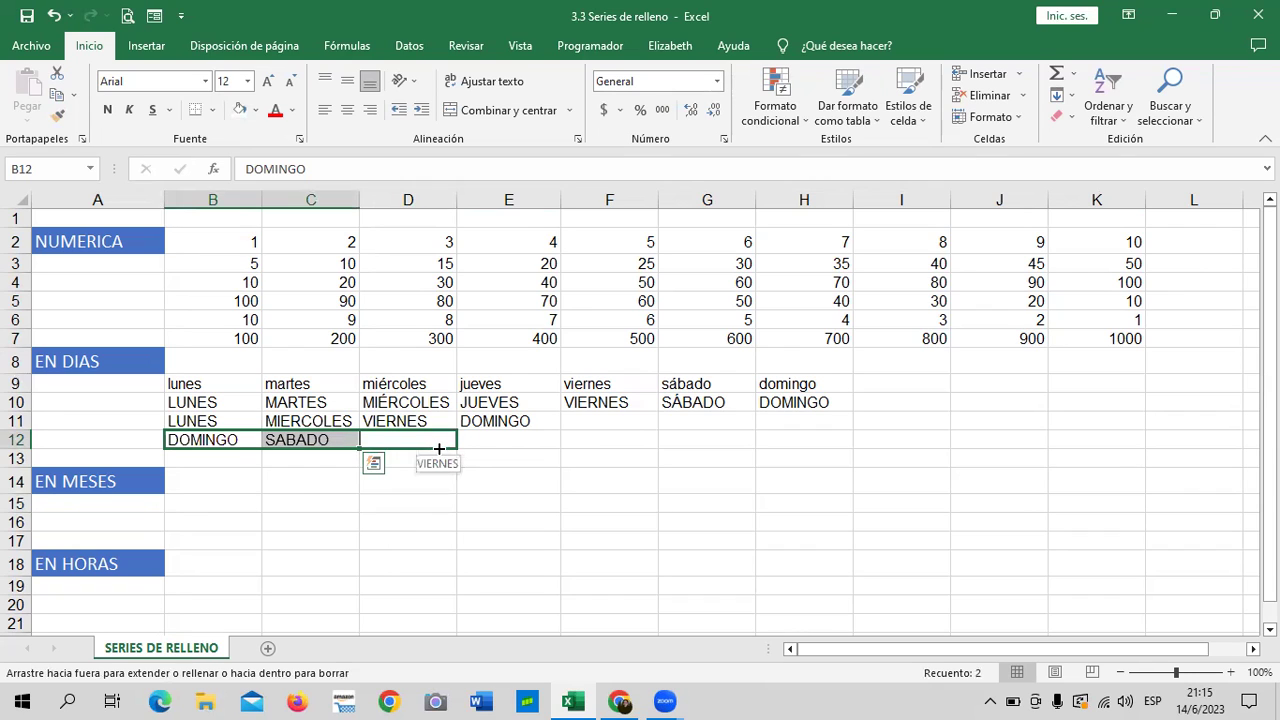
mouse_move(437, 449)
left_mouse_down()
mouse_move(906, 440)
mouse_move(835, 440)
left_mouse_up()
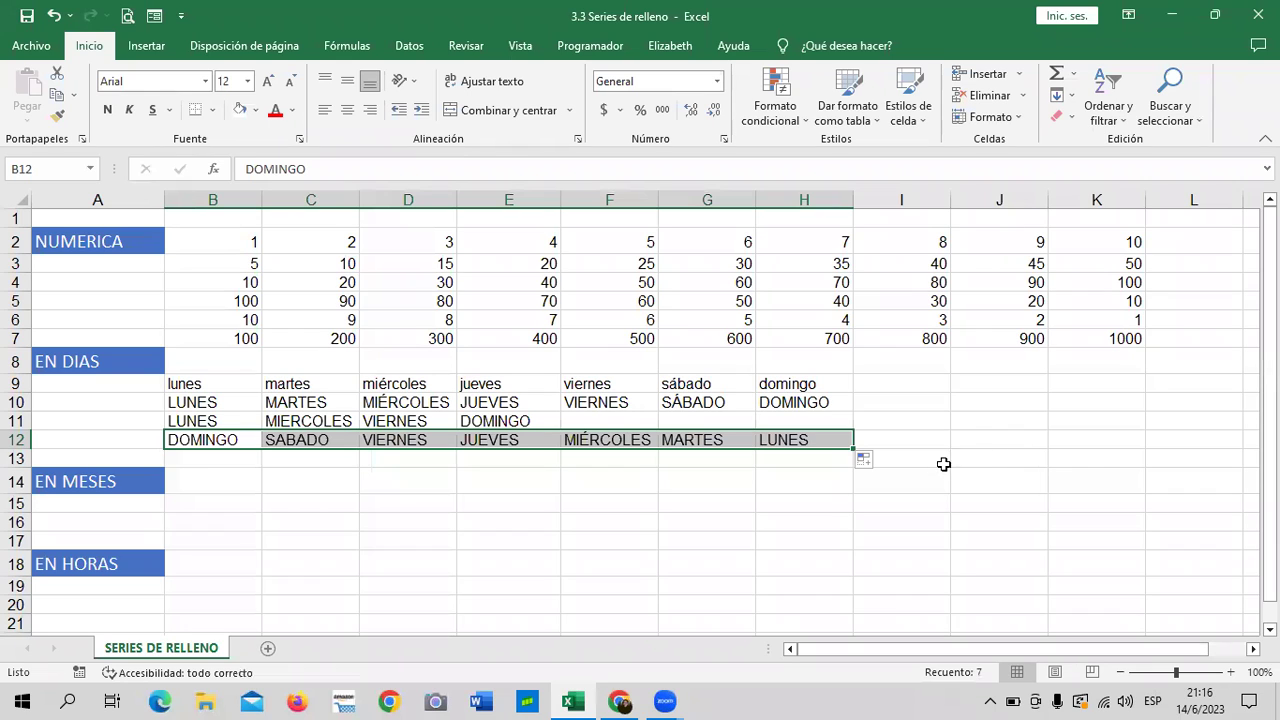
left_click(966, 426)
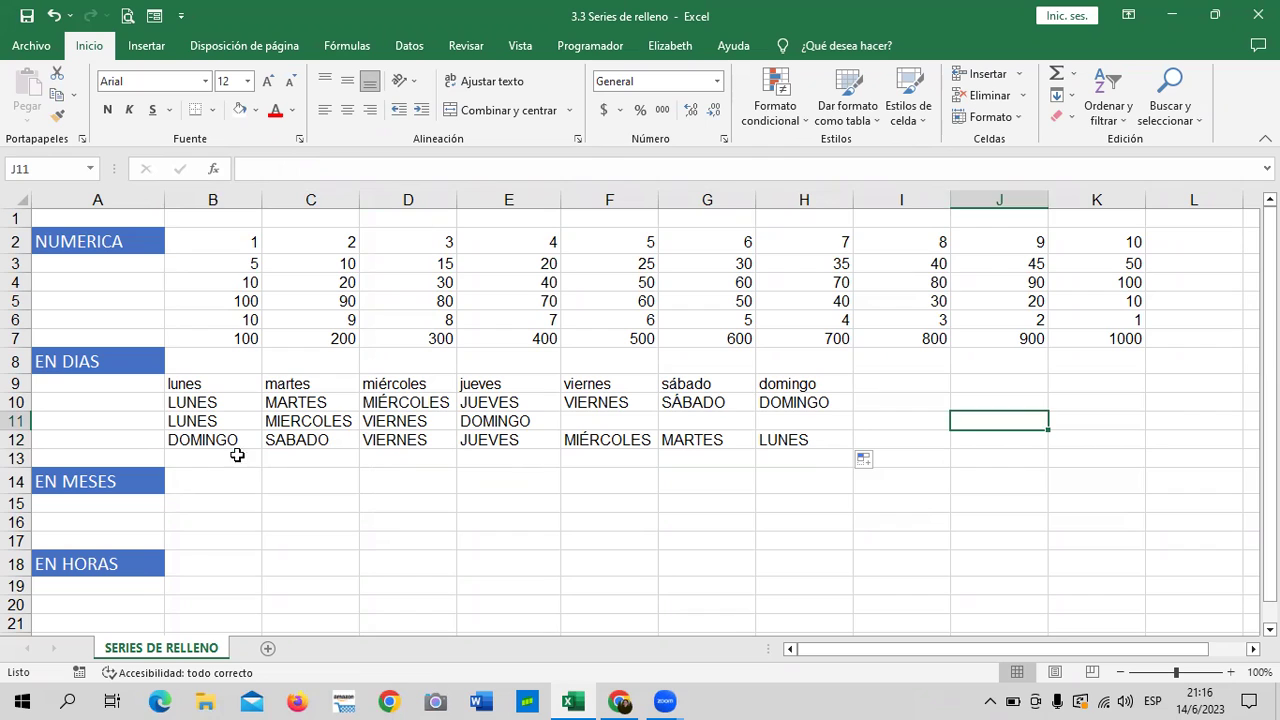
Enter MARTES in B13 and fill the following weekdays through DOMINGO in G13
left_click(237, 453)
type("RTES")
key("Return")
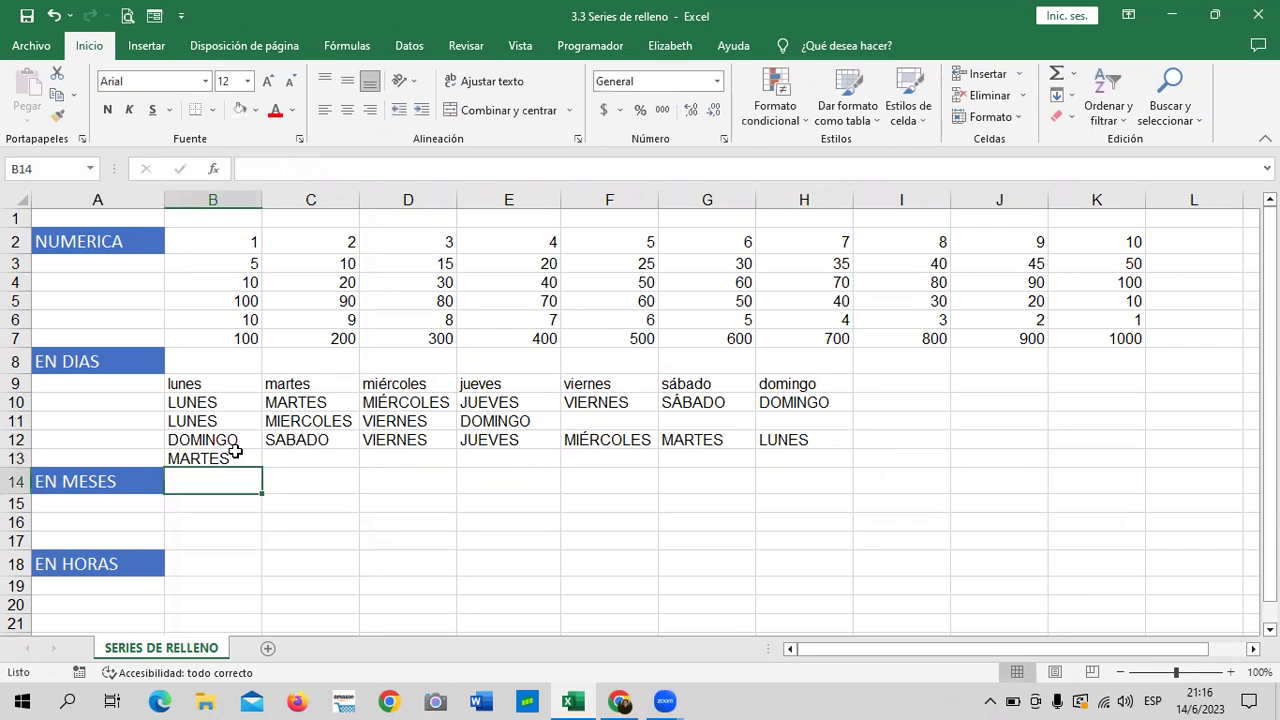
left_click(236, 456)
left_click_drag(262, 468, 325, 465)
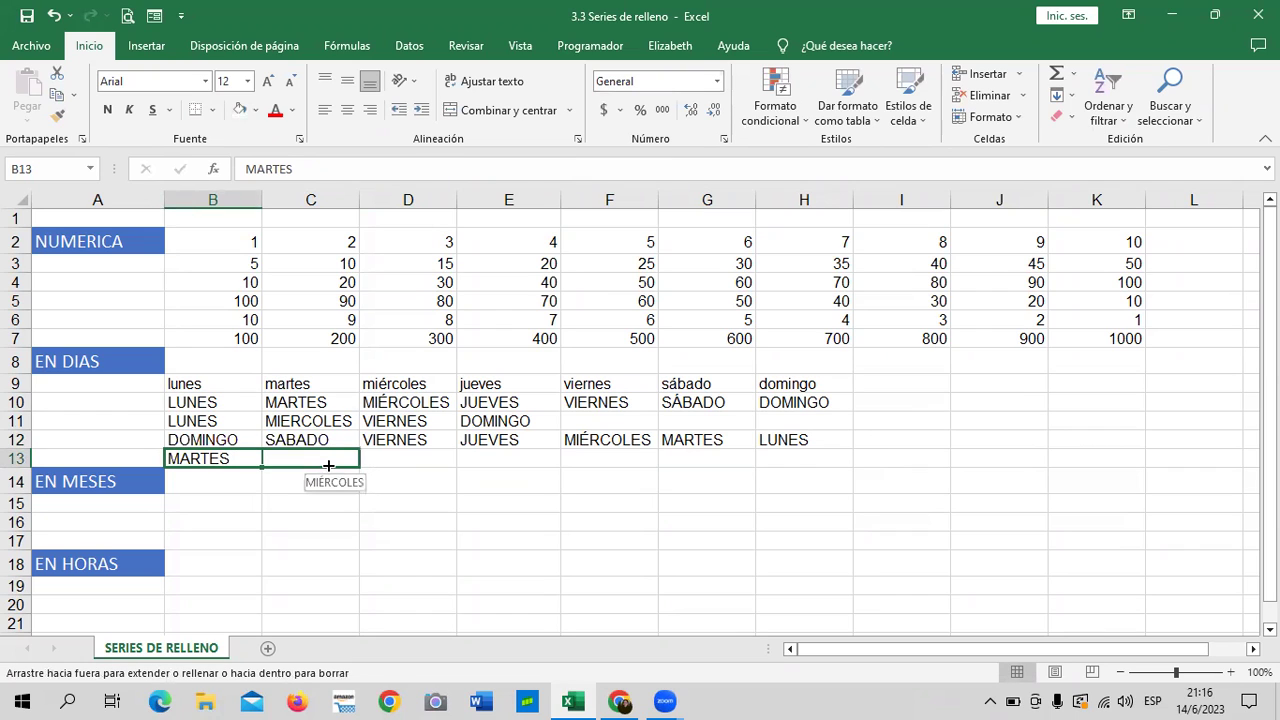
mouse_move(325, 465)
left_mouse_down()
mouse_move(836, 459)
mouse_move(730, 472)
left_mouse_up()
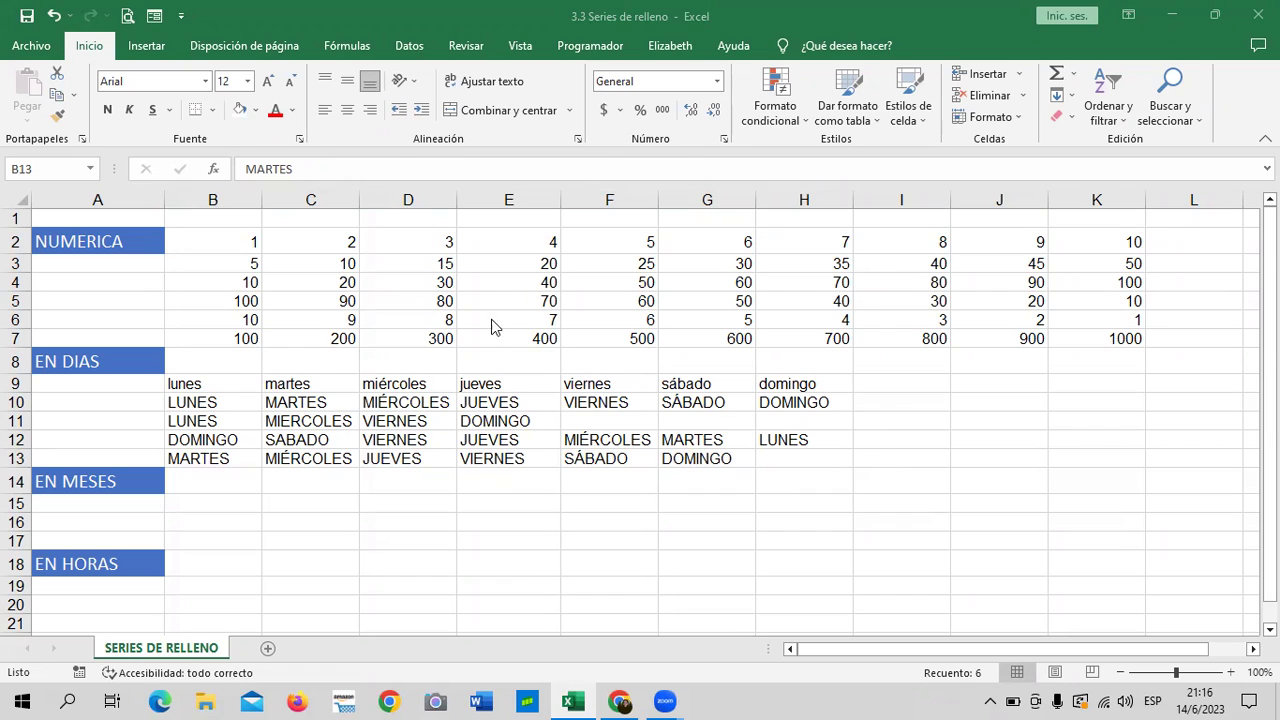
left_click(501, 404)
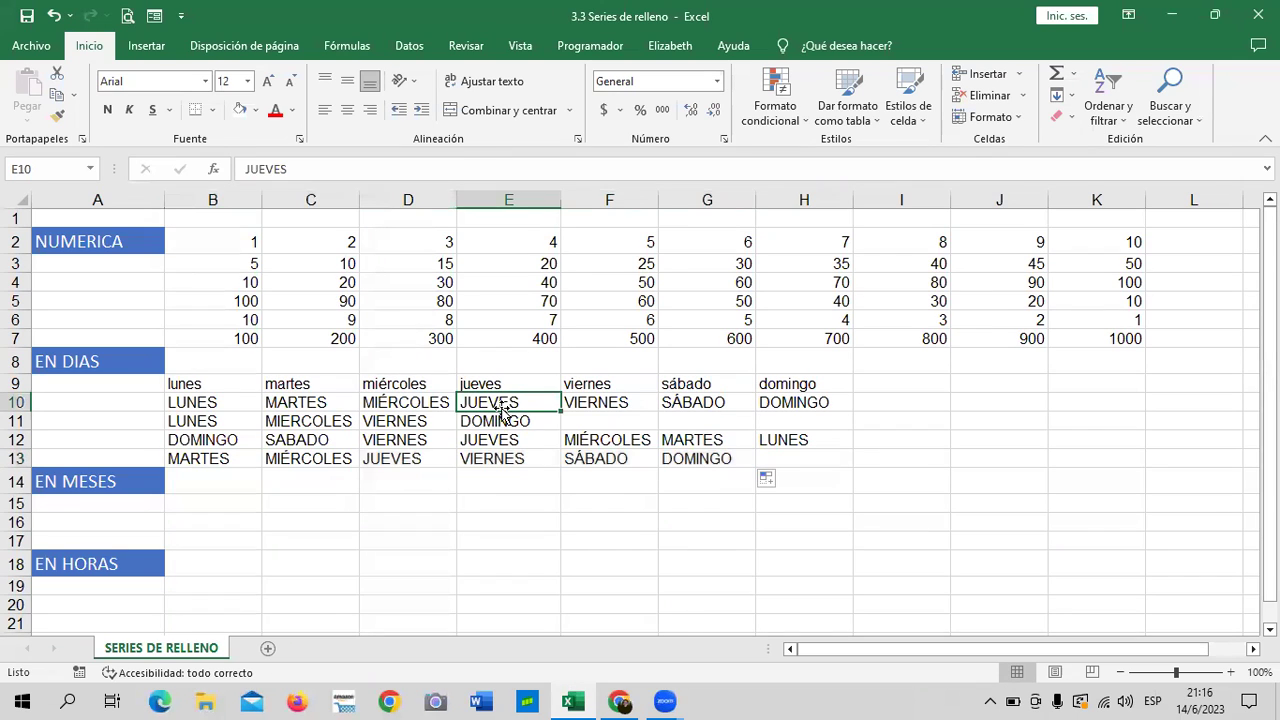
Point out the earlier series starts: lunes in B9 and the numeric series in B2
left_click(233, 387)
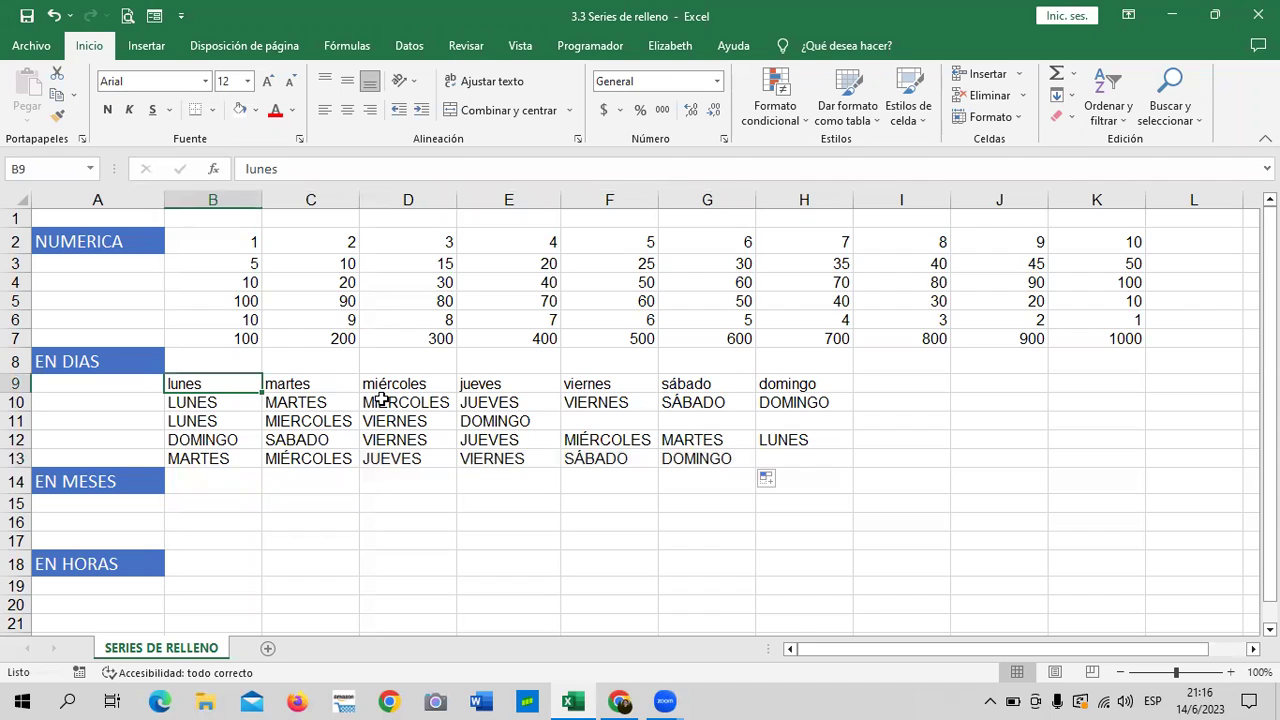
left_click(550, 252)
left_click(230, 241)
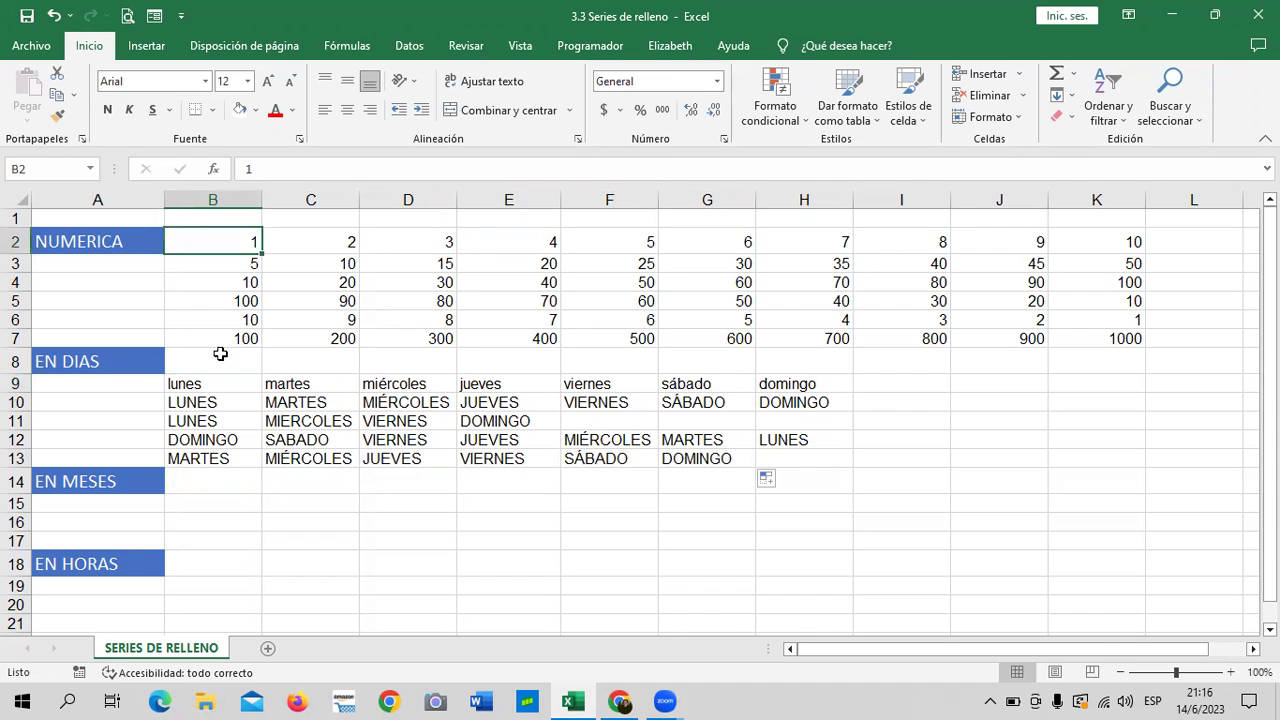
Revert the accidental row-height change and bring up the insert options for row 16
left_click(321, 385)
scroll(129, 443, "down", 1)
left_click_drag(8, 451, 8, 440)
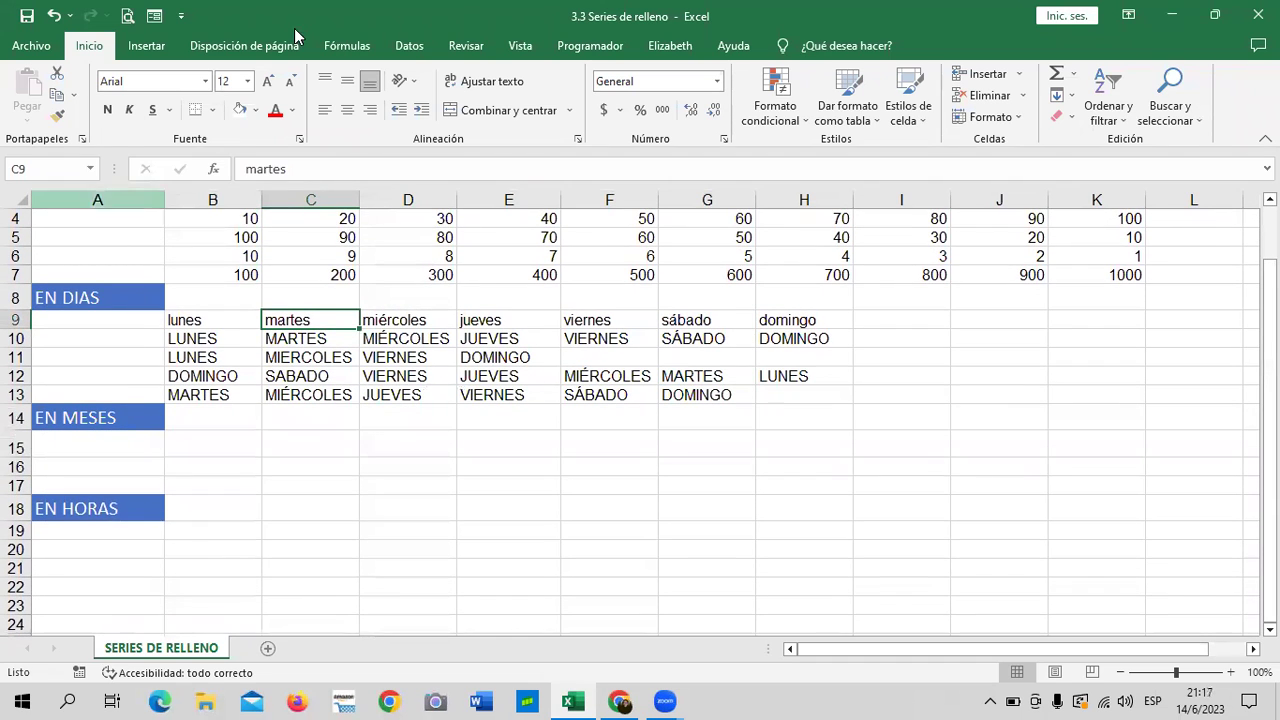
left_click(52, 16)
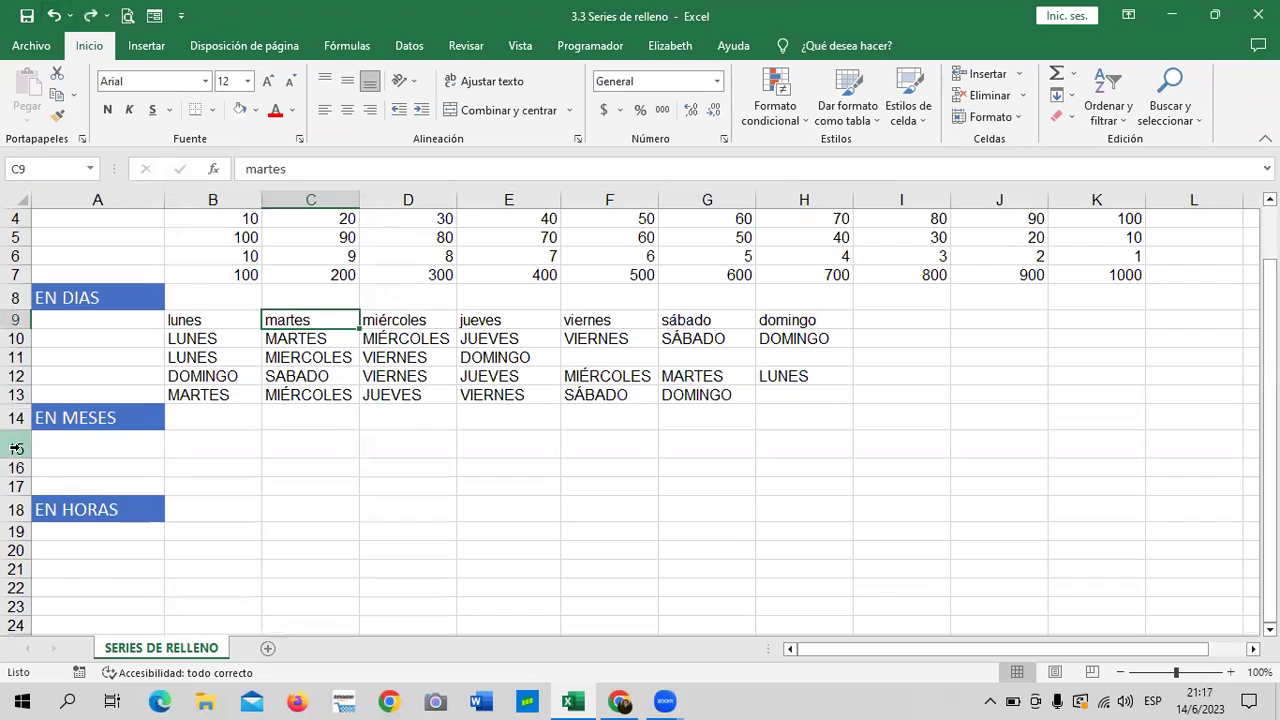
left_click(52, 16)
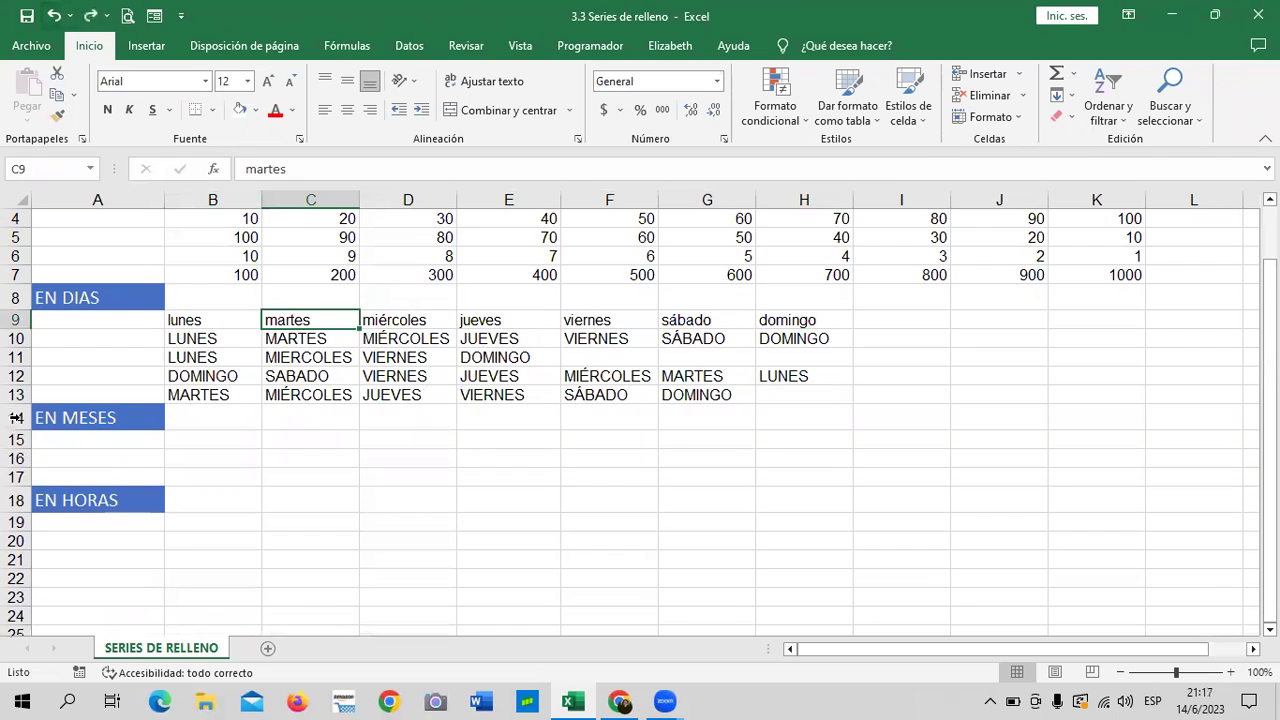
left_click(16, 458)
right_click(16, 458)
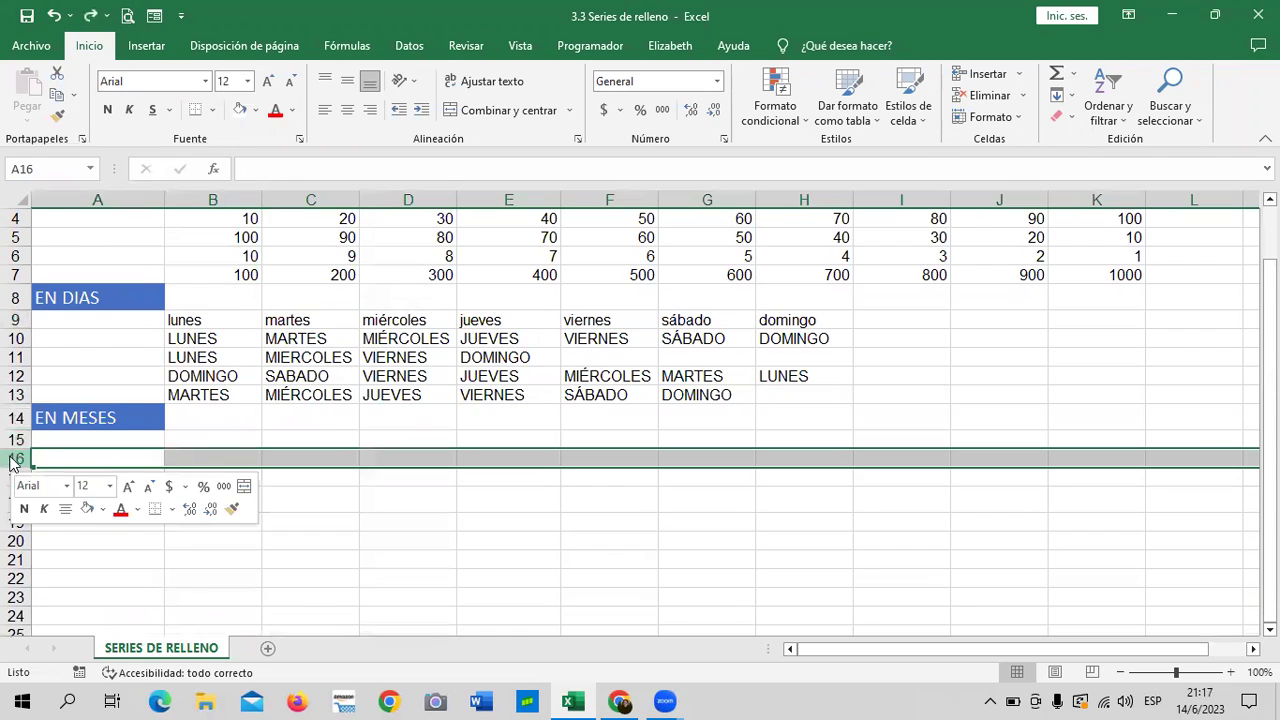
left_click(60, 307)
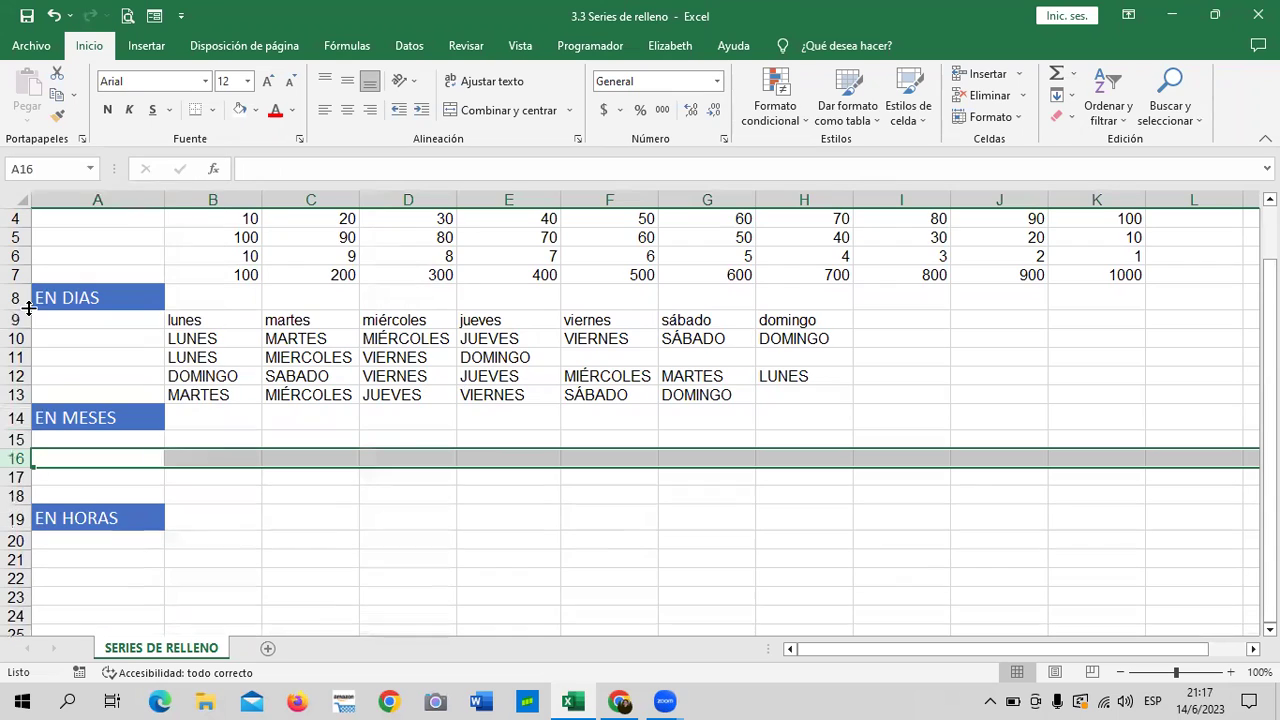
left_click(293, 520)
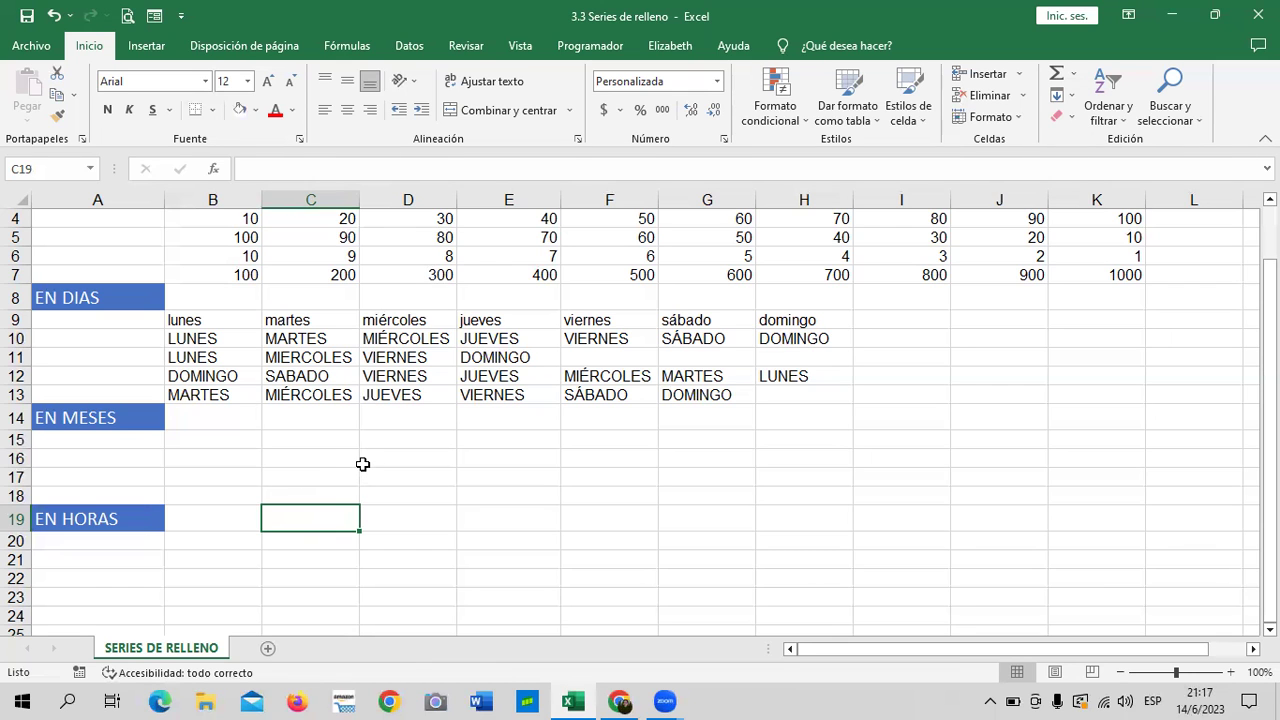
scroll(363, 464, "up", 1)
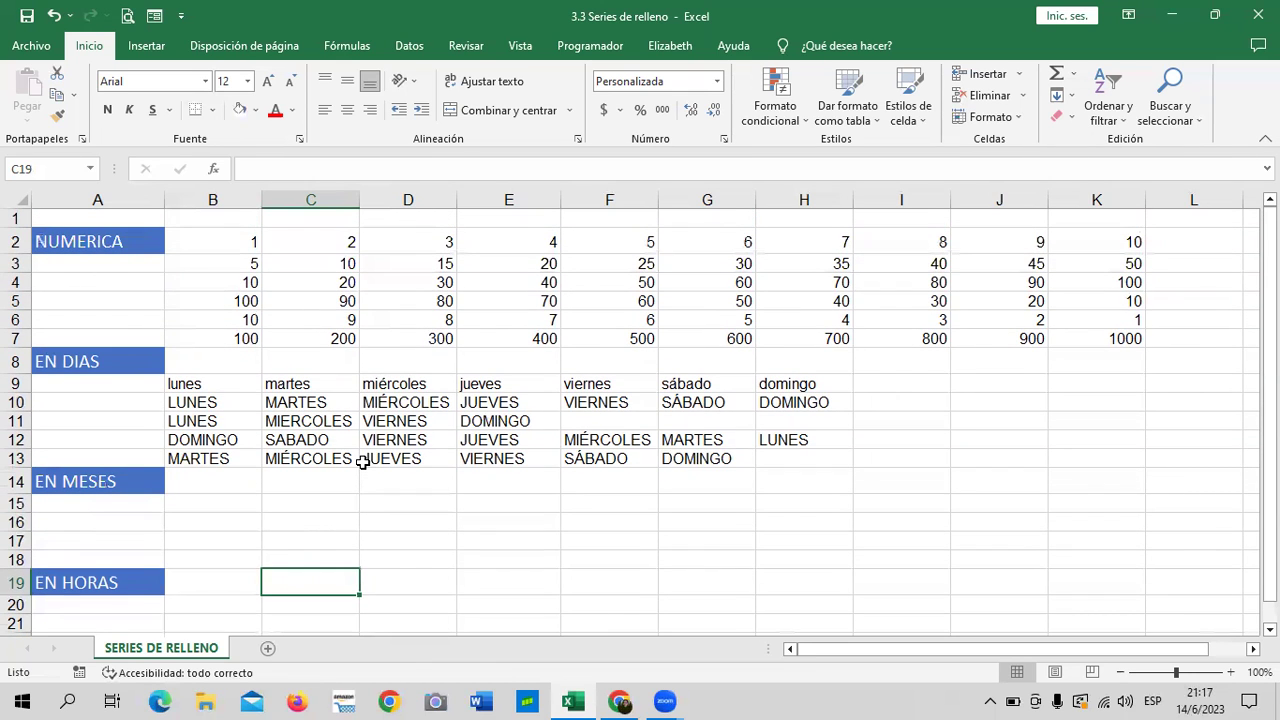
left_click(516, 258)
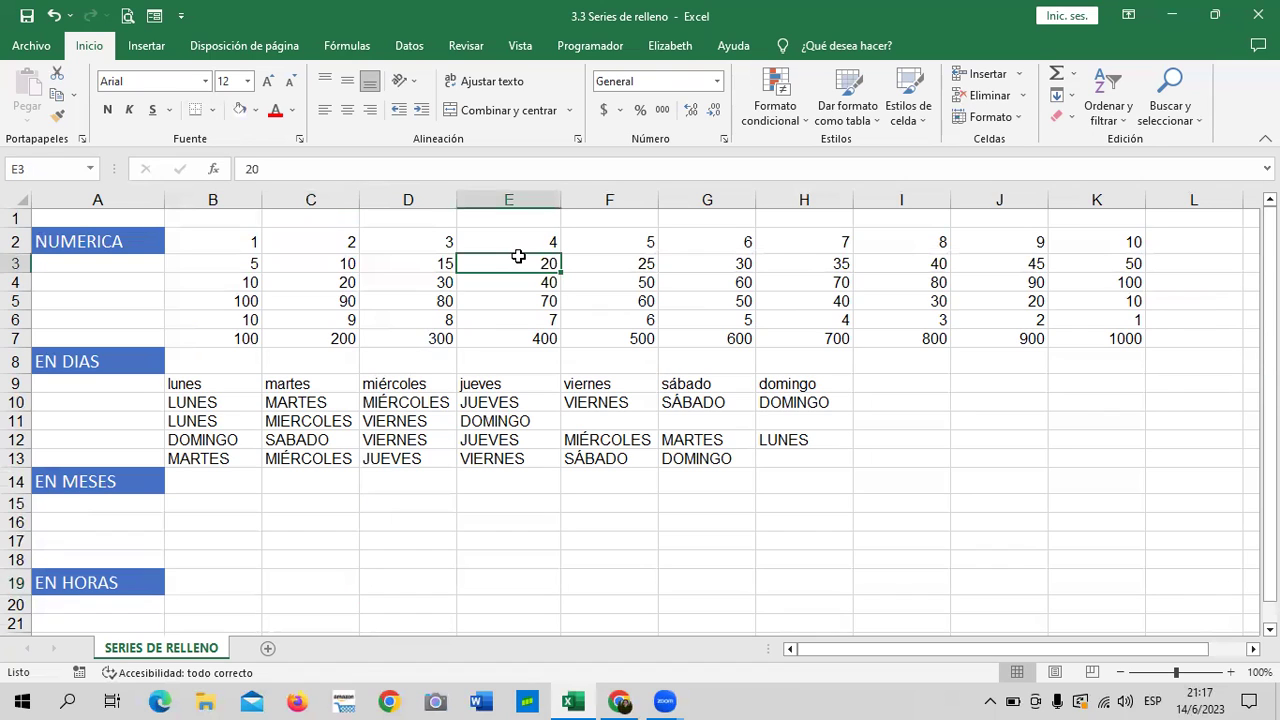
left_click(410, 424)
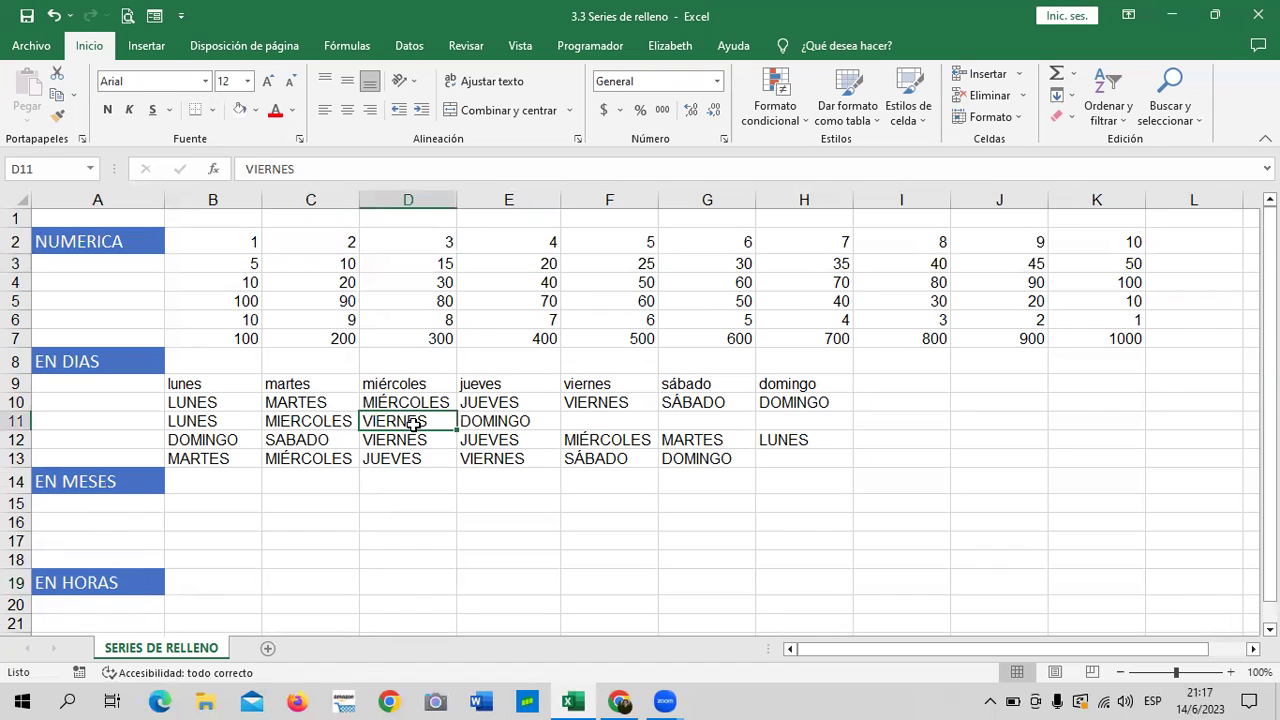
left_click(124, 524)
scroll(123, 520, "down", 1)
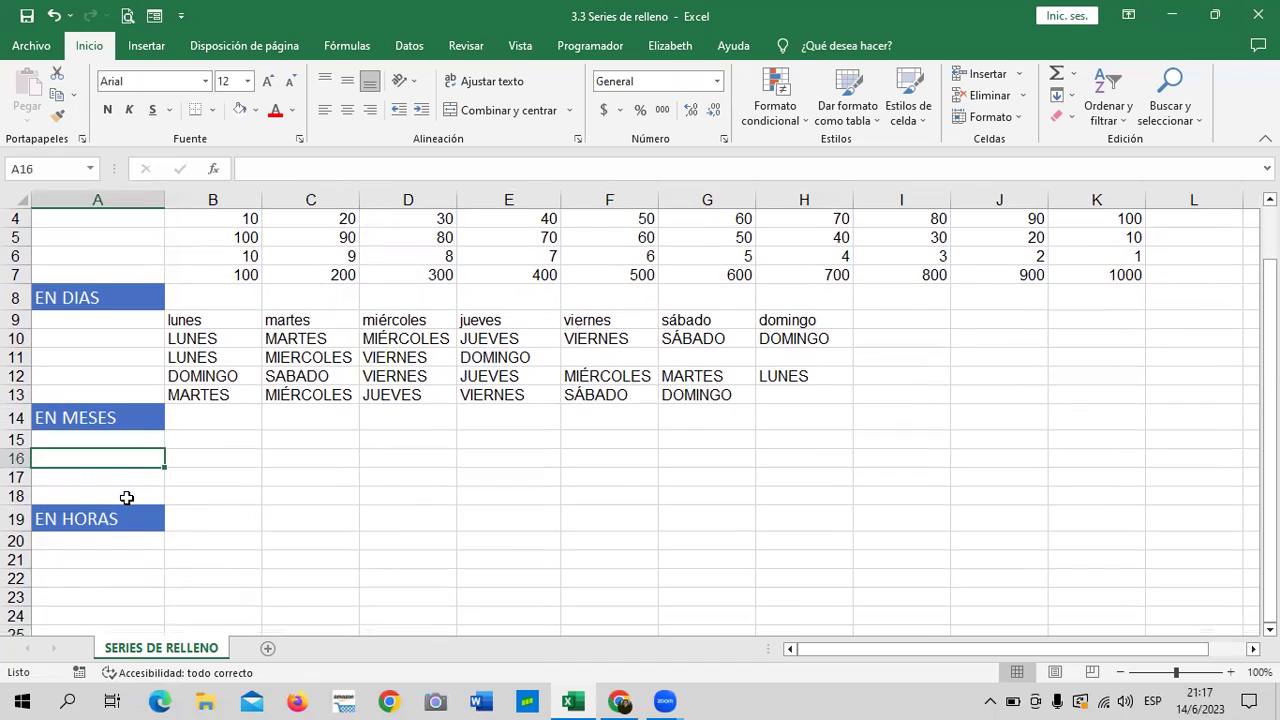
scroll(120, 540, "down", 2)
left_click(203, 401)
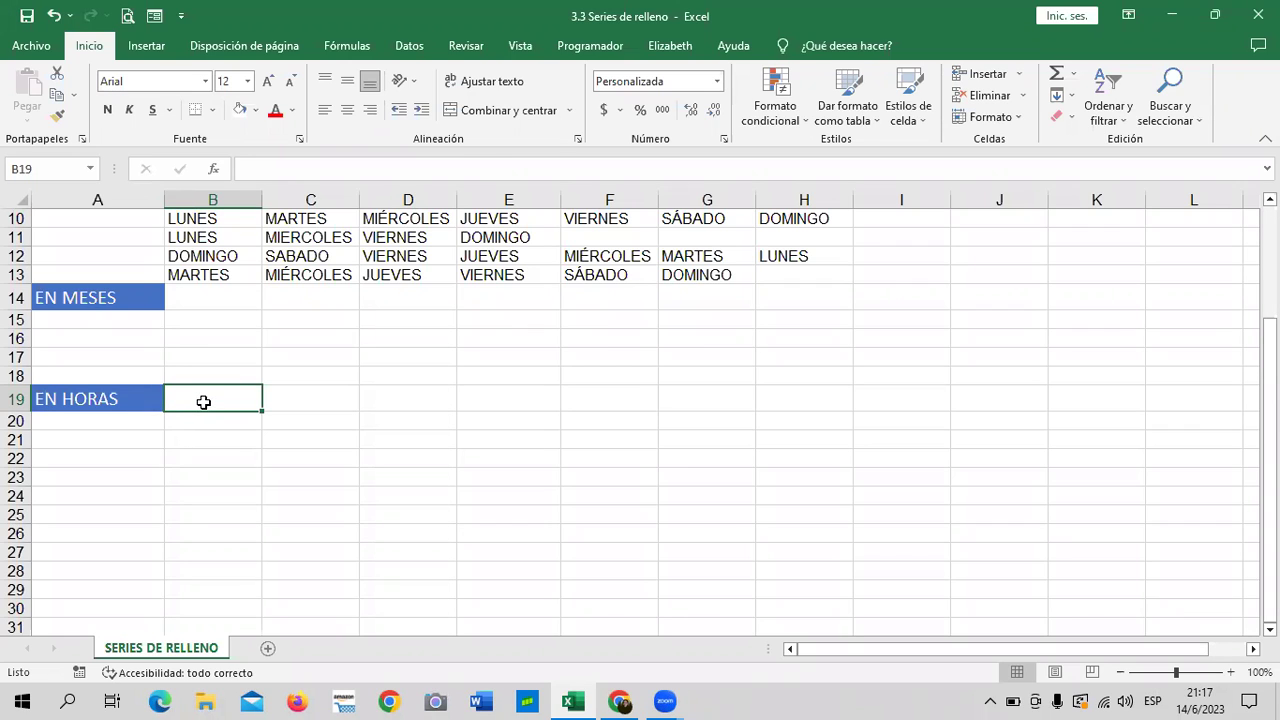
left_click(366, 418)
left_click(246, 398)
scroll(297, 434, "up", 1)
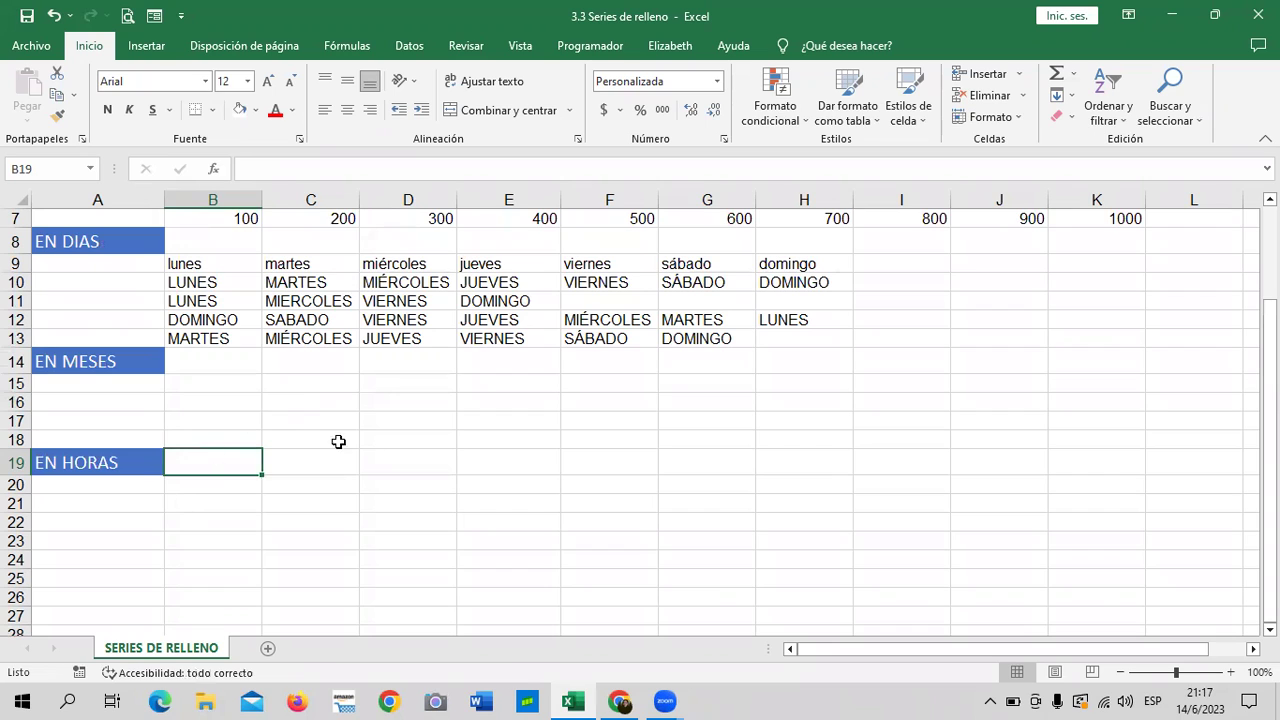
left_click(470, 421)
left_click(210, 393)
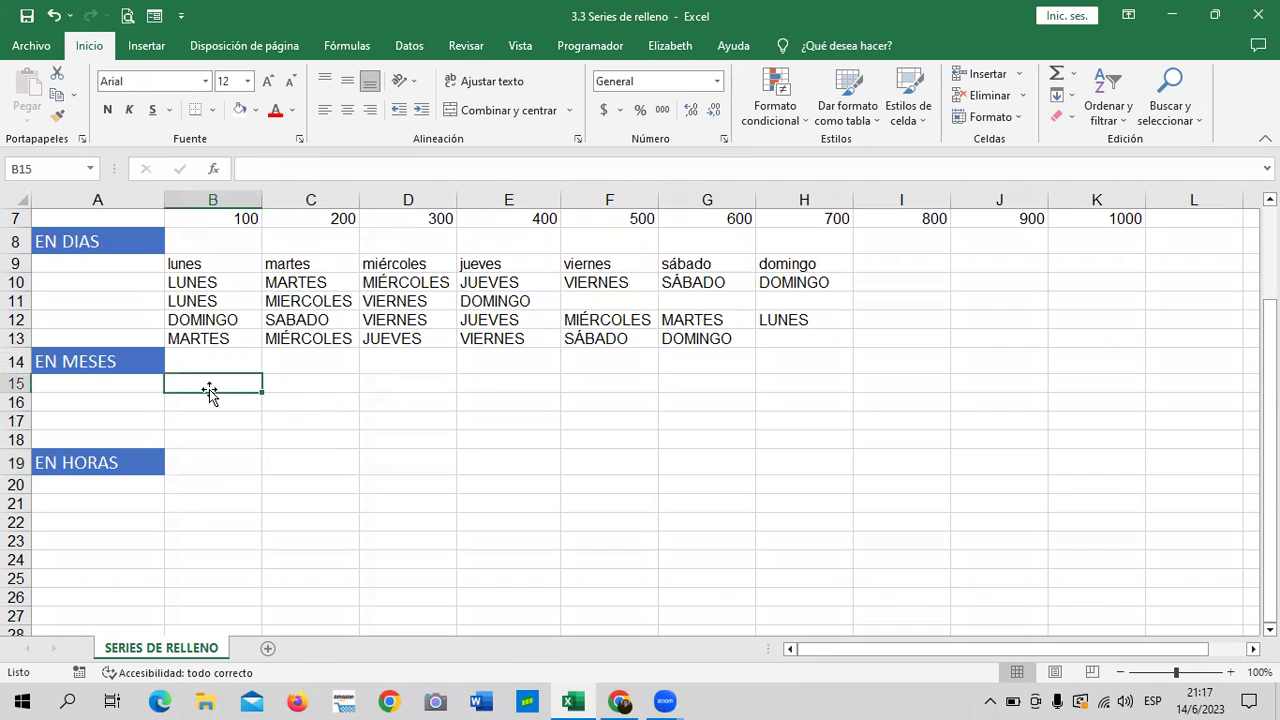
Enter ENERO in B15 and fill the months through DICIEMBRE across B15:M15
type("ENERO")
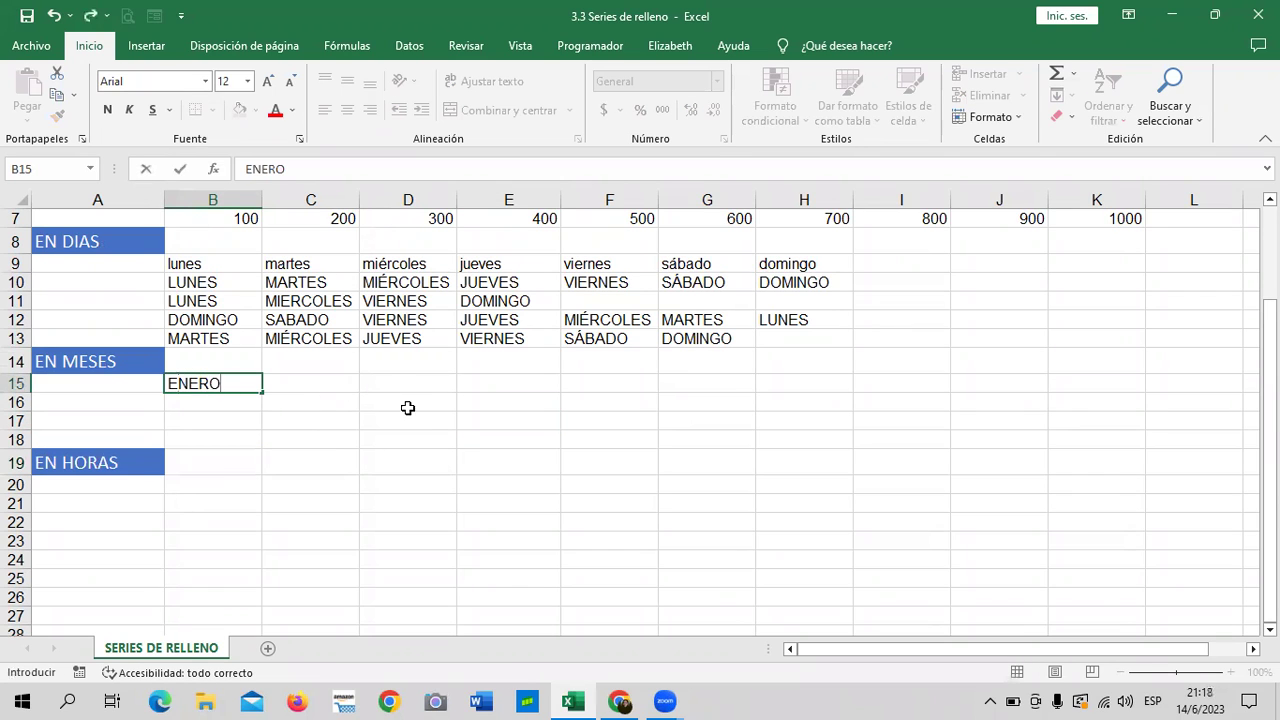
left_click(408, 408)
left_click(239, 381)
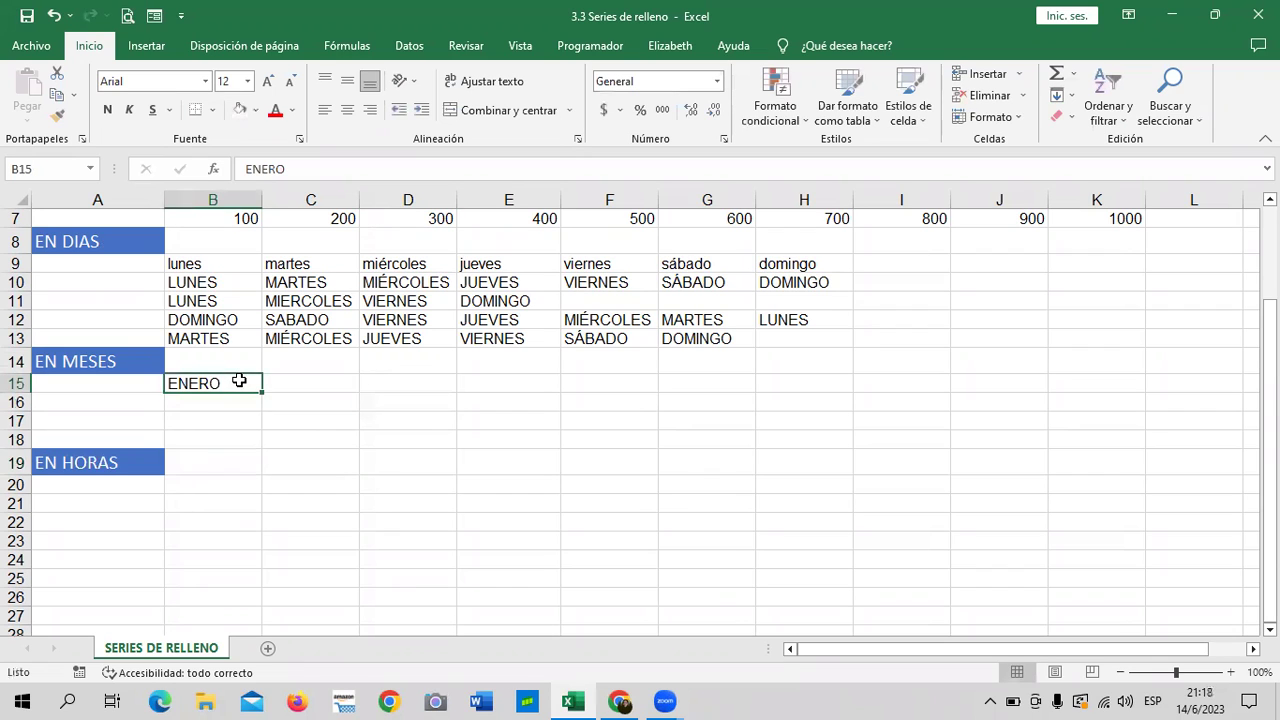
mouse_move(262, 392)
left_mouse_down()
mouse_move(1221, 376)
mouse_move(1030, 400)
left_mouse_up()
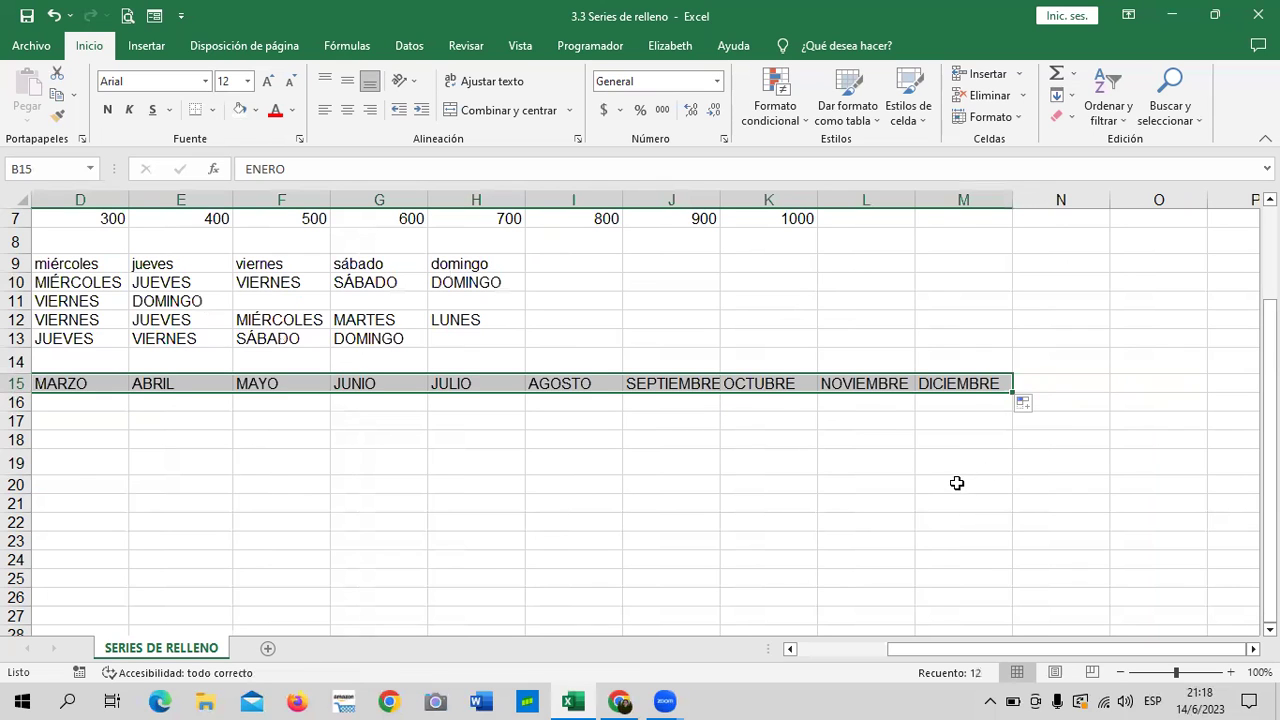
left_click(903, 512)
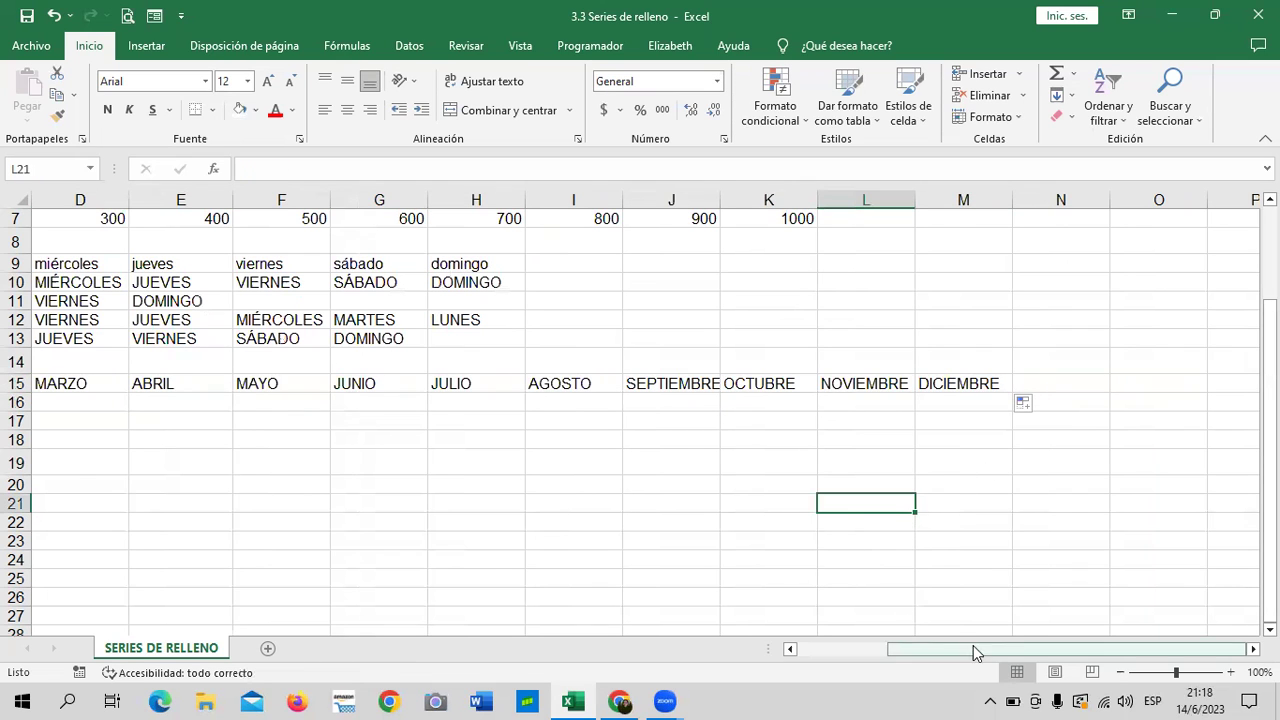
left_click_drag(950, 660, 185, 443)
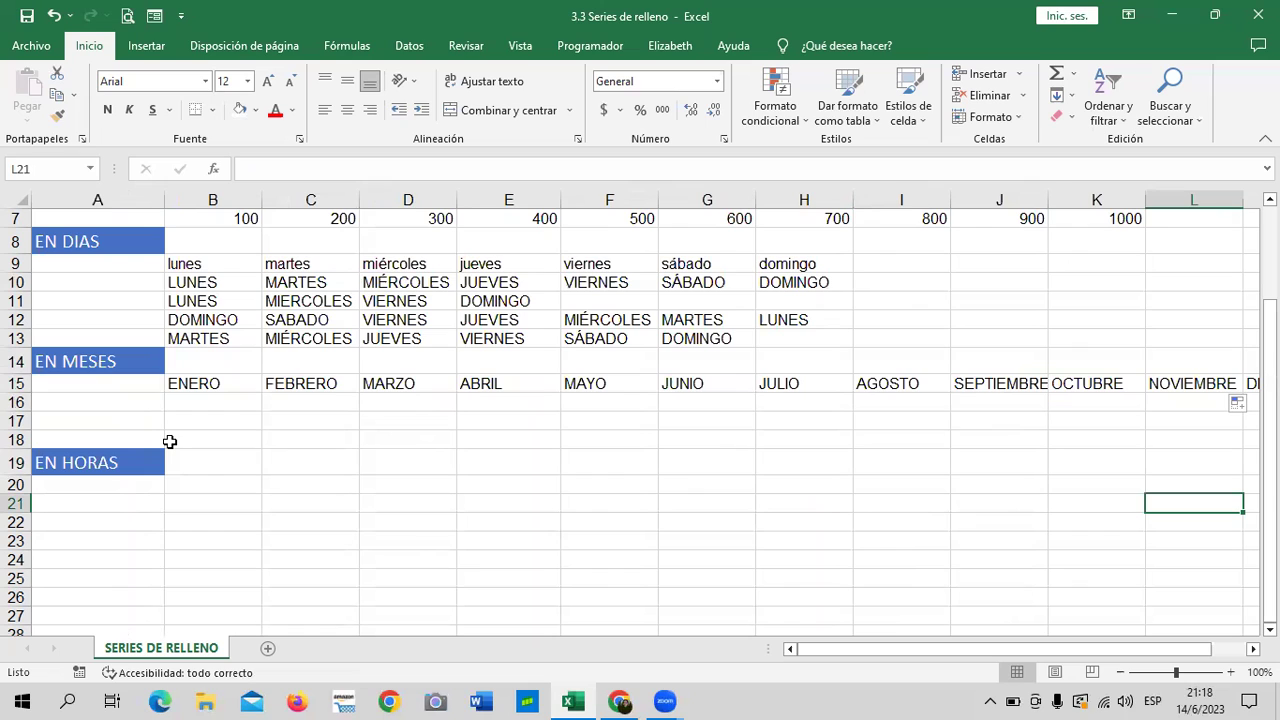
left_click(592, 447)
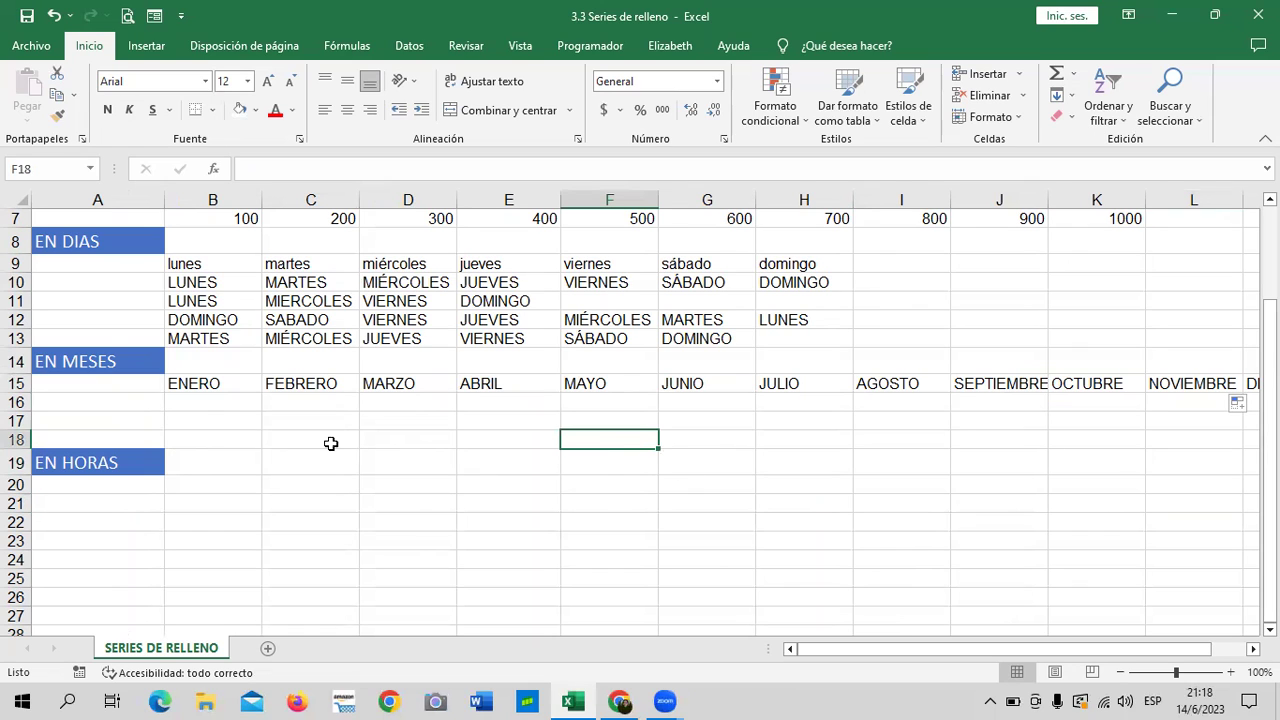
left_click(222, 406)
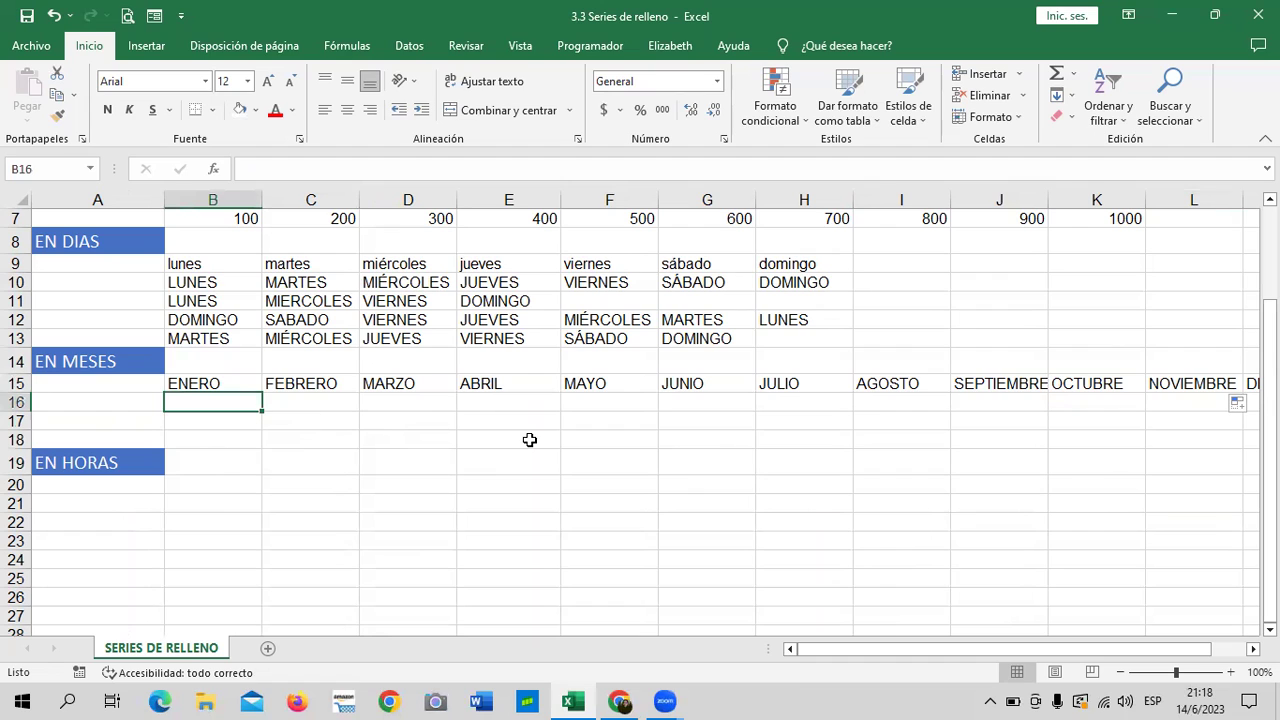
Enter ENERO and MARZO in B16:C16 and extend every other month to NOVIEMBRE in G16
type("E")
key("BackSpace")
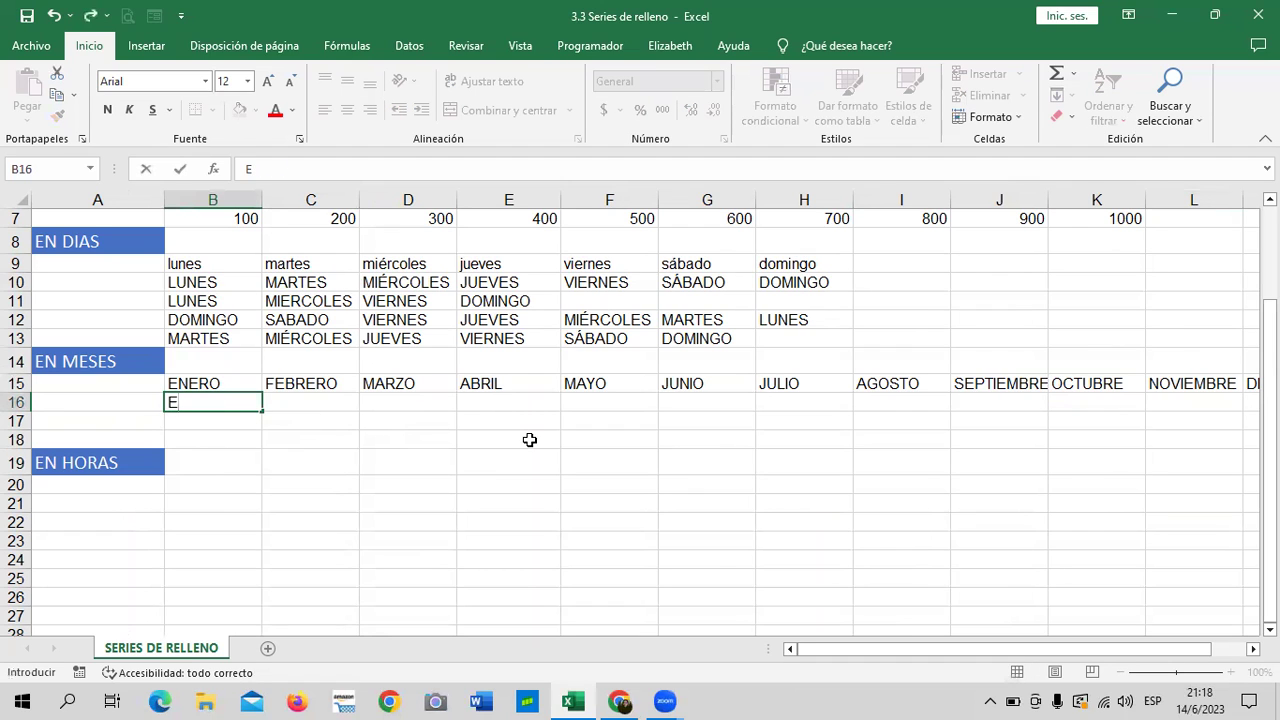
type("NERO")
key("Tab")
type("MARZO")
key("Return")
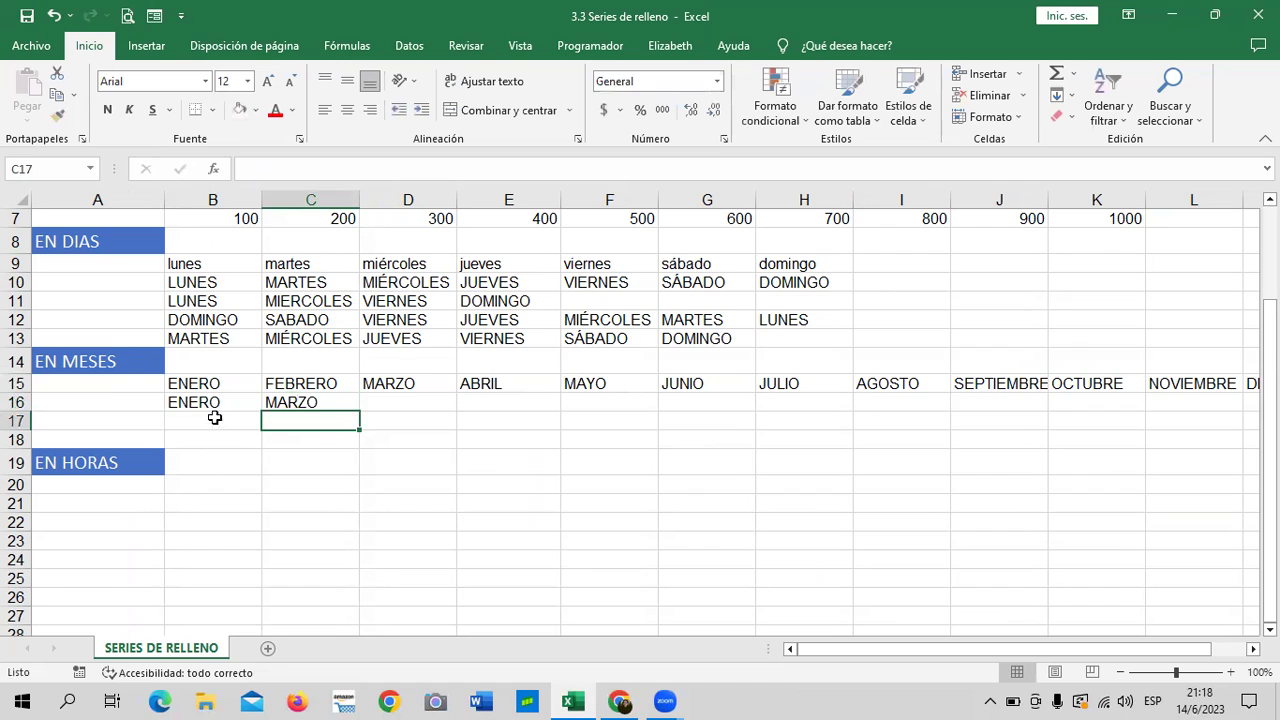
left_click_drag(220, 403, 293, 404)
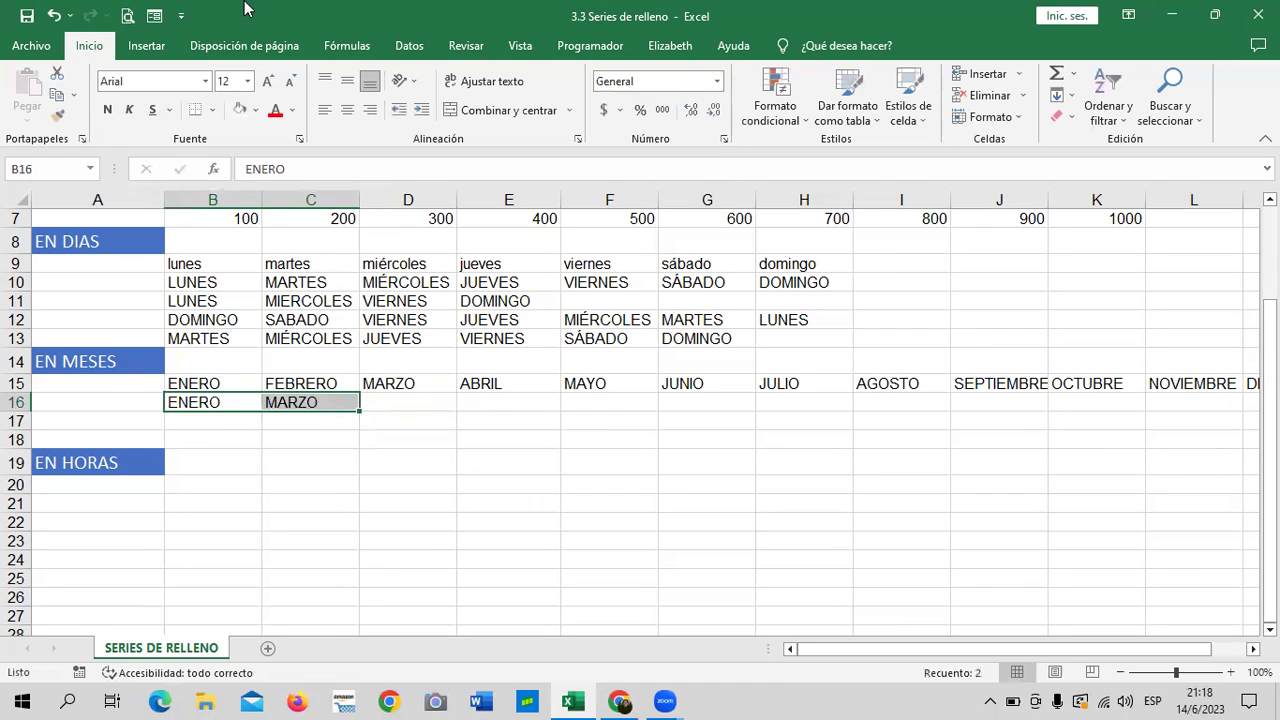
left_click_drag(359, 411, 437, 419)
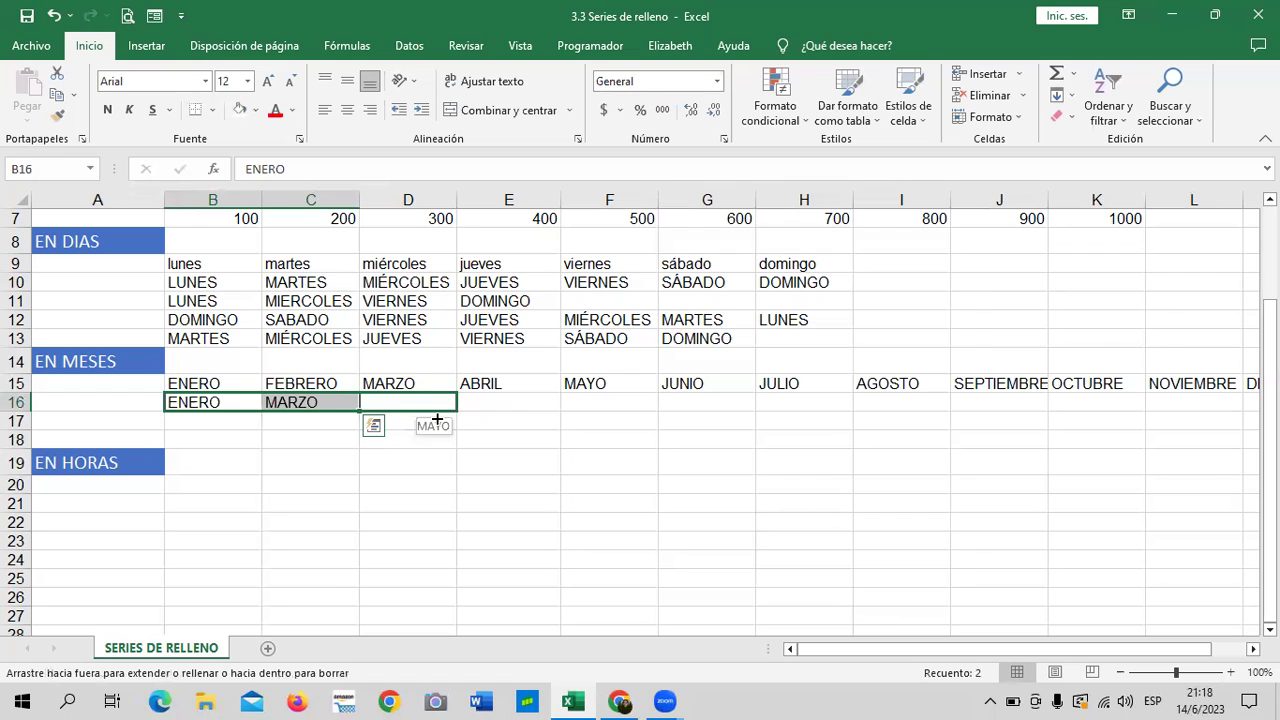
left_click_drag(437, 419, 635, 408)
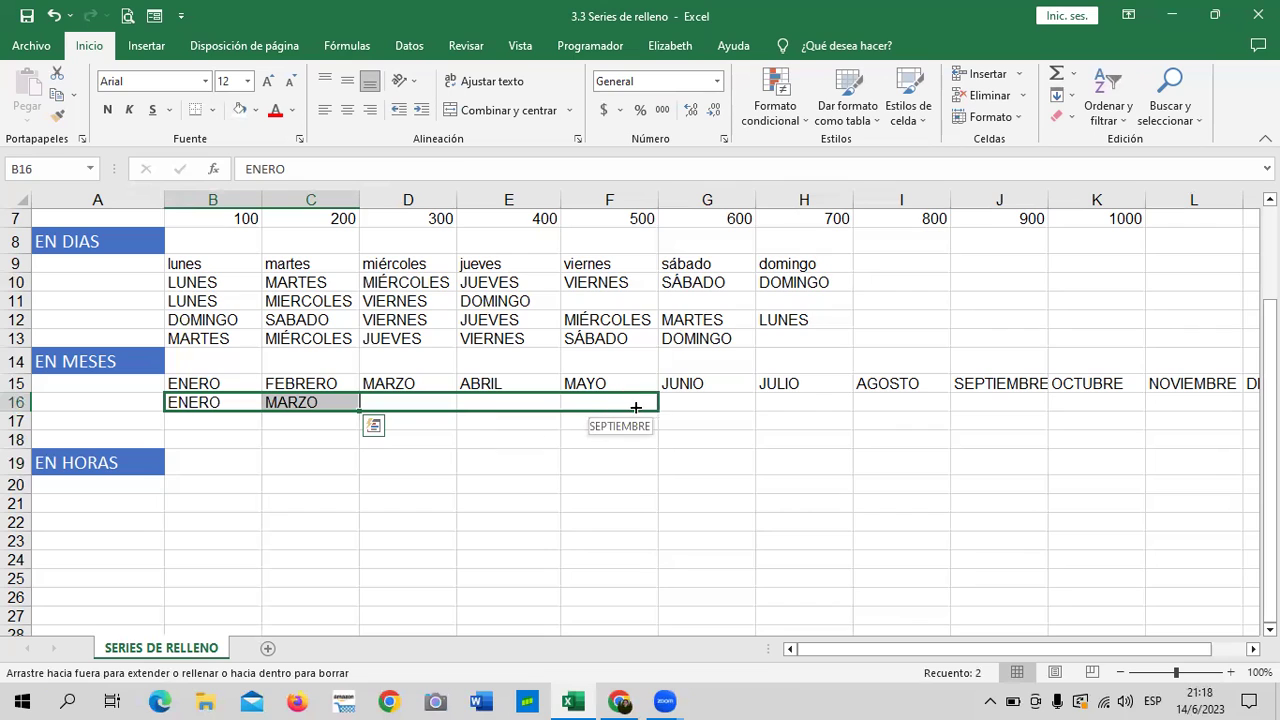
mouse_move(635, 408)
left_mouse_down()
mouse_move(821, 407)
mouse_move(745, 407)
left_mouse_up()
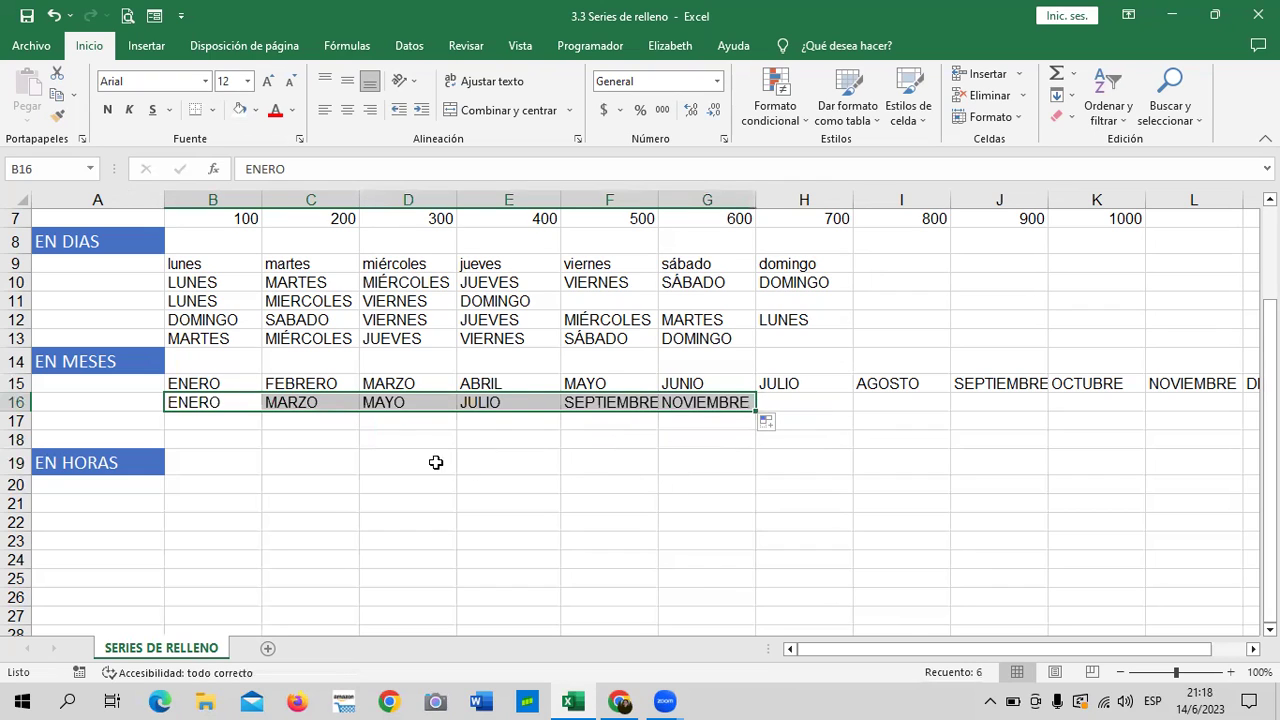
left_click(687, 501)
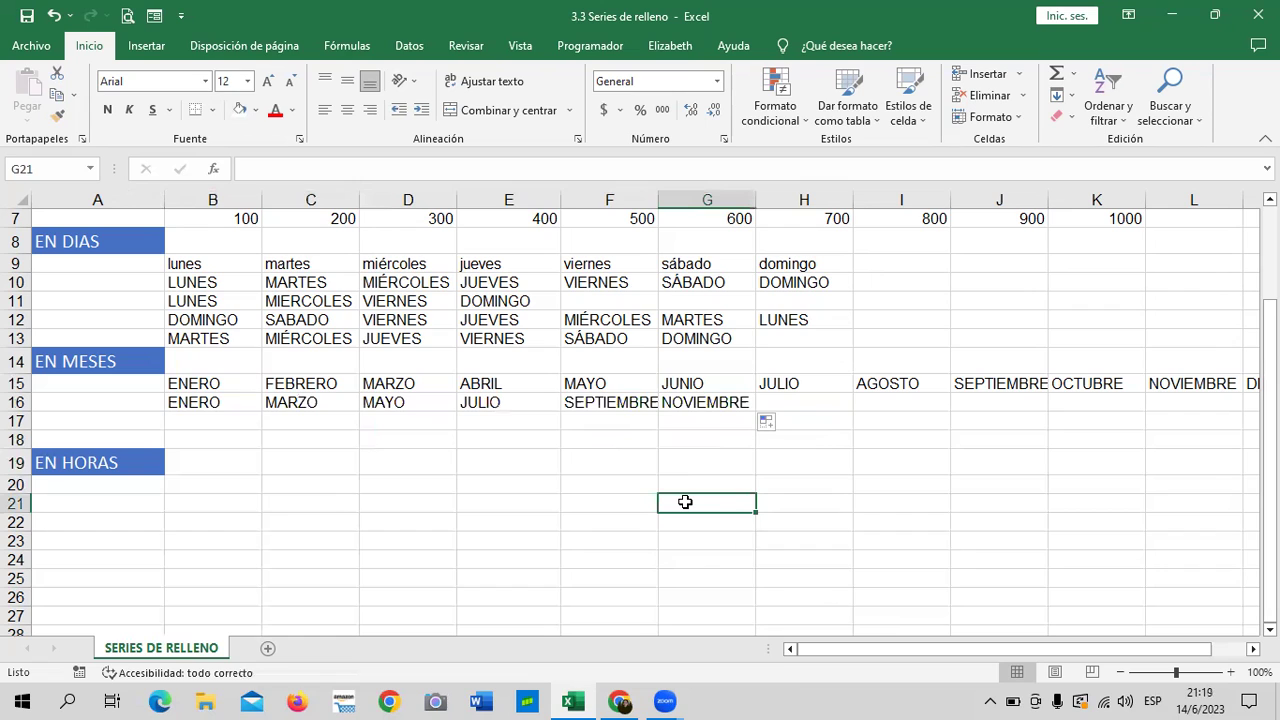
Enter DICIEMBRE in B17 and NOVIEMBRE in C17
left_click(211, 427)
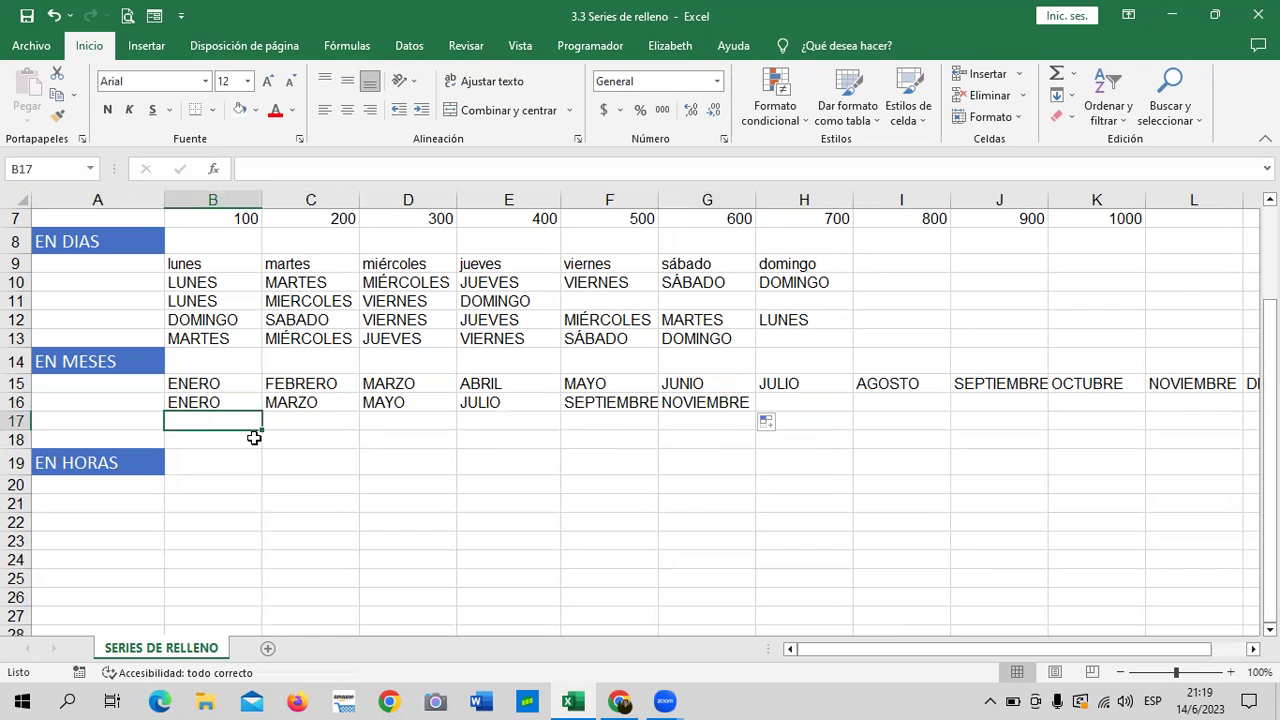
type("DIEMBRE")
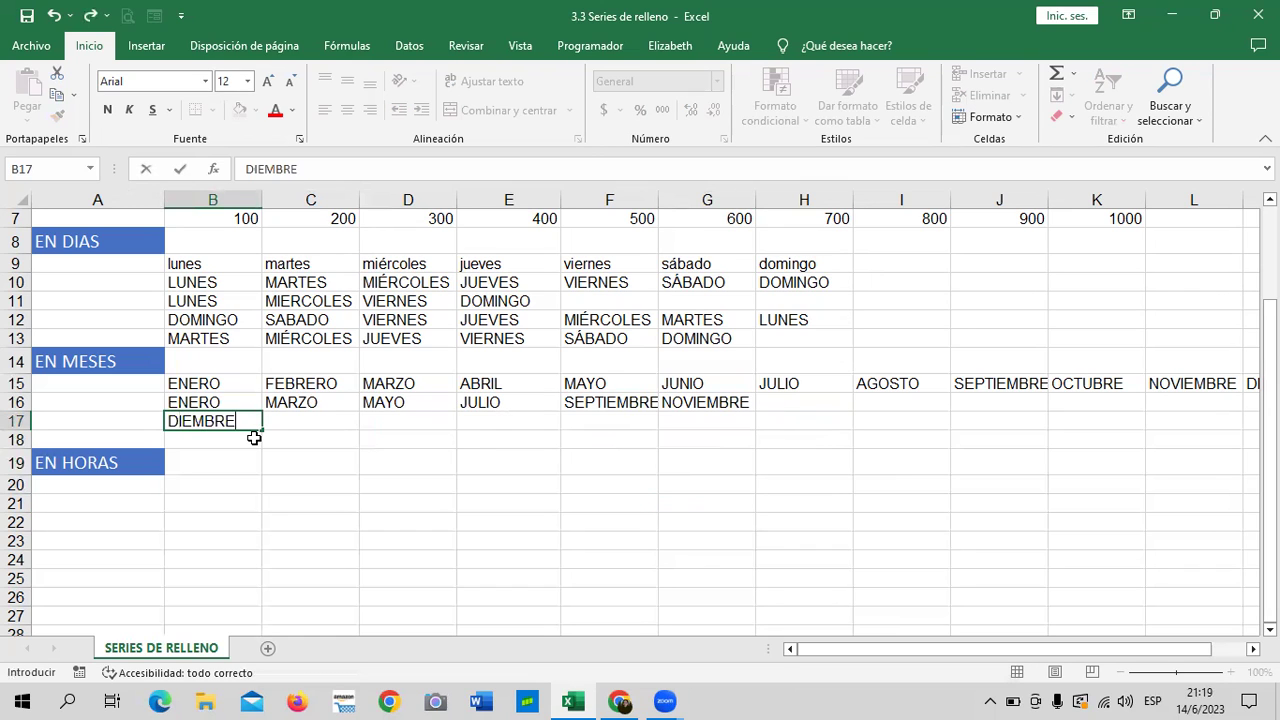
key("BackSpace")
key("BackSpace")
key("BackSpace")
key("BackSpace")
key("BackSpace")
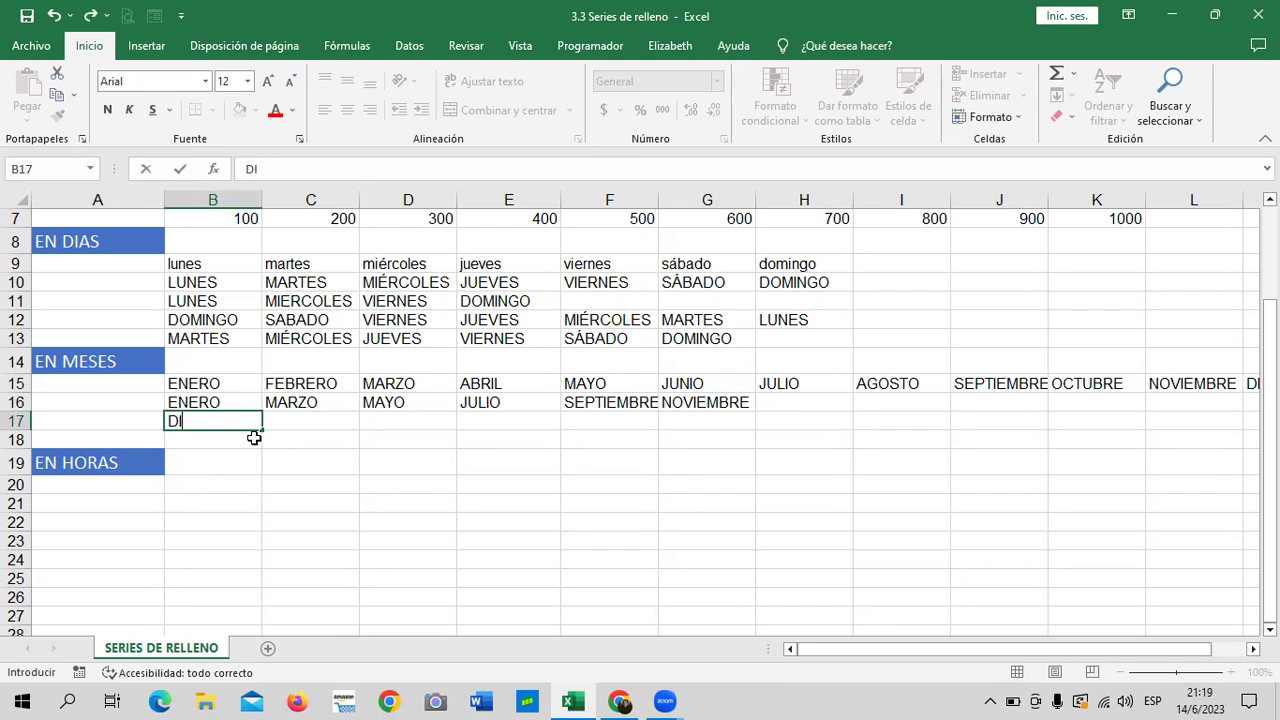
type("CIEMBRE")
key("Tab")
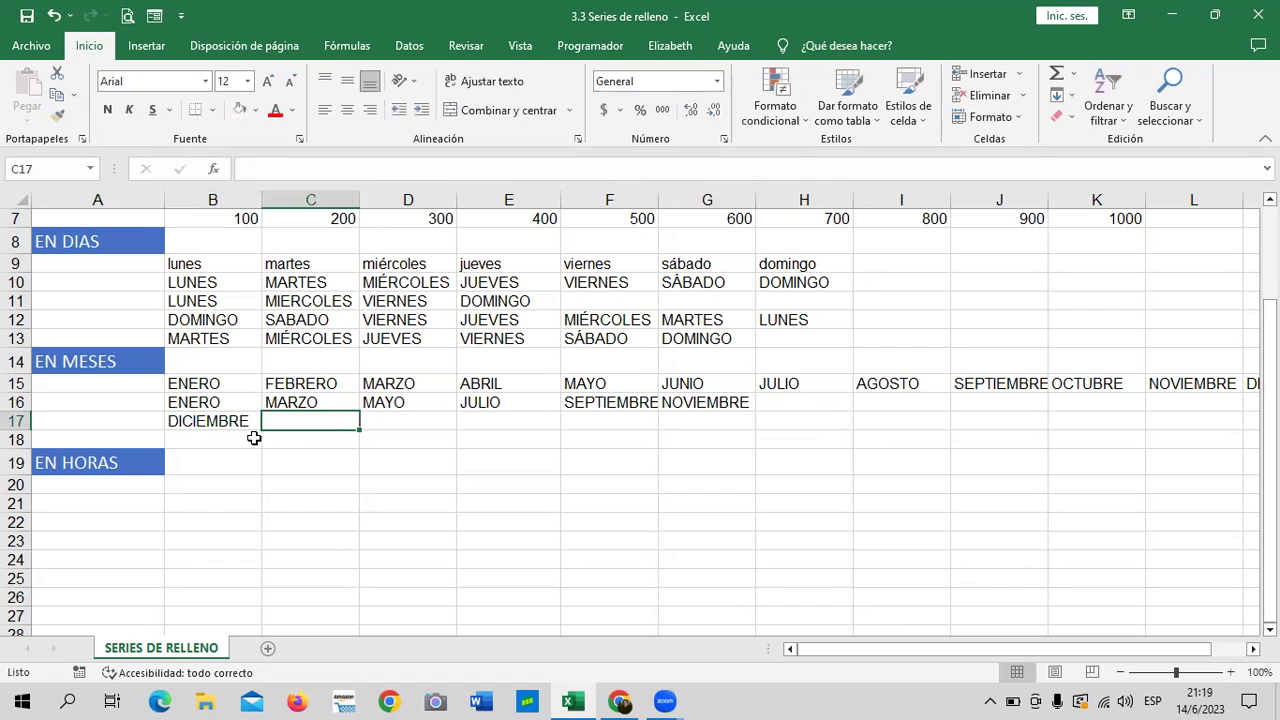
type("NOVIEMBRE")
key("Tab")
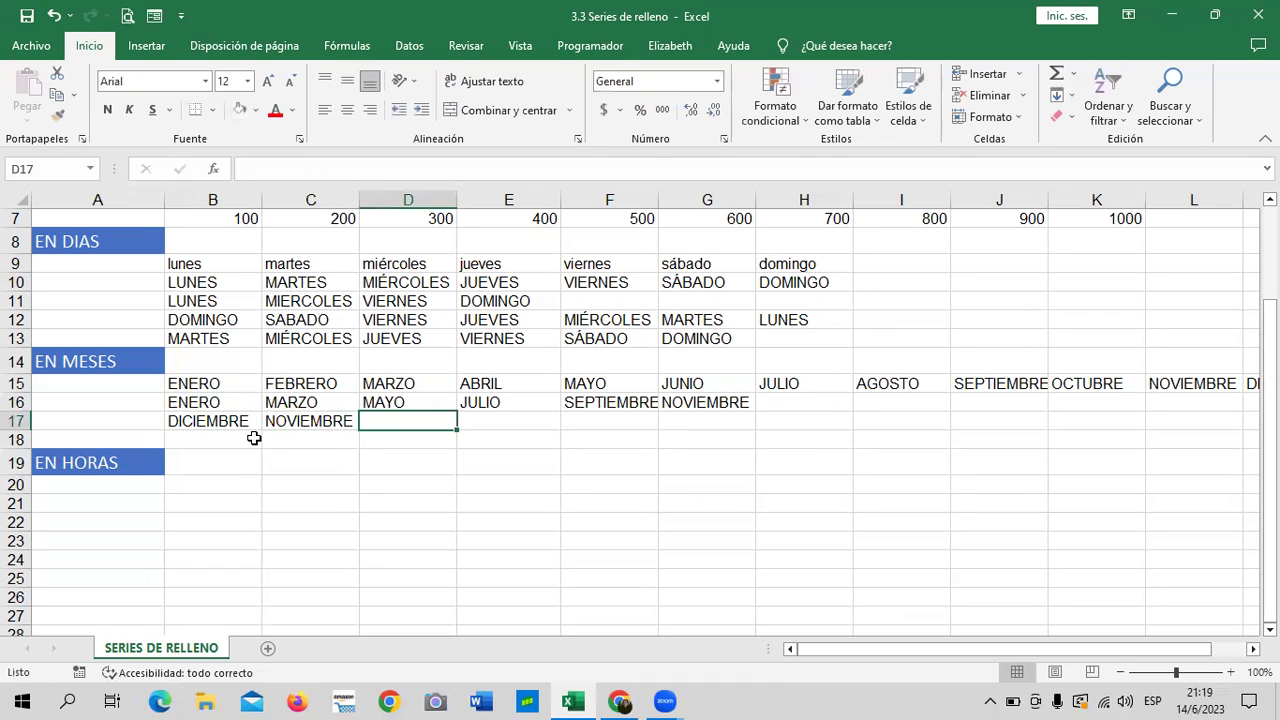
left_click(300, 482)
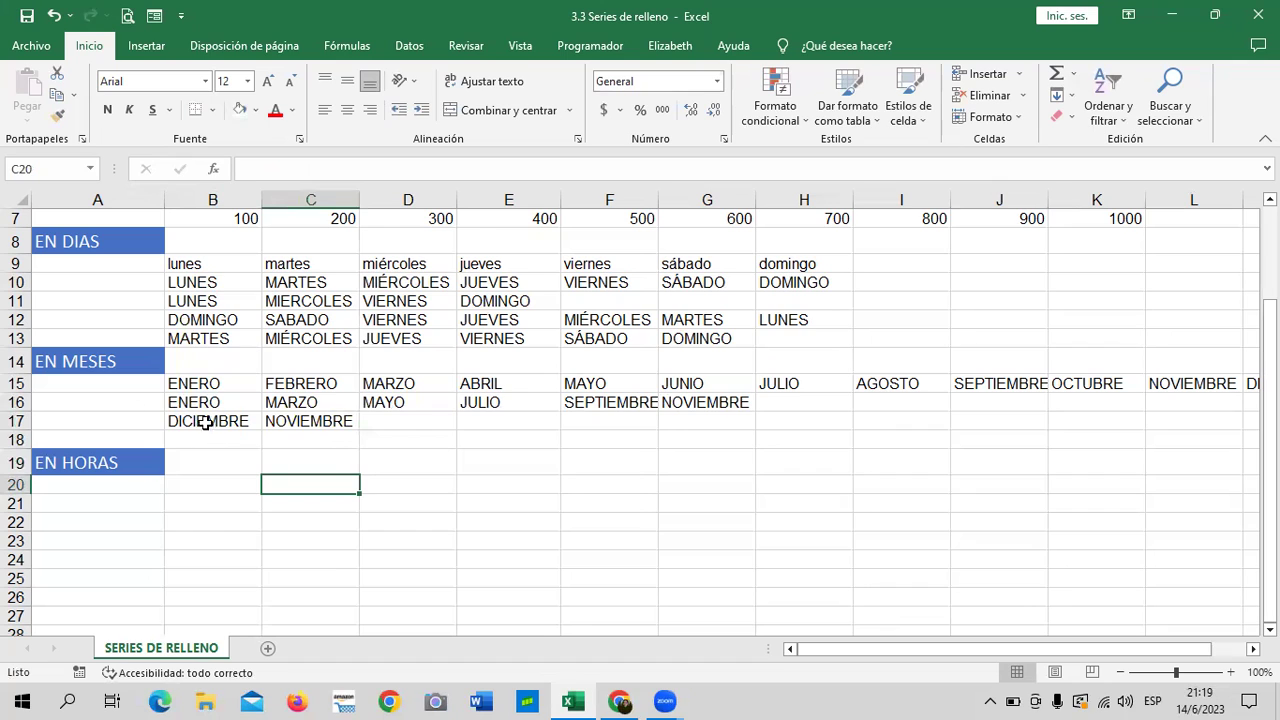
Fill the descending months from that pair across B17:M17 down to ENERO
left_click_drag(210, 421, 320, 422)
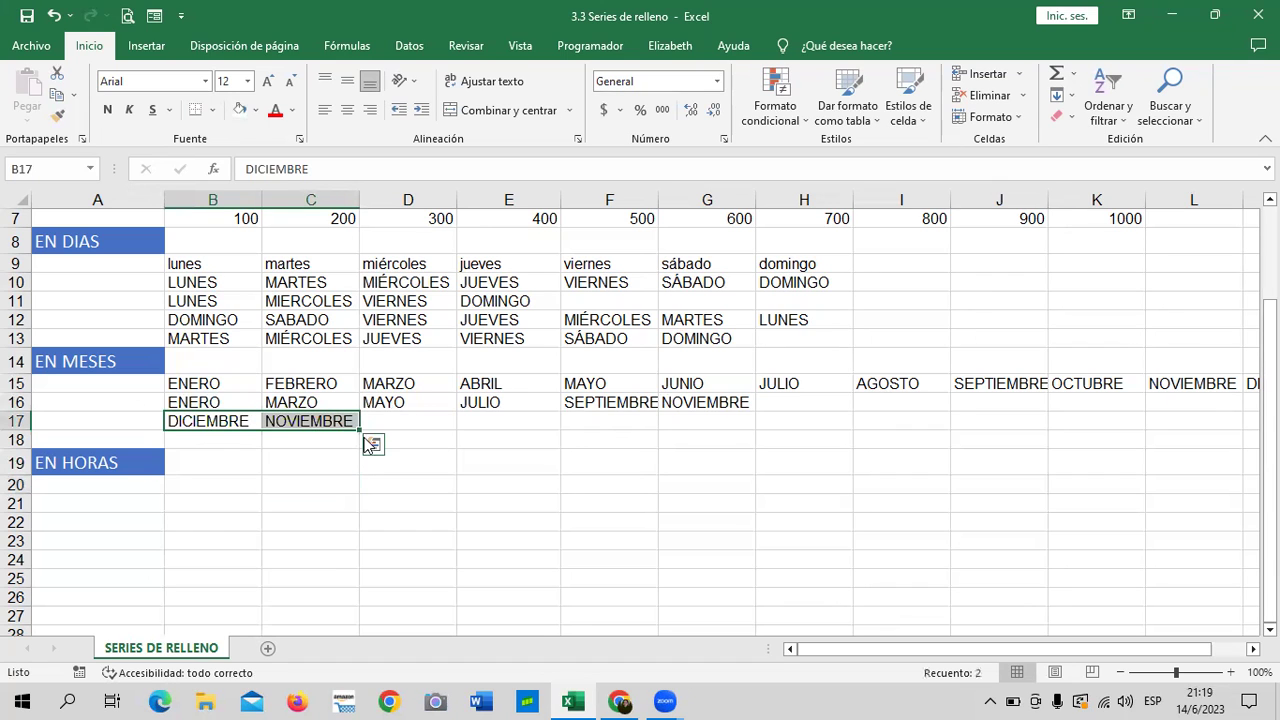
mouse_move(358, 429)
left_mouse_down()
mouse_move(1247, 428)
mouse_move(1050, 428)
mouse_move(1075, 421)
left_mouse_up()
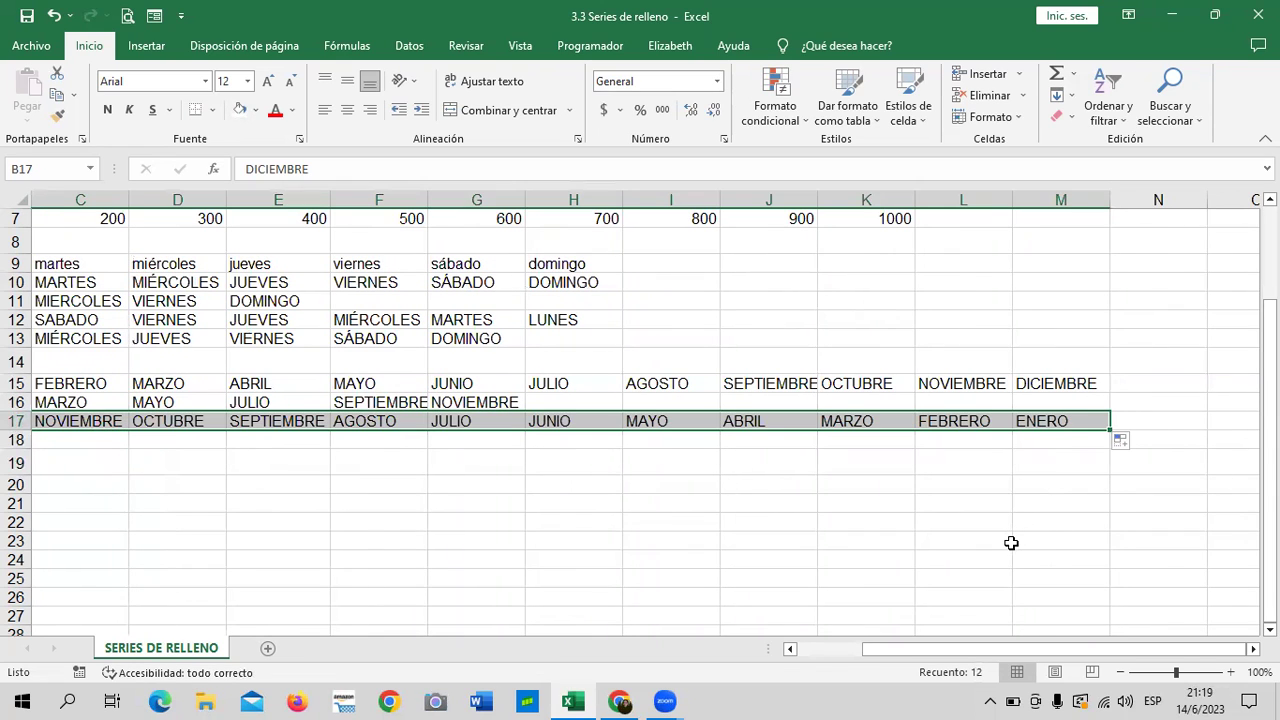
left_click_drag(886, 649, 860, 650)
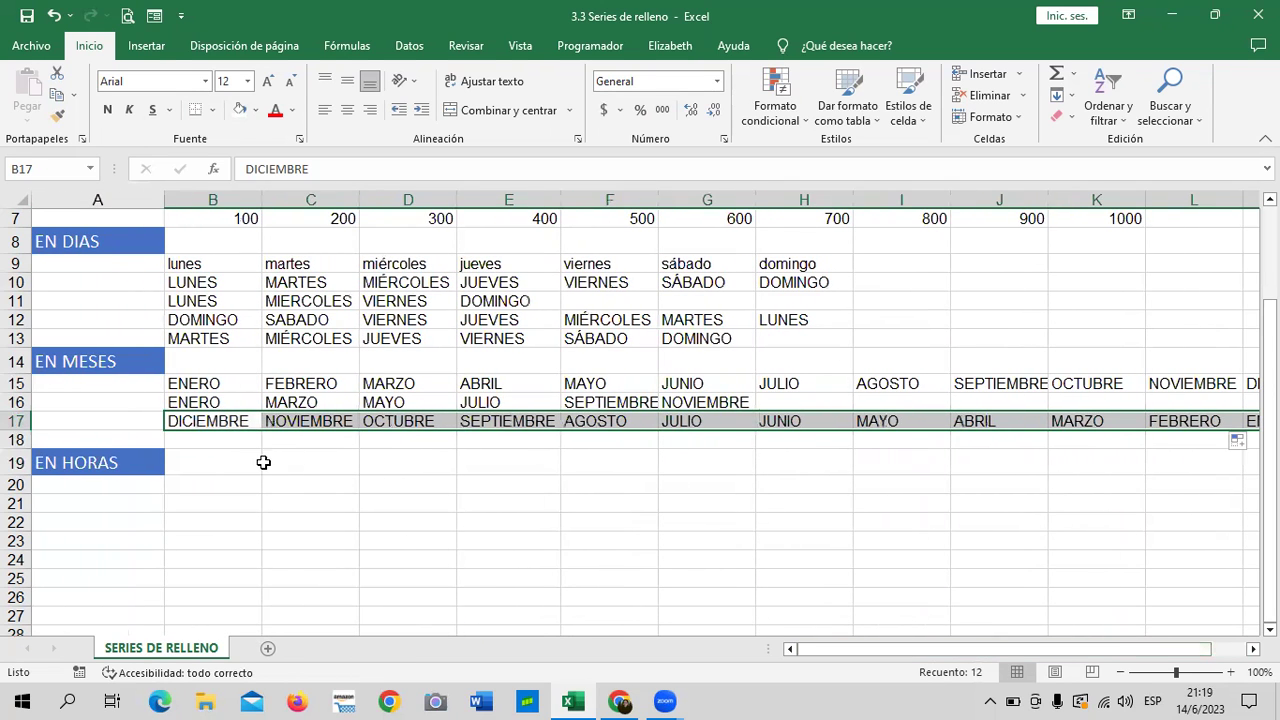
left_click(350, 480)
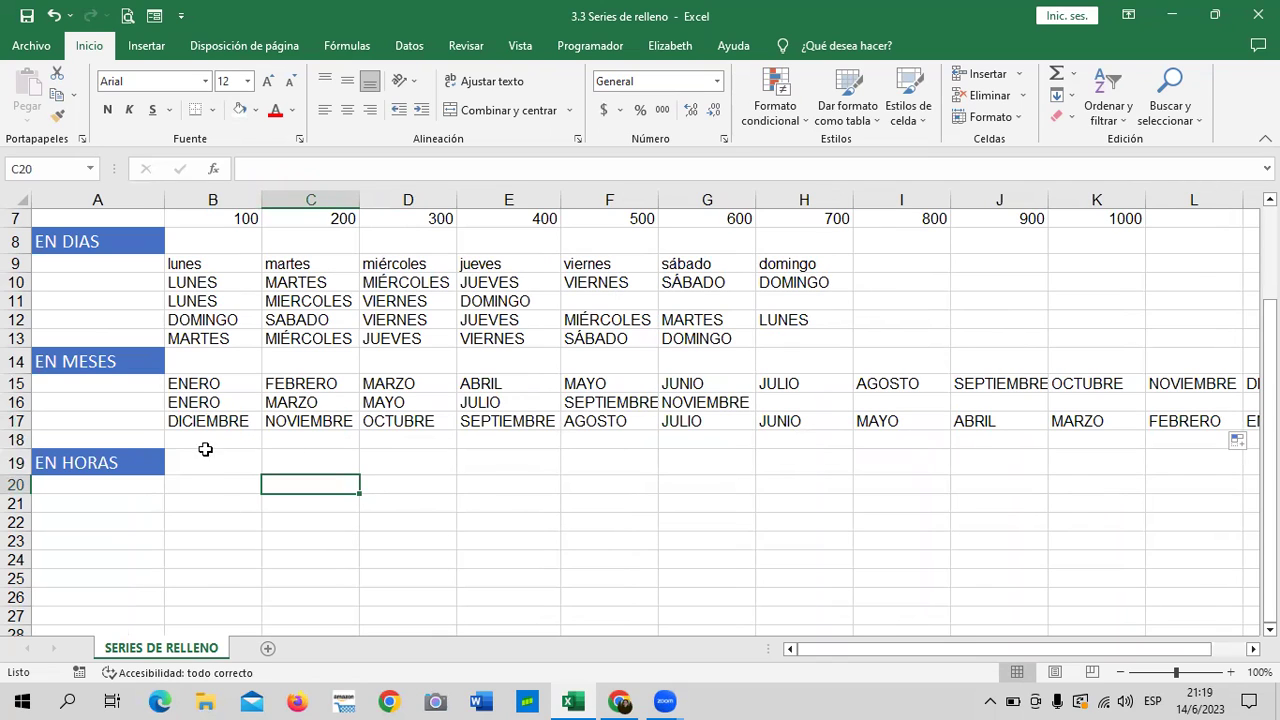
Review the starting entries in rows 16 and 17, reselecting the DICIEMBRE–NOVIEMBRE pair
left_click(230, 421)
left_click(282, 421)
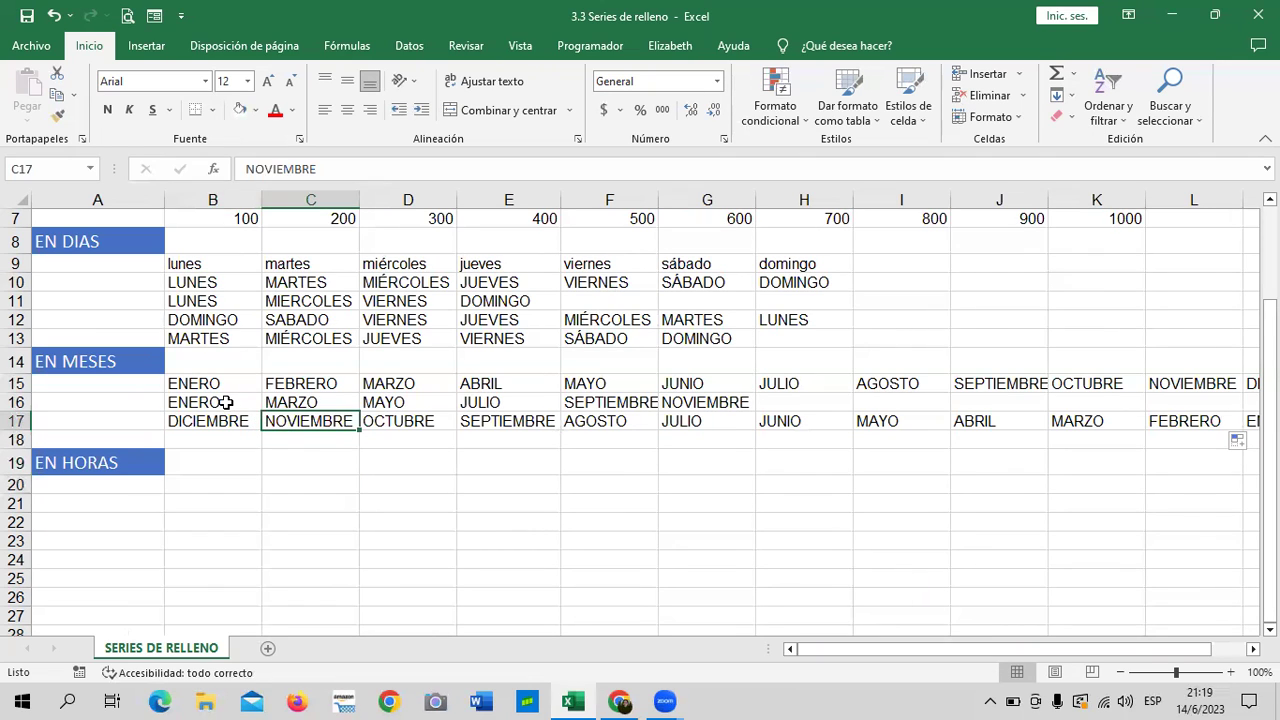
left_click(229, 402)
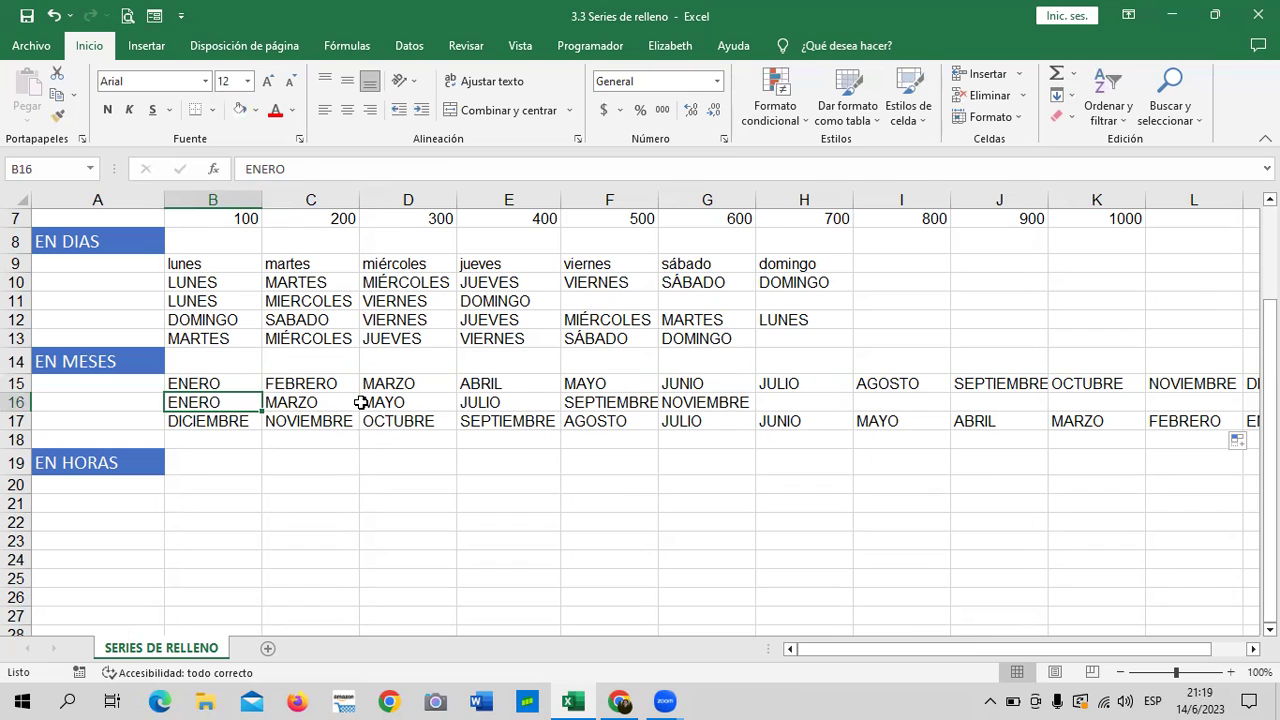
left_click(245, 421)
left_click(278, 421)
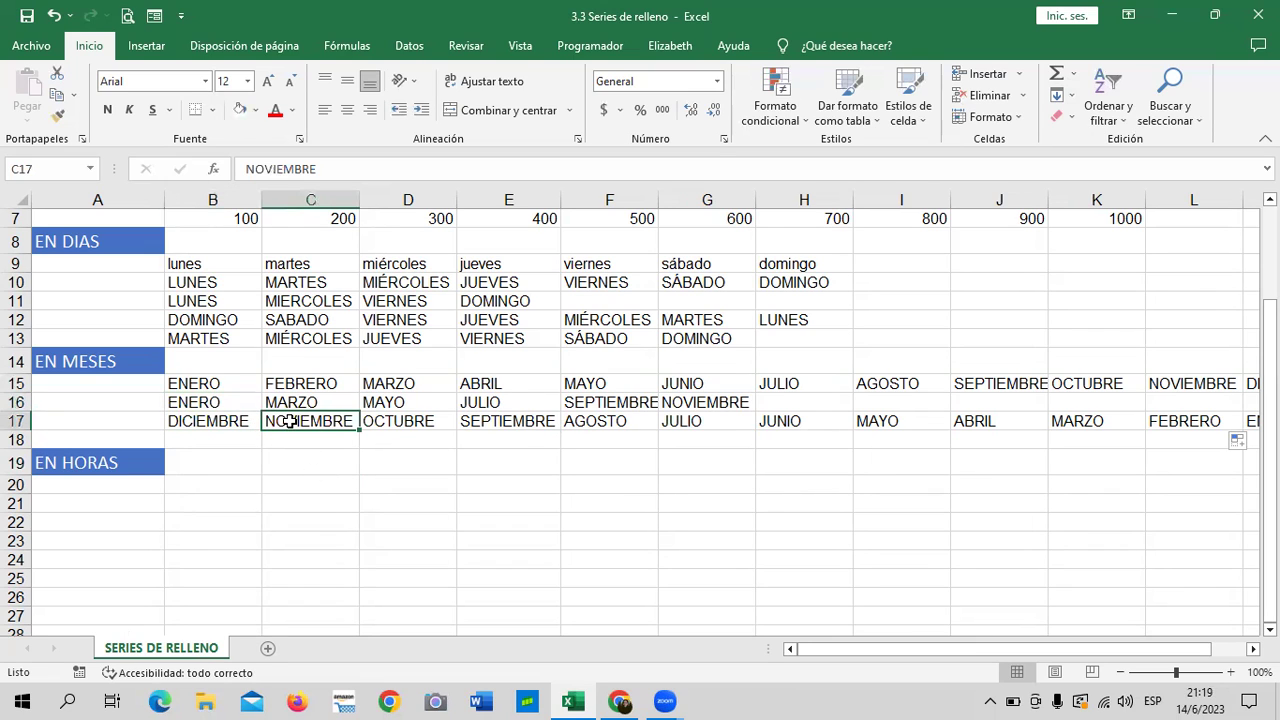
left_click(230, 422)
left_click(318, 422)
left_click_drag(246, 421, 309, 421)
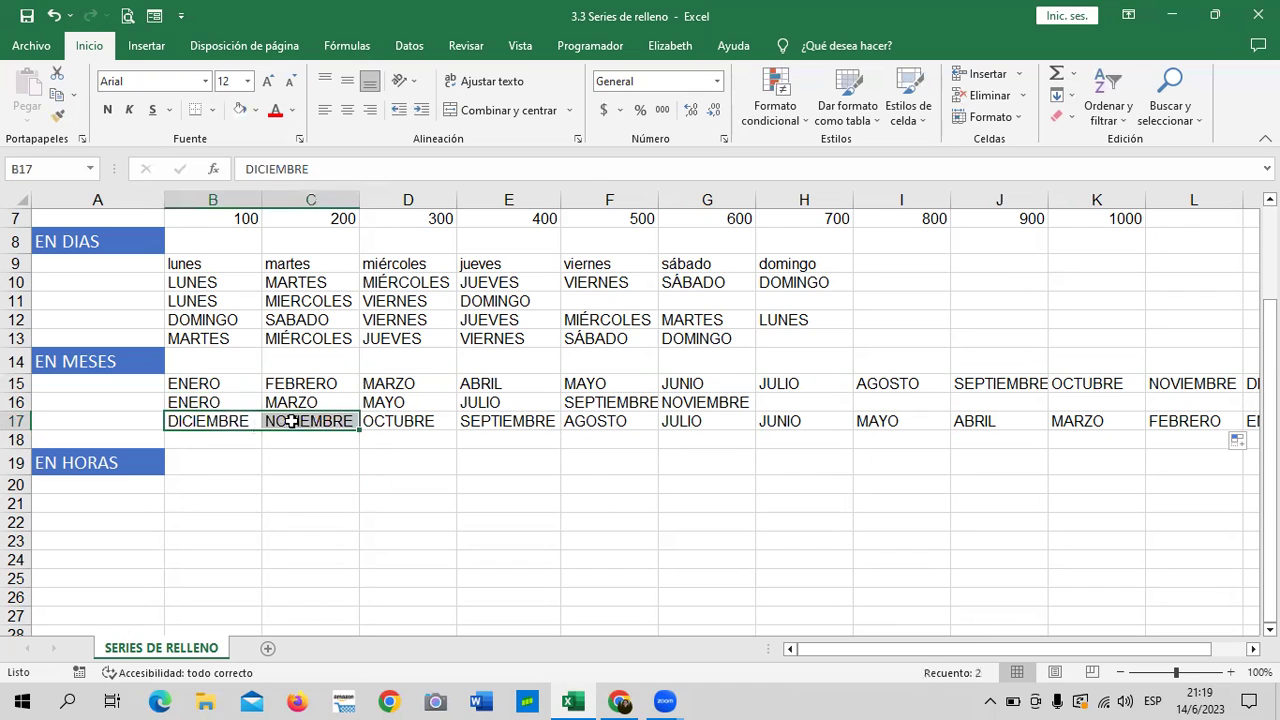
left_click(437, 472)
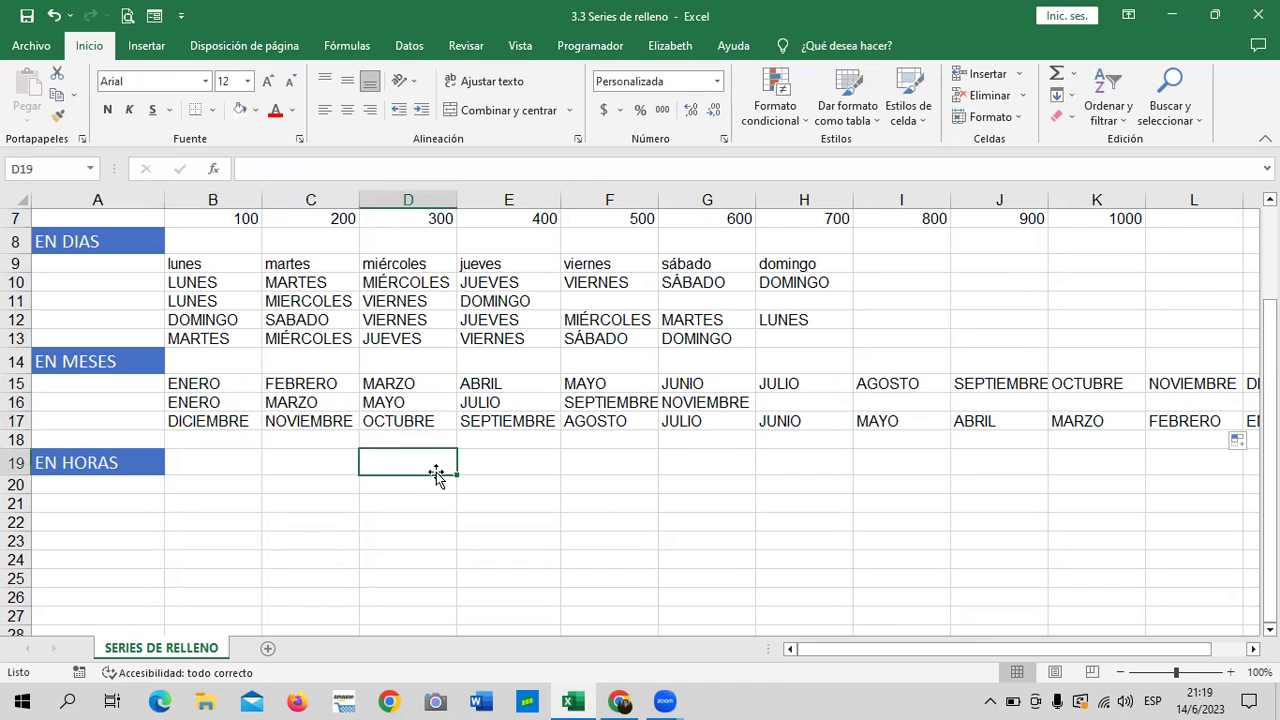
left_click(220, 439)
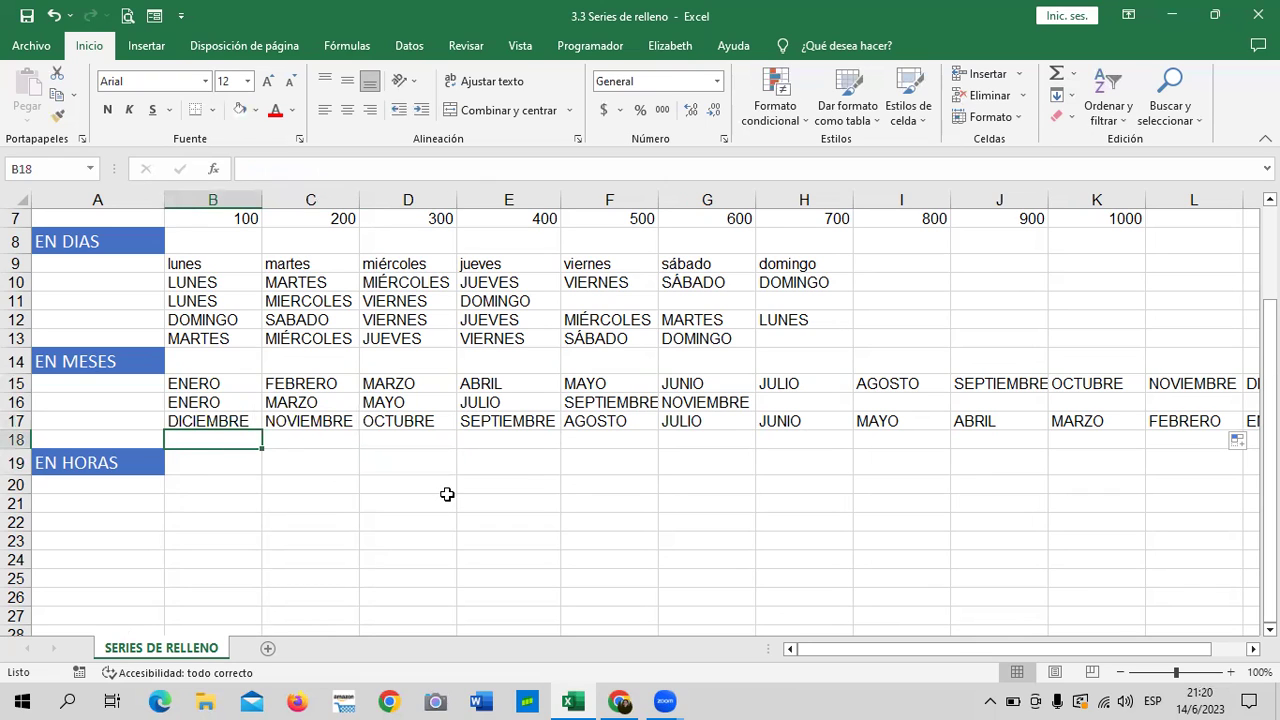
With Caps Lock off, enter enero in B18 and fill lowercase months through agosto in I18
key("Caps_Lock")
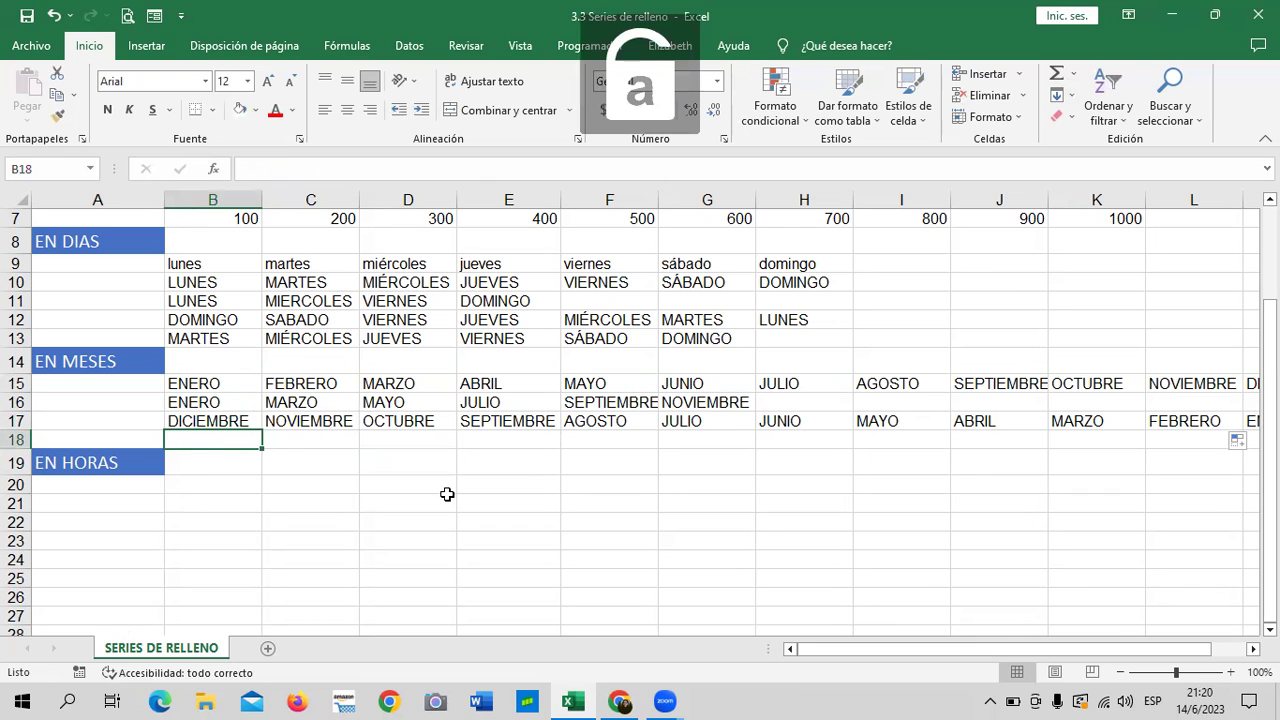
type("enero")
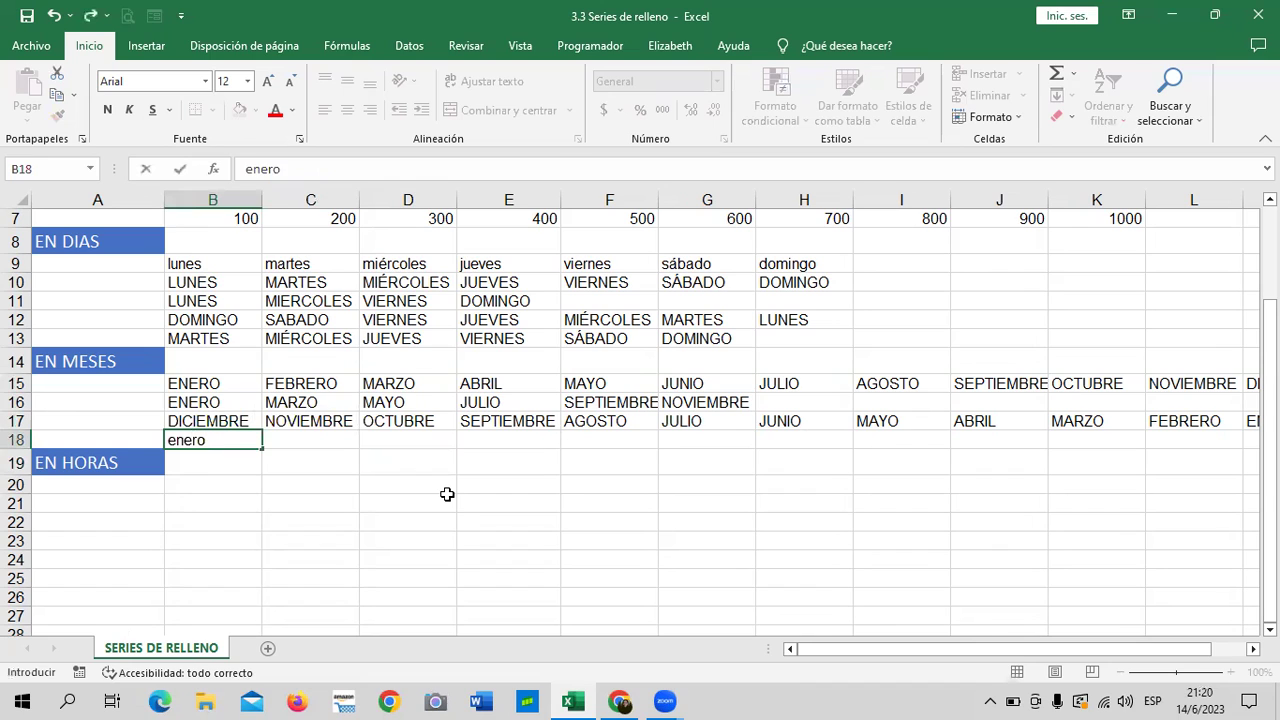
key("Return")
left_click(256, 441)
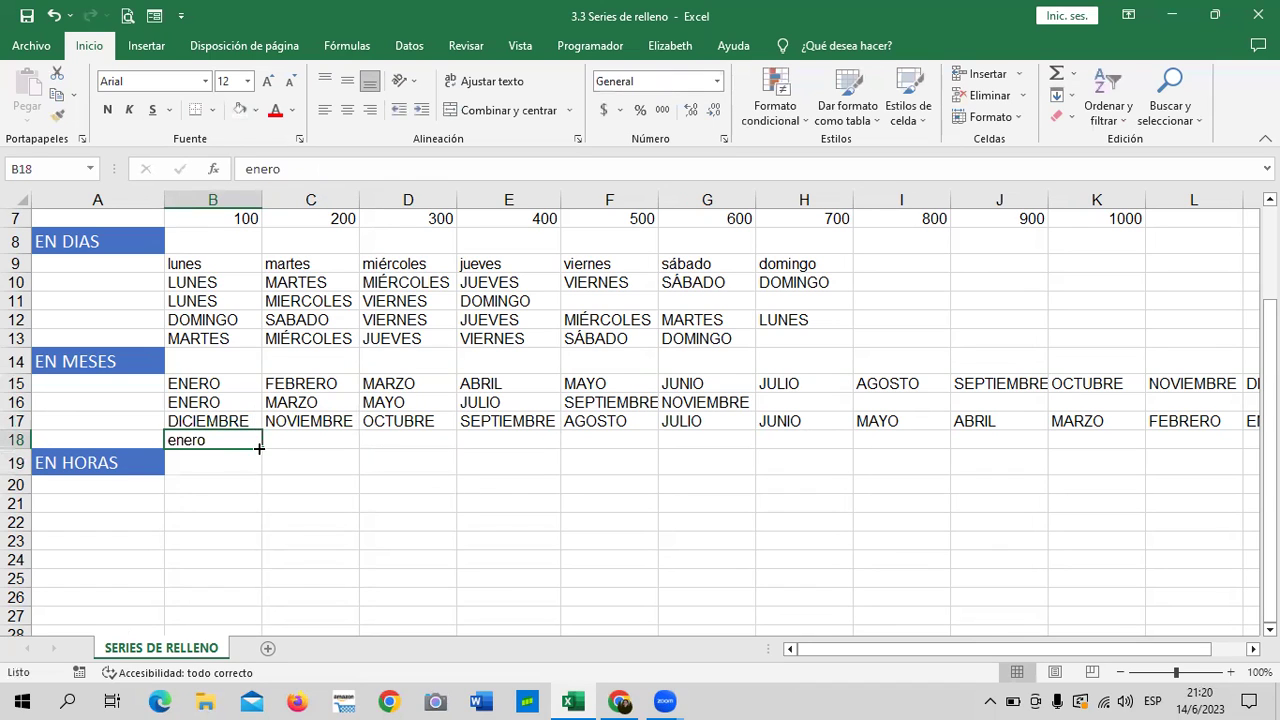
left_click_drag(268, 449, 992, 441)
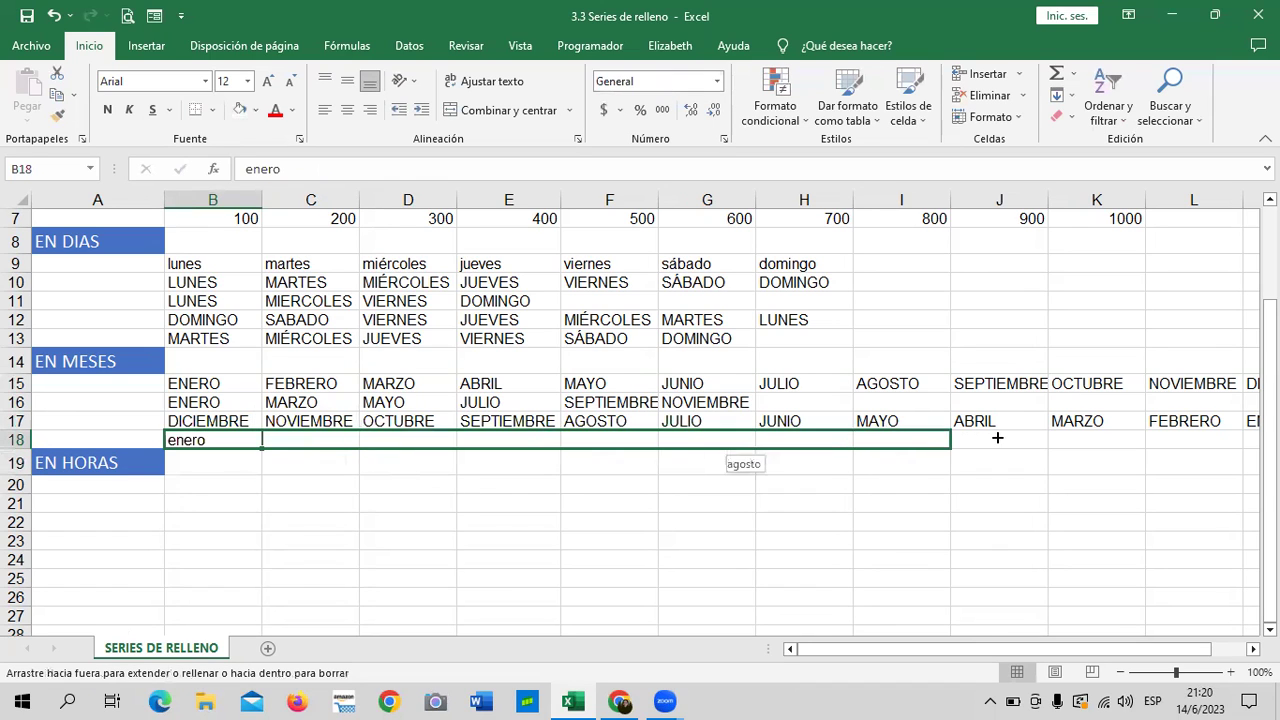
left_click(686, 490)
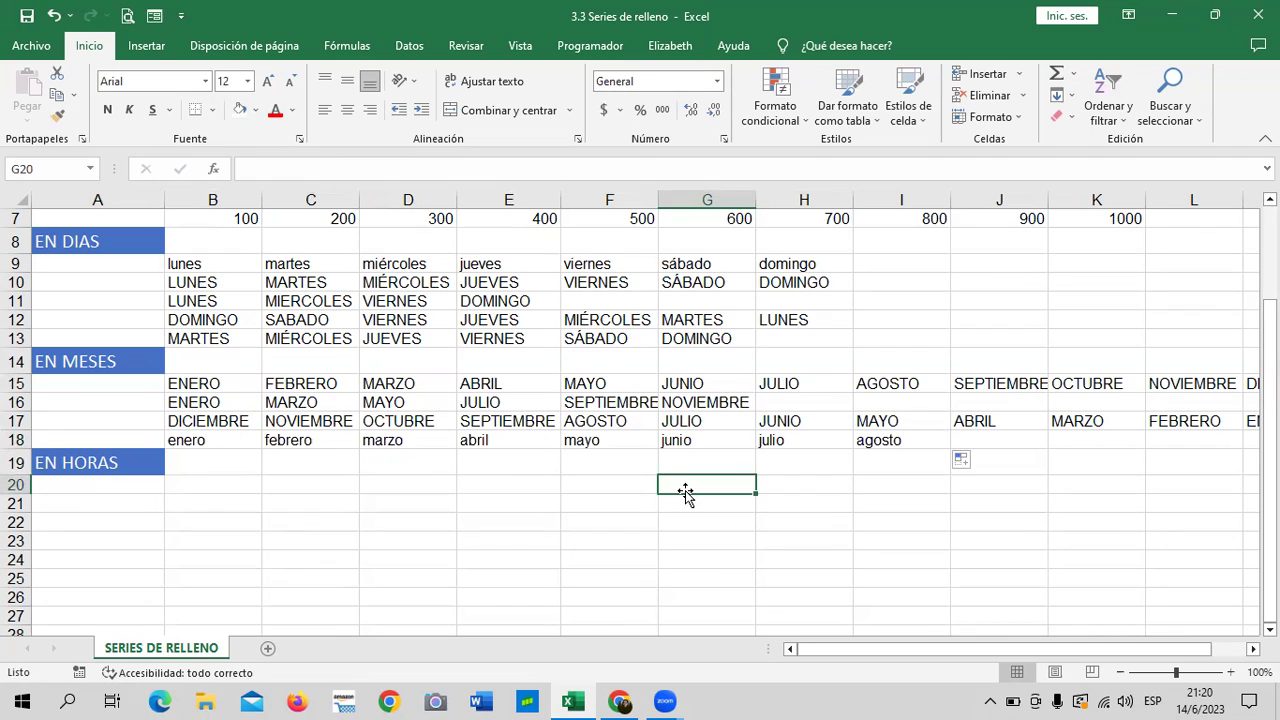
scroll(530, 405, "up", 1)
Enter 8:00 am in B20 and fill hourly times through 5:00 p. m. in K20
scroll(525, 410, "up", 1)
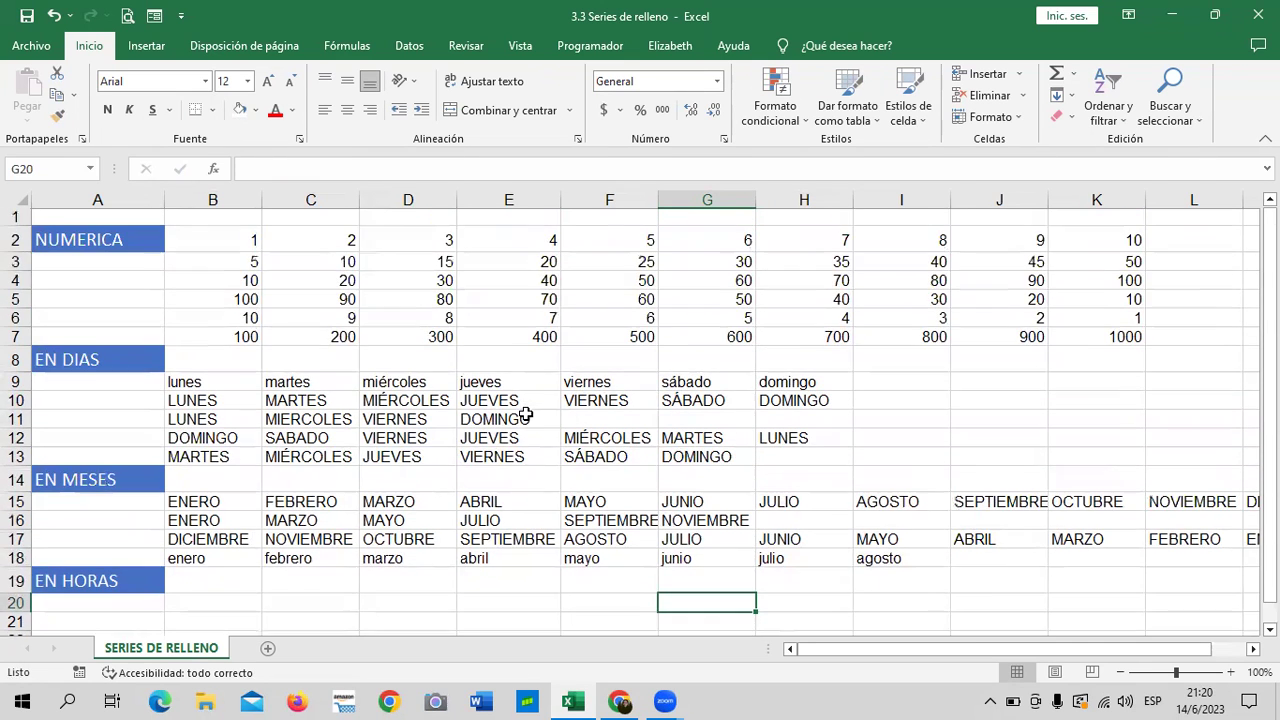
scroll(523, 415, "down", 3)
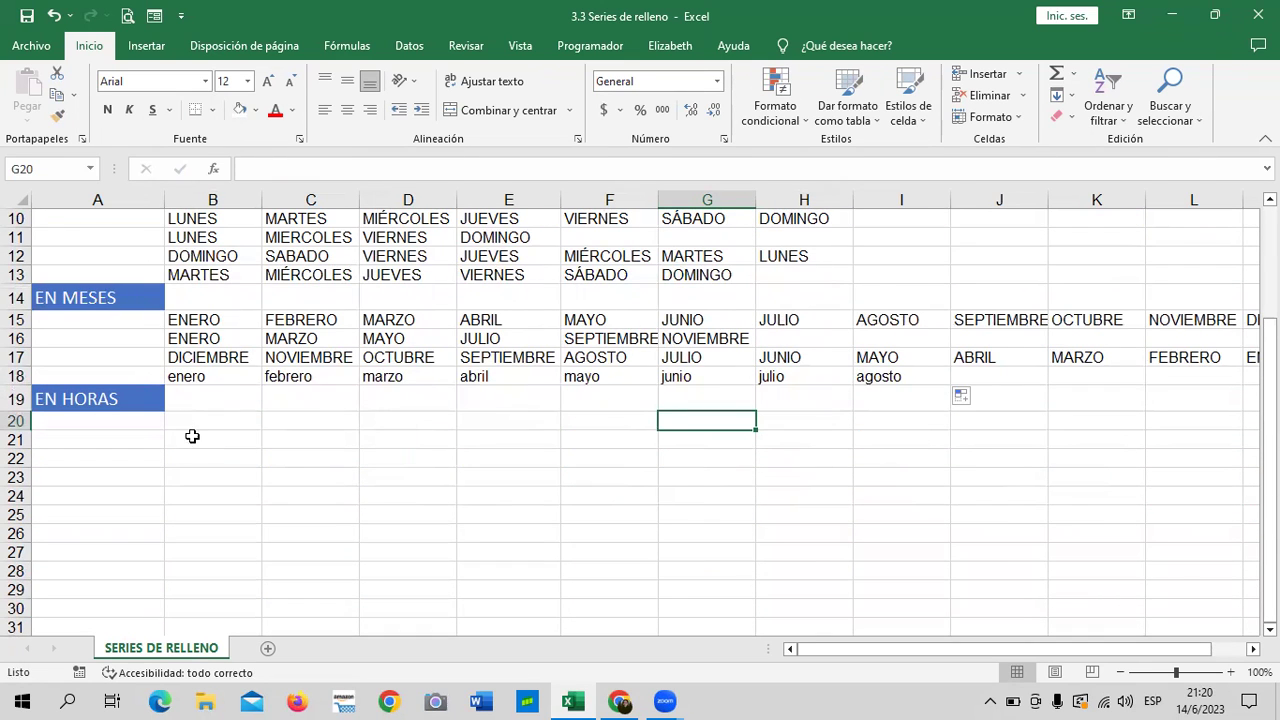
left_click(208, 399)
left_click(205, 418)
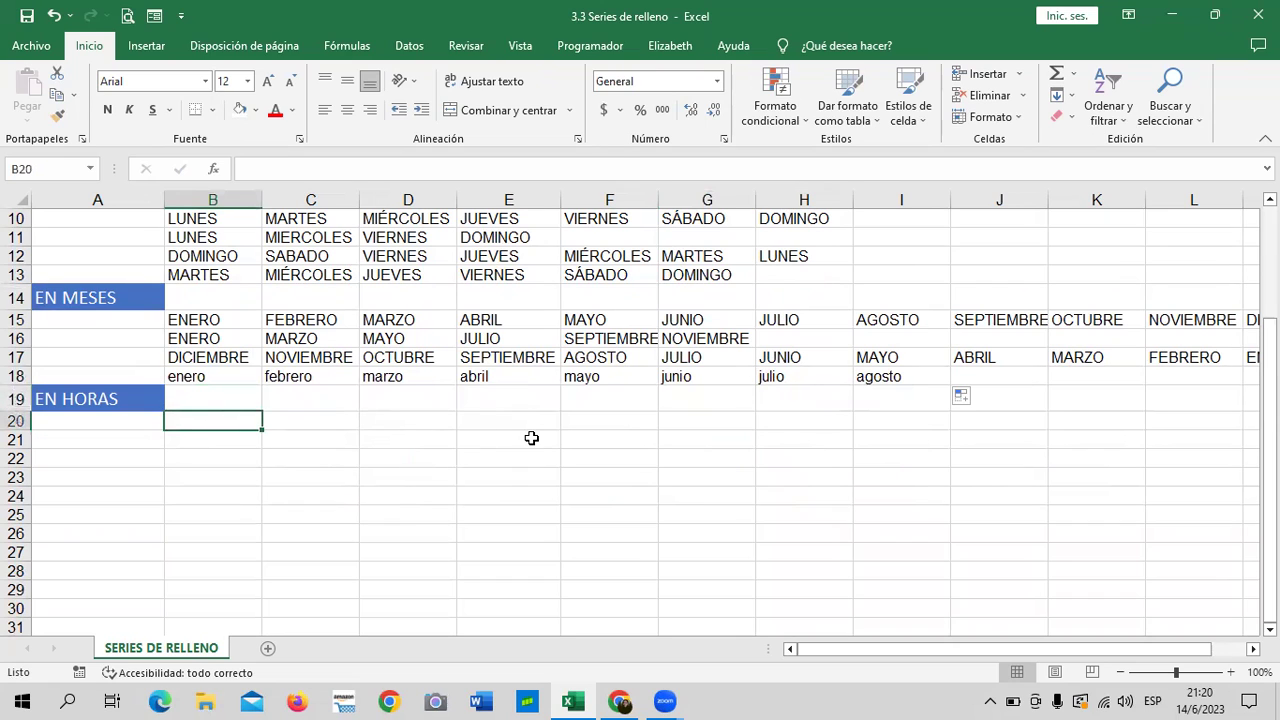
type("8")
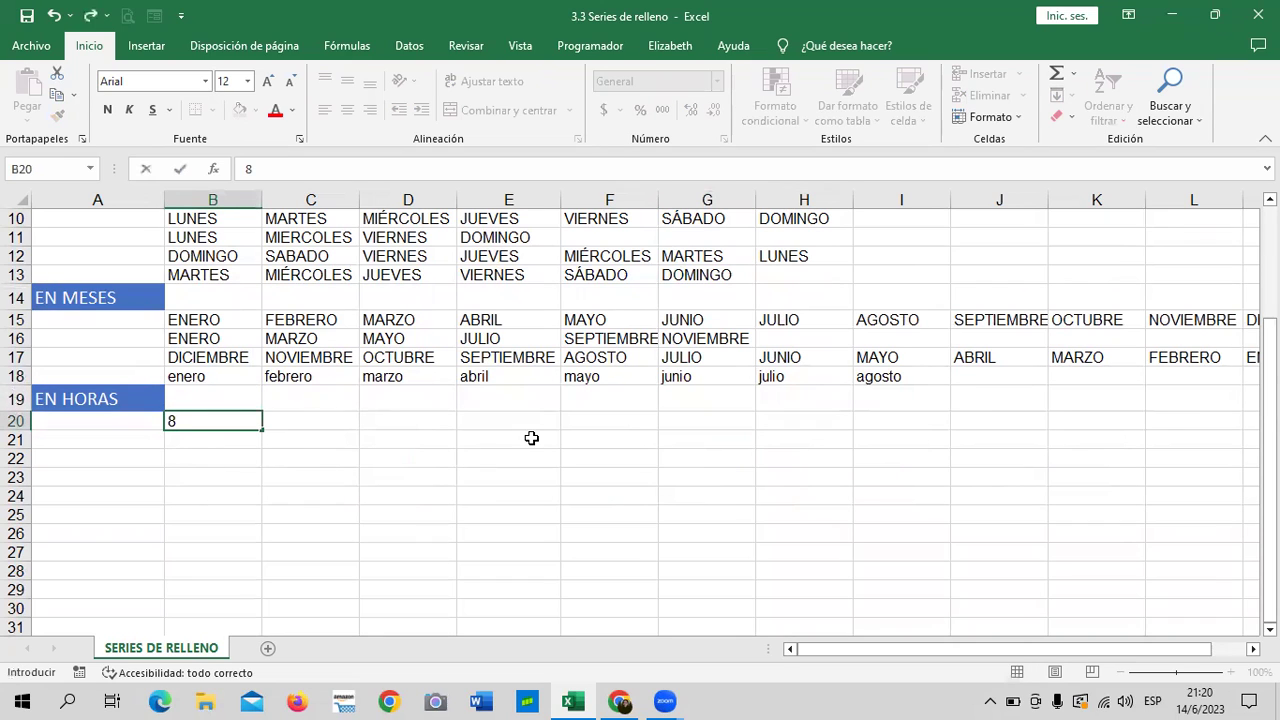
type(":00 ")
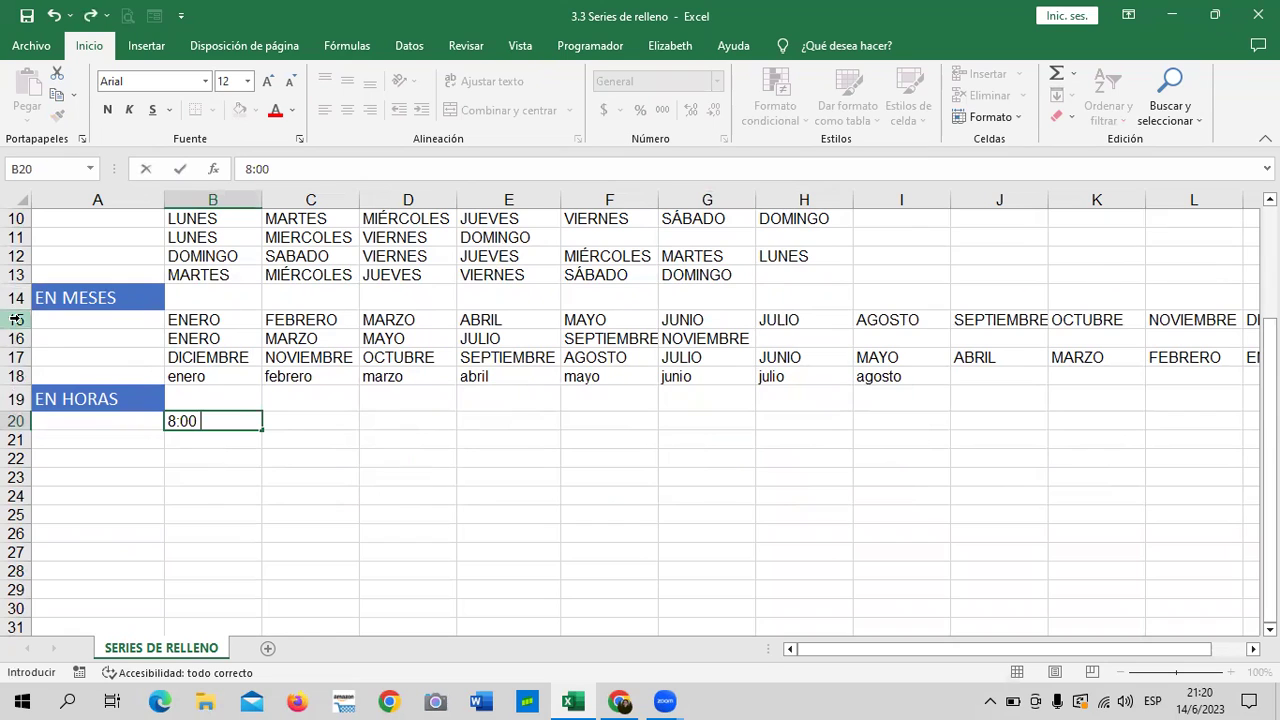
type("am")
key("Return")
left_click(237, 424)
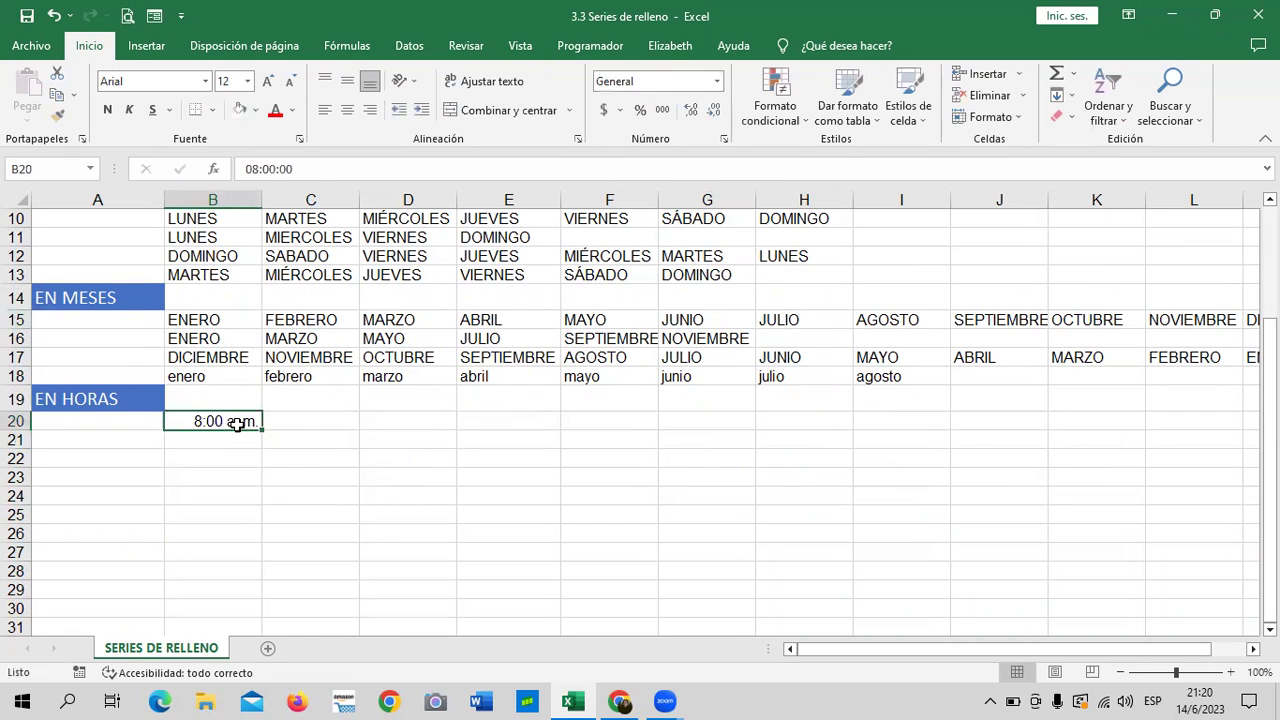
left_click_drag(262, 430, 1114, 419)
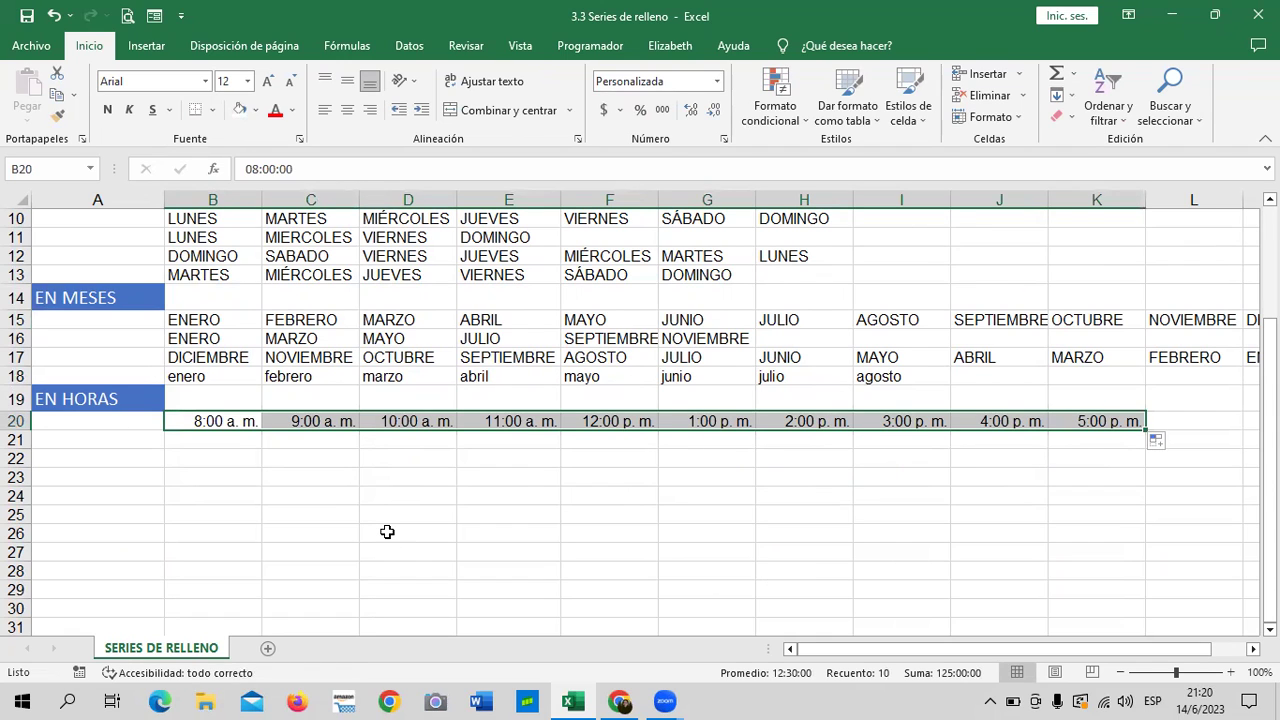
Step through the filled hours from 12:00 p. m. to 5:00 p. m. to verify them
left_click(598, 428)
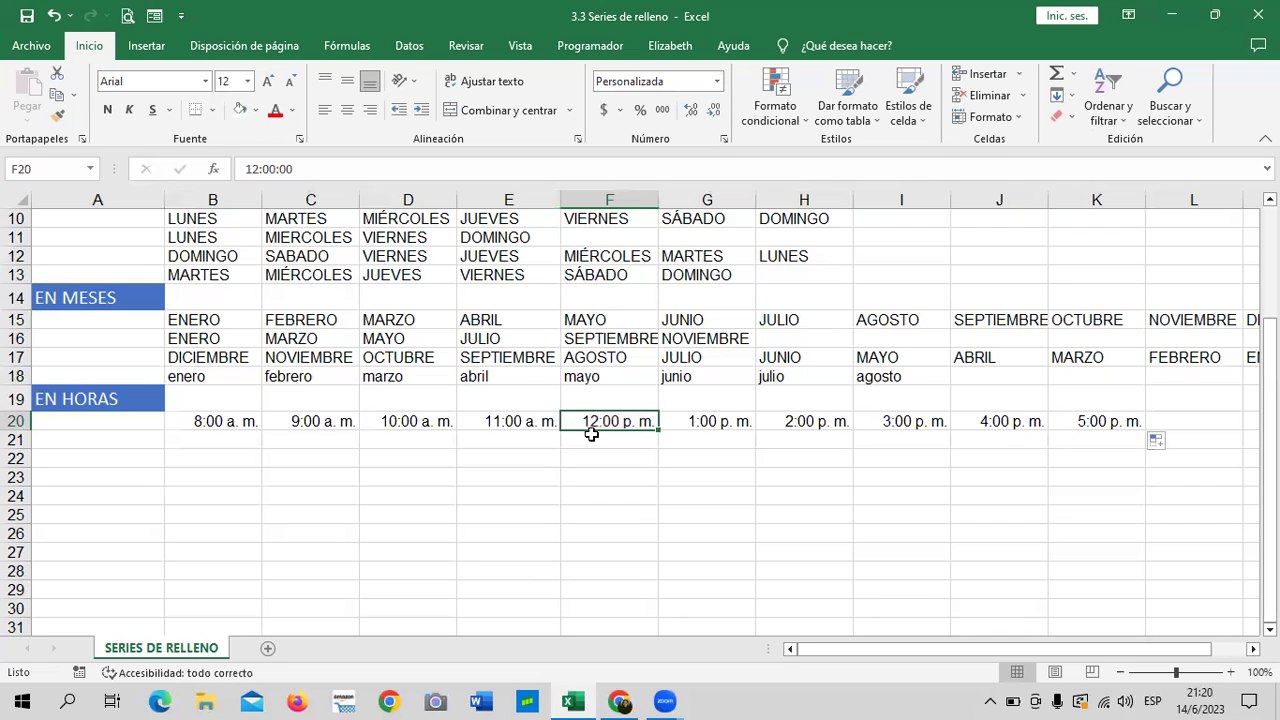
left_click(695, 424)
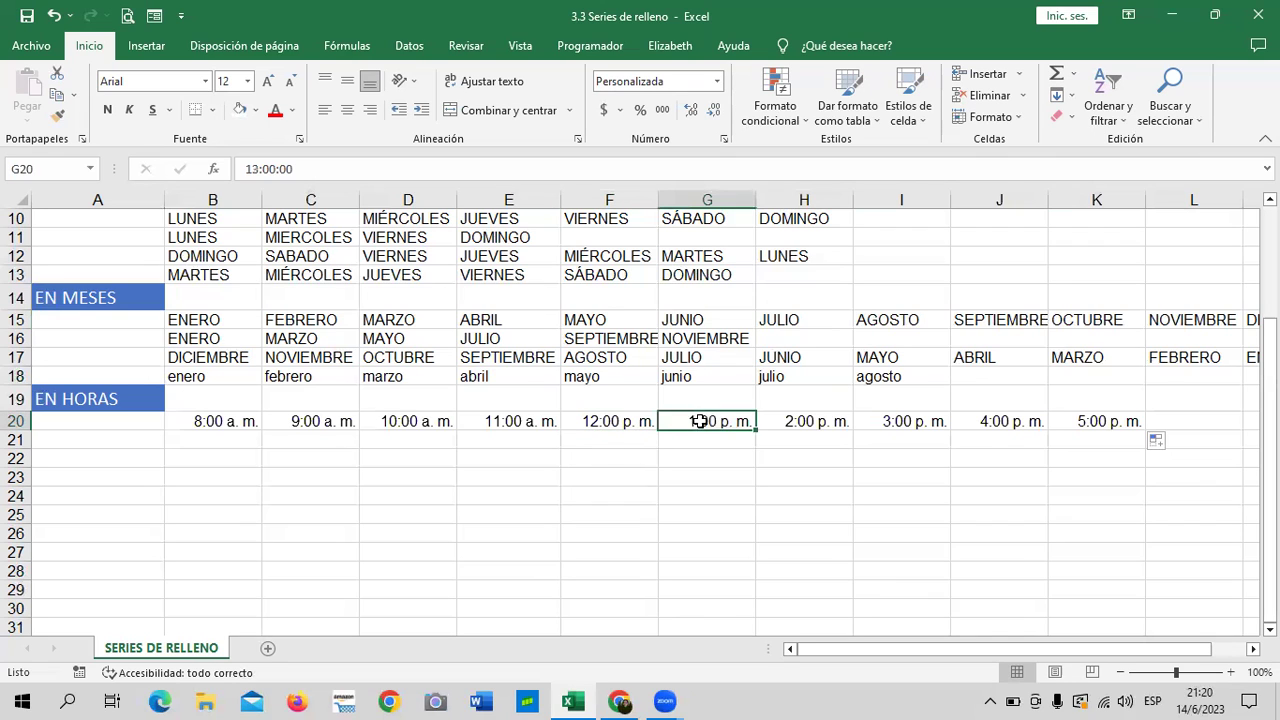
left_click(805, 428)
left_click(908, 421)
left_click(992, 421)
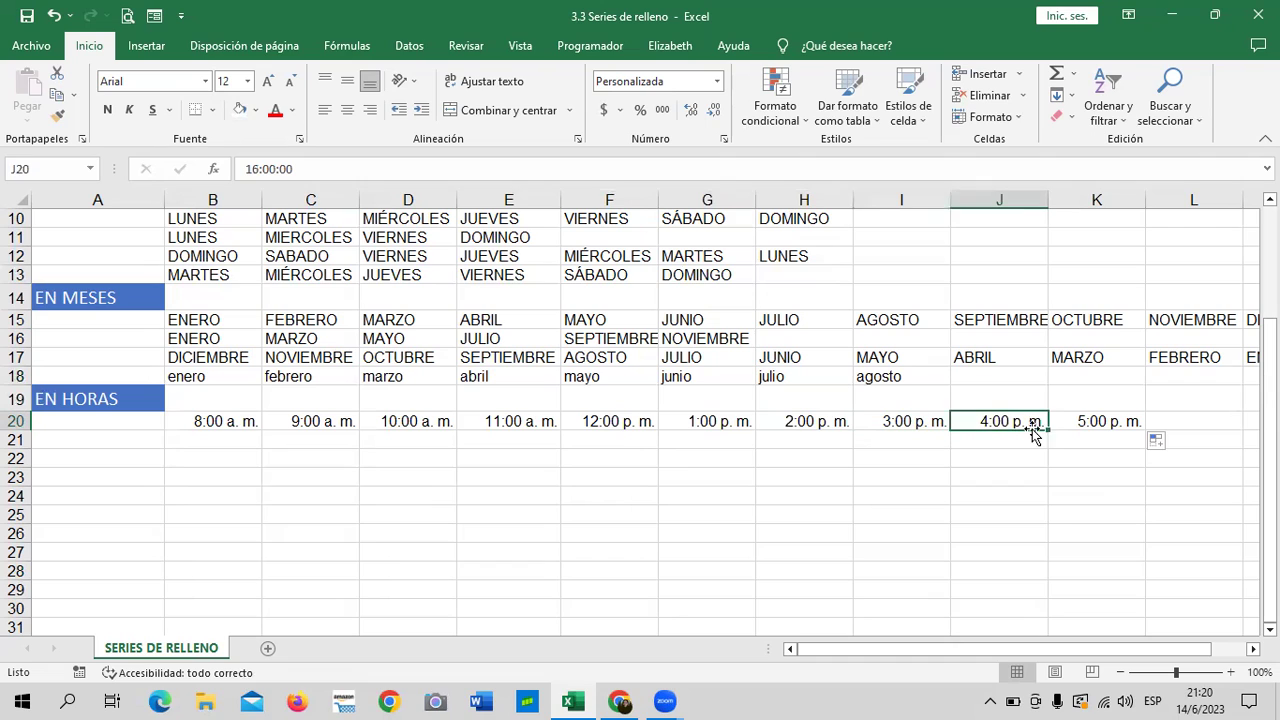
left_click(1086, 421)
left_click(207, 438)
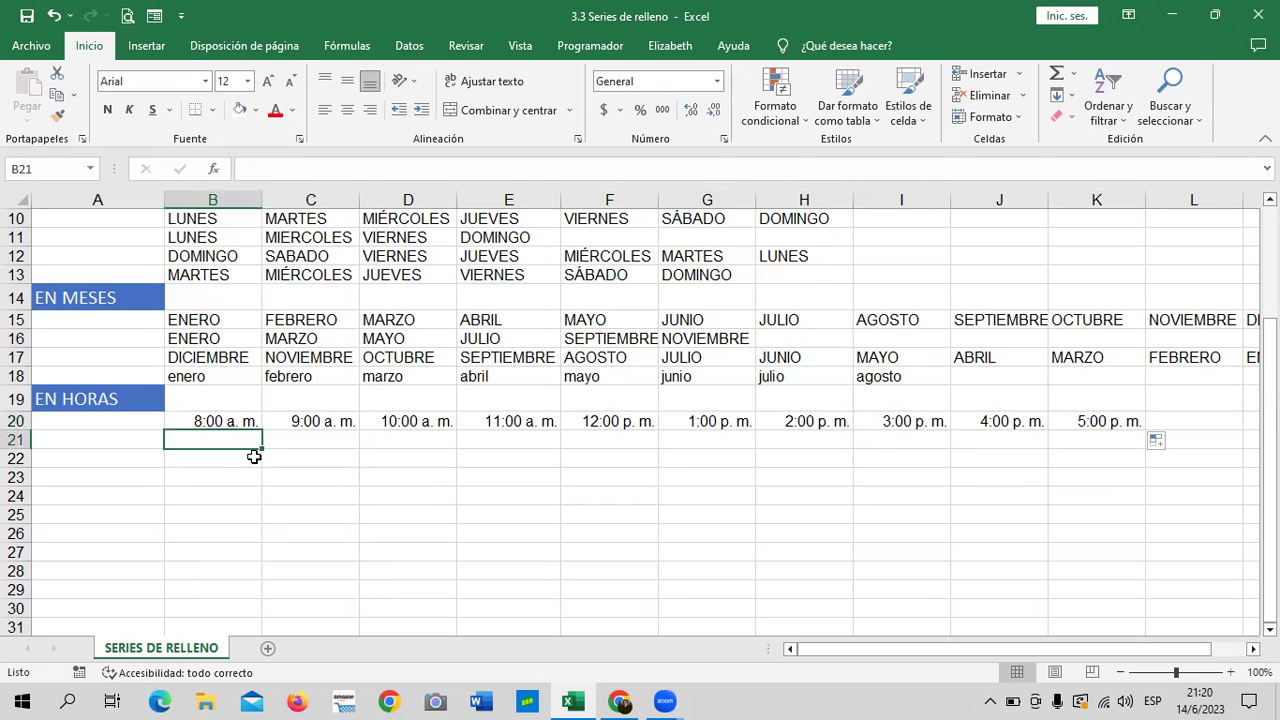
Enter 8:30 a. m. and 9:00 a. m. in B21:C21 and extend the half-hour series along row 21
type("8:")
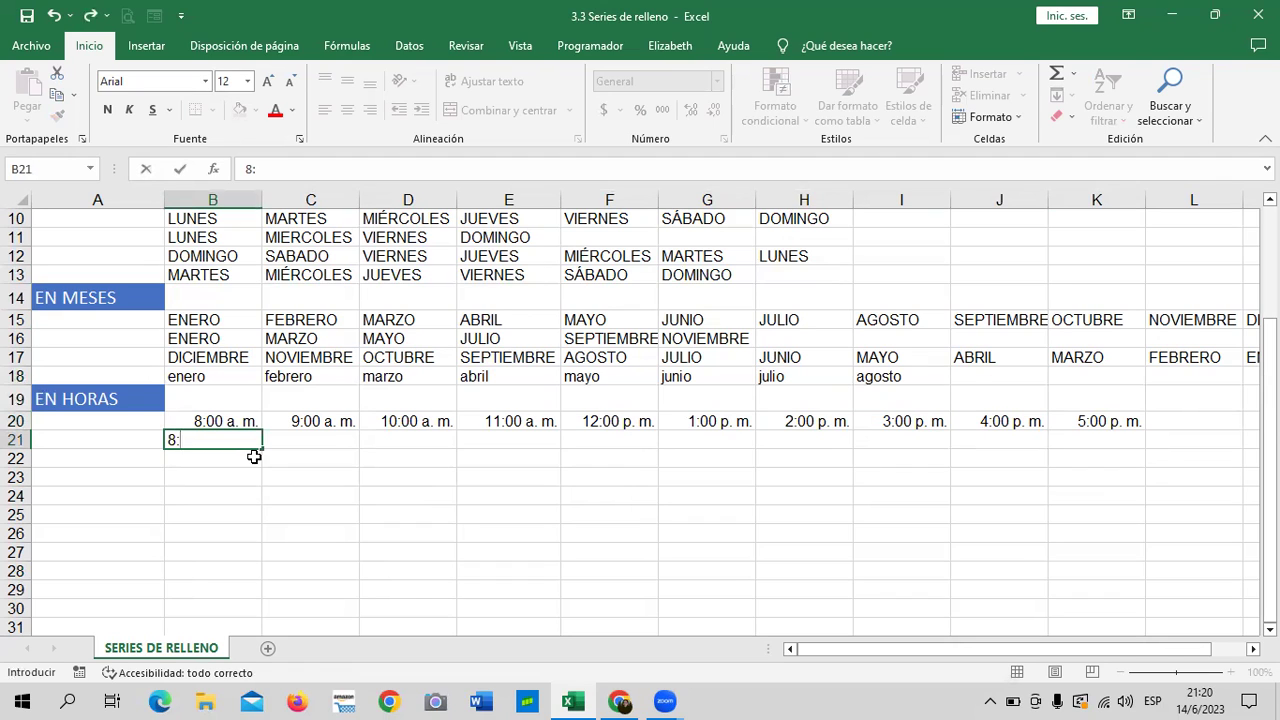
type("0")
type("m")
left_click(302, 437)
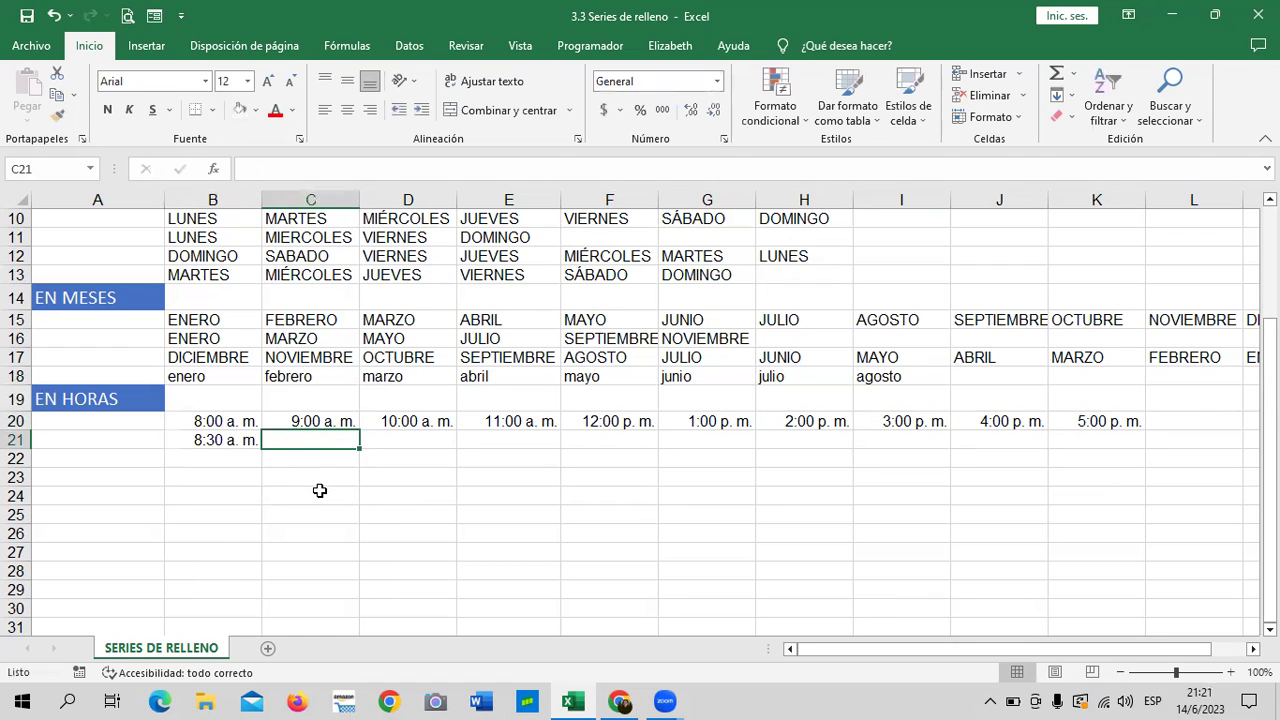
type("9:")
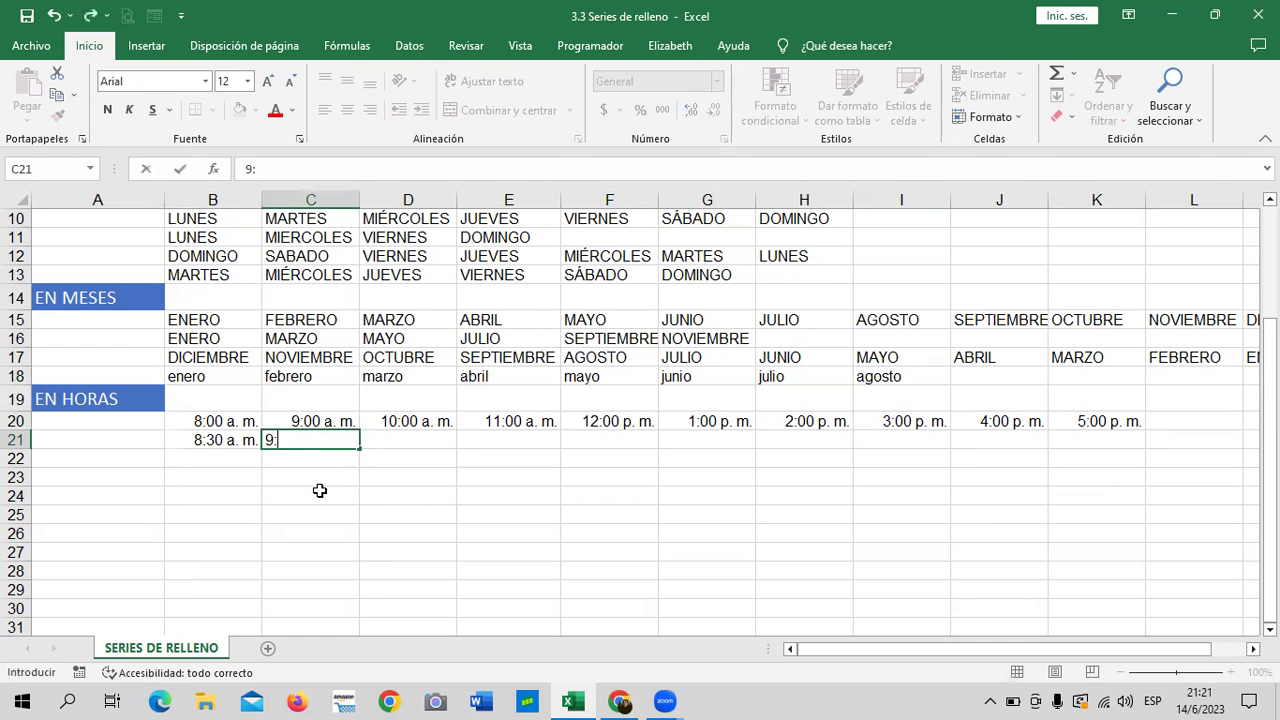
type("00")
type(" a. m.")
key("Return")
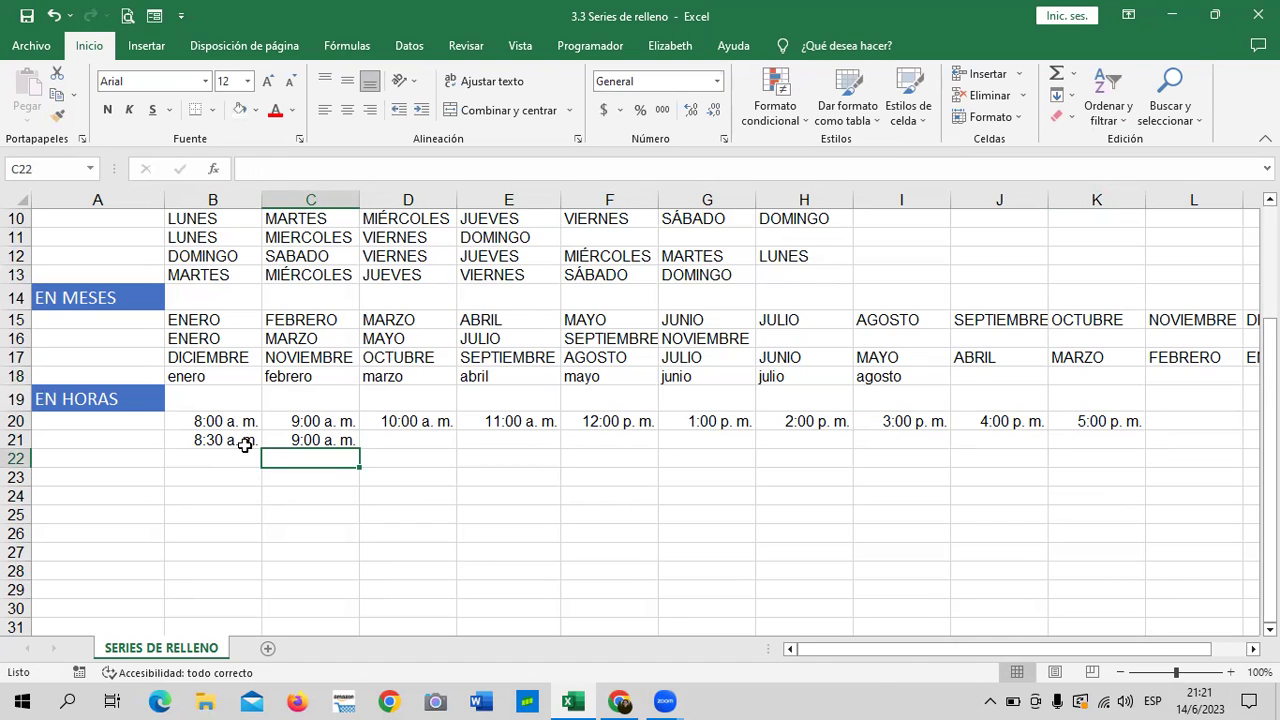
mouse_move(245, 443)
left_mouse_down()
mouse_move(435, 453)
mouse_move(1190, 441)
left_mouse_up()
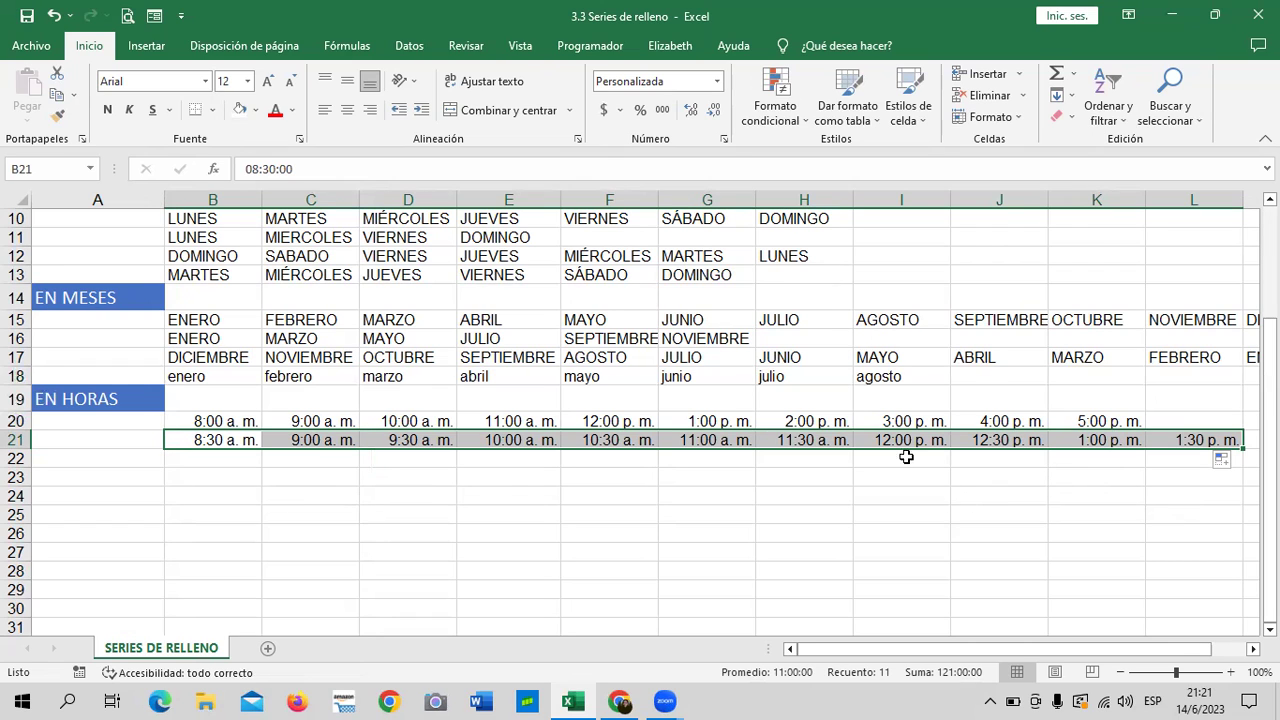
Enter 1:15 p. m. in B22 and 1:30 p. m. in C22
left_click(230, 462)
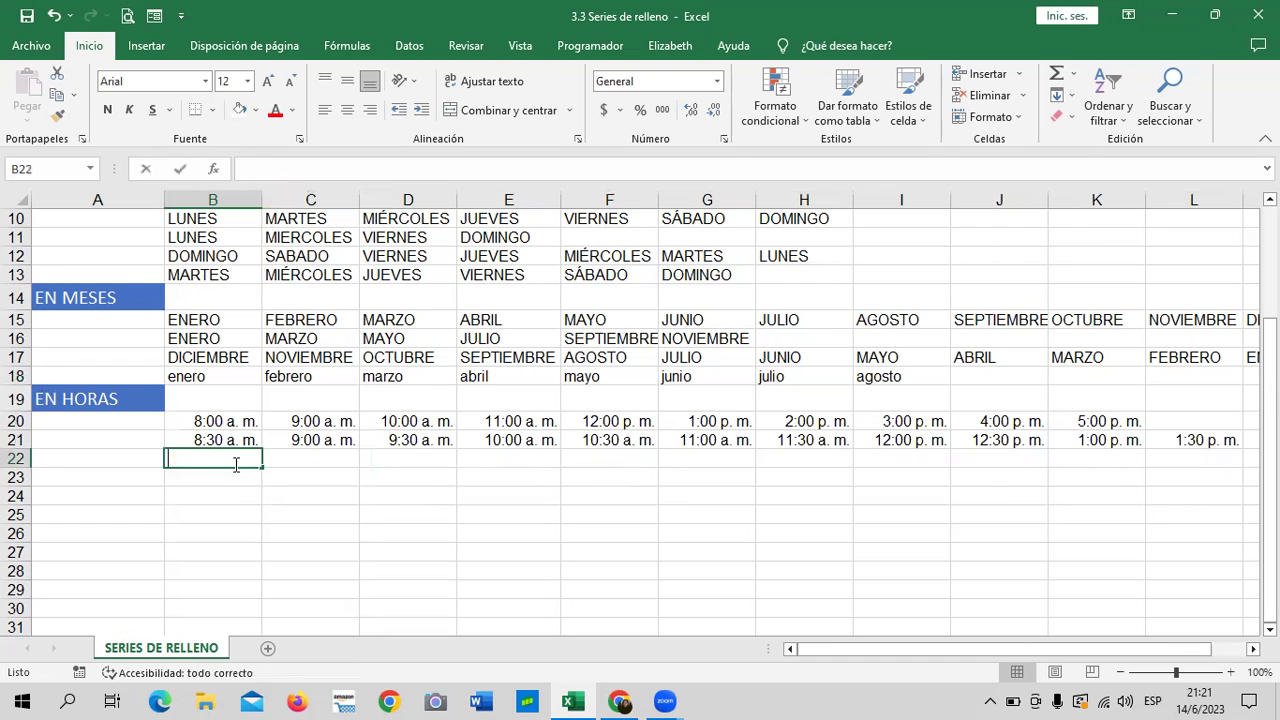
type("1:00")
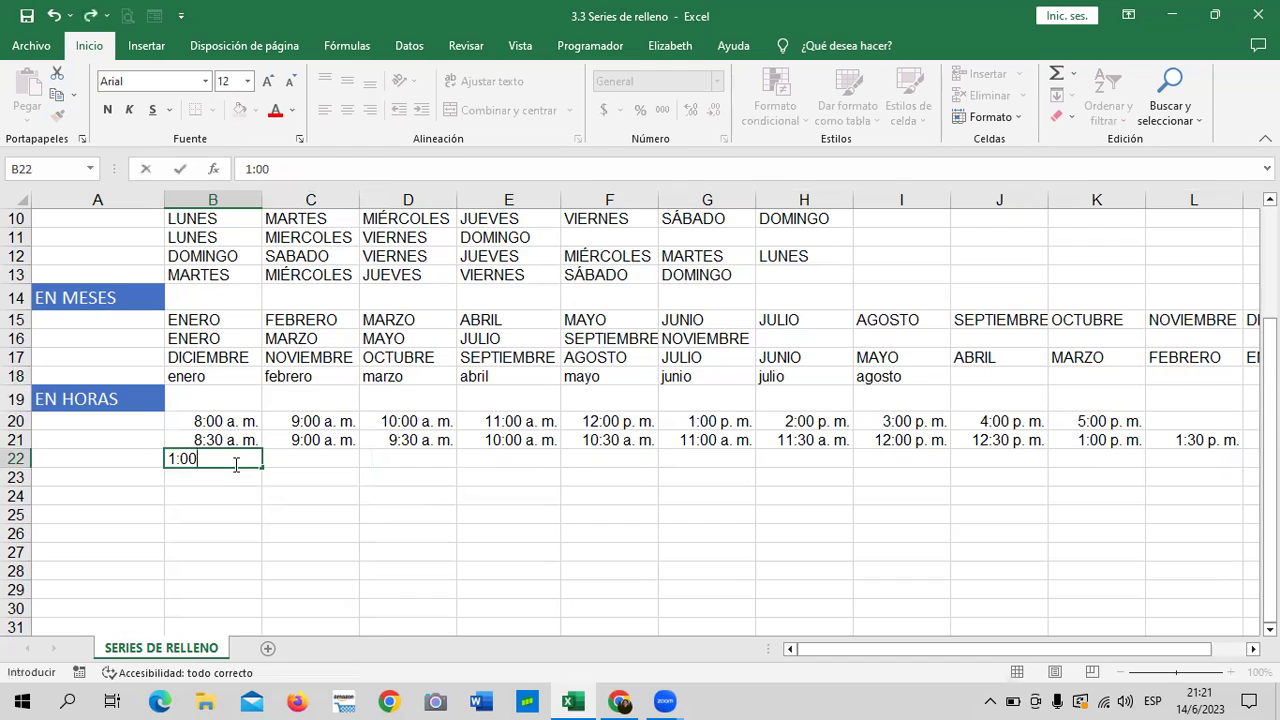
key("BackSpace")
key("BackSpace")
type("5")
key("BackSpace")
type("p. m")
key("Return")
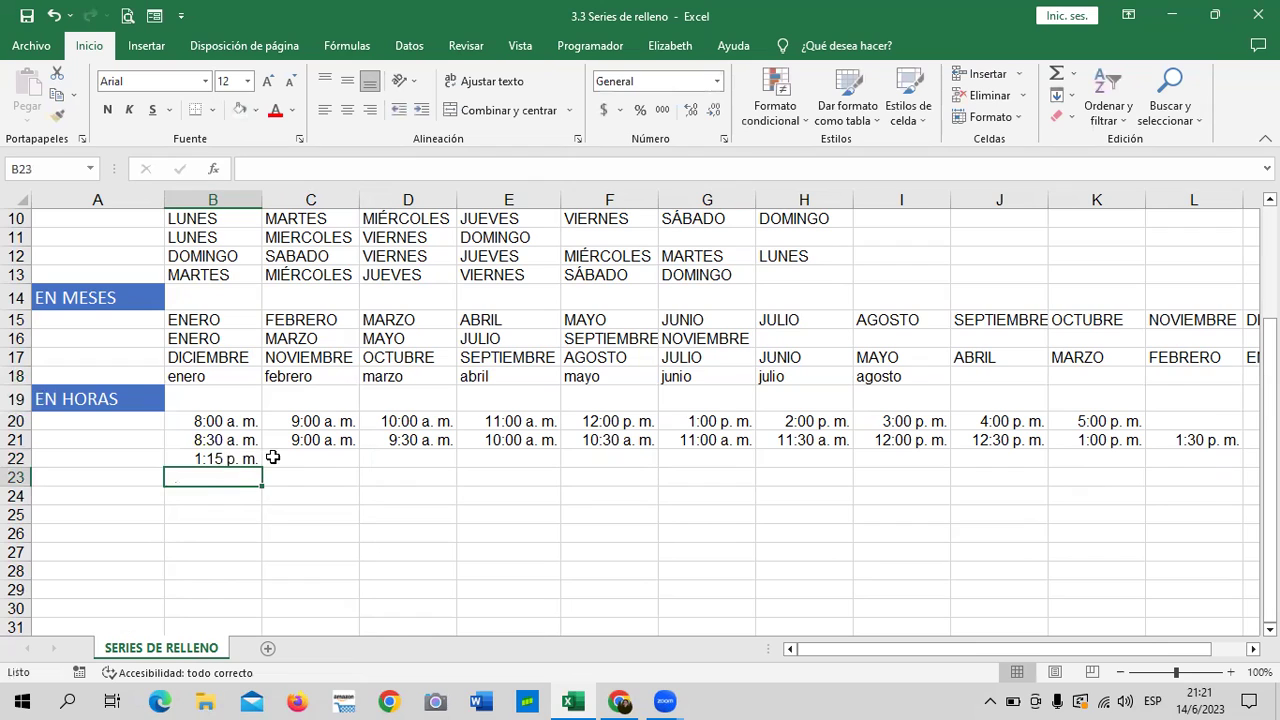
left_click(272, 457)
type("1:")
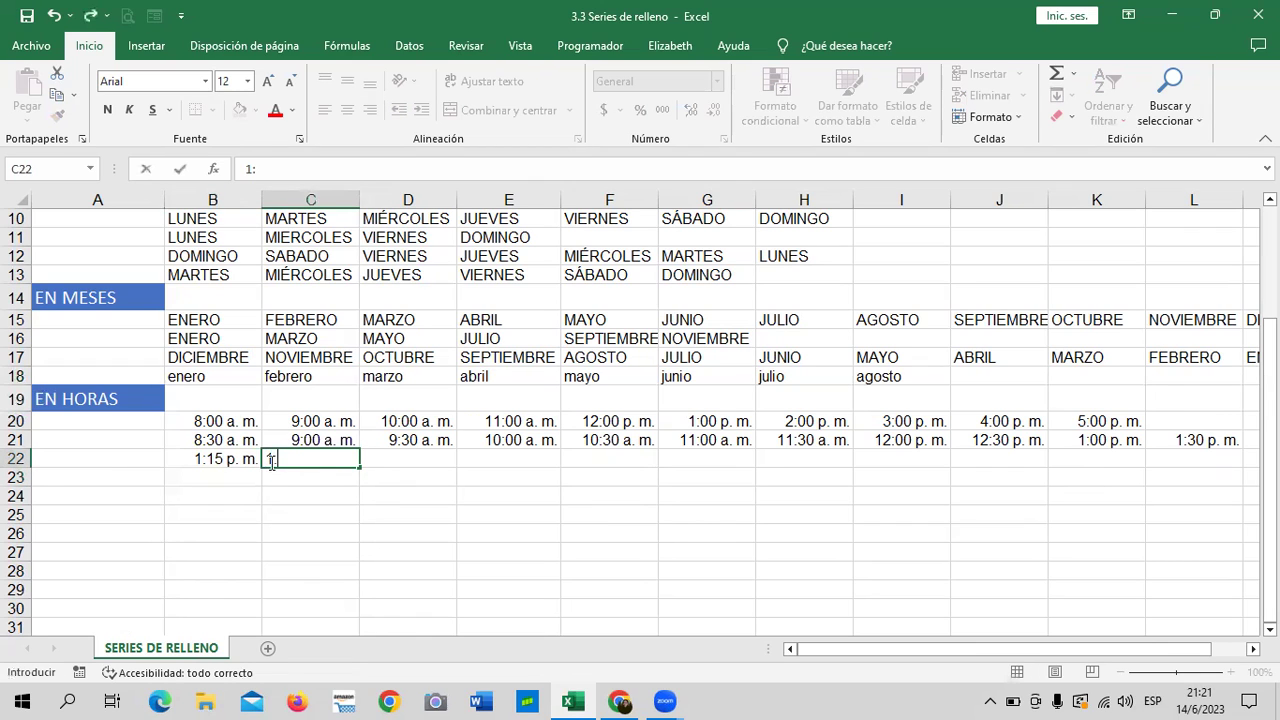
type("30 p. m")
key("Return")
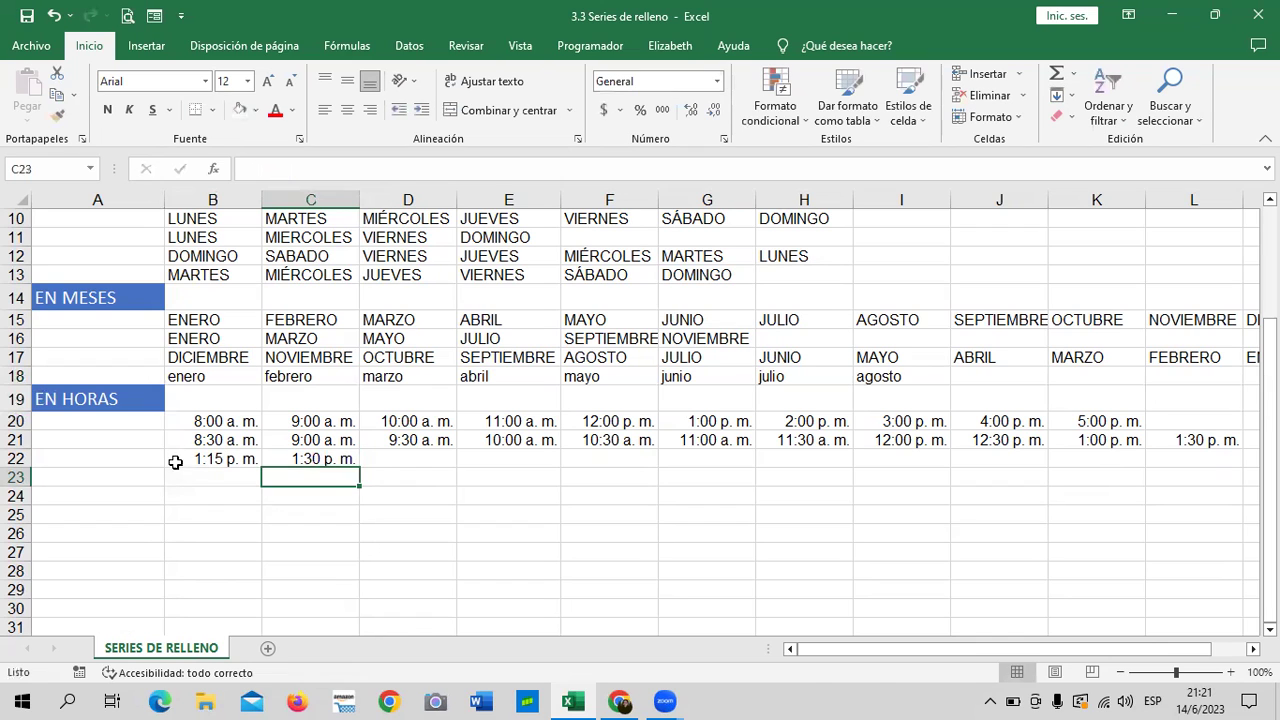
Extend the 15-minute series from B22:C22 through 3:45 p. m. in L22
left_click_drag(185, 459, 305, 459)
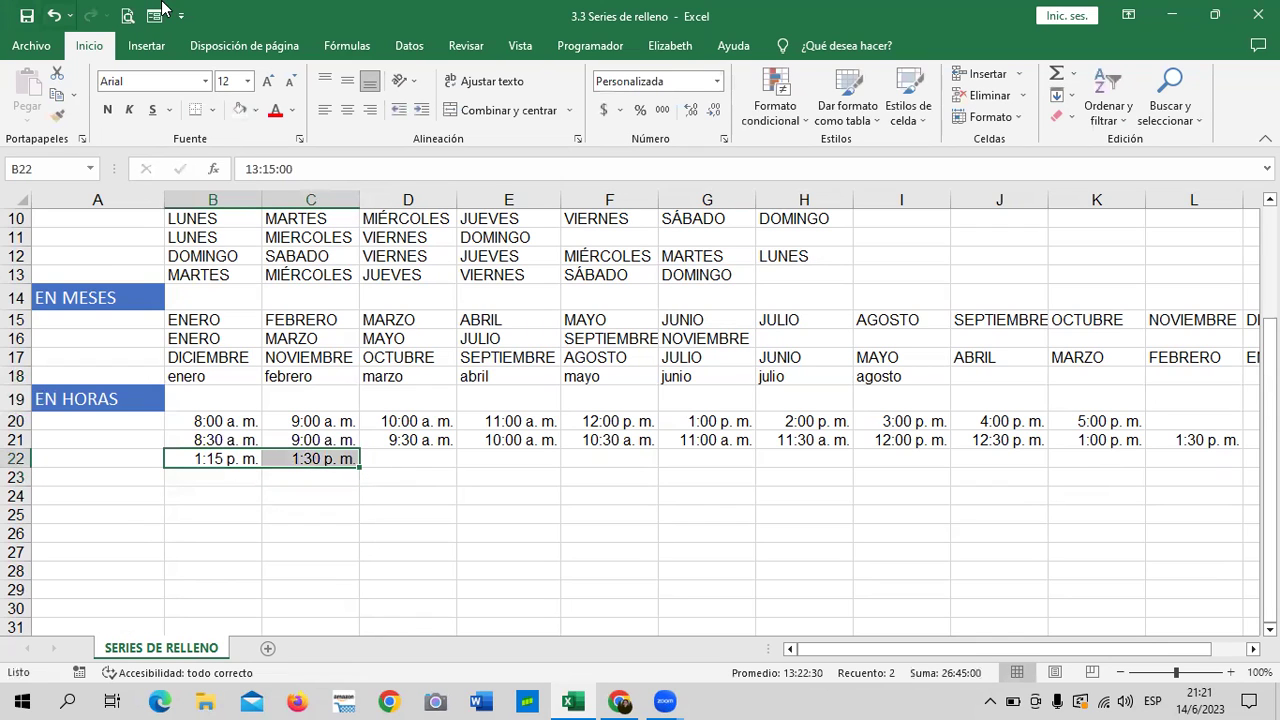
left_click_drag(359, 467, 1104, 458)
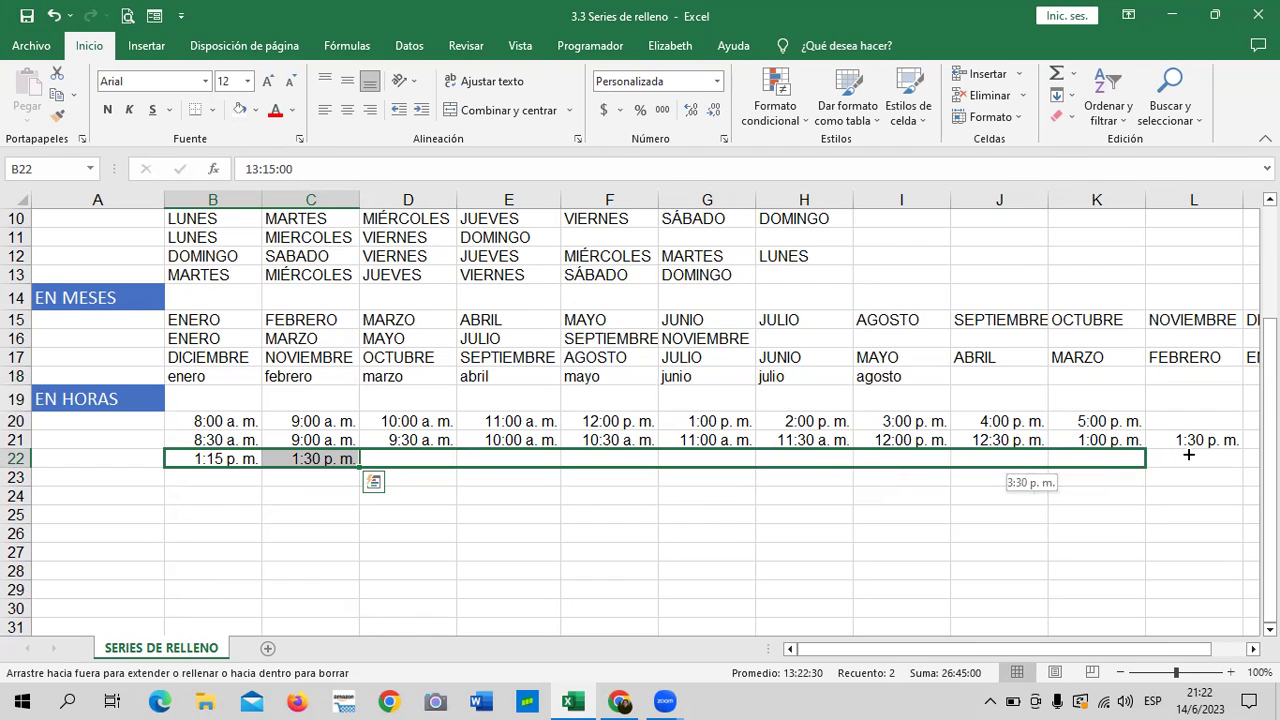
left_click_drag(1188, 455, 1200, 458)
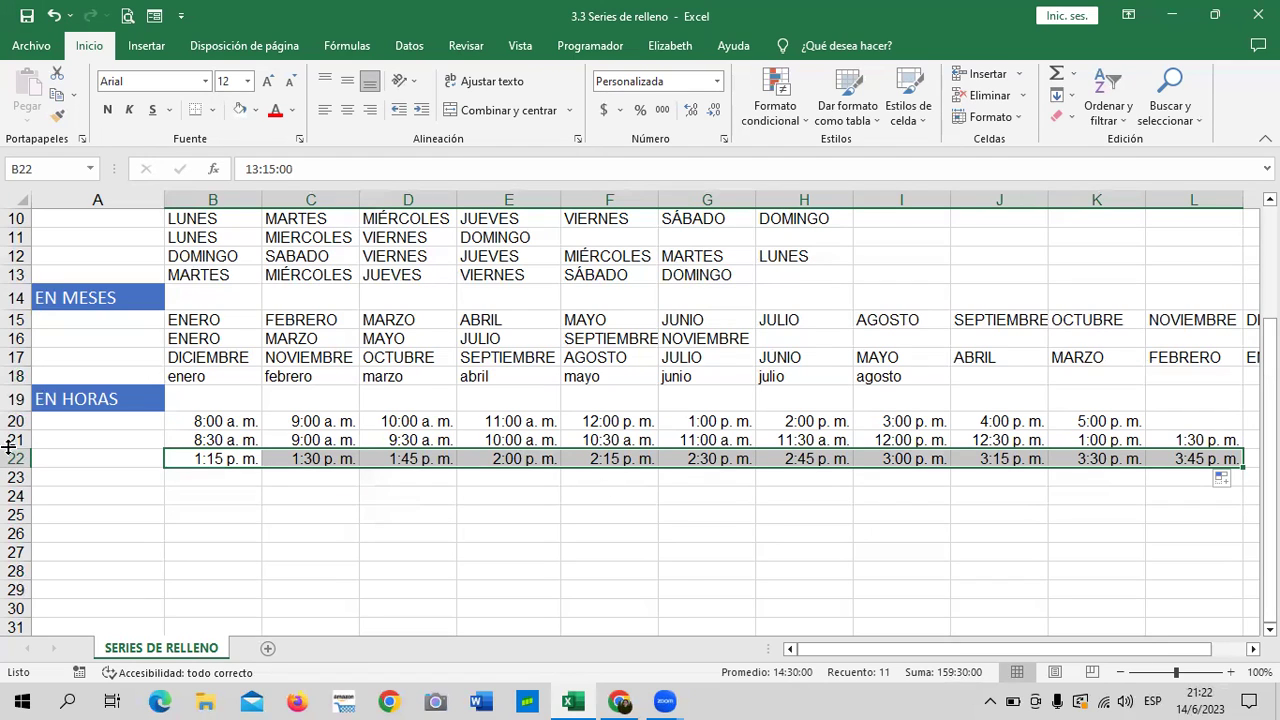
left_click(573, 505)
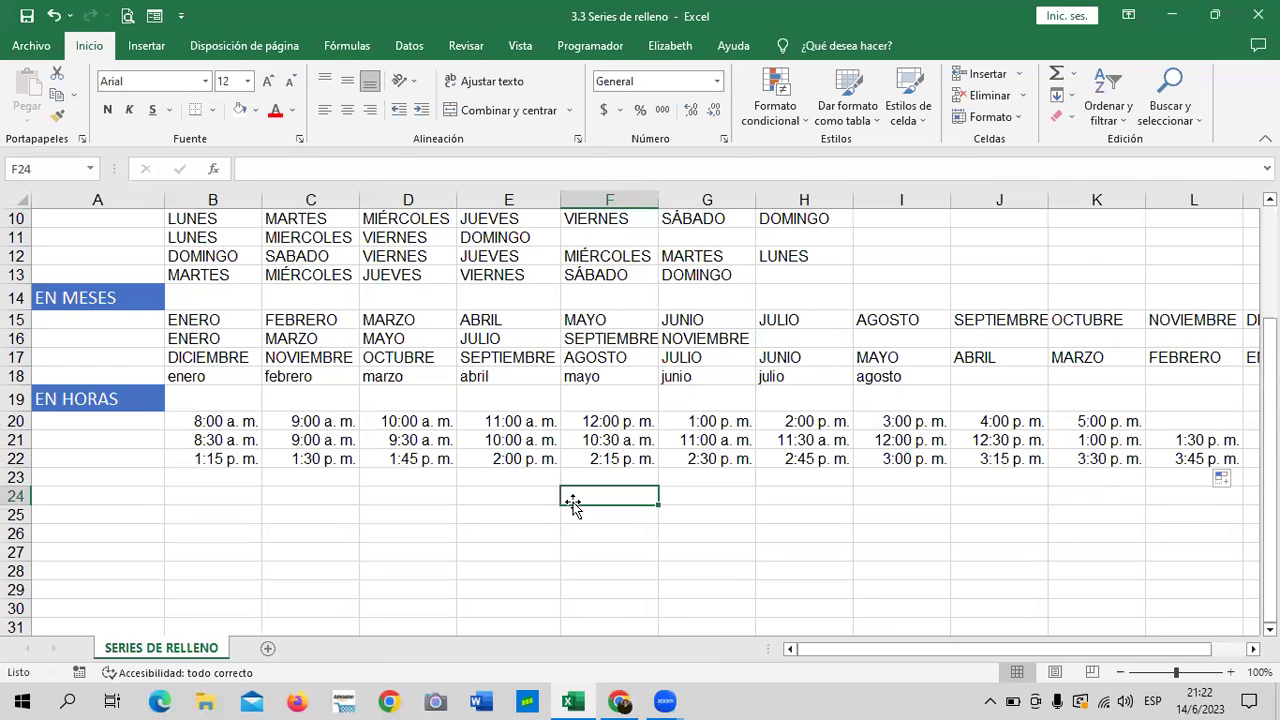
scroll(463, 482, "up", 3)
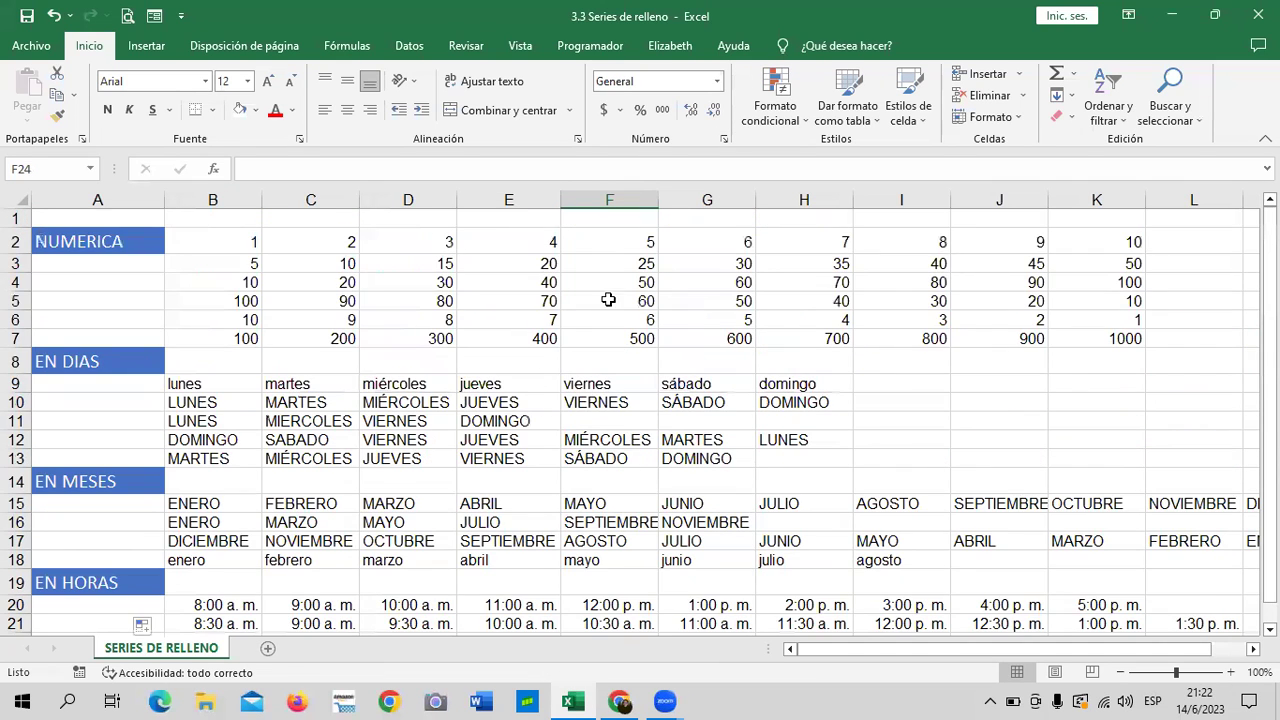
scroll(480, 465, "down", 1)
scroll(440, 300, "down", 2)
scroll(396, 380, "up", 1)
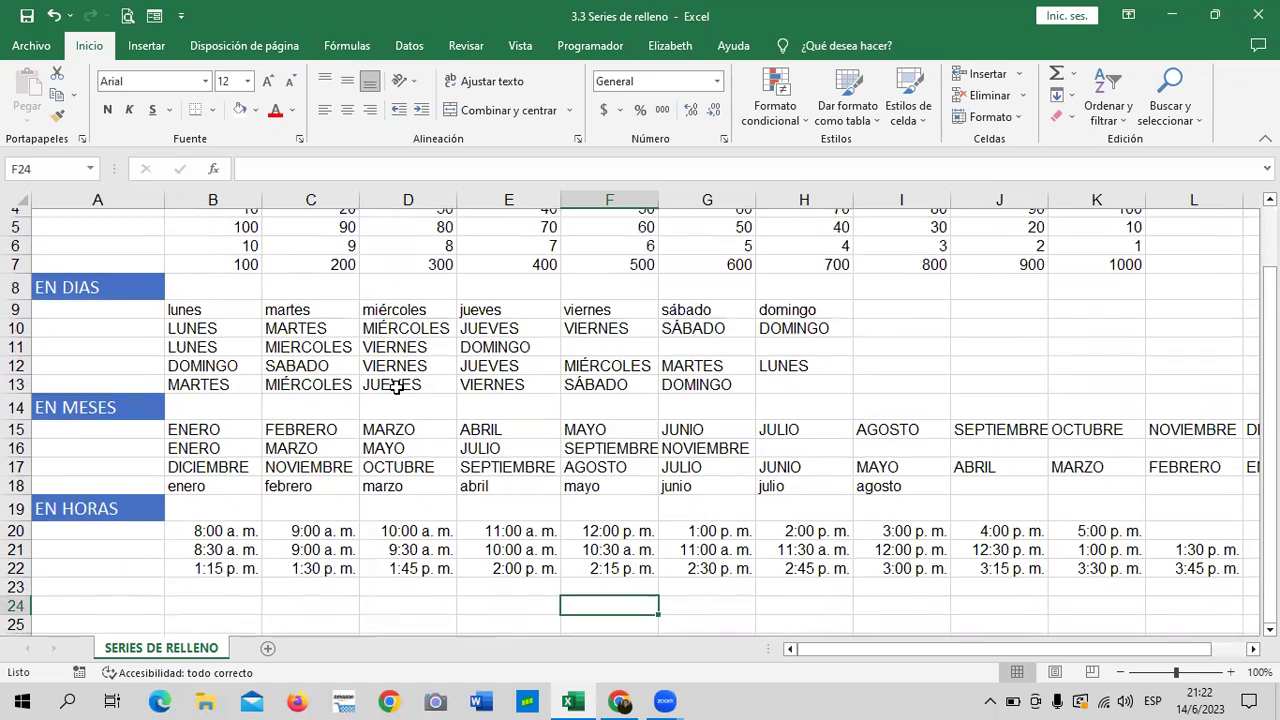
scroll(250, 365, "up", 1)
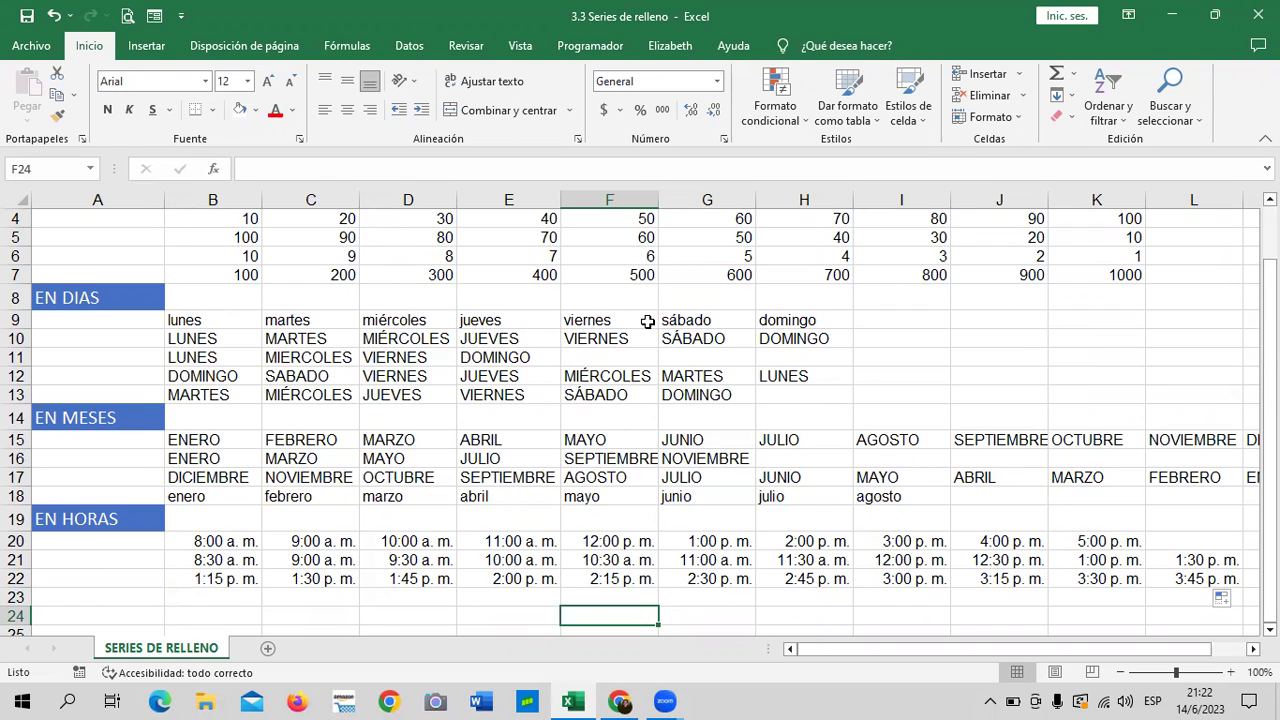
scroll(679, 327, "up", 1)
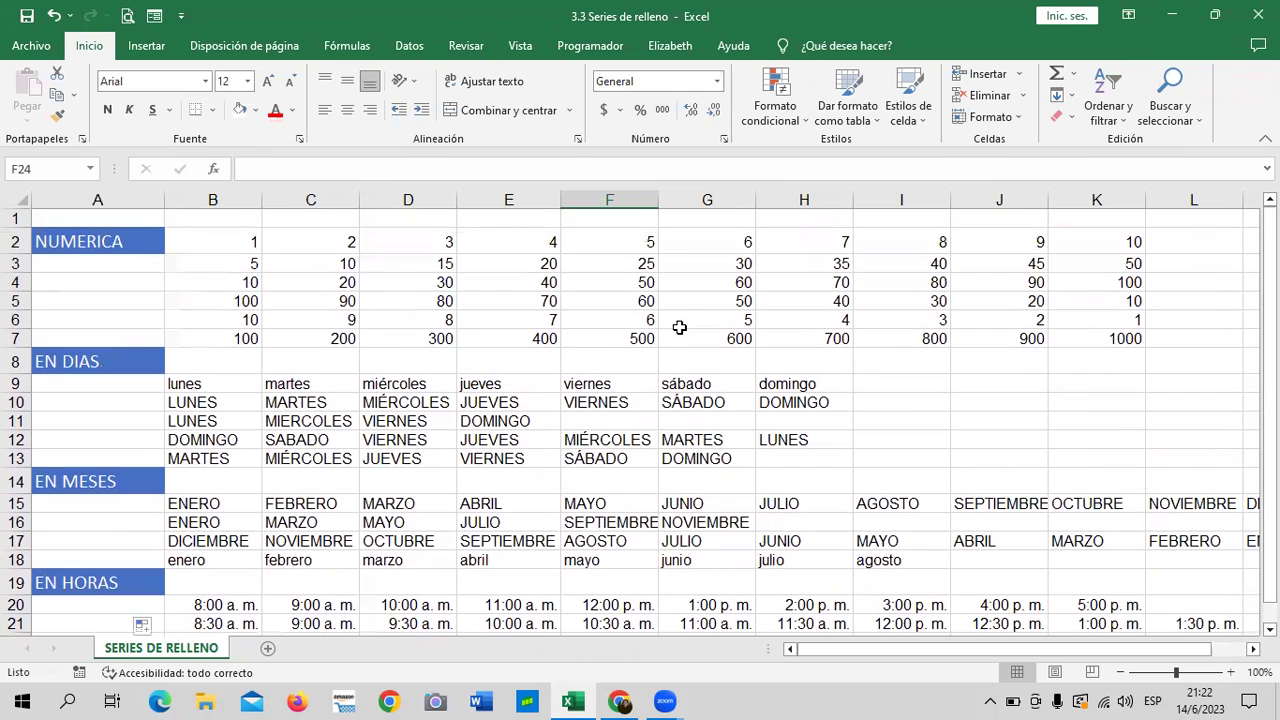
scroll(679, 327, "down", 1)
scroll(645, 325, "down", 1)
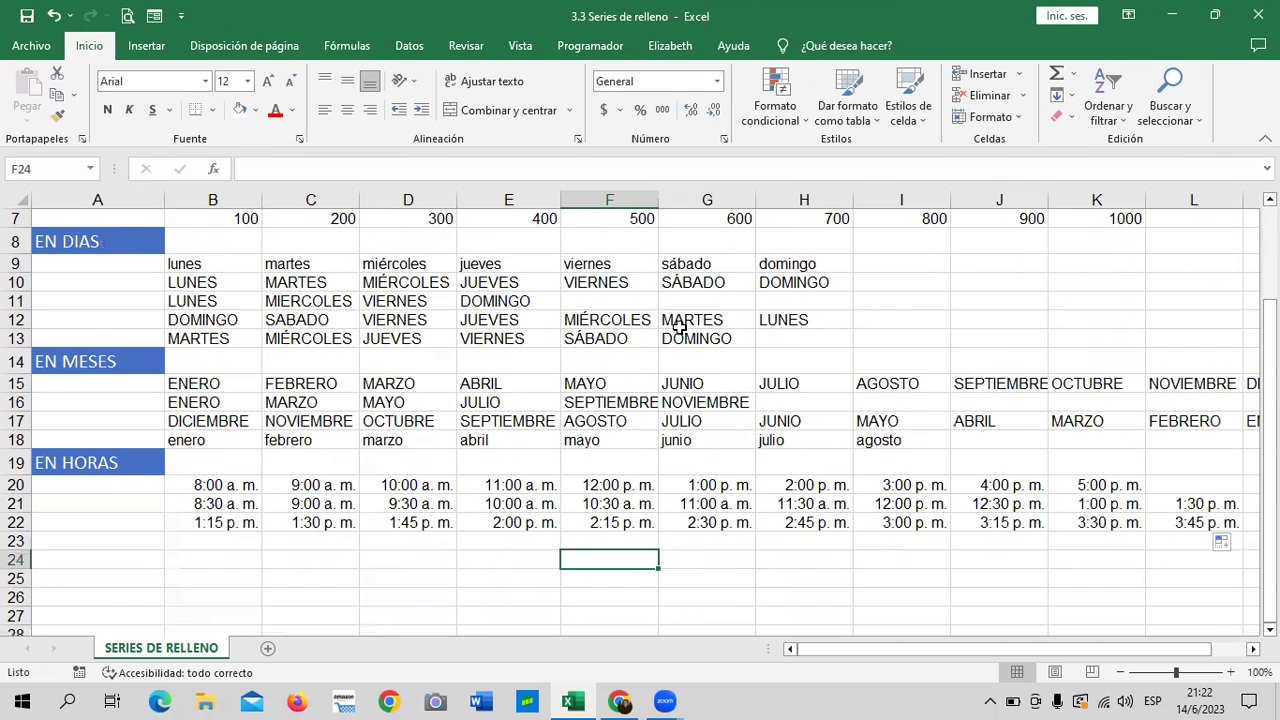
scroll(645, 322, "down", 2)
left_click(192, 516)
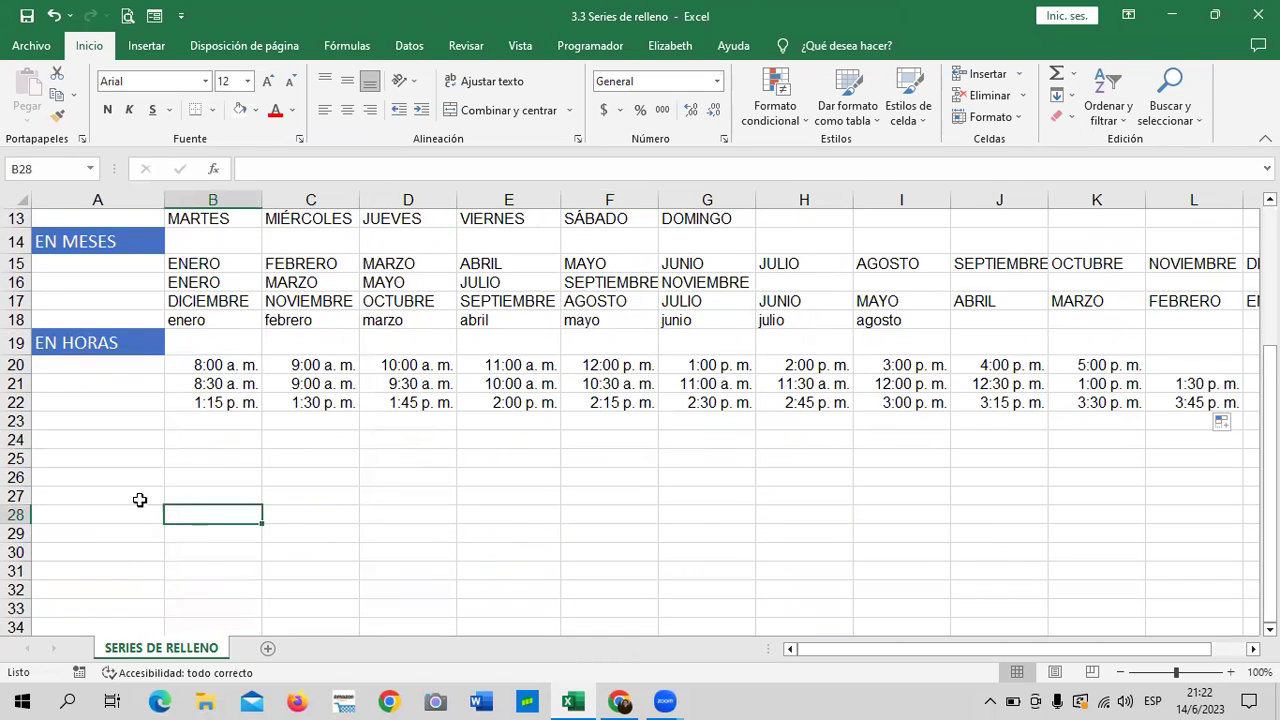
left_click(50, 459)
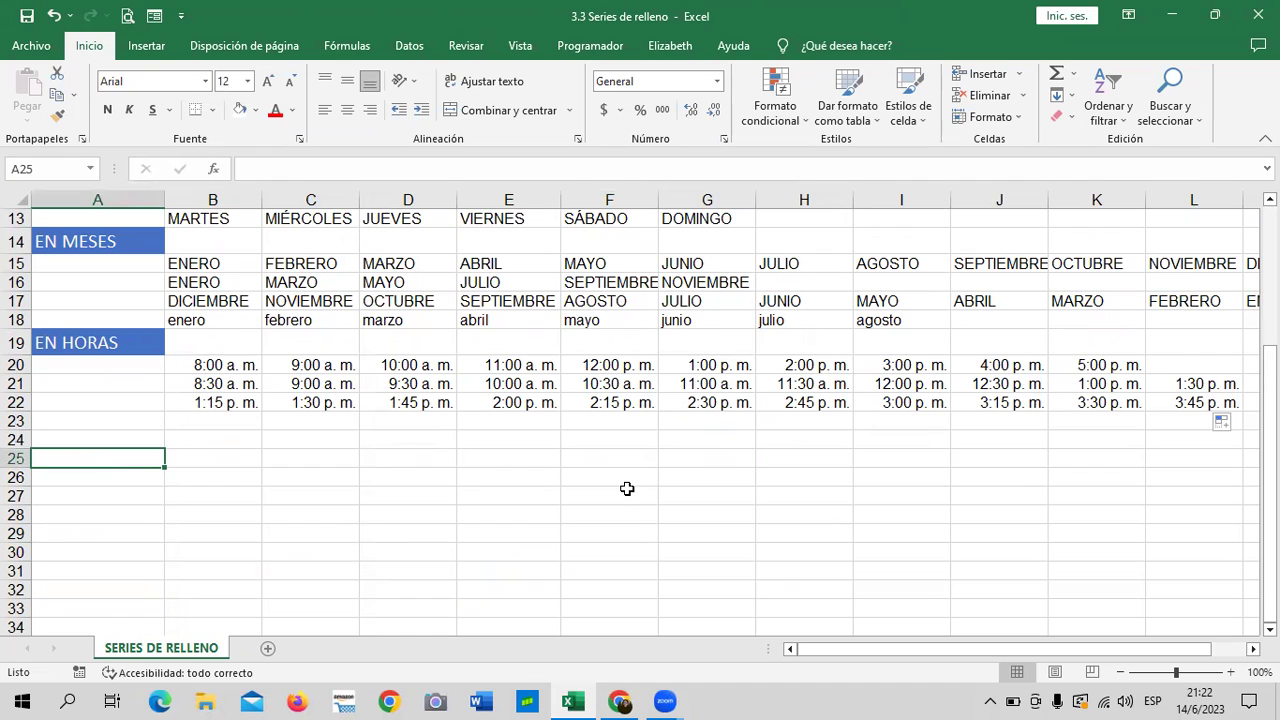
Enter the heading 'PESONALIZADAS' in capital letters in cell A25
type("p")
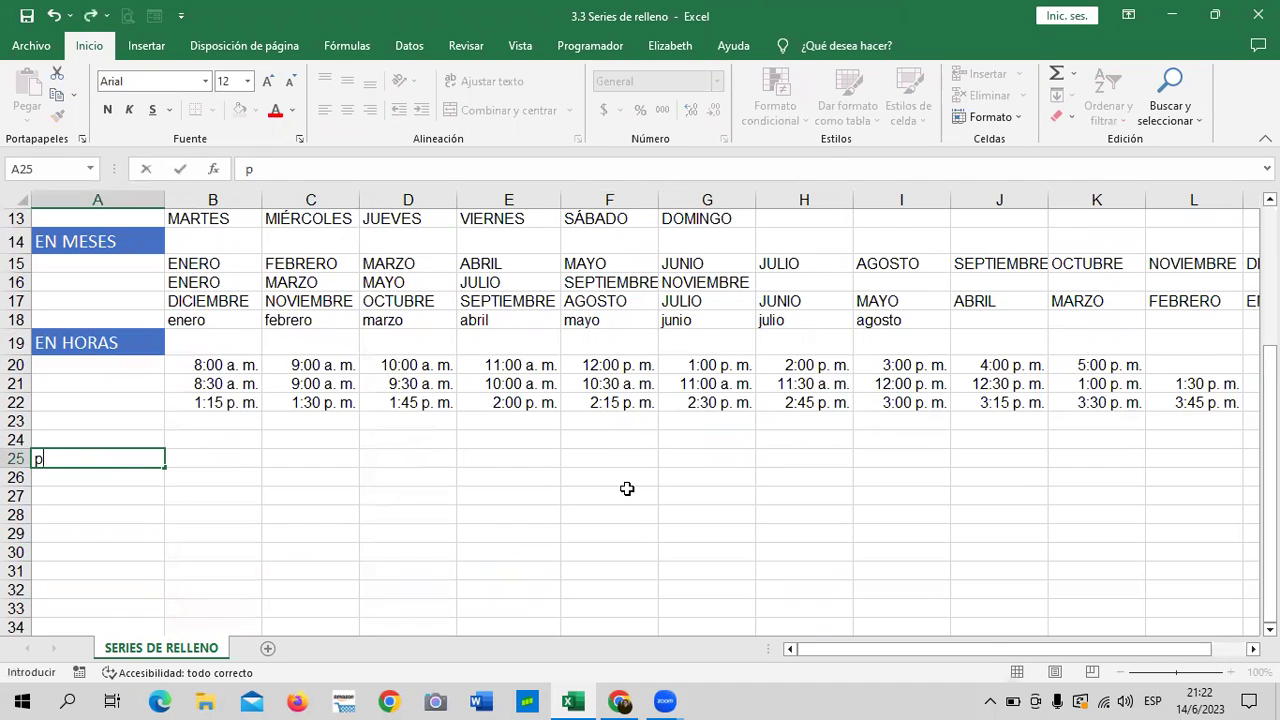
key("Caps_Lock")
key("BackSpace")
type("PESONALIZADAS")
key("Return")
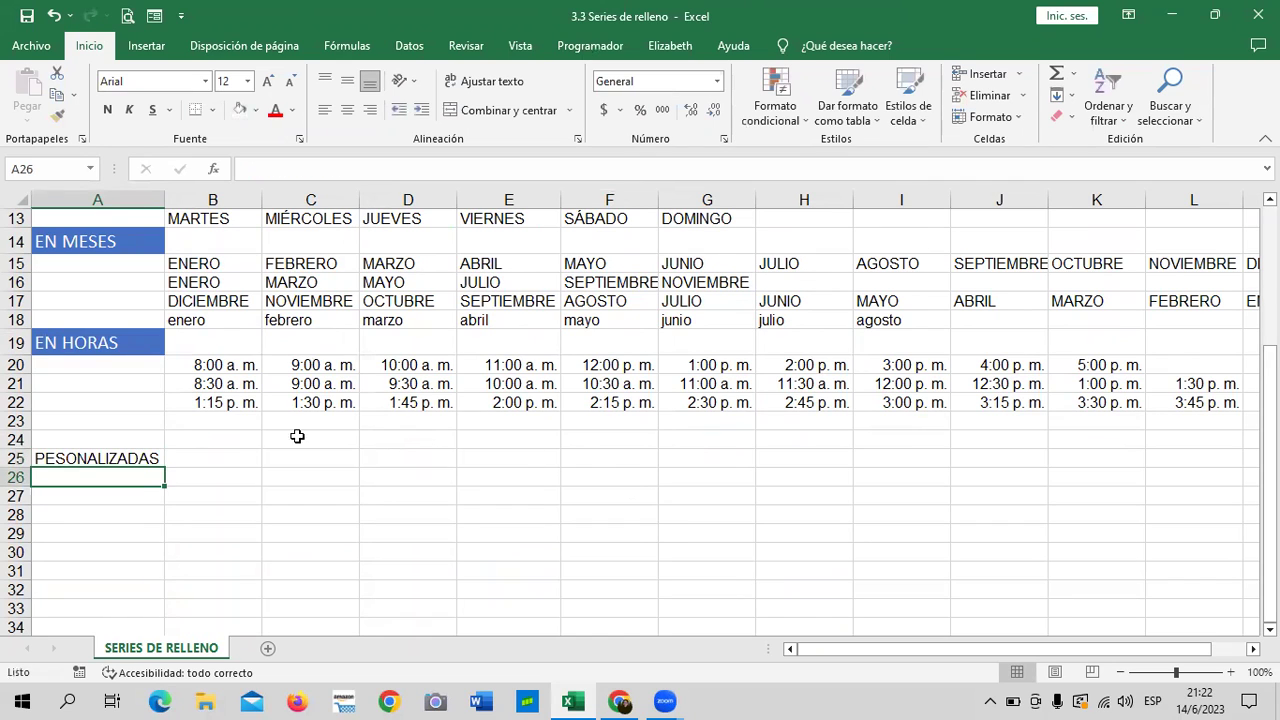
left_click(231, 513)
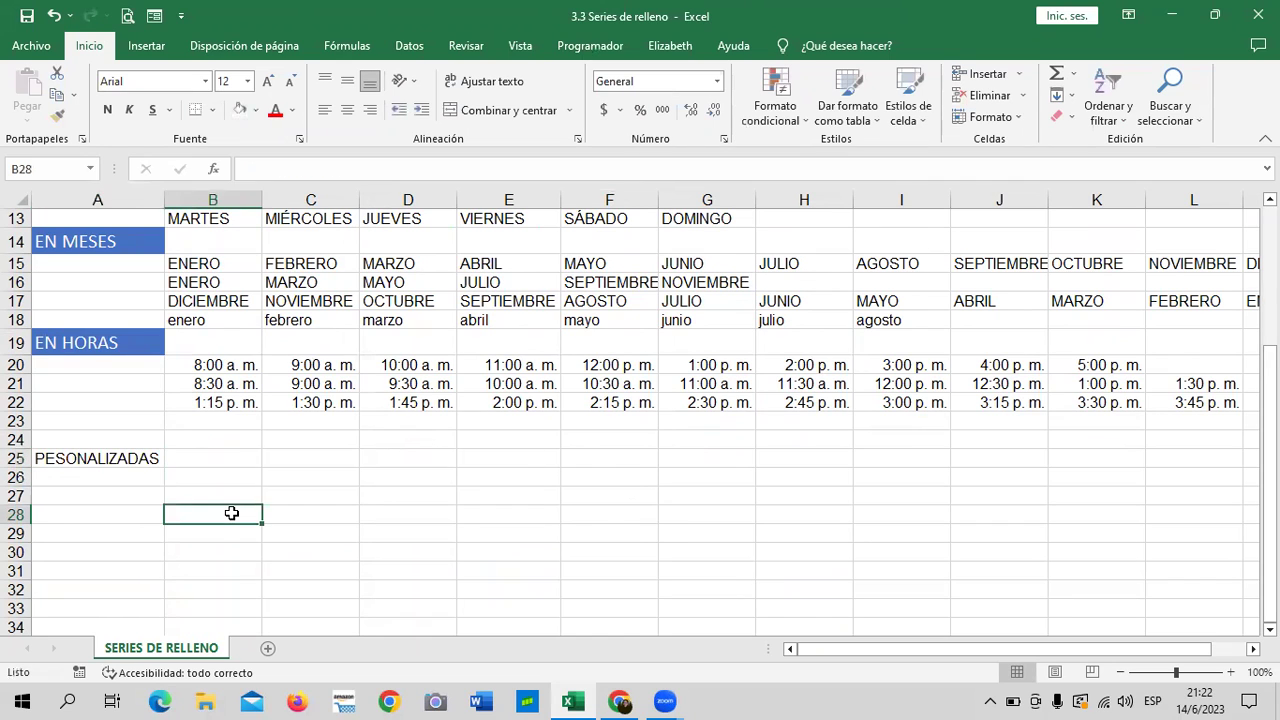
Apply the blue Énfasis1 cell style to the A25 heading and enlarge its font twice
left_click(133, 459)
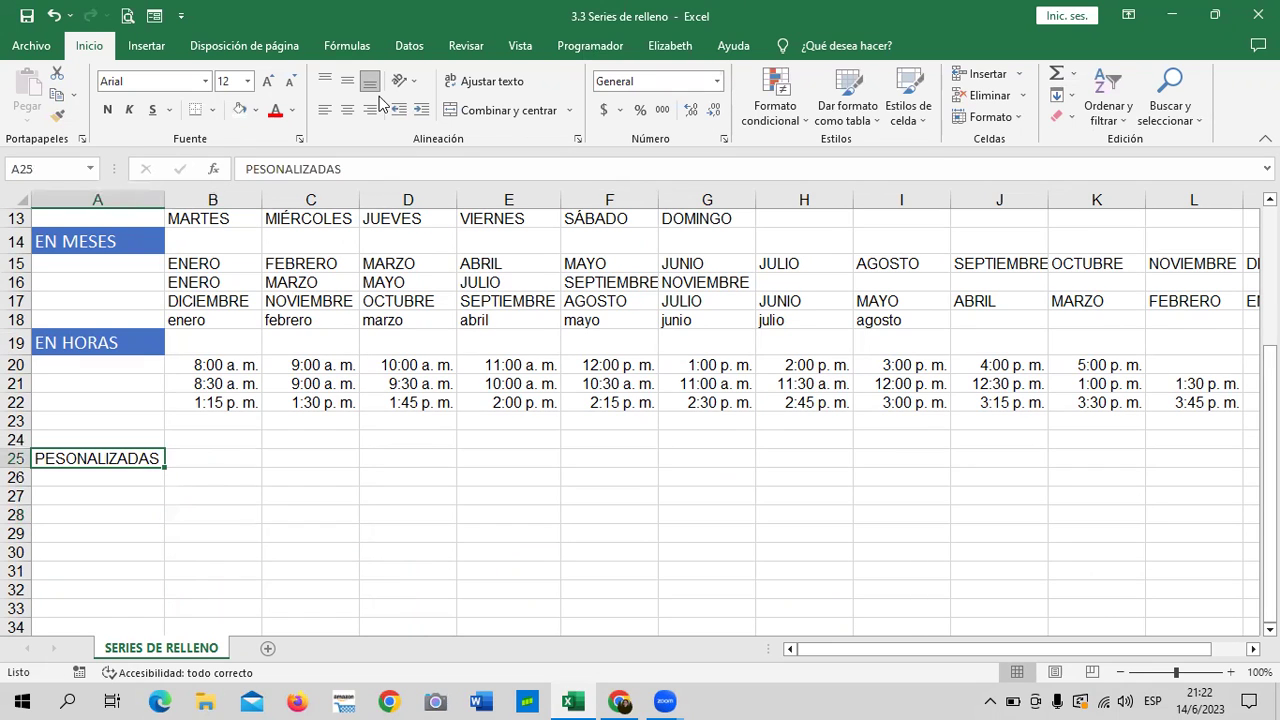
left_click(907, 112)
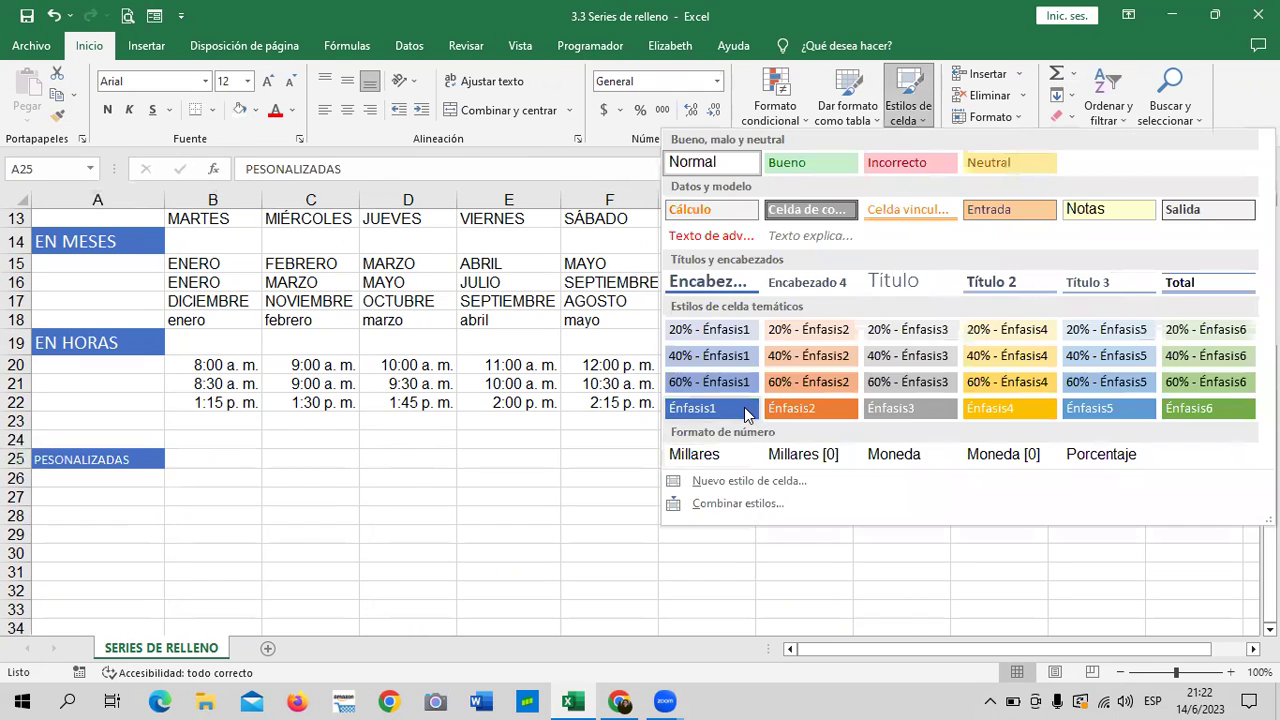
left_click(710, 162)
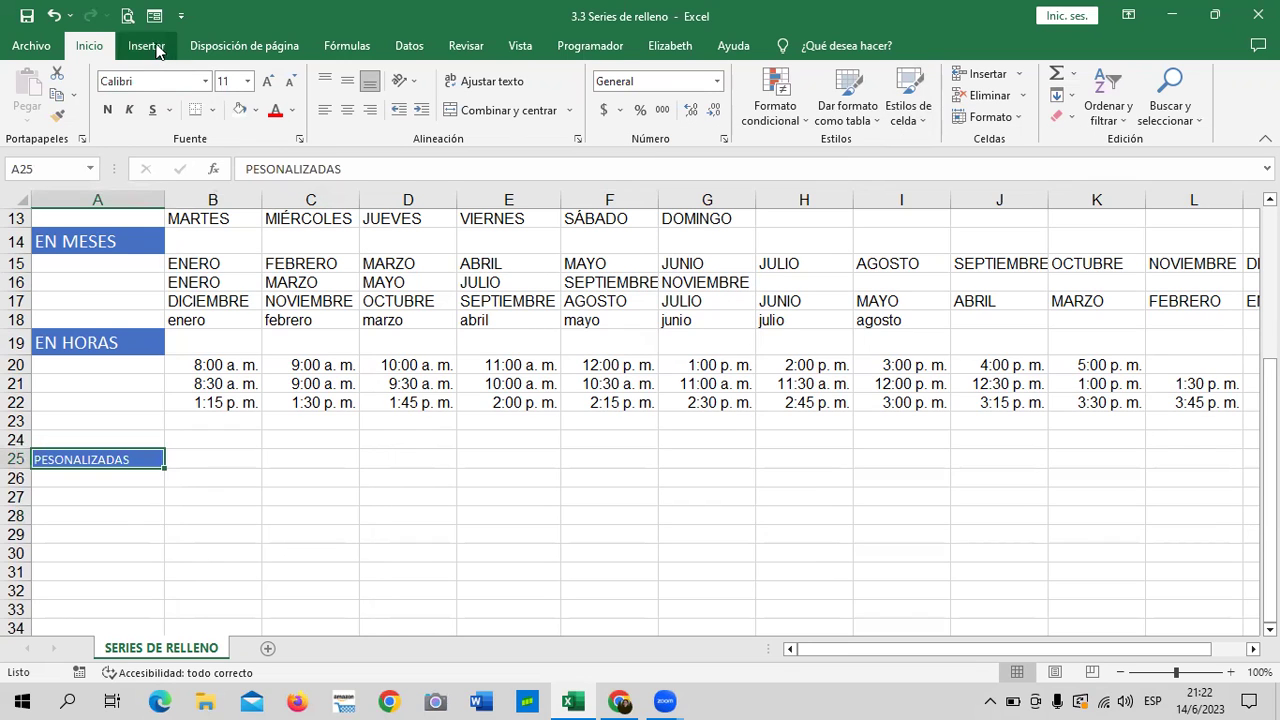
left_click(267, 81)
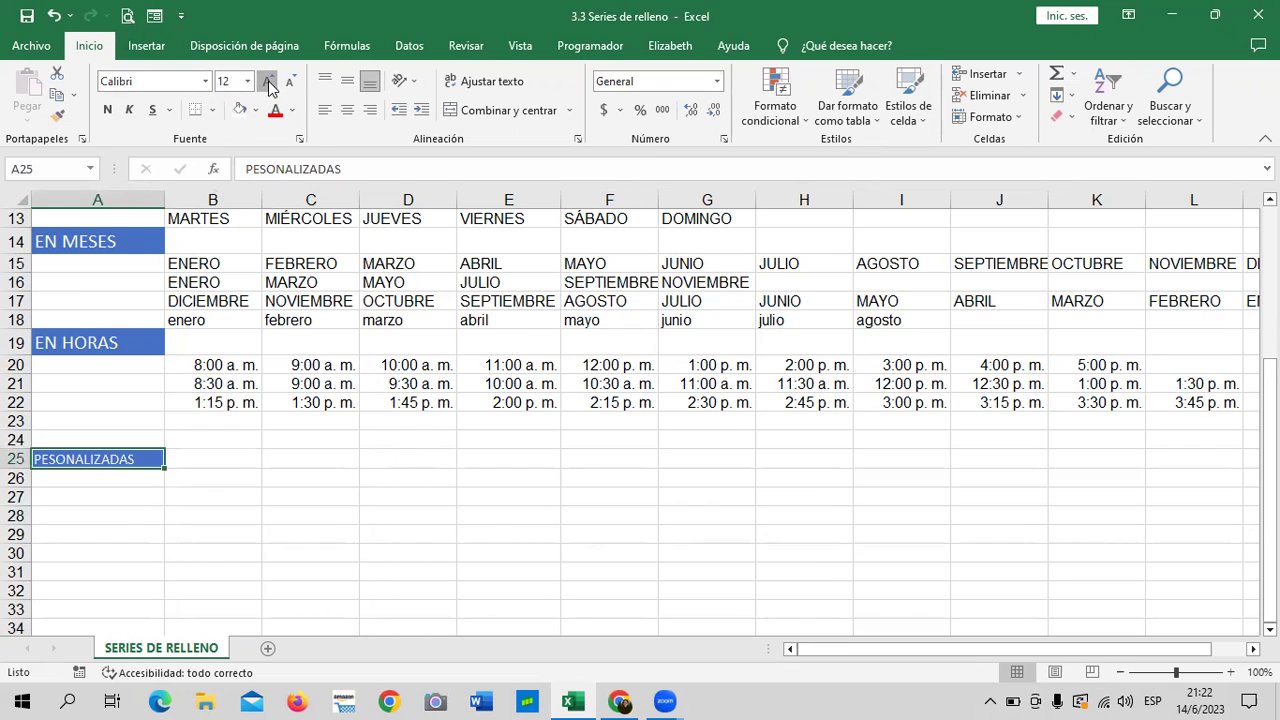
left_click(267, 81)
left_click(318, 484)
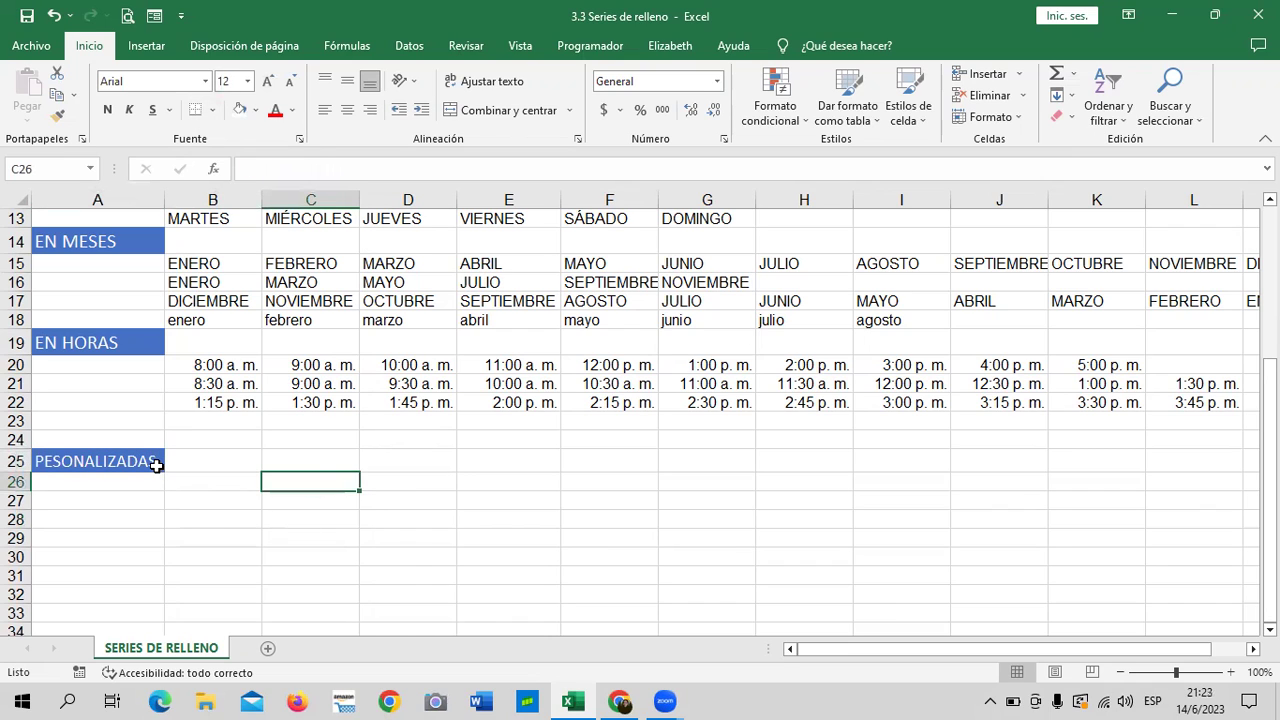
left_click(514, 478)
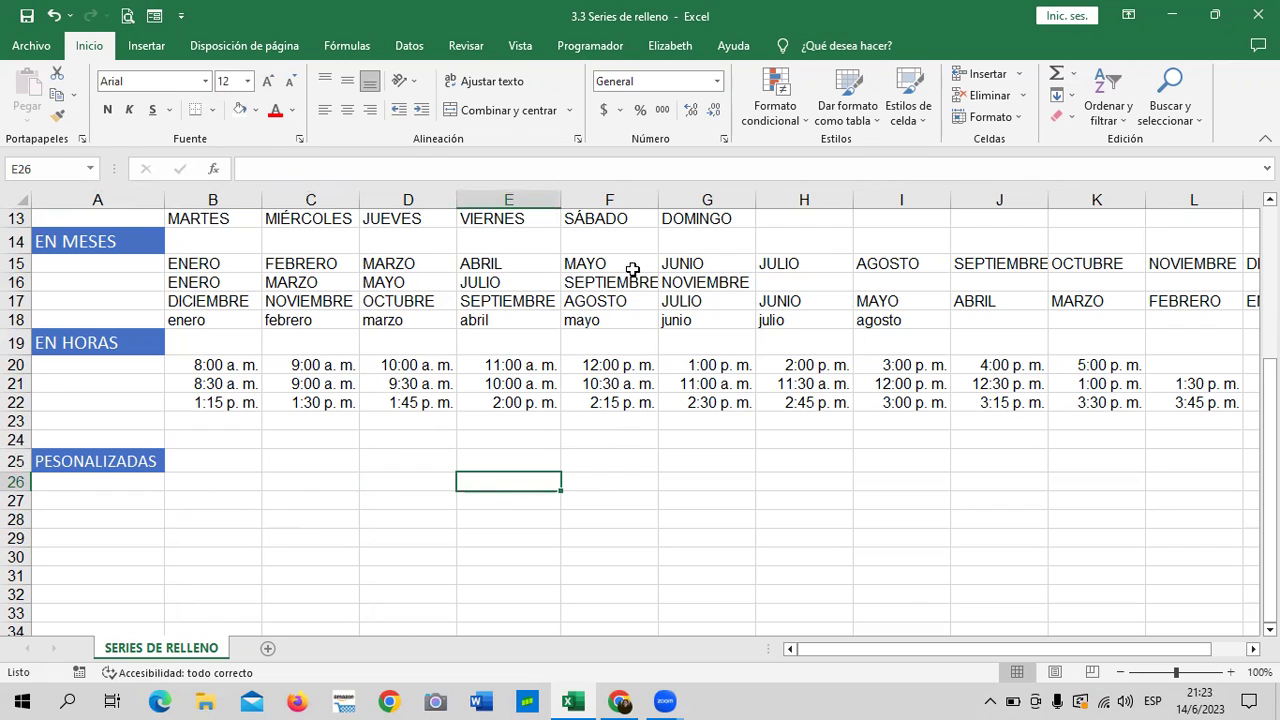
Go to Archivo > Más... > Opciones to bring up Opciones de Excel
left_click(31, 46)
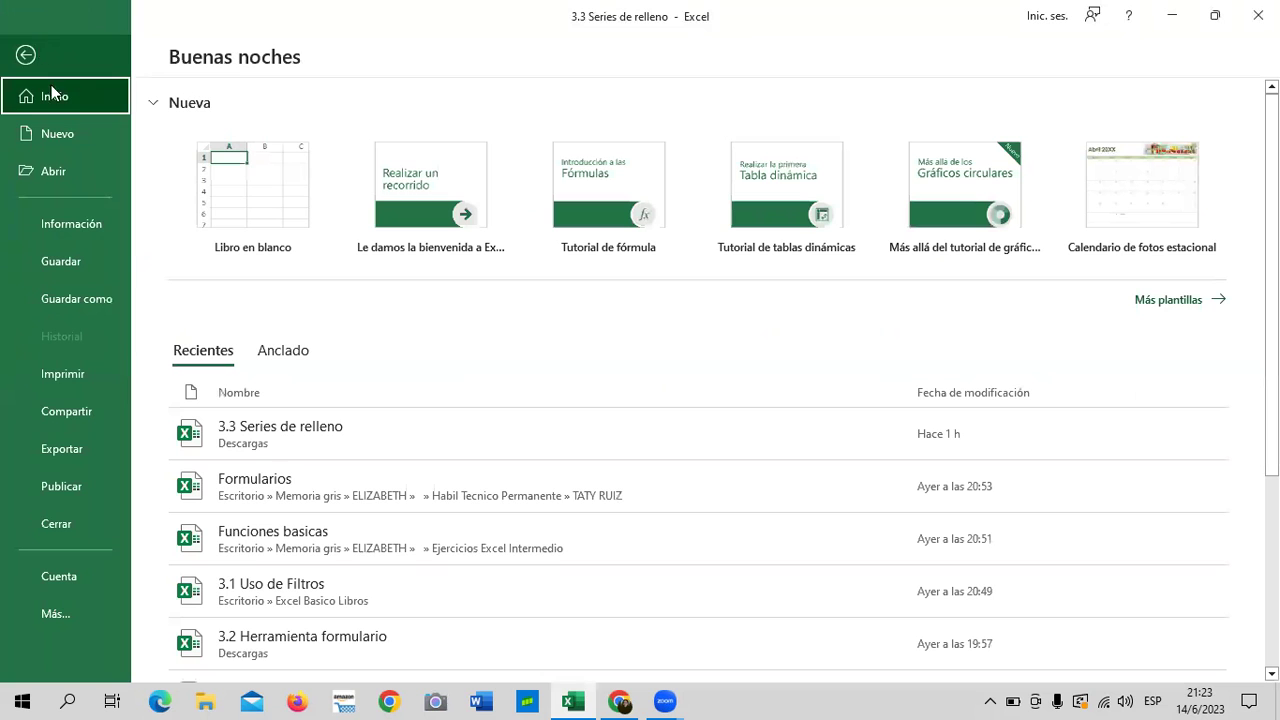
left_click(89, 618)
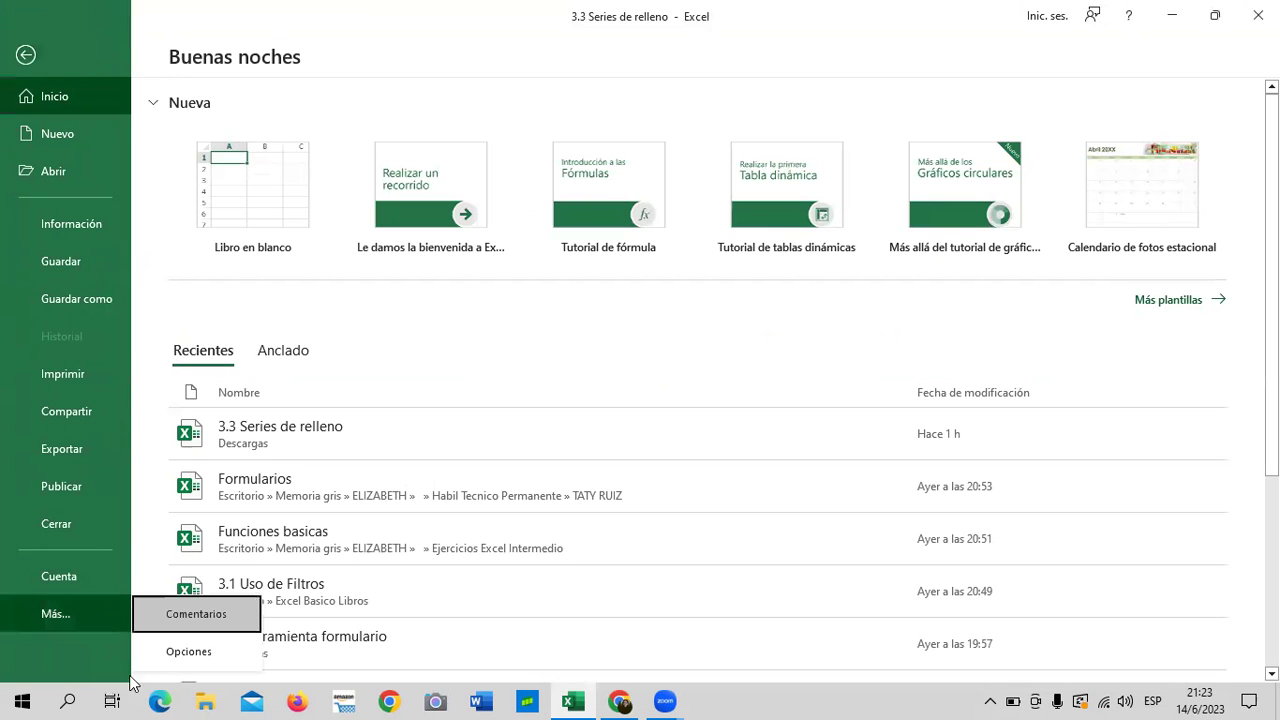
key("Escape")
key("Escape")
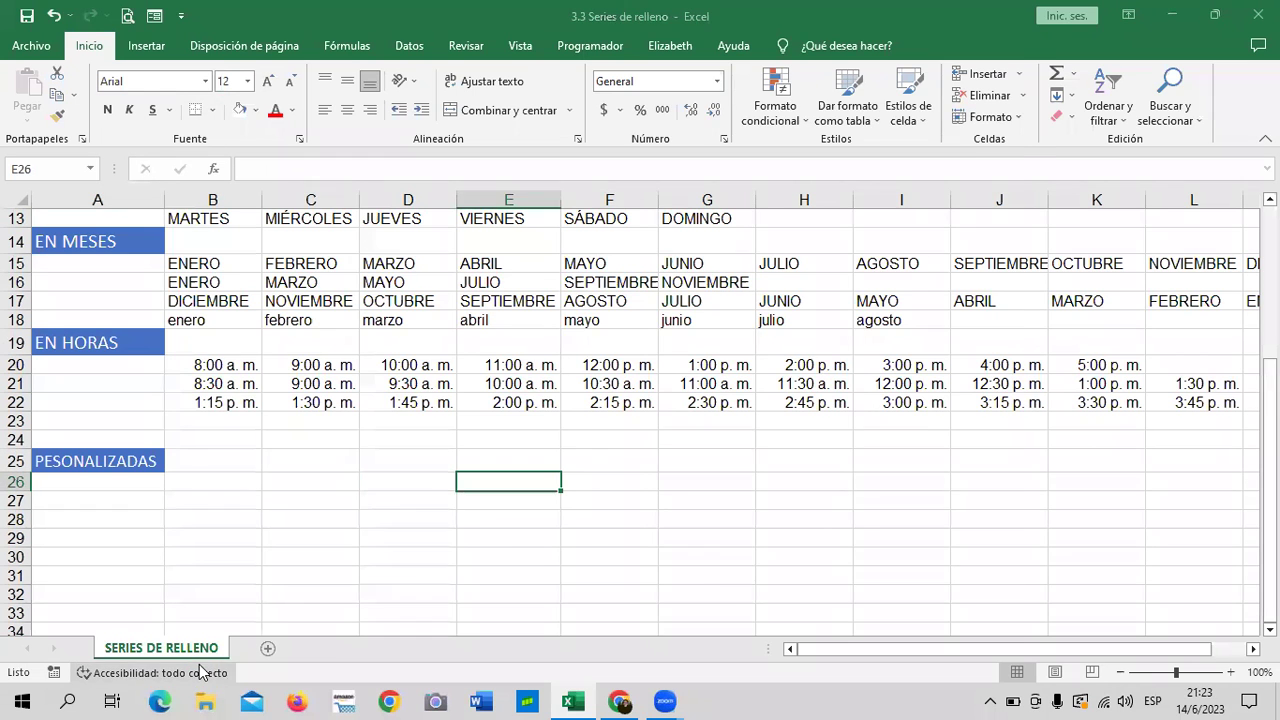
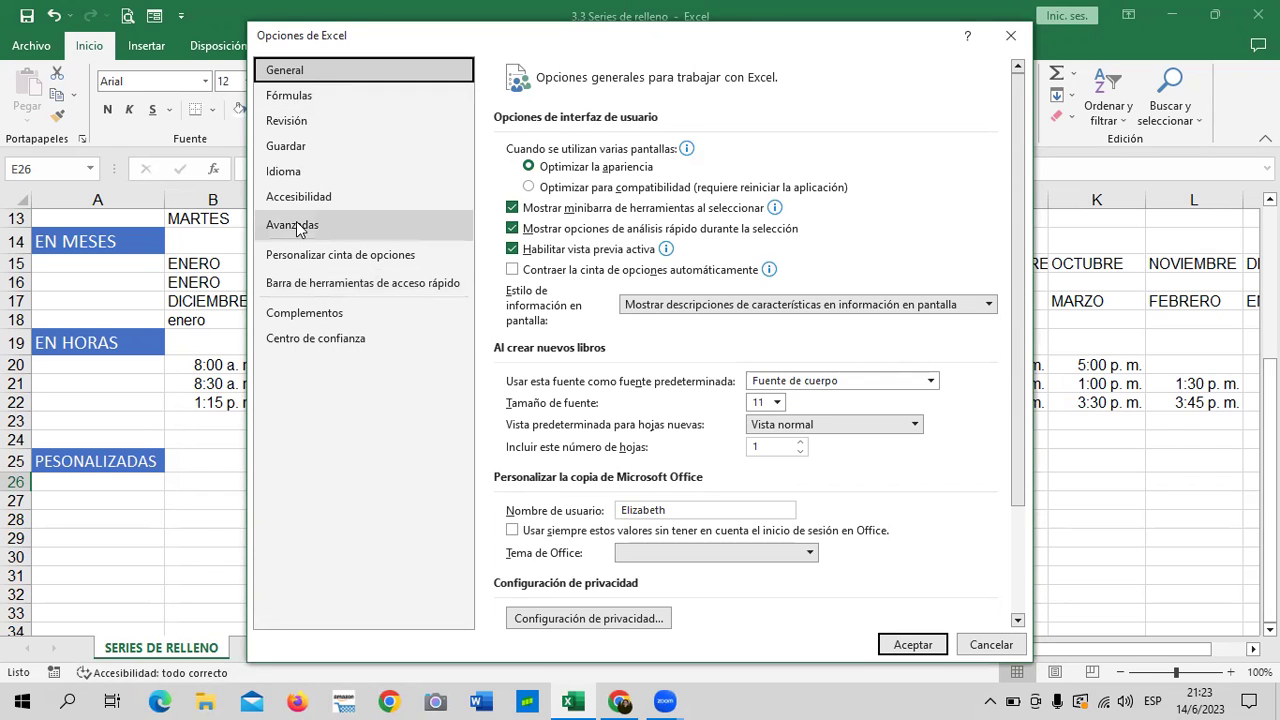
Open the Avanzadas page of Excel Options and scroll down to 'Modificar listas personalizadas...'
left_click(299, 229)
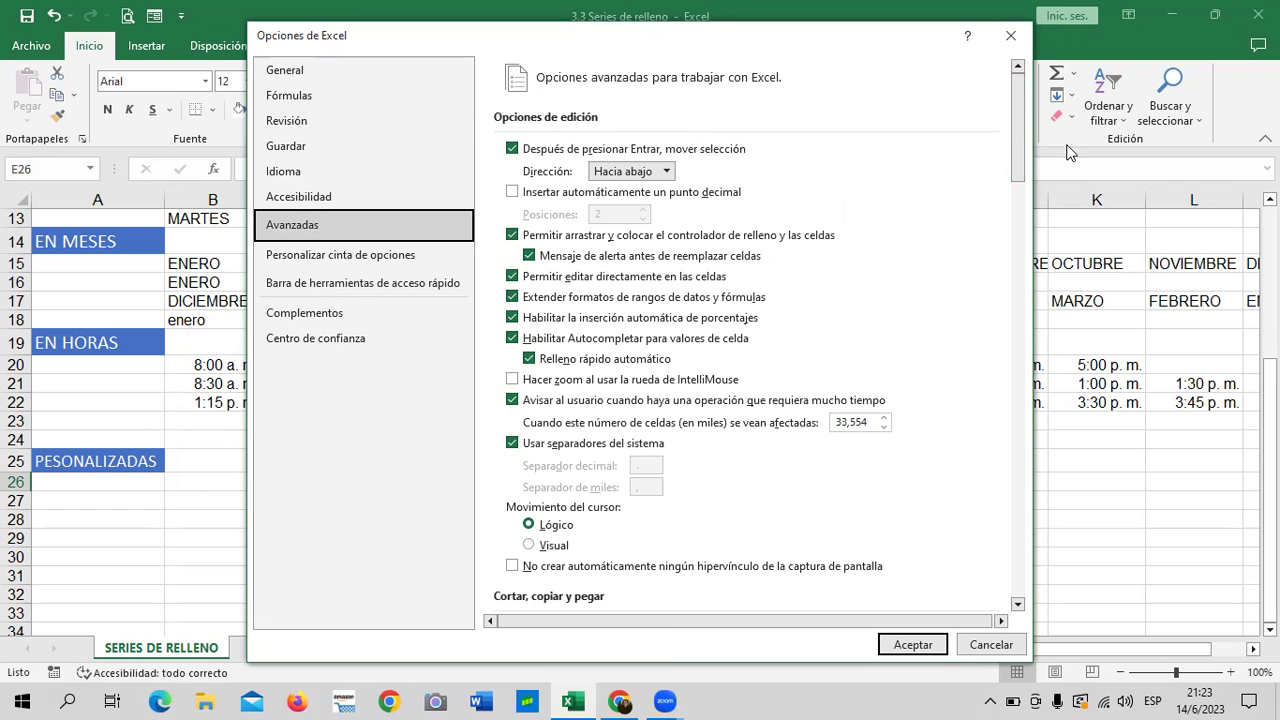
scroll(1014, 150, "down", 3)
left_click_drag(1012, 154, 1010, 570)
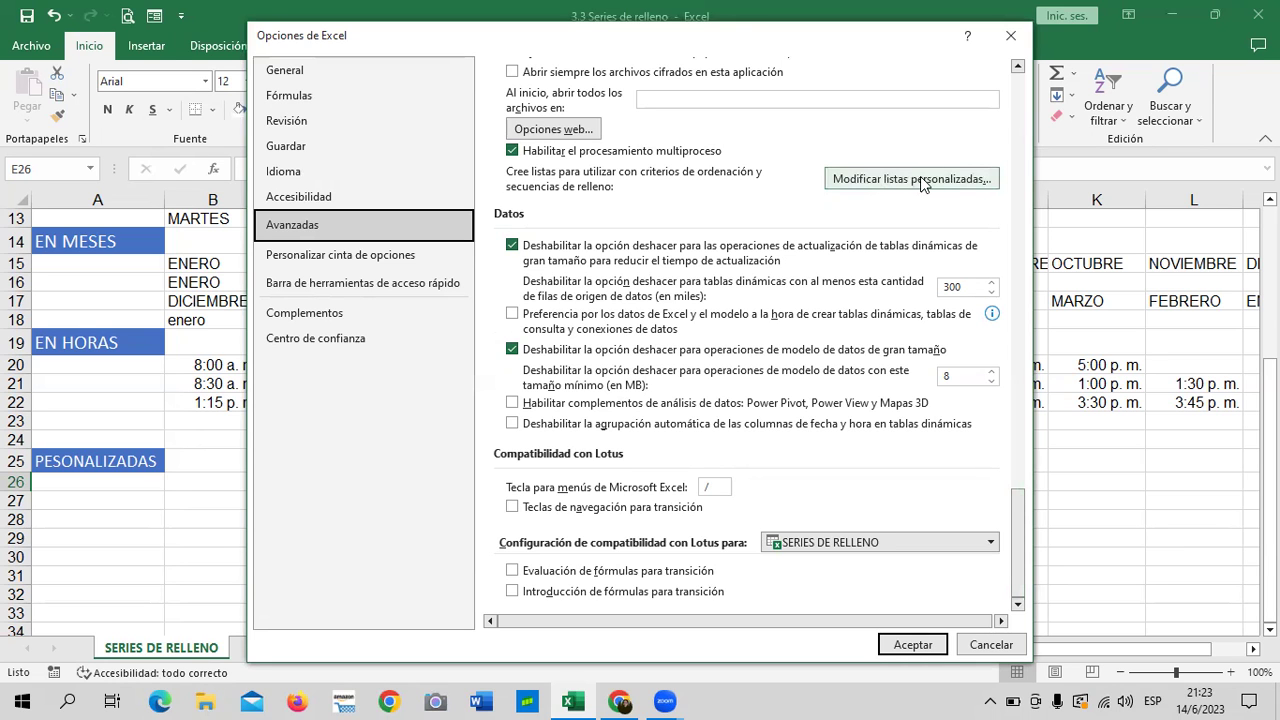
Open the custom lists editor and browse the English day and month lists
left_click(883, 179)
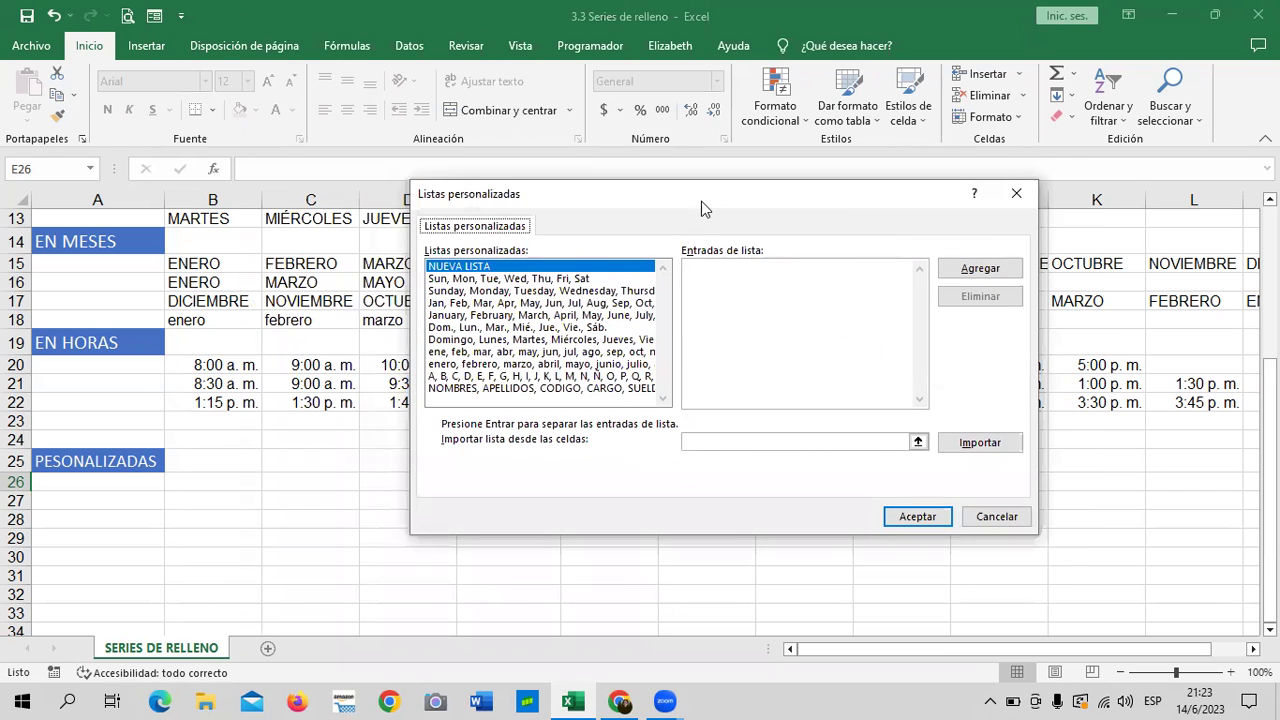
left_click_drag(702, 200, 694, 187)
left_click(549, 268)
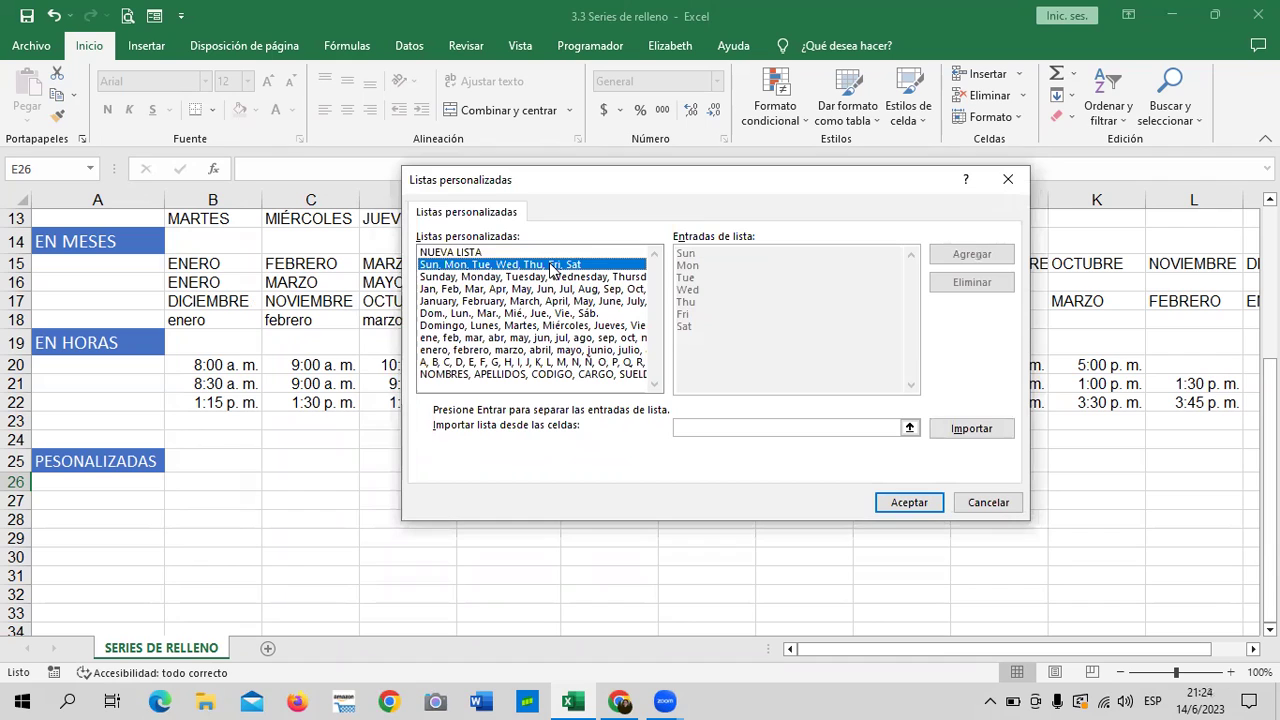
left_click(516, 278)
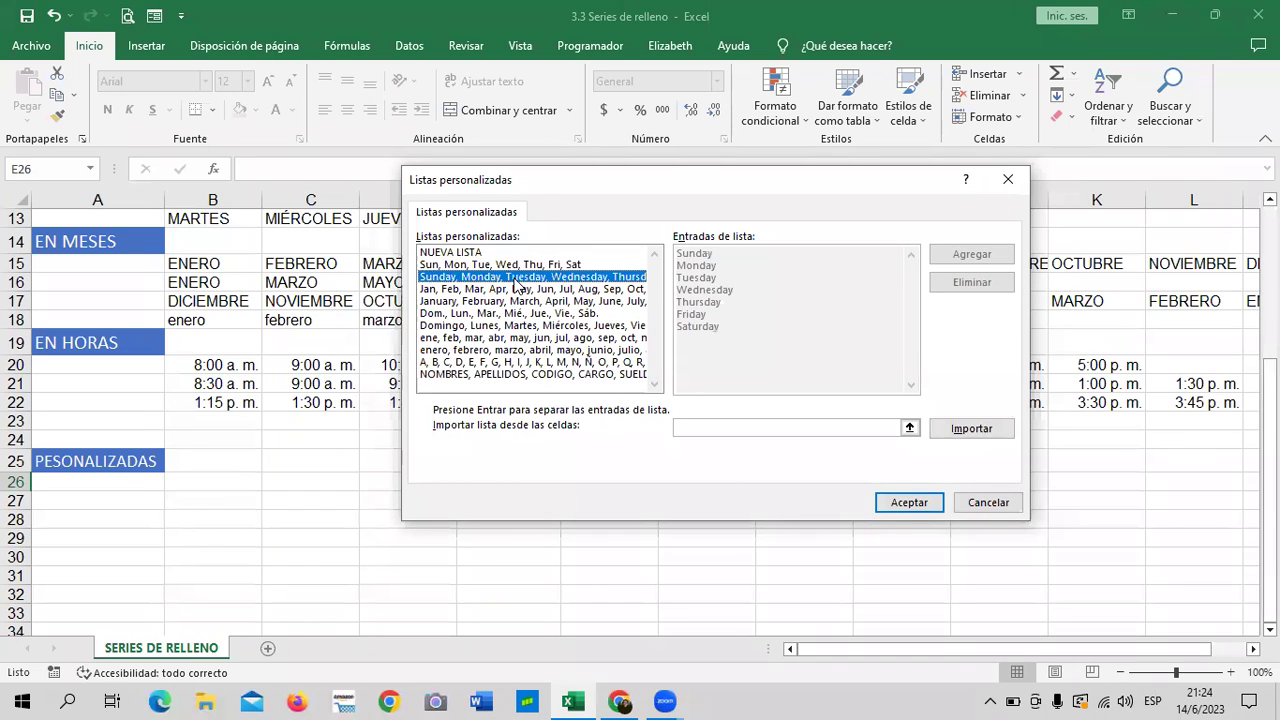
left_click(482, 264)
left_click(479, 279)
left_click(478, 290)
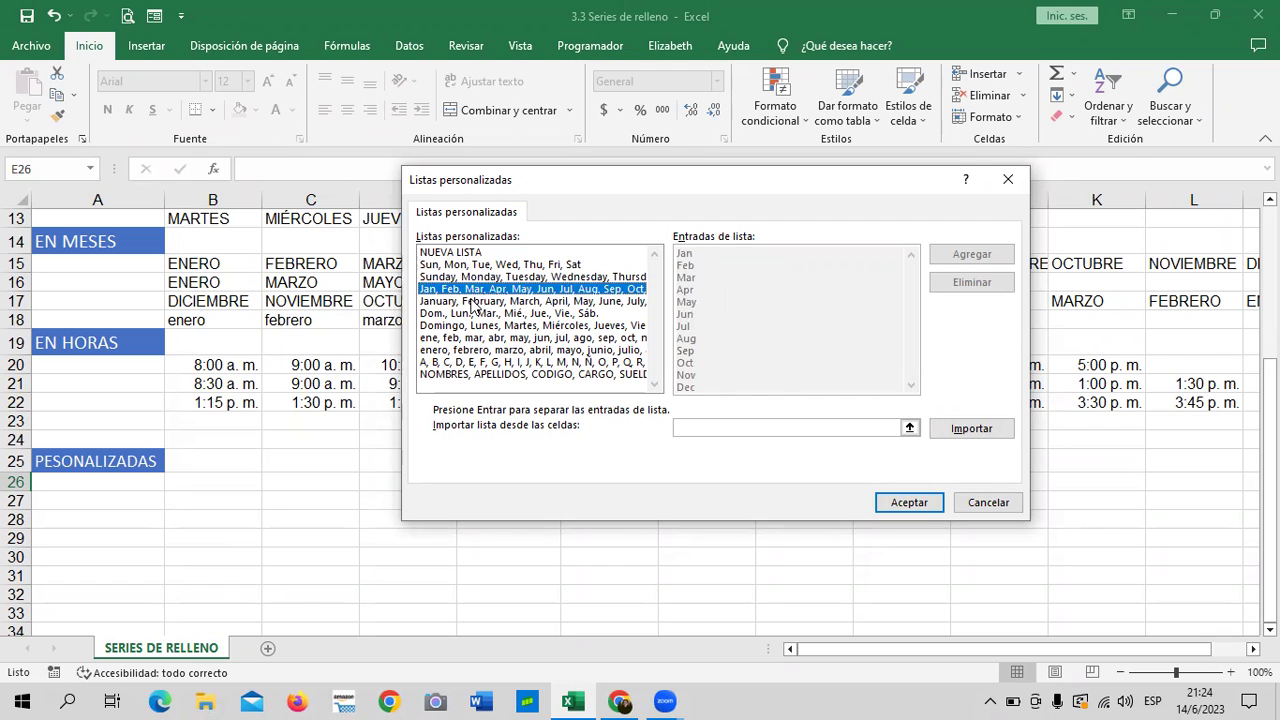
left_click(489, 302)
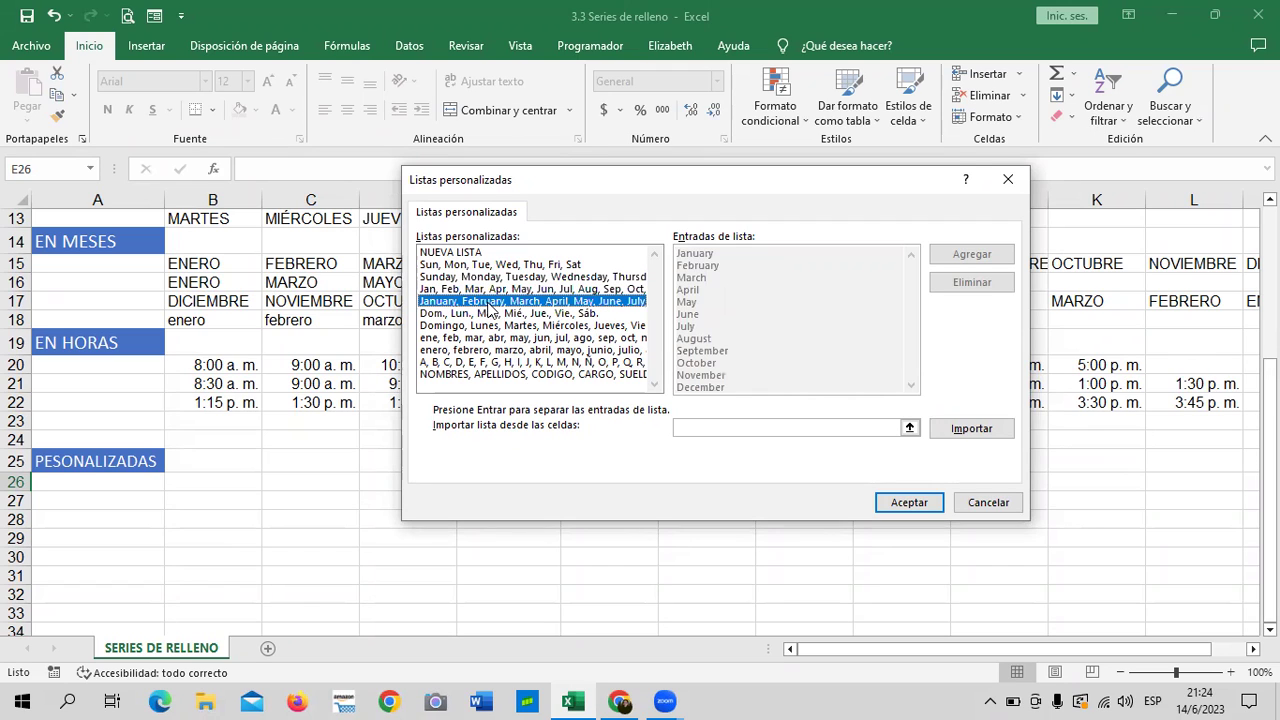
Browse the abbreviated and full Spanish day and month lists
left_click(481, 316)
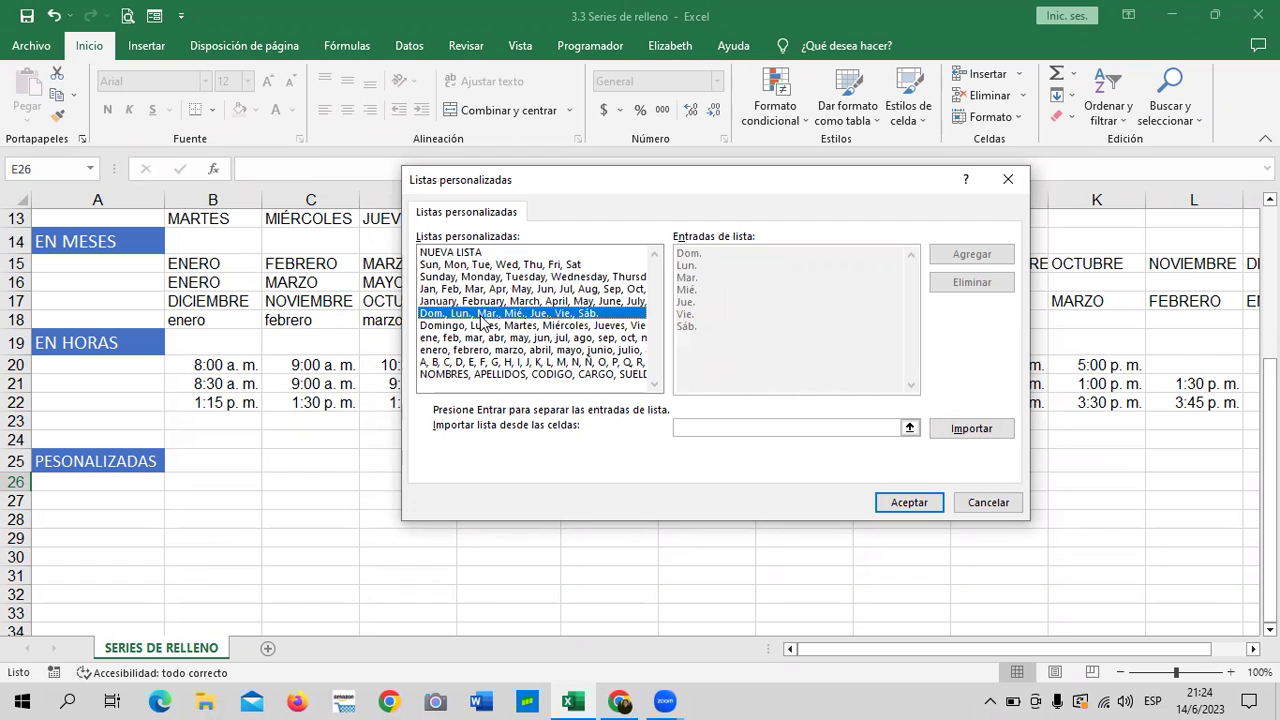
left_click(483, 302)
left_click(487, 289)
left_click(491, 301)
left_click(490, 314)
left_click(537, 326)
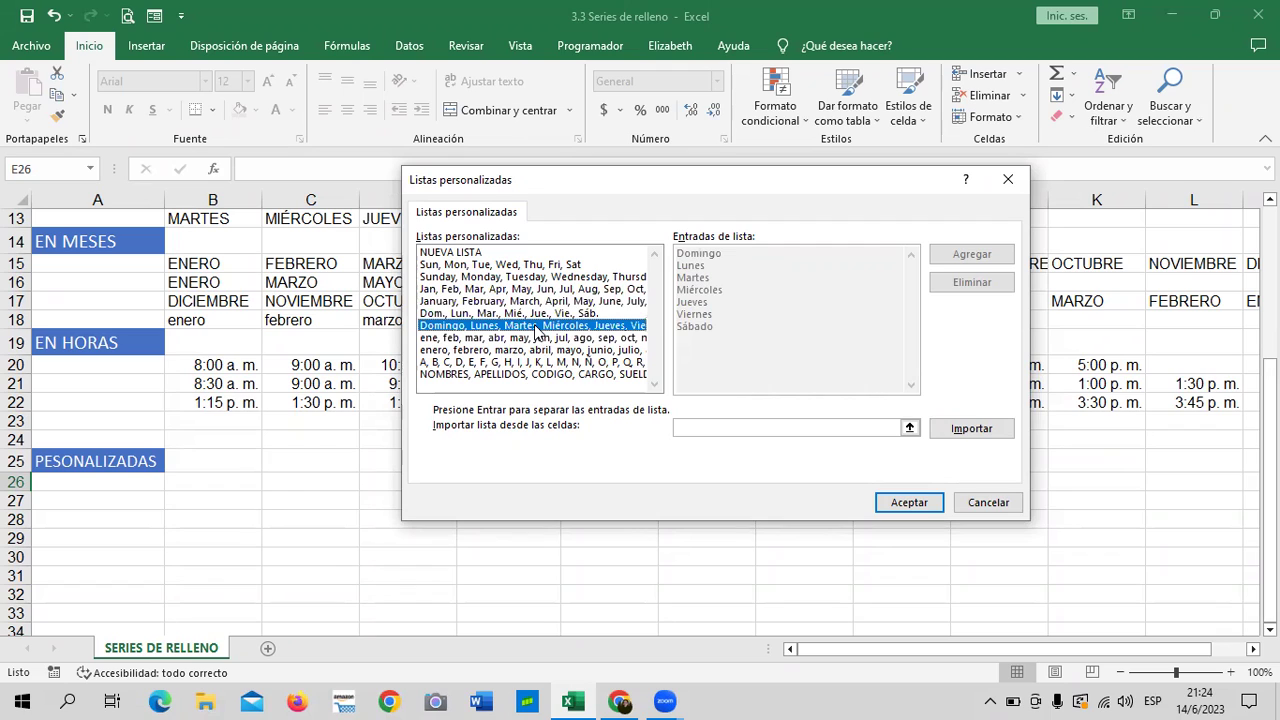
left_click(538, 340)
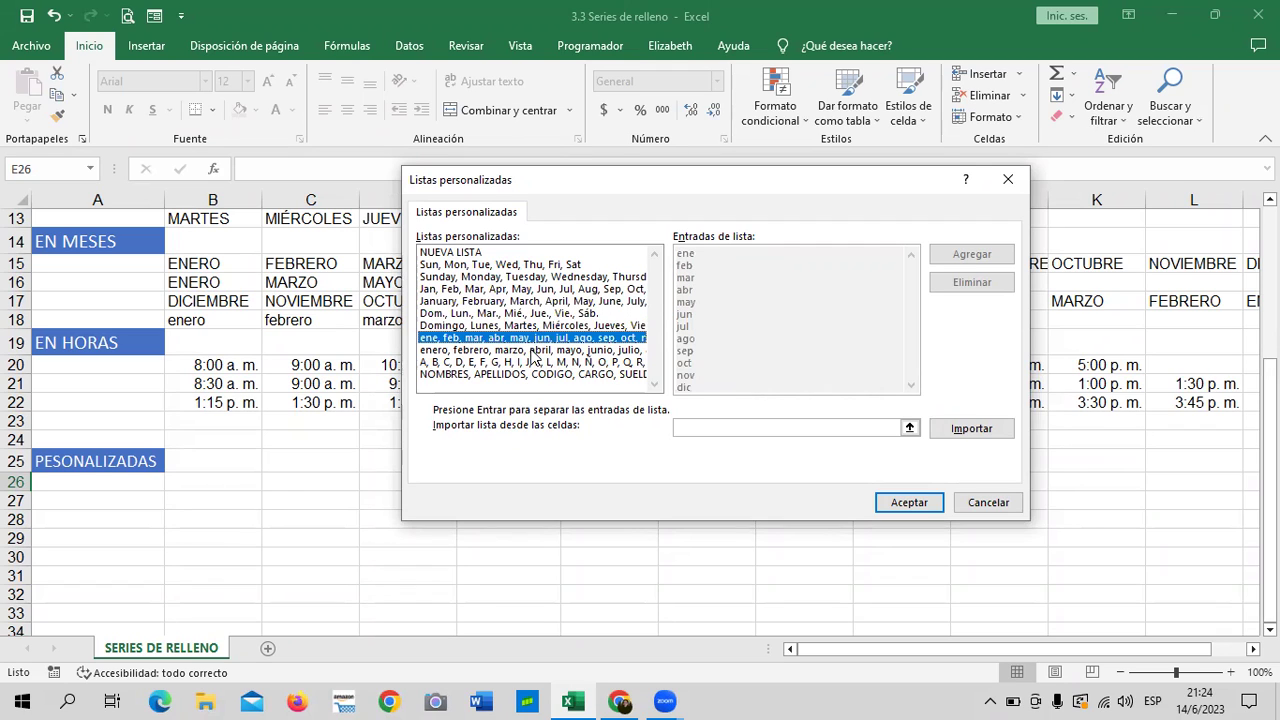
left_click(535, 351)
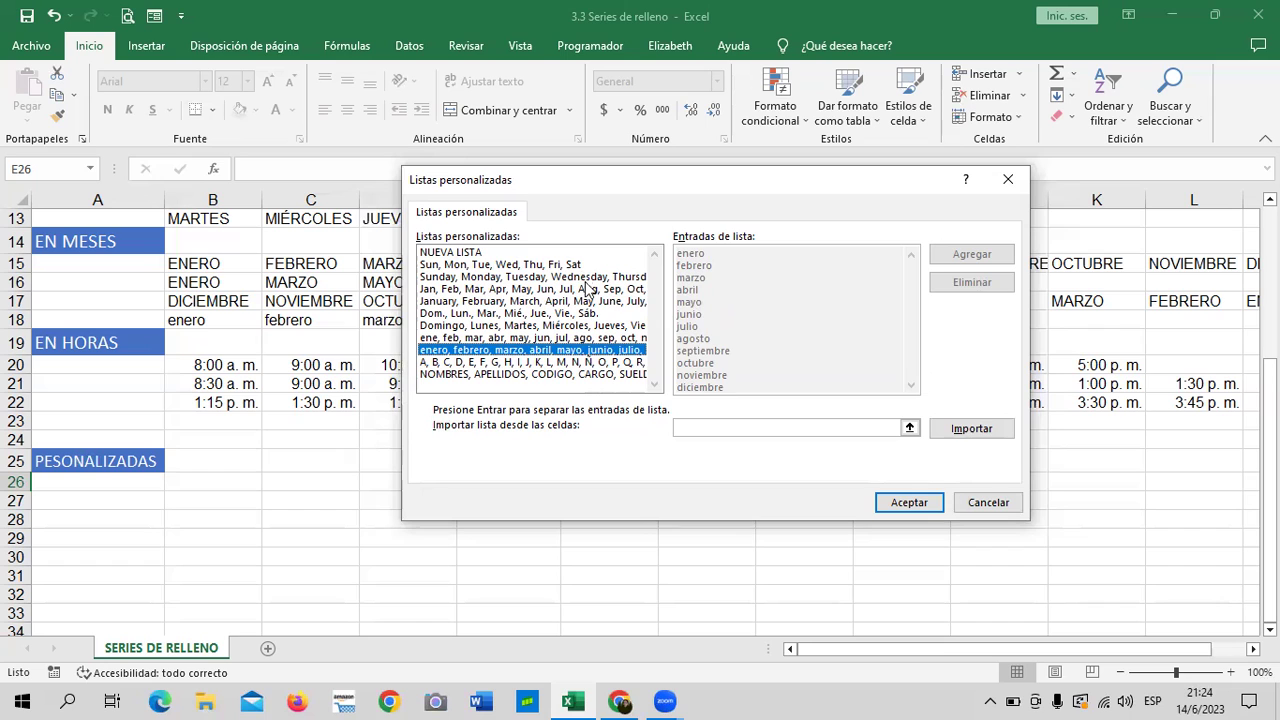
Revisit the day and month lists, then select the A, B, C… alphabet list
left_click(530, 264)
left_click(527, 277)
left_click(528, 301)
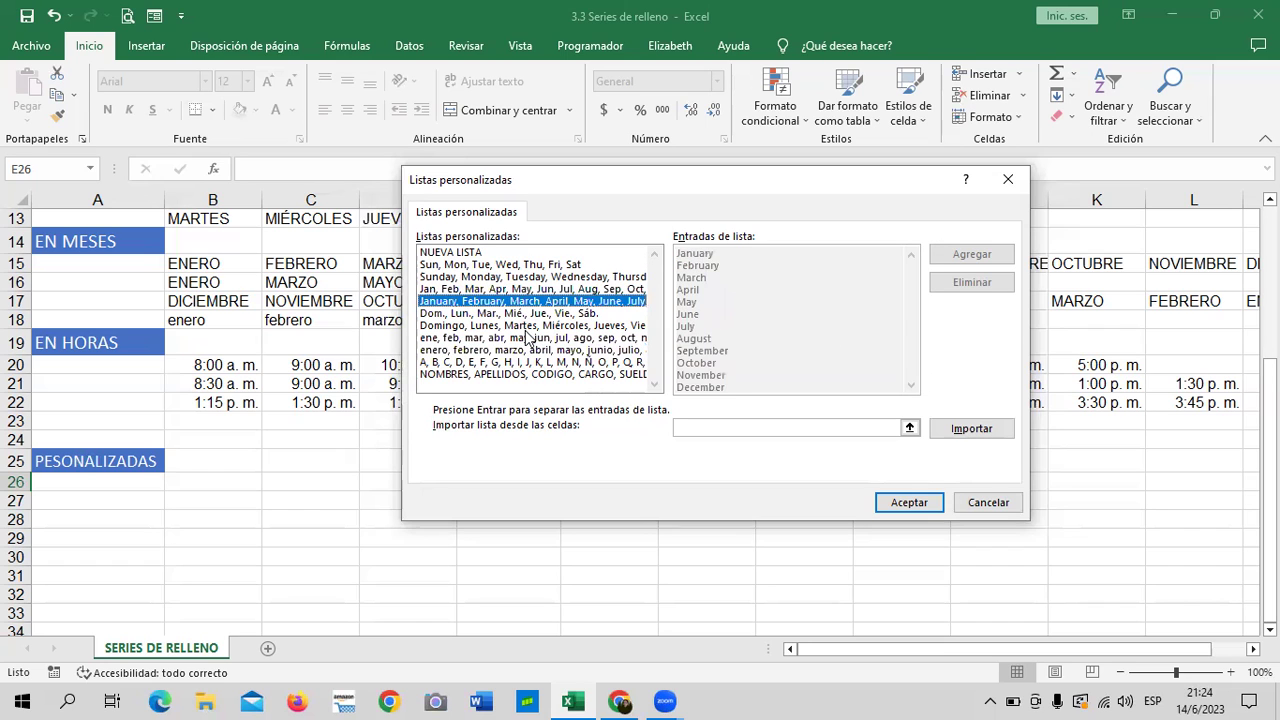
left_click(528, 325)
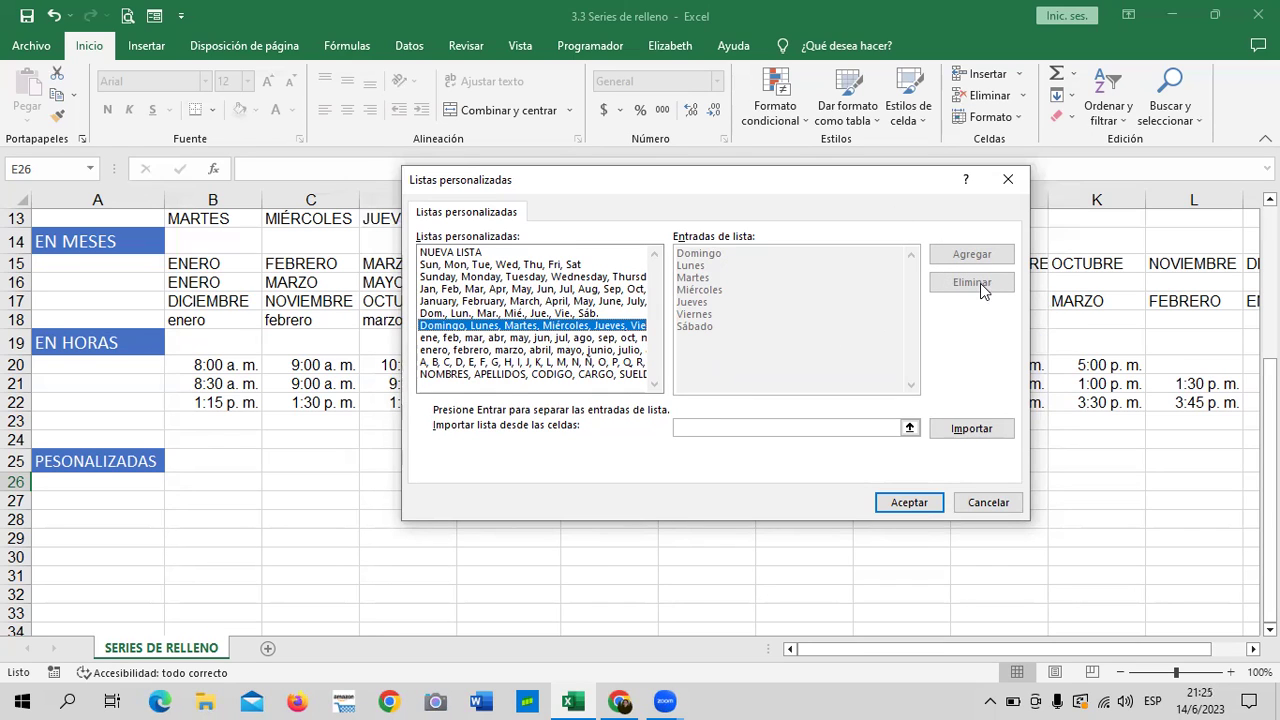
left_click(597, 338)
left_click(590, 350)
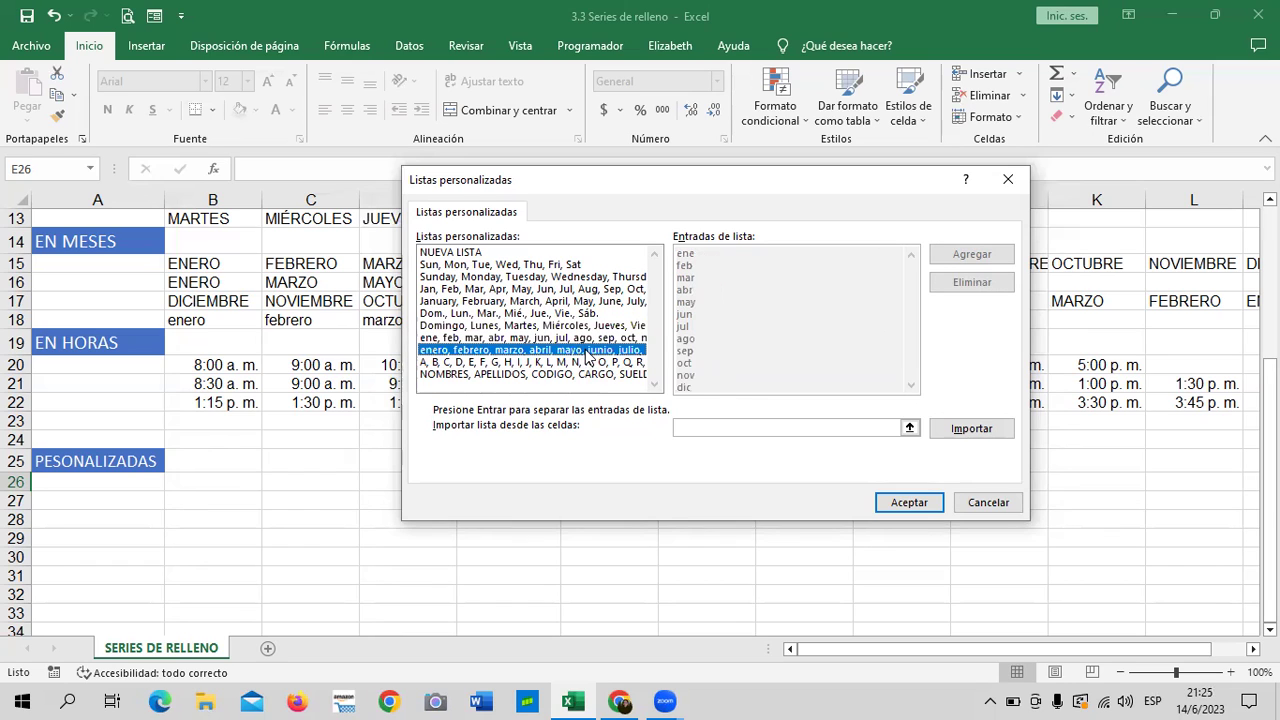
left_click(580, 364)
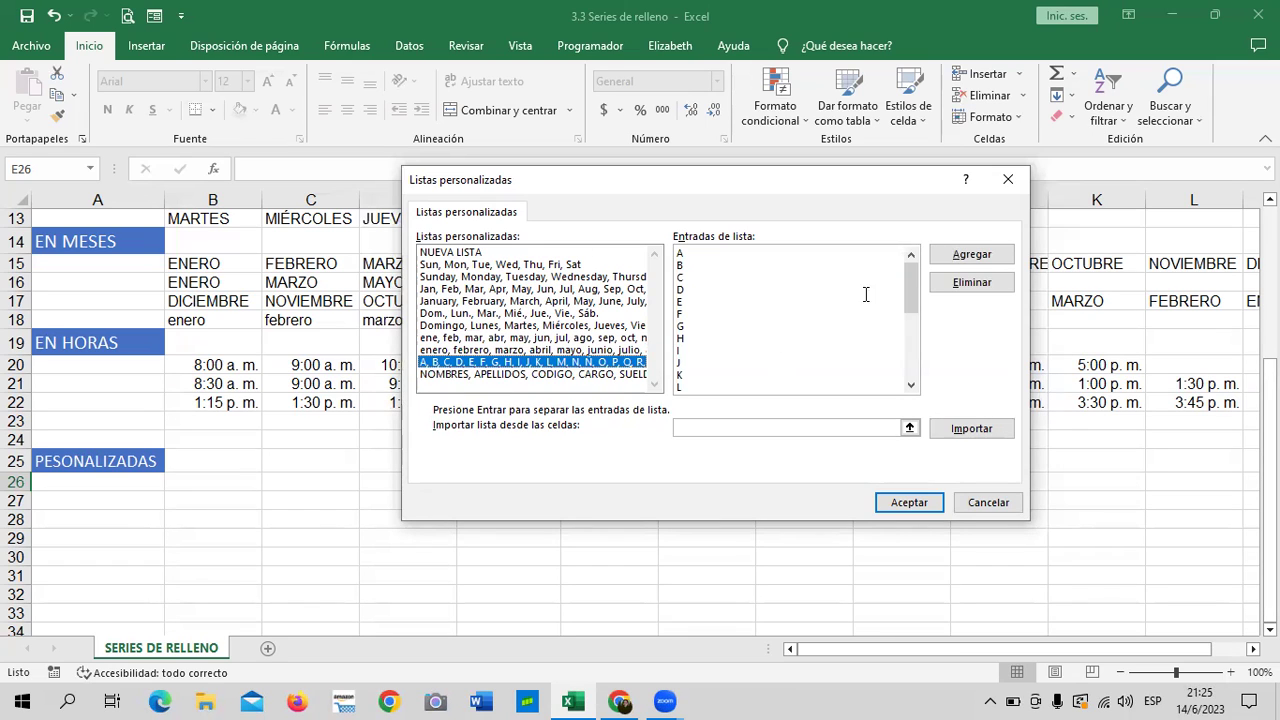
Delete the A, B, C… alphabet custom list
mouse_move(911, 290)
left_mouse_down()
mouse_move(911, 354)
mouse_move(906, 265)
left_mouse_up()
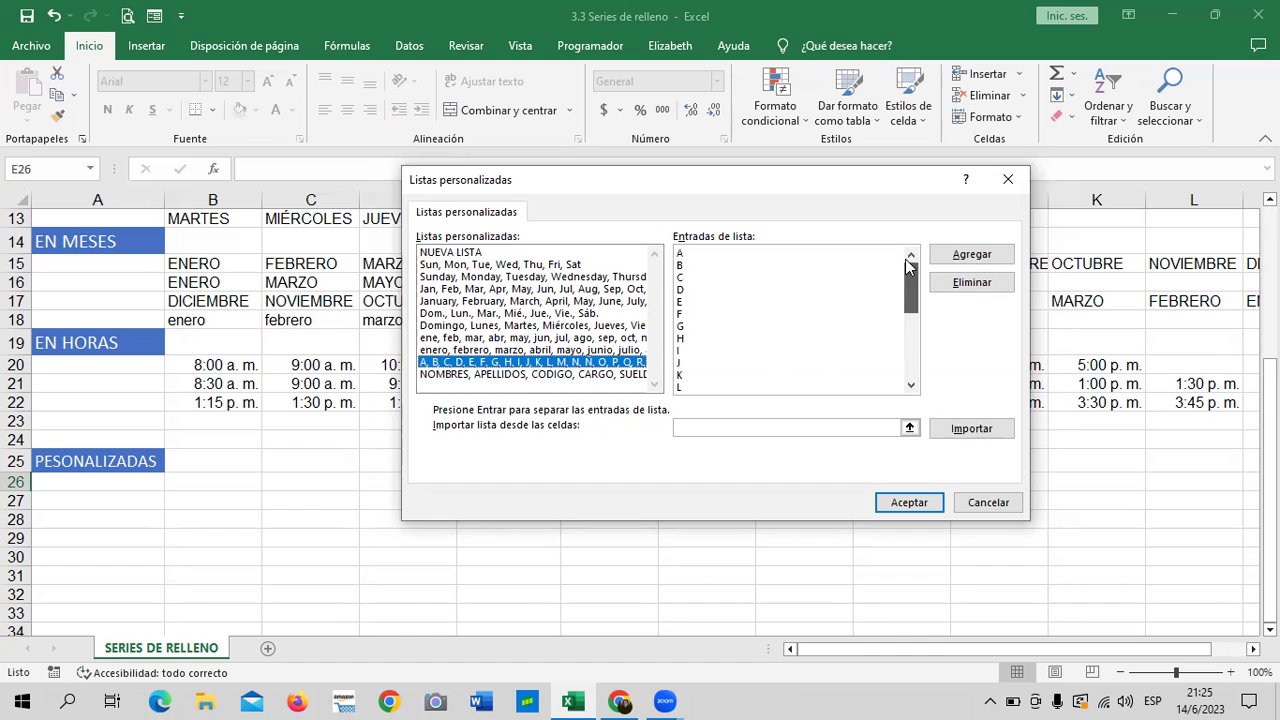
left_click(687, 279)
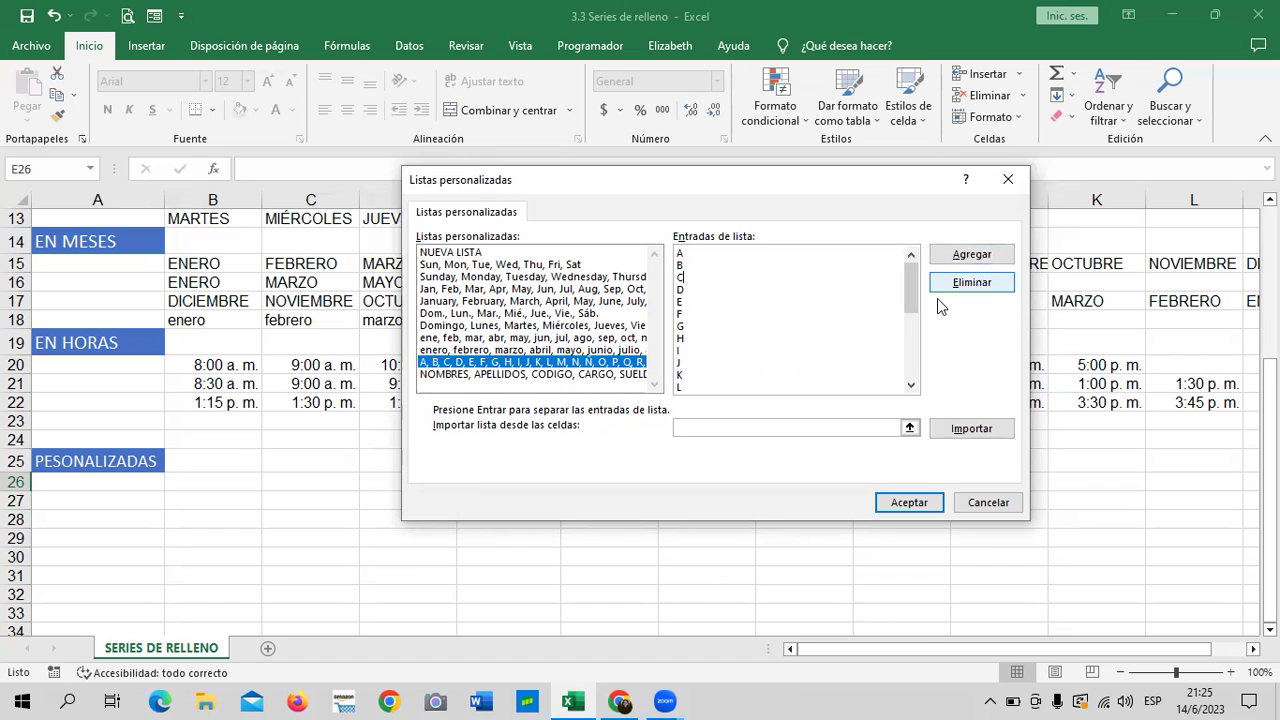
left_click(962, 286)
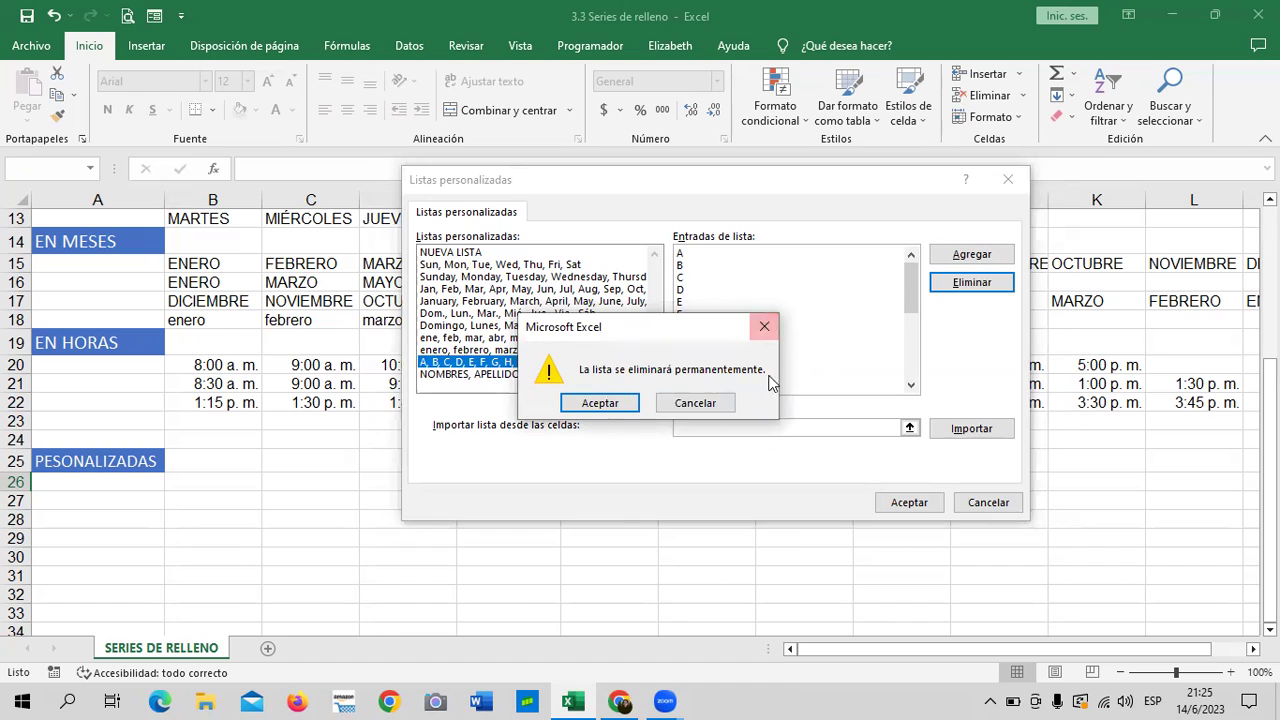
left_click(617, 409)
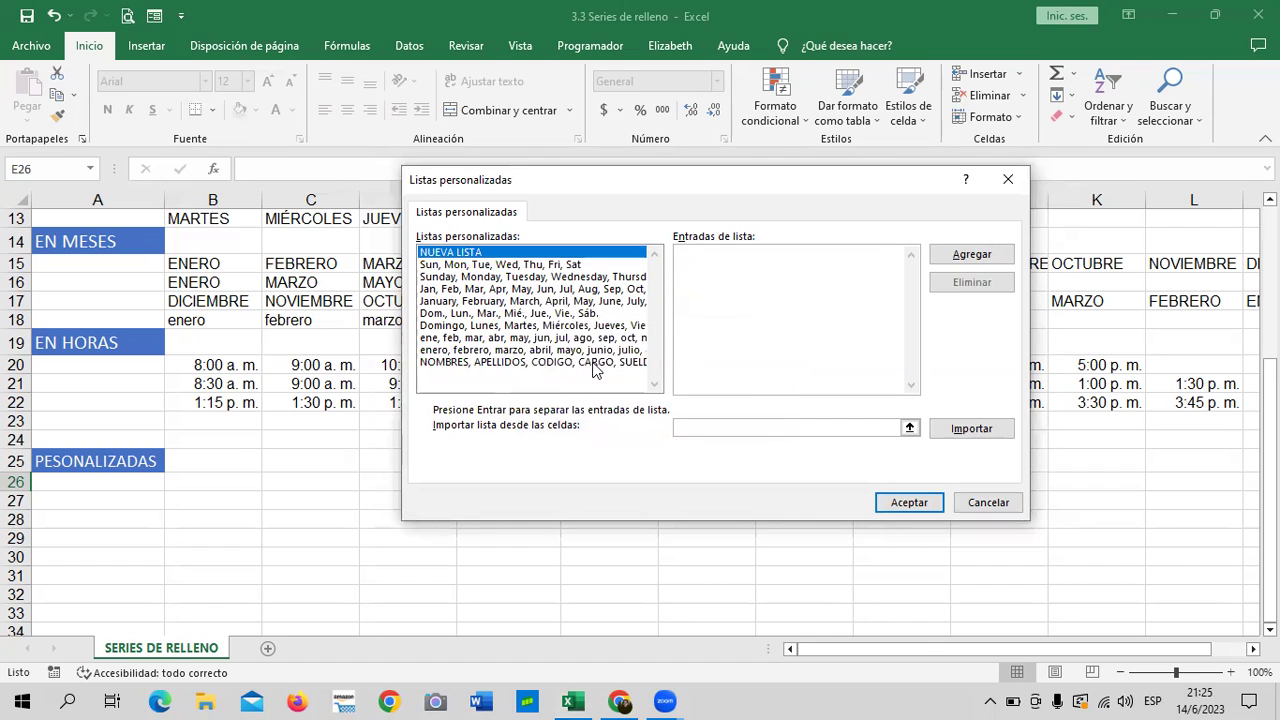
Delete the NOMBRES, APELLIDOS… payroll-headings custom list
left_click(596, 363)
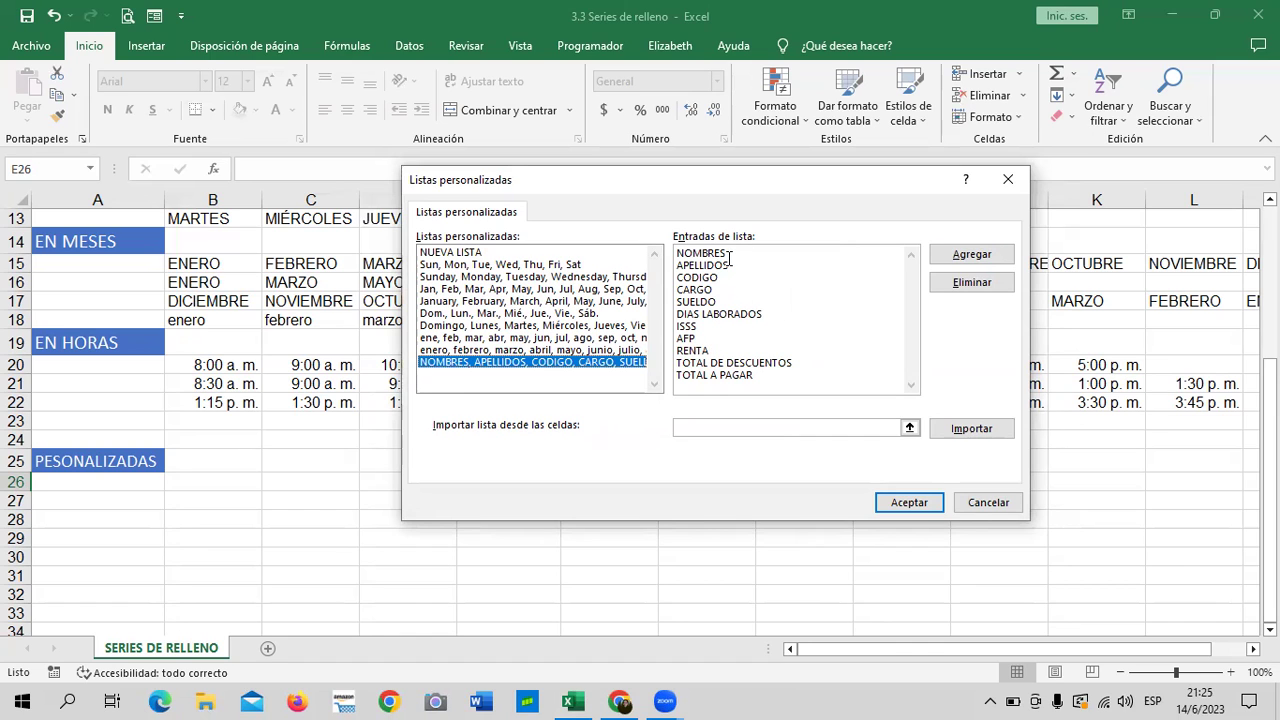
left_click(970, 283)
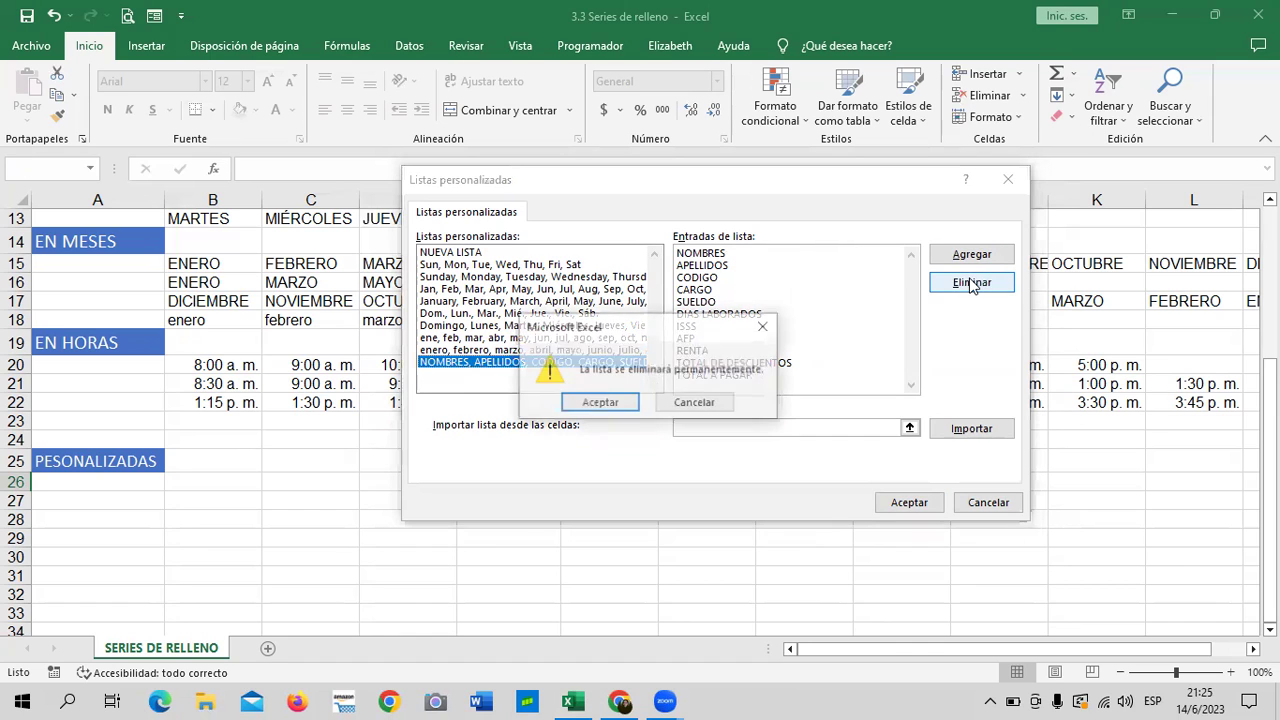
left_click(600, 404)
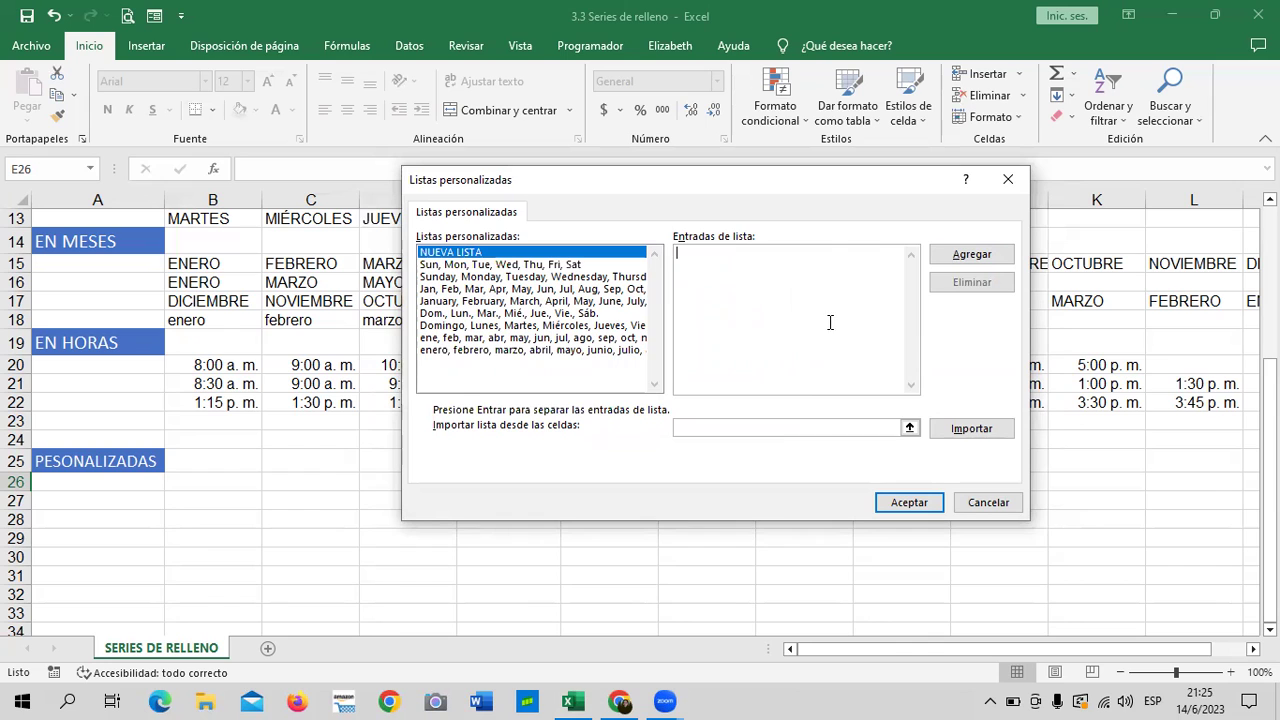
Review the remaining built-in lists, then close Listas personalizadas and Opciones de Excel
left_click_drag(602, 350, 588, 281)
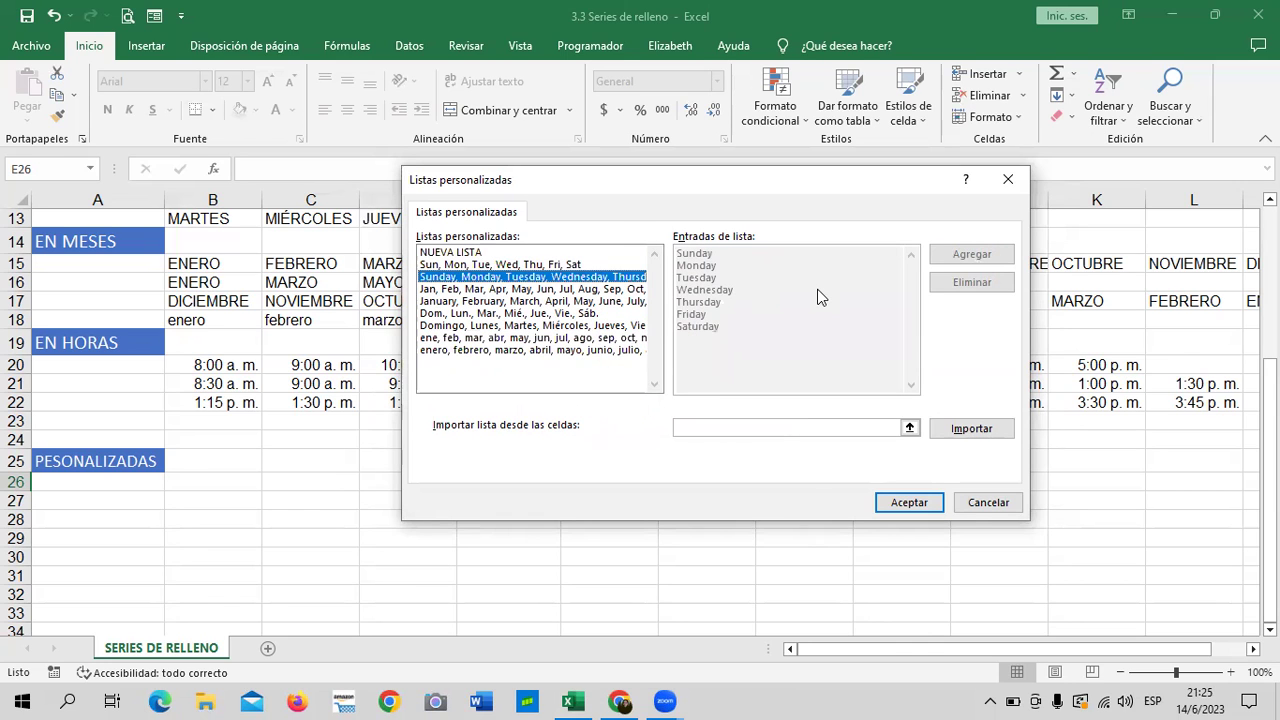
left_click(638, 352)
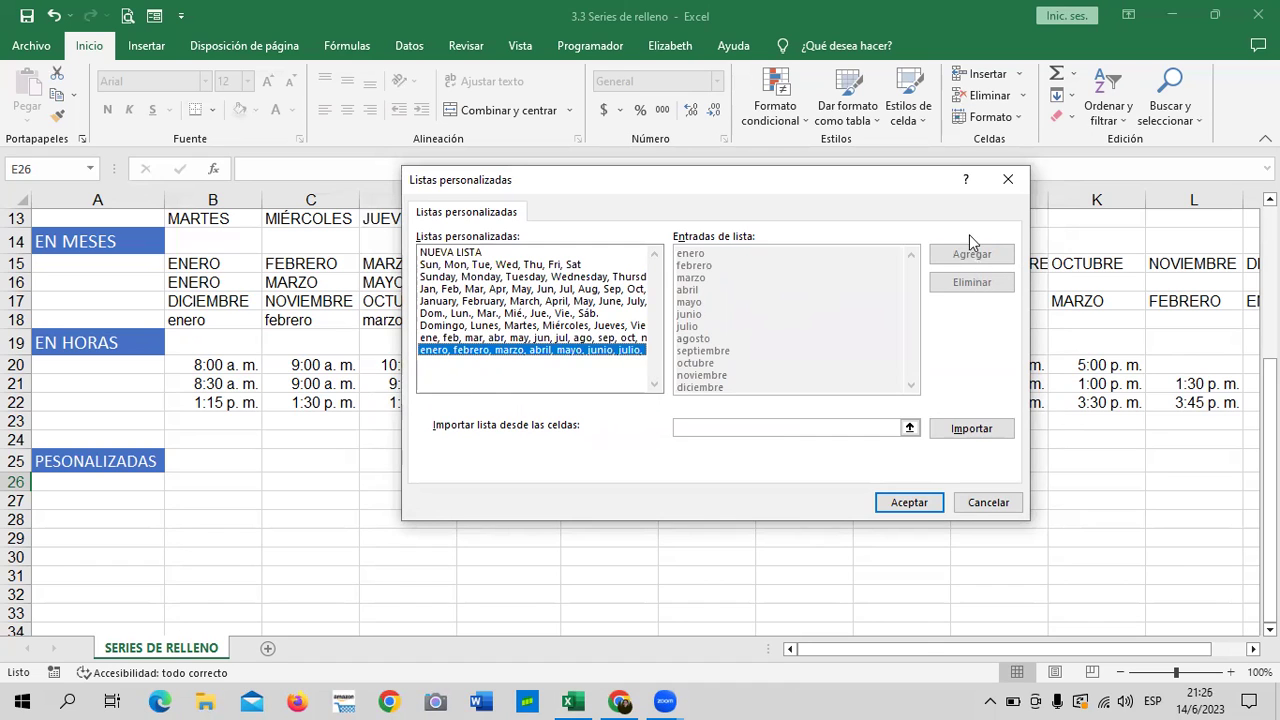
left_click_drag(610, 352, 508, 266)
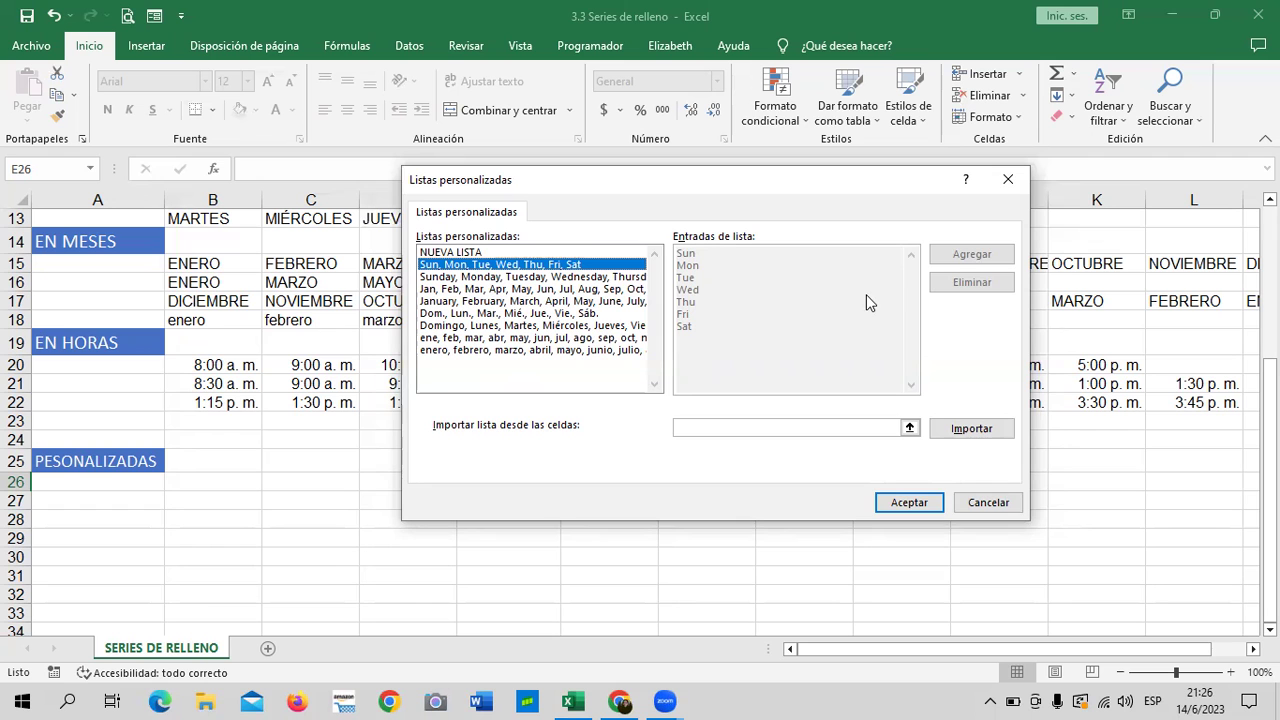
left_click(1005, 180)
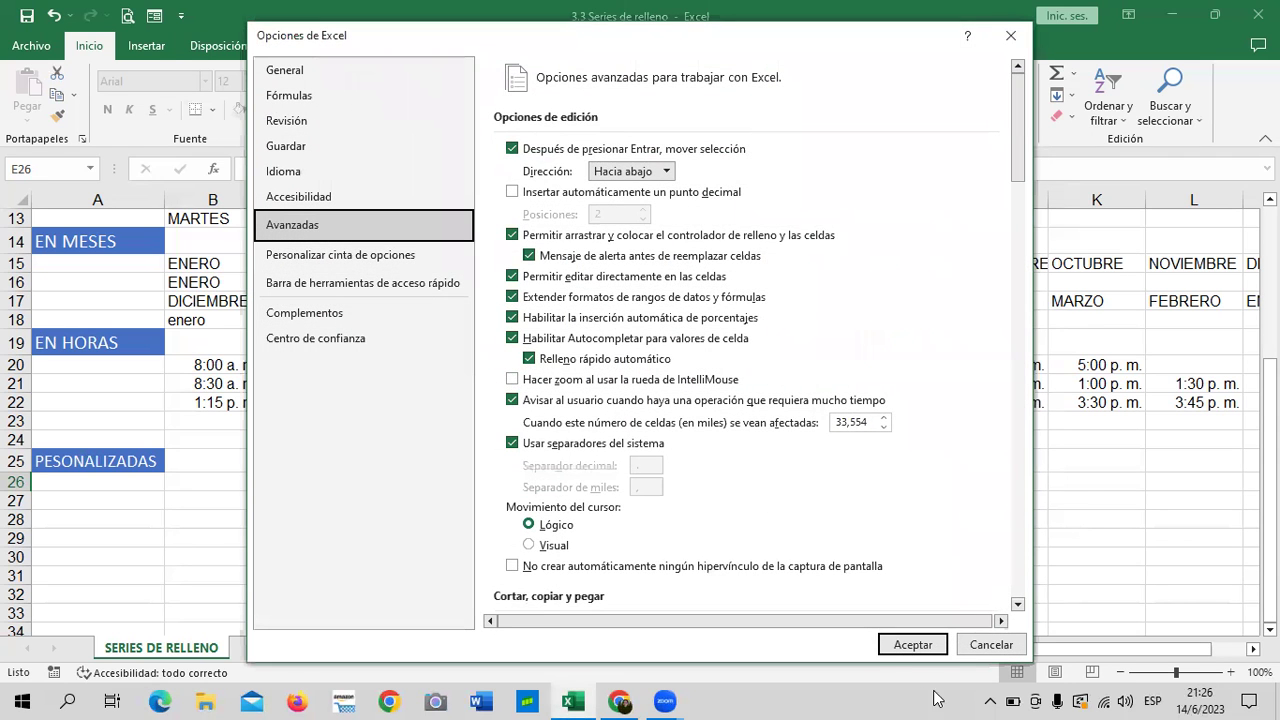
left_click(897, 645)
left_click(763, 536)
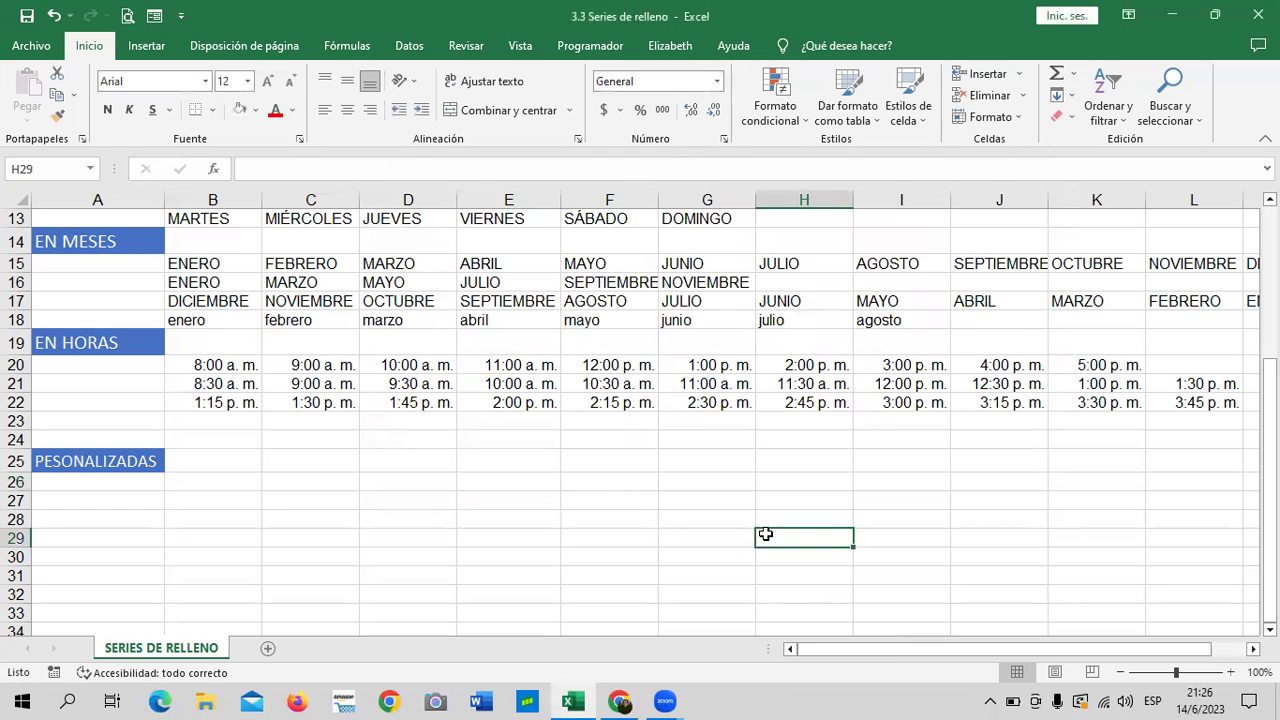
Advance the course from lesson 3.6 to 3.7 Series de relleno, then return to Excel
left_click(620, 700)
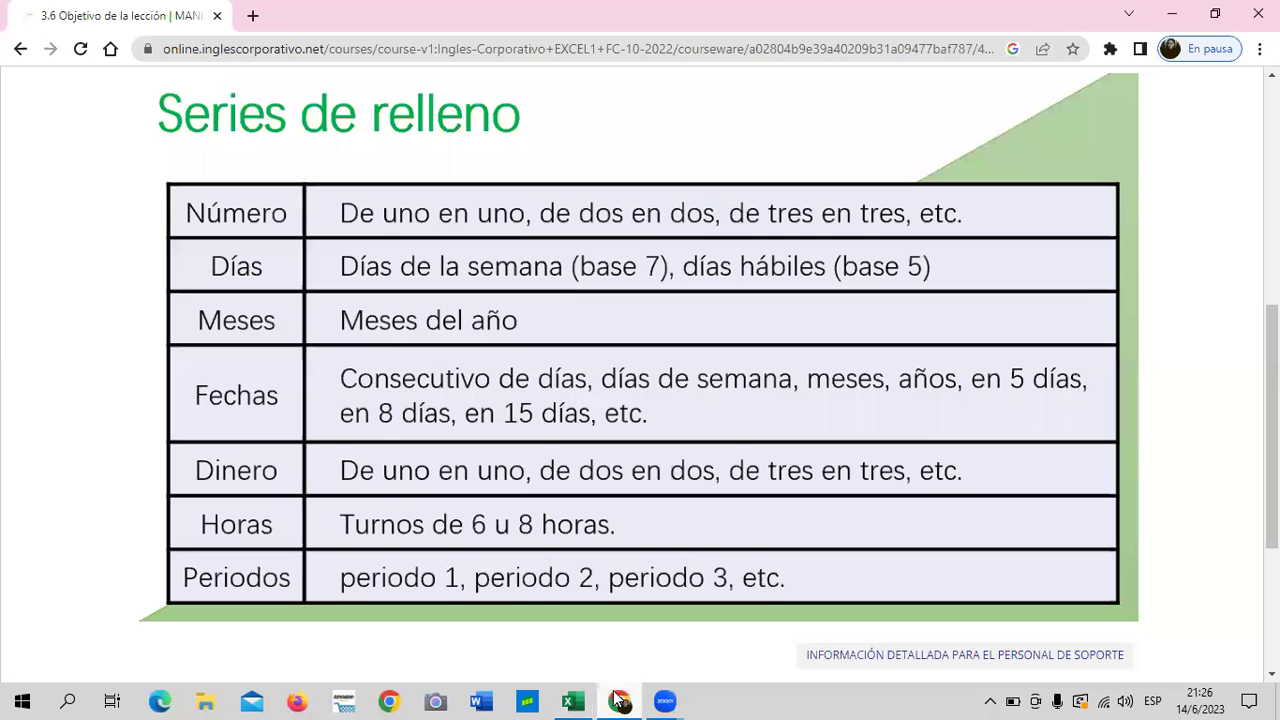
scroll(760, 335, "up", 3)
scroll(780, 329, "down", 4)
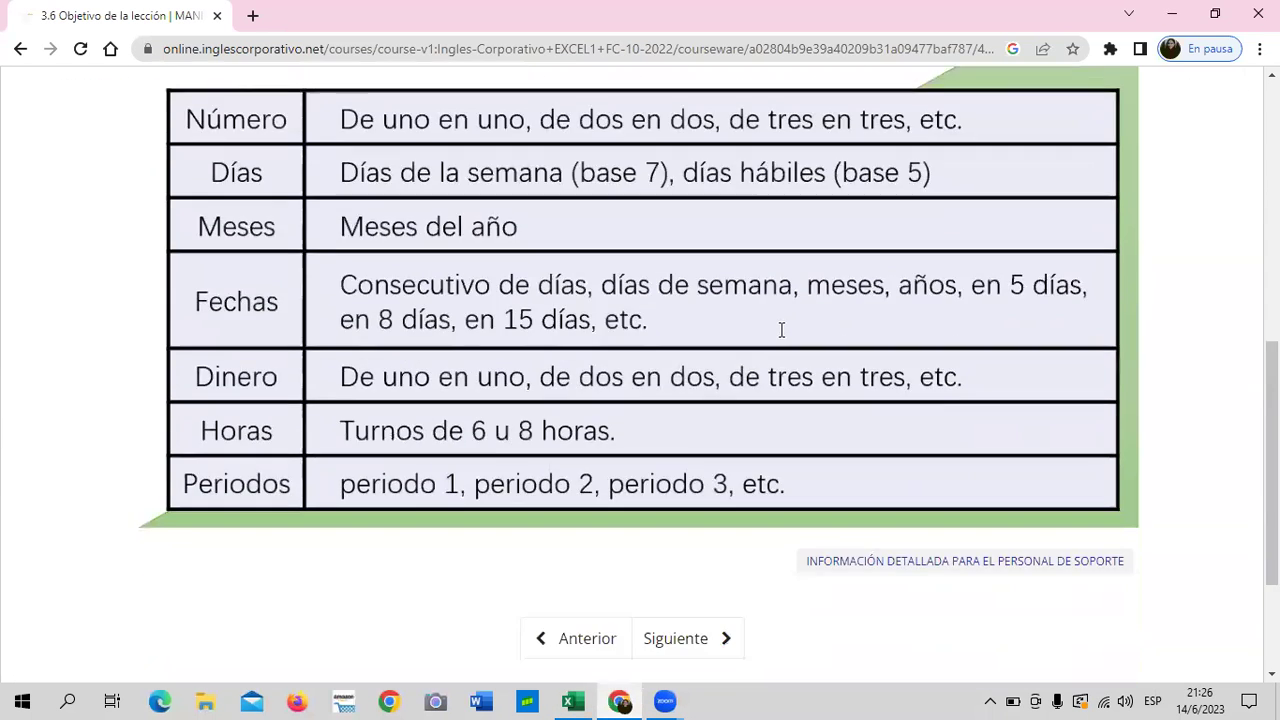
scroll(783, 335, "down", 2)
left_click(692, 453)
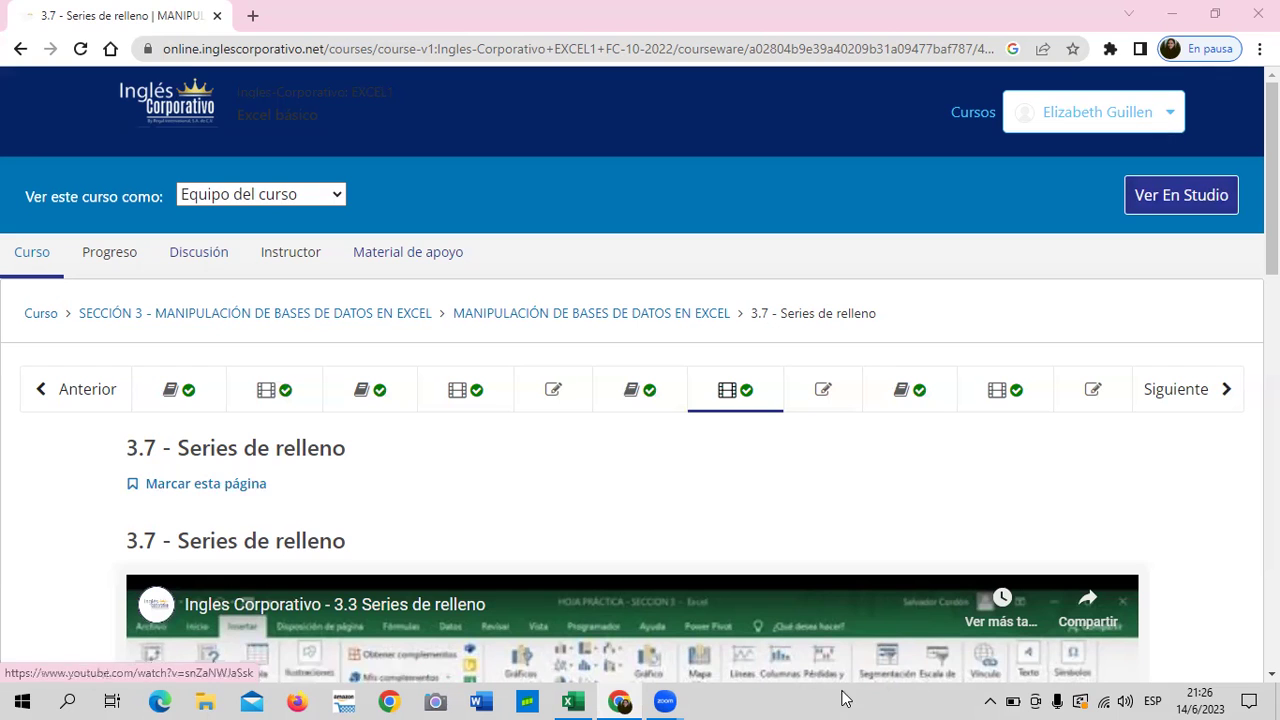
left_click(573, 700)
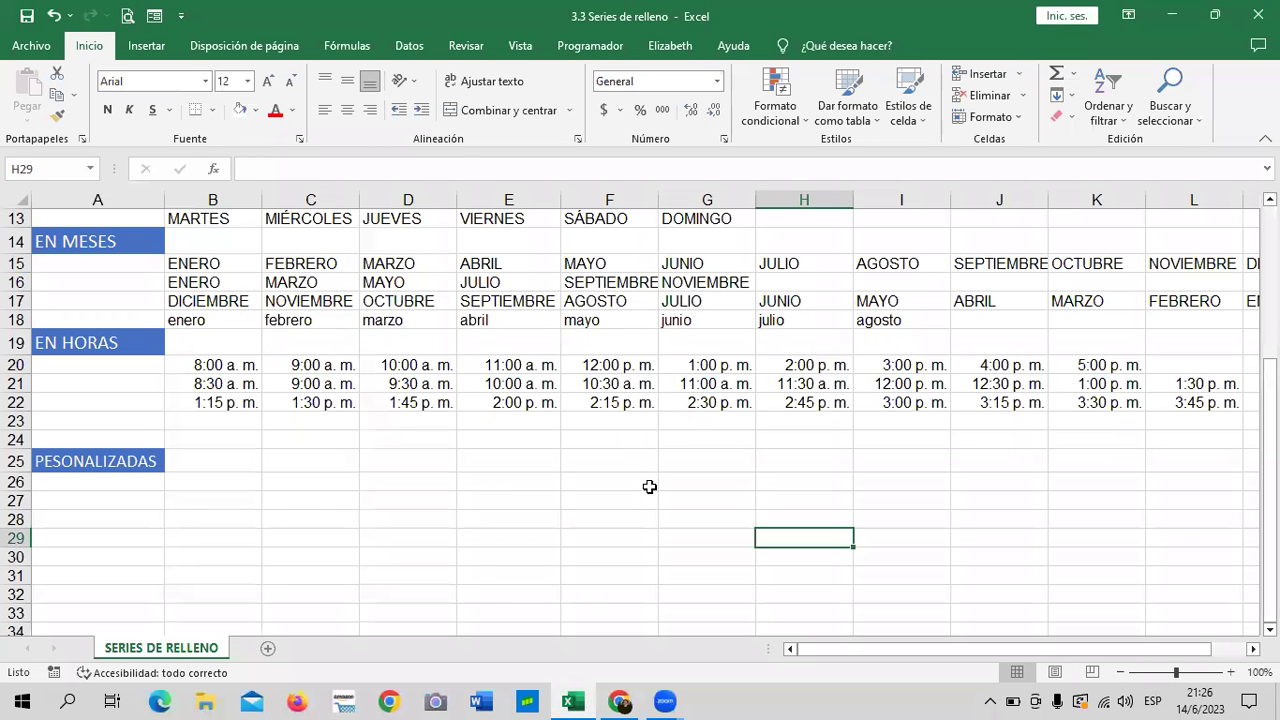
scroll(566, 517, "up", 1)
scroll(566, 520, "up", 2)
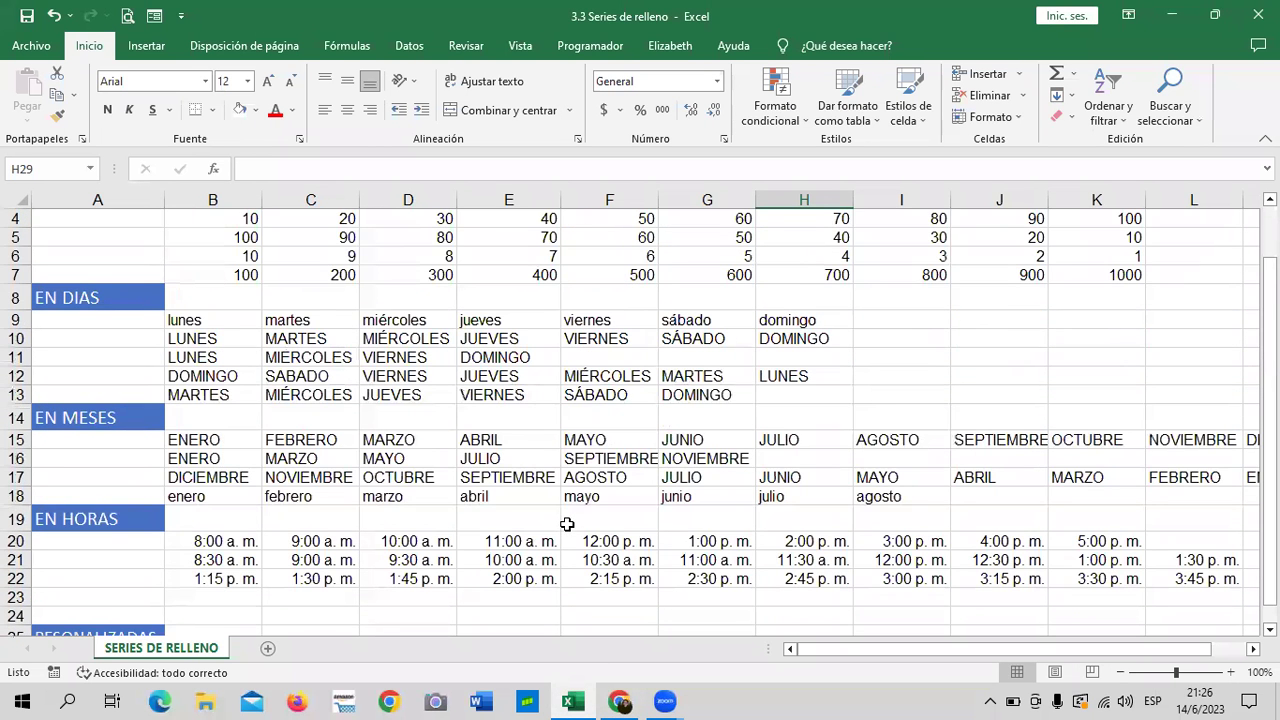
scroll(566, 525, "down", 1)
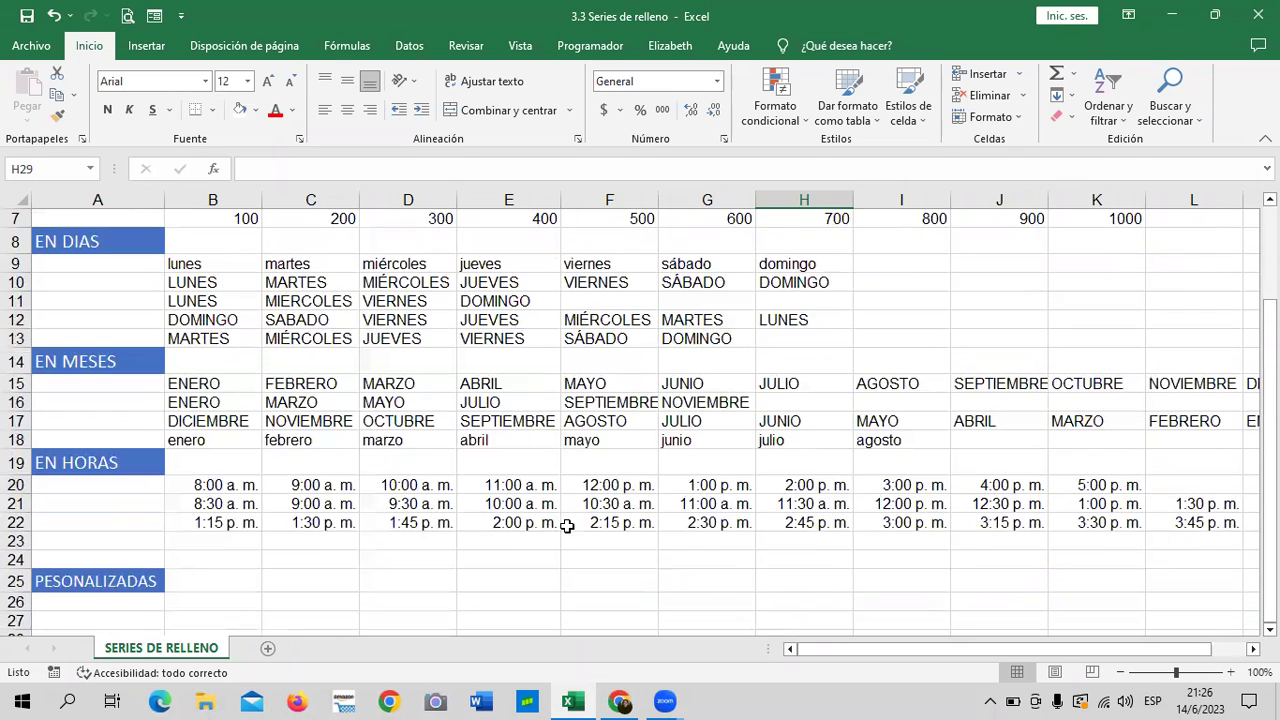
scroll(566, 526, "down", 1)
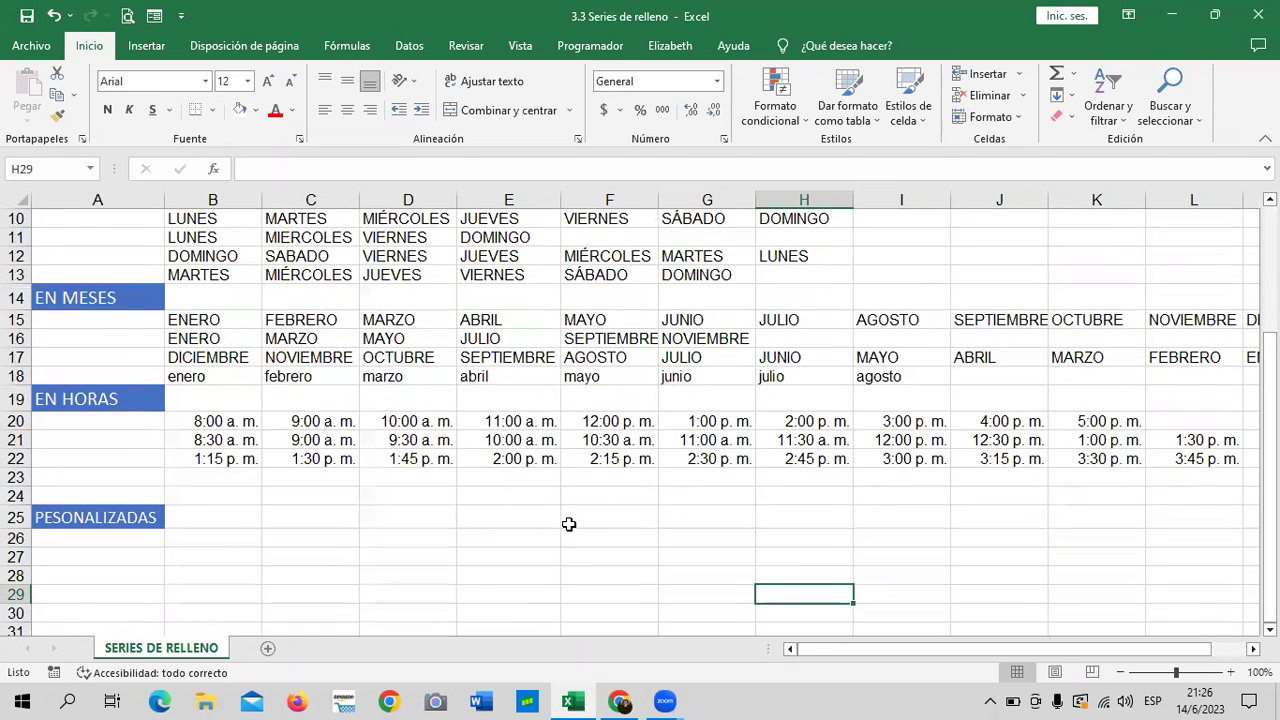
left_click(316, 424)
left_click(428, 423)
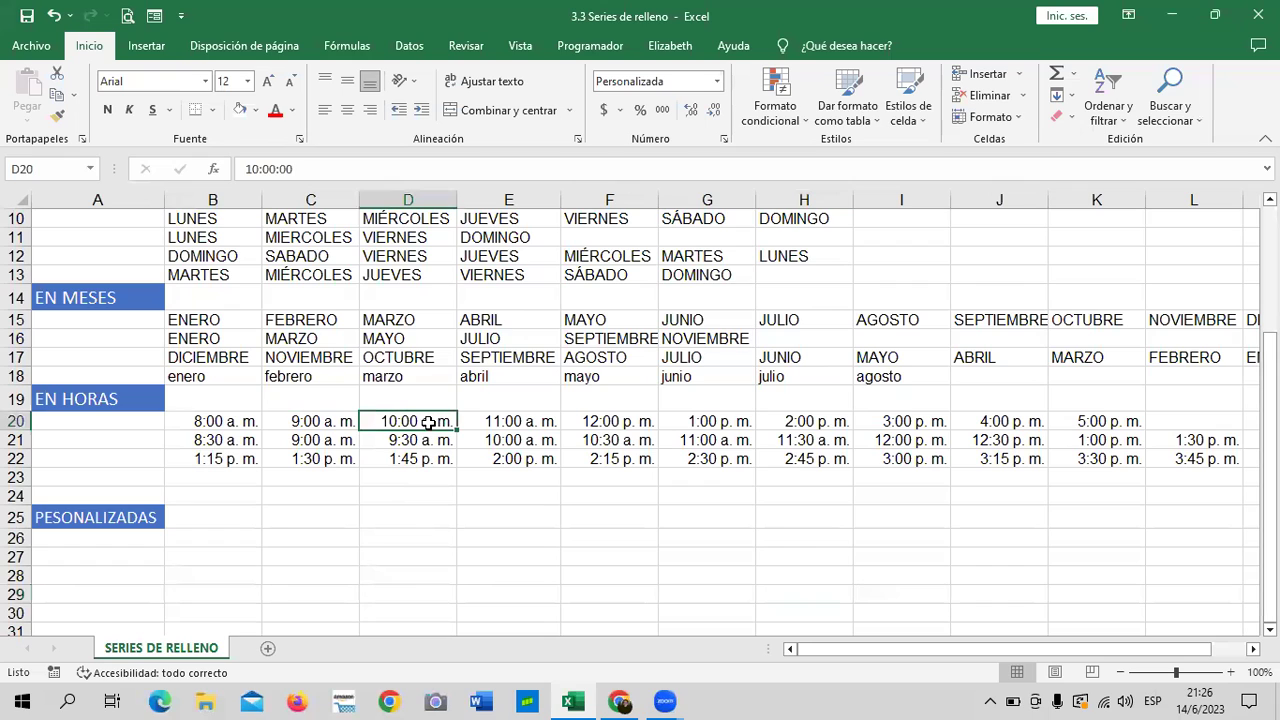
left_click(230, 482)
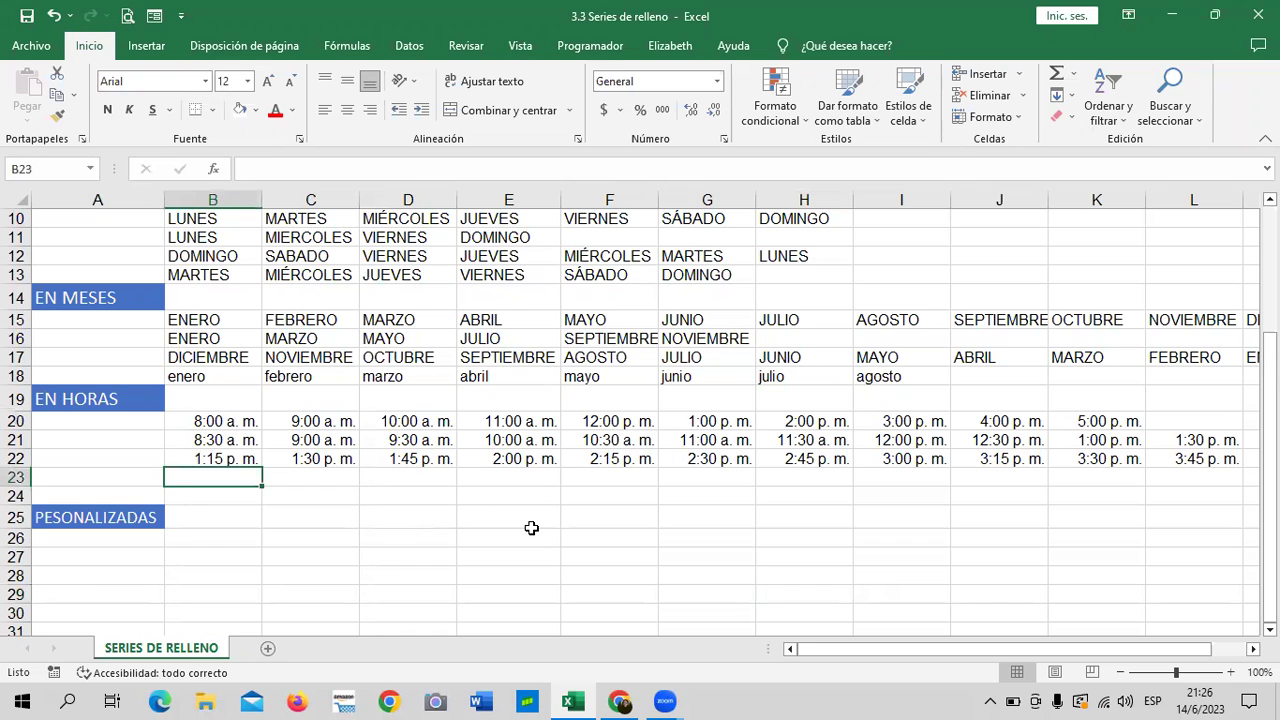
Enter 8:00 AM in B23 and 9:00AM in C23, then fill the hours through H23 (2:00 p. m.)
type("8:00 A")
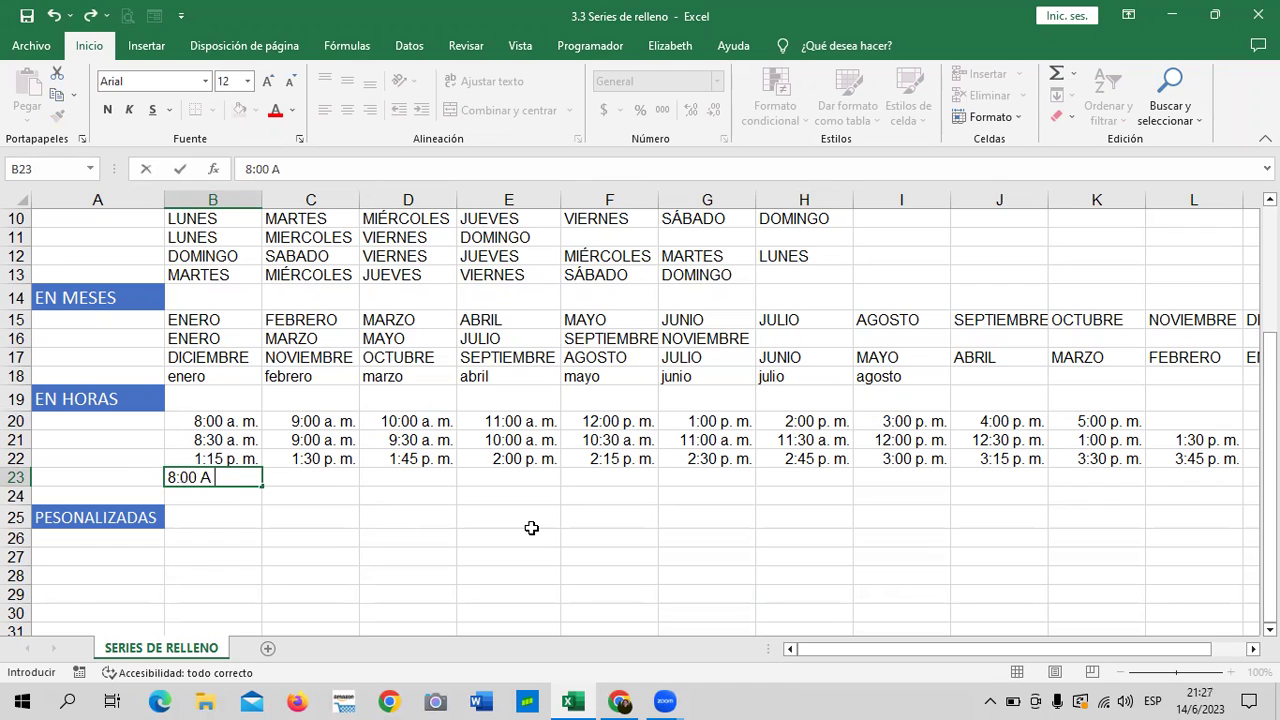
type("M")
key("Return")
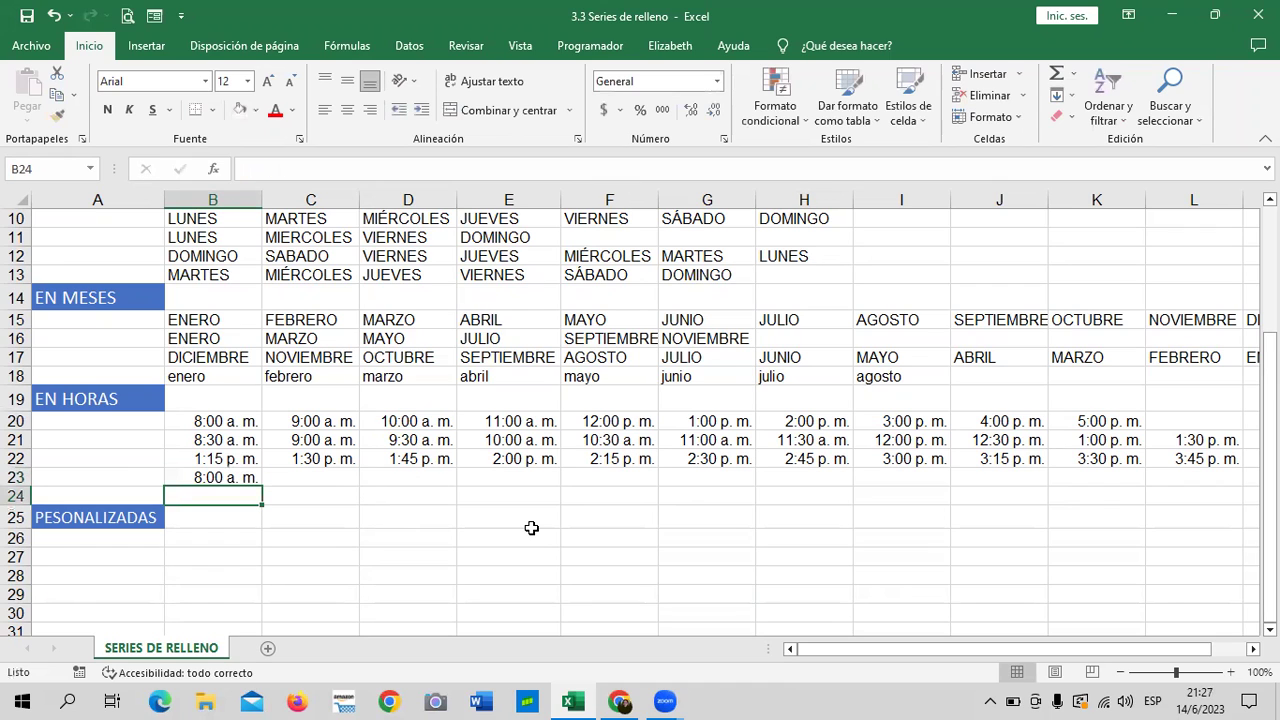
left_click(323, 479)
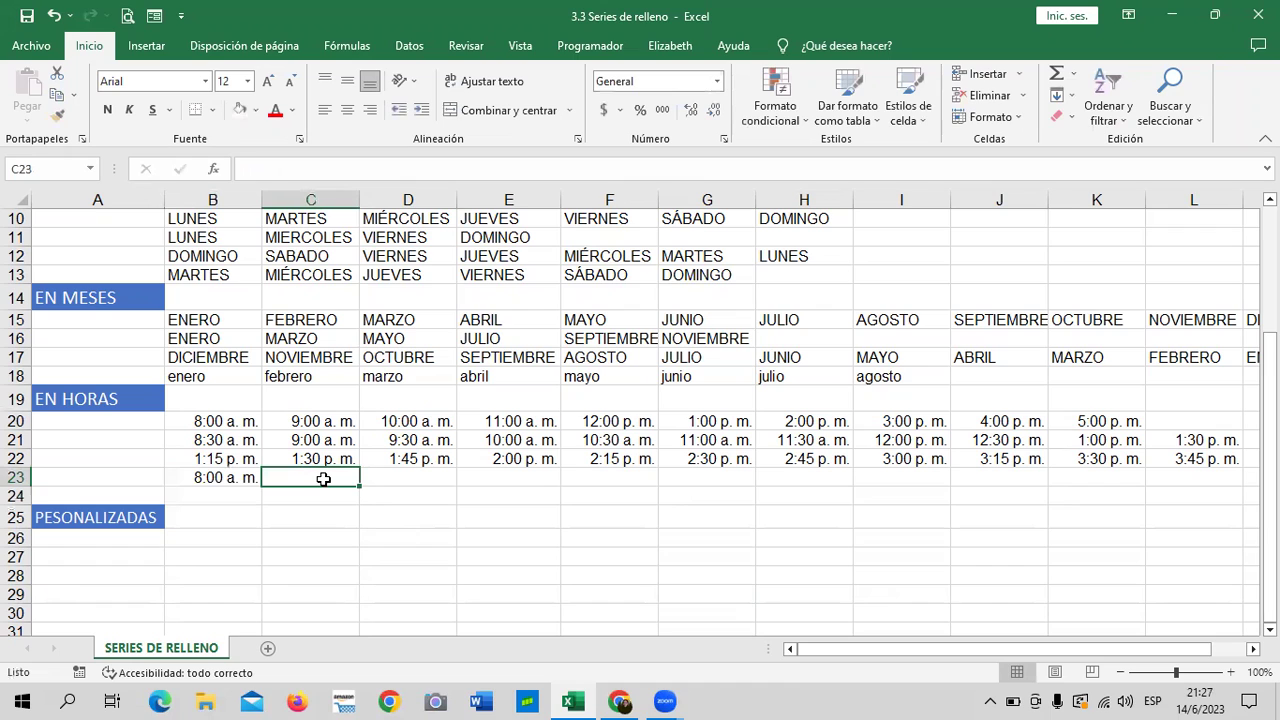
type("9")
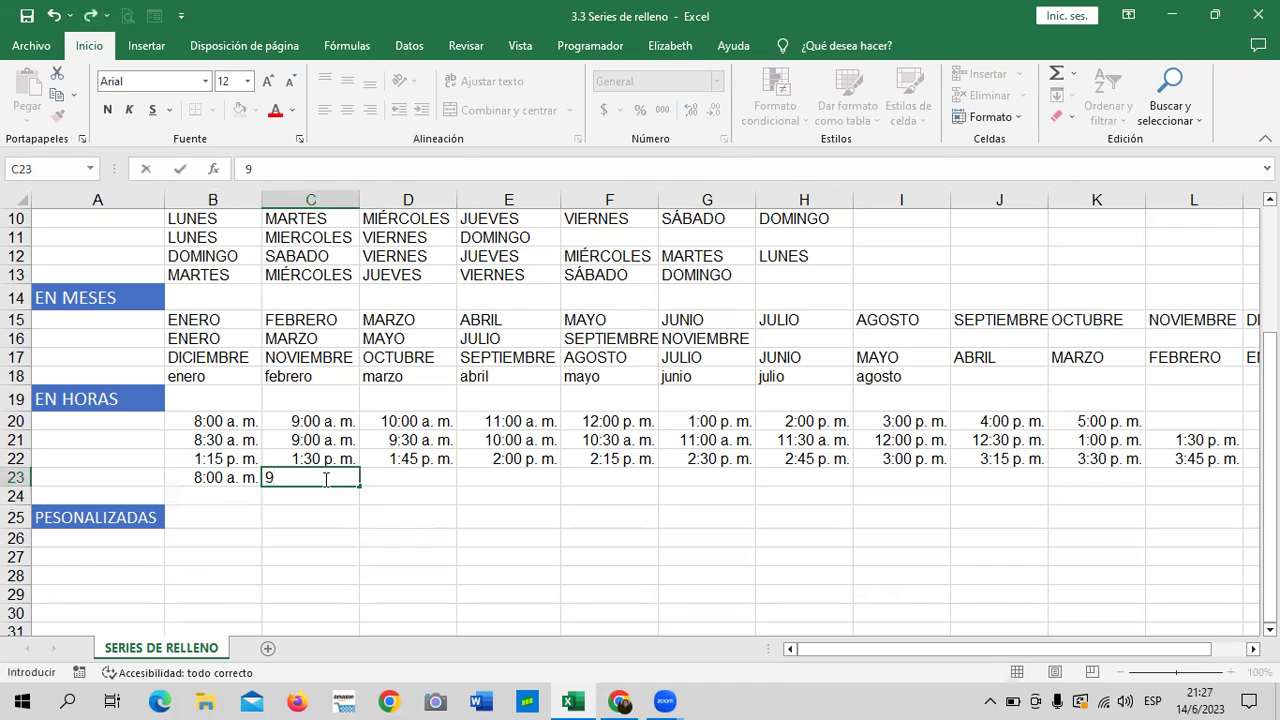
type(":00AM")
key("Return")
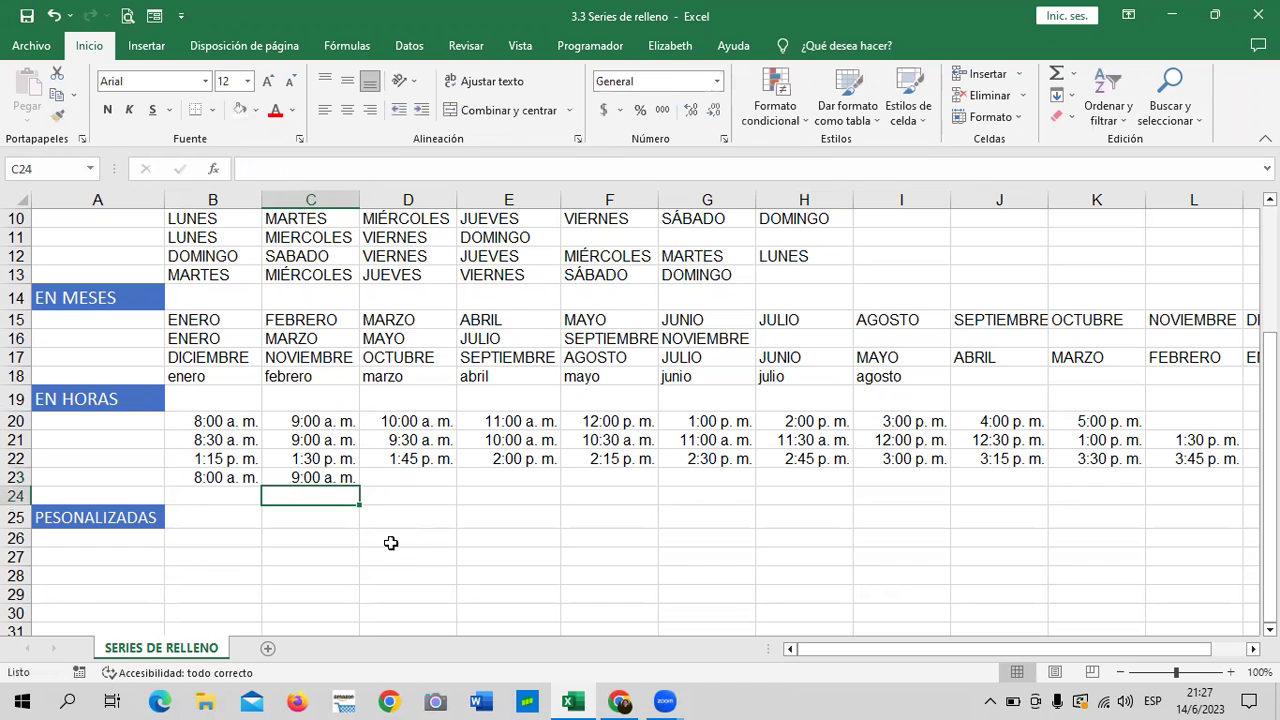
left_click(414, 533)
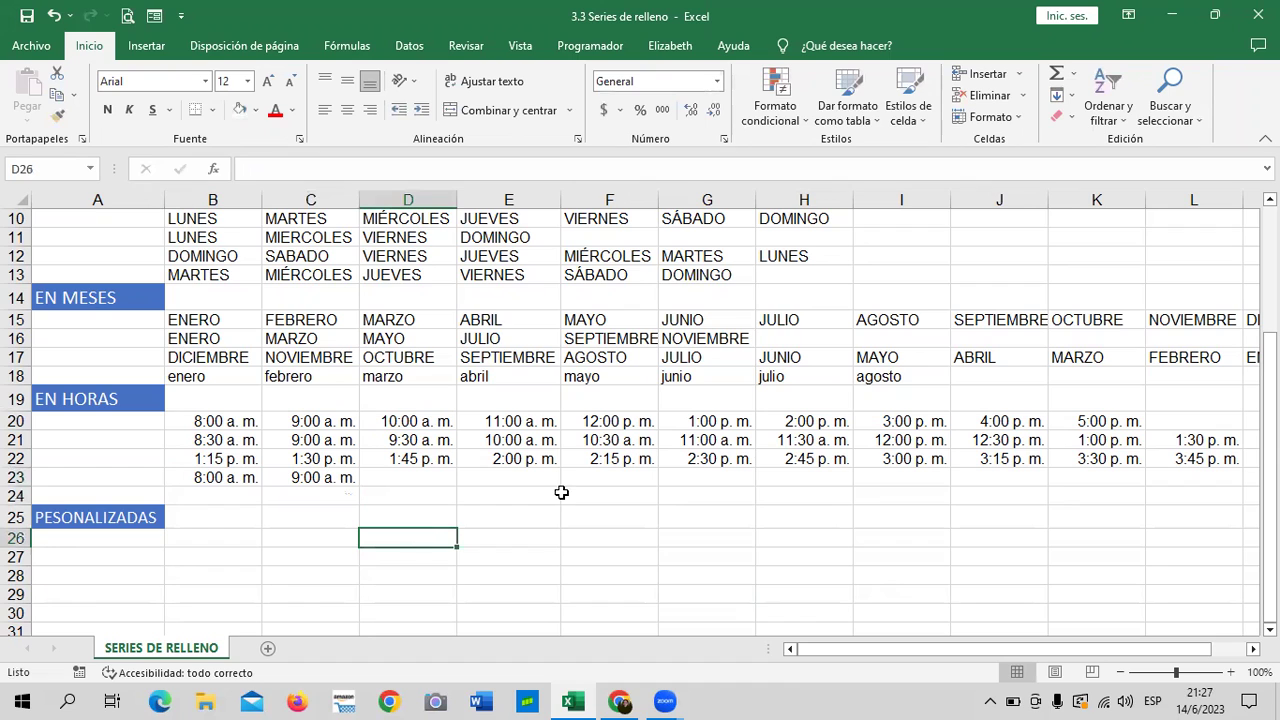
left_click(228, 477)
left_click_drag(228, 477, 305, 477)
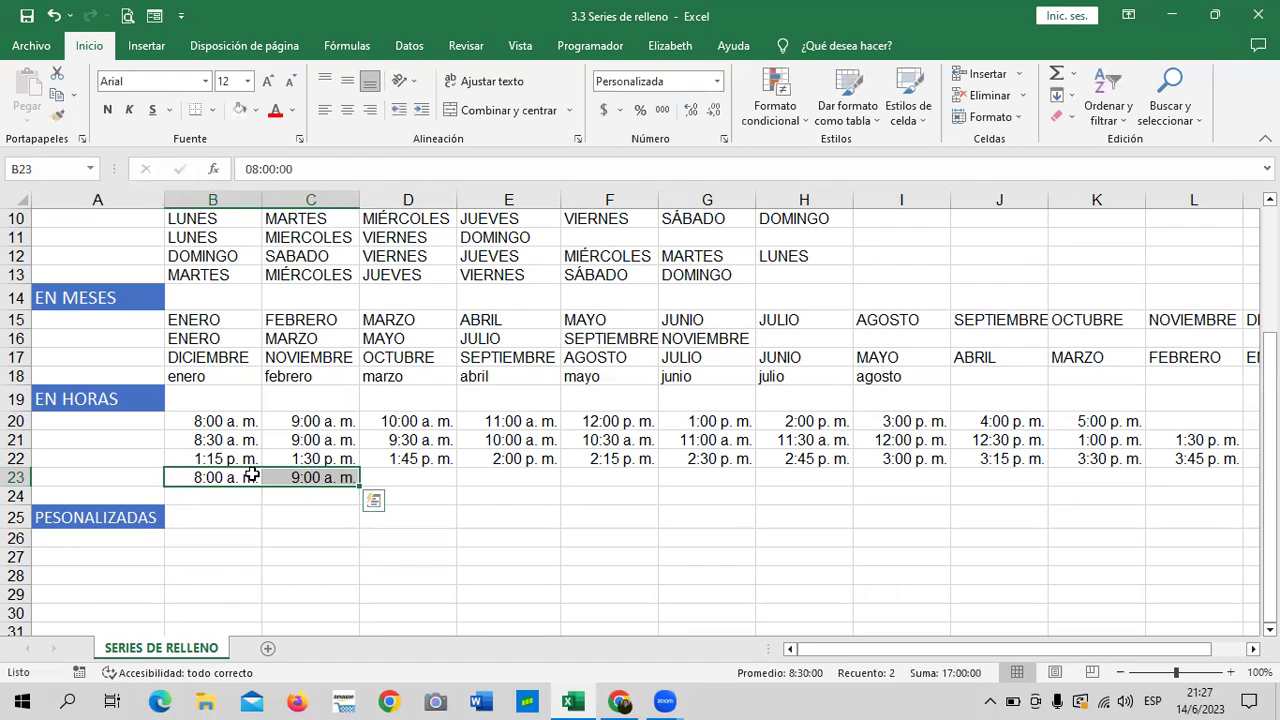
left_click_drag(358, 487, 830, 484)
left_click(655, 535)
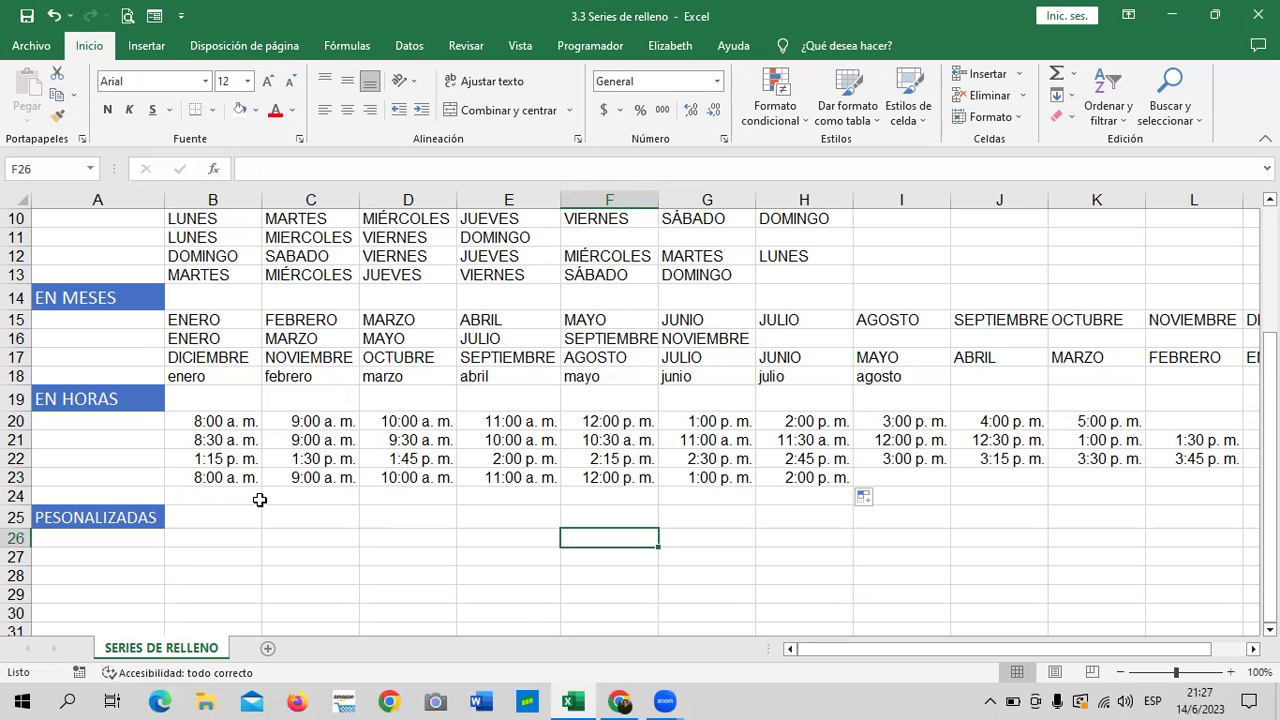
Enter 1:00 PM in B24 and 3:00PM in C24, then fill the series through K24 (7:00 a. m.)
left_click(235, 494)
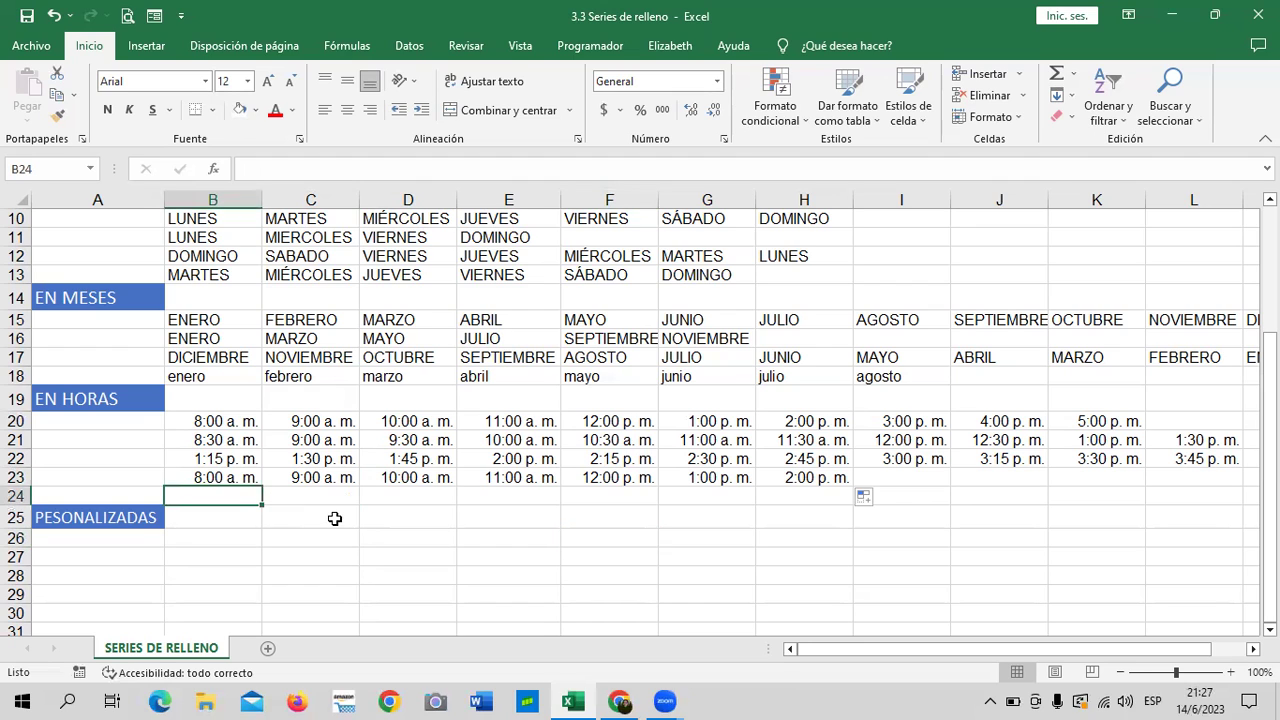
type("1:")
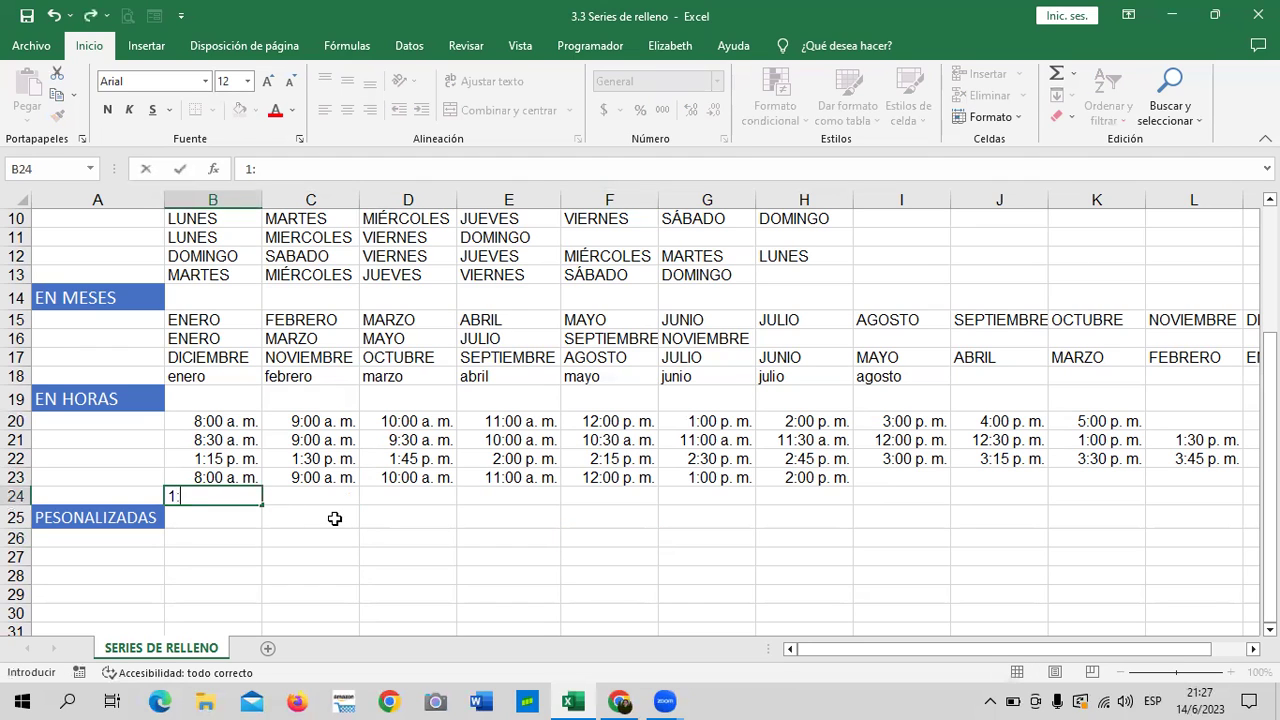
type("00 PM")
key("Return")
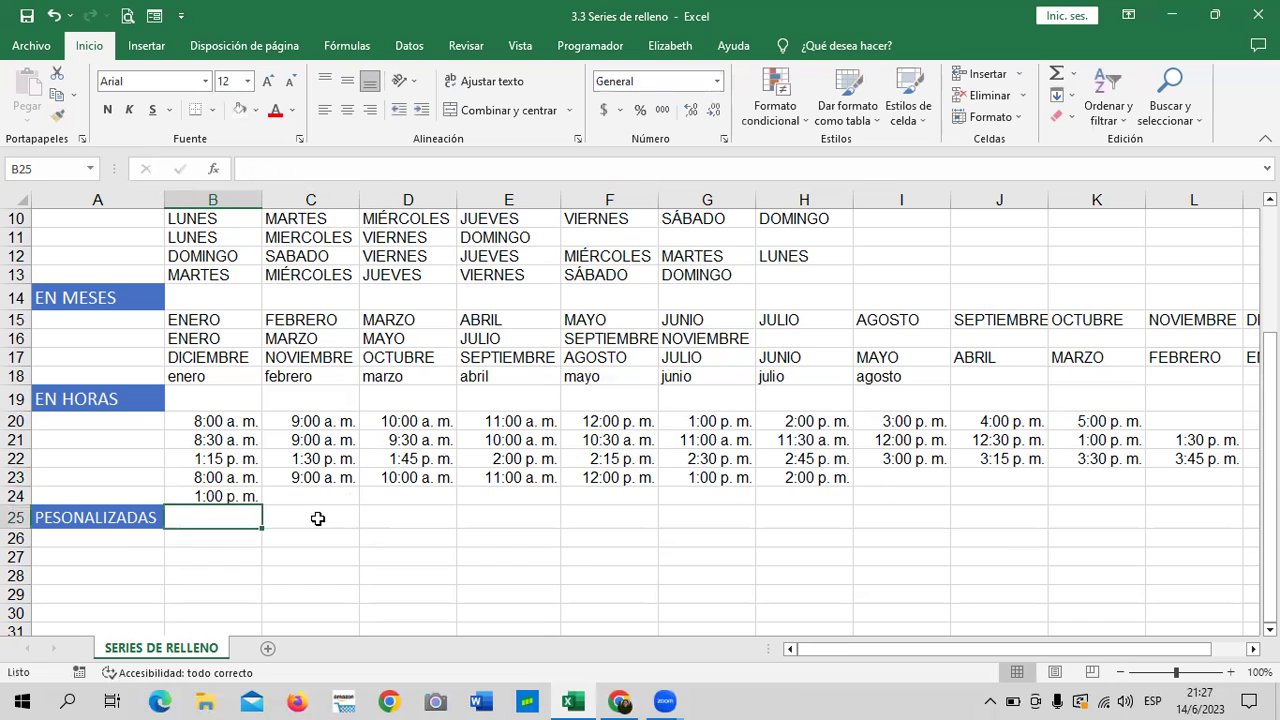
left_click(313, 496)
type("2")
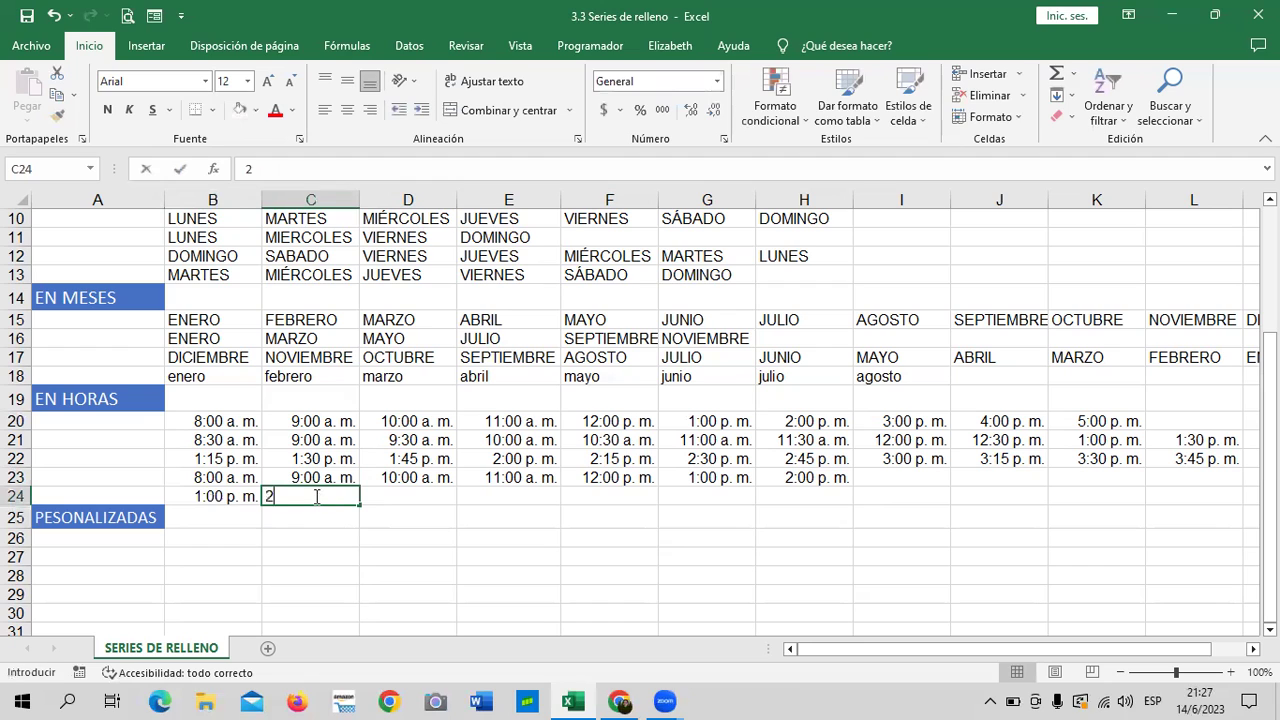
type("0")
key("BackSpace")
key("BackSpace")
type("3:")
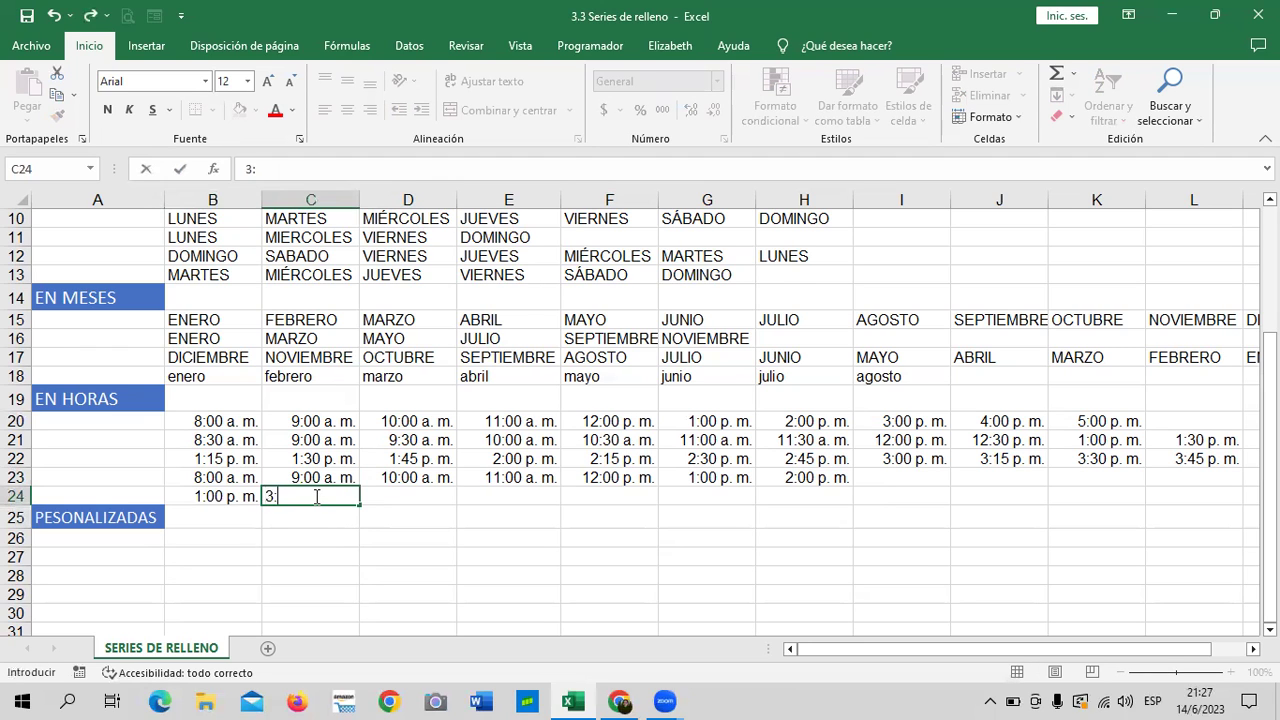
type("00PM")
key("Return")
left_click_drag(225, 490, 1140, 503)
left_click(730, 558)
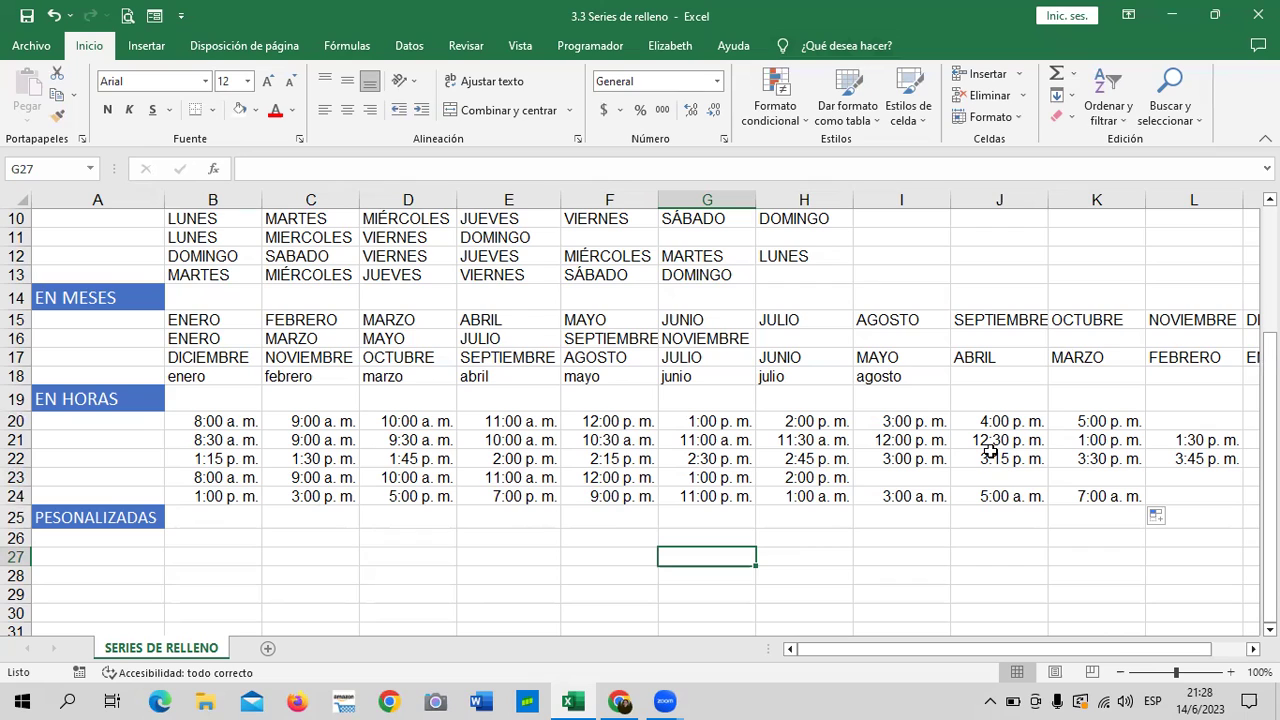
left_click(834, 541)
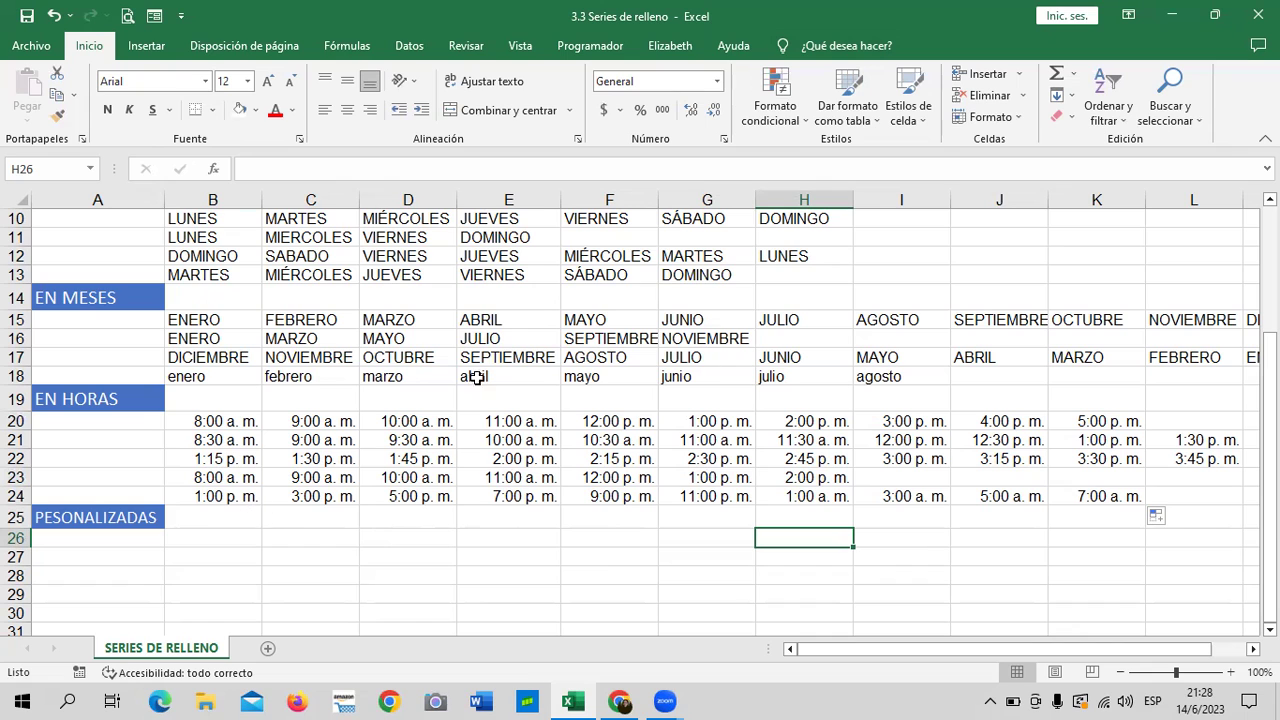
left_click(378, 540)
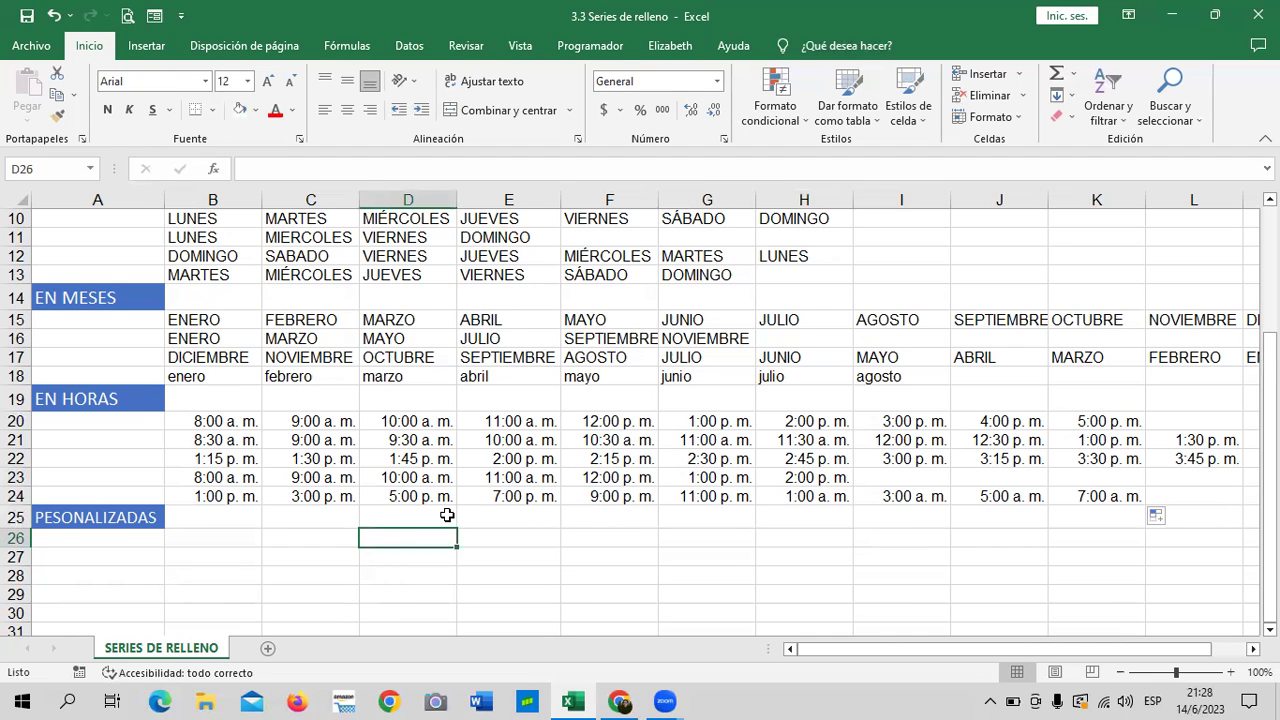
scroll(447, 515, "up", 1)
scroll(447, 515, "up", 2)
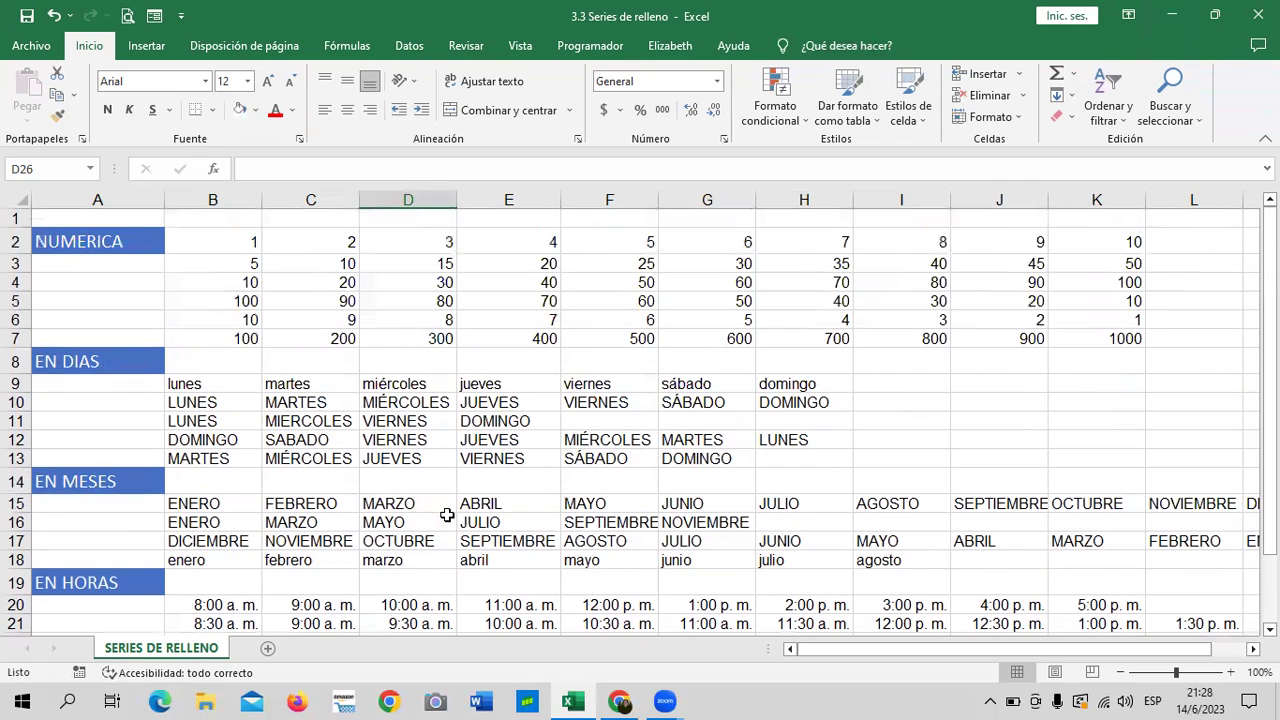
scroll(447, 515, "down", 2)
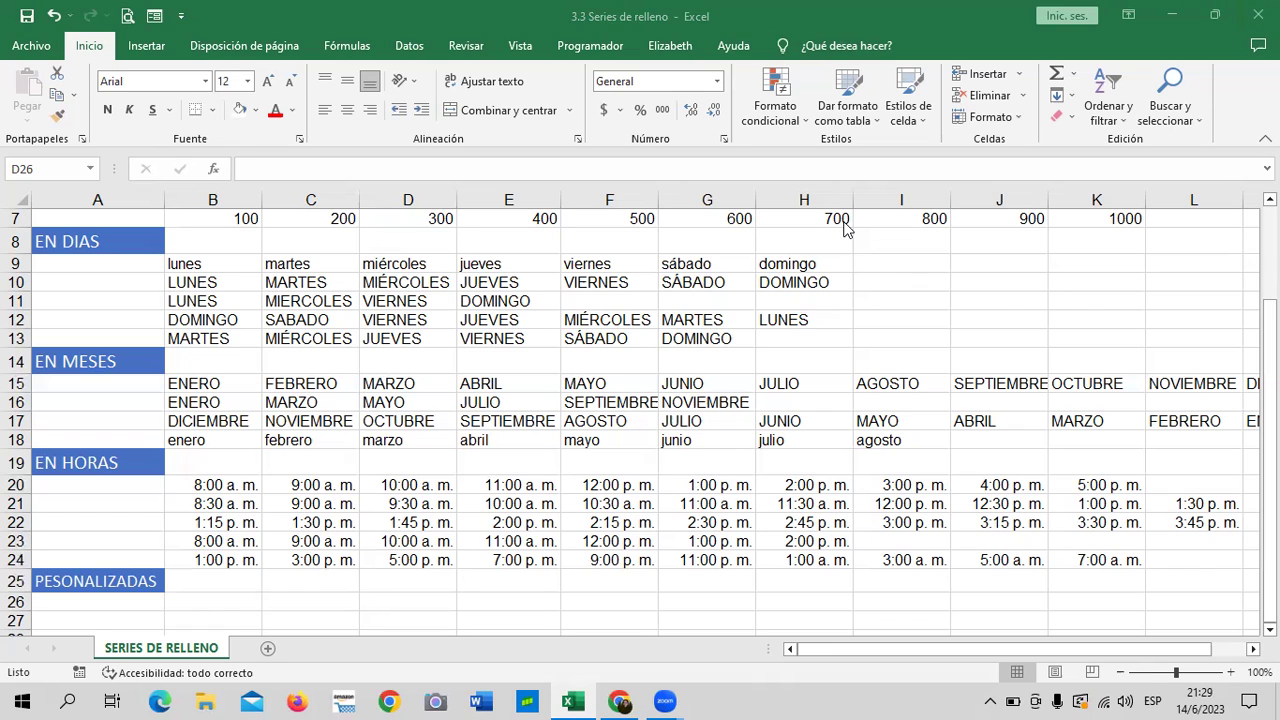
key("XF86AudioLowerVolume")
key("XF86AudioLowerVolume")
key("XF86AudioLowerVolume")
left_click(306, 490)
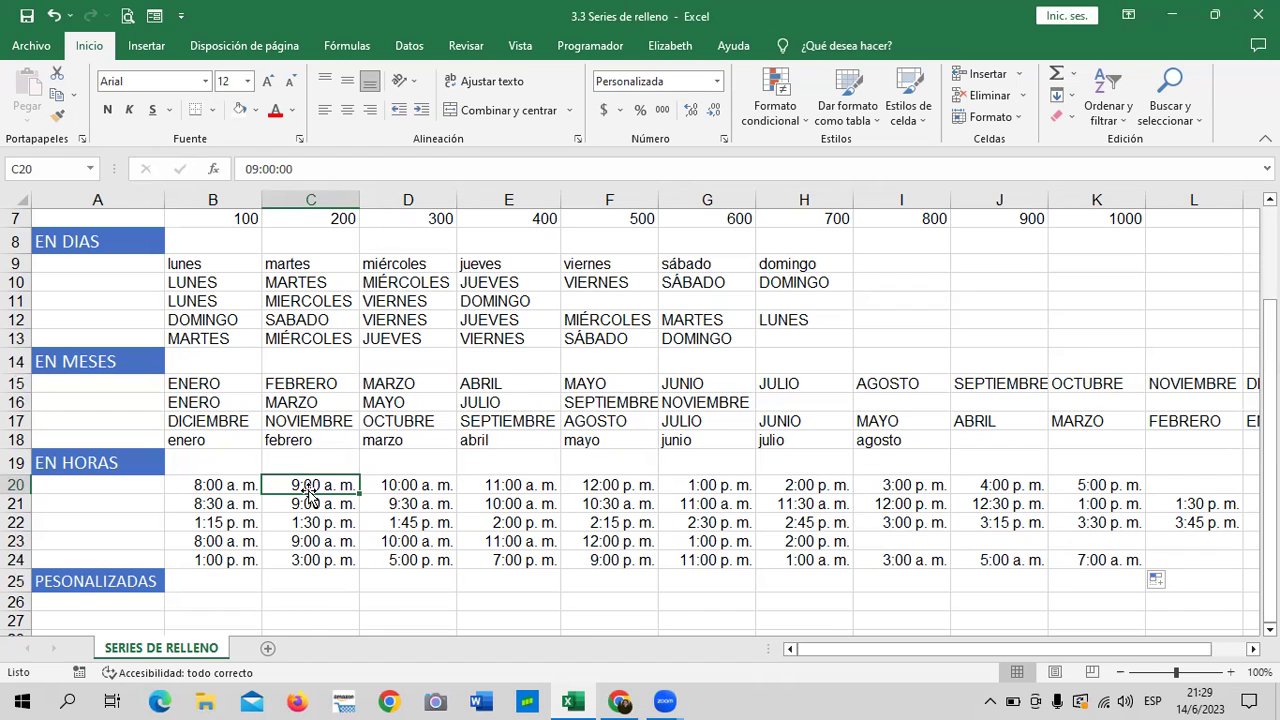
Format the block B27:K29 under PESONALIZADAS with the Hora number format
left_click(556, 503)
scroll(385, 540, "down", 2)
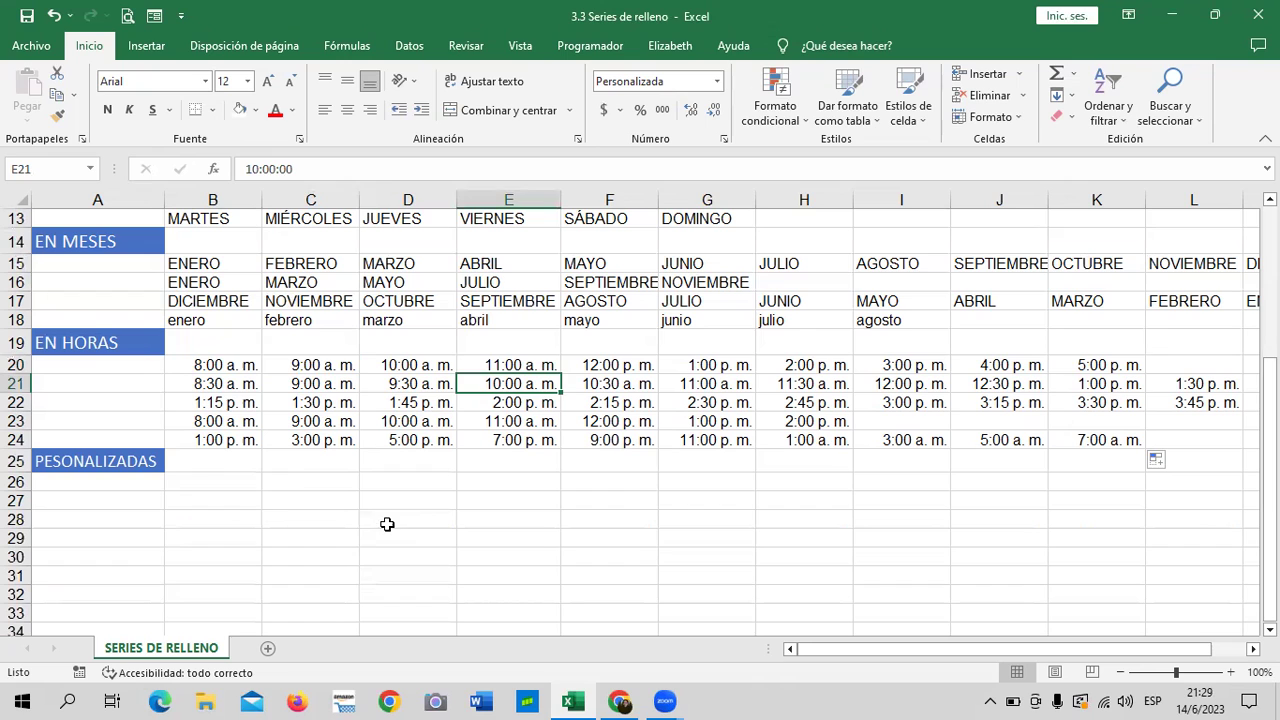
left_click_drag(197, 495, 1112, 534)
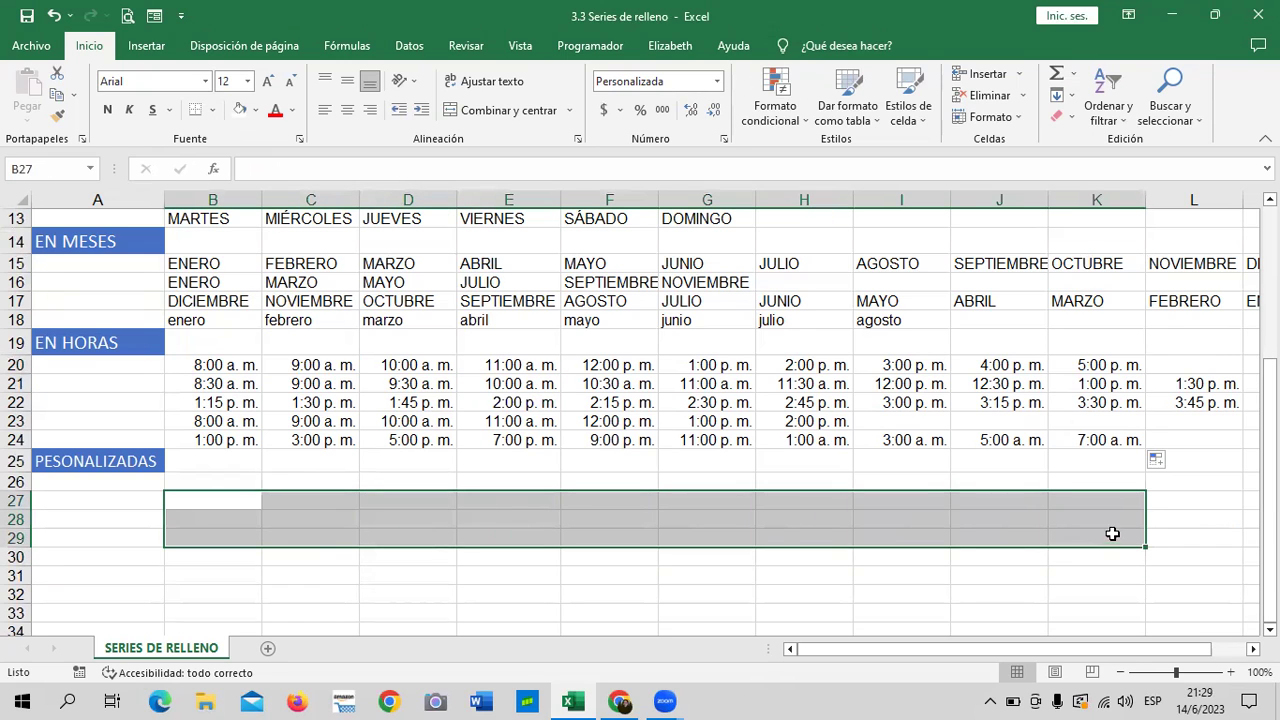
left_click(718, 82)
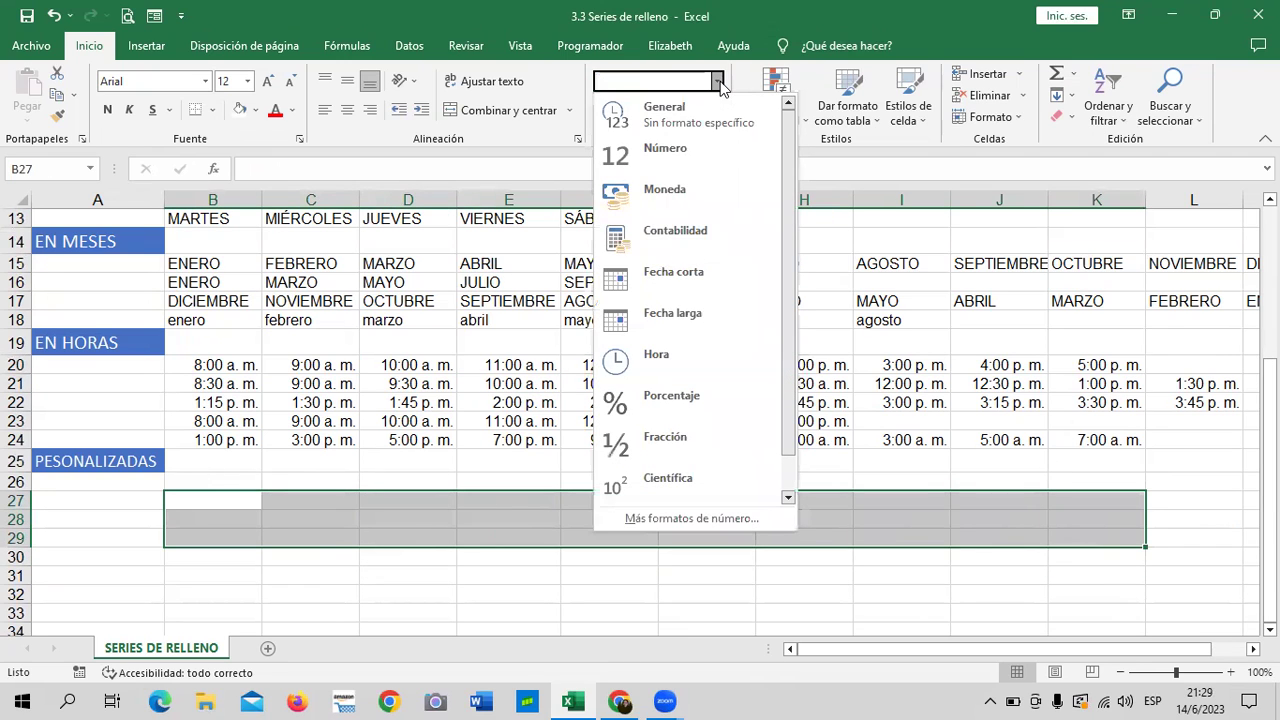
left_click(684, 371)
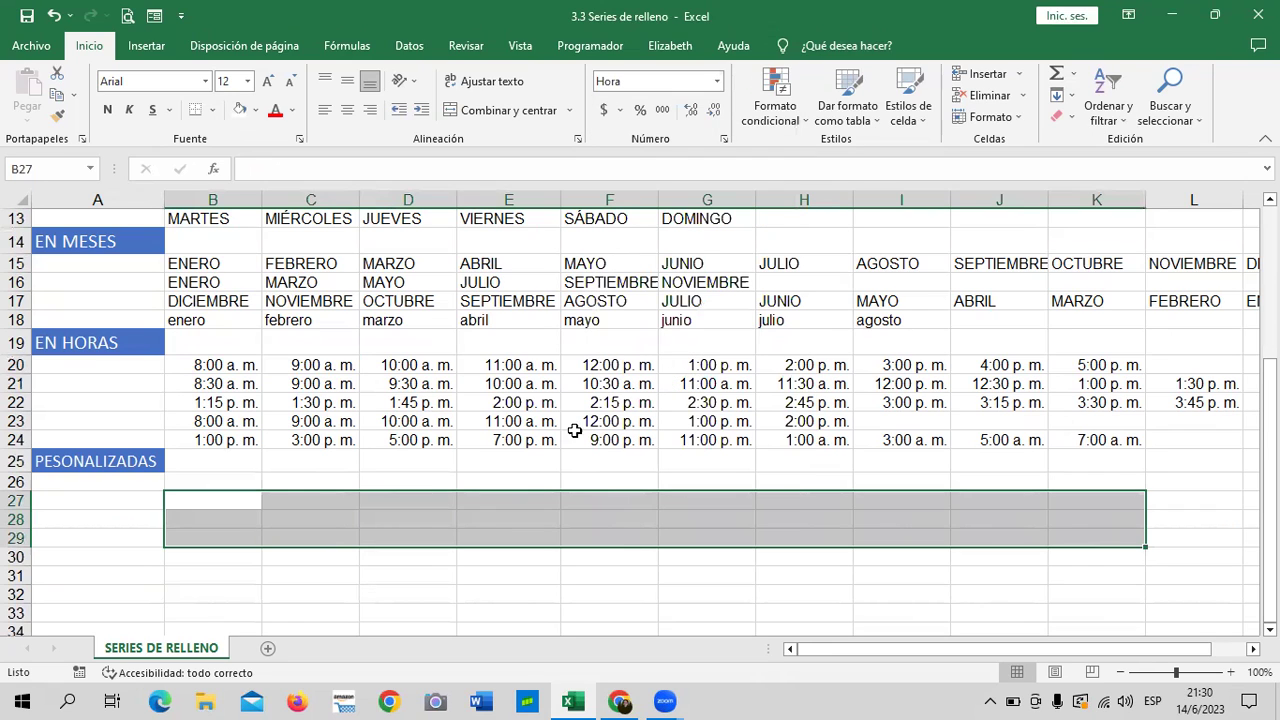
left_click(362, 571)
Enter 0 in B27, check its stored value, then select B27:K31
left_click(210, 502)
type("0")
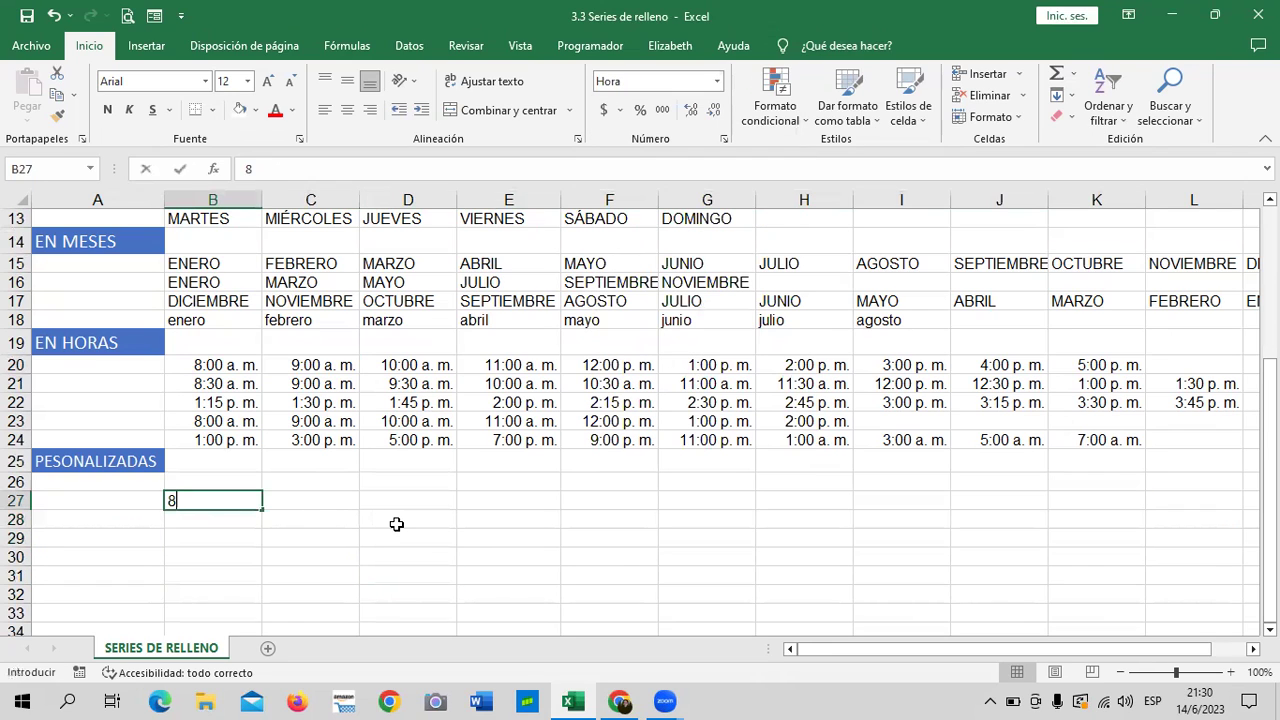
key("Return")
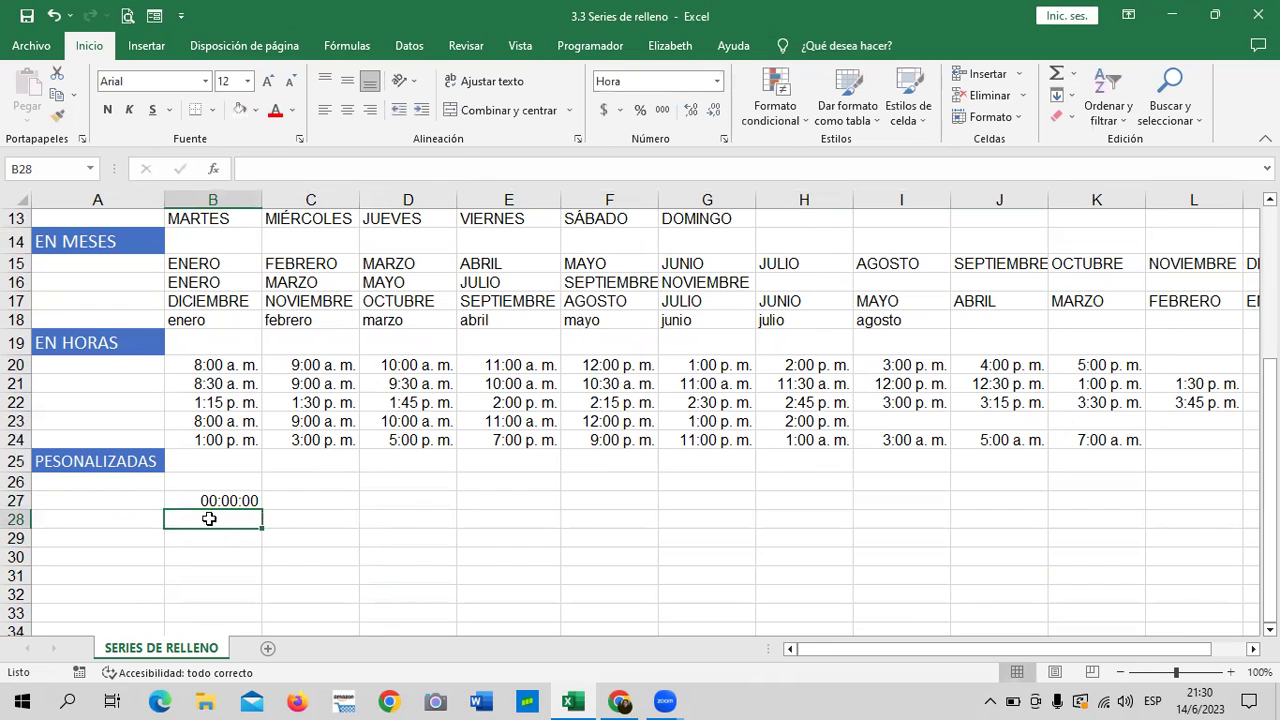
left_click(213, 497)
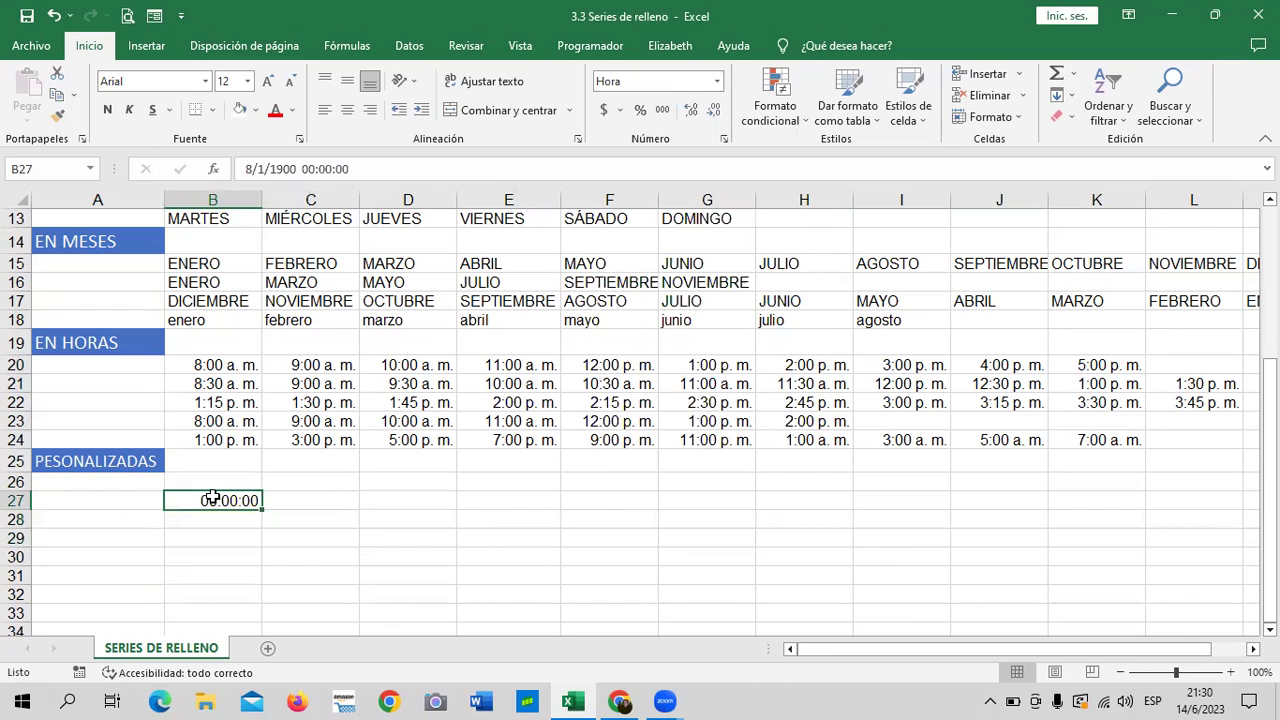
left_click_drag(374, 538, 374, 520)
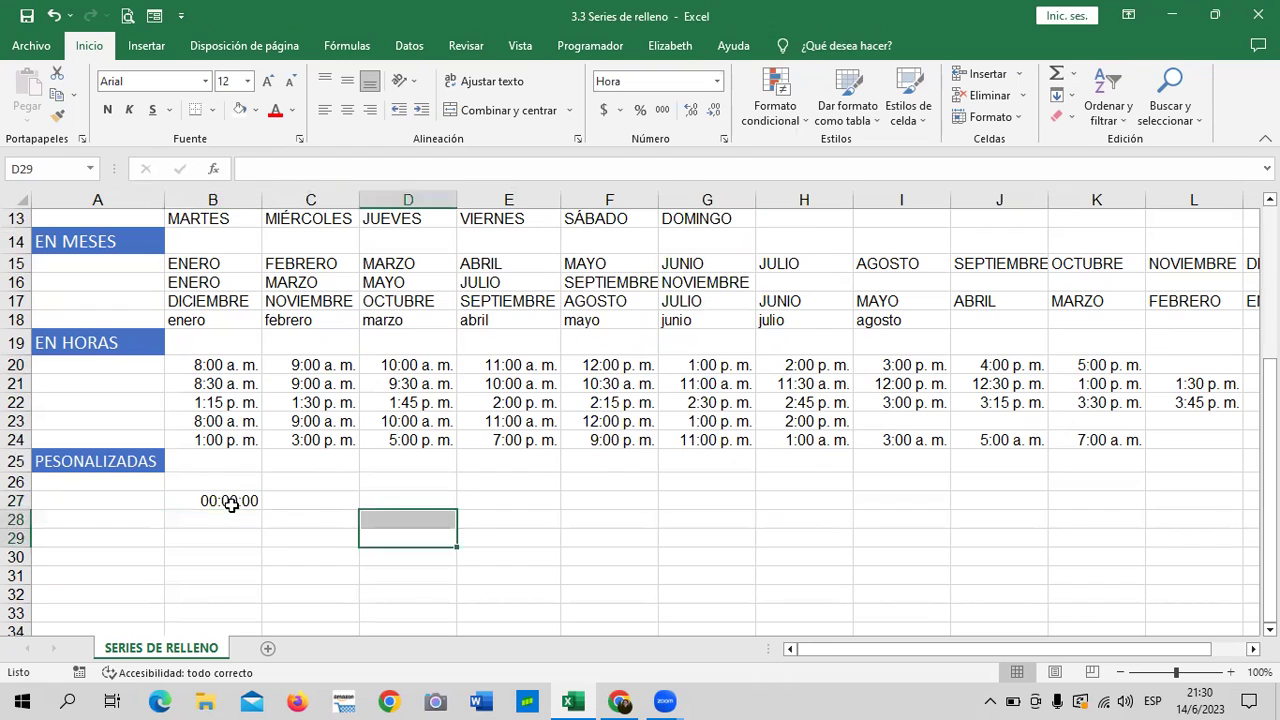
left_click_drag(231, 505, 1066, 578)
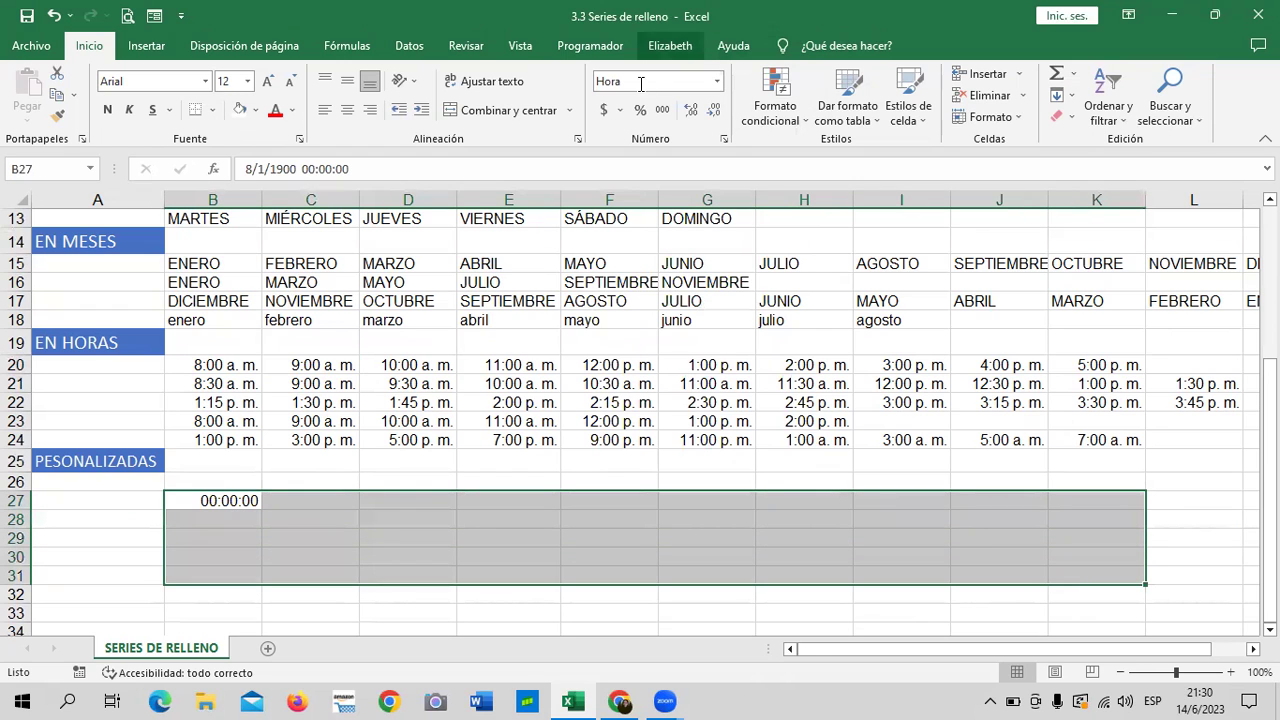
Switch the selection to the General number format and delete the value 8 from B27
left_click(716, 81)
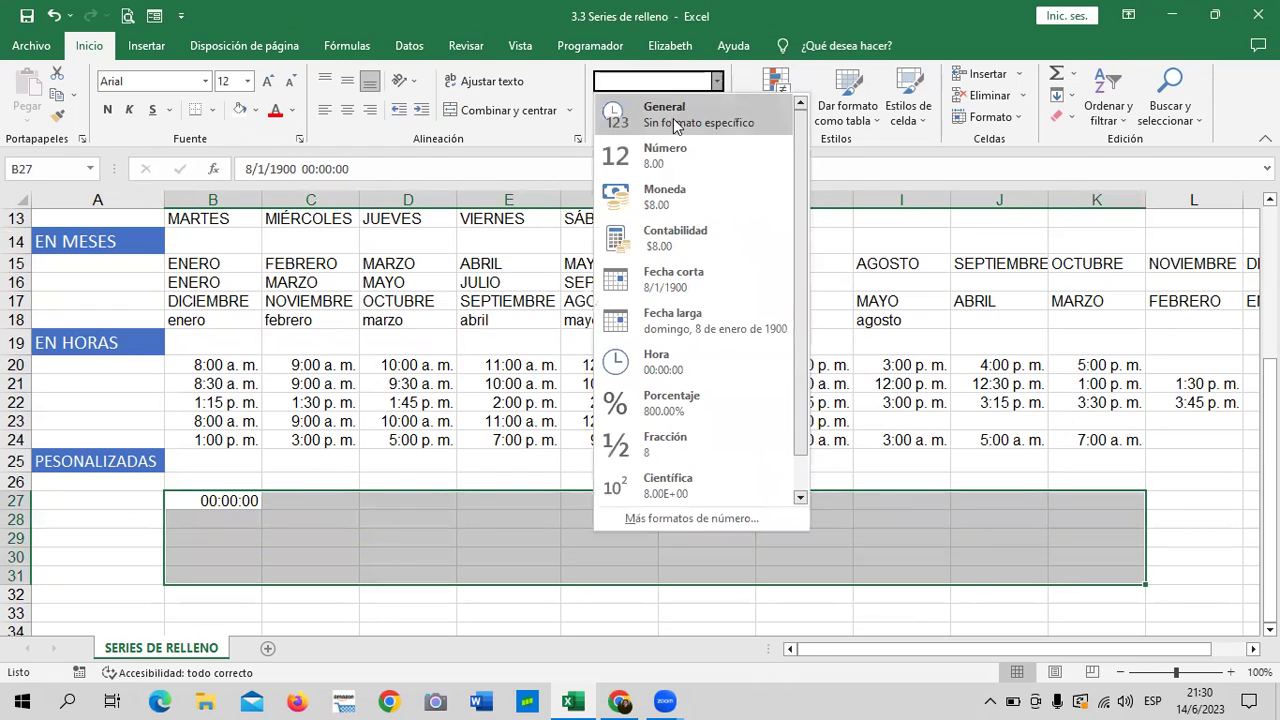
left_click(673, 118)
left_click_drag(536, 538, 536, 520)
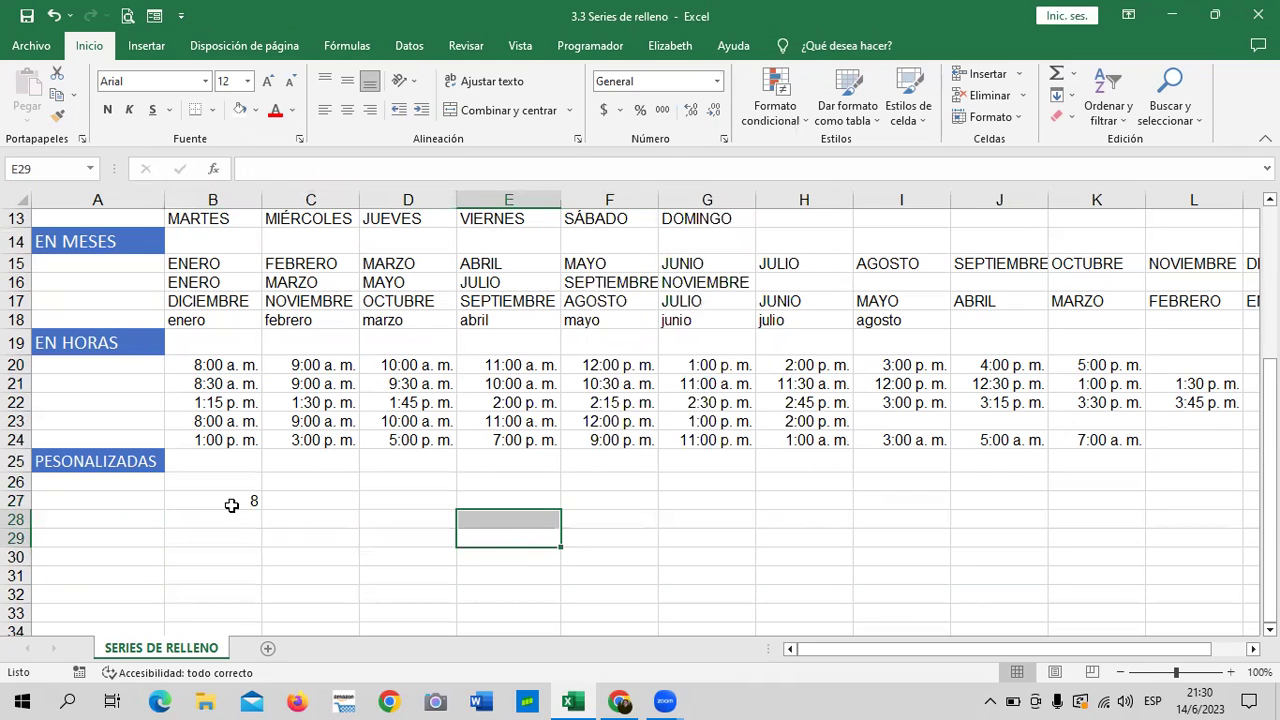
left_click(231, 505)
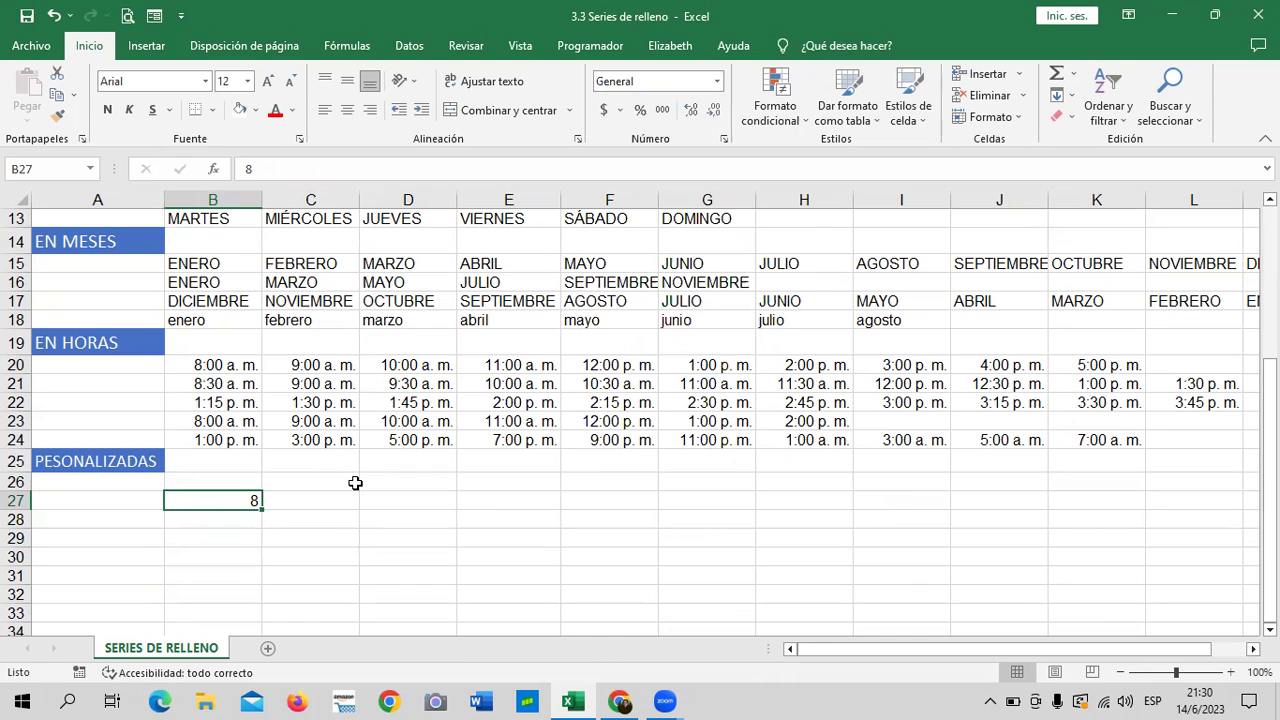
left_click(349, 528)
left_click(240, 497)
key("Delete")
left_click(327, 513)
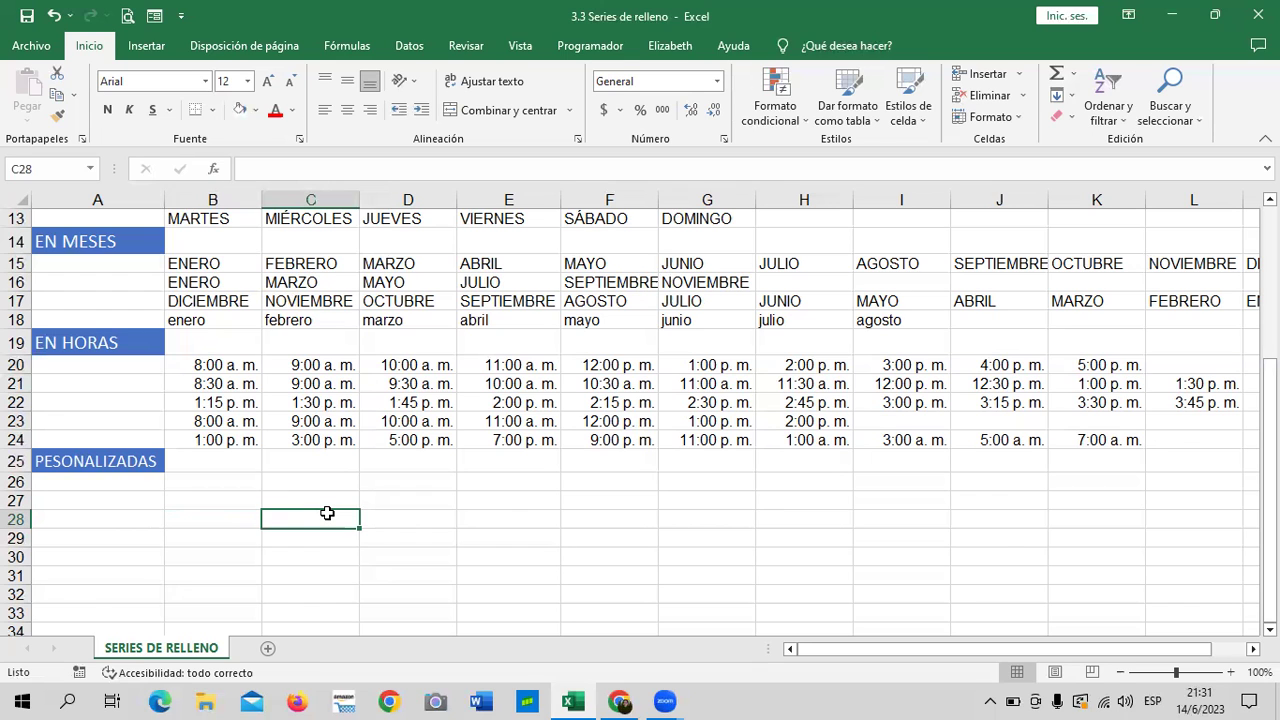
scroll(440, 448, "up", 1)
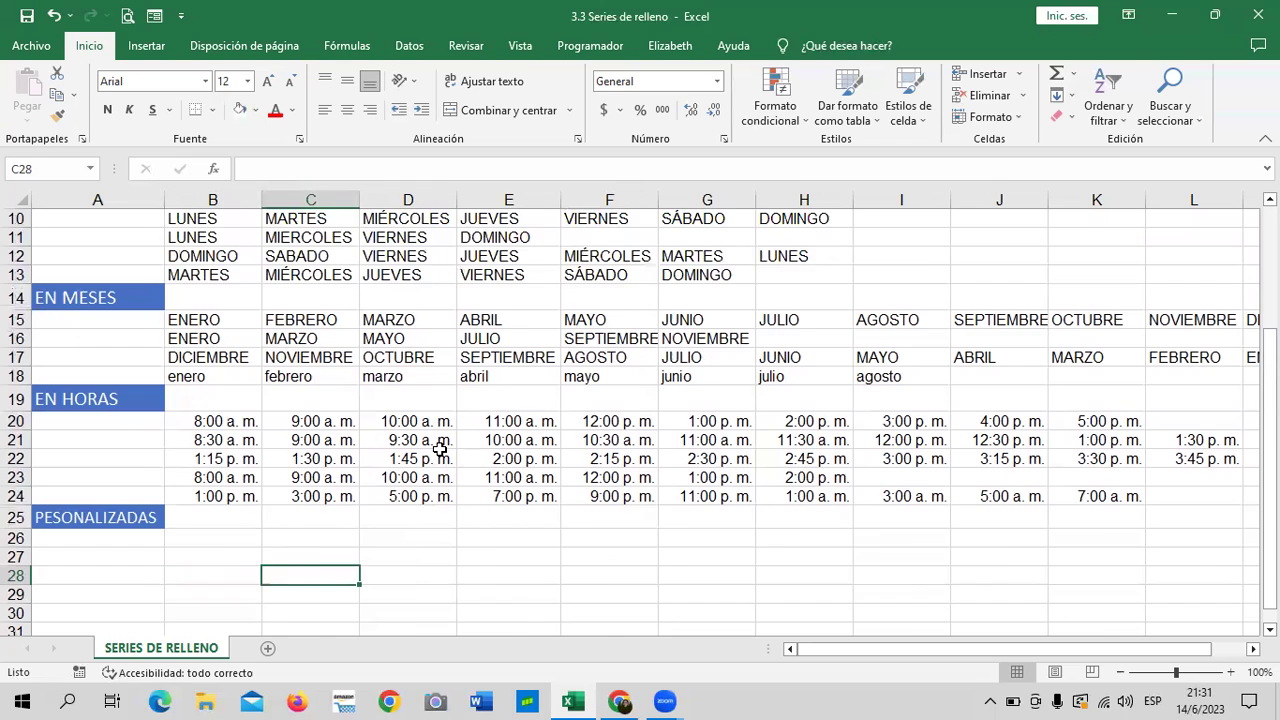
scroll(440, 448, "up", 2)
scroll(435, 440, "up", 1)
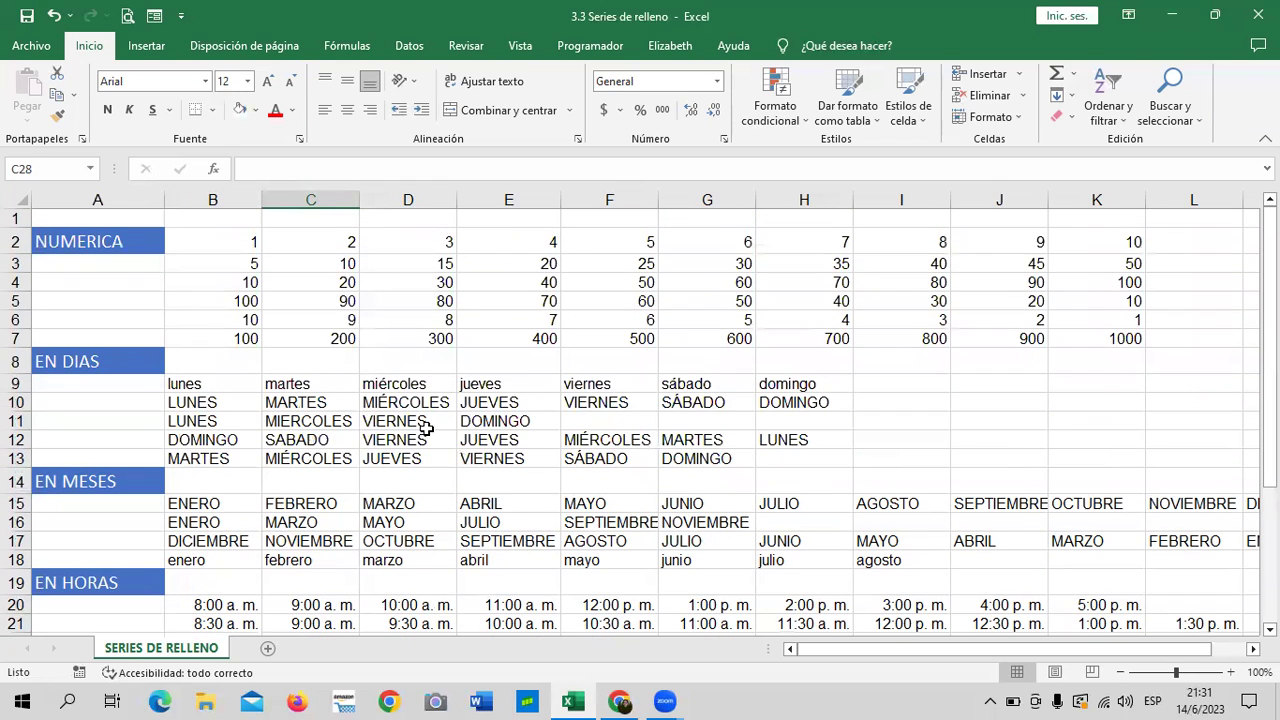
scroll(426, 428, "down", 3)
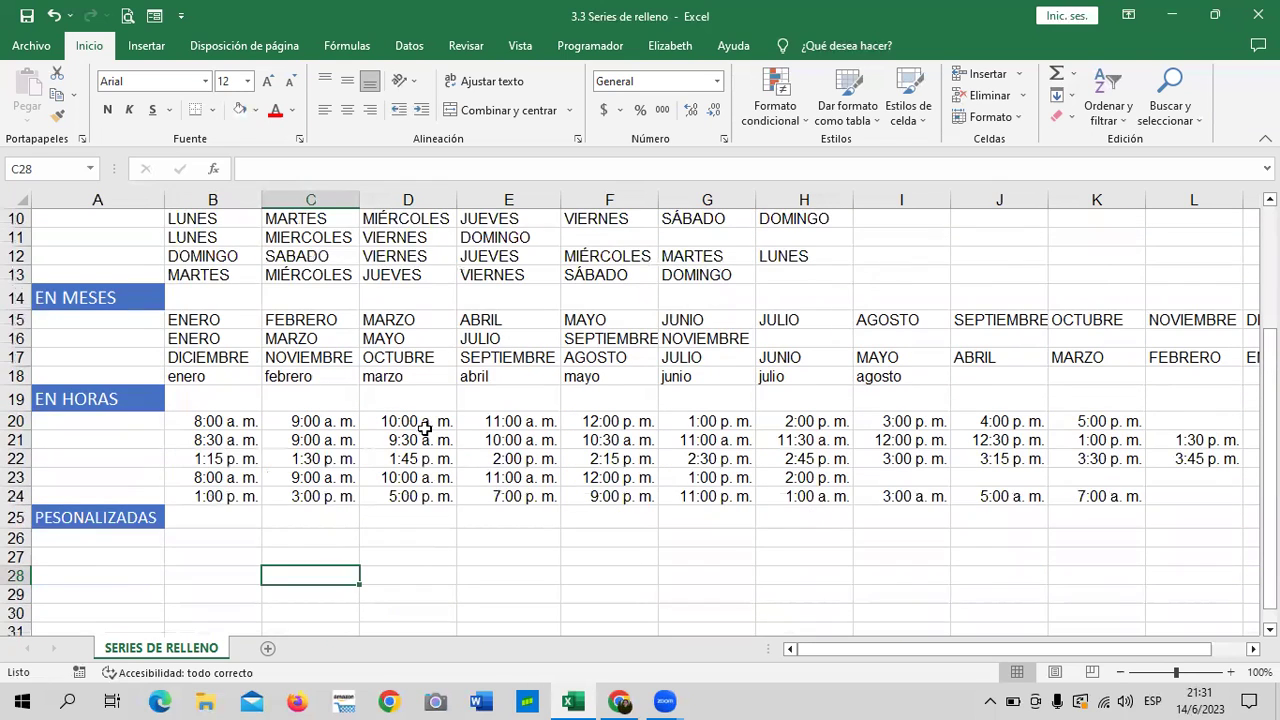
scroll(424, 427, "down", 2)
left_click(305, 414)
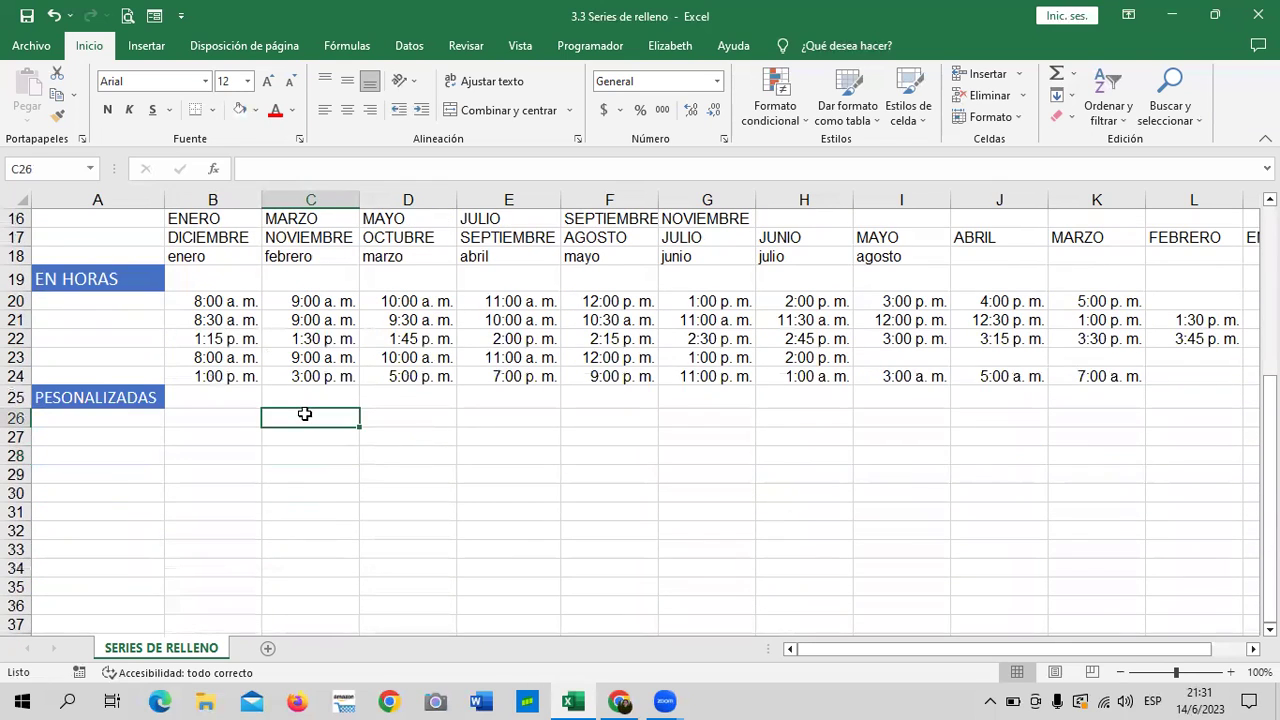
left_click(1226, 26)
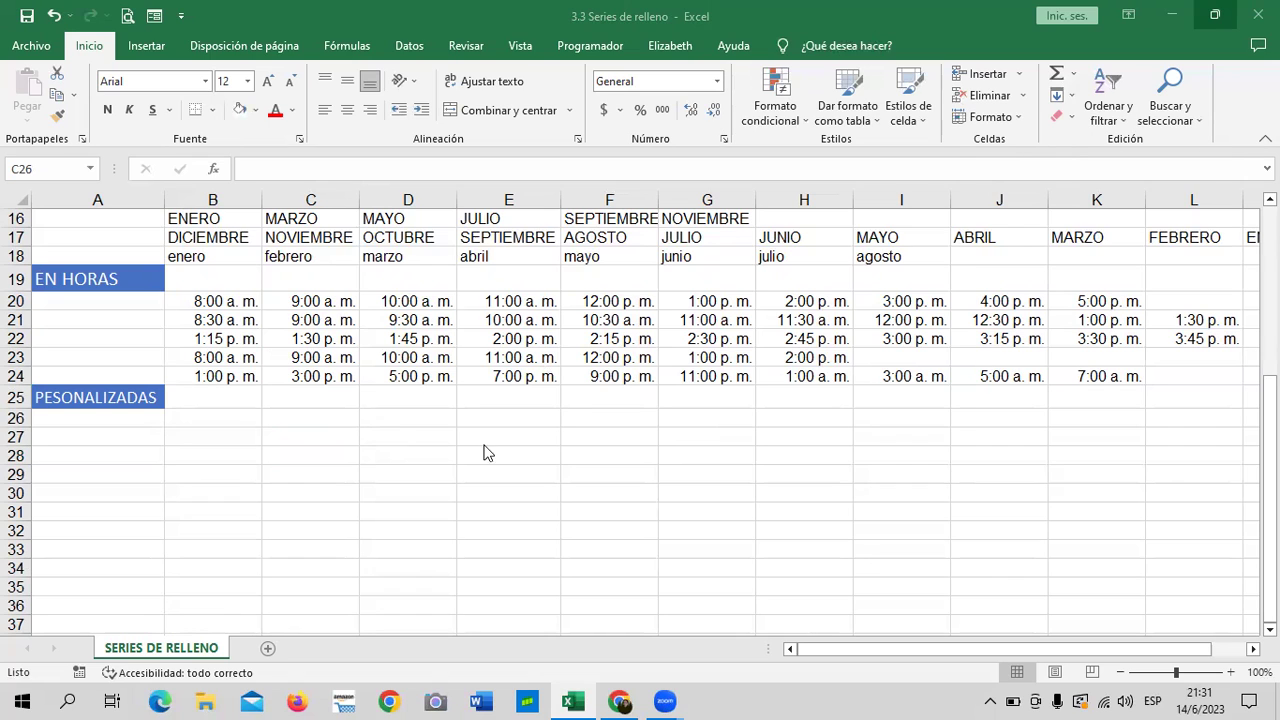
left_click(316, 440)
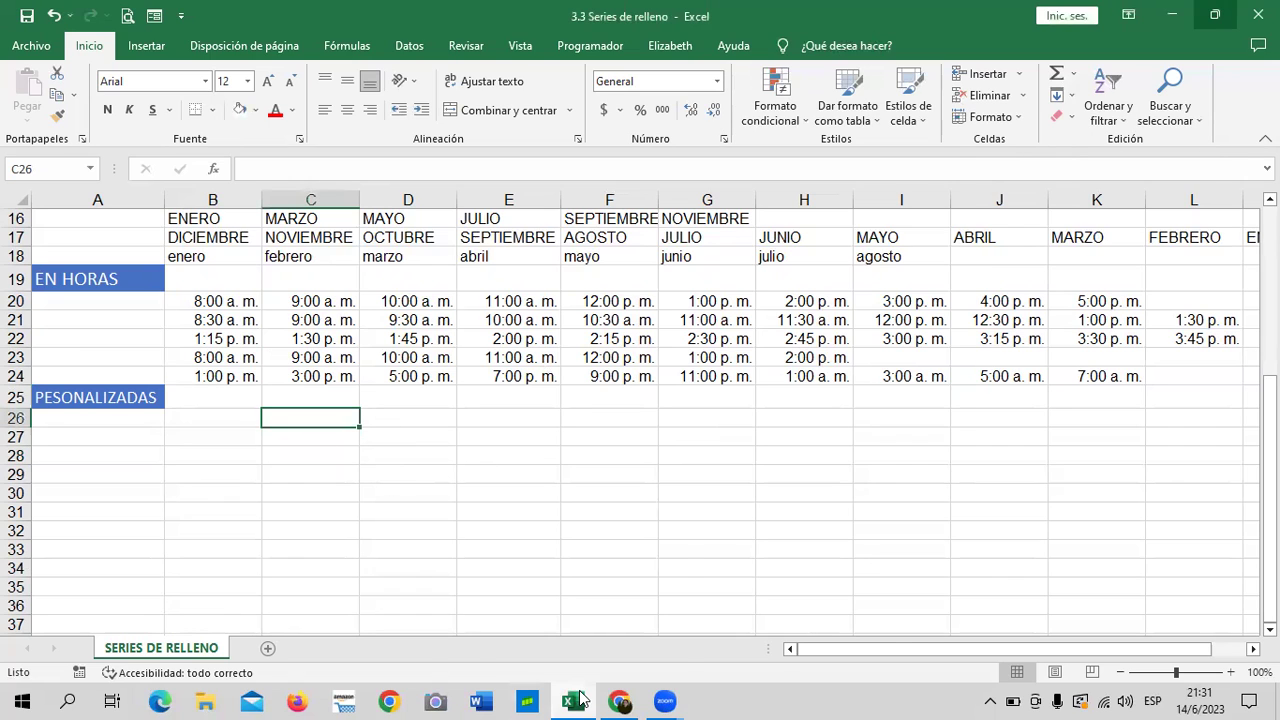
mouse_move(619, 701)
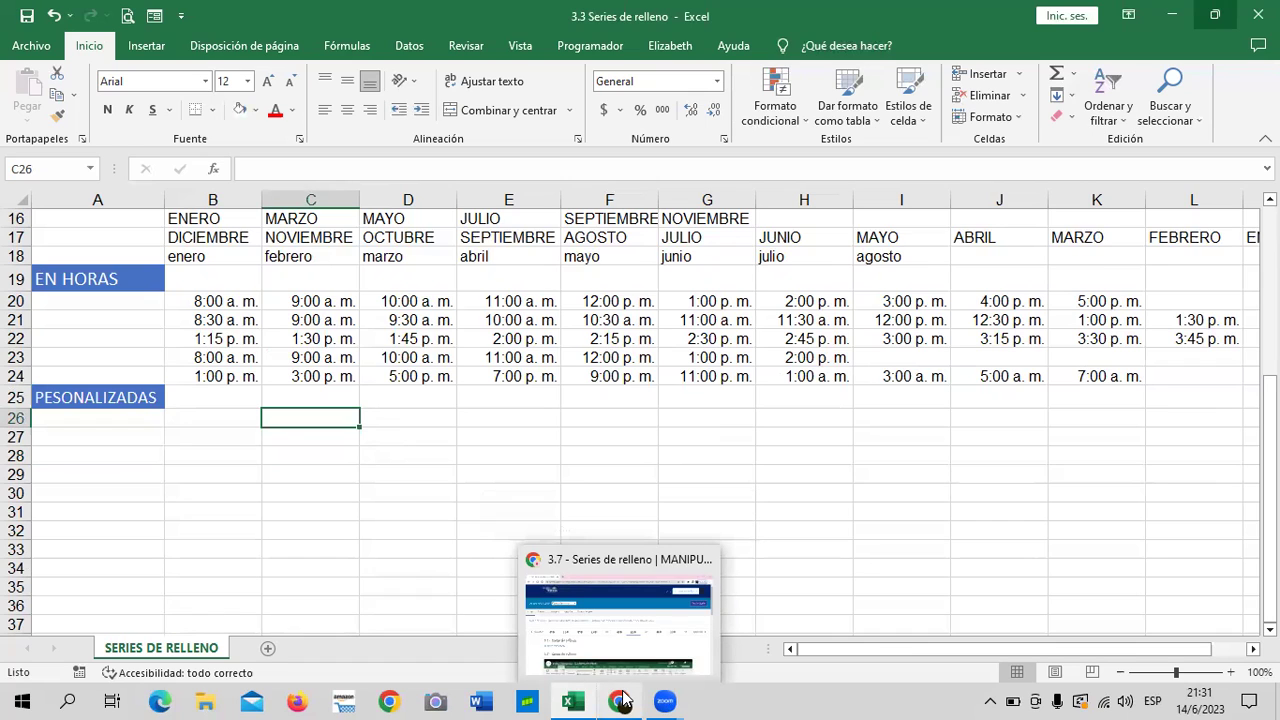
left_click(188, 432)
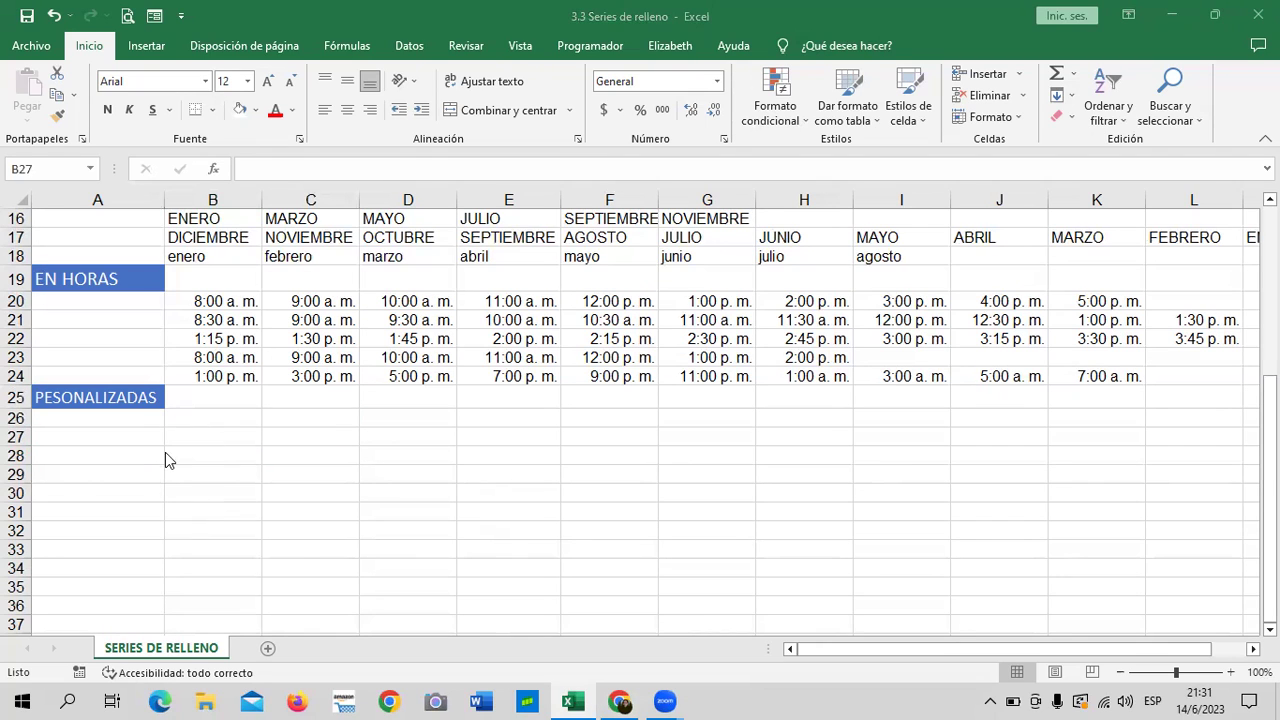
left_click(190, 437)
mouse_move(190, 428)
left_mouse_down()
mouse_move(798, 465)
mouse_move(1190, 455)
left_mouse_up()
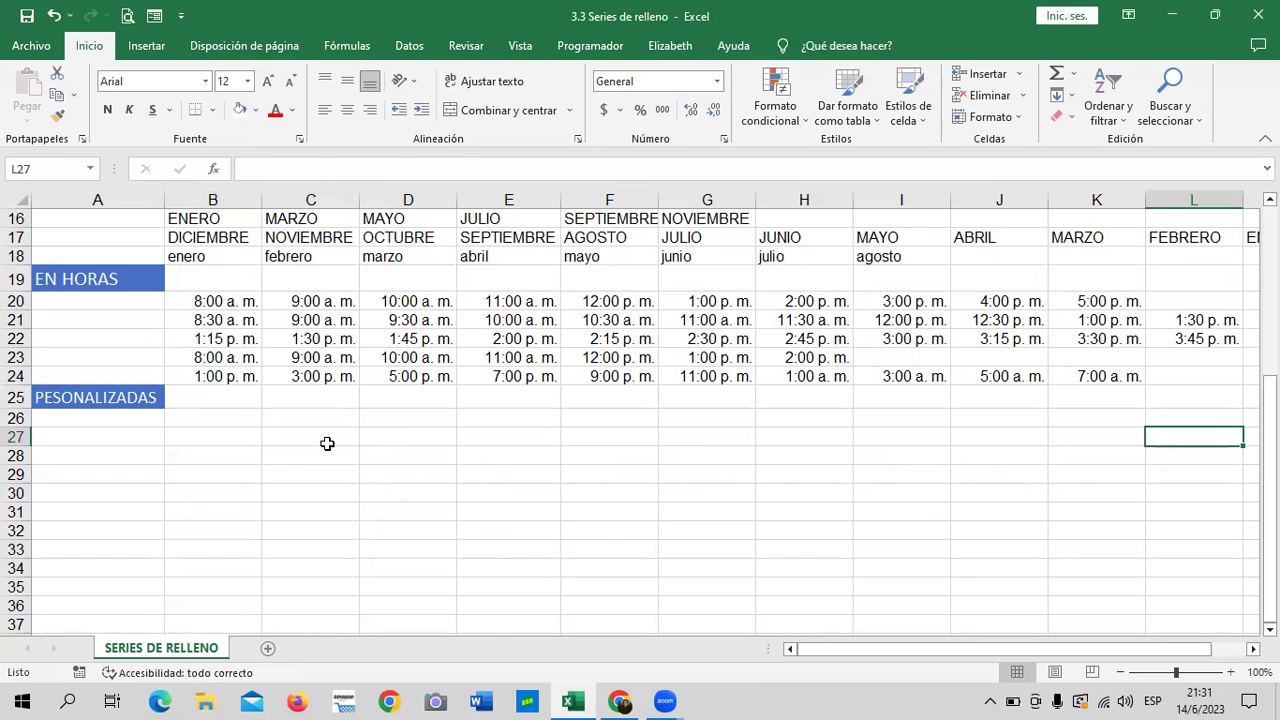
left_click(152, 438)
left_click(200, 436)
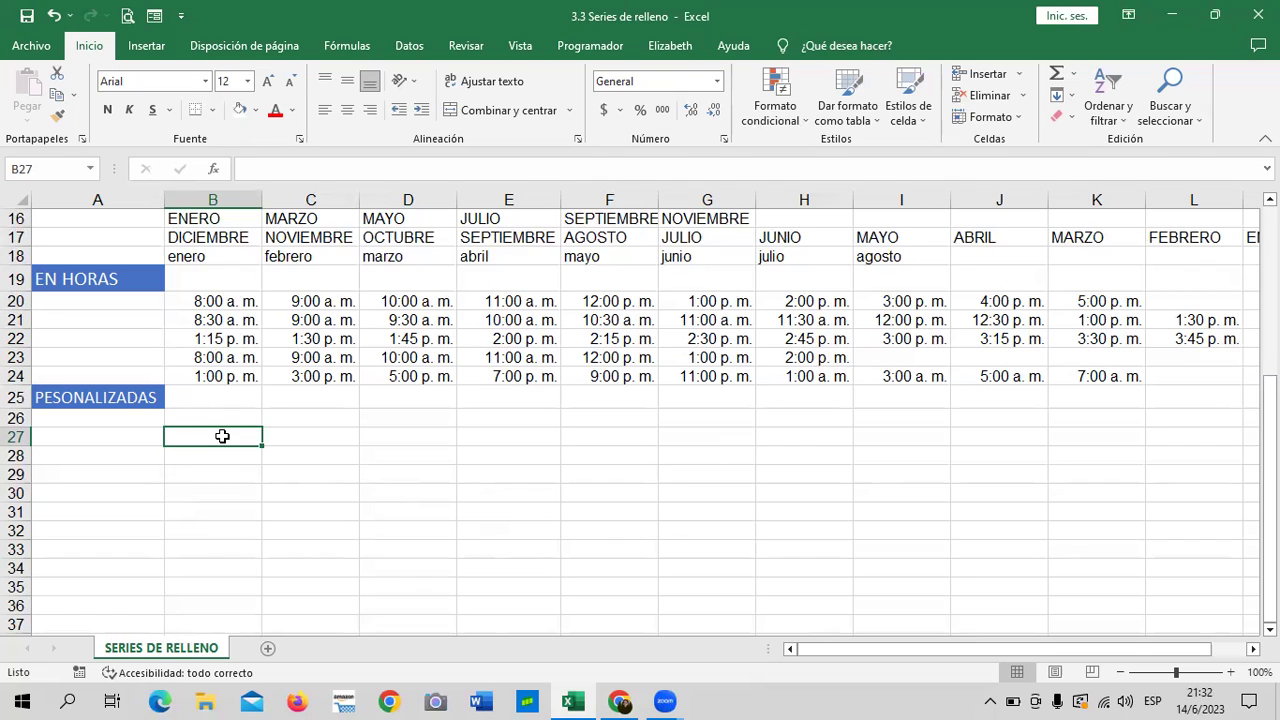
left_click(552, 448)
left_click(216, 420)
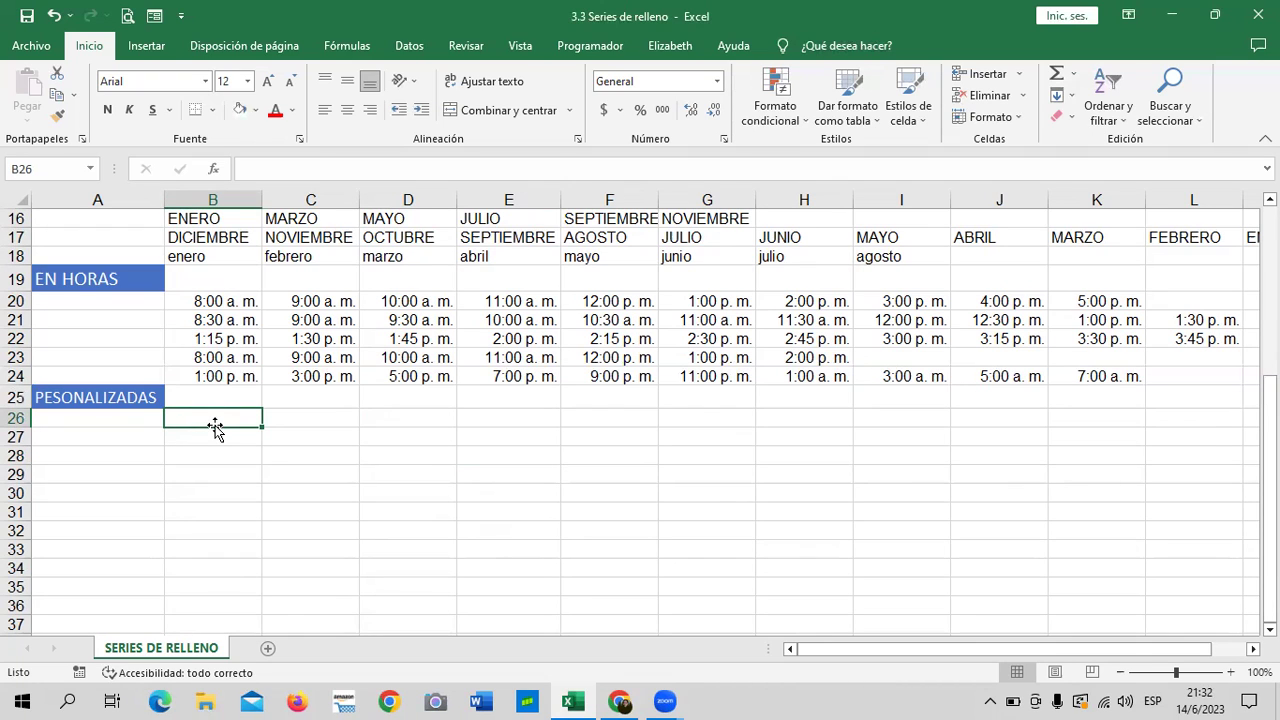
left_click(620, 701)
Scroll the lesson 3.7 page down to the embedded fill-series tutorial video
scroll(634, 508, "down", 4)
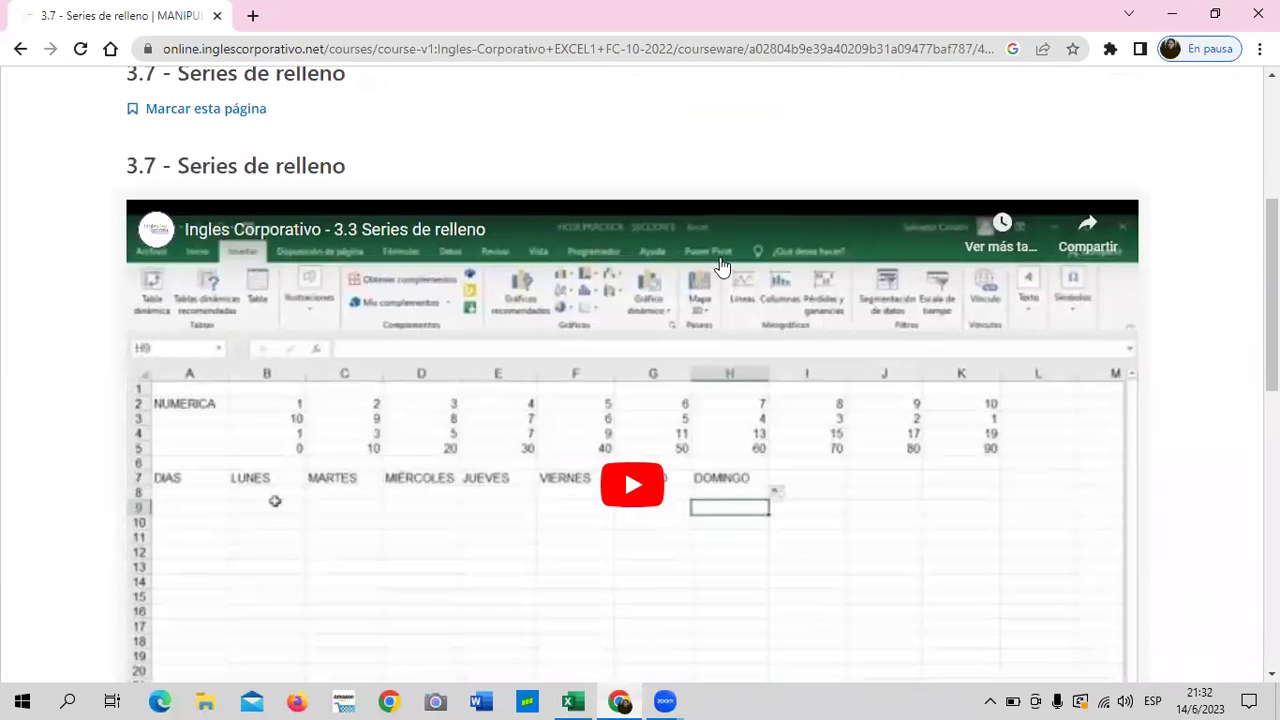
scroll(718, 265, "down", 2)
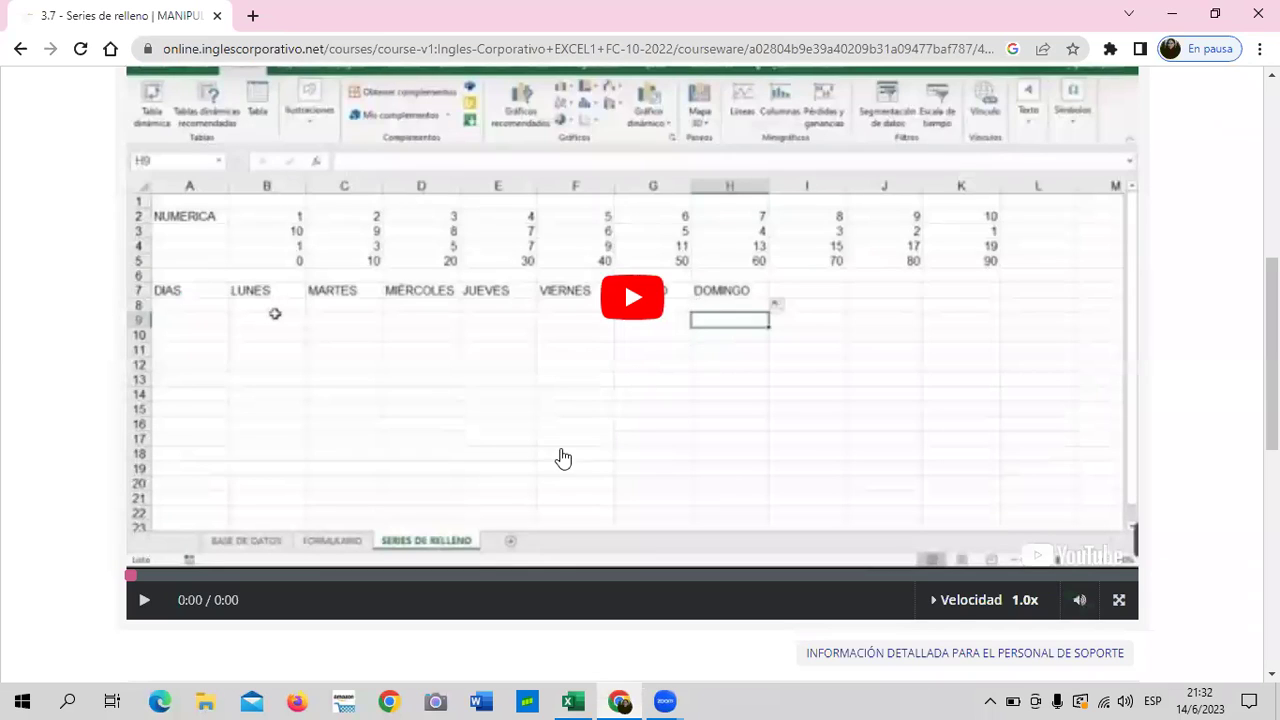
scroll(622, 436, "down", 1)
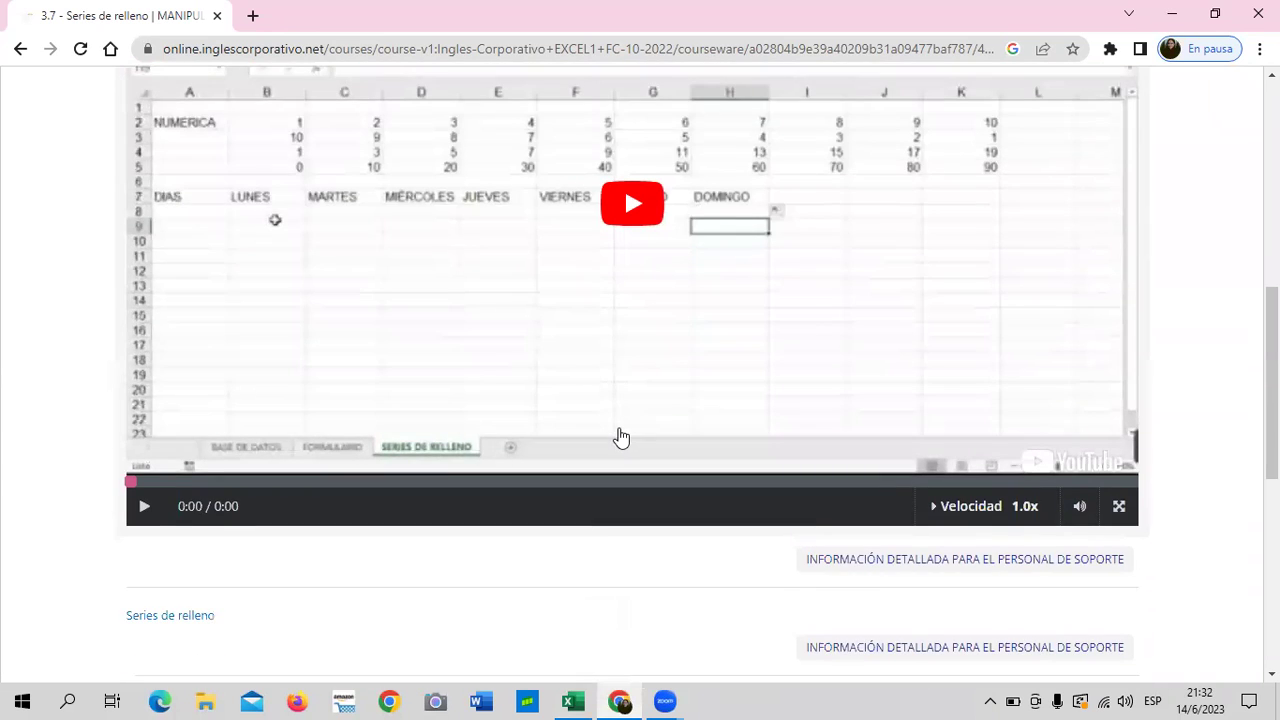
scroll(620, 434, "up", 3)
scroll(620, 437, "down", 1)
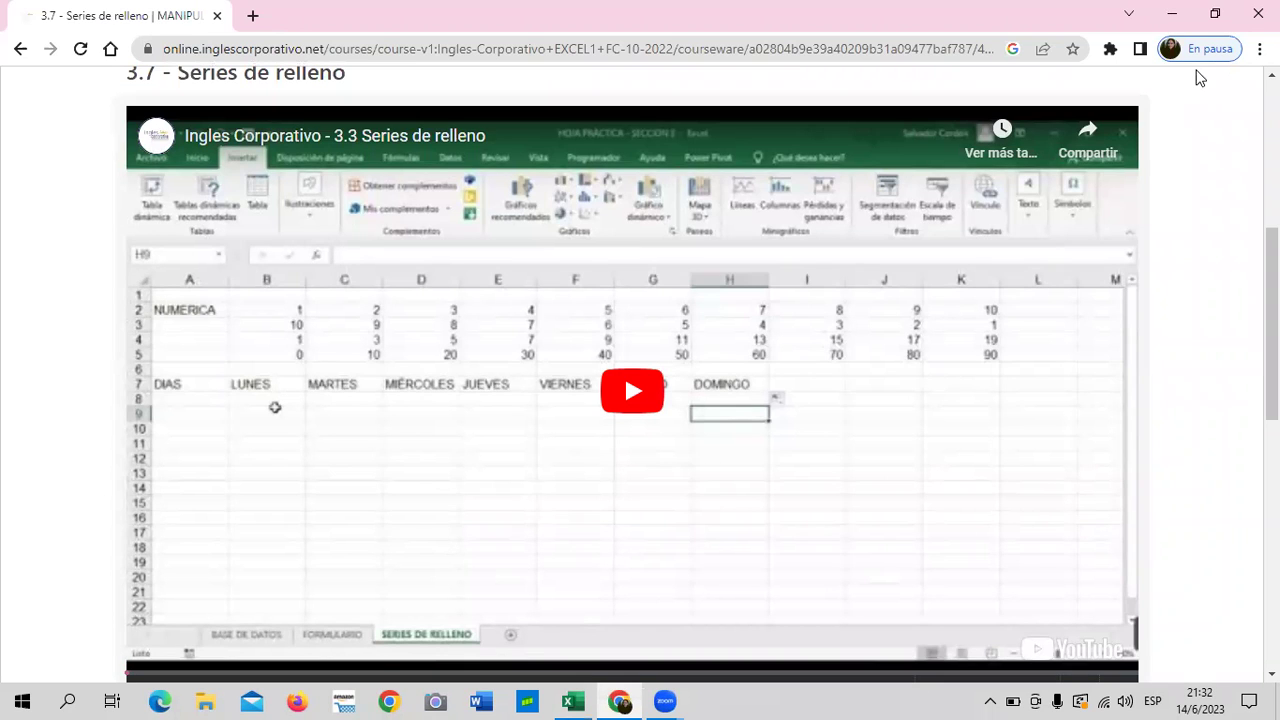
Play the embedded 3.3 Series de relleno lesson video and raise the volume
left_click(630, 391)
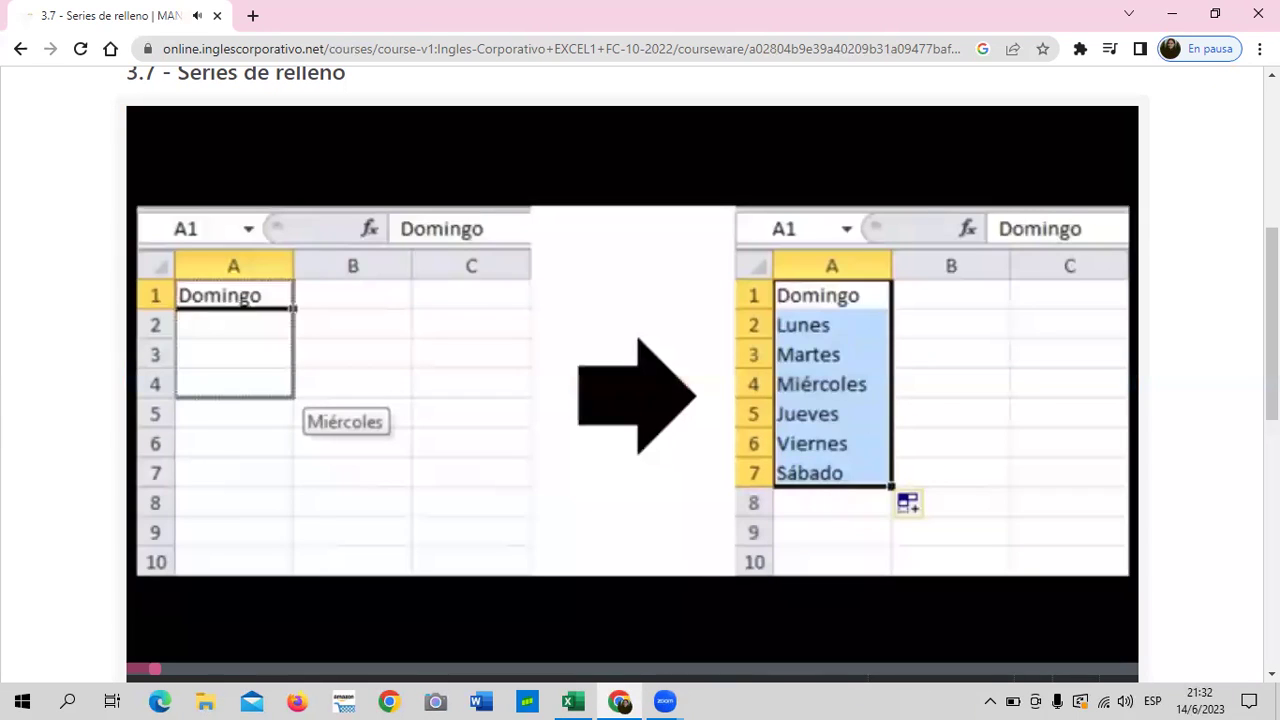
key("XF86AudioRaiseVolume")
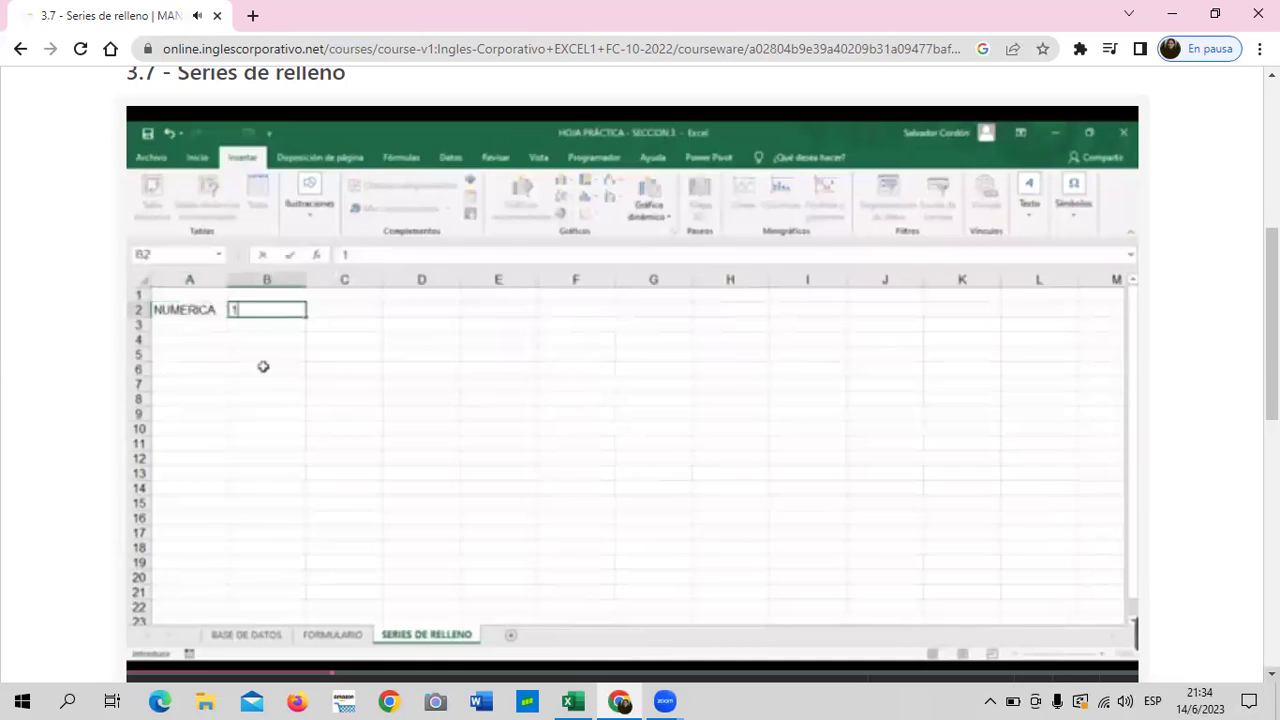
Watch the Series de relleno video to 6:59, then return to the Excel workbook
scroll(632, 380, "down", 1)
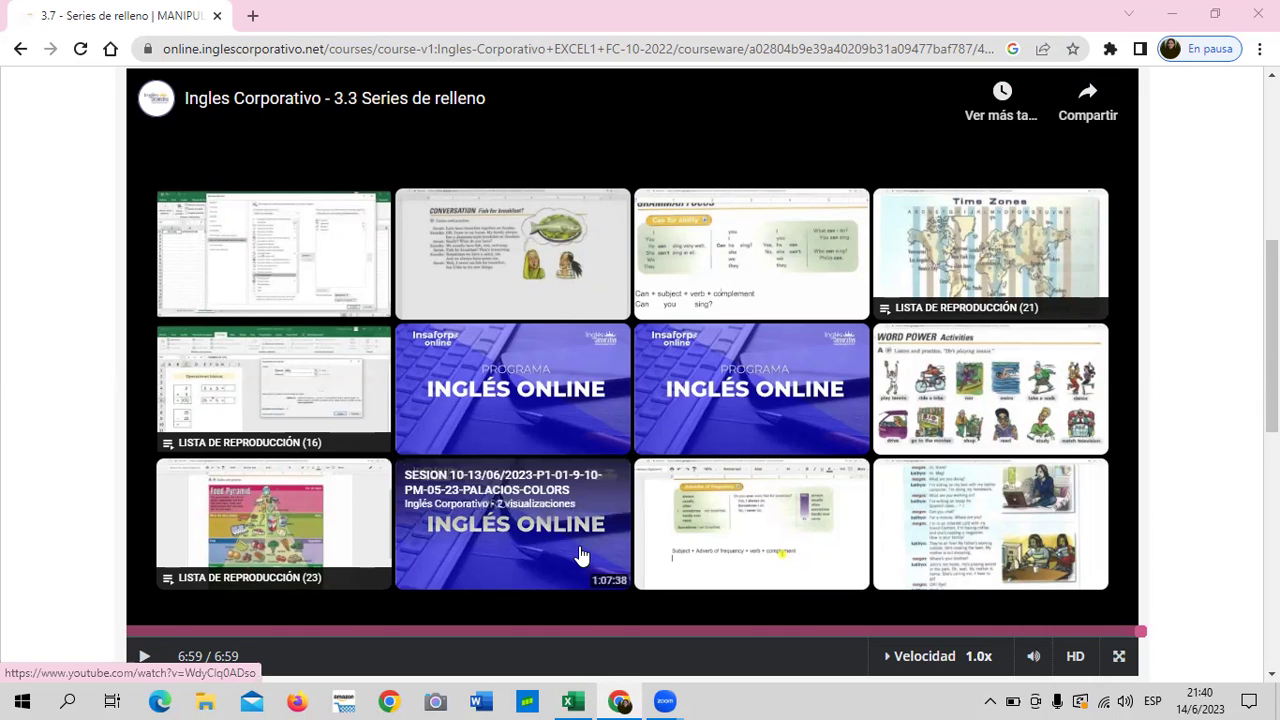
scroll(595, 558, "down", 1)
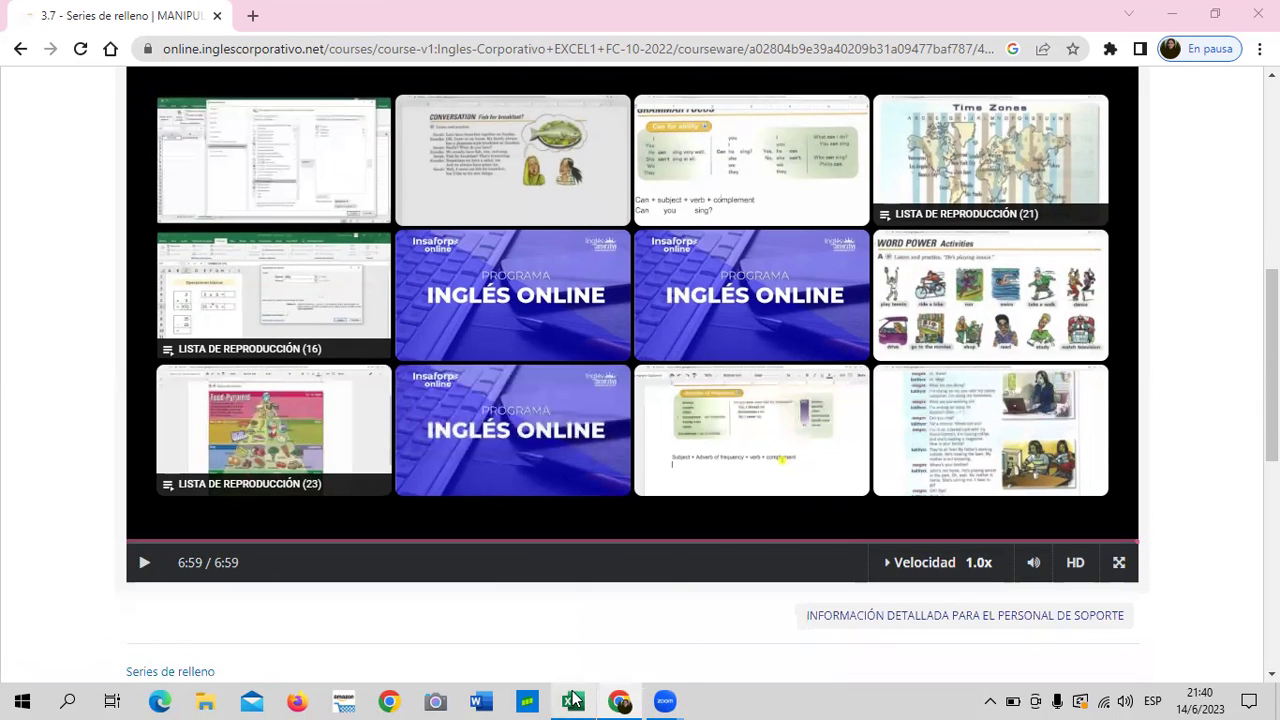
mouse_move(571, 701)
left_click(590, 668)
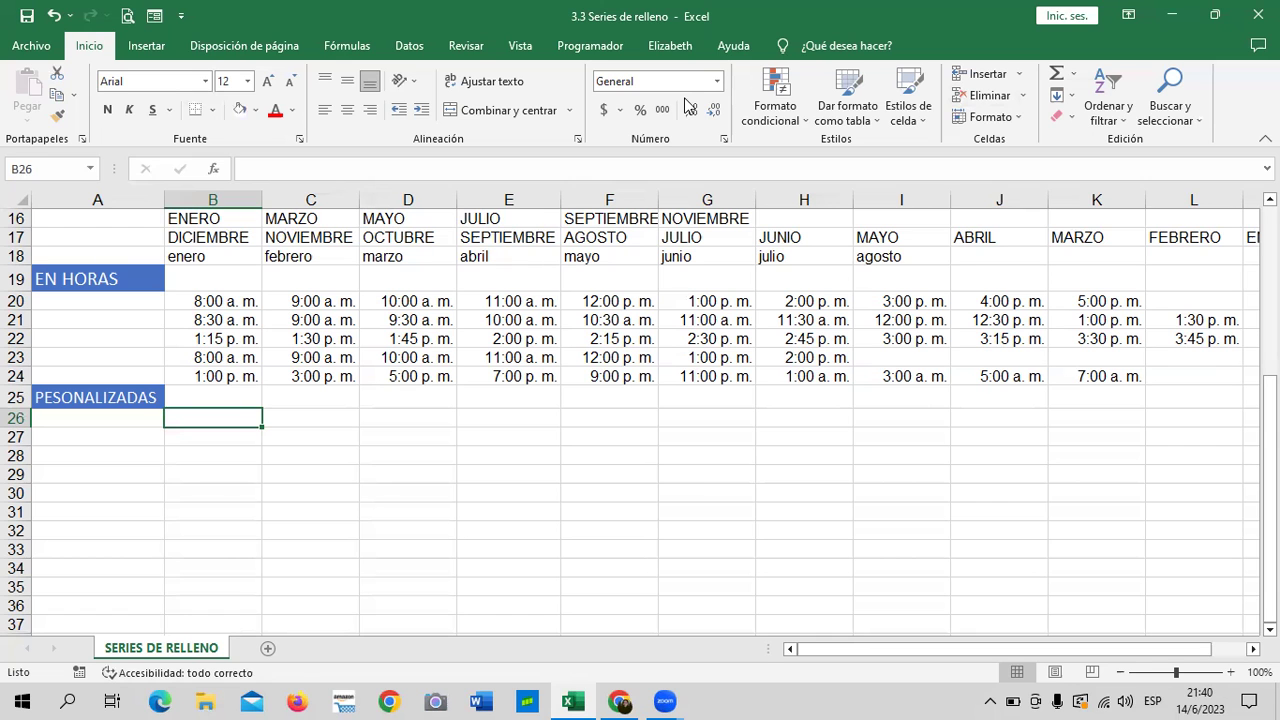
Scroll the SERIES DE RELLENO sheet to show the hour series and blank PESONALIZADAS rows
scroll(709, 409, "up", 2)
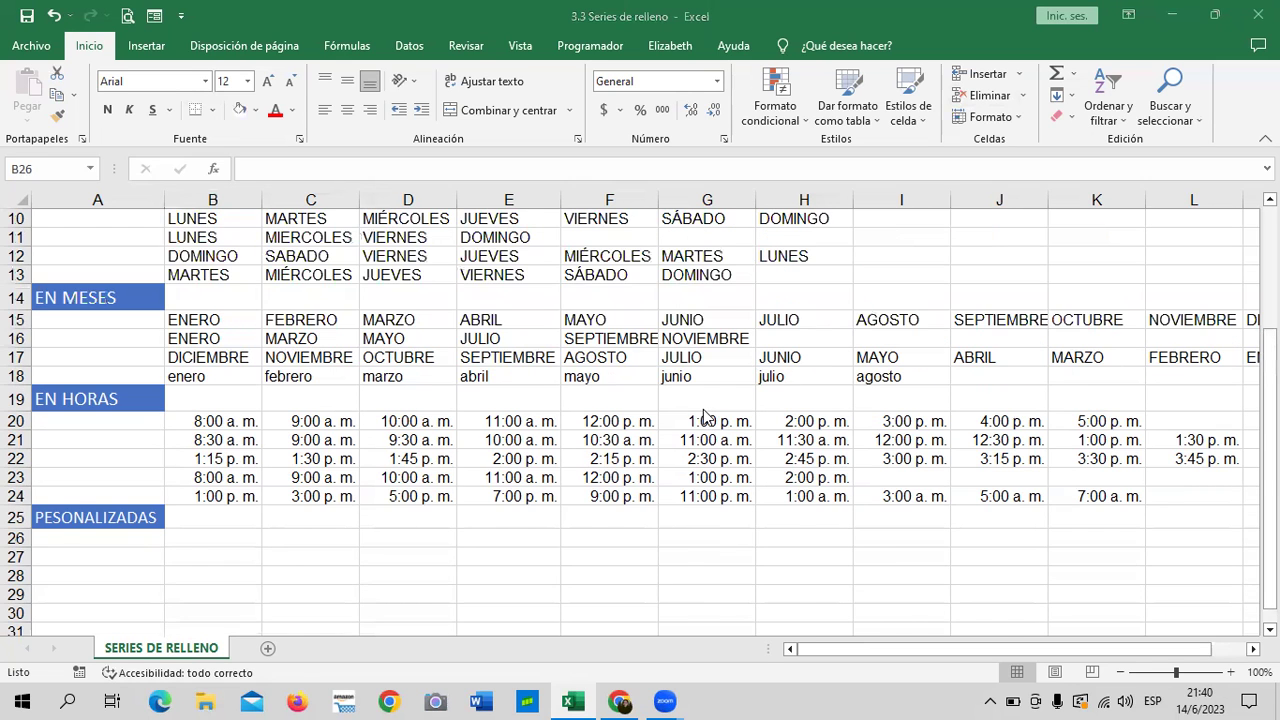
scroll(703, 417, "up", 3)
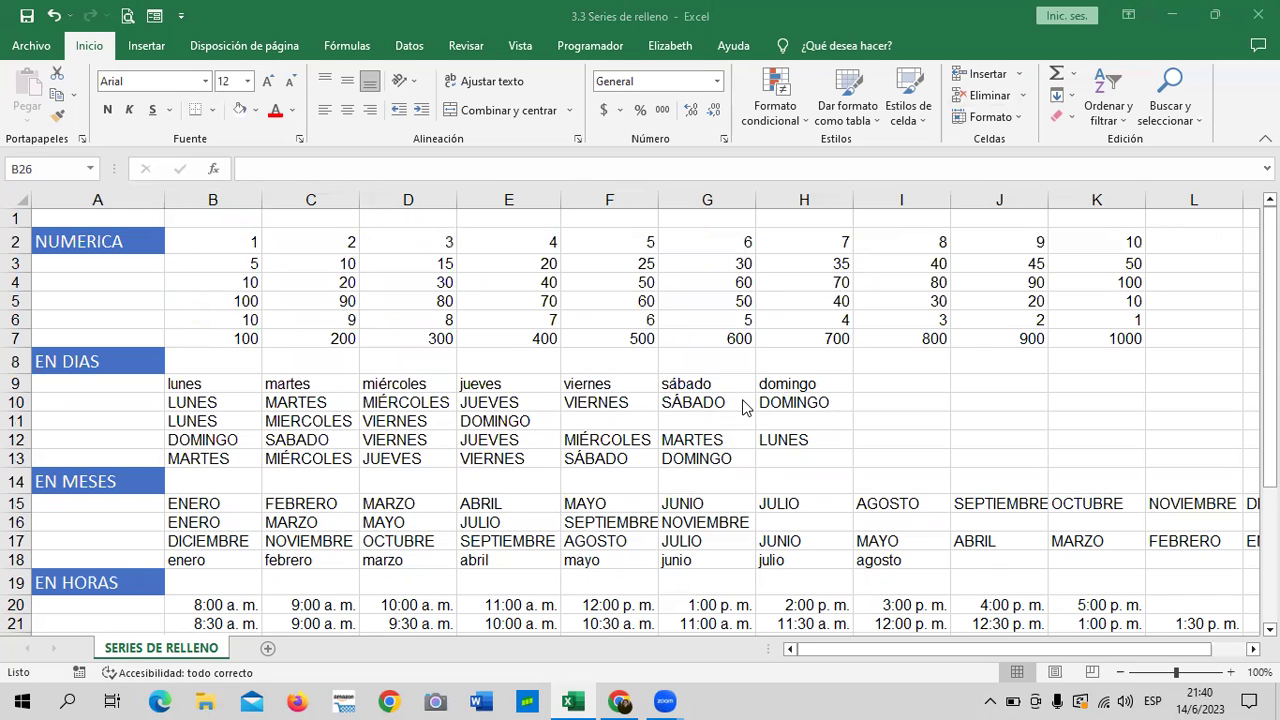
scroll(743, 406, "down", 2)
scroll(741, 404, "down", 2)
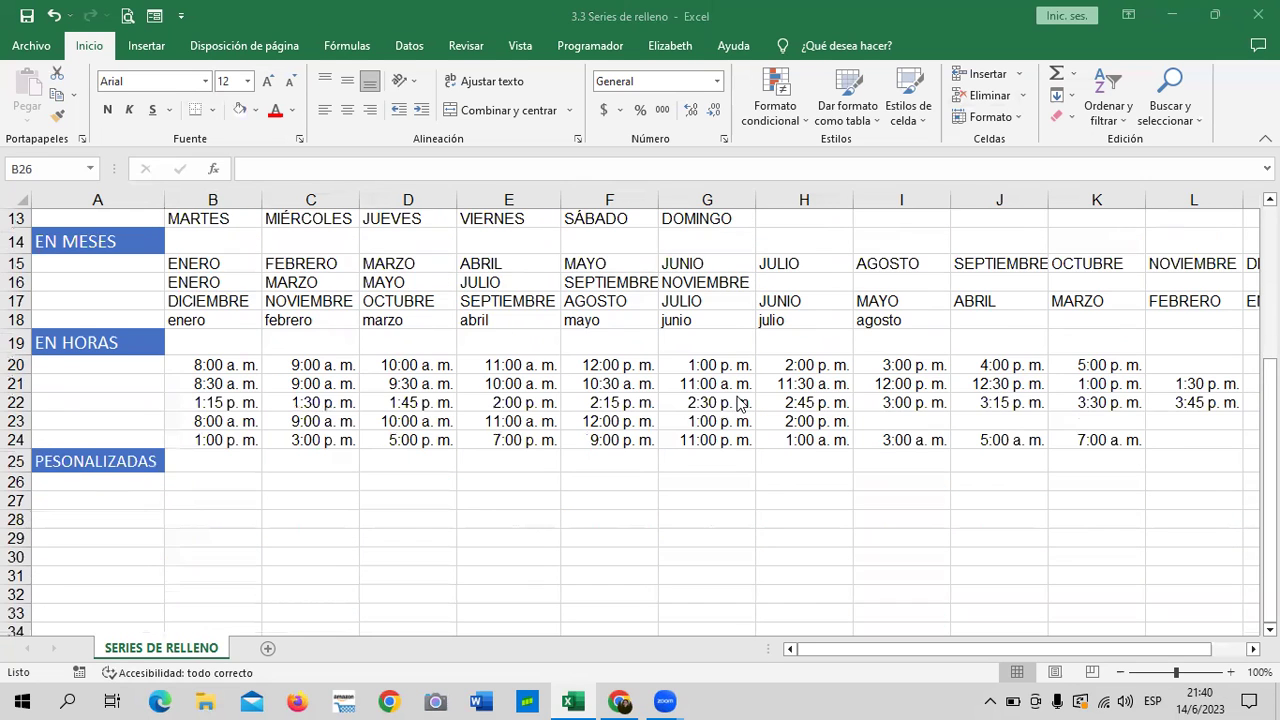
scroll(738, 403, "down", 2)
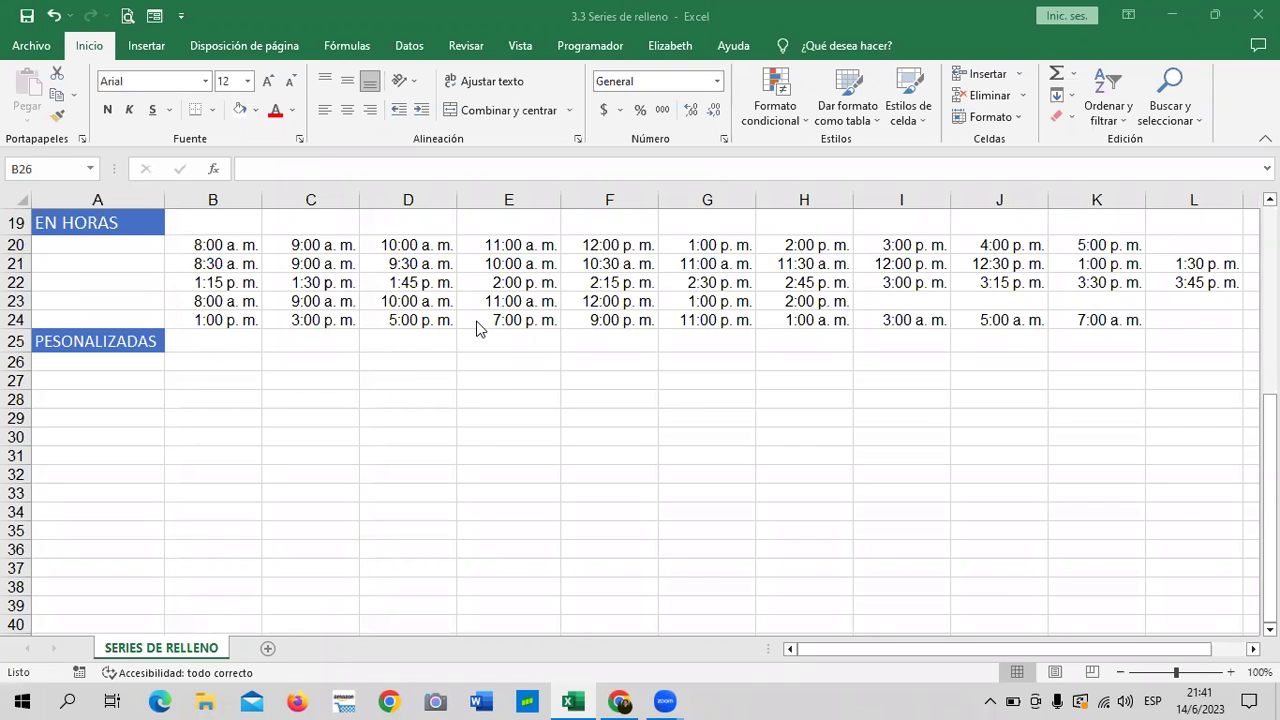
left_click(195, 361)
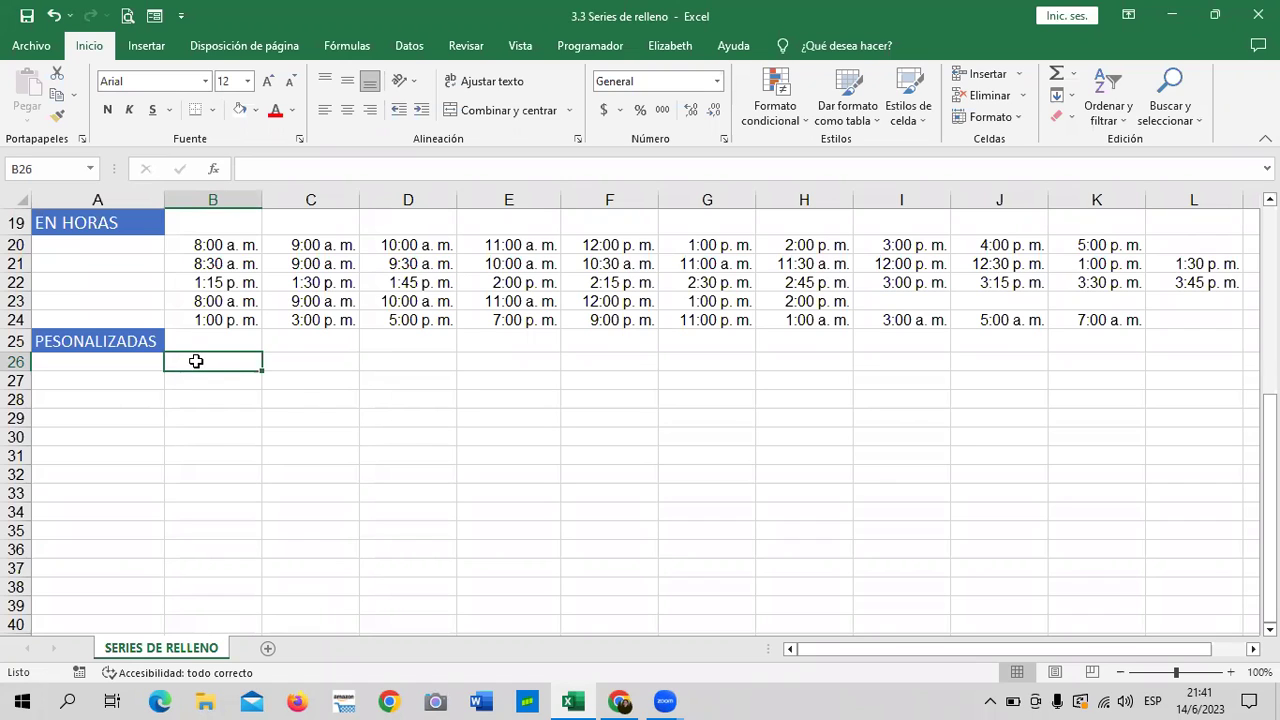
left_click(190, 401)
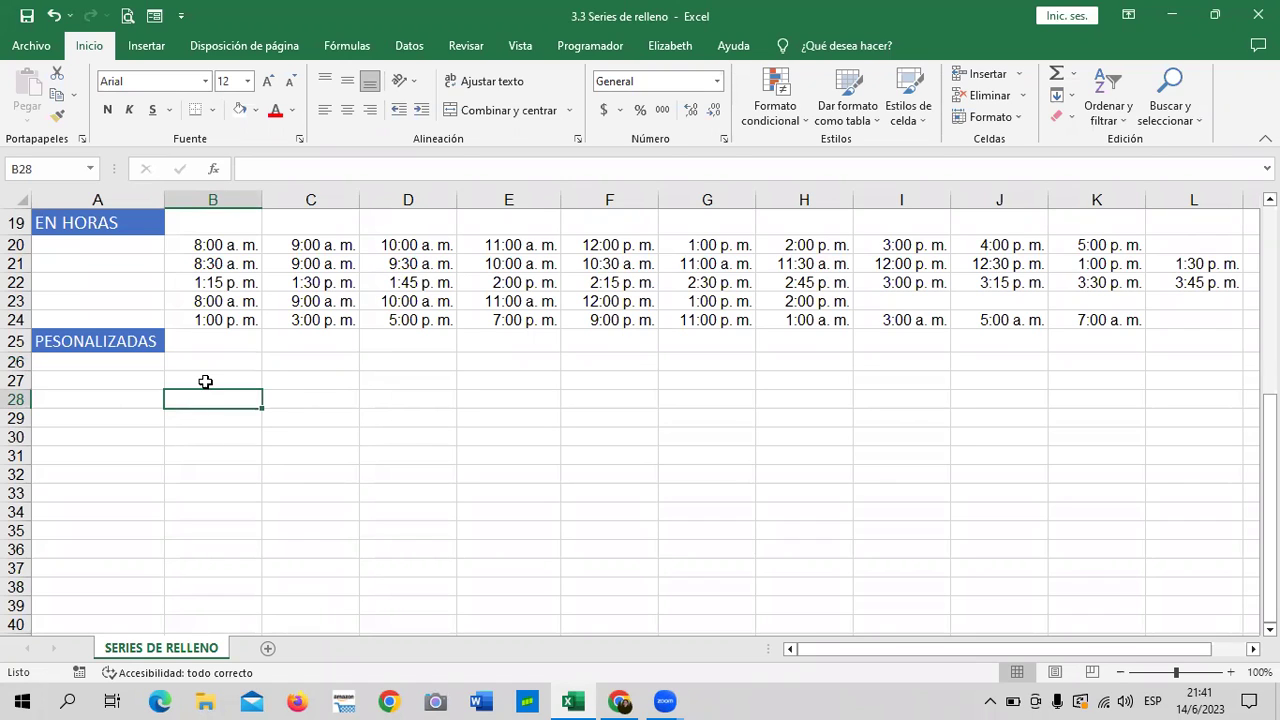
left_click_drag(205, 382, 894, 403)
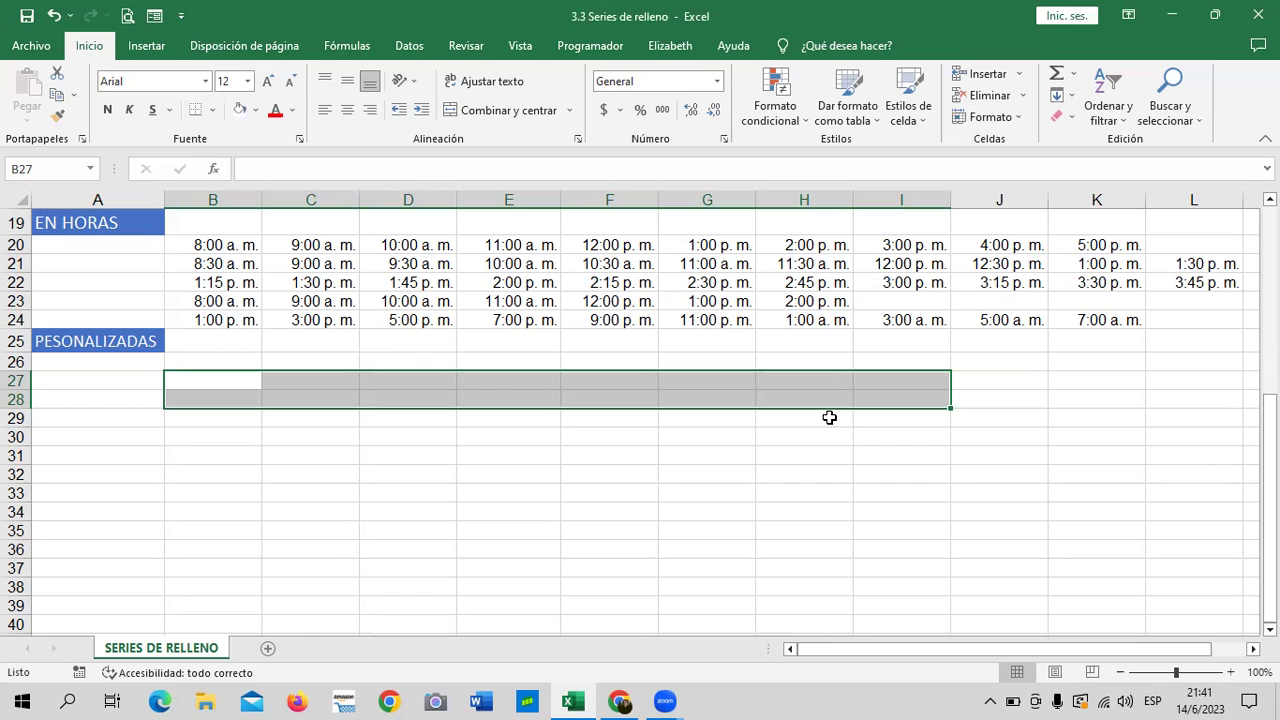
left_click(460, 438)
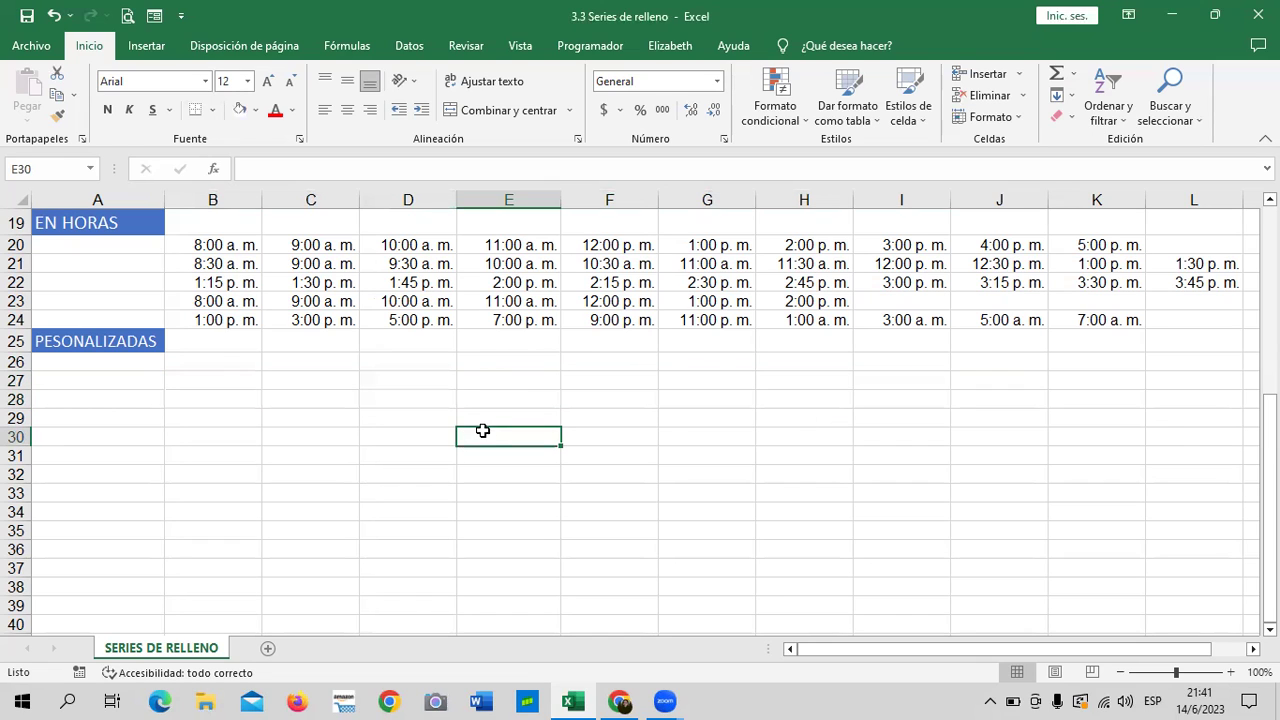
left_click_drag(230, 390, 1057, 409)
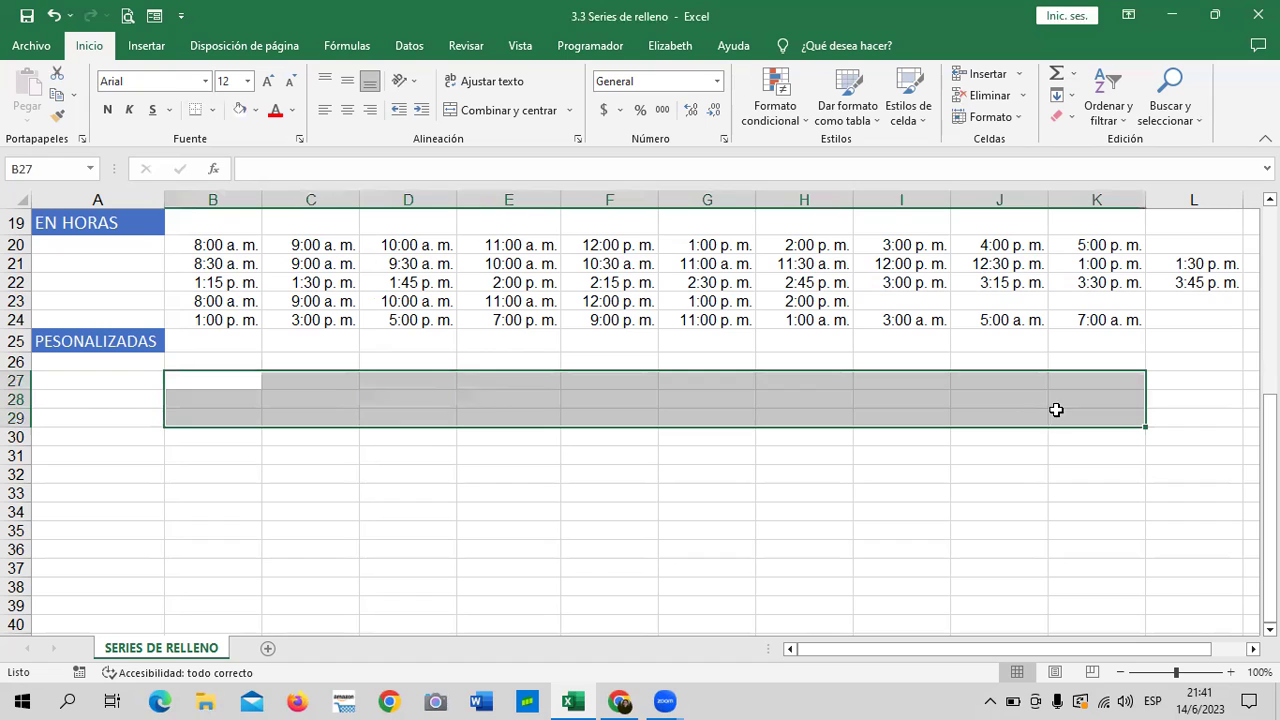
left_click(960, 472)
left_click_drag(235, 385, 1120, 366)
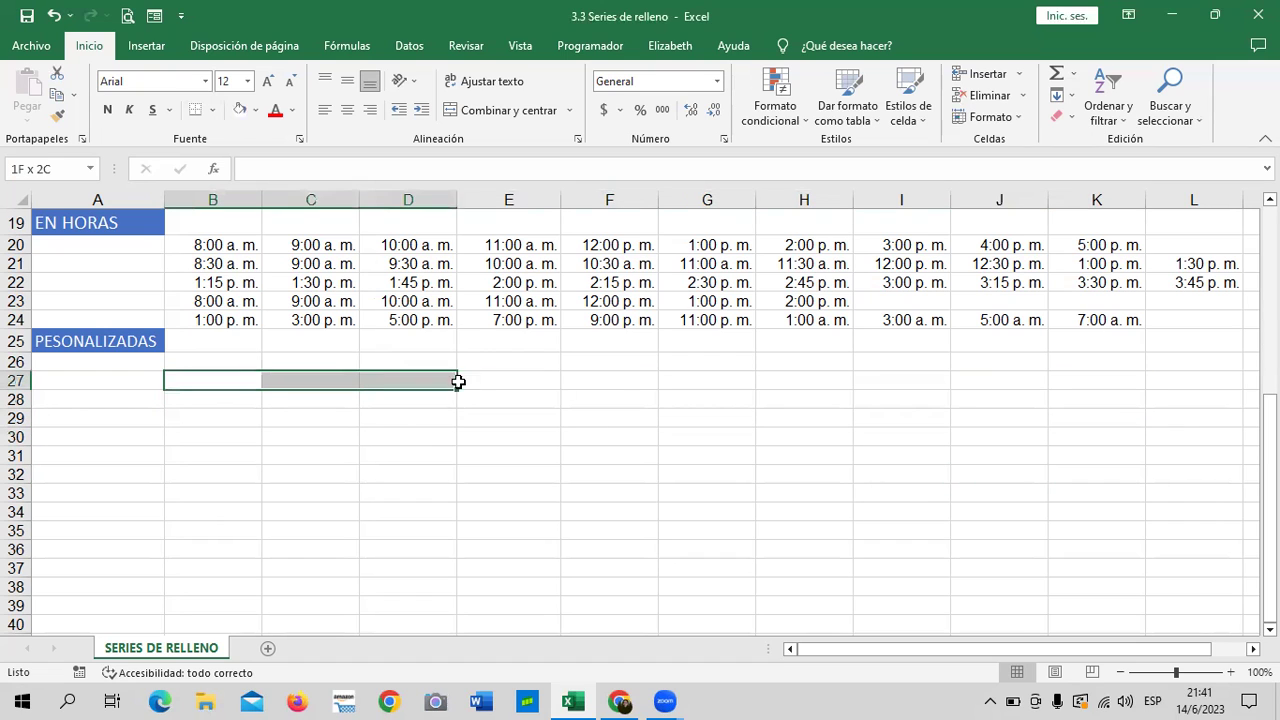
left_click(1000, 466)
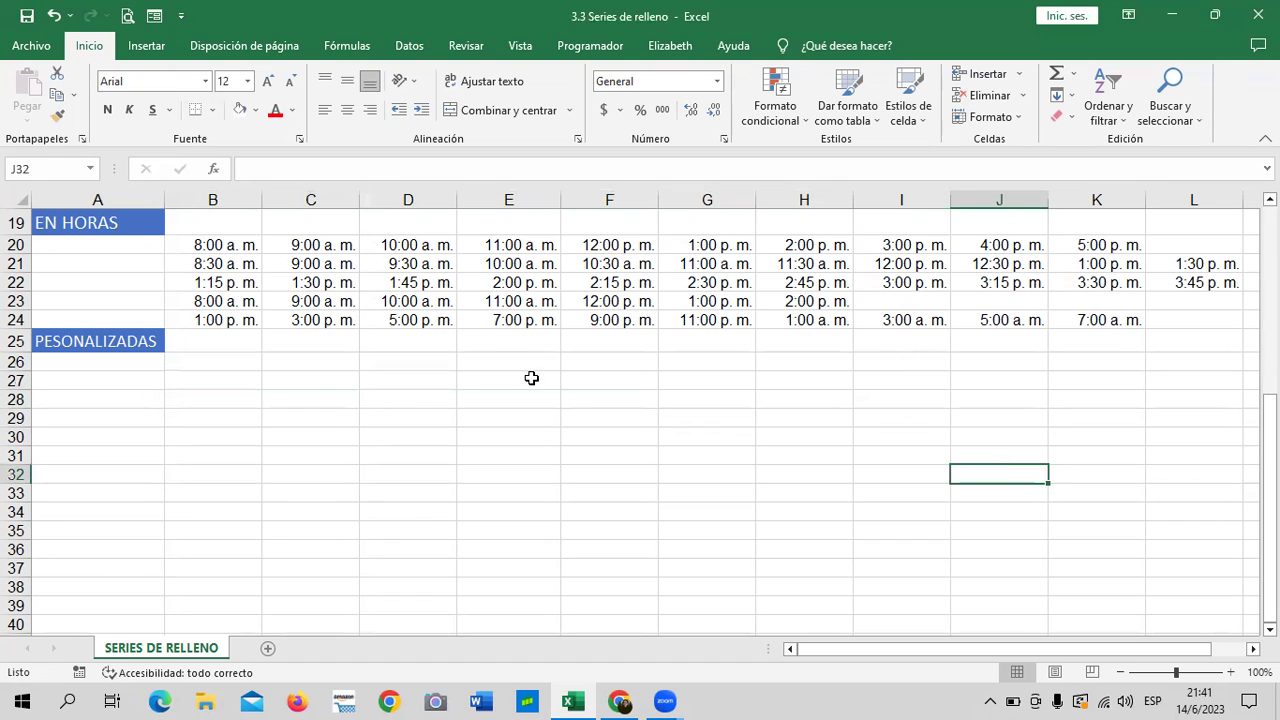
left_click(200, 361)
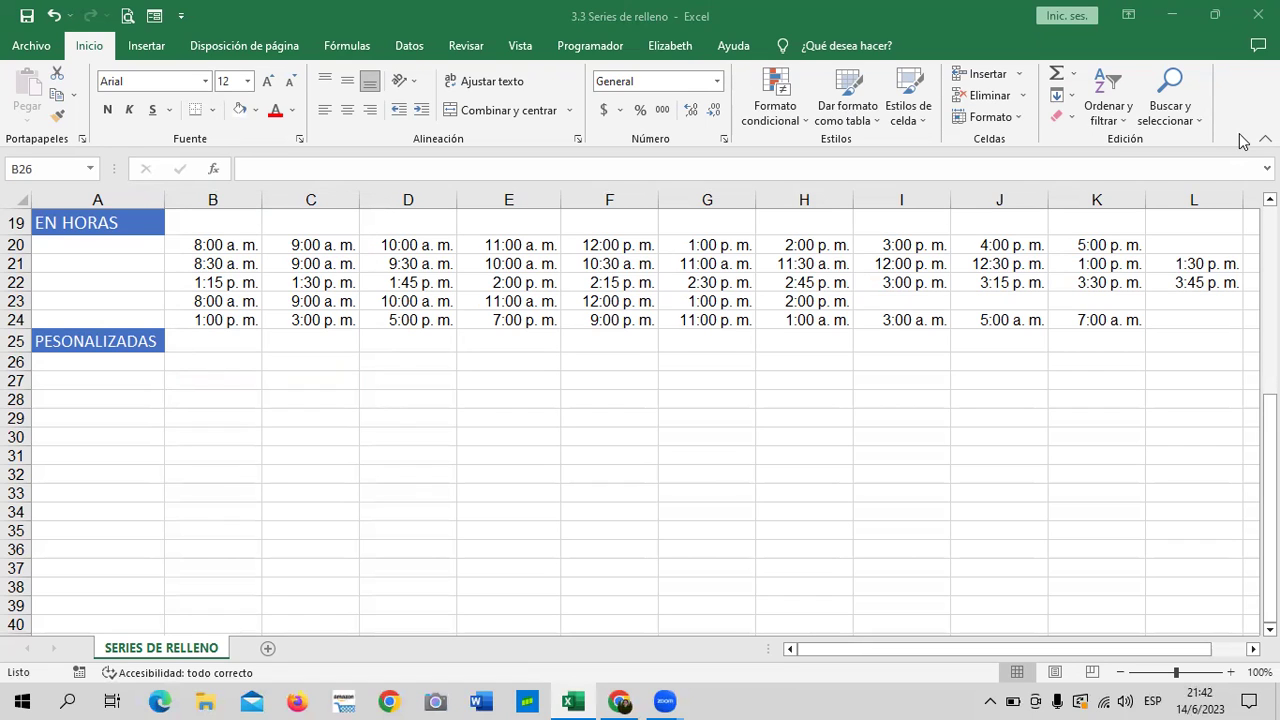
left_click(233, 386)
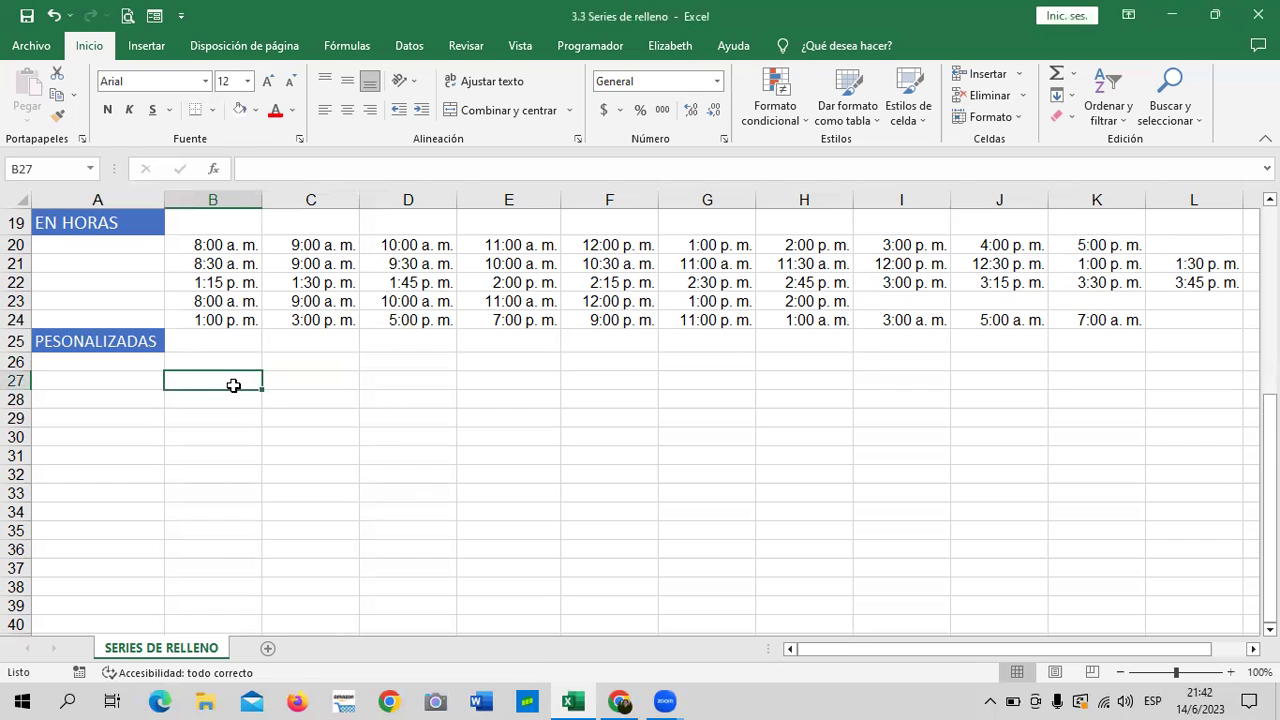
Enter the headings NOMBRES, APELLIDOS and CARGO in B27:D27
type("NOMBRE")
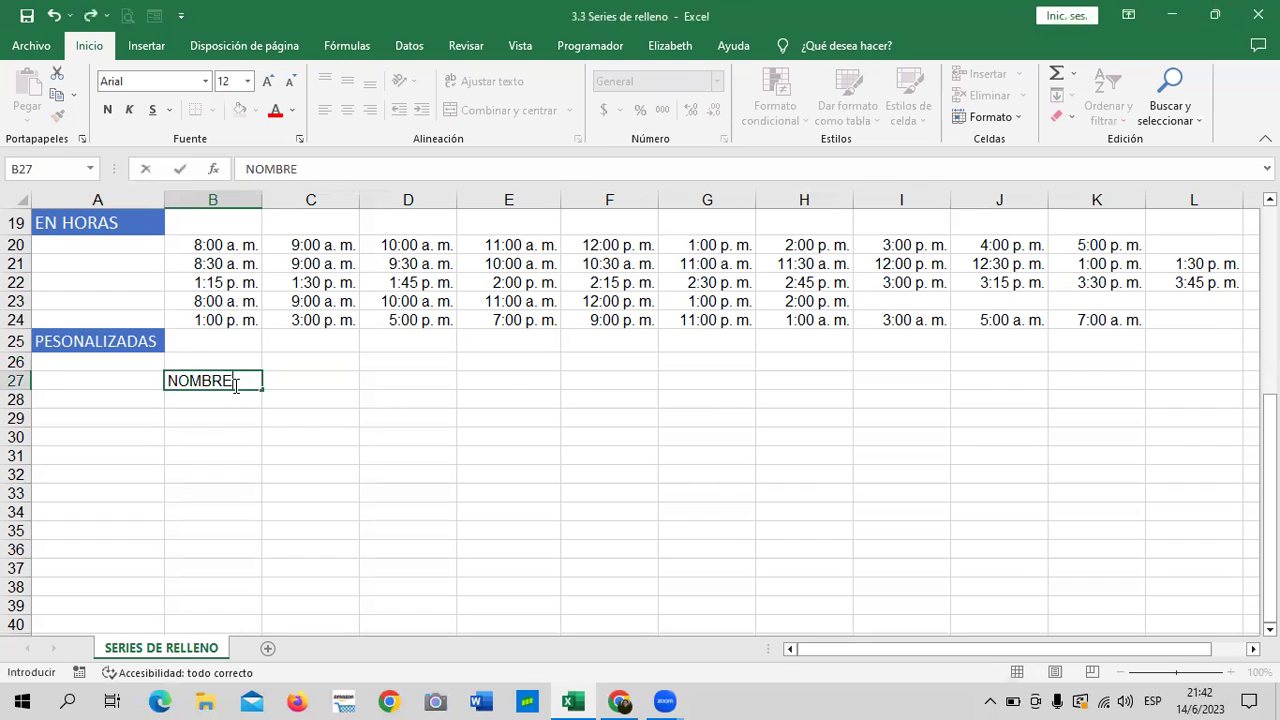
type("S")
key("Tab")
type("APELLIDOS")
key("Tab")
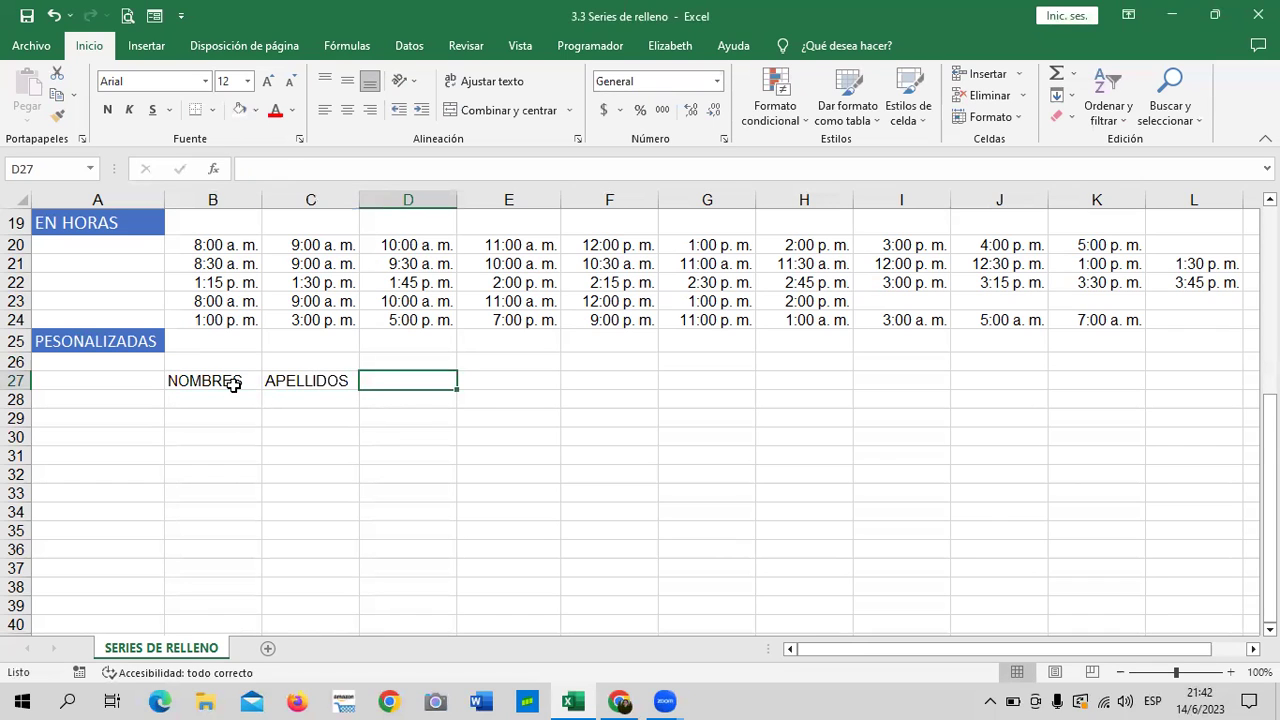
type("CARGO")
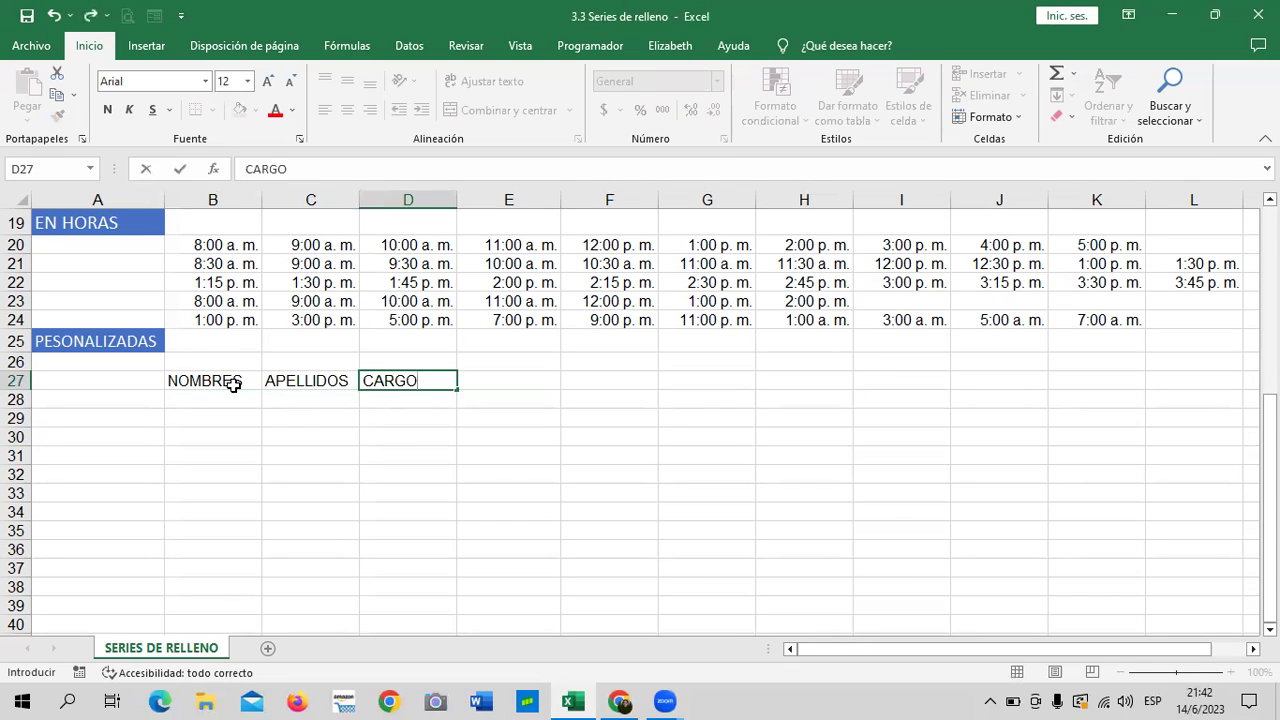
key("Tab")
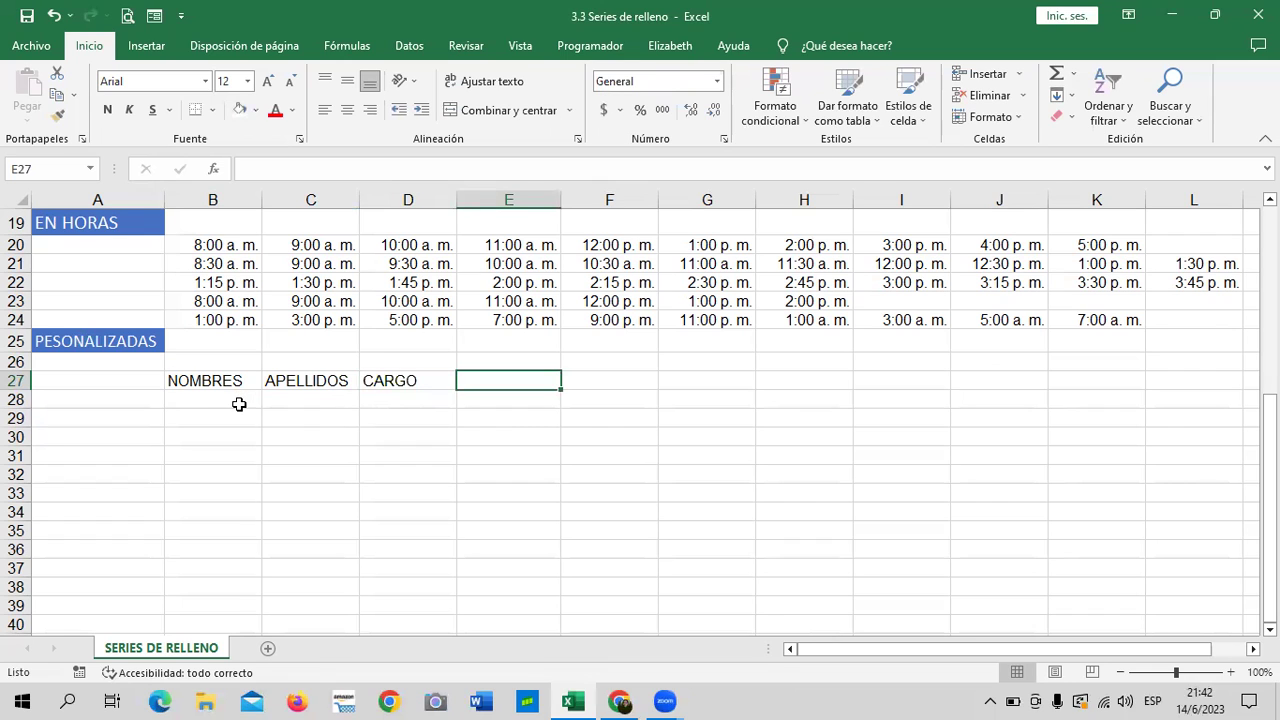
left_click(209, 382)
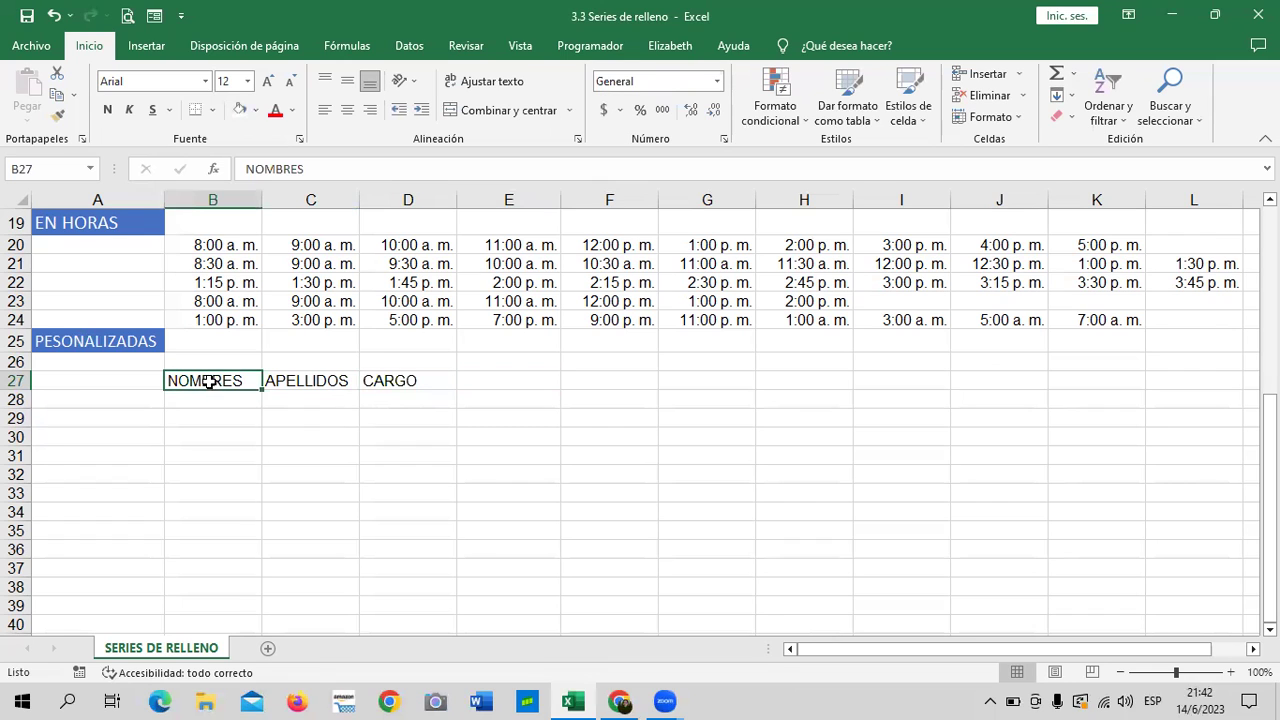
left_click(286, 382)
left_click(410, 381)
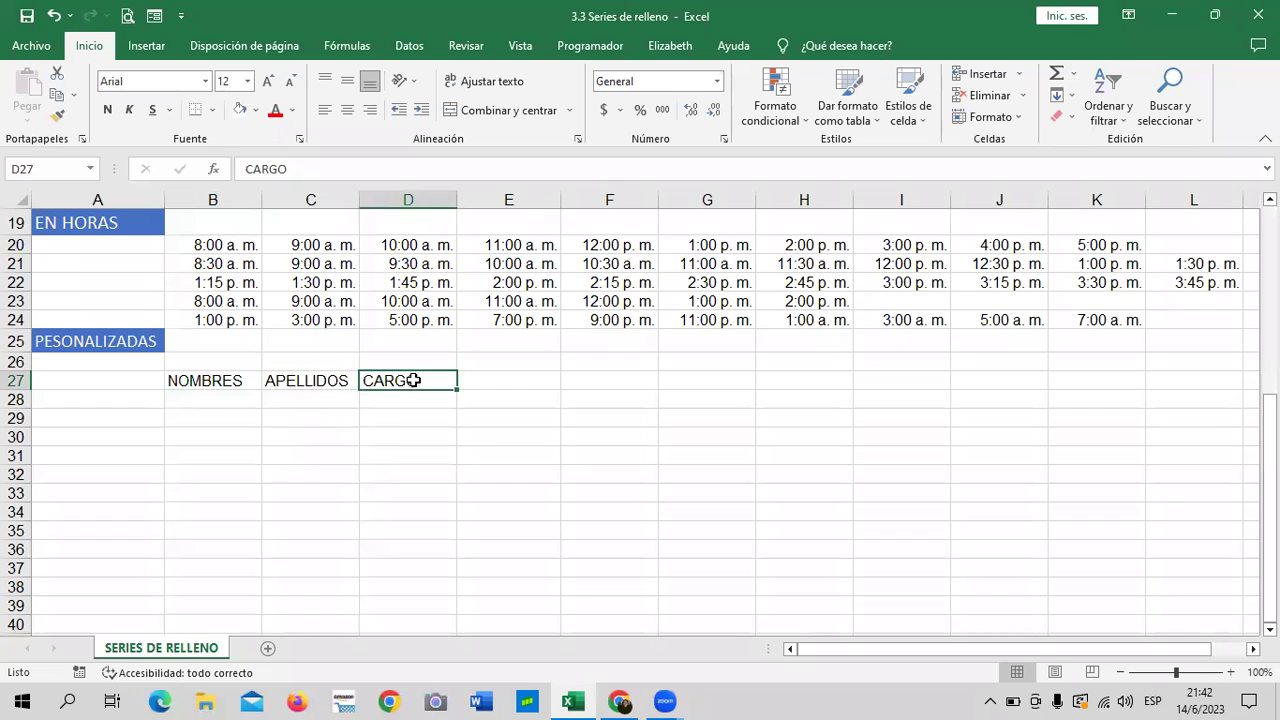
left_click(518, 378)
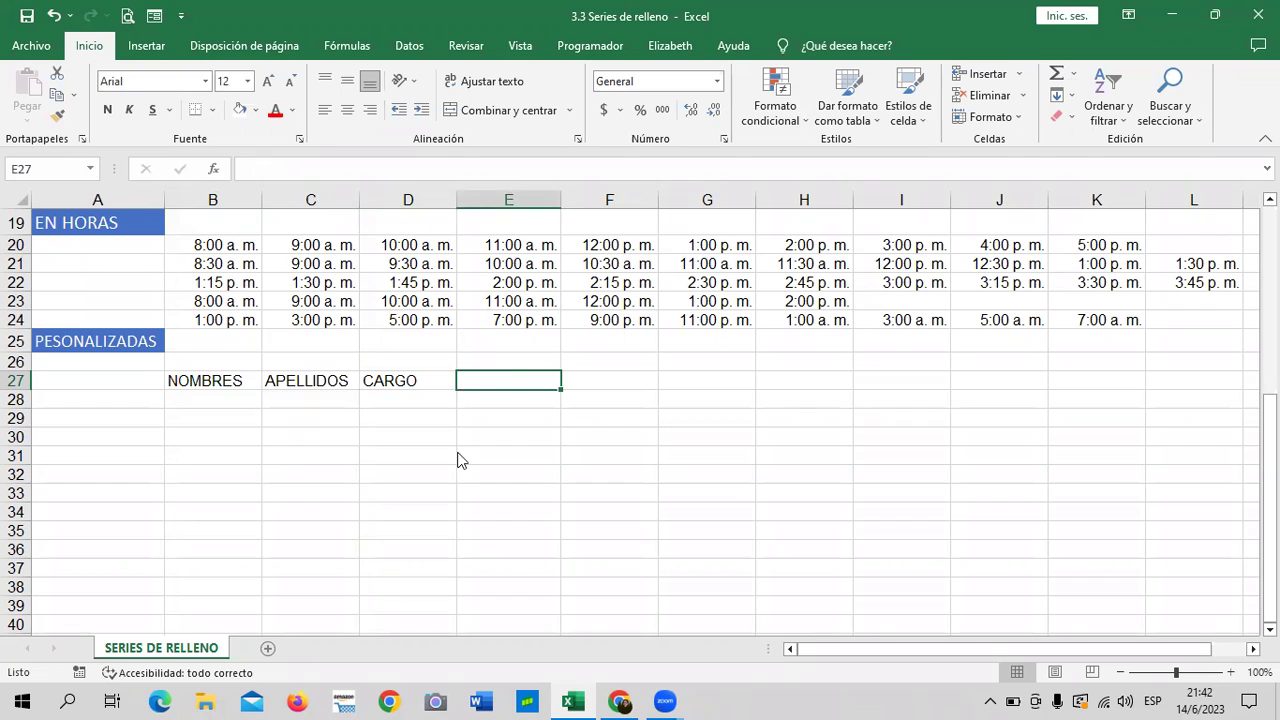
Add DEPARTAMENTO, SUELDO and HORAS EXTRAS in E27:G27, widening columns E and G
type("DEPARTAMENT")
type("O")
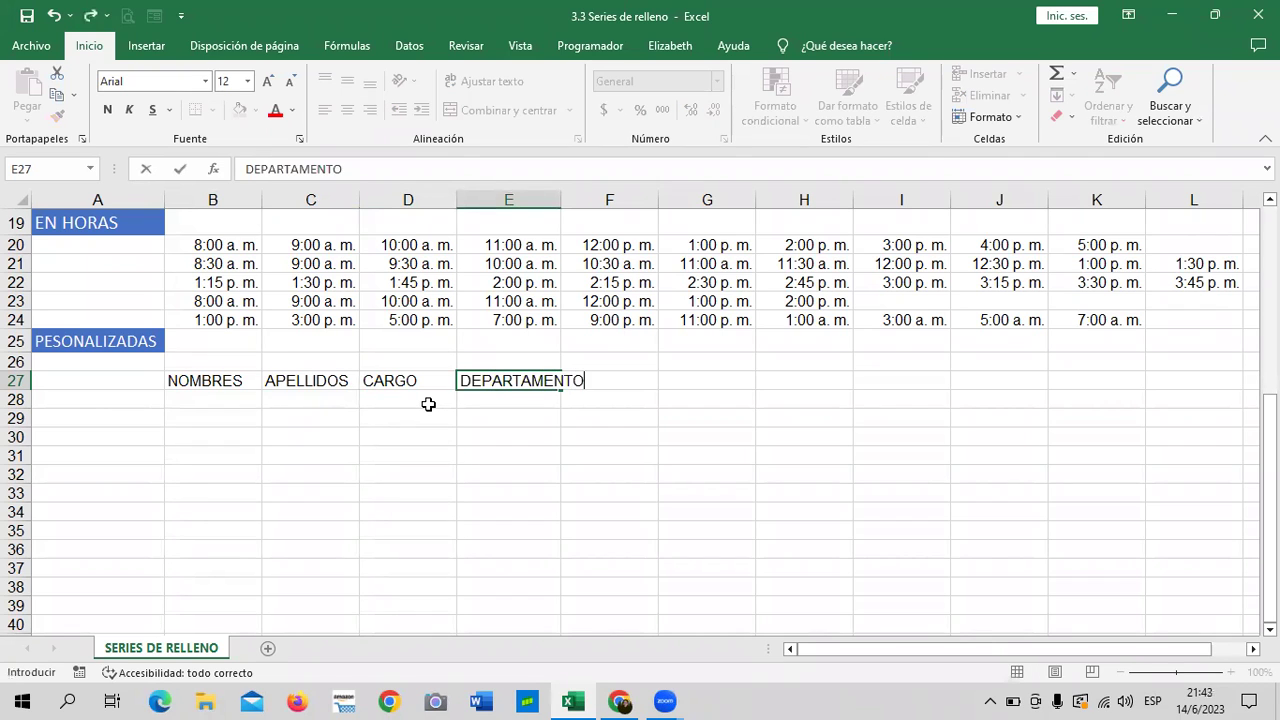
key("Tab")
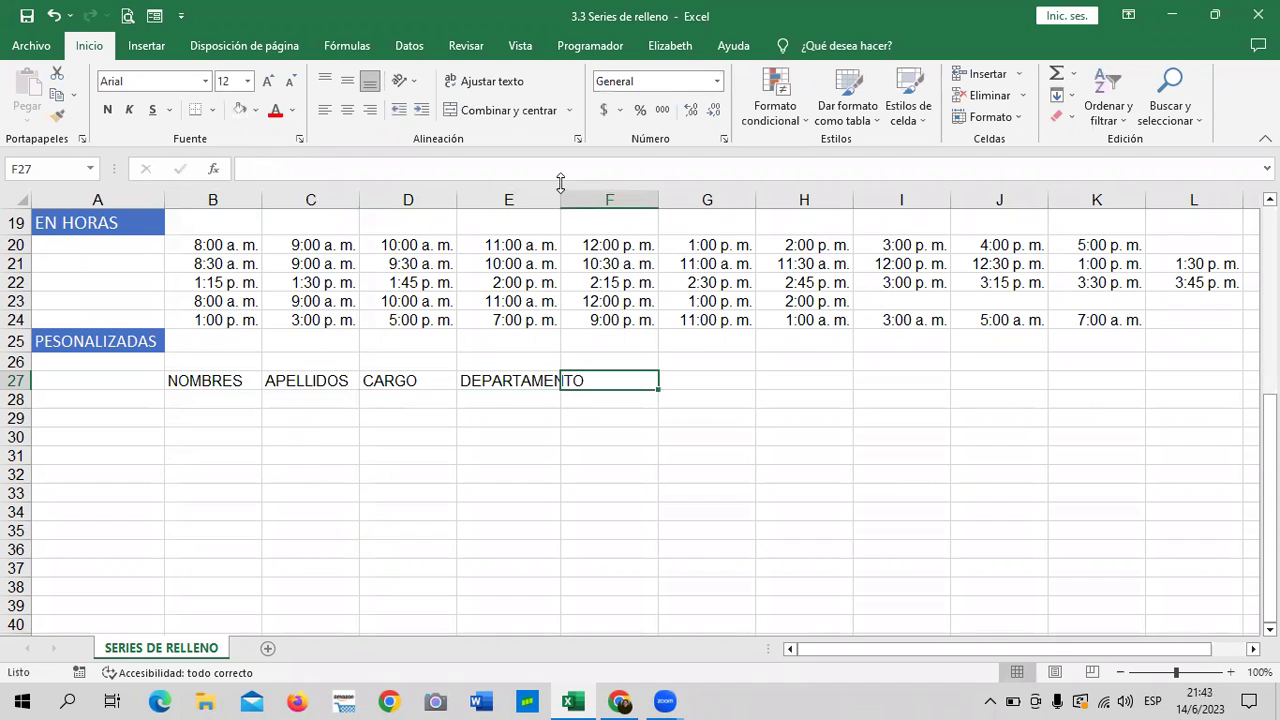
left_click_drag(561, 194, 612, 190)
type("S")
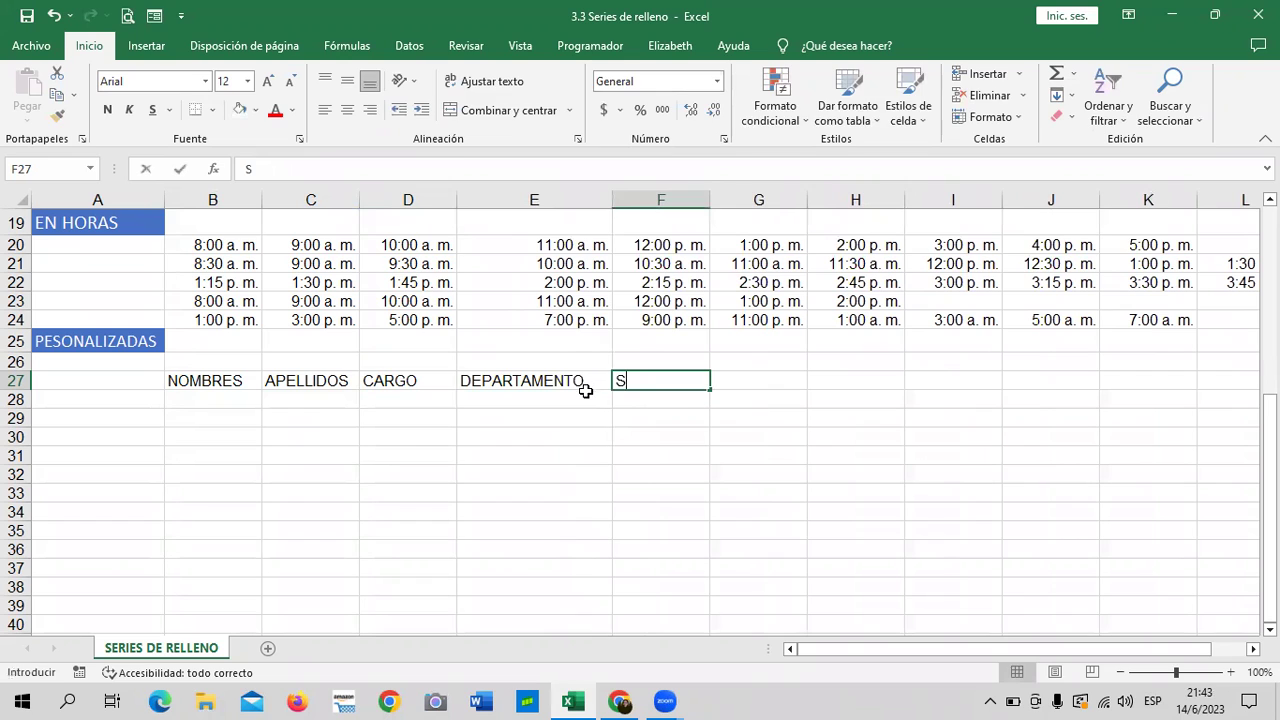
type("UELDO")
key("Return")
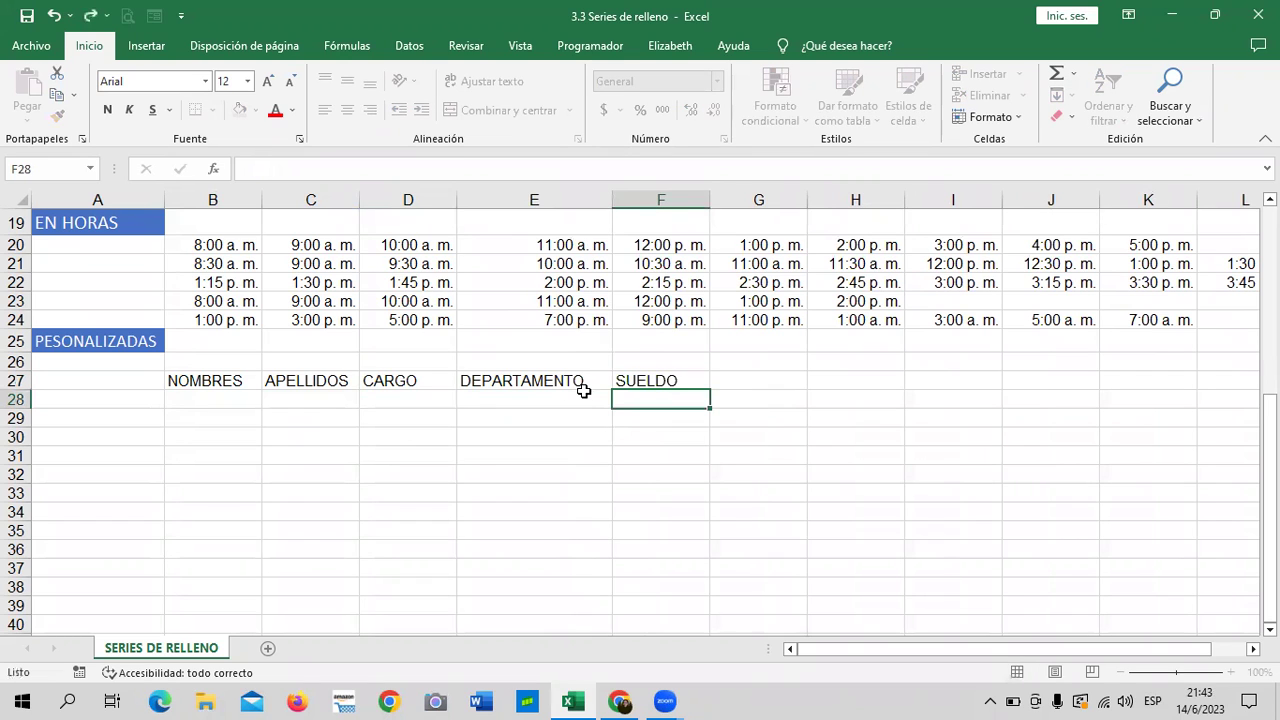
left_click(736, 388)
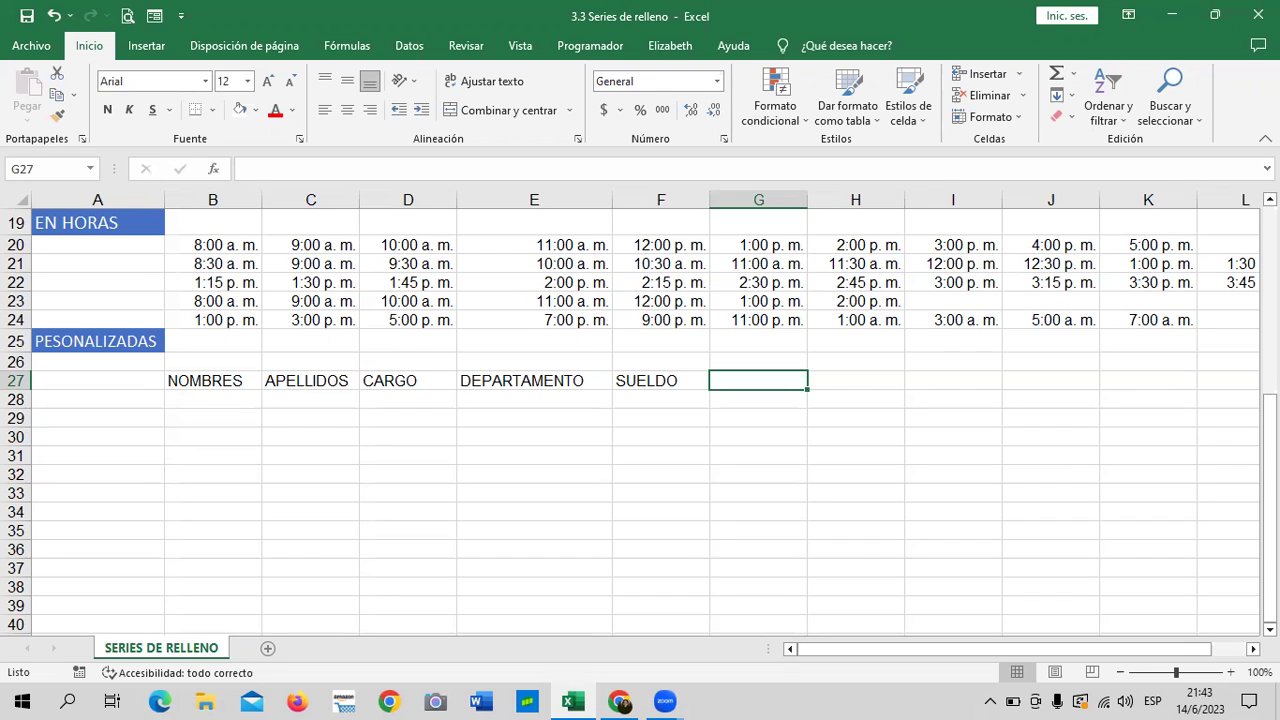
type("HORAS ")
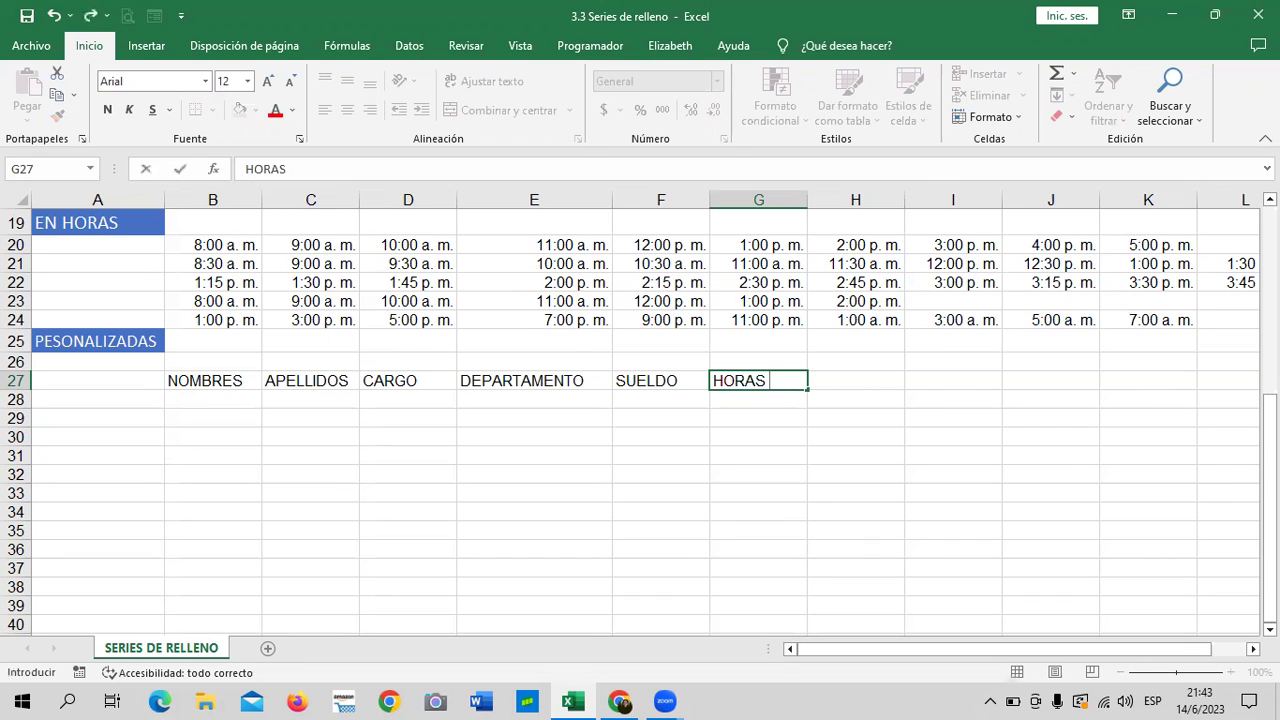
type("EXTRAS")
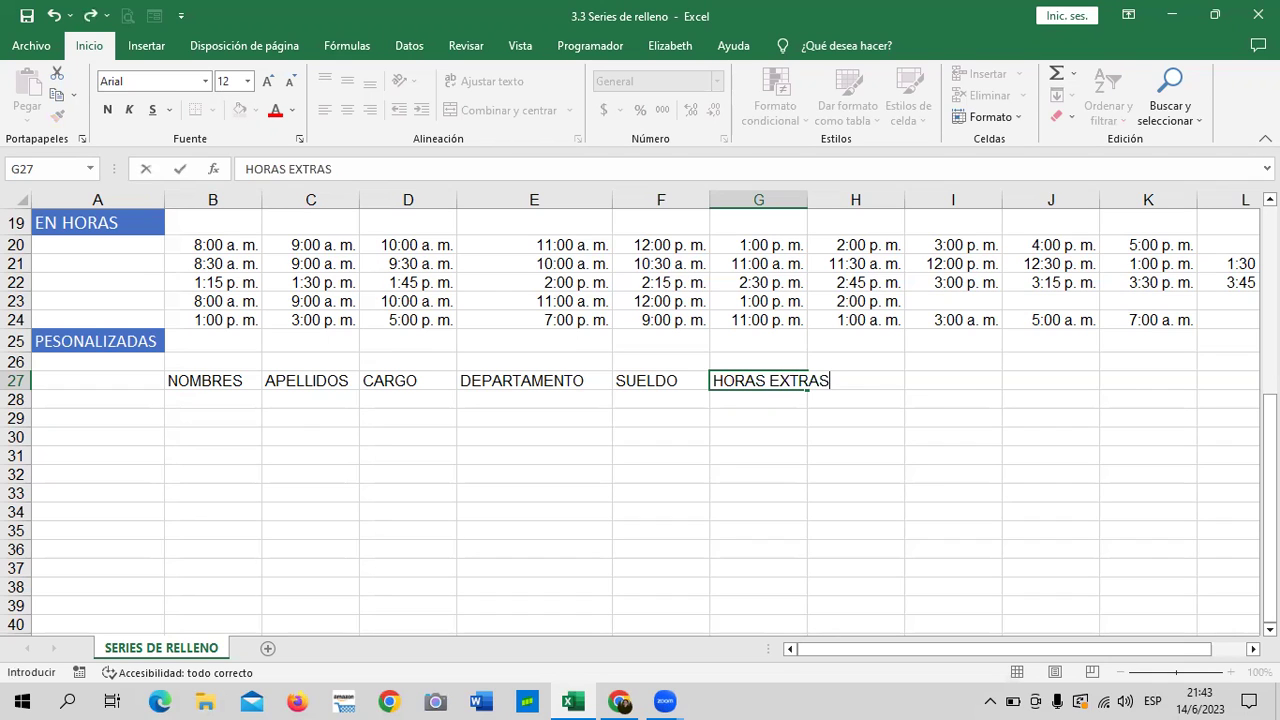
key("Return")
left_click_drag(807, 196, 836, 194)
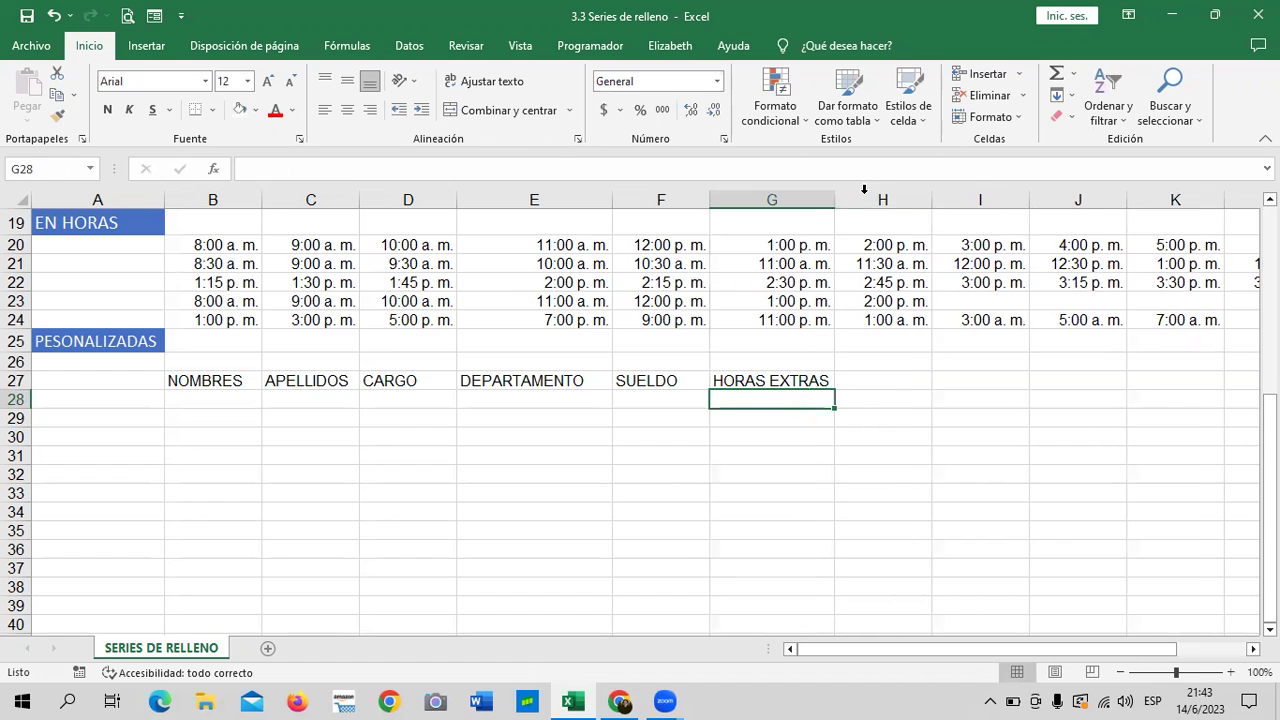
Enter the headings ISSS, AFP and RENTA in H27:J27
left_click(865, 378)
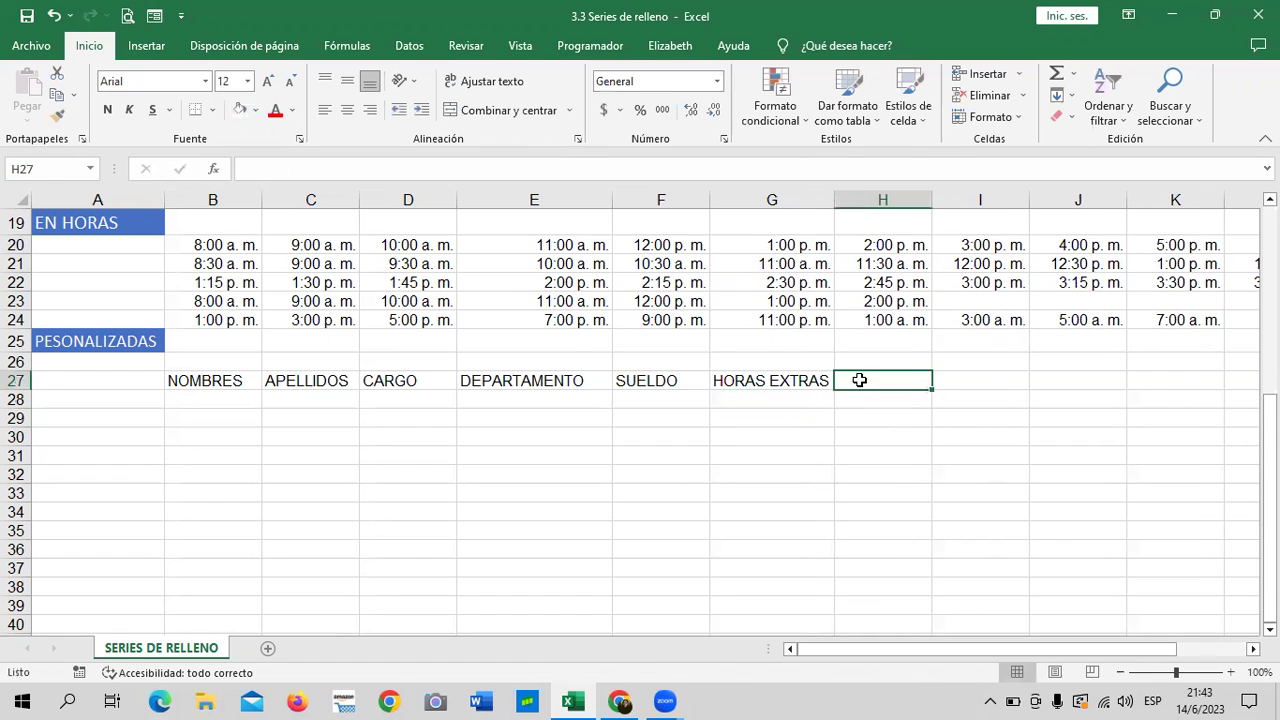
type("ISSS")
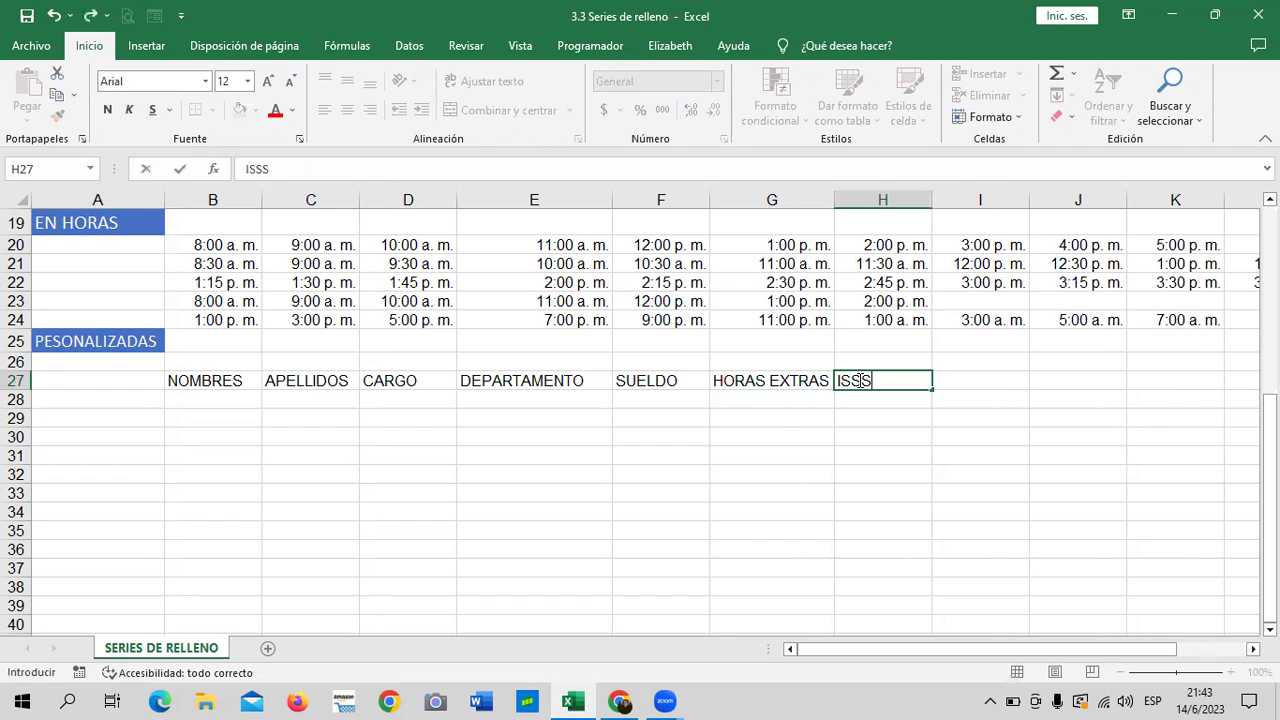
key("Tab")
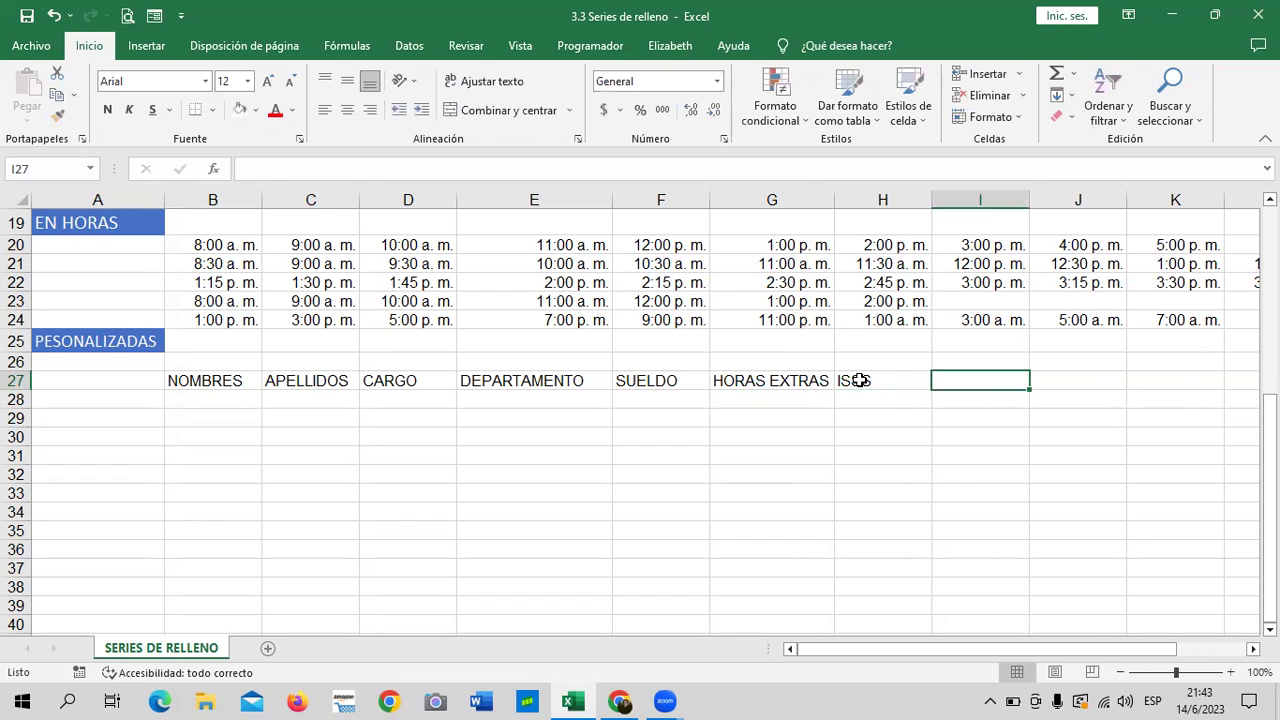
type("AFP")
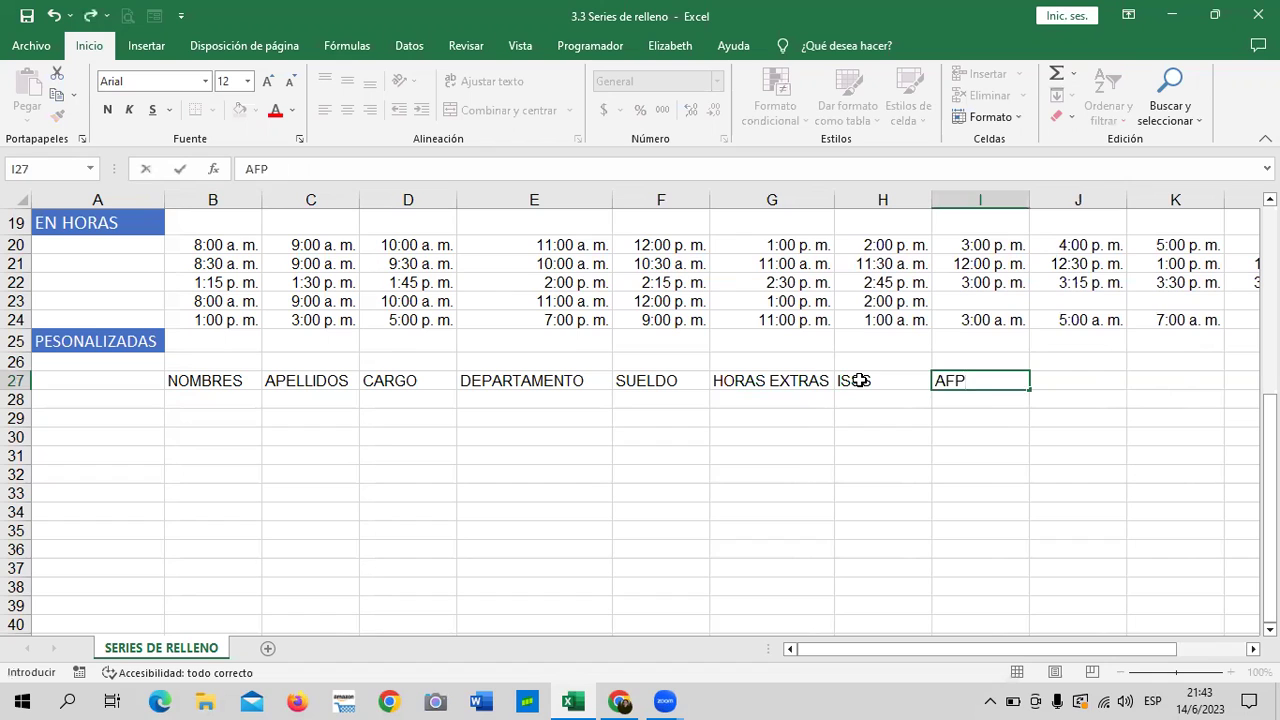
key("Tab")
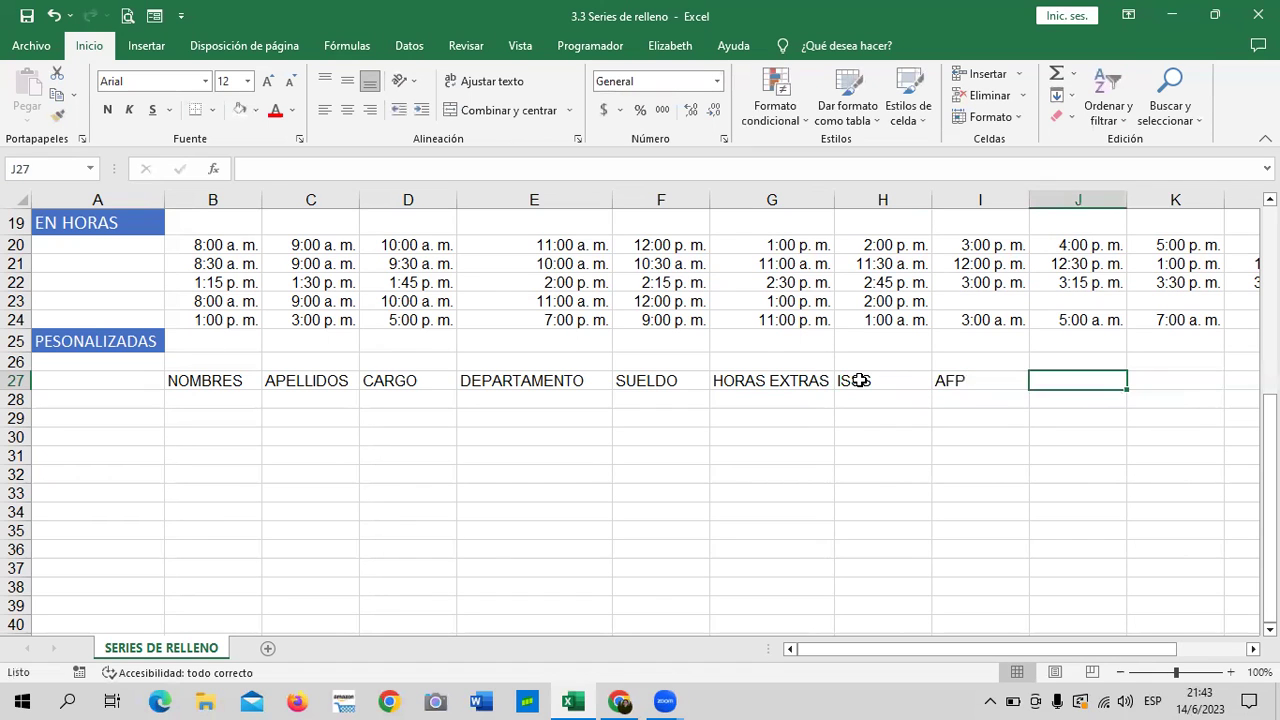
type("RENTA")
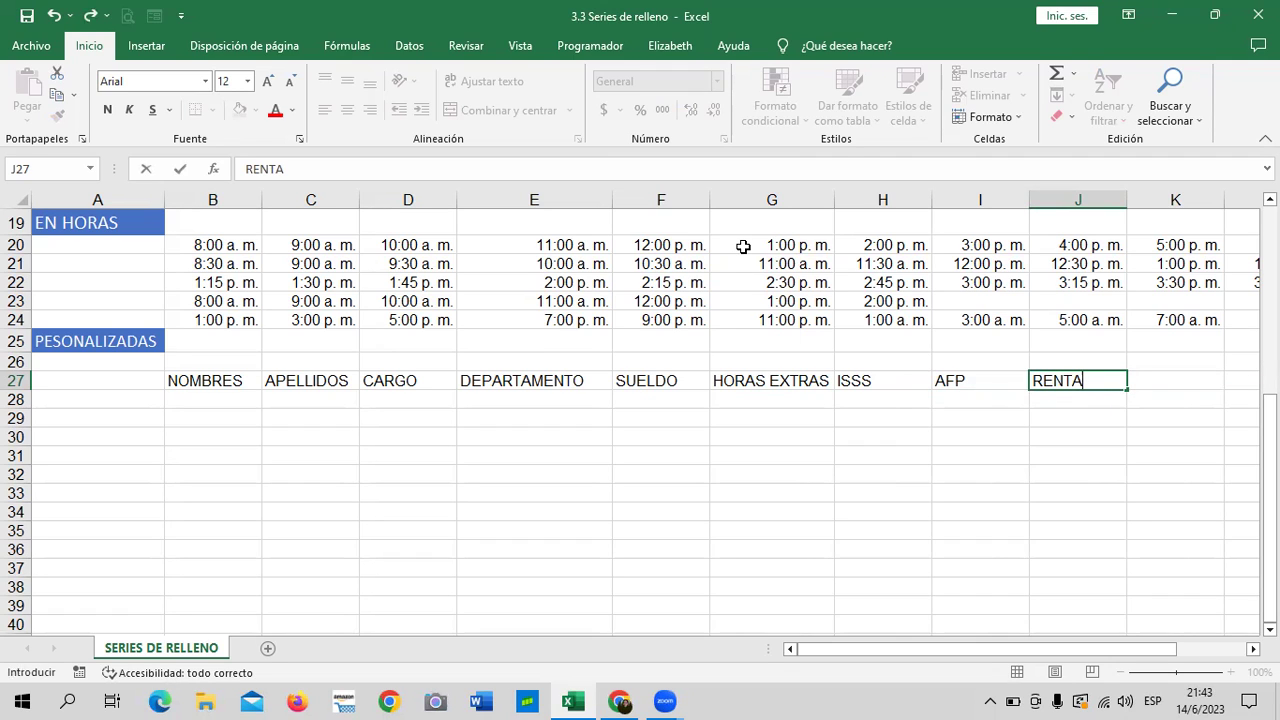
key("Tab")
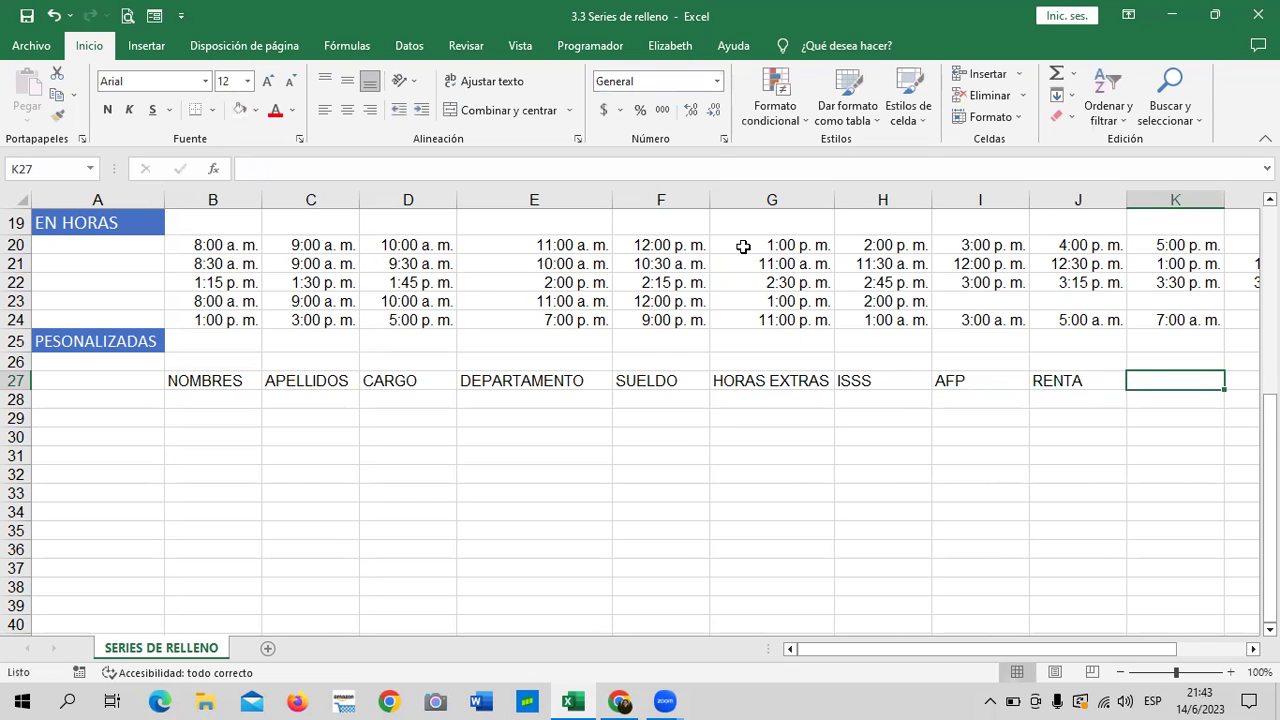
Add T. DESCUENTOS and T. A PAGAR in K27:L27, autofitting column K
type("TOT")
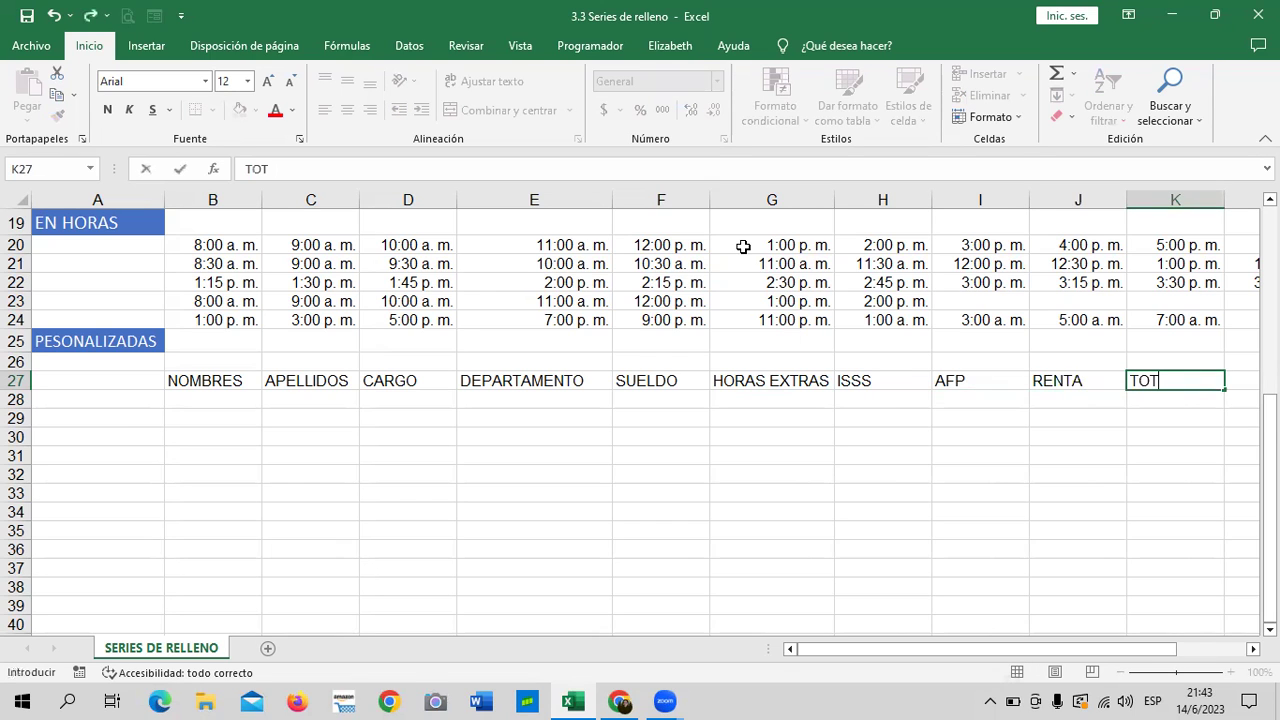
key("BackSpace")
type("D")
key("BackSpace")
type("DESCUENTOS")
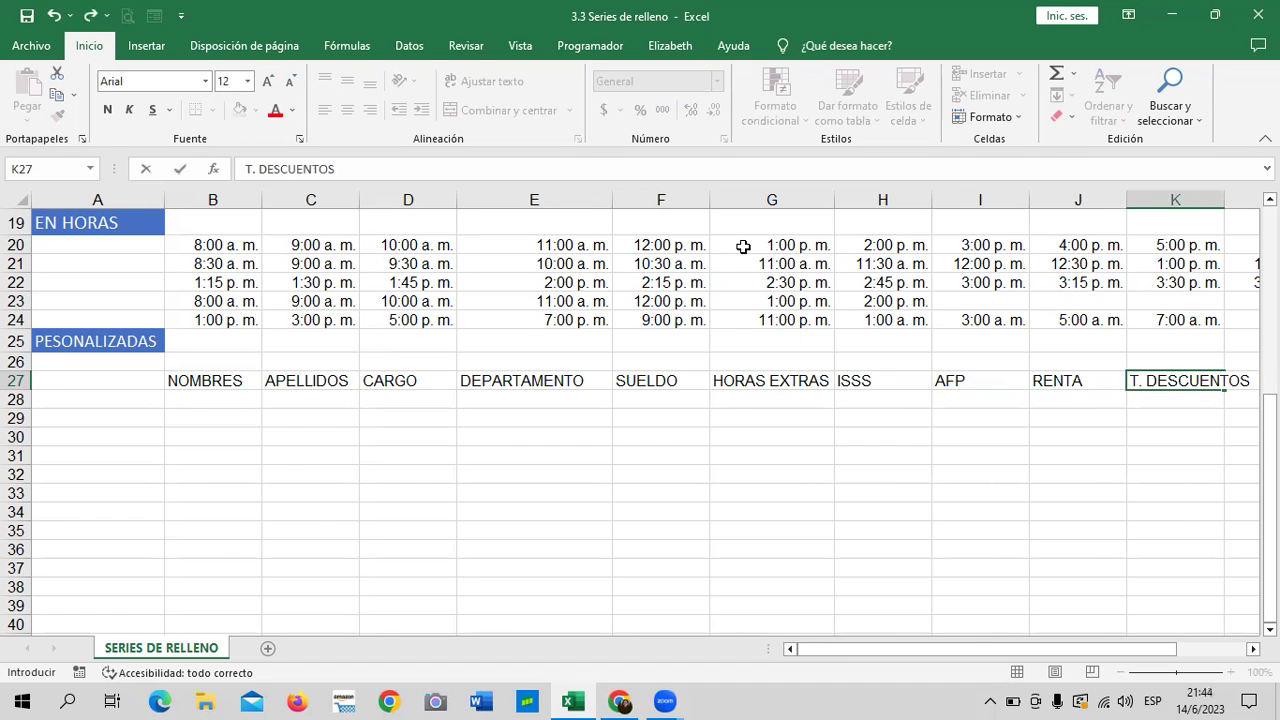
key("Tab")
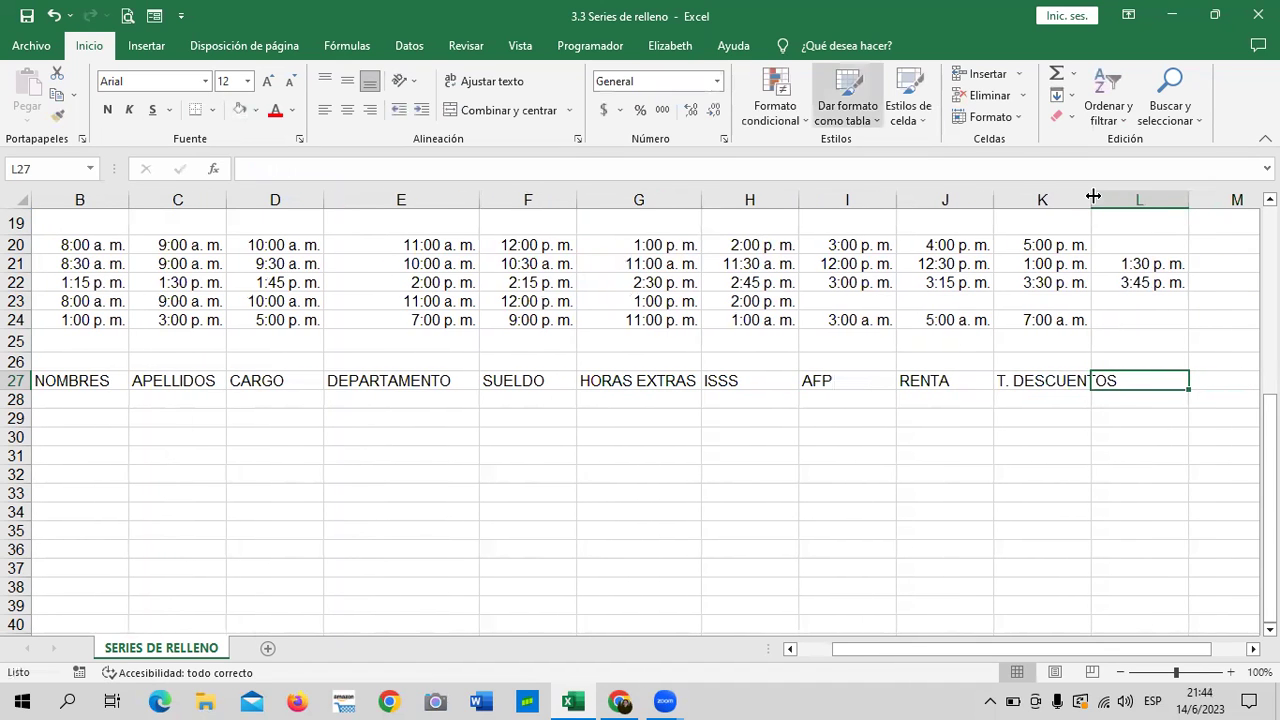
double_click(1093, 197)
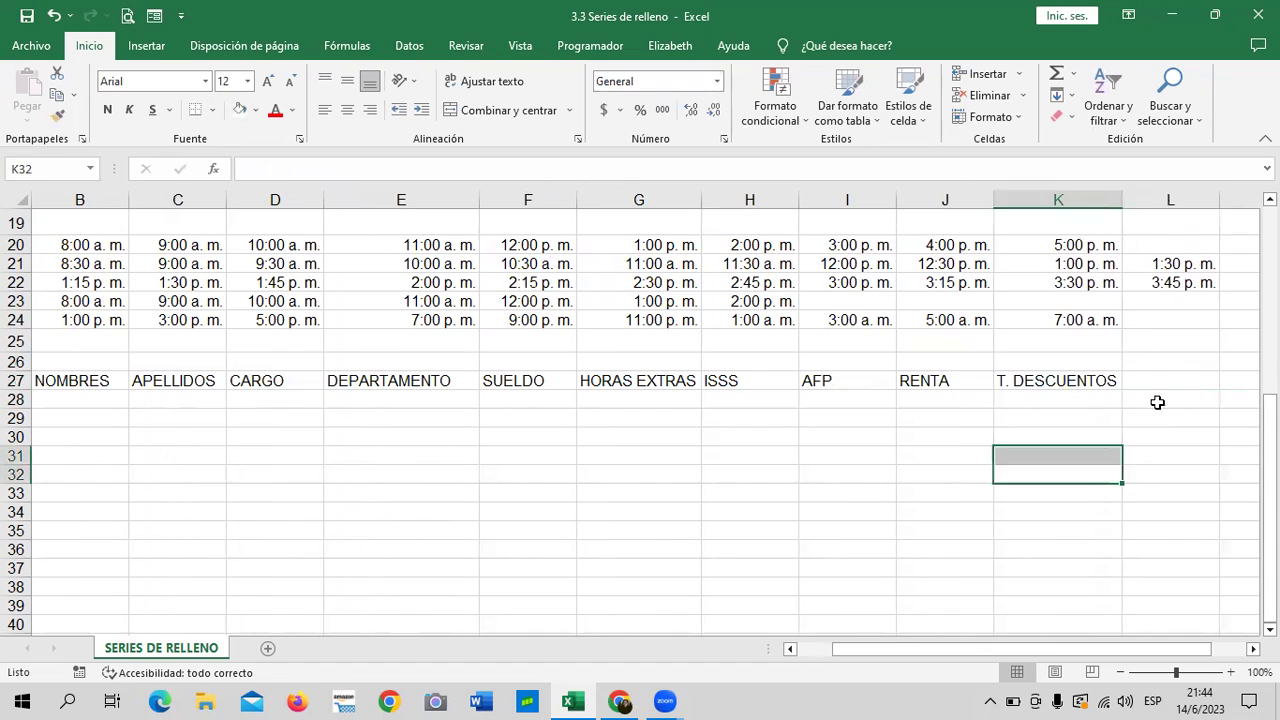
type("T.")
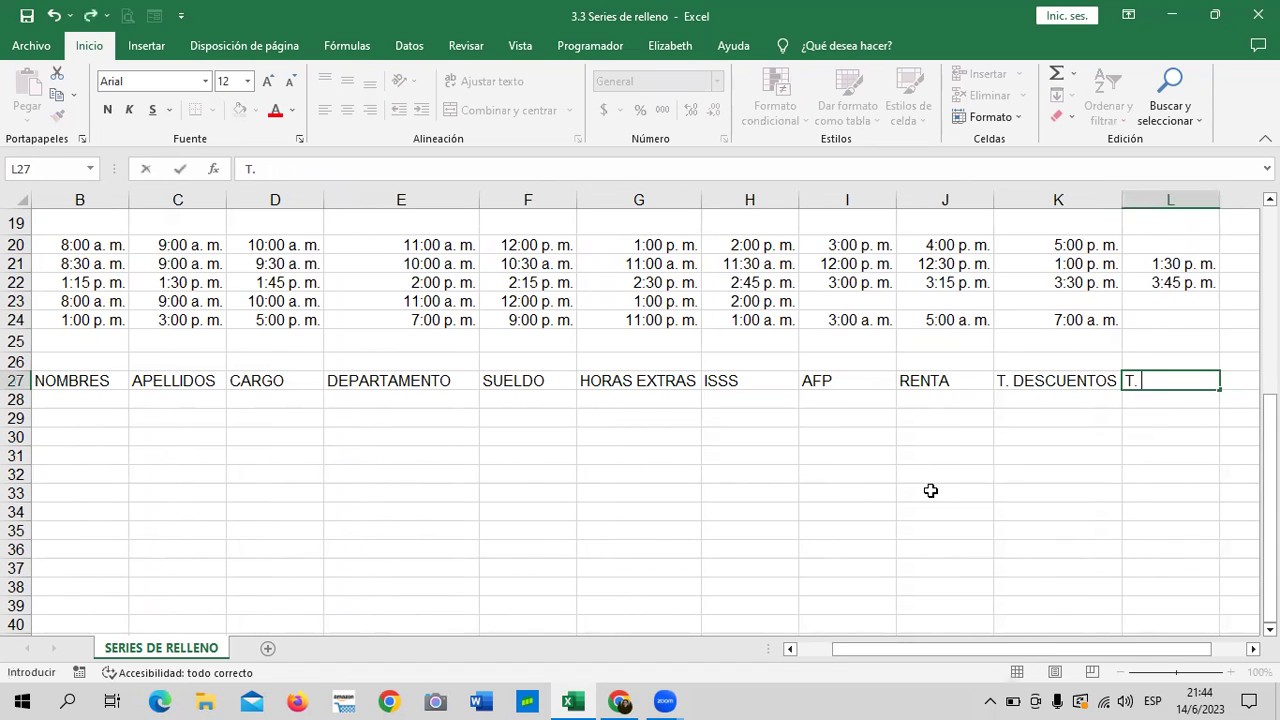
type(" A PAGAR")
key("Return")
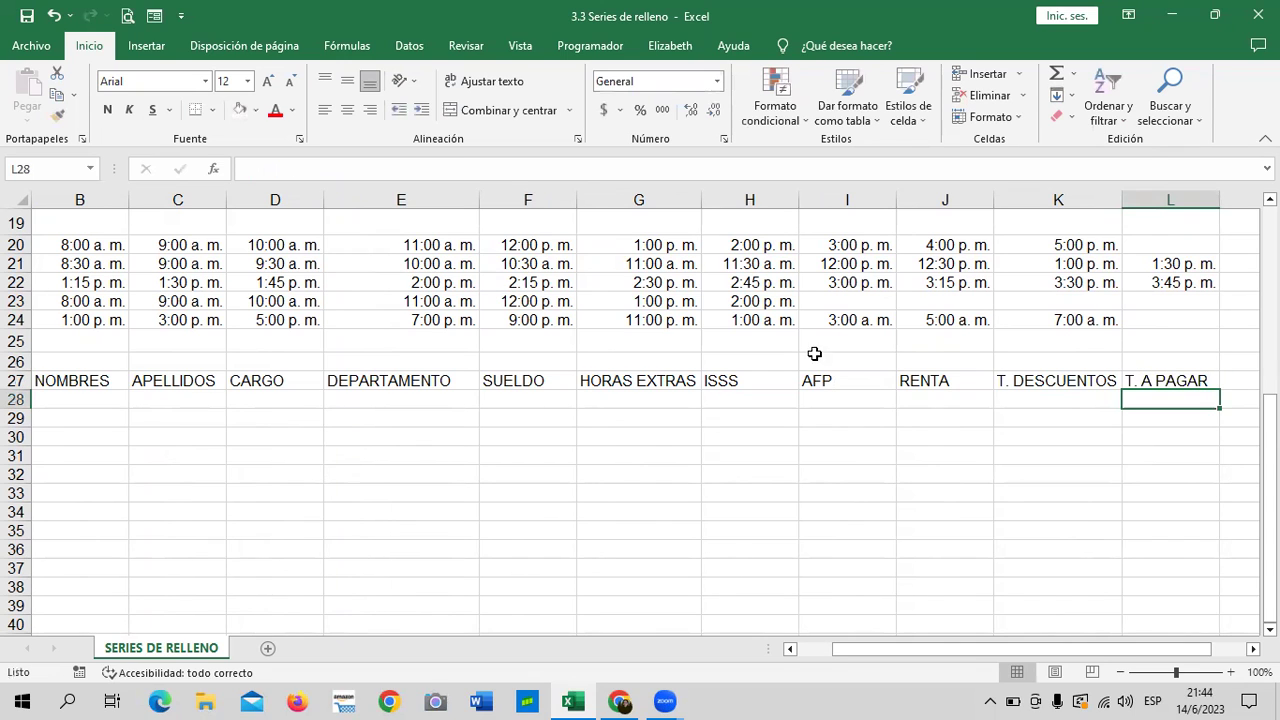
Enter MES in A27 and select the full heading row A27:L27
scroll(982, 654, "left", 1)
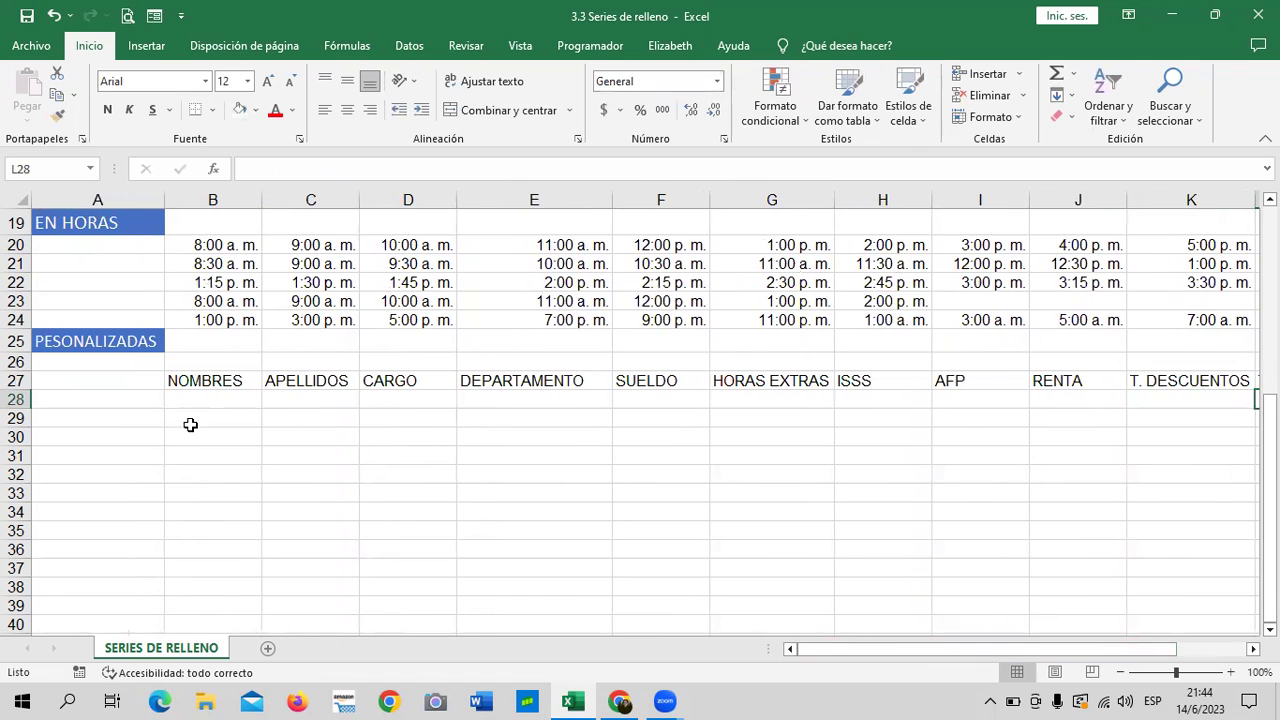
scroll(355, 470, "up", 1)
scroll(355, 470, "up", 1)
mouse_move(819, 649)
left_mouse_down()
mouse_move(815, 663)
mouse_move(755, 644)
left_mouse_up()
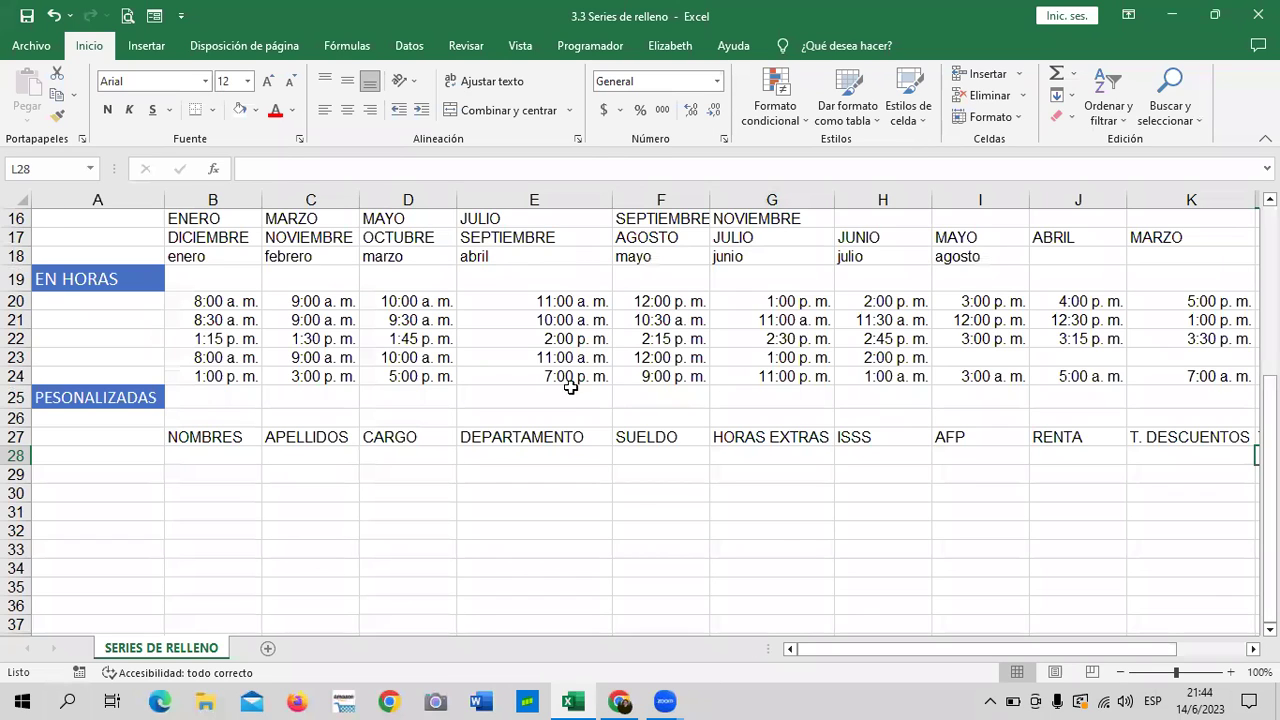
left_click(136, 435)
type("MES")
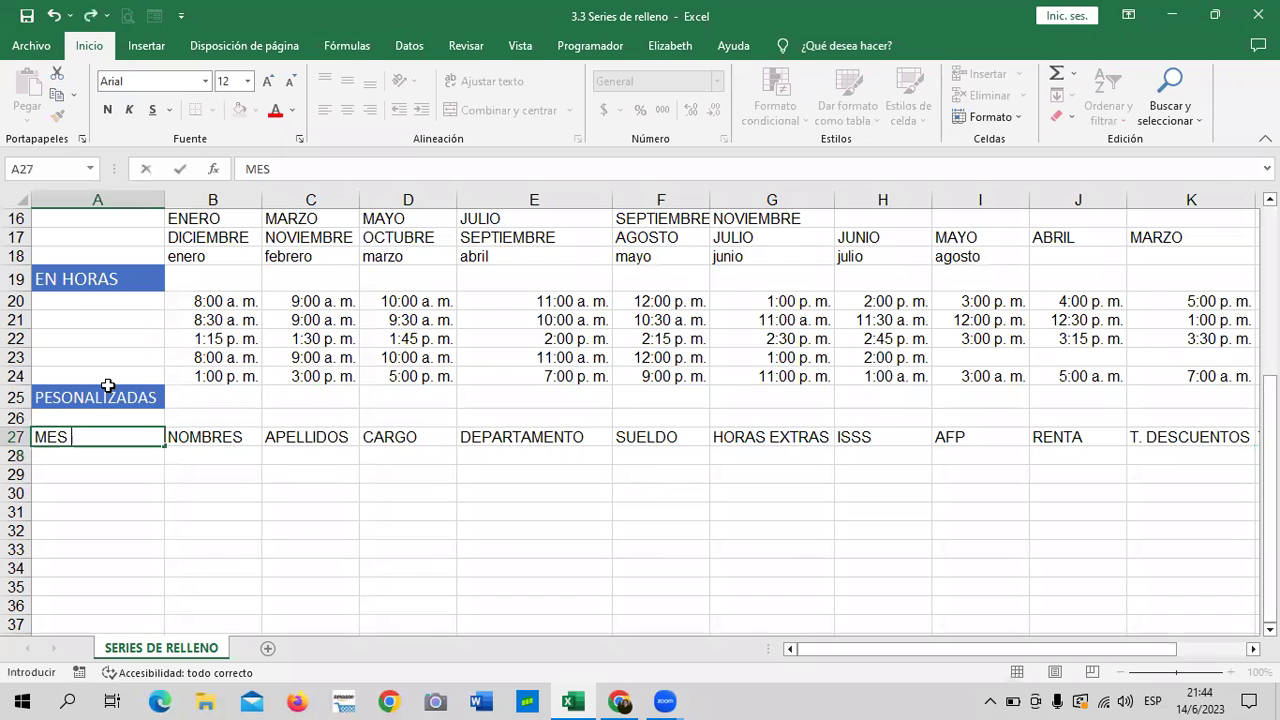
key("Return")
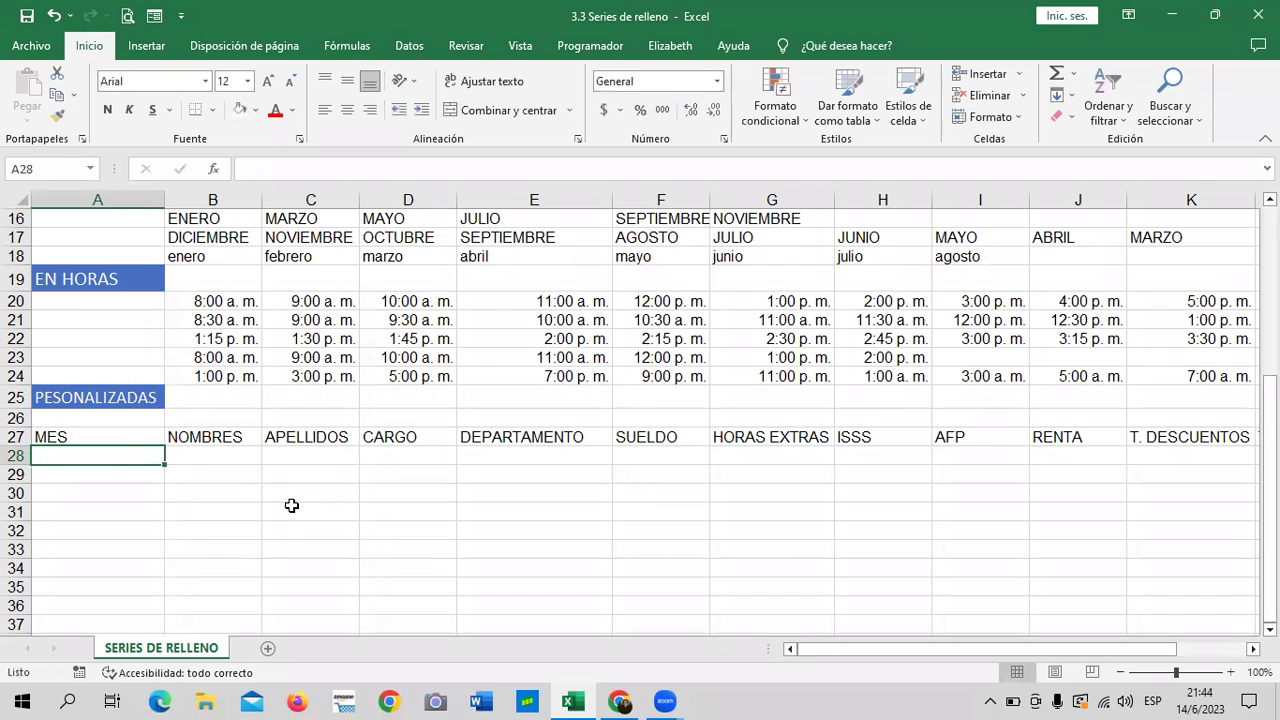
mouse_move(117, 440)
left_mouse_down()
mouse_move(1112, 438)
mouse_move(1094, 435)
left_mouse_up()
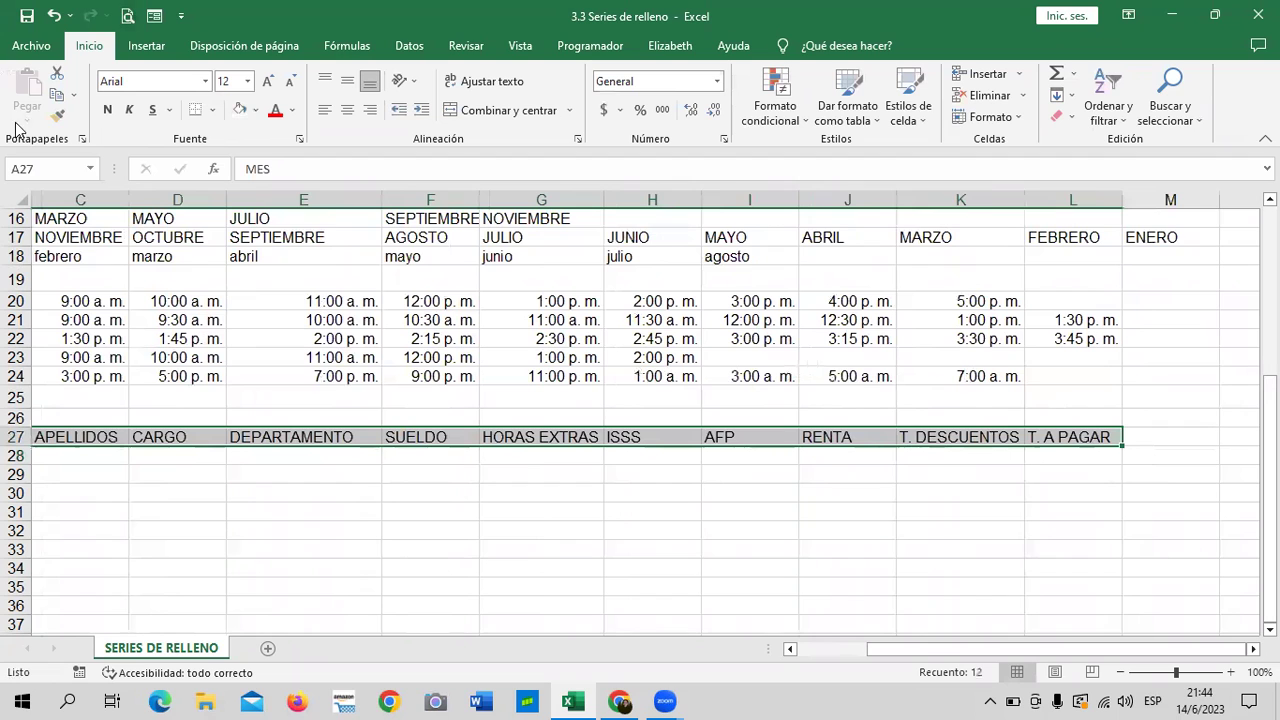
Open Listas personalizadas from Opciones de Excel > Avanzadas
left_click(35, 44)
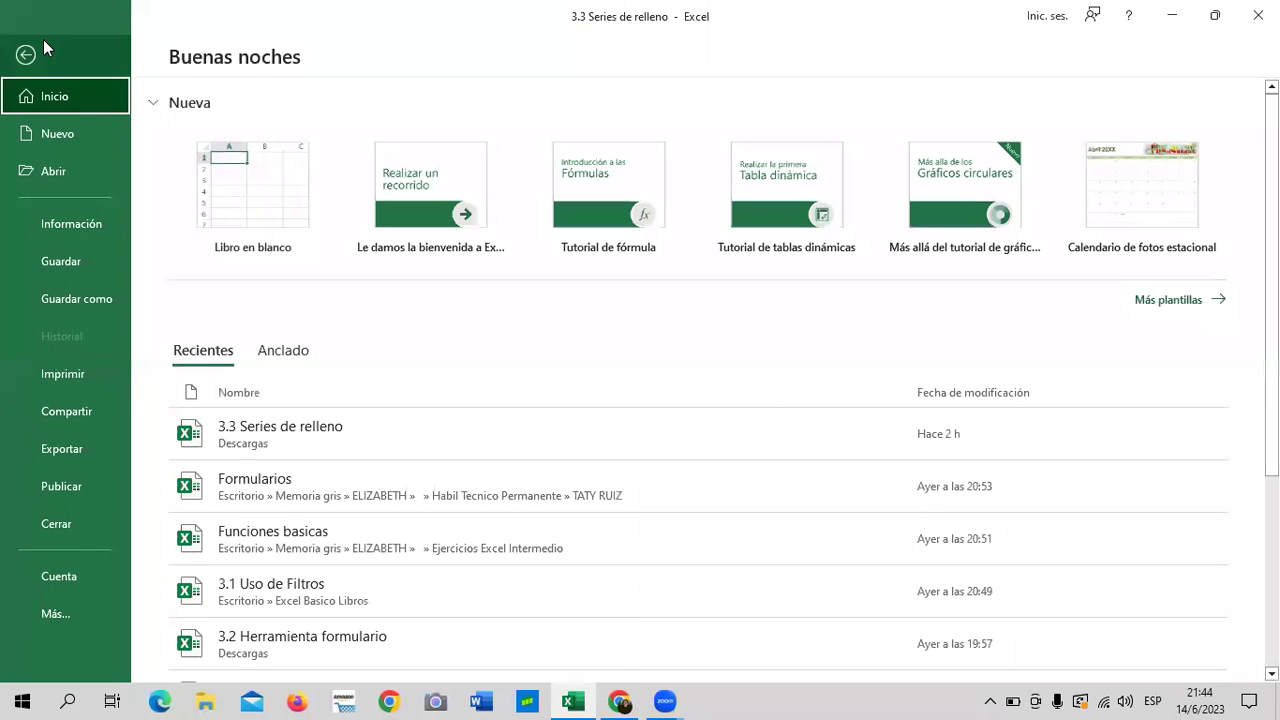
left_click(88, 613)
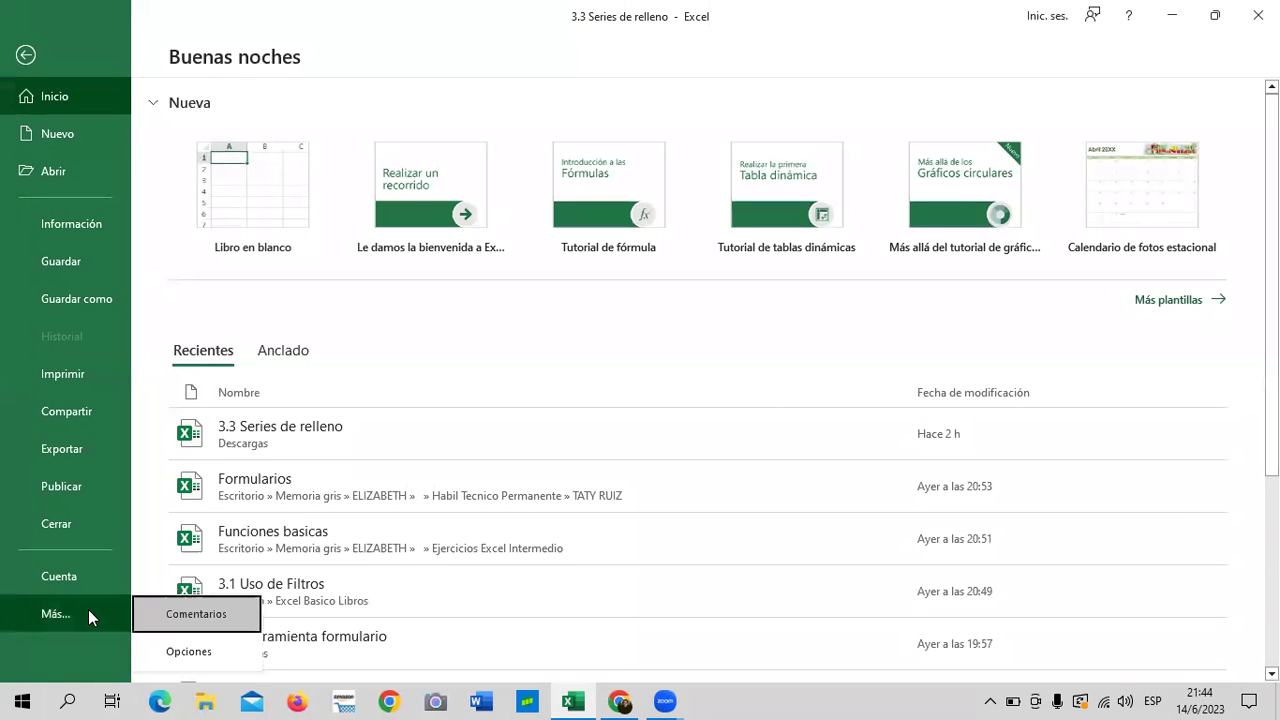
left_click(174, 655)
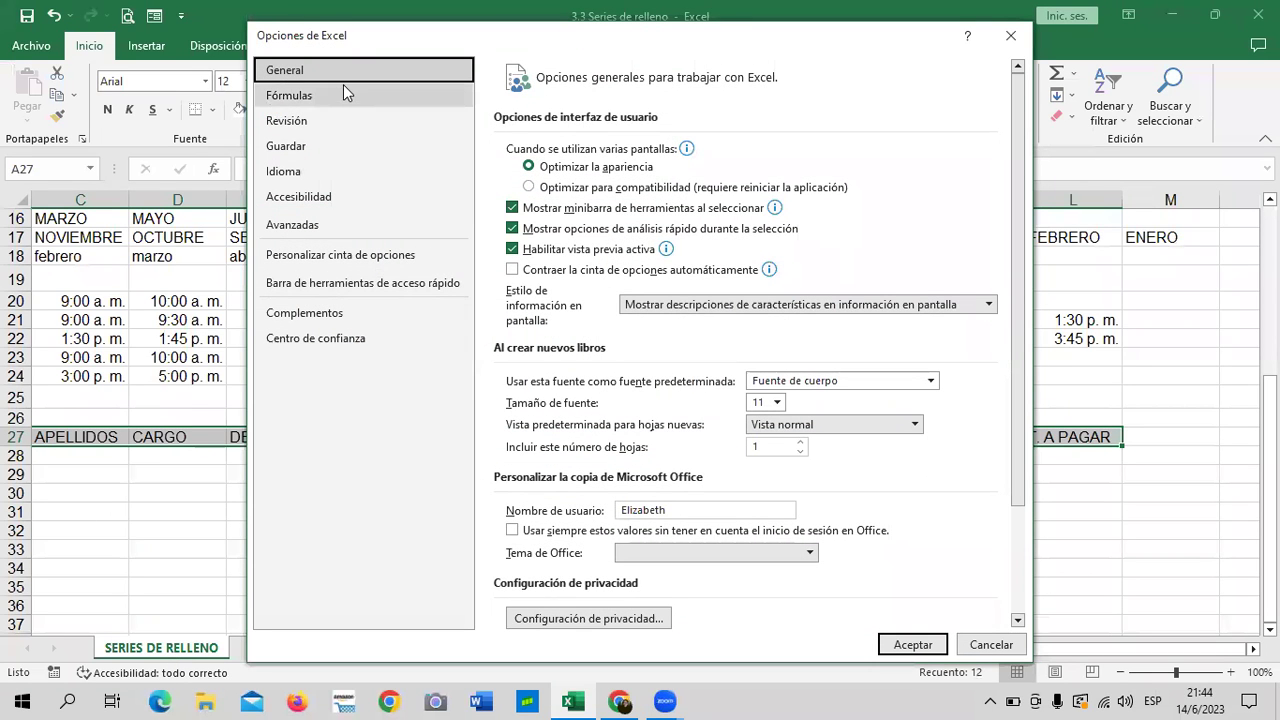
left_click(351, 227)
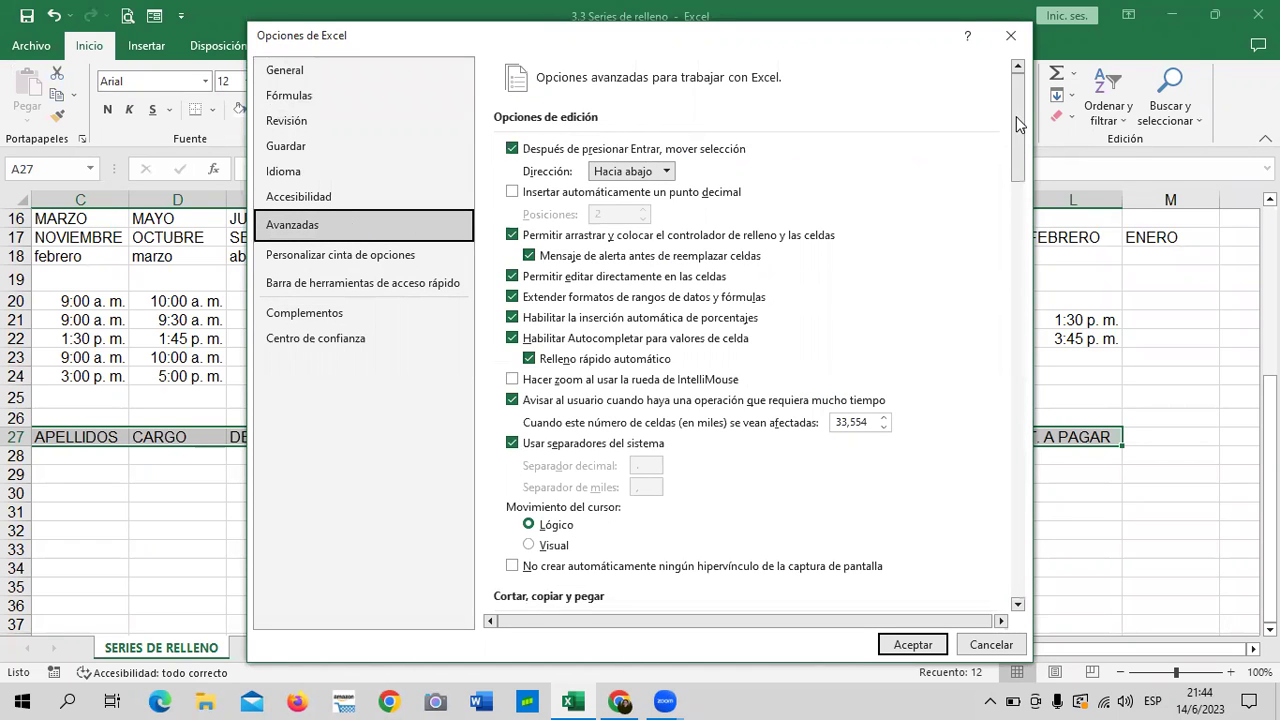
mouse_move(1018, 122)
left_mouse_down()
mouse_move(1023, 161)
mouse_move(1025, 101)
mouse_move(1018, 566)
left_mouse_up()
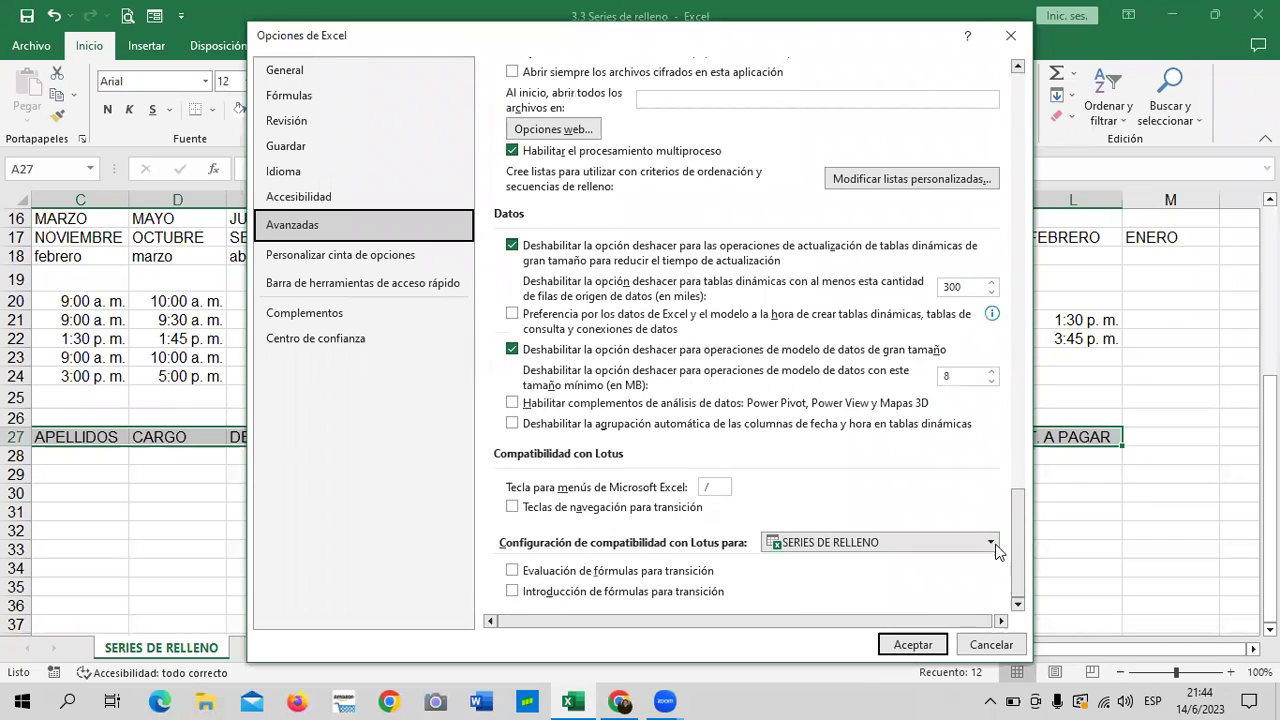
left_click(928, 184)
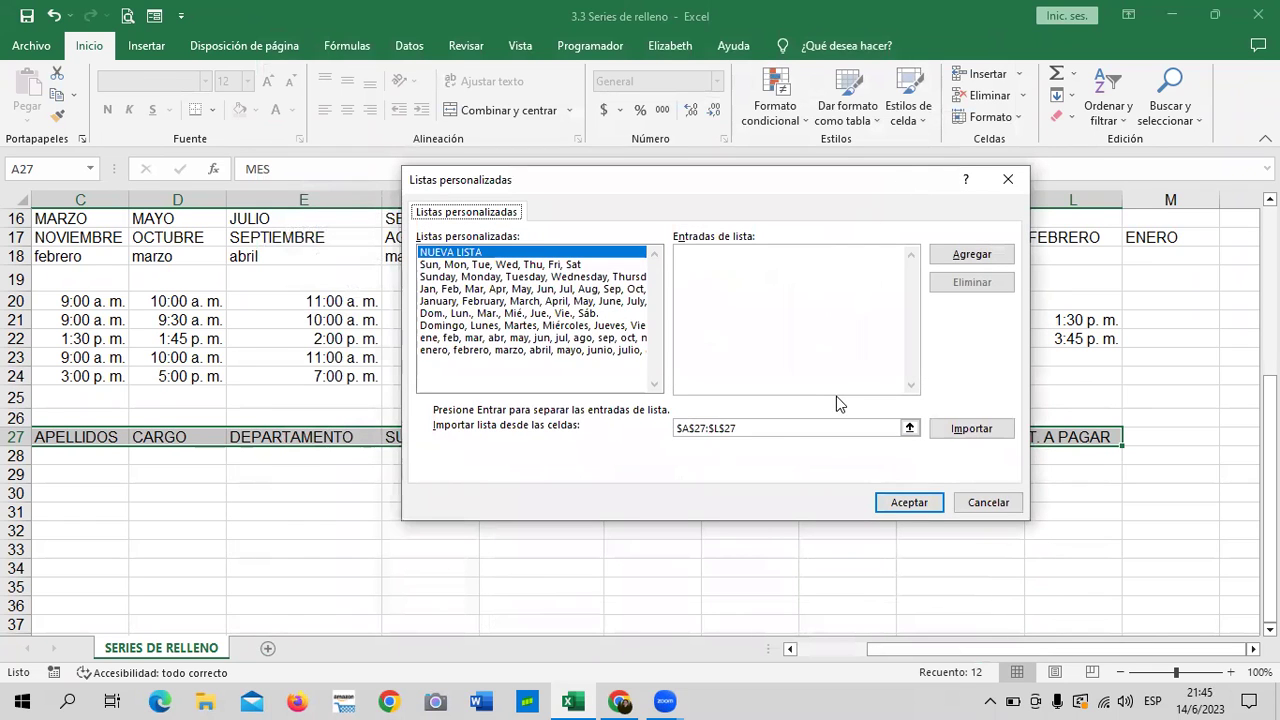
Import $A$27:$L$27 as a new custom list and confirm both dialogs
left_click(760, 428)
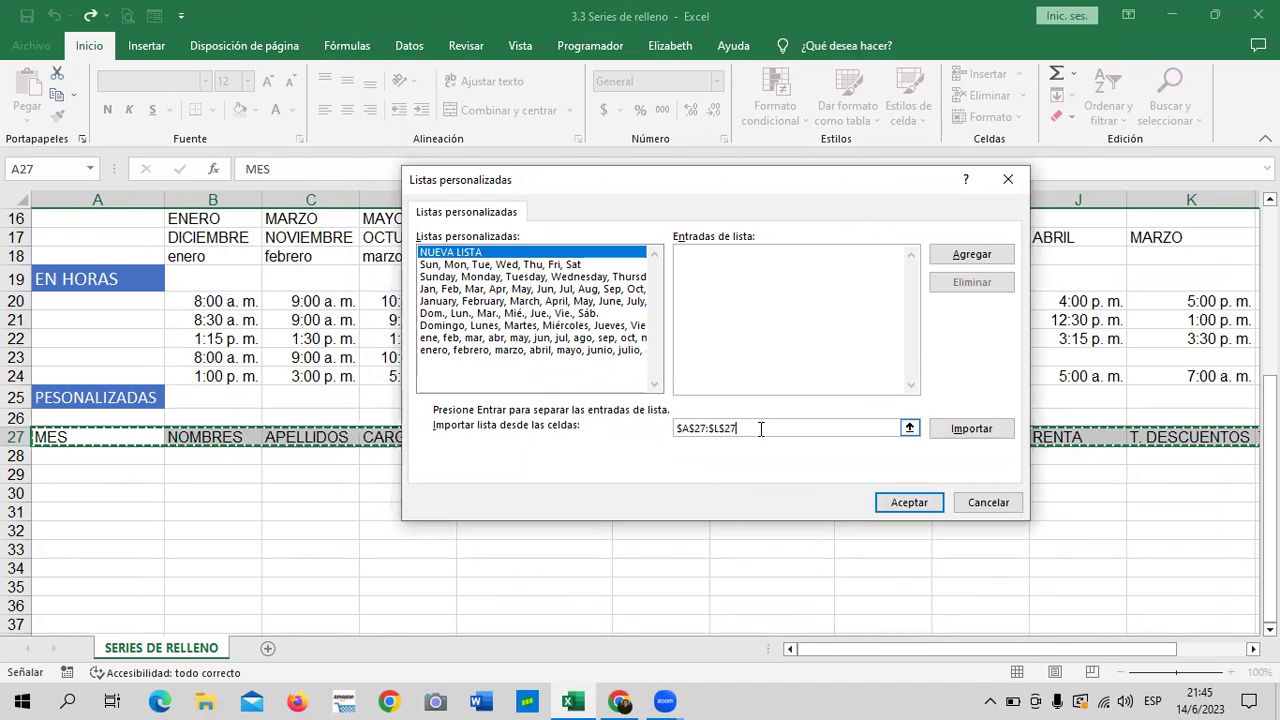
left_click(990, 432)
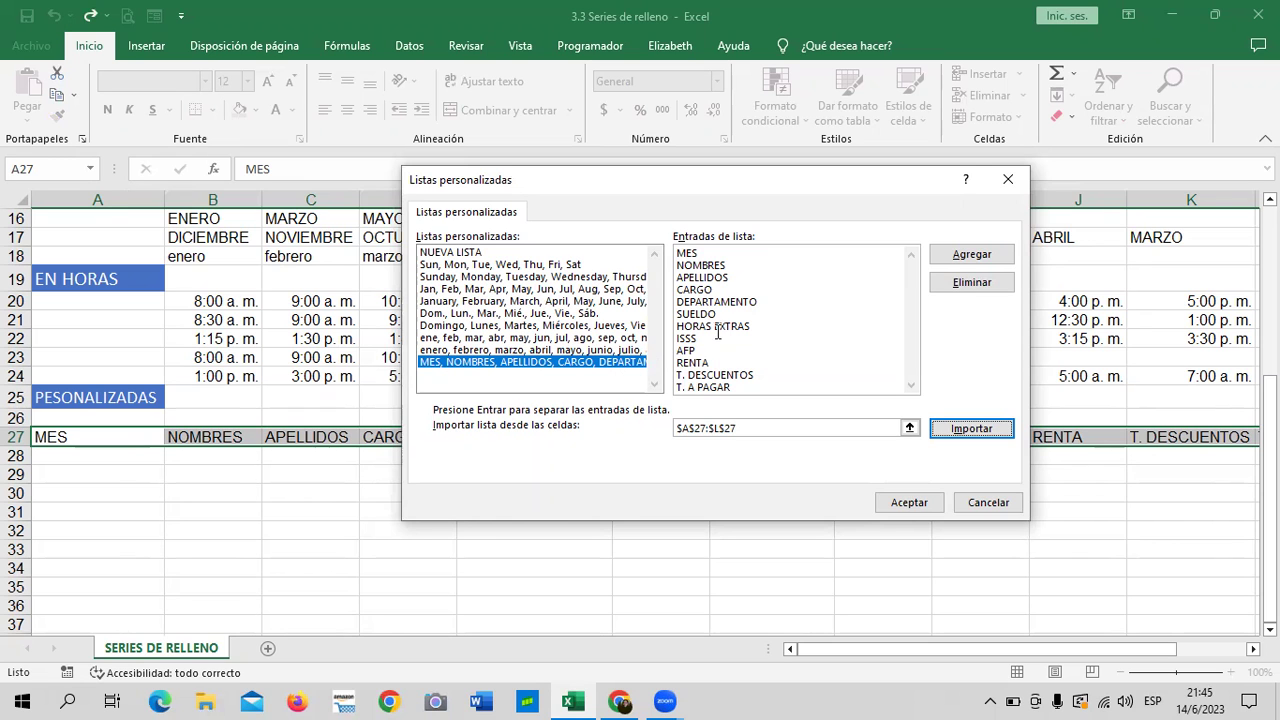
left_click(909, 502)
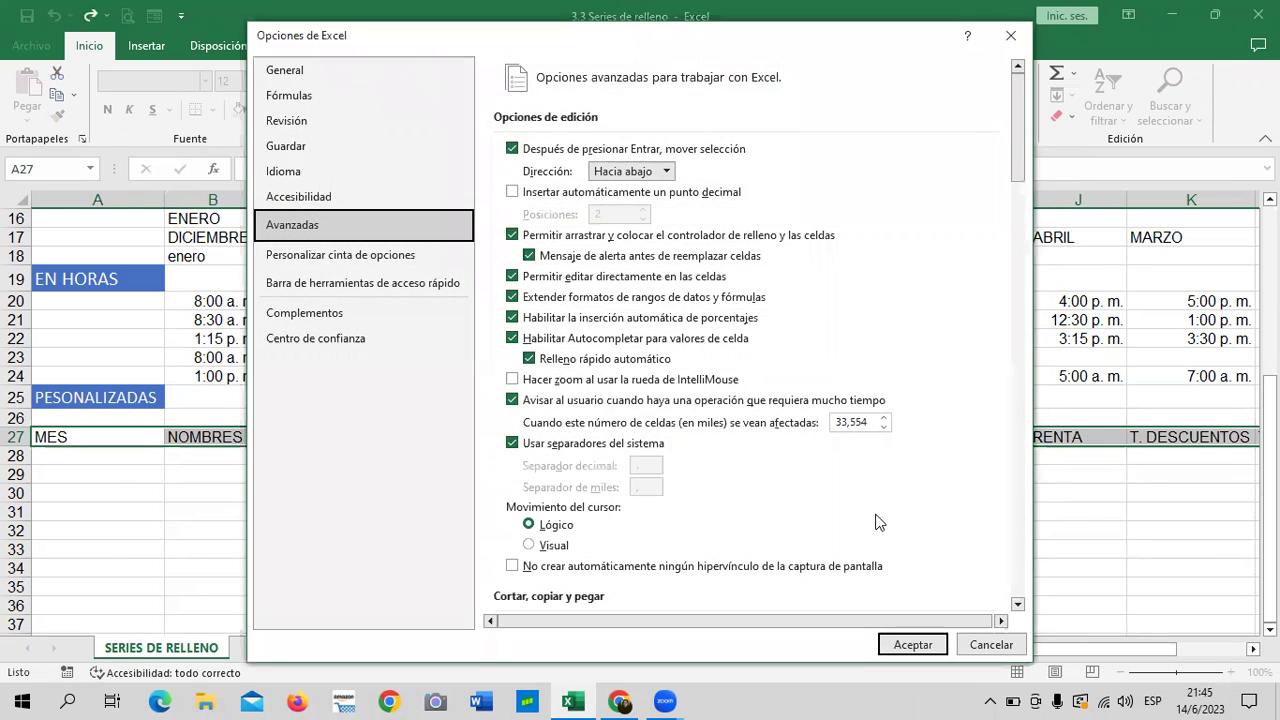
left_click(913, 643)
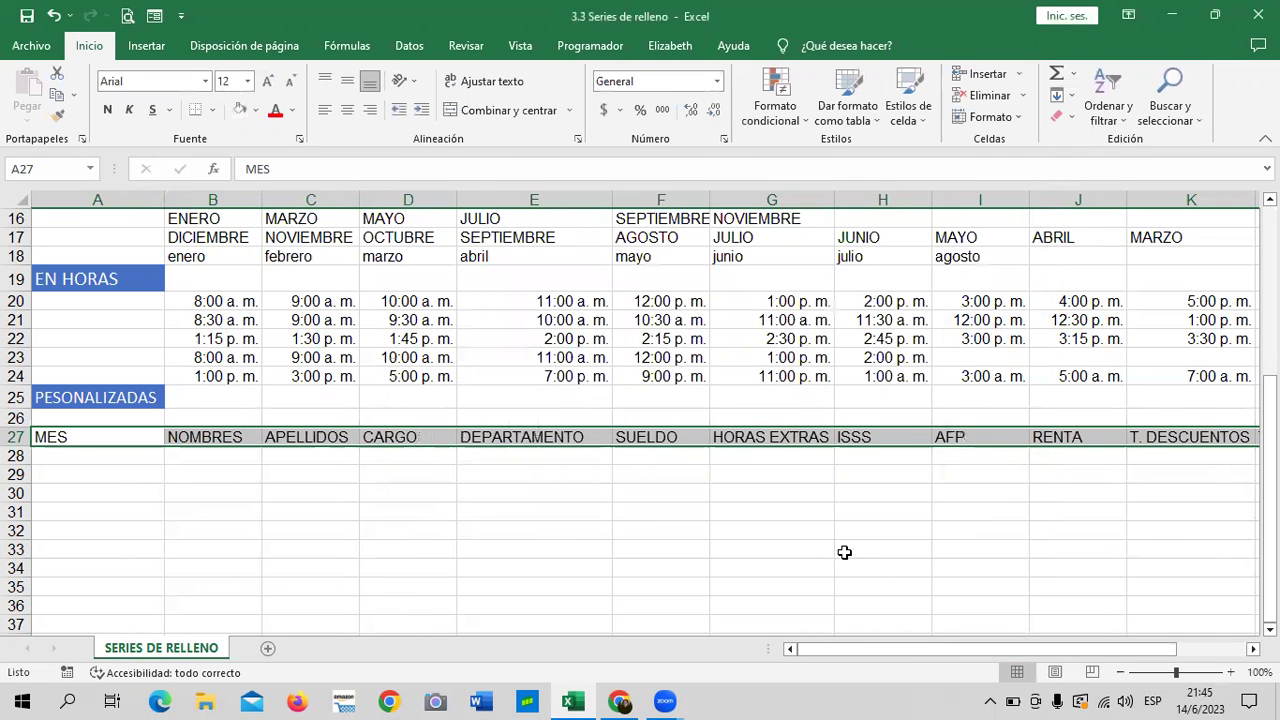
Step through the row 27 headings, then select cell A30
left_click(453, 522)
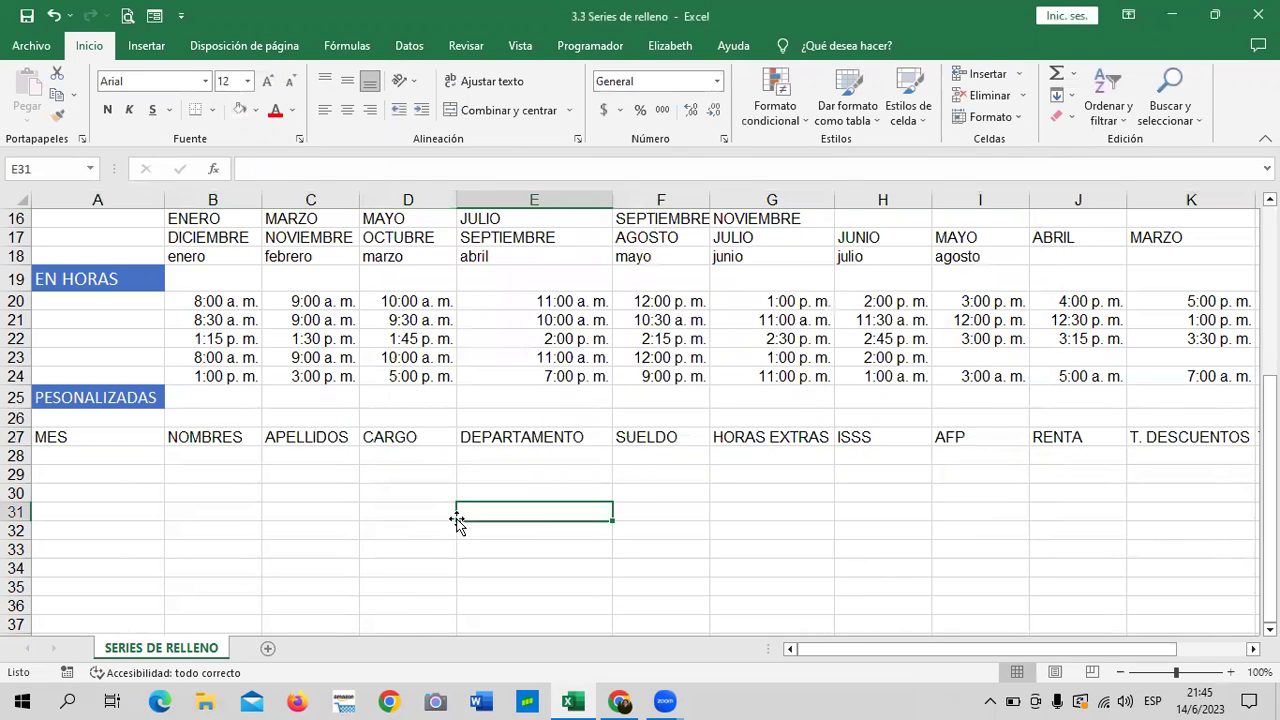
left_click(76, 436)
left_click(192, 440)
left_click(310, 436)
left_click(408, 442)
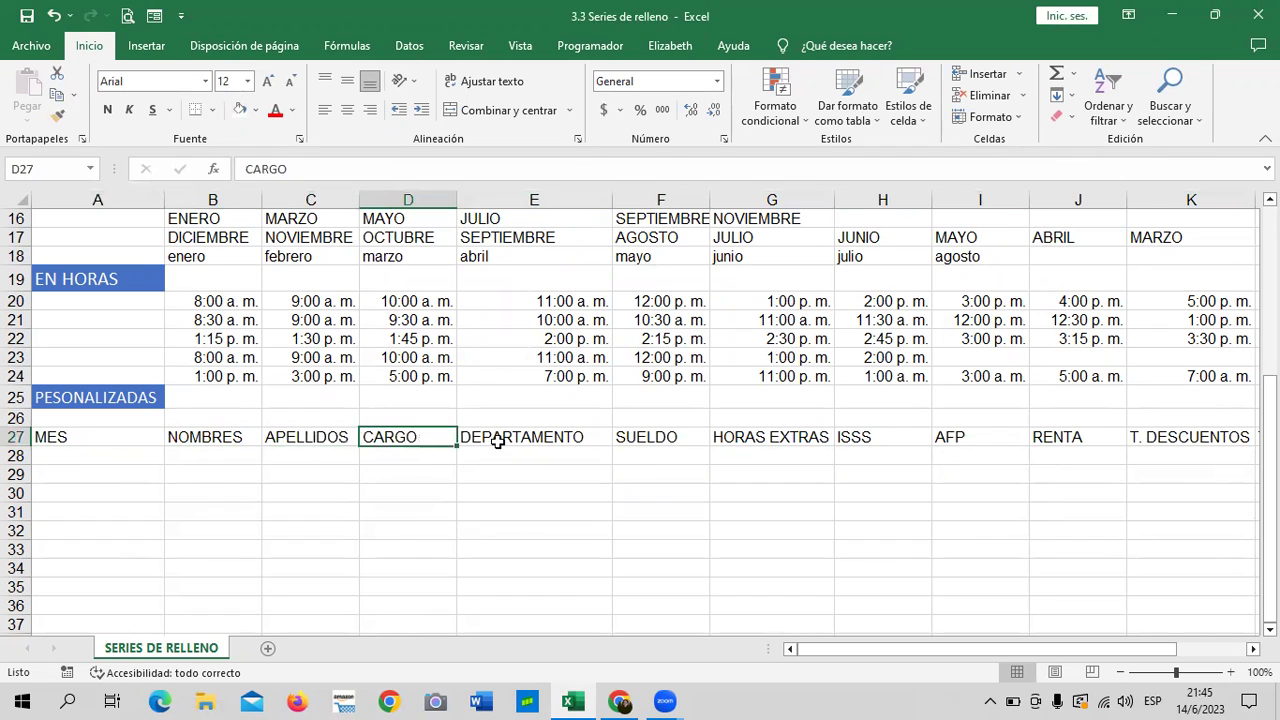
left_click(497, 441)
left_click(658, 432)
left_click(210, 490)
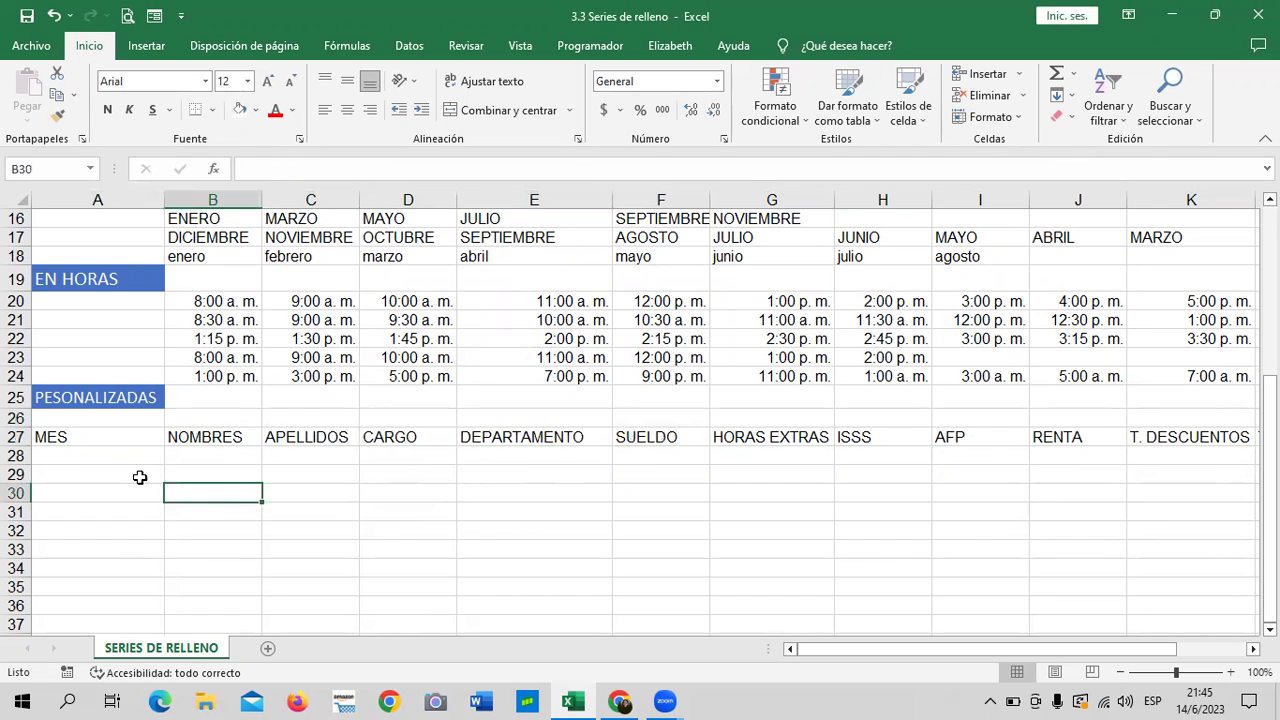
left_click(197, 463)
left_click(138, 500)
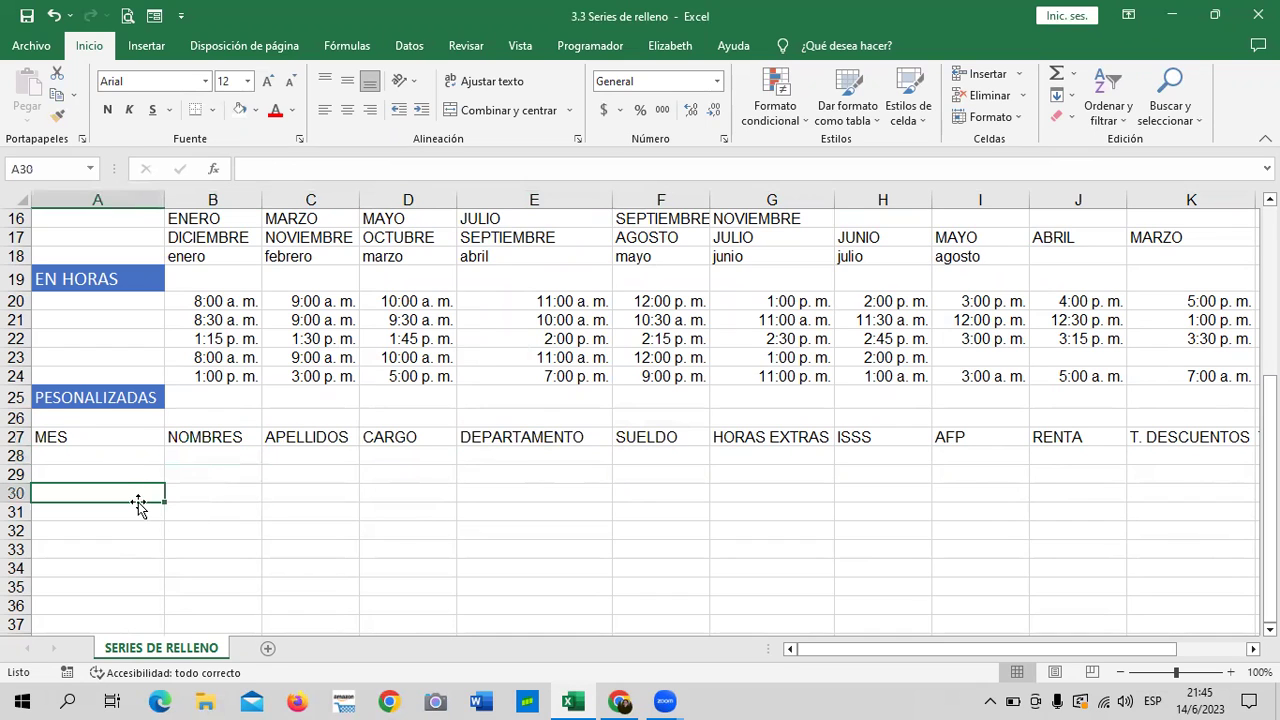
Enter MES in A30 and autofill the custom list across row 30 to T. A PAGAR
type("MES")
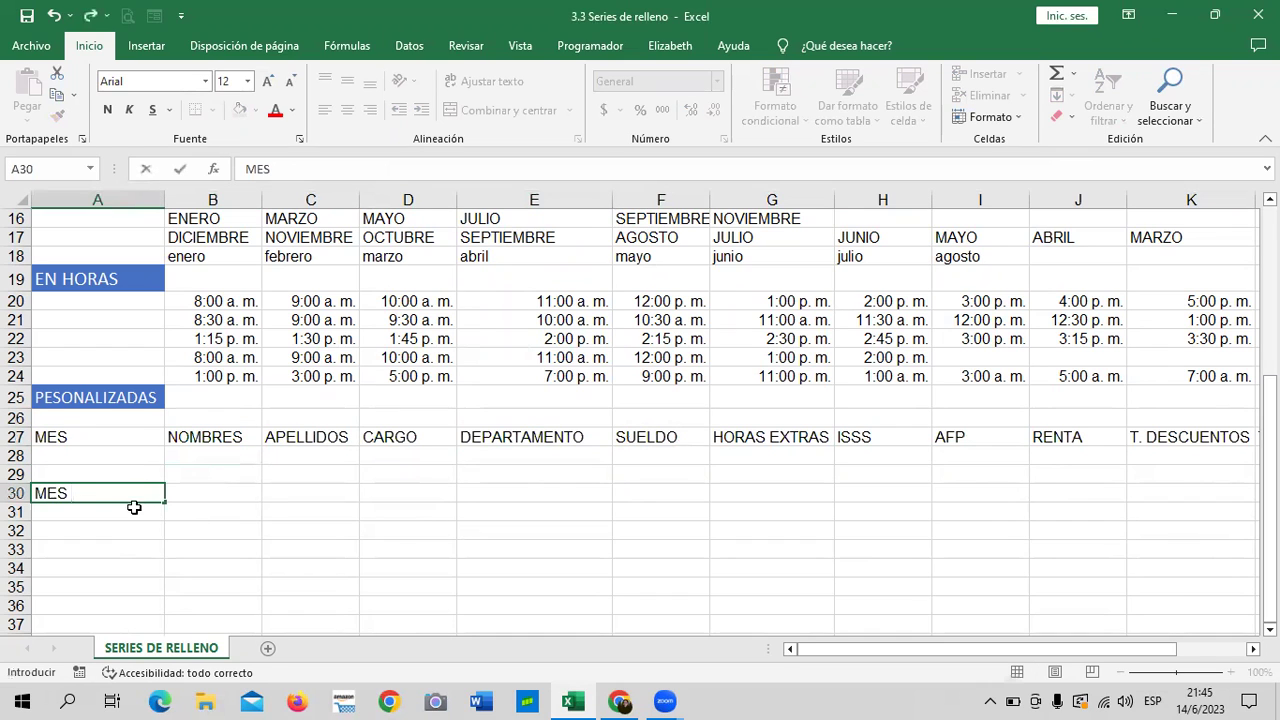
left_click(240, 515)
left_click(138, 492)
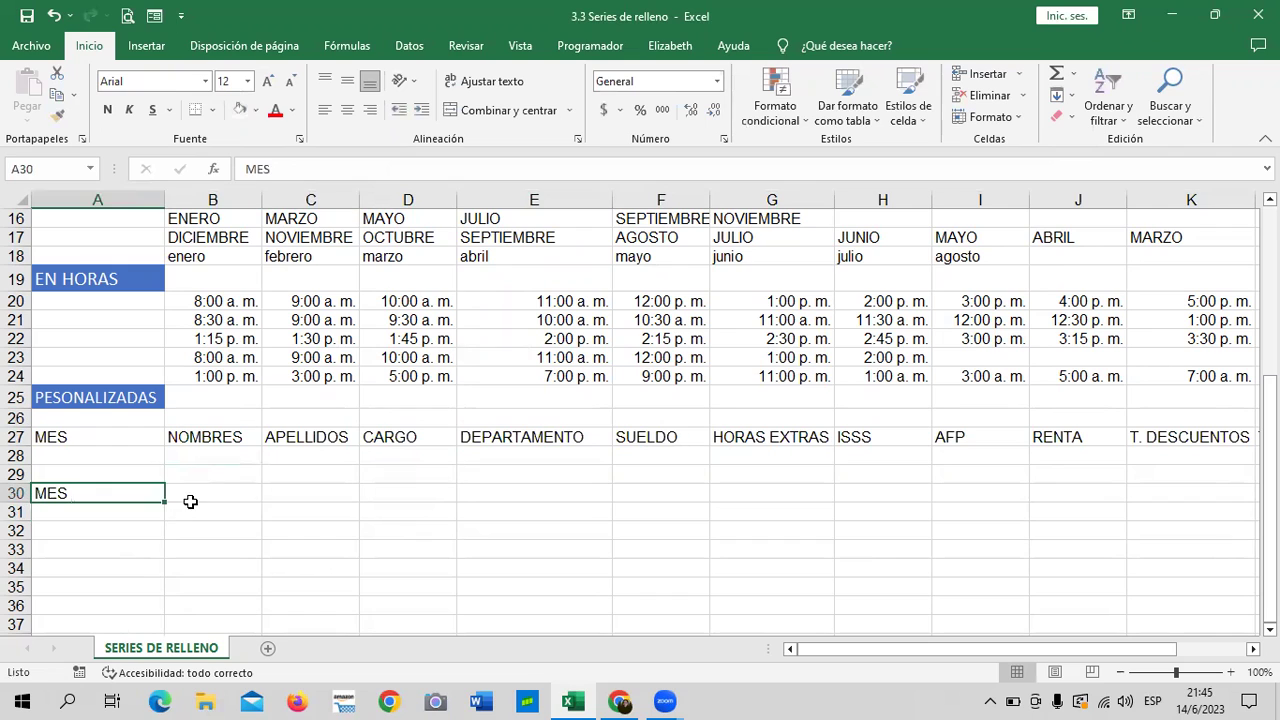
left_click(166, 505)
left_click(150, 495)
mouse_move(164, 503)
left_mouse_down()
mouse_move(894, 514)
mouse_move(1023, 494)
mouse_move(1255, 490)
mouse_move(863, 563)
mouse_move(984, 546)
mouse_move(969, 546)
left_mouse_up()
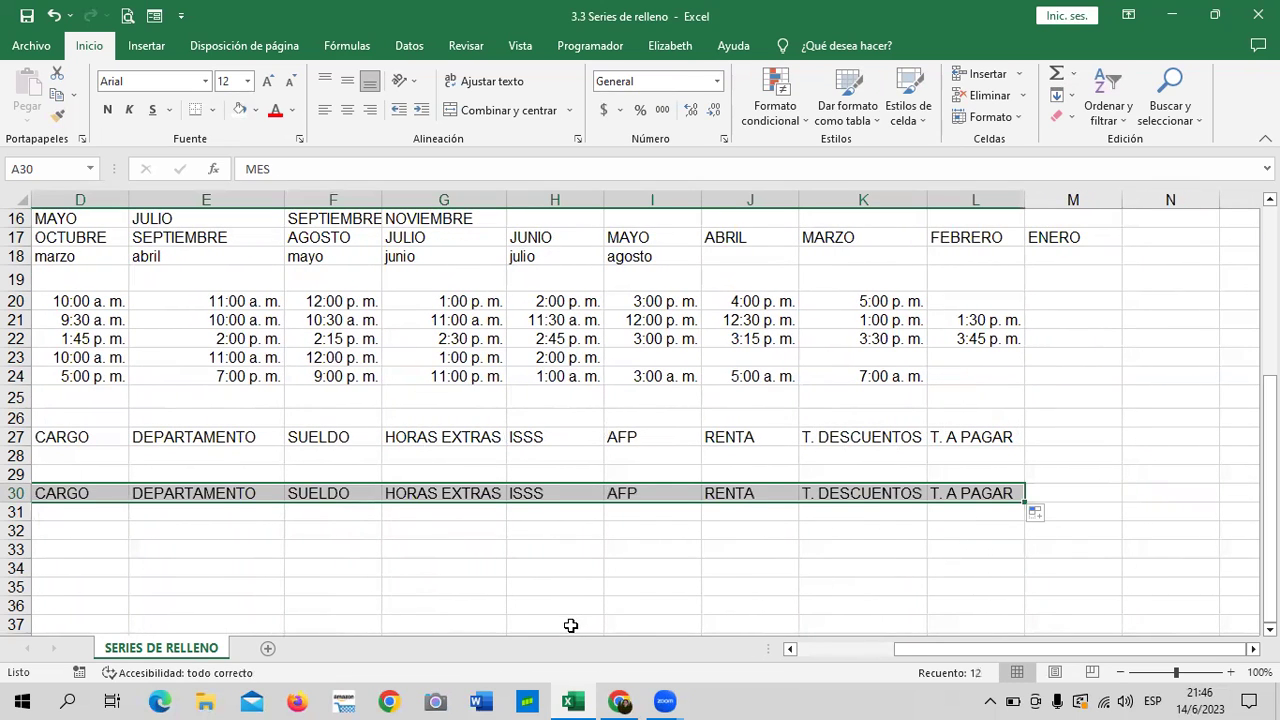
left_click_drag(890, 650, 781, 655)
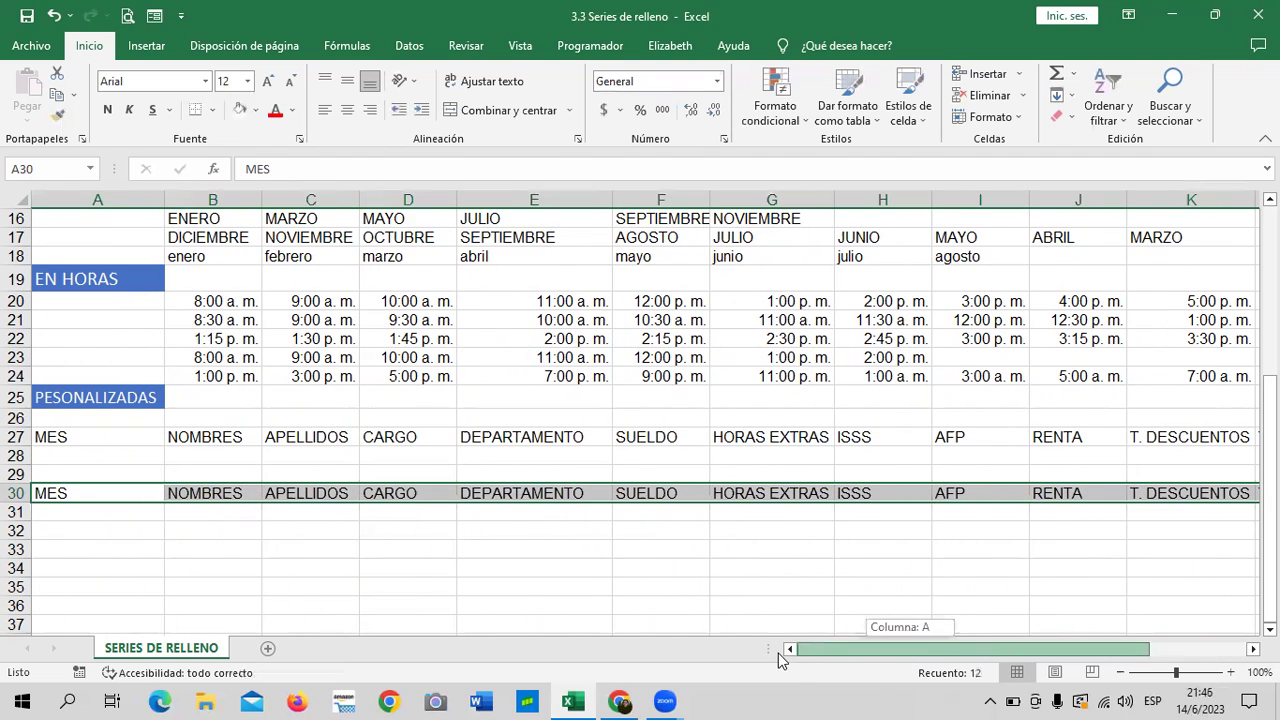
Enter NOMBRES in cell B32
left_click(232, 550)
left_click(118, 536)
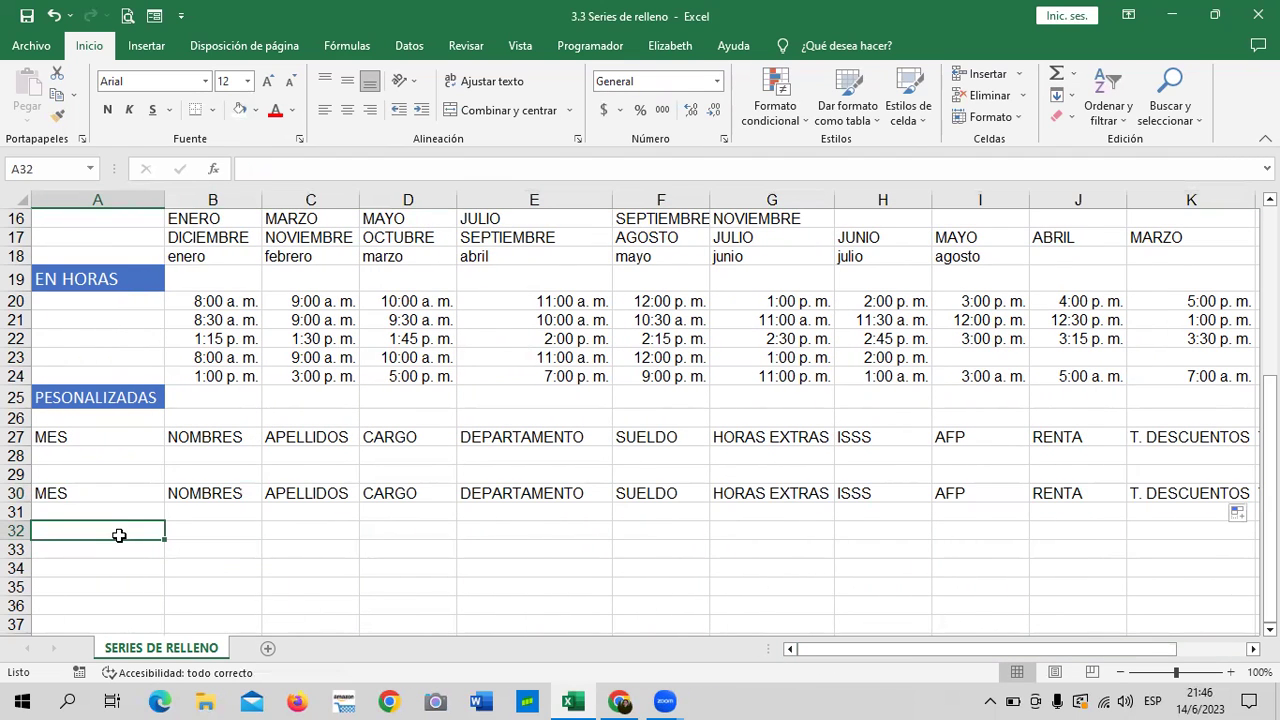
left_click(197, 539)
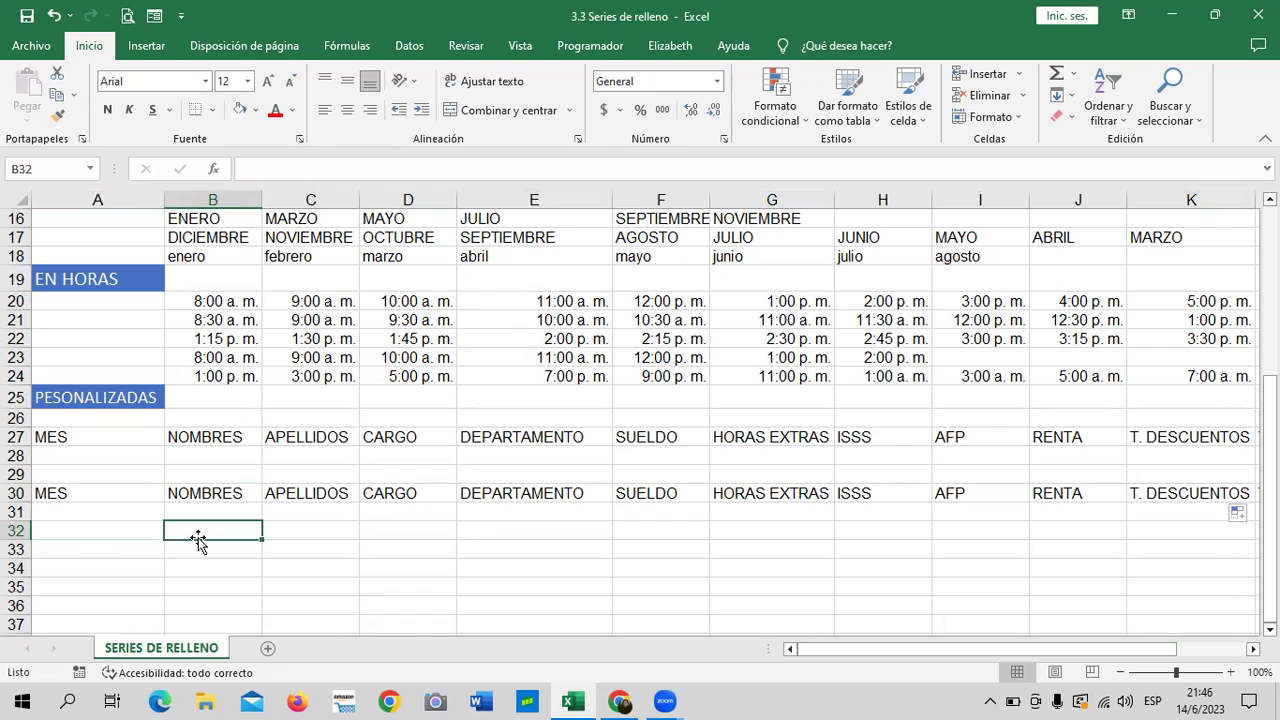
type("NOMBRES")
key("Return")
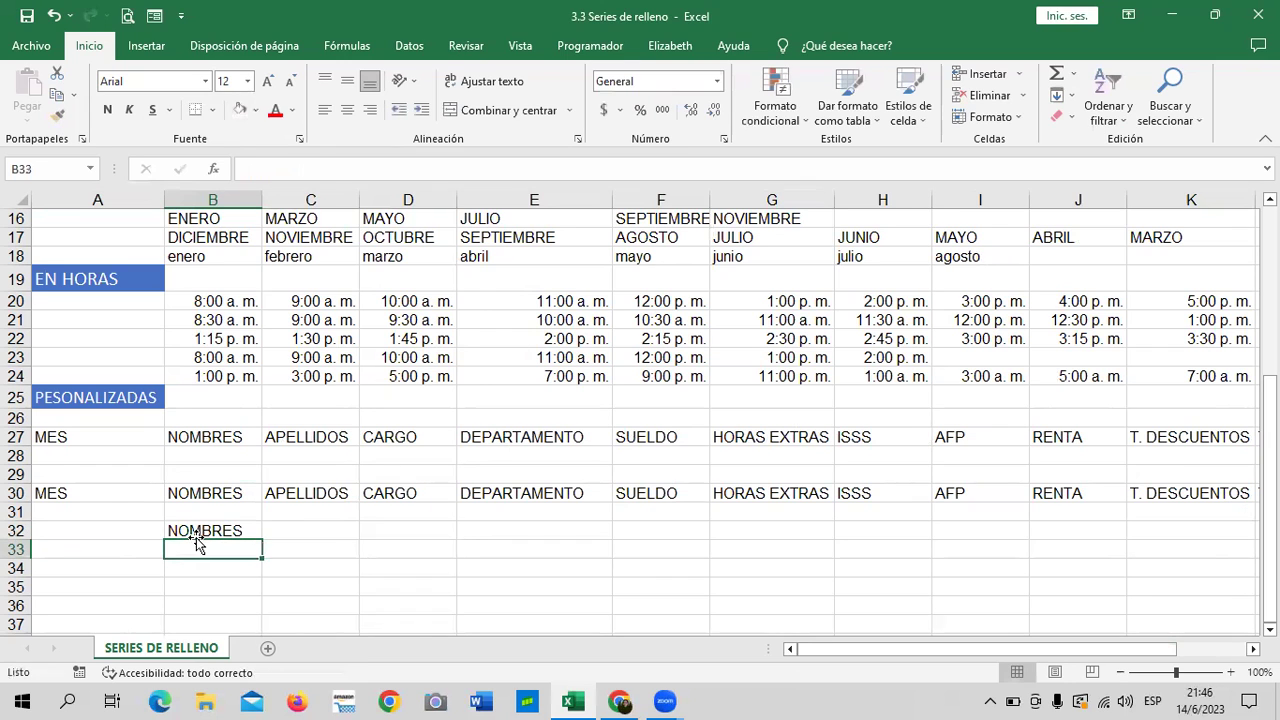
left_click(214, 532)
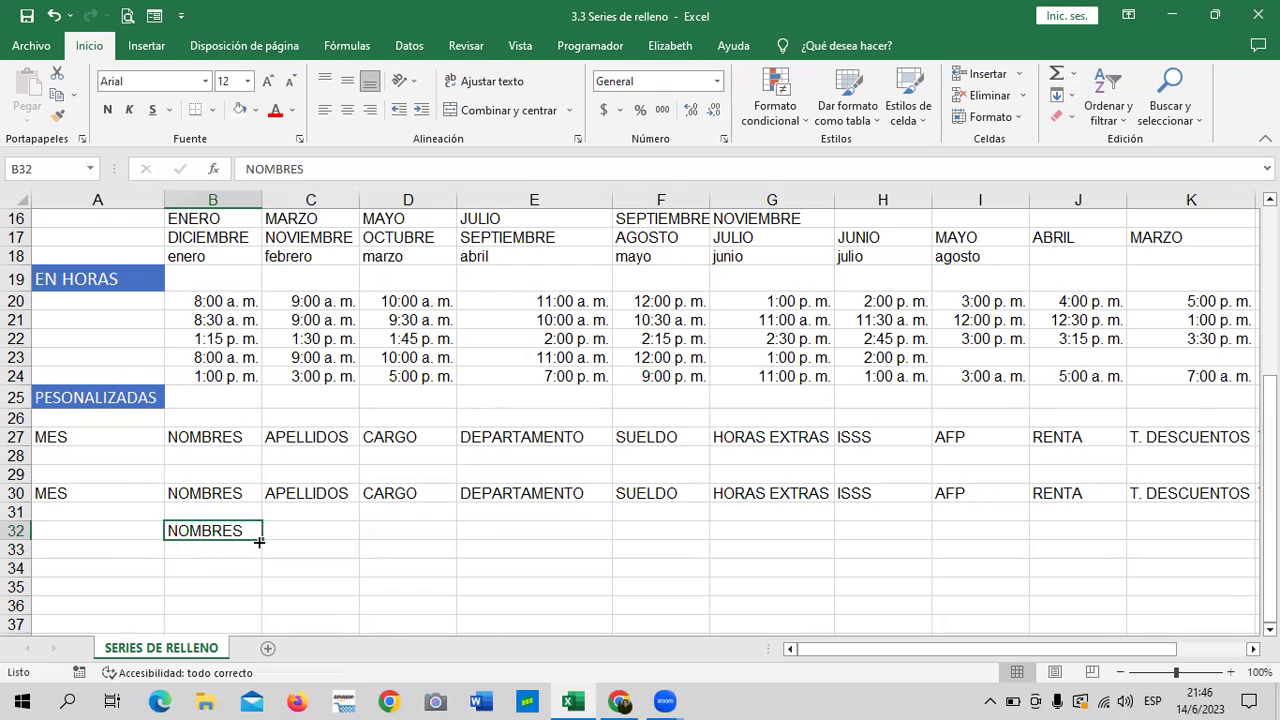
Autofill row 32 from B32 through T. A PAGAR in column L
left_click_drag(259, 541, 347, 541)
left_click_drag(429, 531, 840, 522)
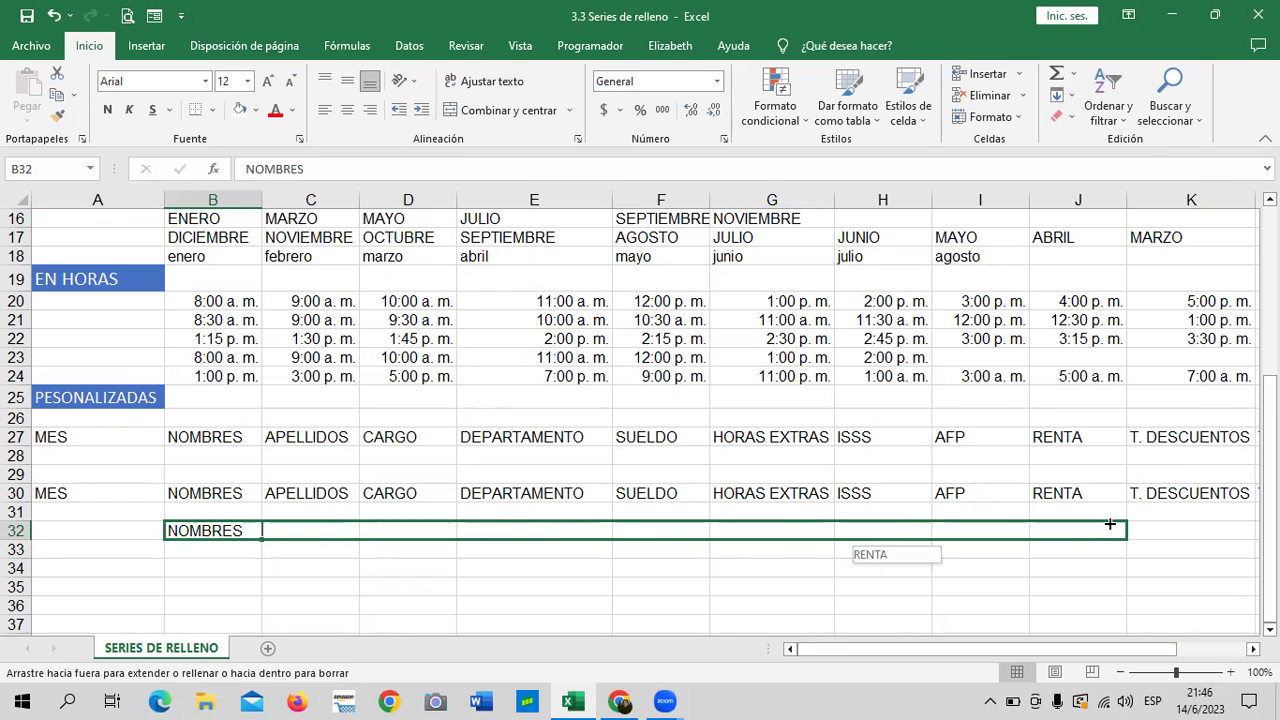
left_click_drag(1106, 524, 1108, 524)
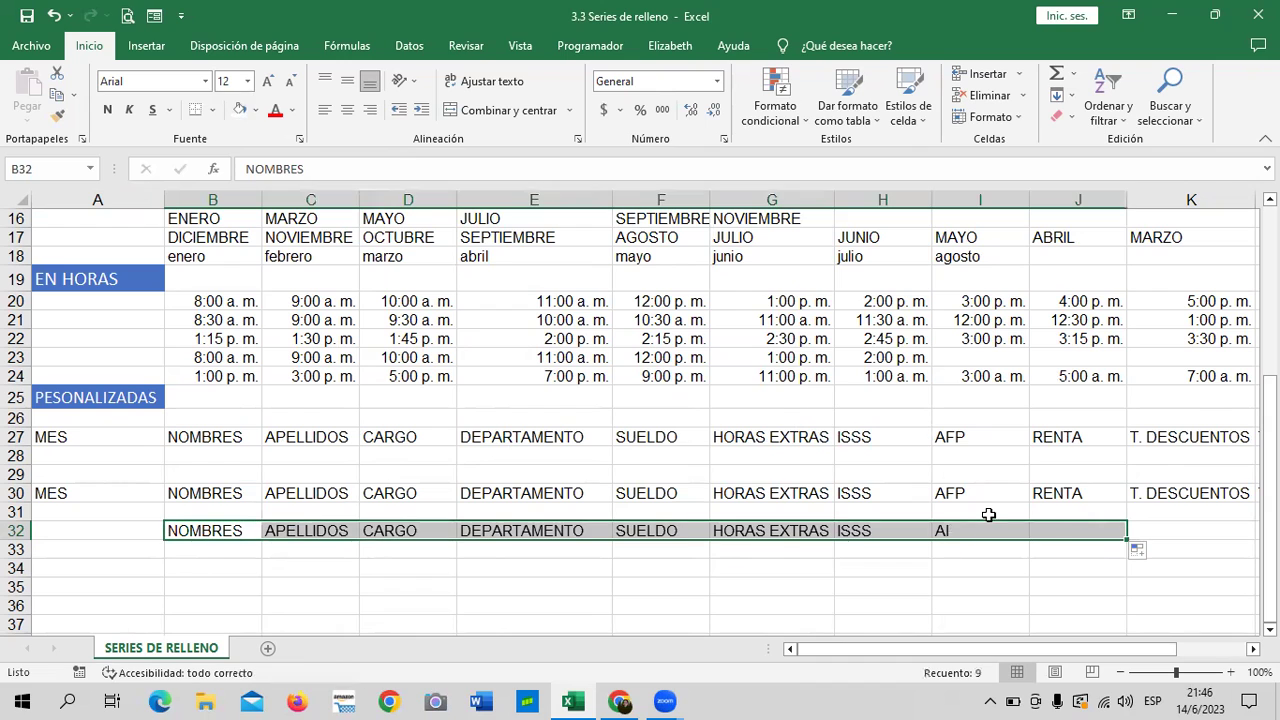
left_click(1093, 587)
left_click(1072, 535)
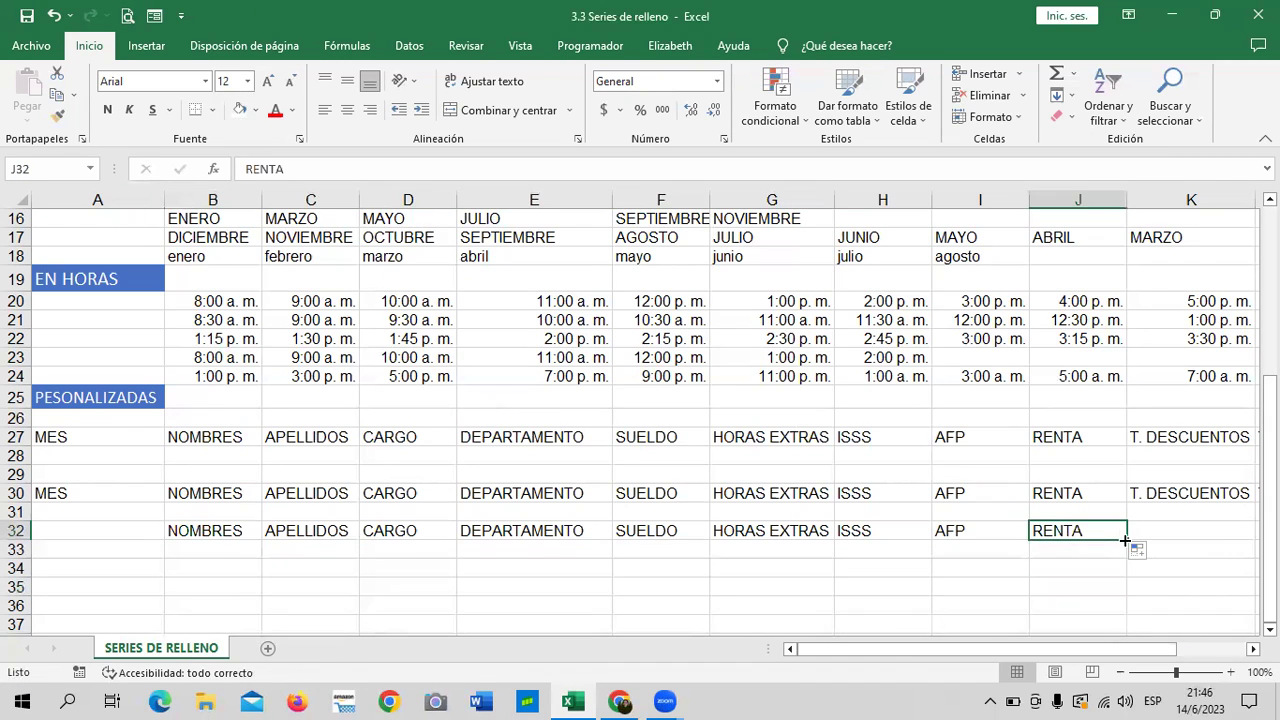
mouse_move(1130, 540)
left_mouse_down()
mouse_move(1210, 540)
mouse_move(1022, 538)
left_mouse_up()
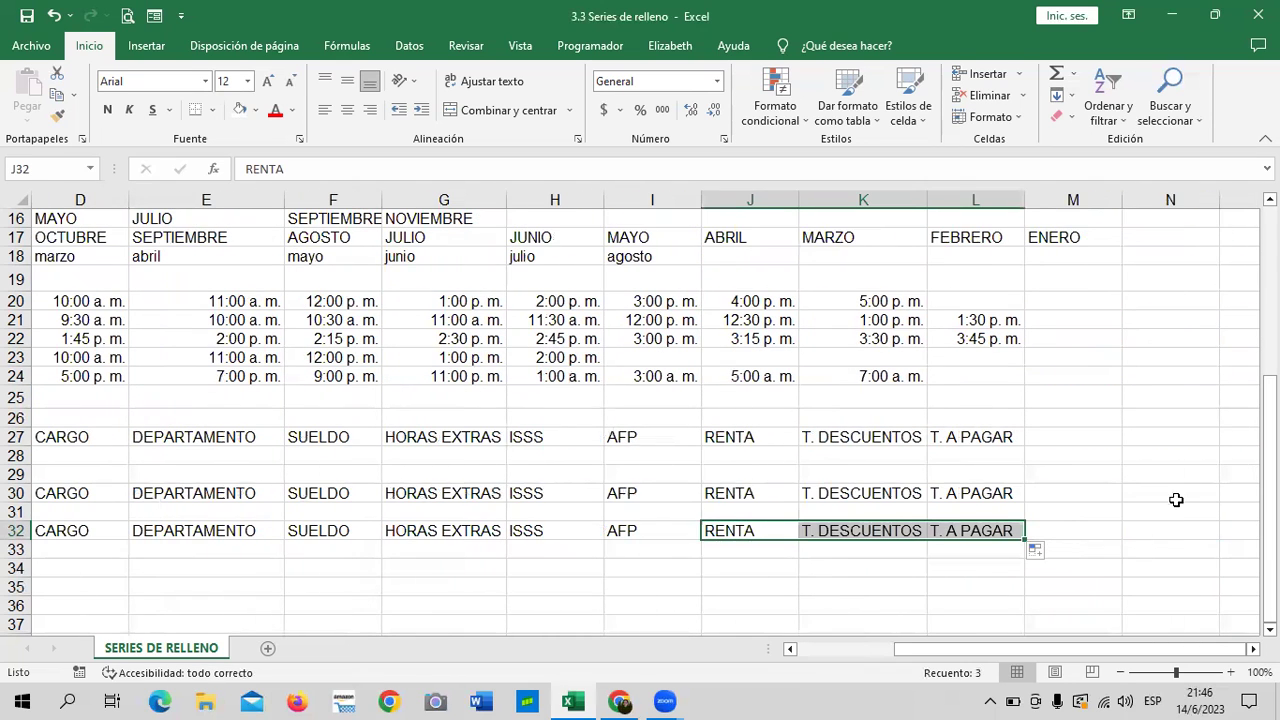
left_click_drag(1000, 648, 877, 648)
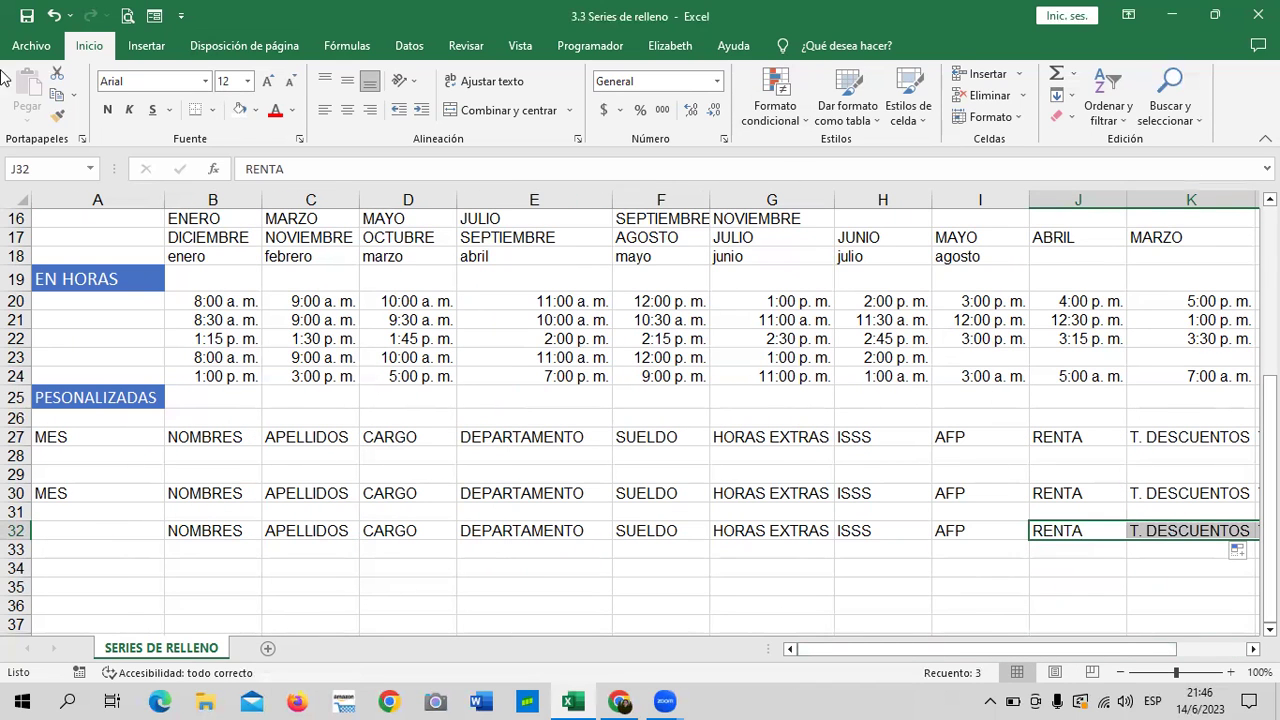
Enter DEPARTAMENTO in B34 and autofill row 34 across to T. A PAGAR in I34
left_click(222, 569)
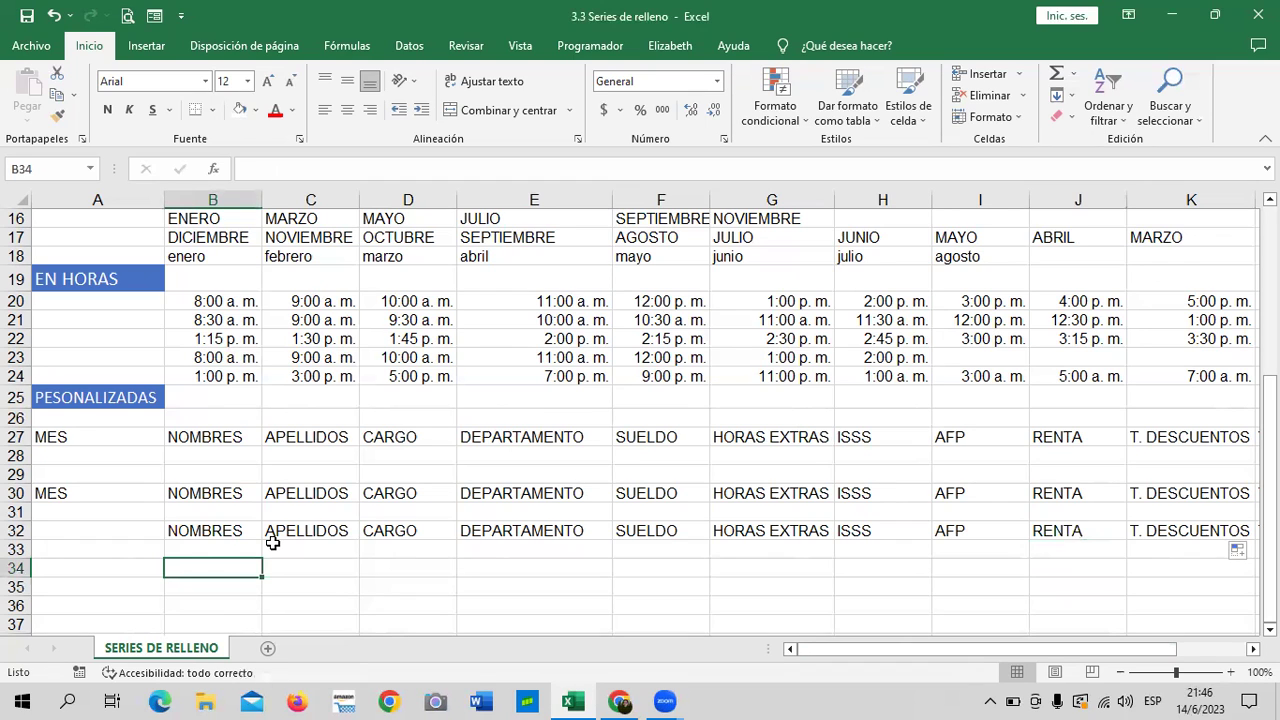
type("DEPA")
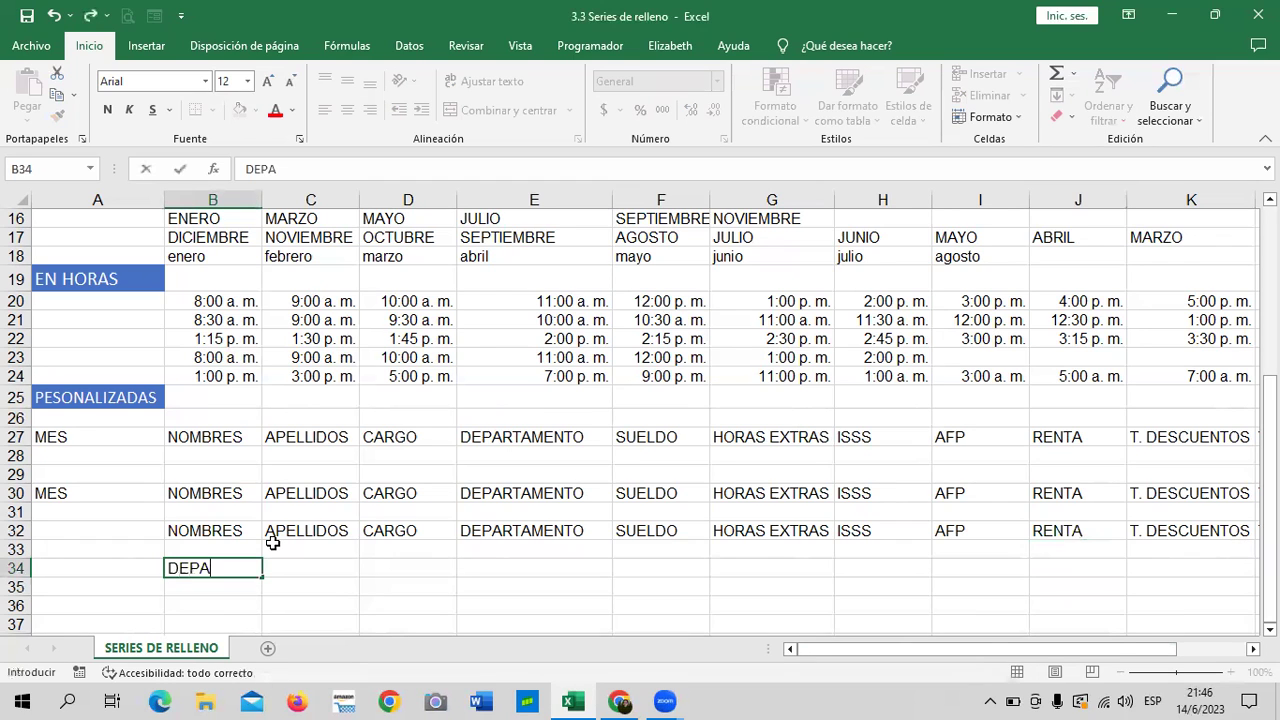
type("RTAMENTO")
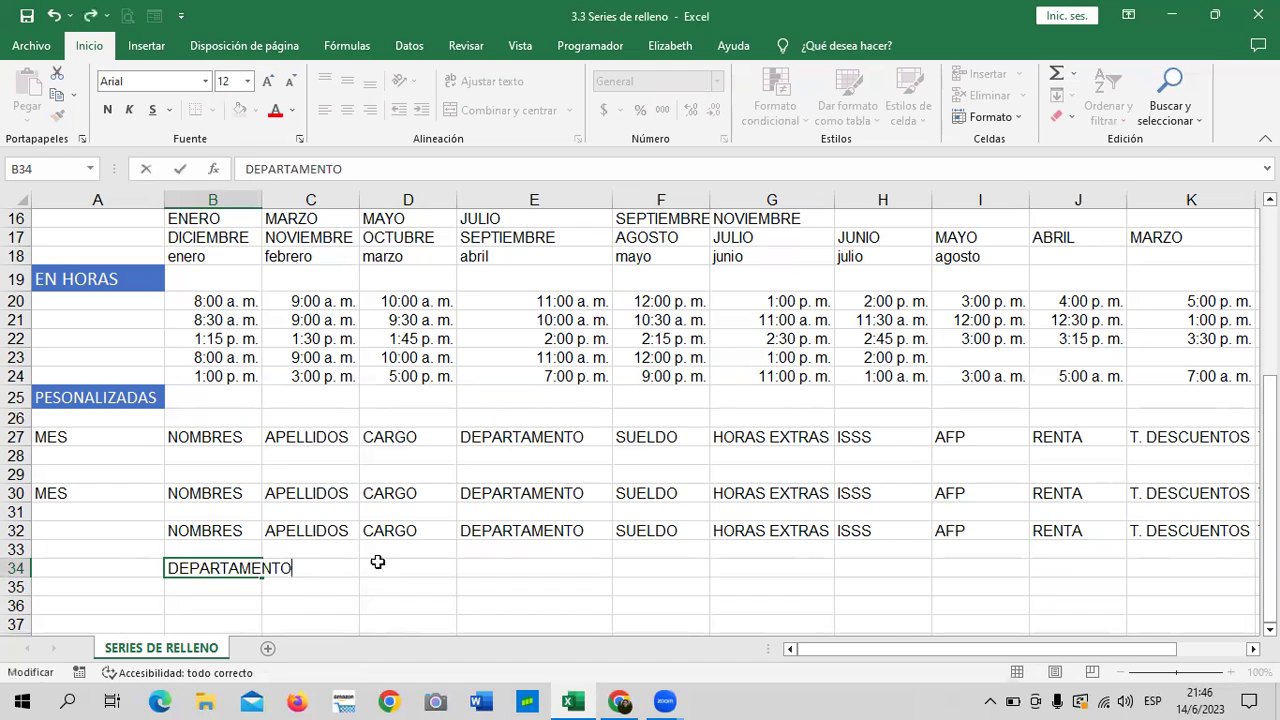
left_click(366, 590)
left_click(242, 567)
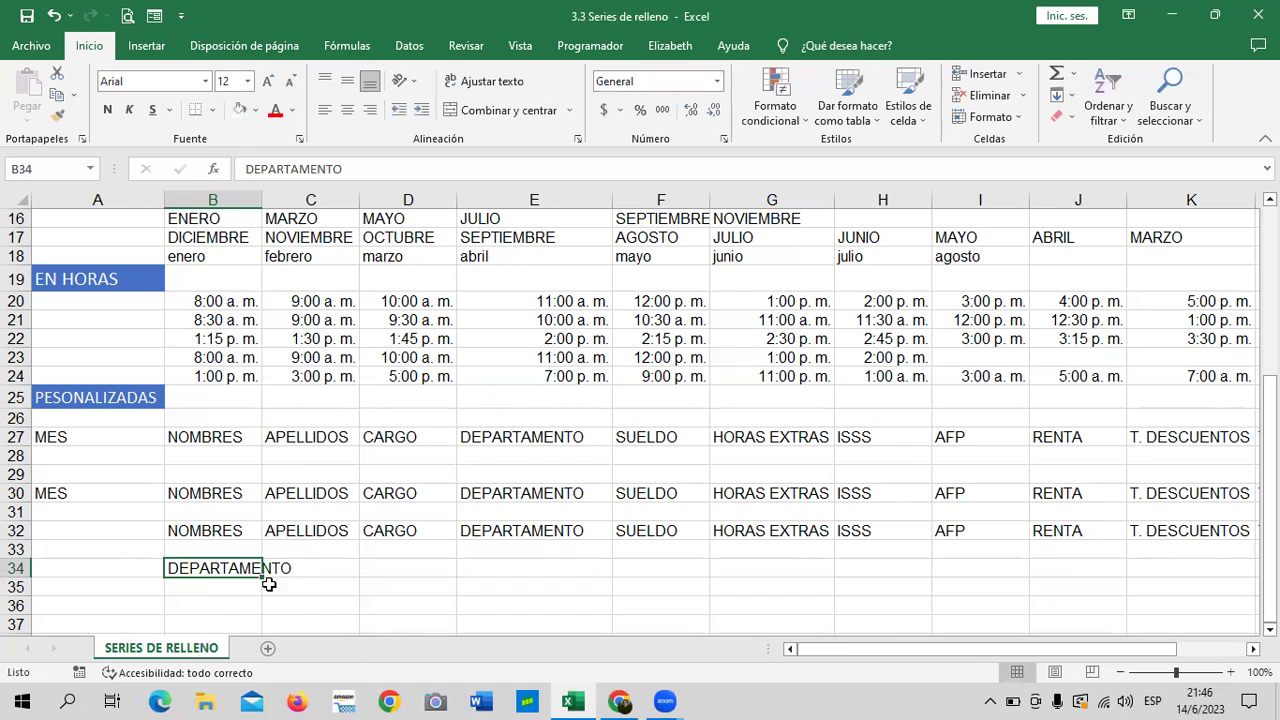
mouse_move(262, 578)
left_mouse_down()
mouse_move(1091, 580)
mouse_move(1040, 572)
left_mouse_up()
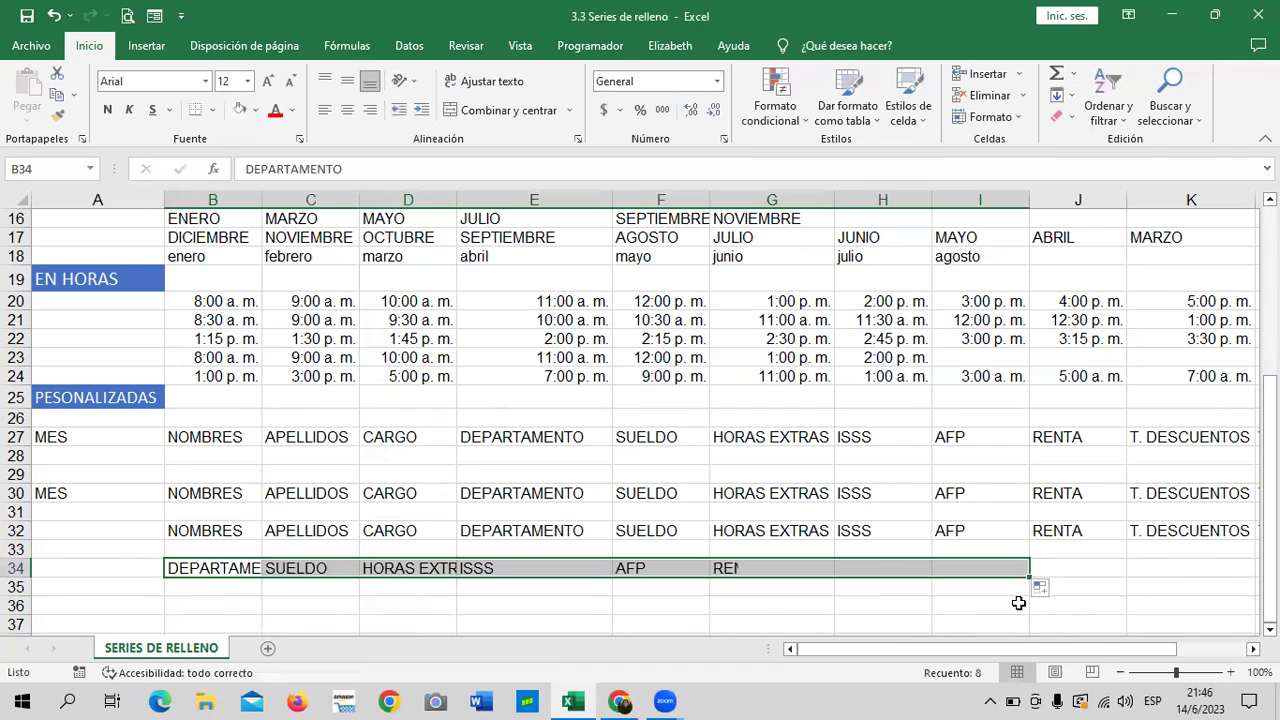
left_click(876, 607)
left_click(230, 567)
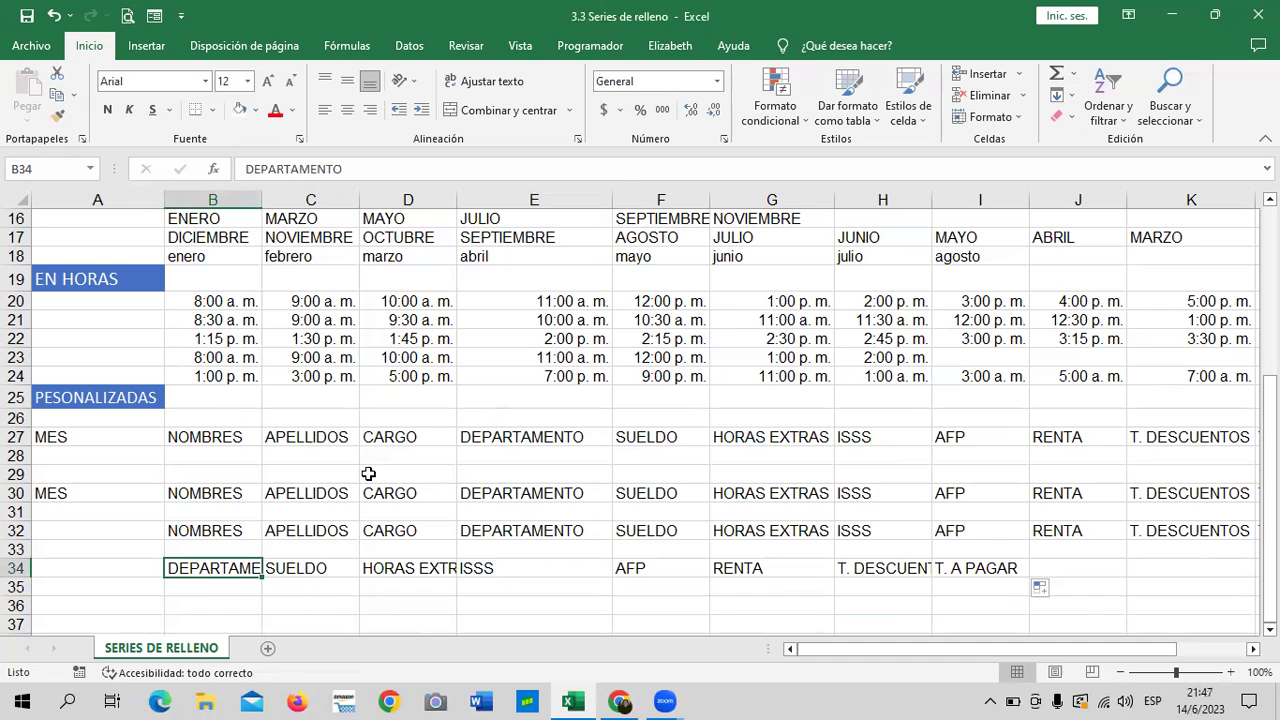
Fill the headings down column B from DEPARTAMENTO in B34 to T. A PAGAR in B41
scroll(443, 534, "down", 2)
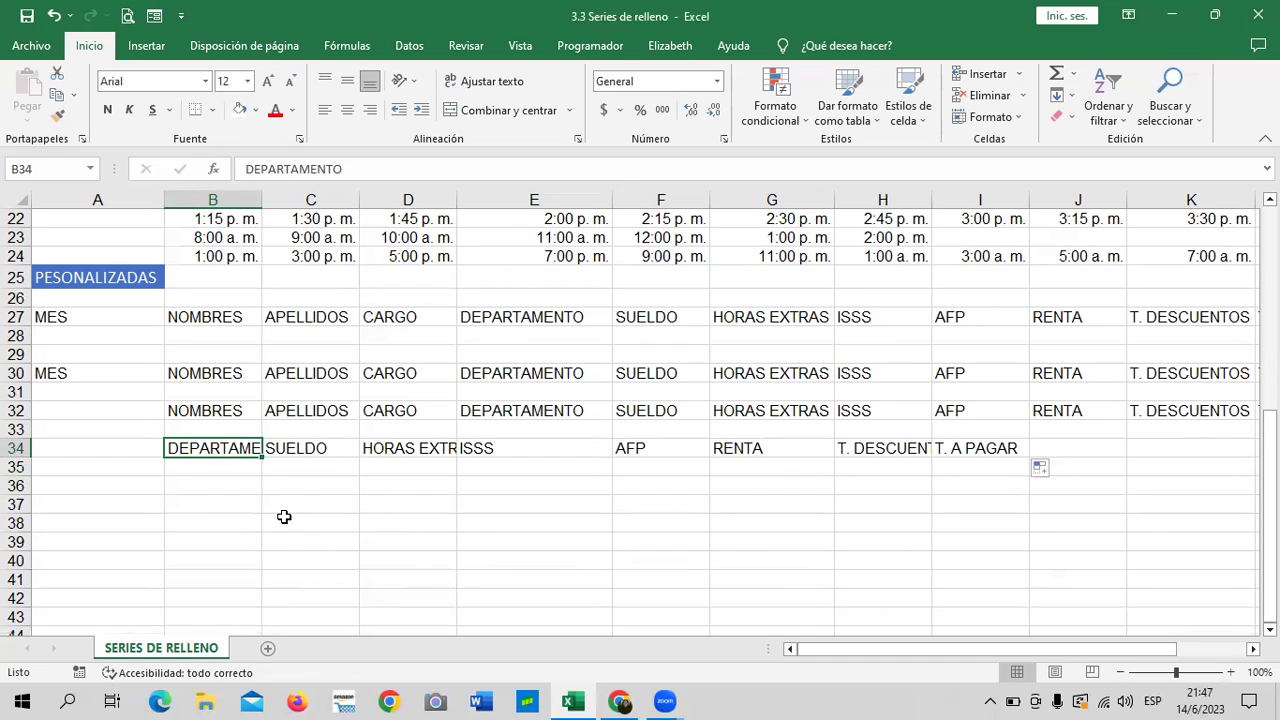
left_click(357, 528)
left_click(193, 447)
left_click_drag(260, 455, 282, 587)
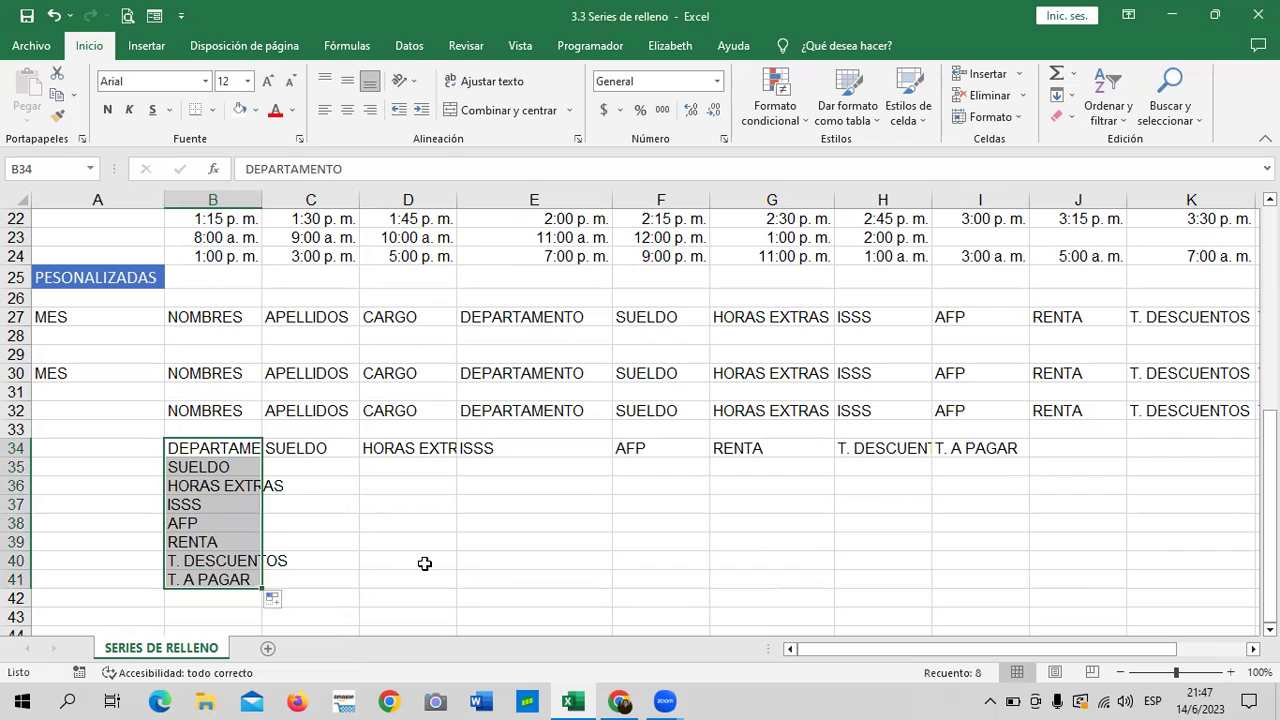
Widen column B so DEPARTAMENTO fits fully
left_click_drag(262, 197, 287, 197)
scroll(520, 374, "down", 3)
scroll(515, 382, "down", 5)
scroll(470, 412, "up", 5)
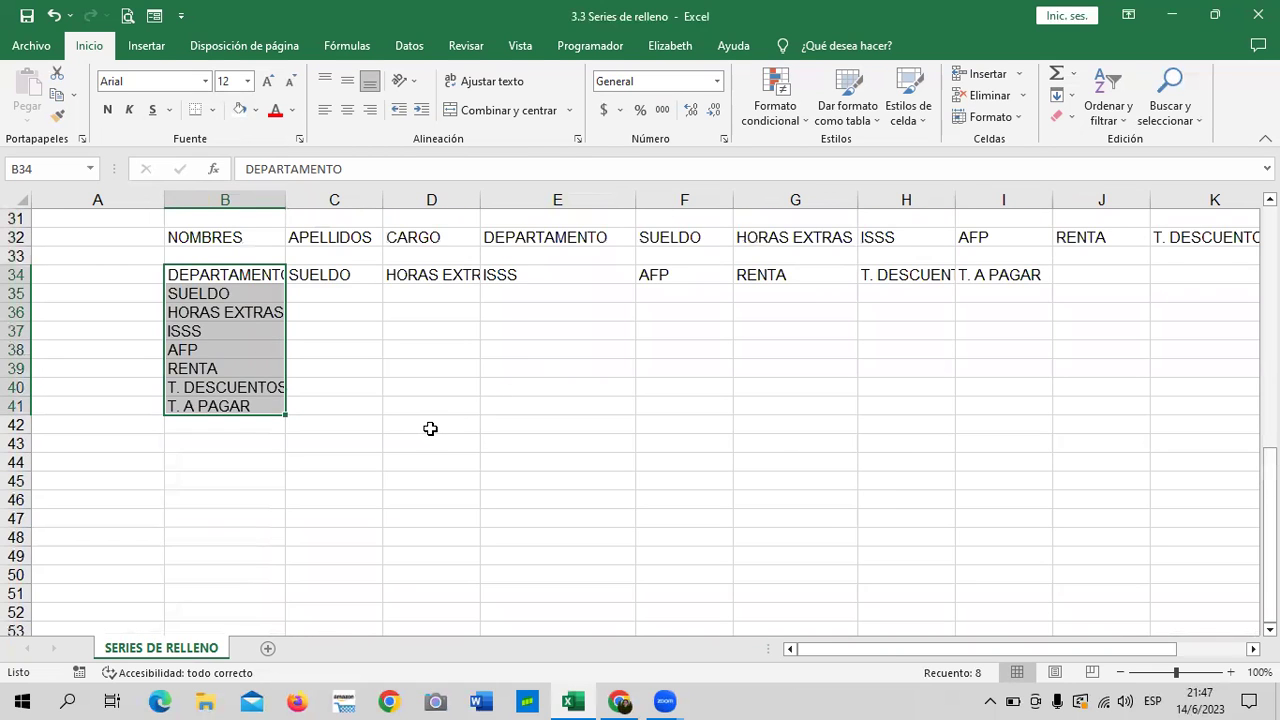
scroll(430, 428, "up", 3)
left_click(400, 428)
left_click(192, 332)
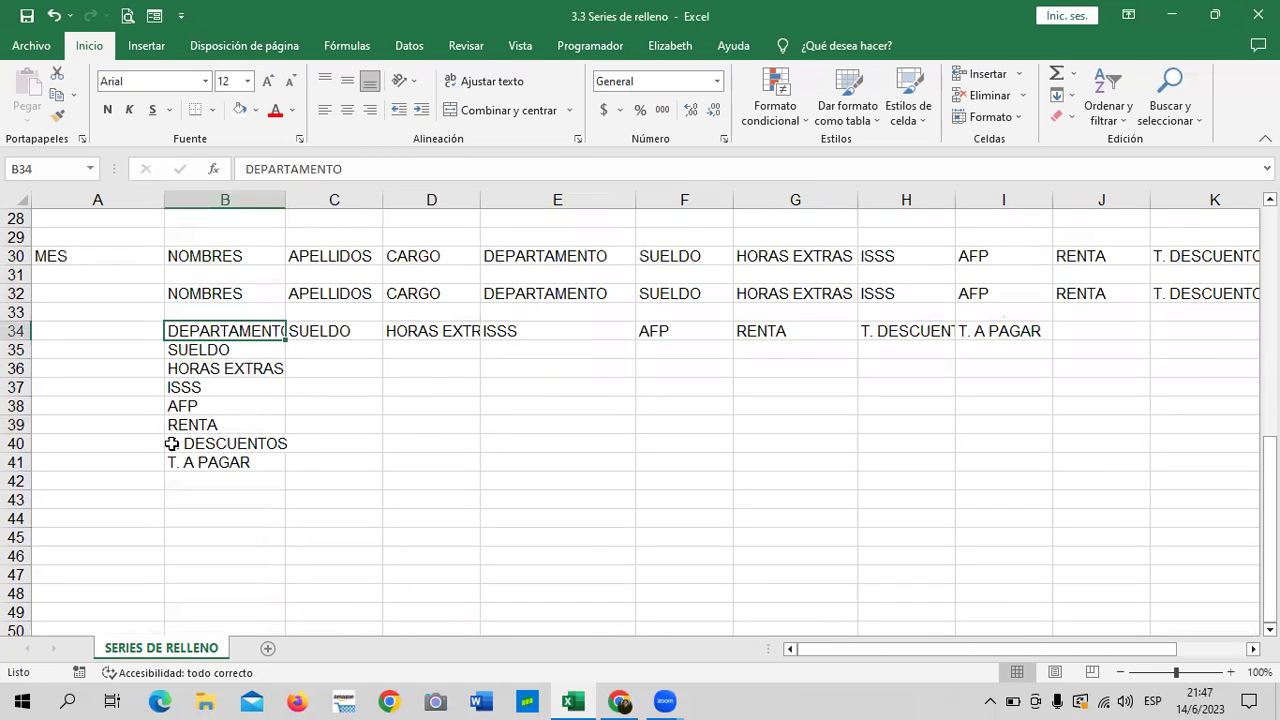
left_click(214, 463)
left_click(246, 336)
left_click_drag(282, 197, 317, 197)
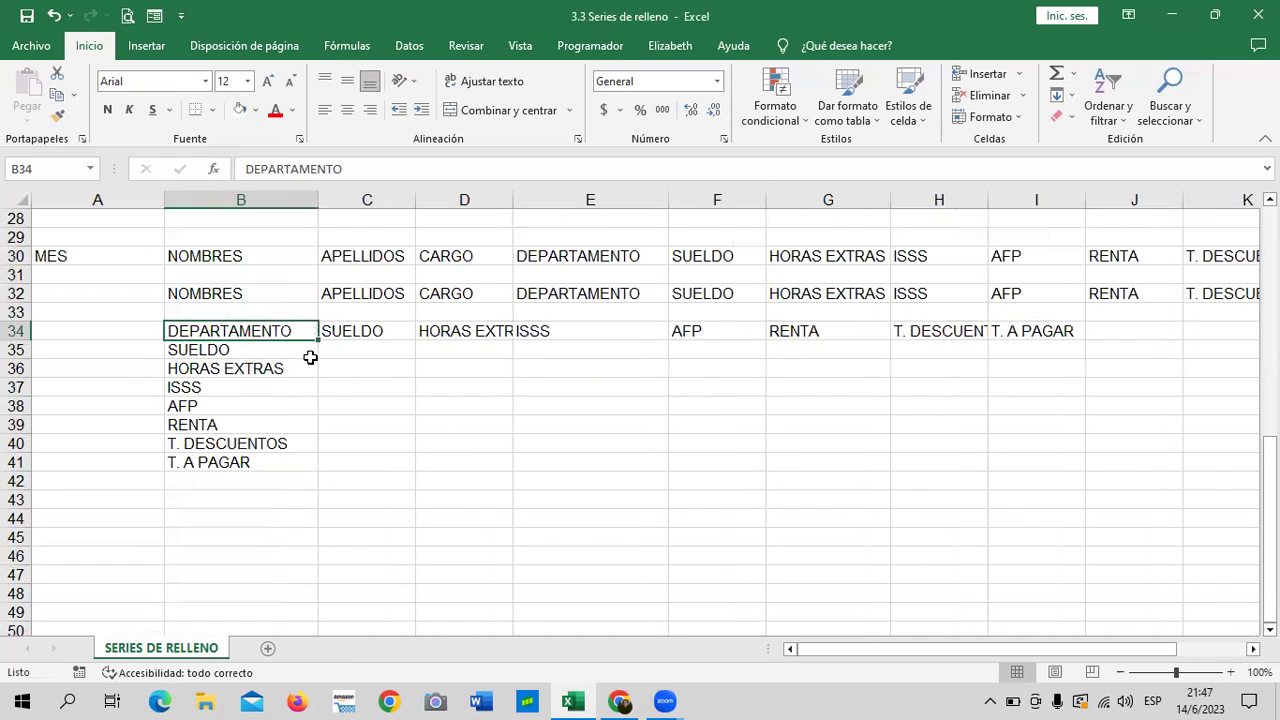
Widen column D so HORAS EXTRAS fits
left_click(376, 497)
left_click(246, 331)
left_click(250, 463)
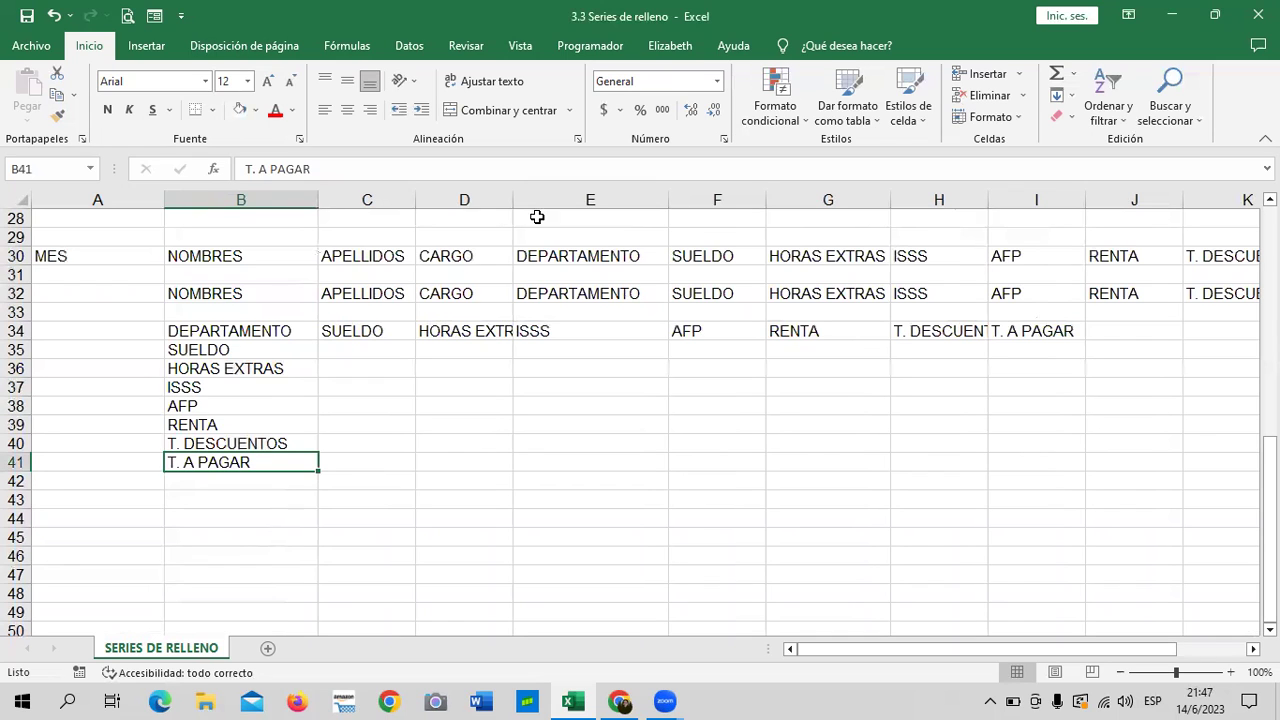
left_click_drag(518, 200, 576, 201)
Drag the fill handle of T. A PAGAR in B41 to test continuing the series
left_click(322, 516)
left_click(299, 463)
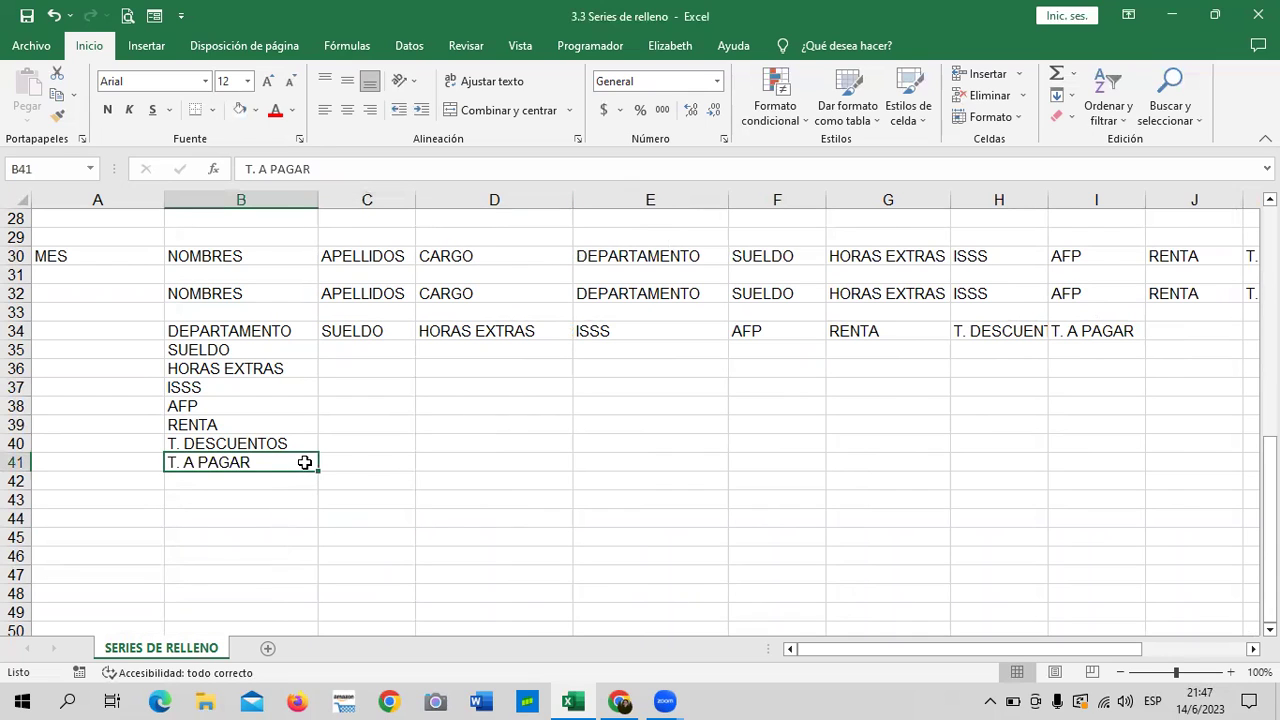
left_click(355, 461)
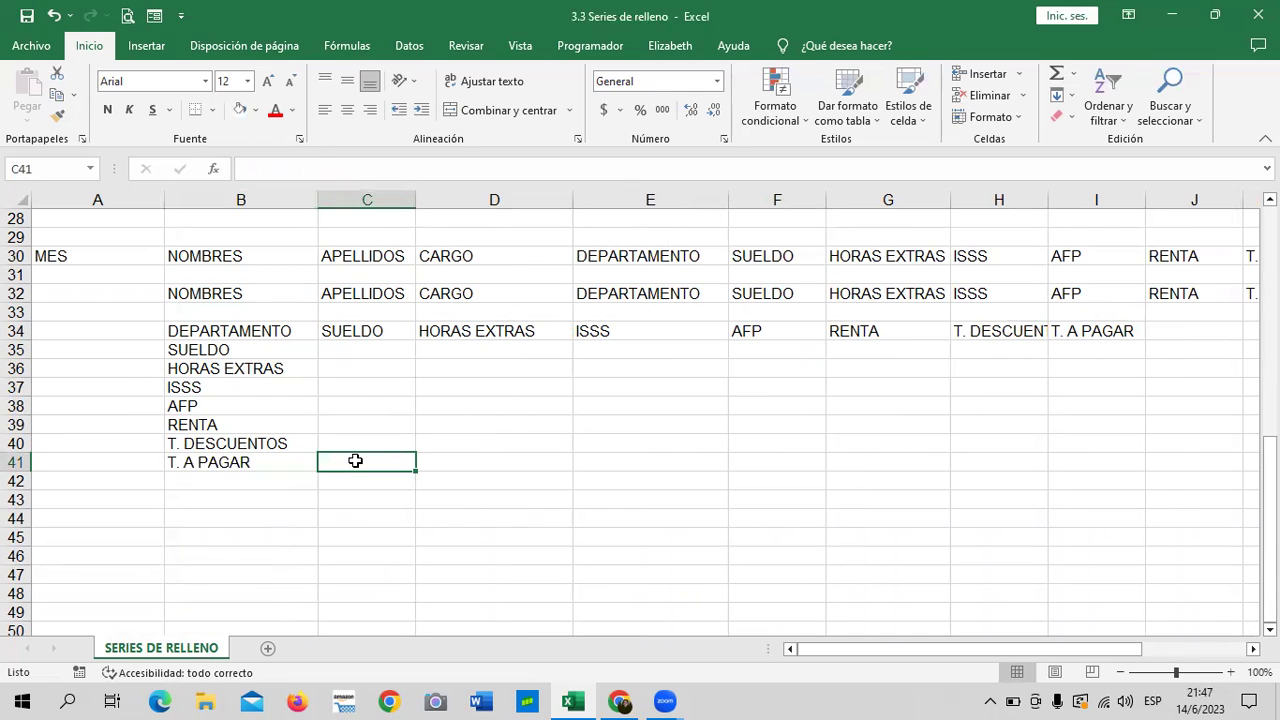
left_click(282, 463)
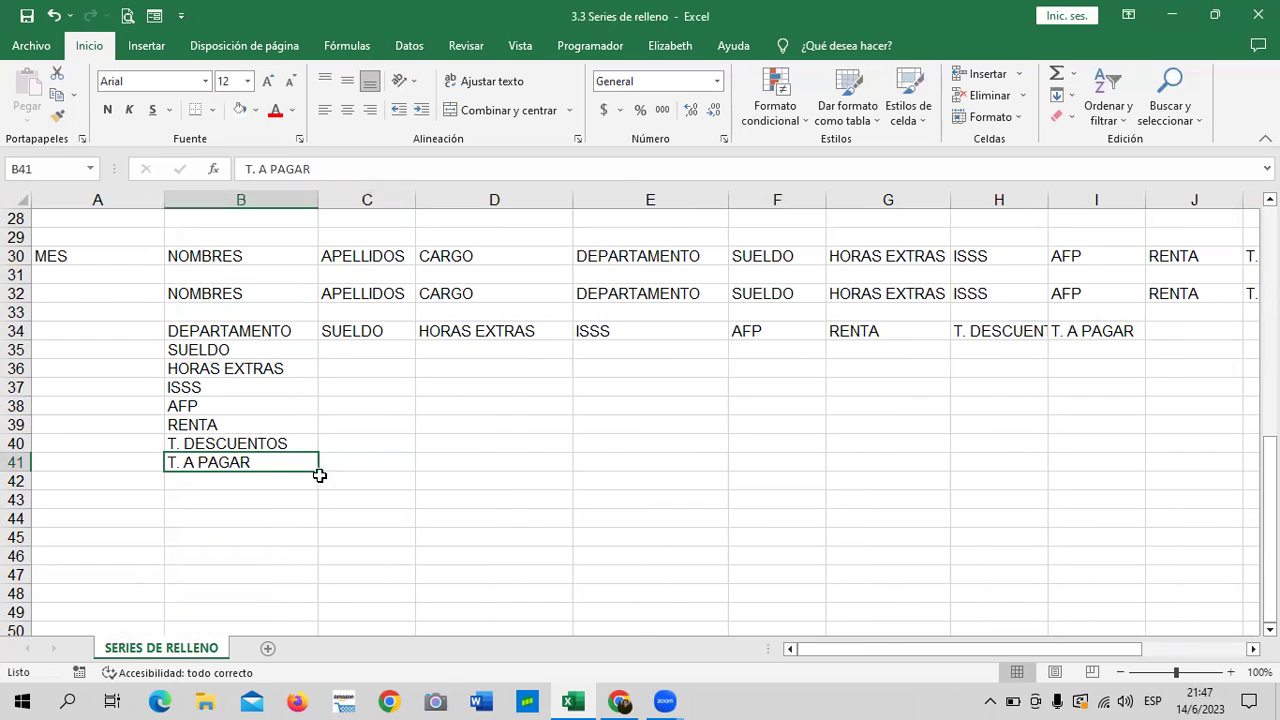
left_click_drag(319, 470, 326, 471)
Enter T. DESCUENTOS in C41, fill onward along row 41, then delete the MES in D41
left_click(340, 465)
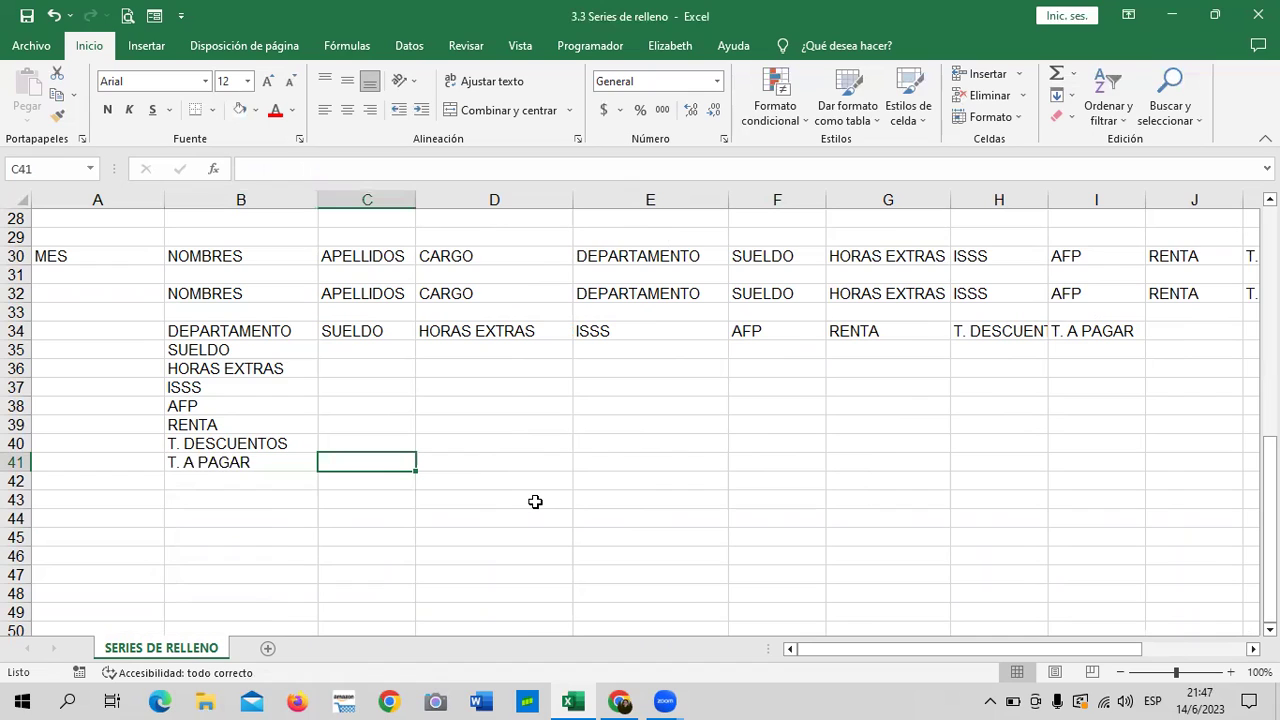
type("T. DESCUENTO")
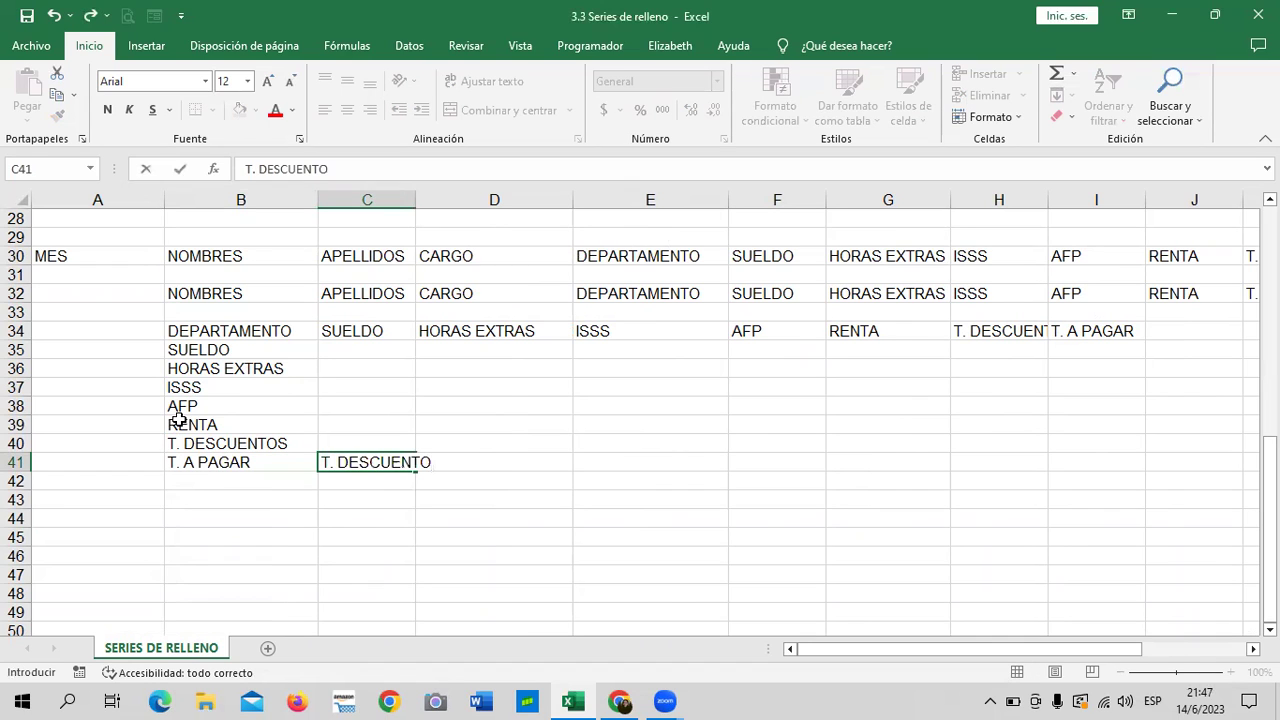
left_click(458, 497)
left_click_drag(250, 464, 532, 469)
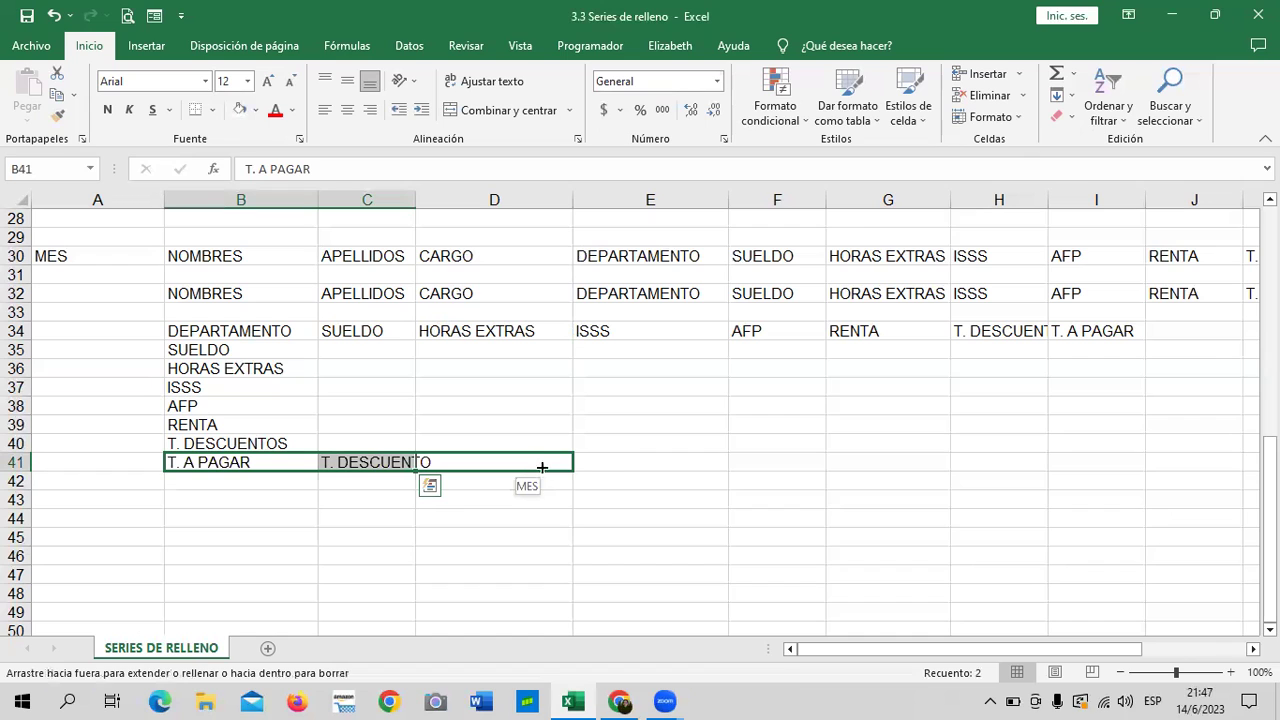
left_click_drag(609, 465, 677, 462)
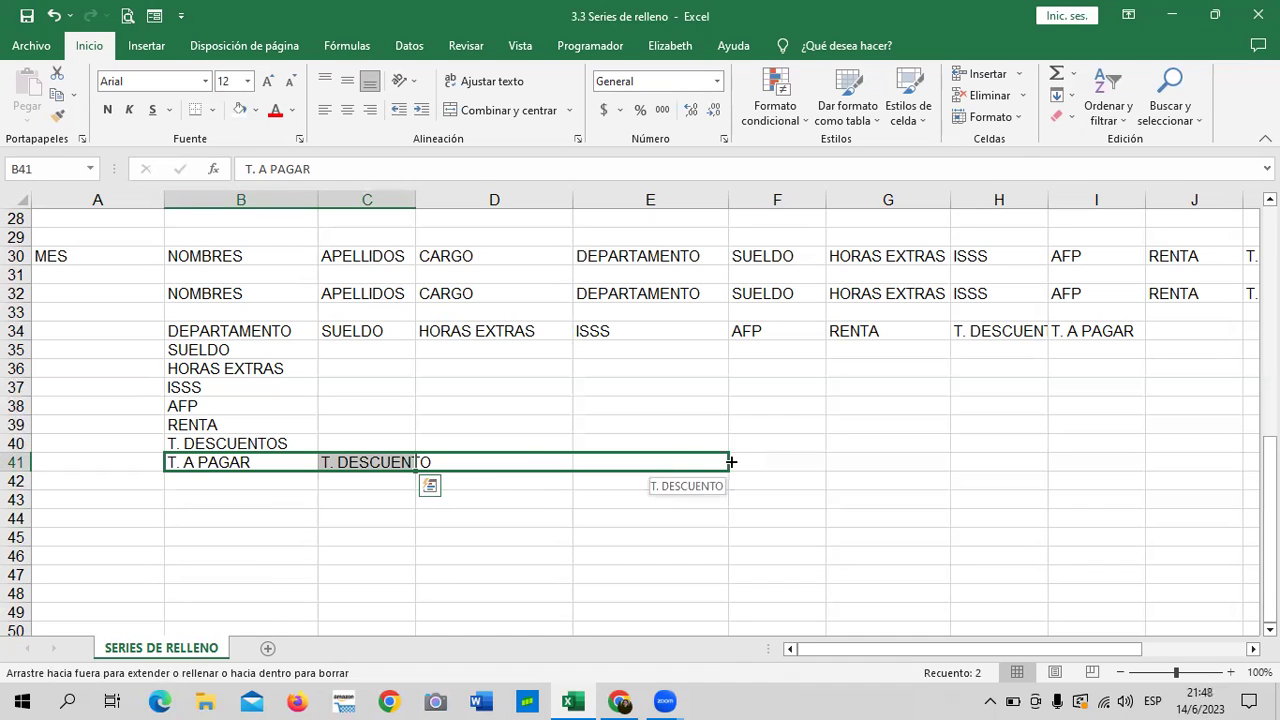
left_click_drag(594, 461, 557, 491)
left_click(528, 499)
left_click(447, 461)
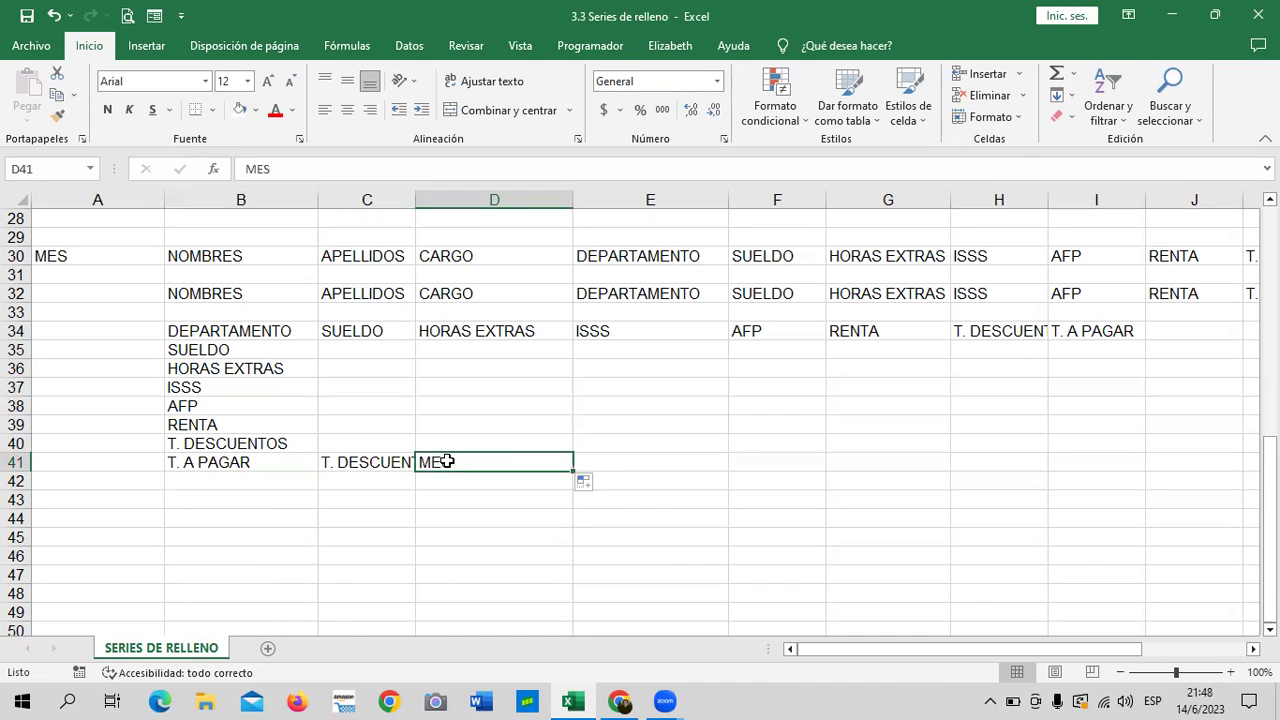
key("Delete")
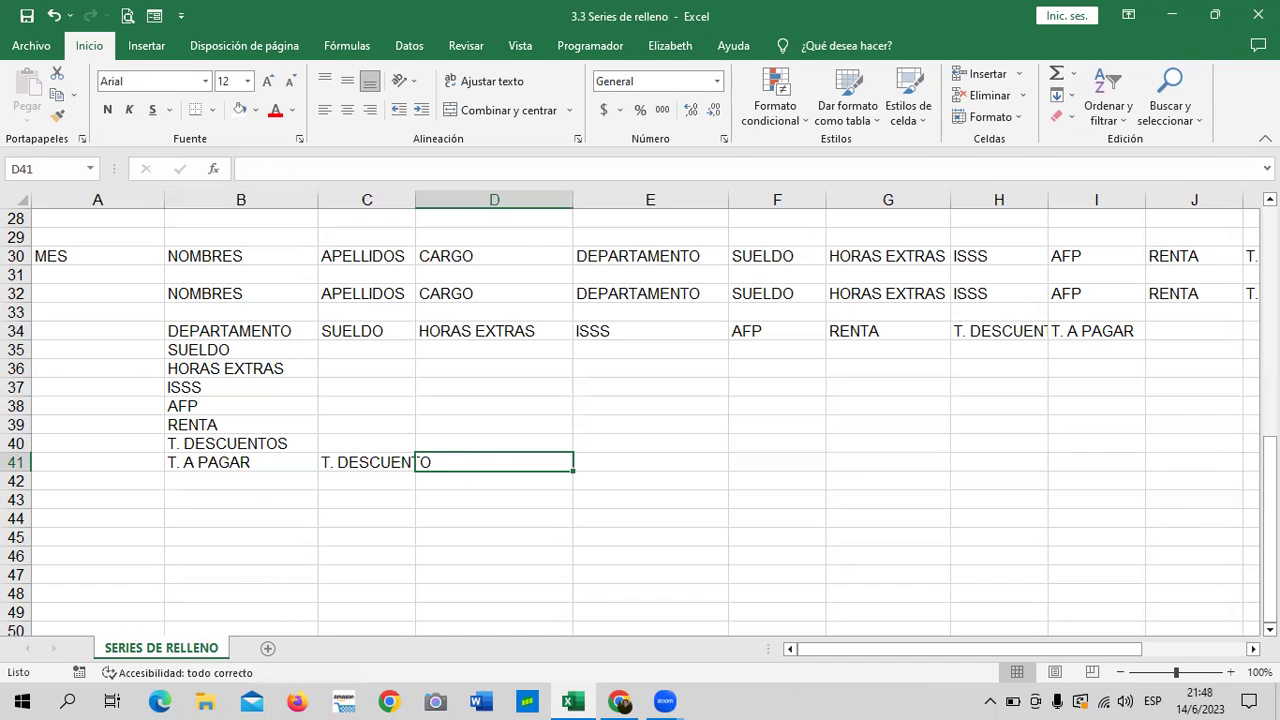
Enter RENTA in D41 by accepting the autocomplete for RE
left_click_drag(1125, 649, 1143, 647)
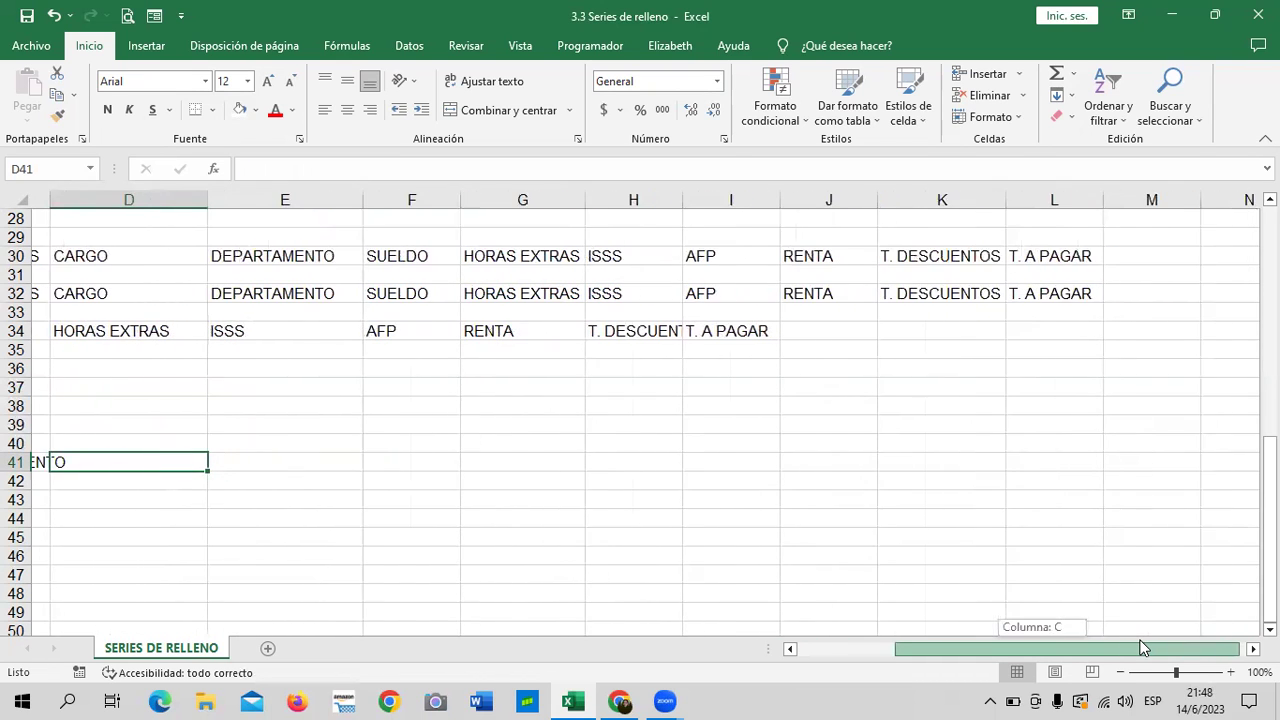
mouse_move(1143, 647)
left_mouse_down()
mouse_move(1010, 641)
mouse_move(1106, 634)
mouse_move(1044, 641)
left_mouse_up()
left_click(499, 462)
type("RENTA")
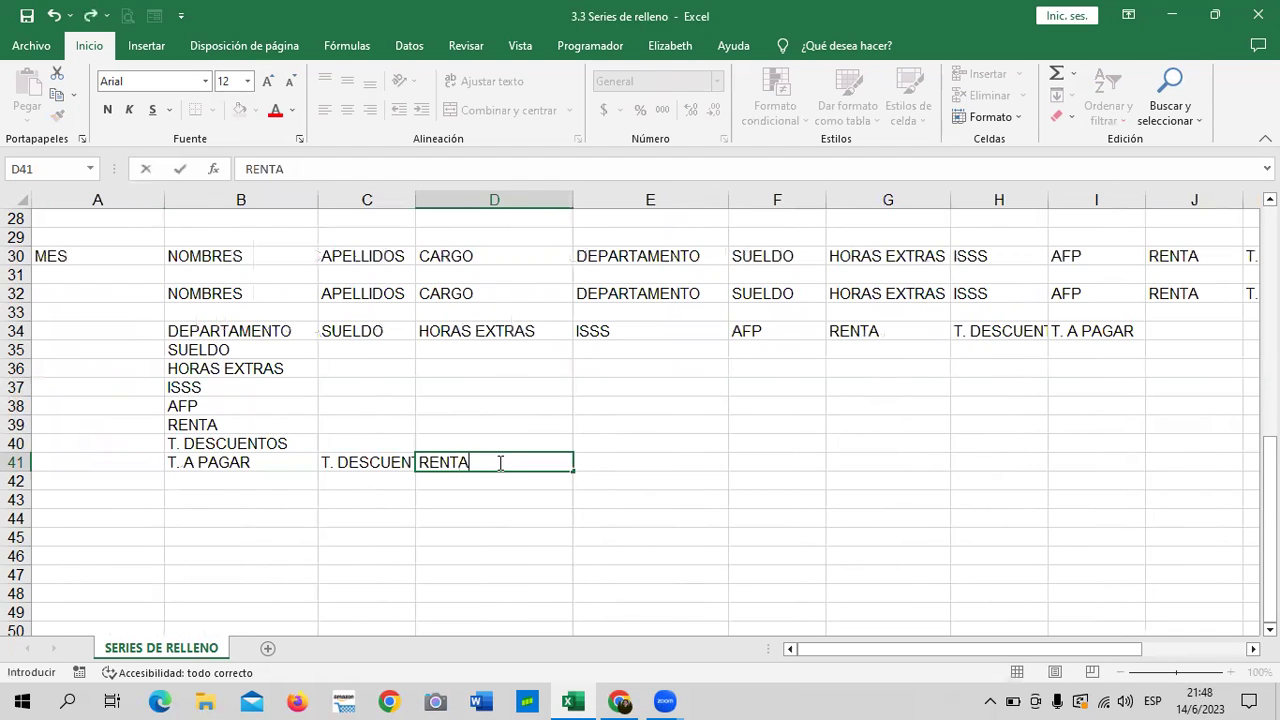
key("Return")
Continue the list into E41 and delete the MES that wrapped there
scroll(420, 437, "up", 1)
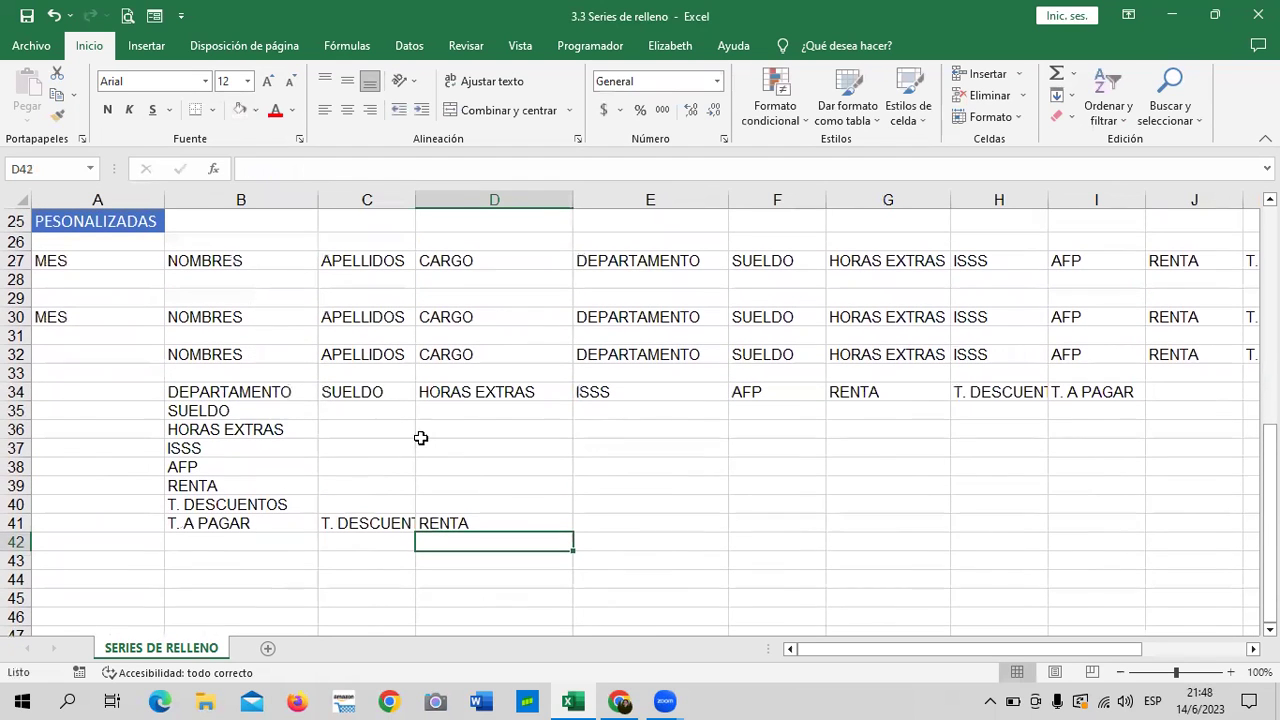
mouse_move(280, 528)
left_mouse_down()
mouse_move(680, 527)
mouse_move(686, 540)
left_mouse_up()
left_click(690, 562)
left_click(660, 528)
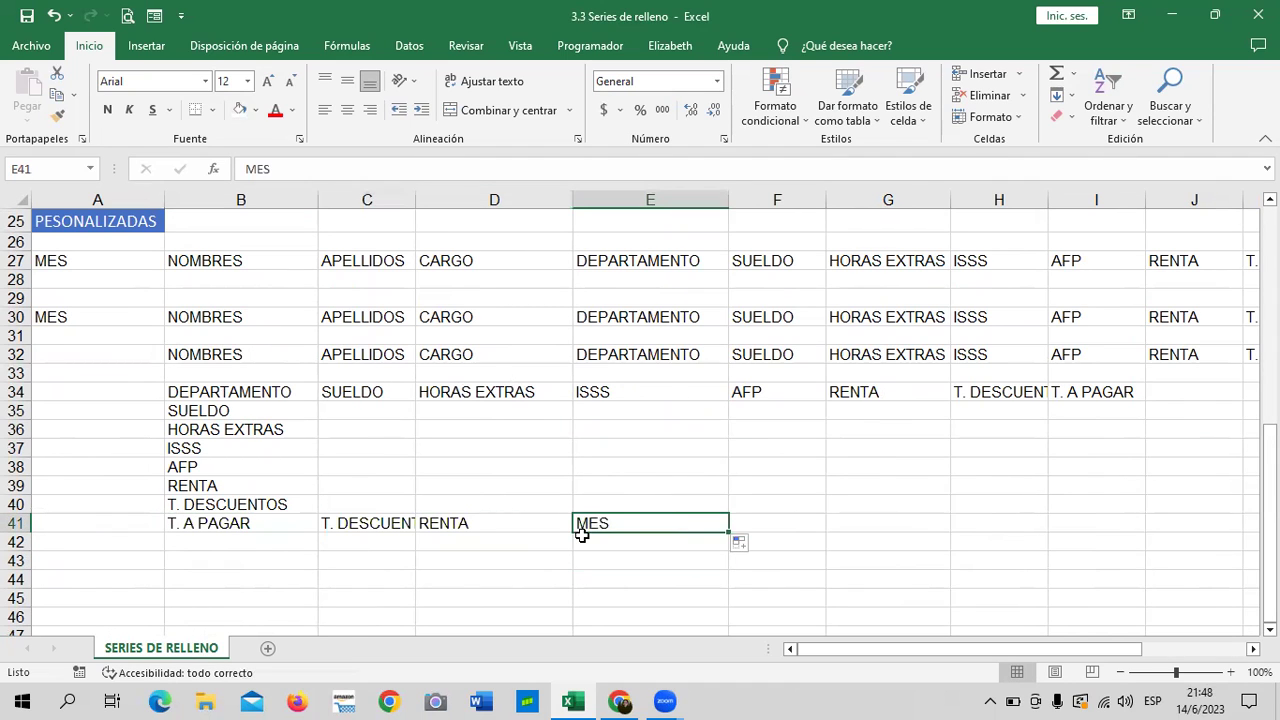
key("Delete")
Clear the test entries from C41 and D41, leaving only T. A PAGAR
left_click(406, 564)
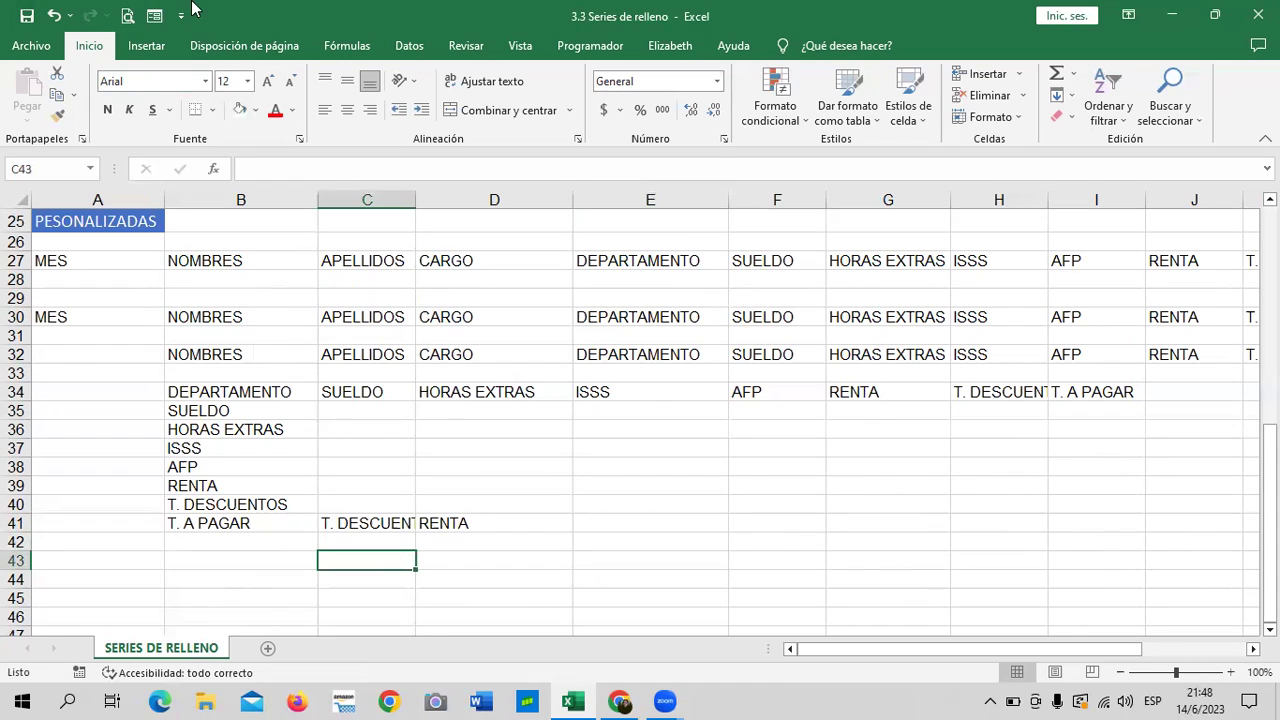
mouse_move(243, 521)
left_mouse_down()
mouse_move(357, 534)
mouse_move(445, 524)
left_mouse_up()
left_click(528, 562)
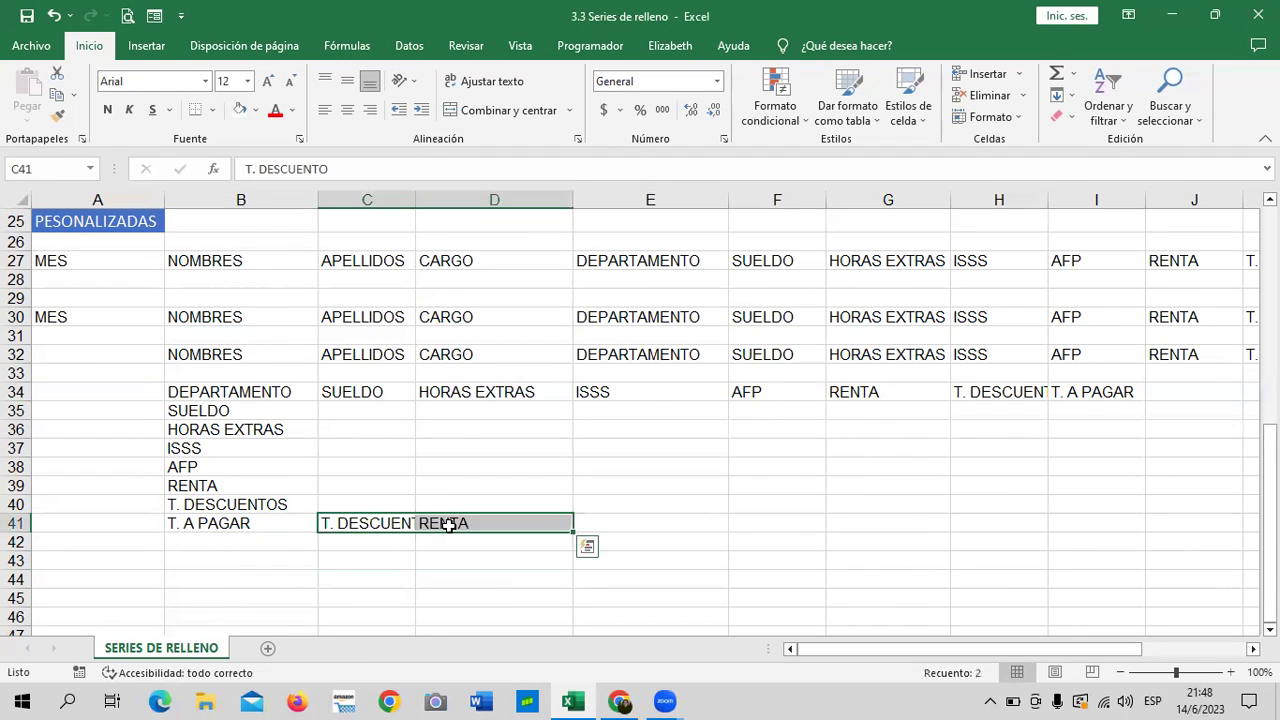
key("Delete")
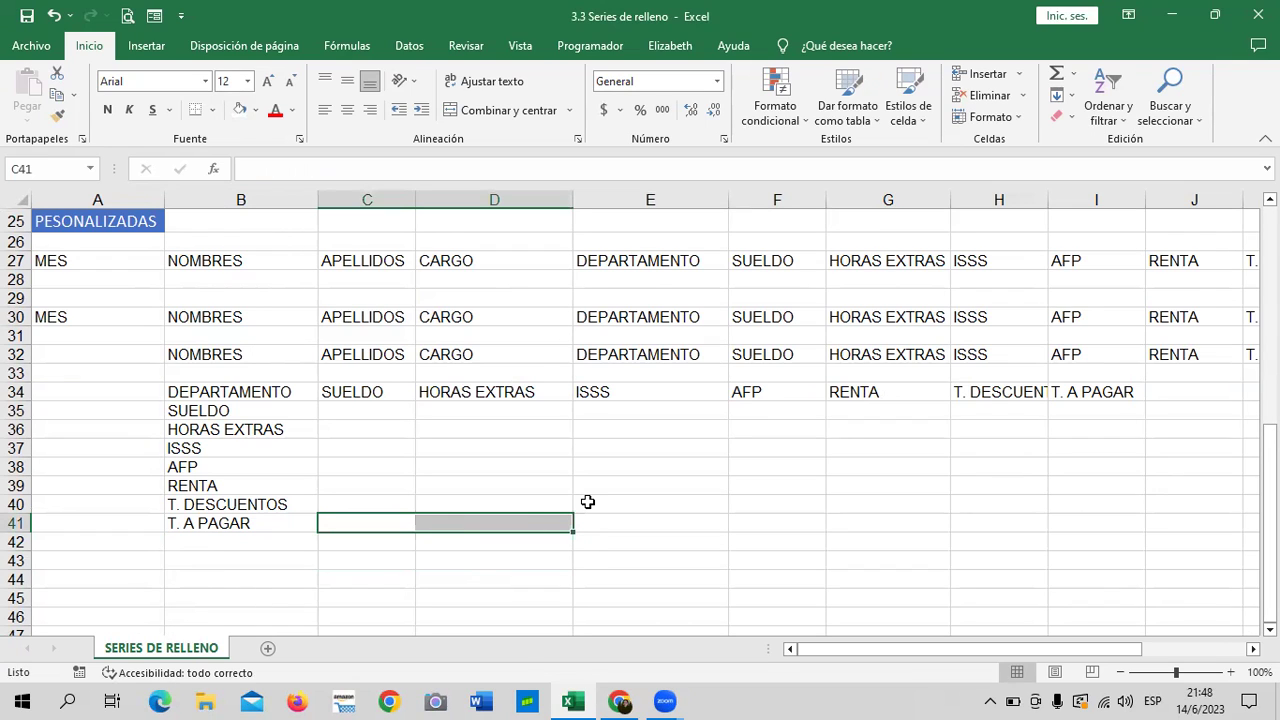
Autofill the list from RENTA in B39 across row 39 to D39
left_click(264, 507)
left_click(236, 484)
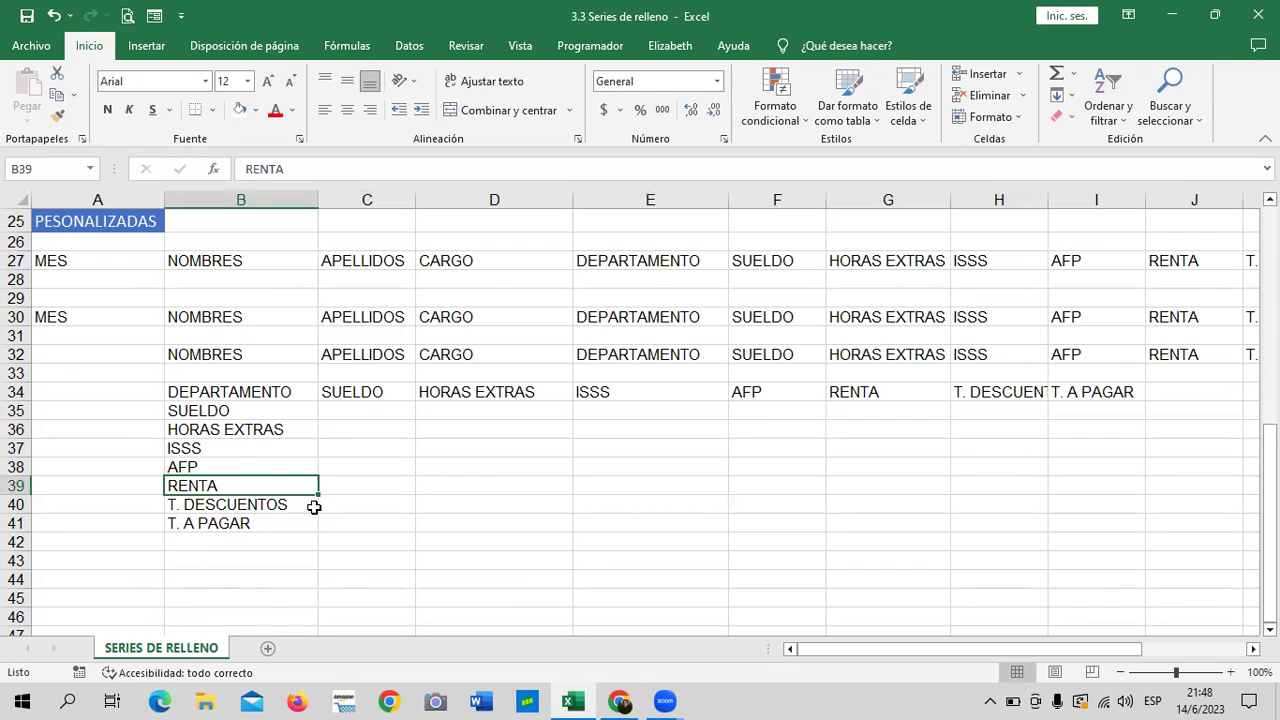
left_click_drag(320, 493, 553, 497)
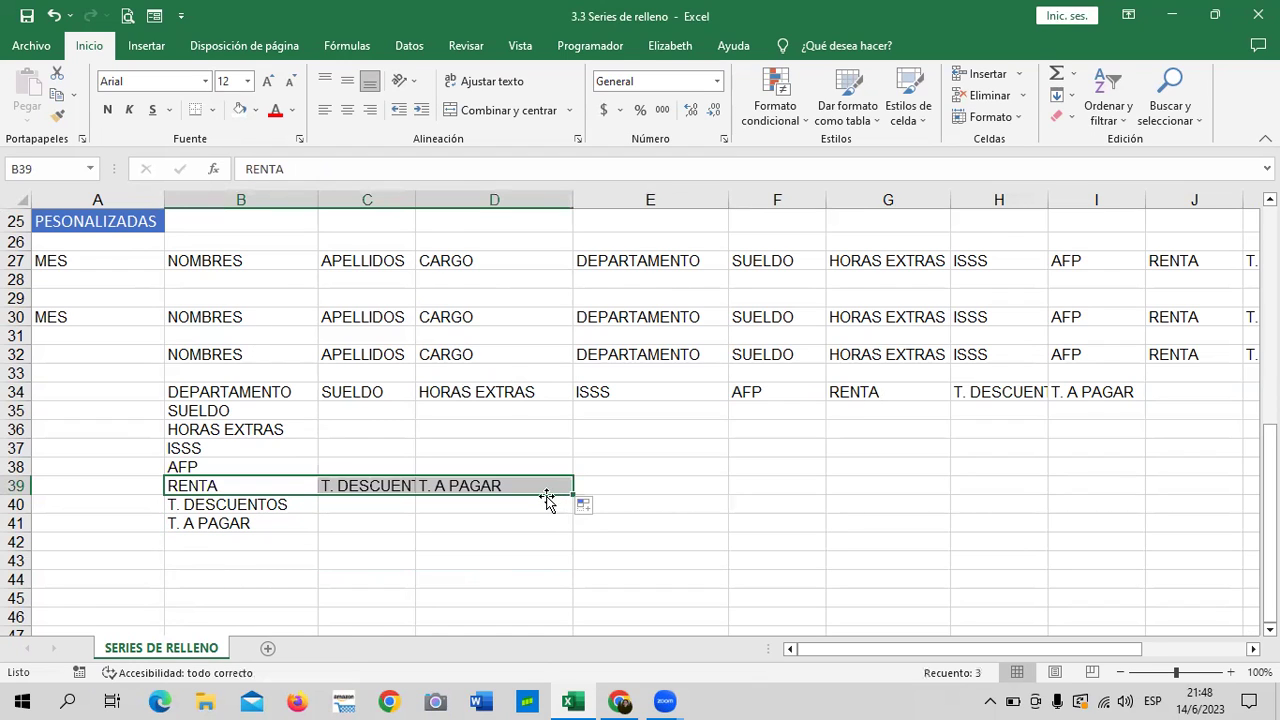
Extend the list down from T. A PAGAR, then delete the wrapped MES and NOMBRES in B42:B43
mouse_move(993, 651)
left_mouse_down()
mouse_move(1035, 645)
mouse_move(985, 645)
left_mouse_up()
left_click(233, 525)
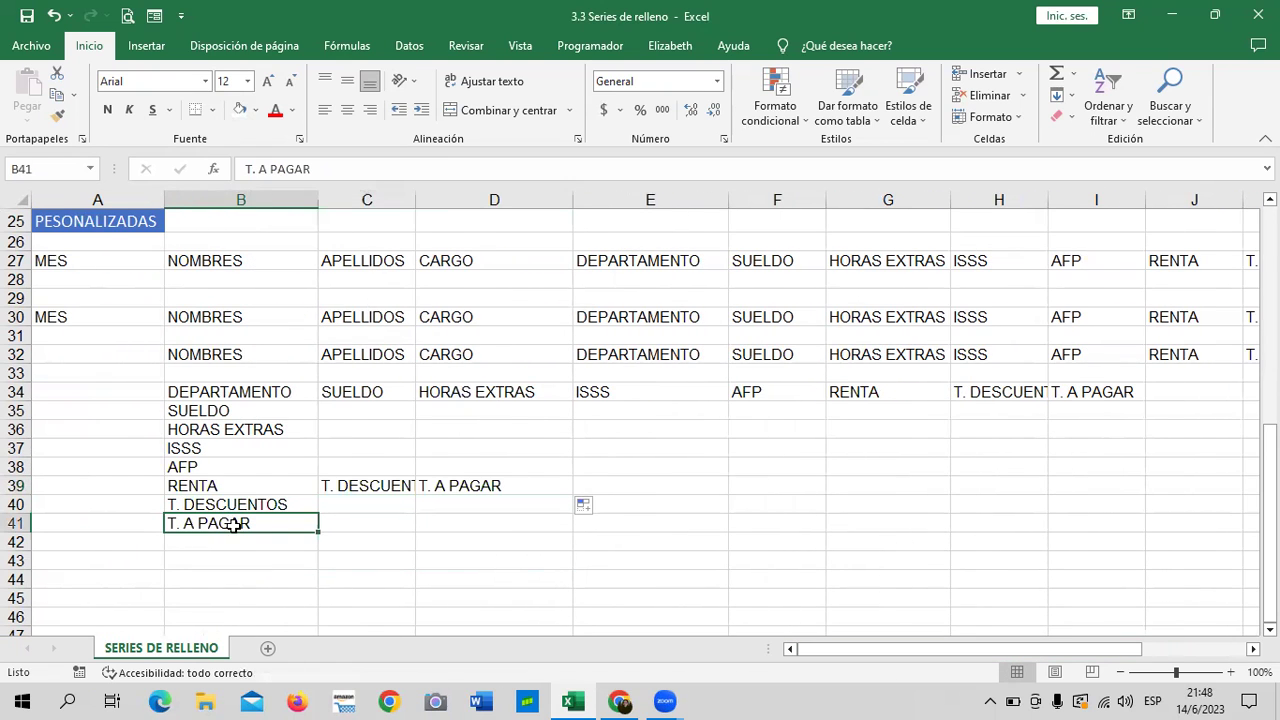
mouse_move(316, 529)
left_mouse_down()
mouse_move(318, 567)
mouse_move(289, 560)
left_mouse_up()
left_click(403, 543)
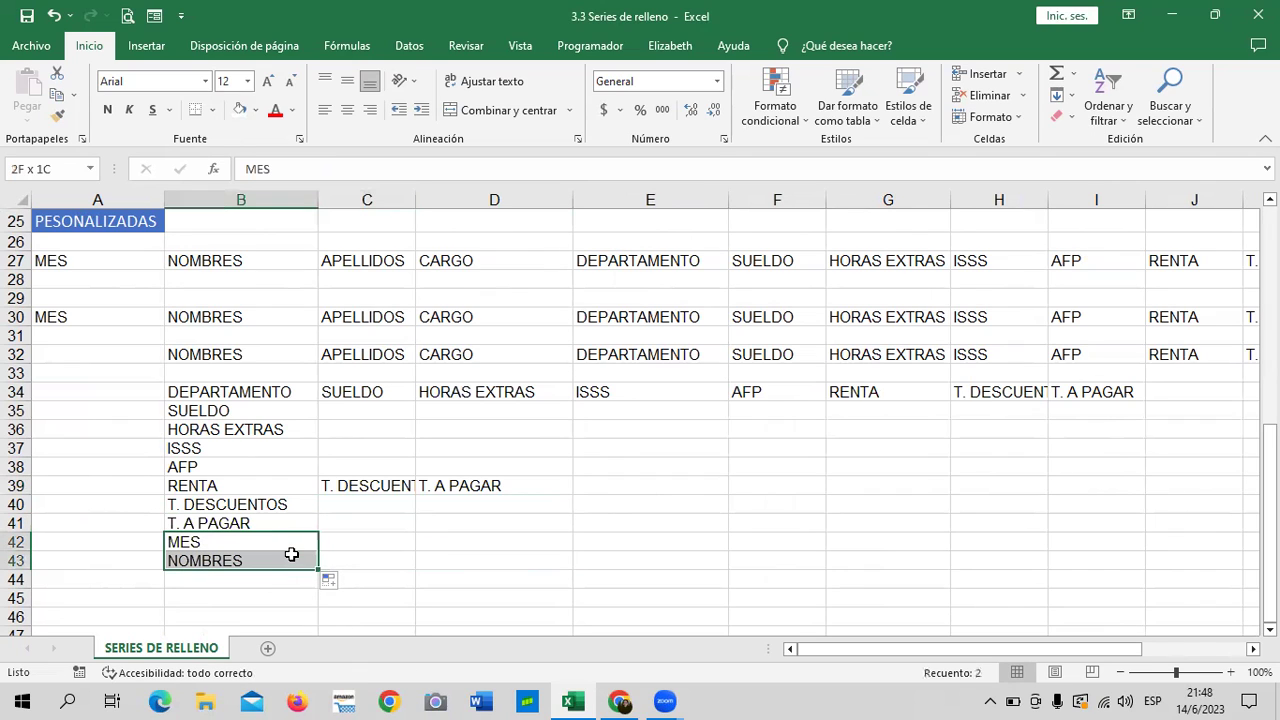
key("Delete")
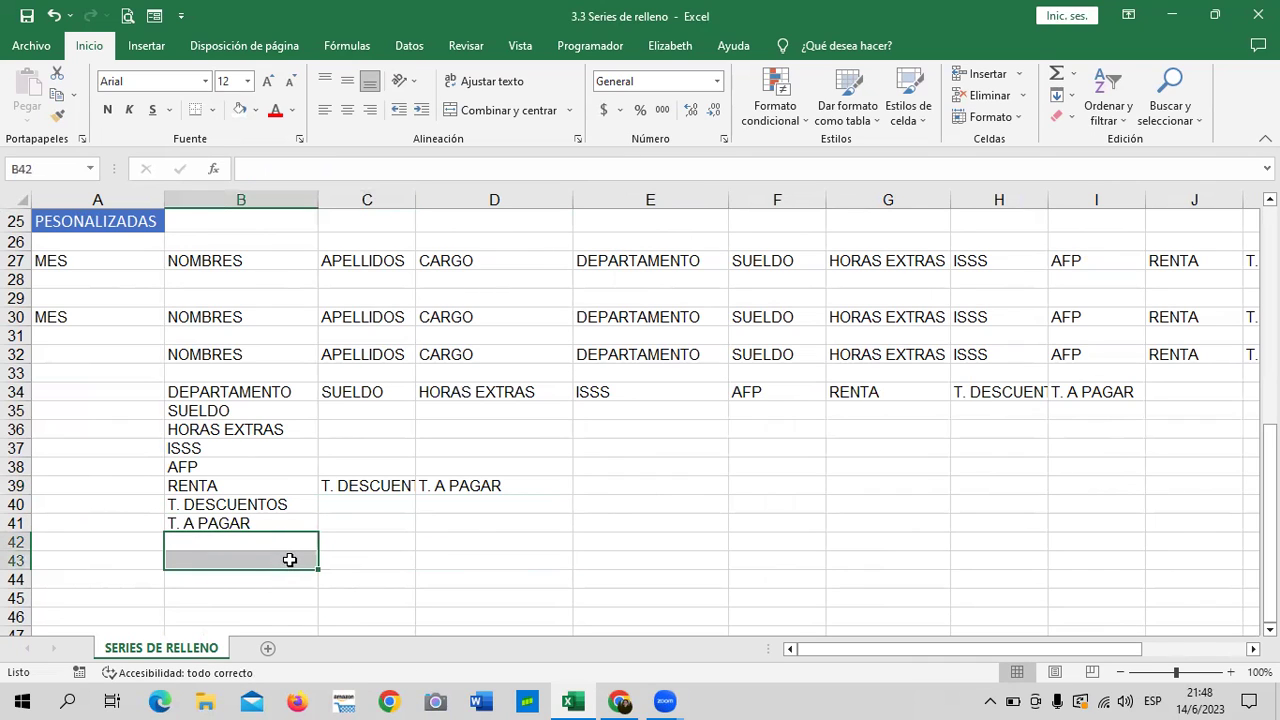
left_click(548, 504)
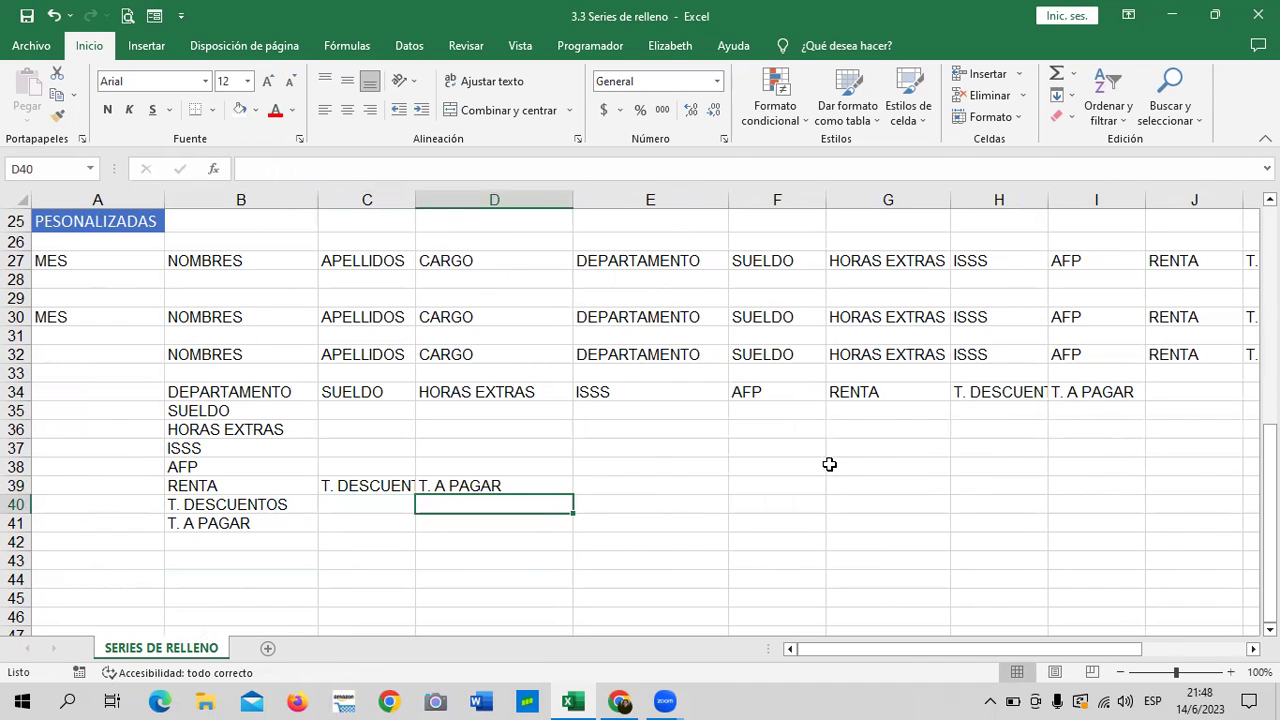
Autofill from HORAS EXTRAS across row 36 and delete the wrapped MES and NOMBRES in H36:I36
left_click_drag(890, 649, 862, 650)
left_click(250, 428)
mouse_move(318, 437)
left_mouse_down()
mouse_move(714, 449)
mouse_move(1149, 425)
left_mouse_up()
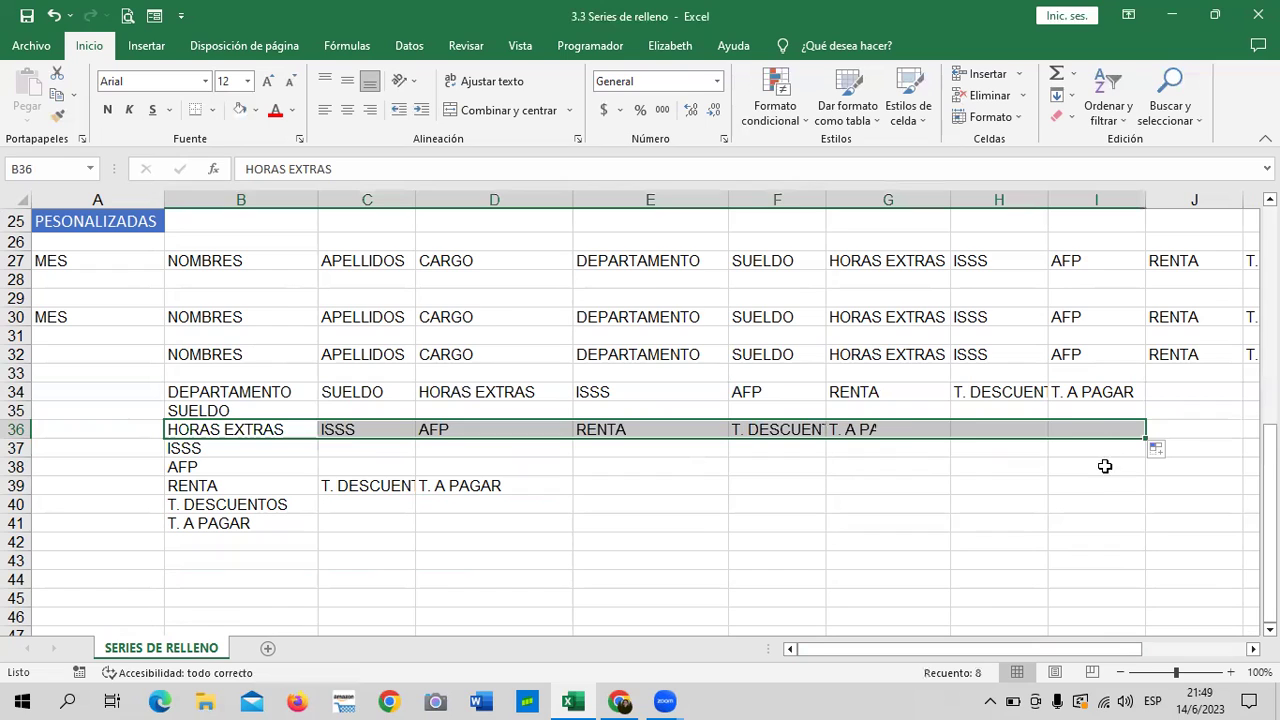
left_click(1070, 500)
left_click(981, 423)
left_click_drag(981, 423, 1066, 425)
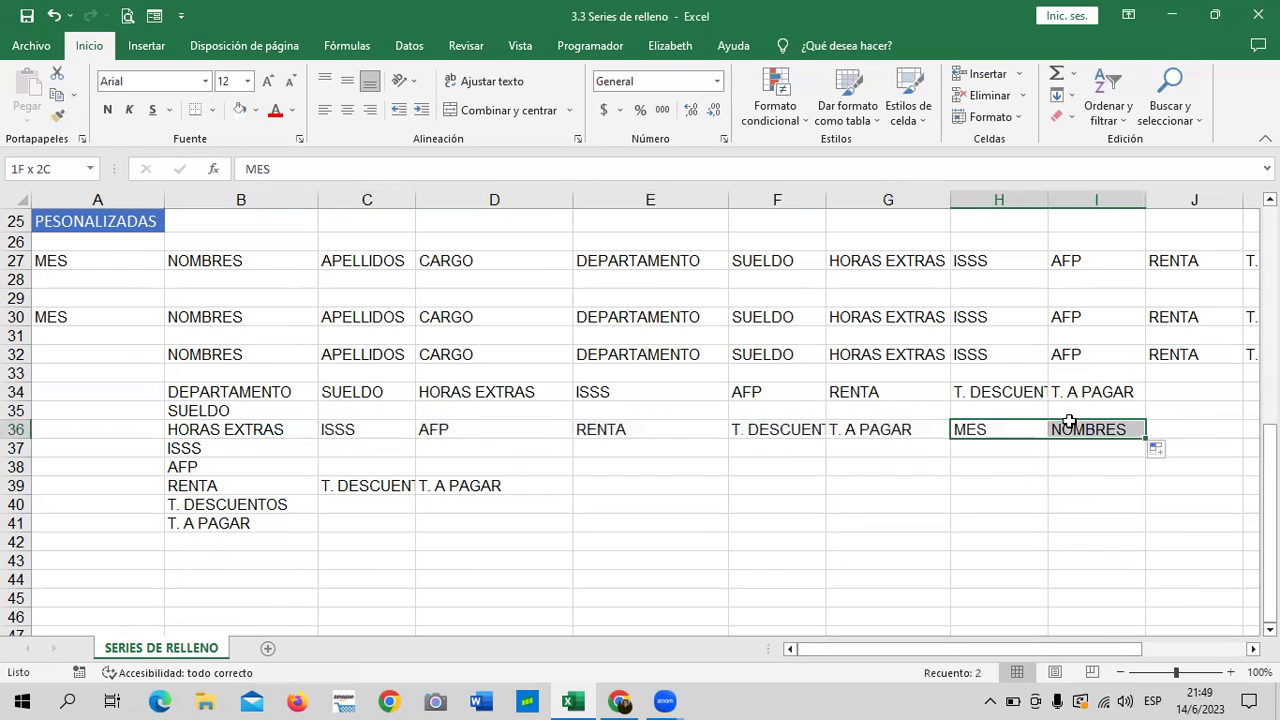
key("Delete")
left_click(616, 538)
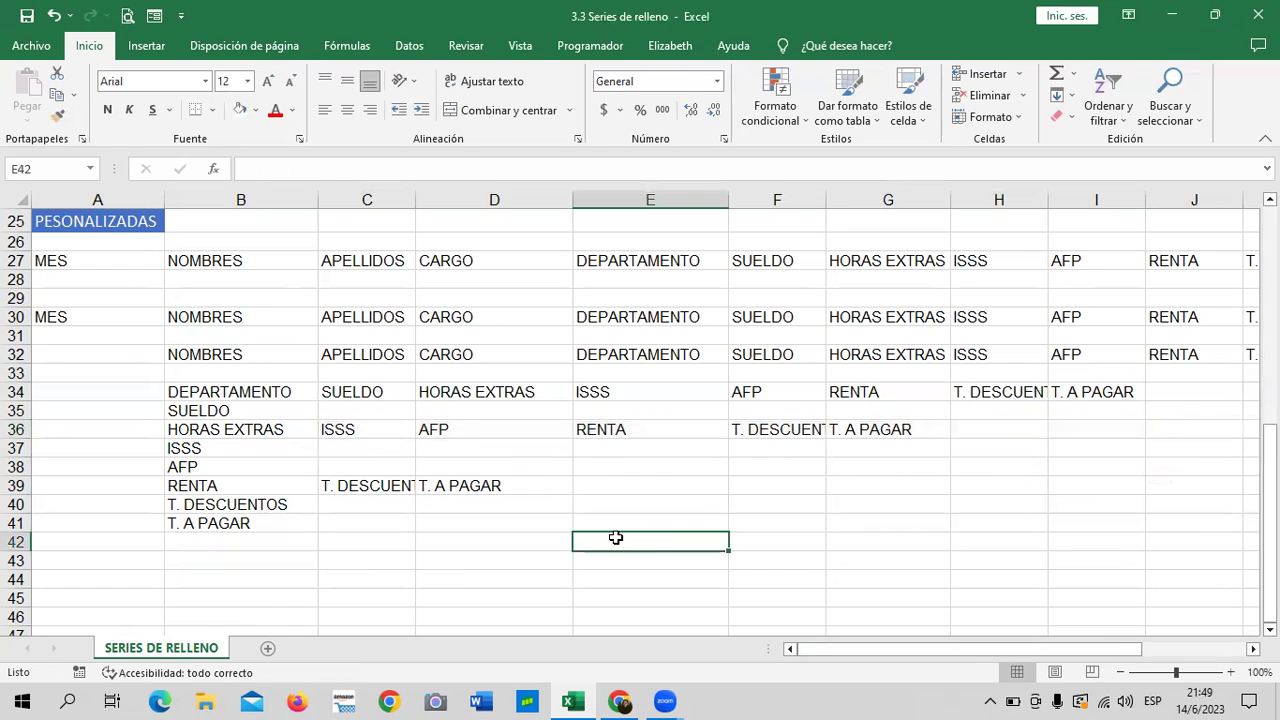
Scroll around the sheet to review the filled lists
scroll(612, 534, "up", 3)
scroll(608, 530, "down", 3)
scroll(606, 528, "down", 2)
scroll(604, 526, "down", 2)
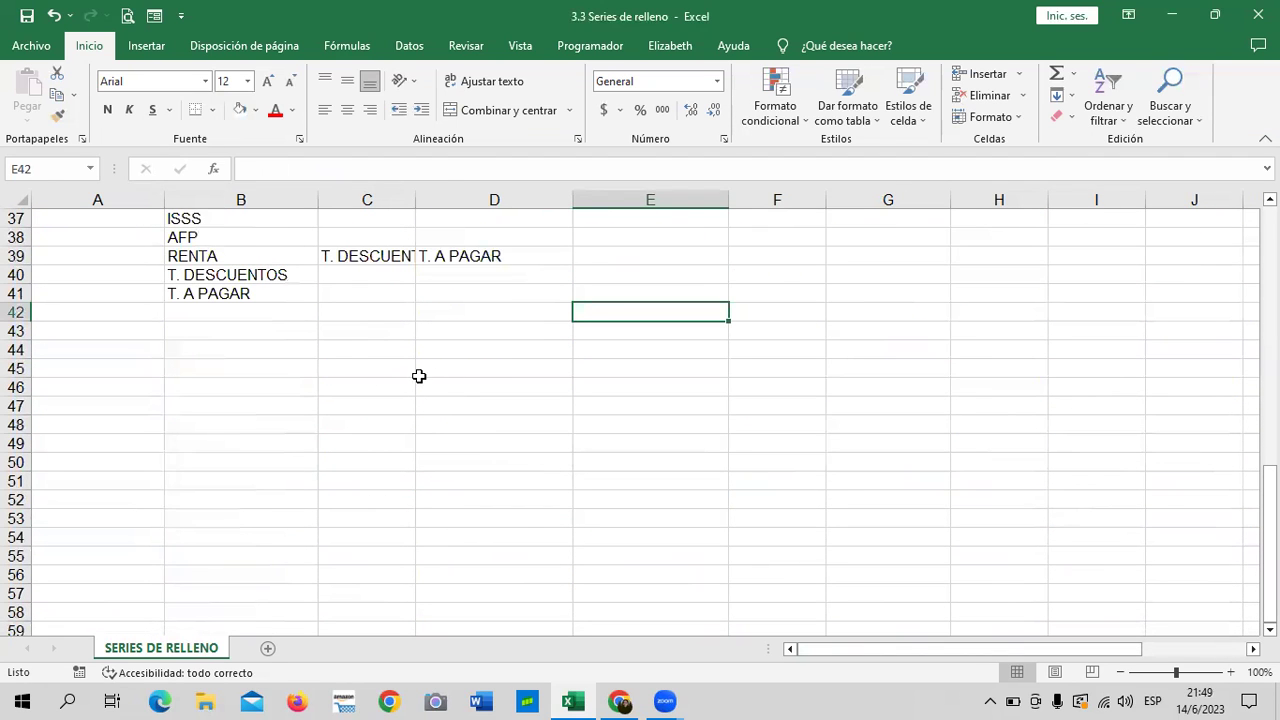
left_click(330, 364)
scroll(600, 458, "up", 2)
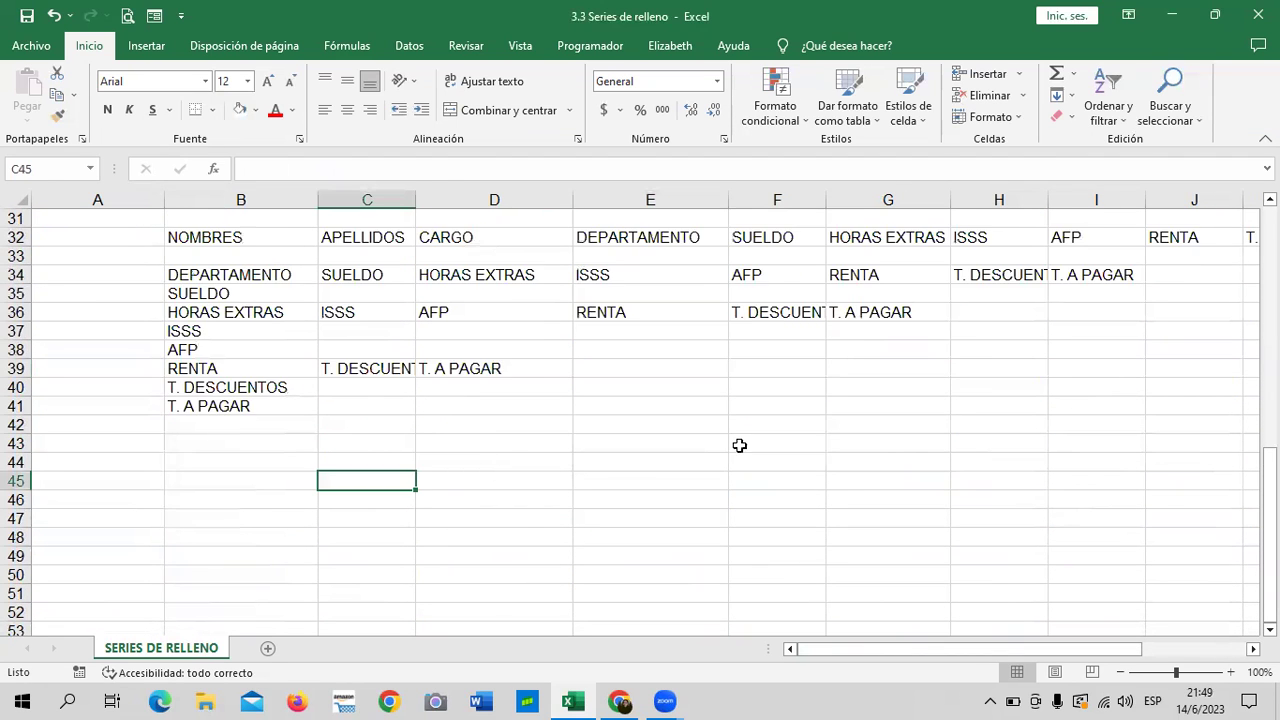
left_click(738, 446)
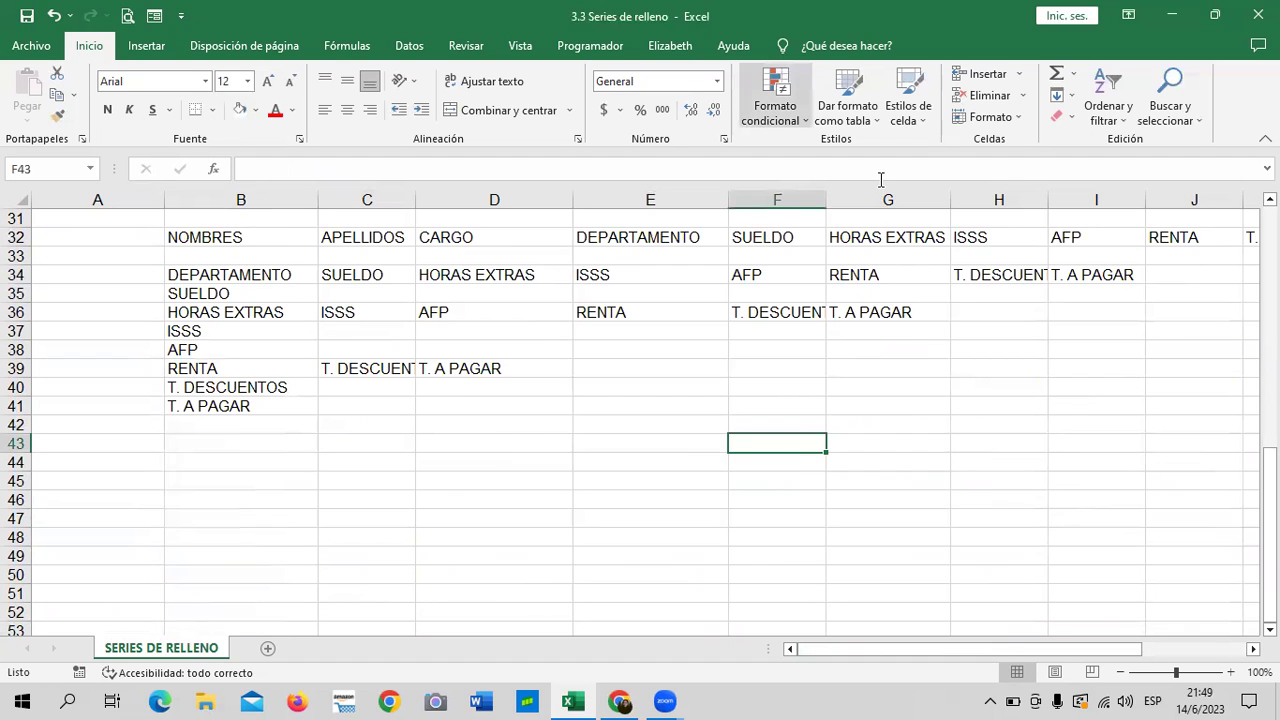
Open the custom lists editor from Excel's Advanced options
left_click(42, 50)
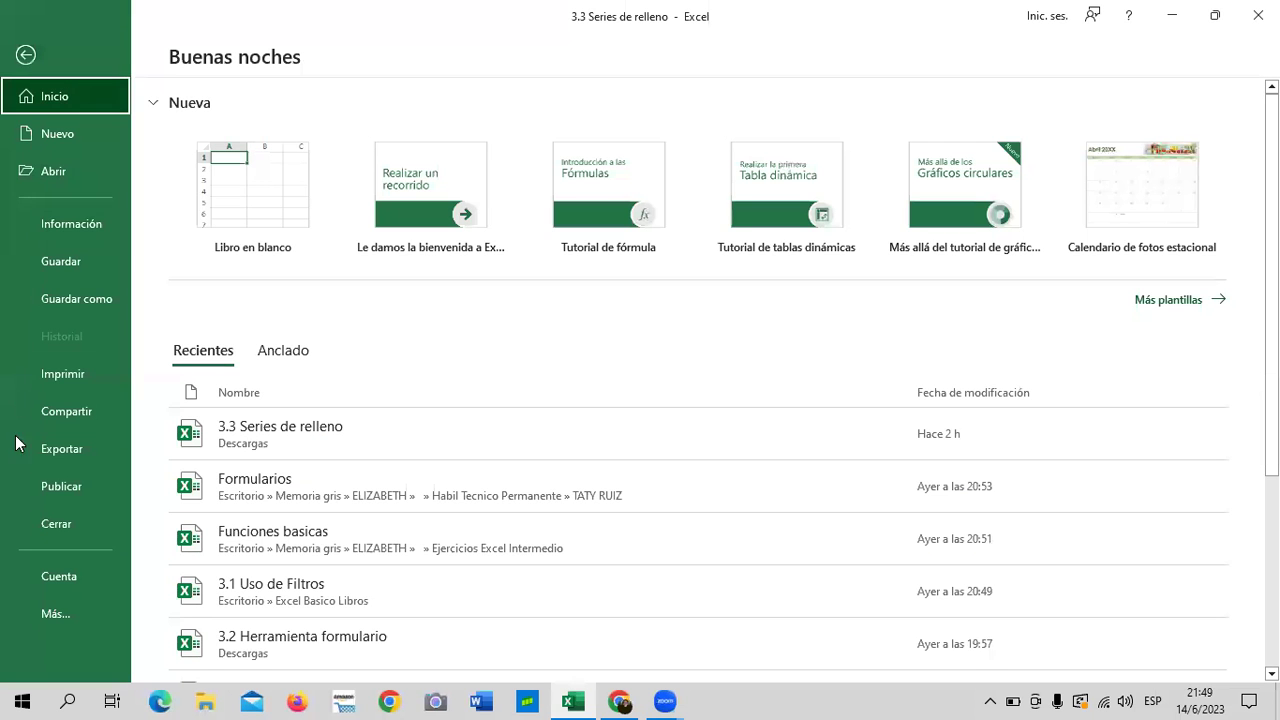
left_click(94, 613)
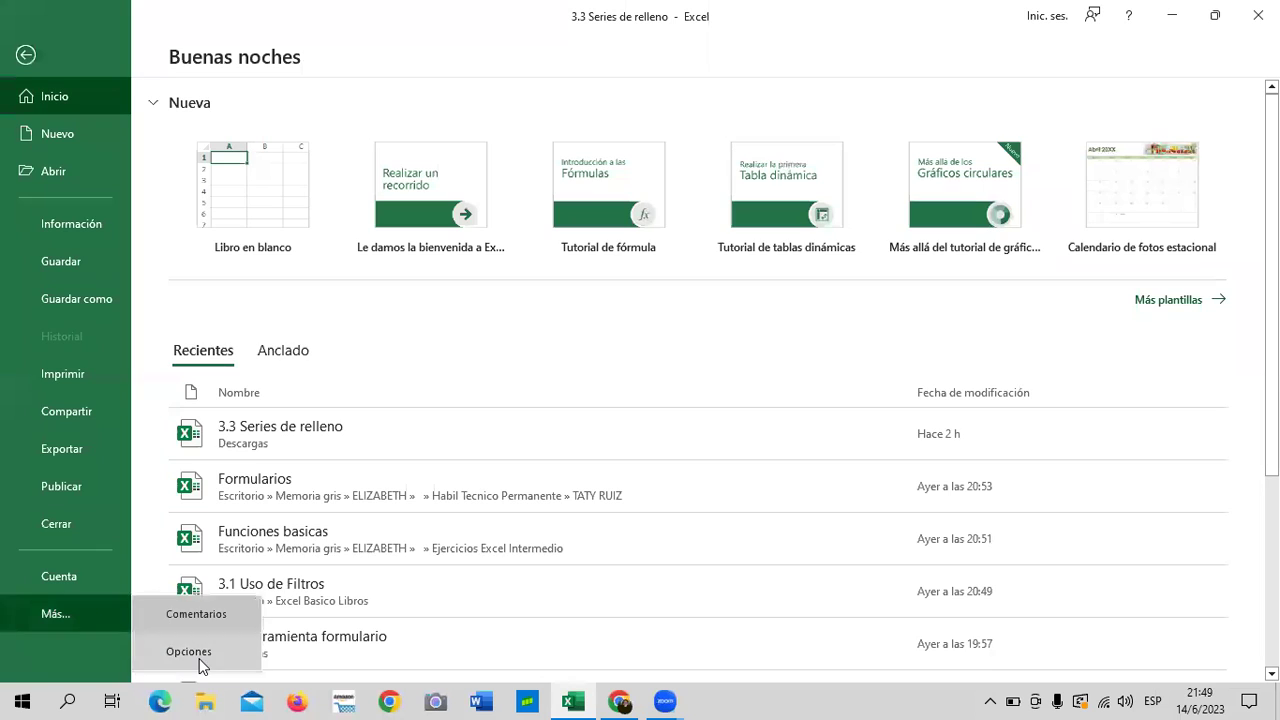
left_click(199, 655)
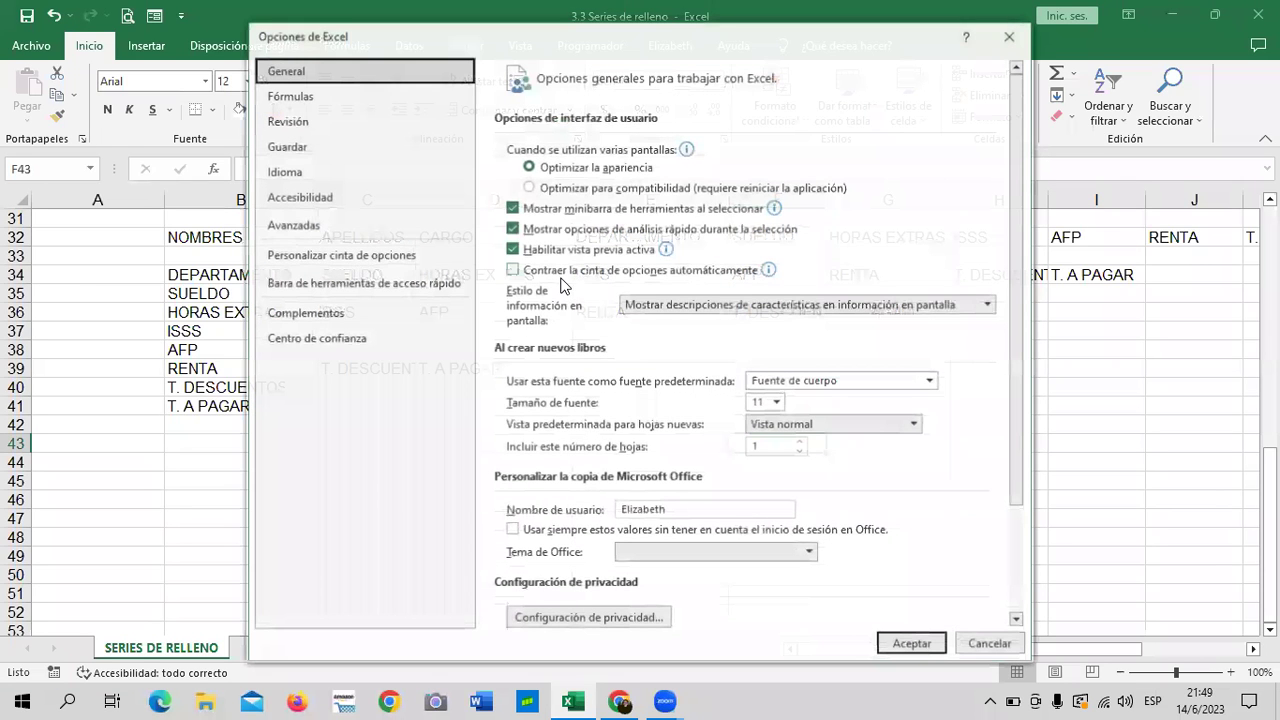
left_click(340, 226)
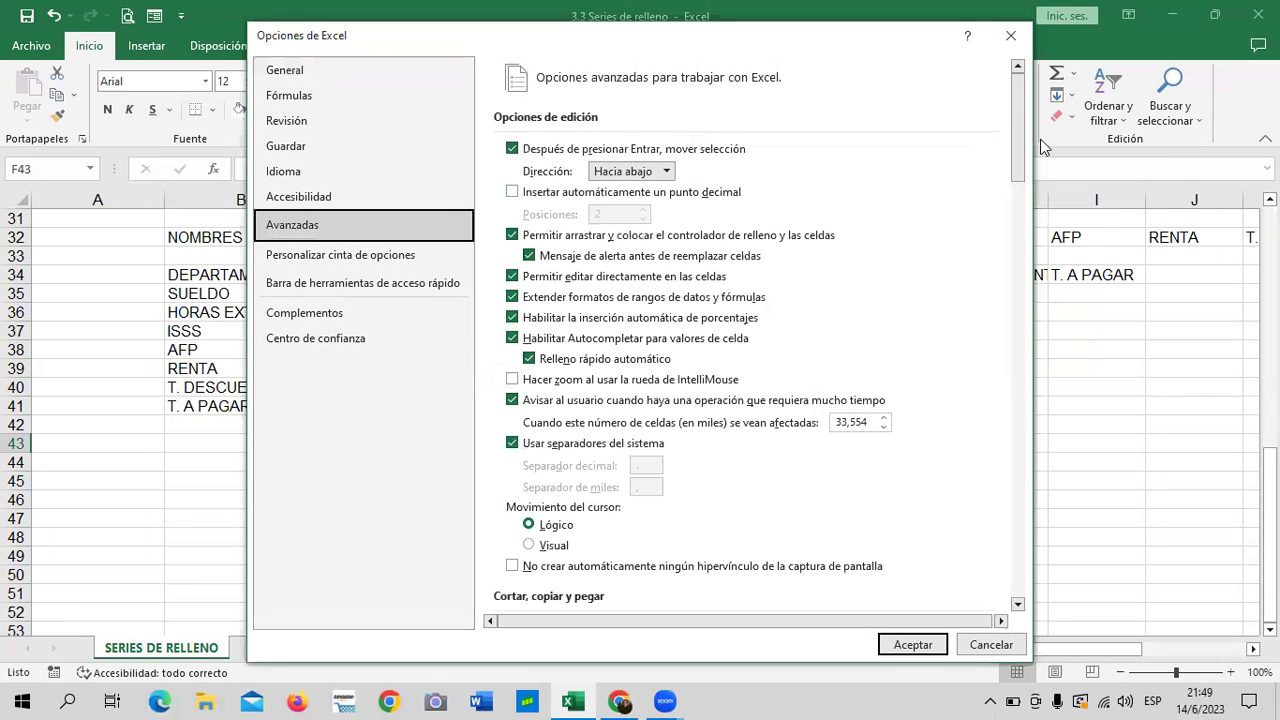
left_click_drag(1018, 150, 1018, 575)
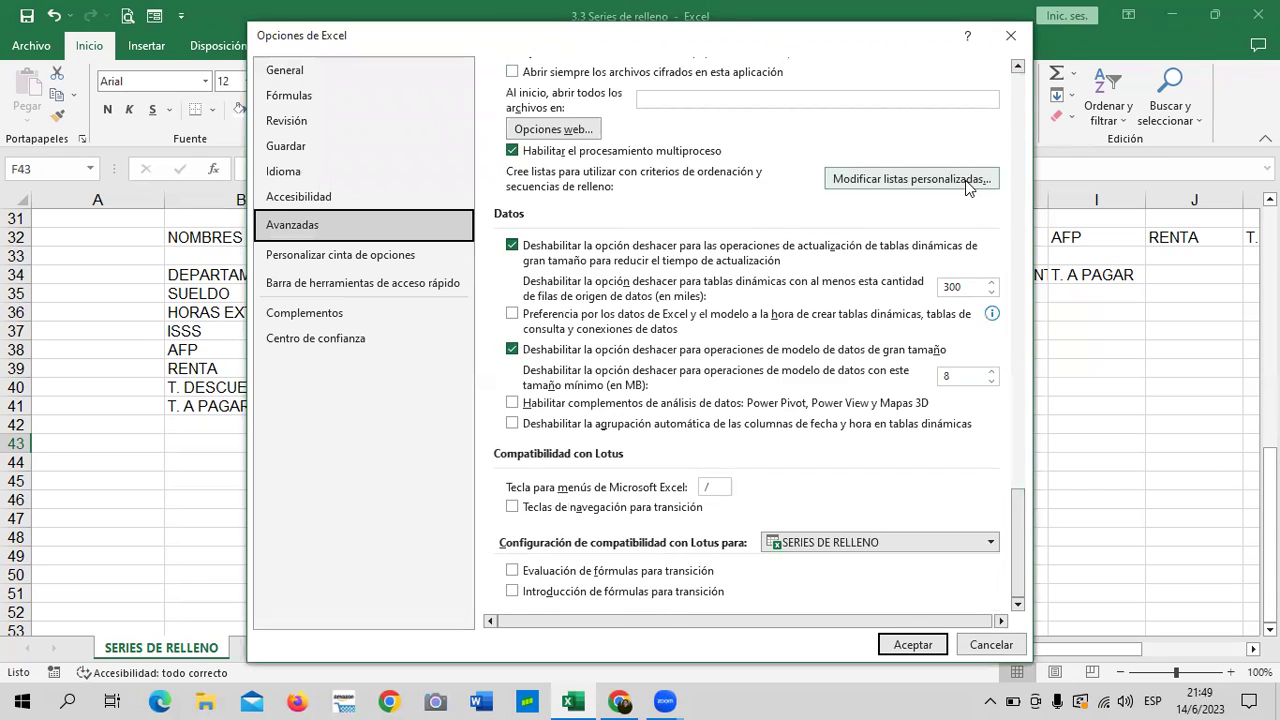
left_click(968, 185)
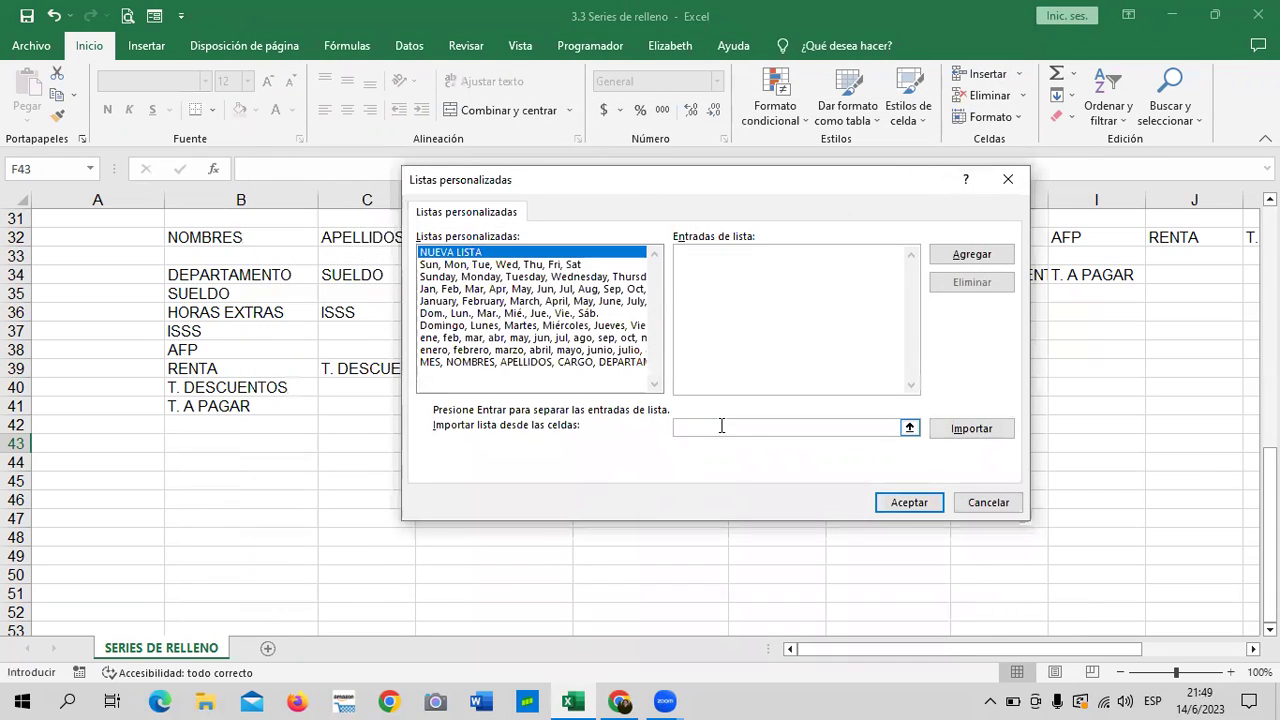
Type NORTE, SUR, ESTE, OESTE in the import field and try importing it, dismissing the error
left_click(721, 426)
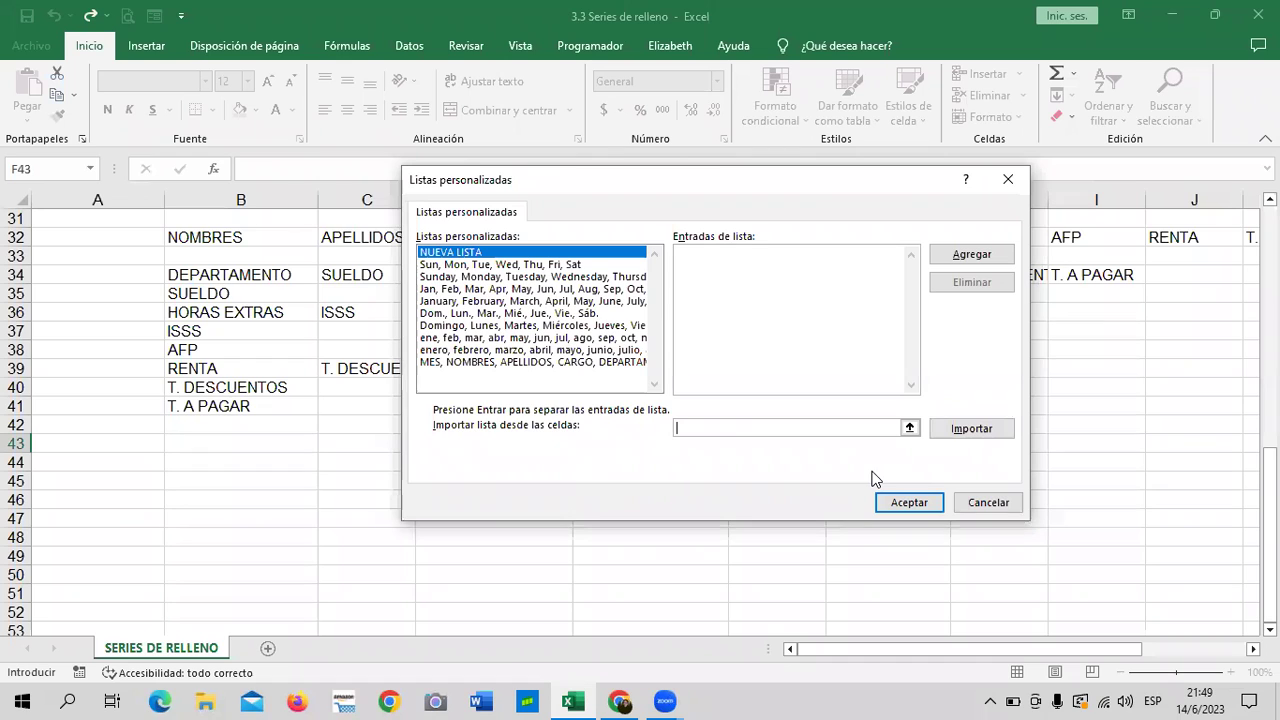
type("NORTE, SUE")
key("BackSpace")
type("R, ESTE, OESTE")
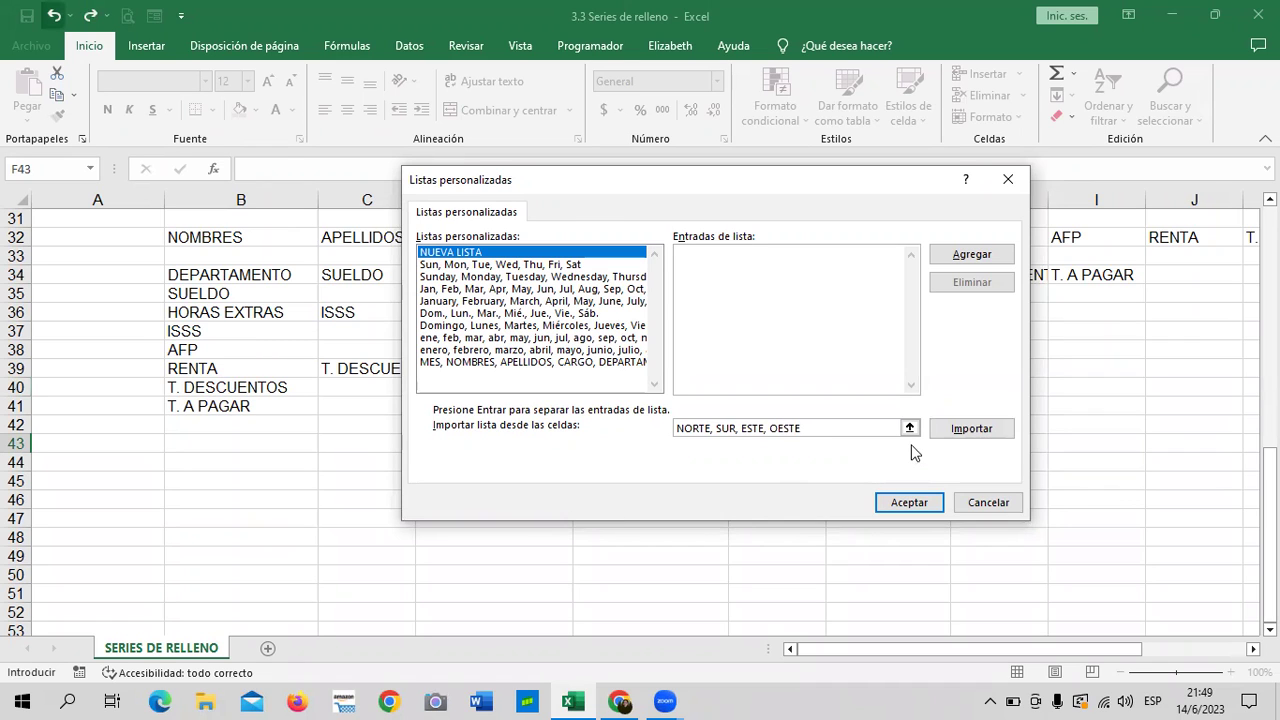
left_click(966, 428)
left_click(655, 403)
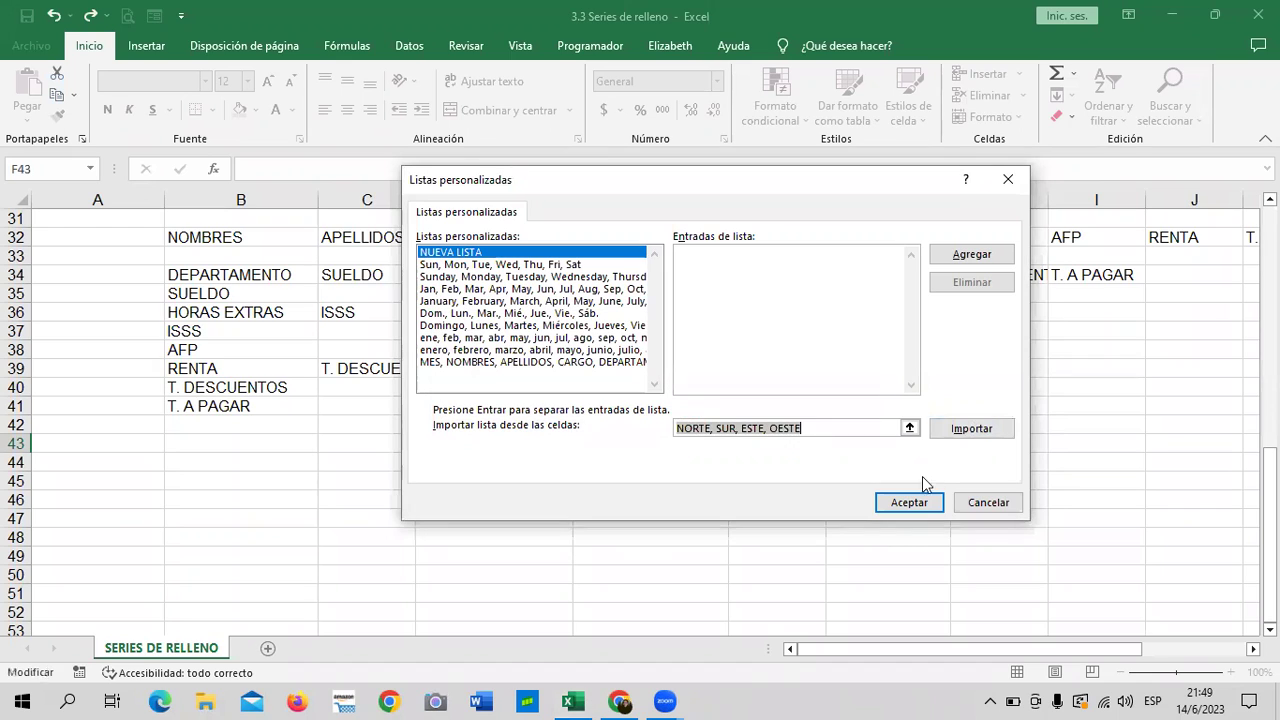
left_click(968, 254)
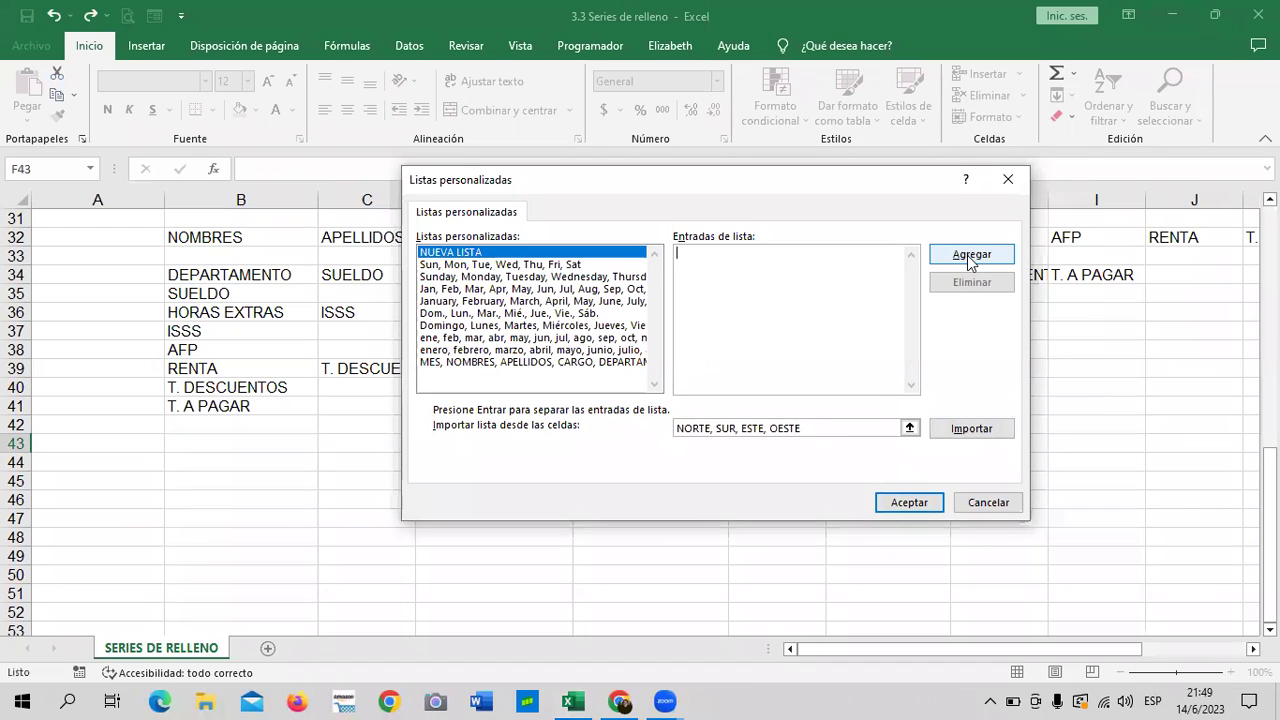
Replace the commas with semicolons to read NORTE; SUR; ESTE; OESTE
left_click(712, 428)
type(";")
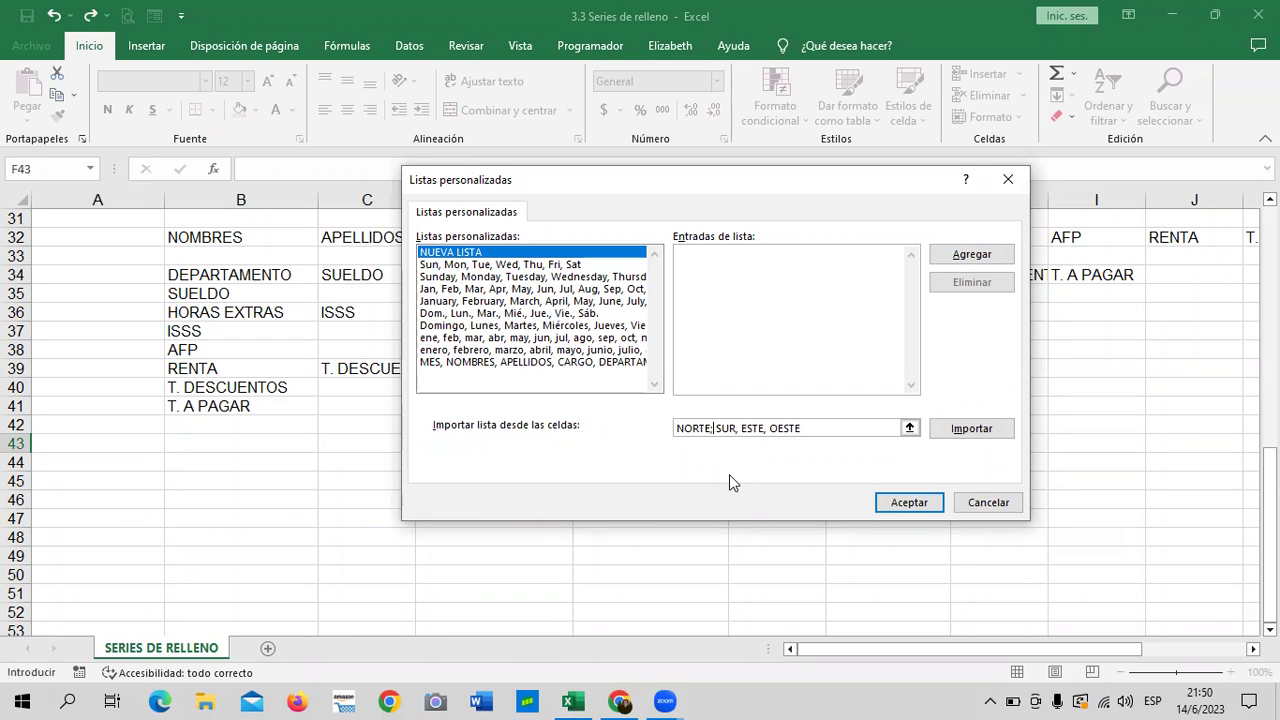
left_click(743, 428)
key("BackSpace")
key("BackSpace")
type(";")
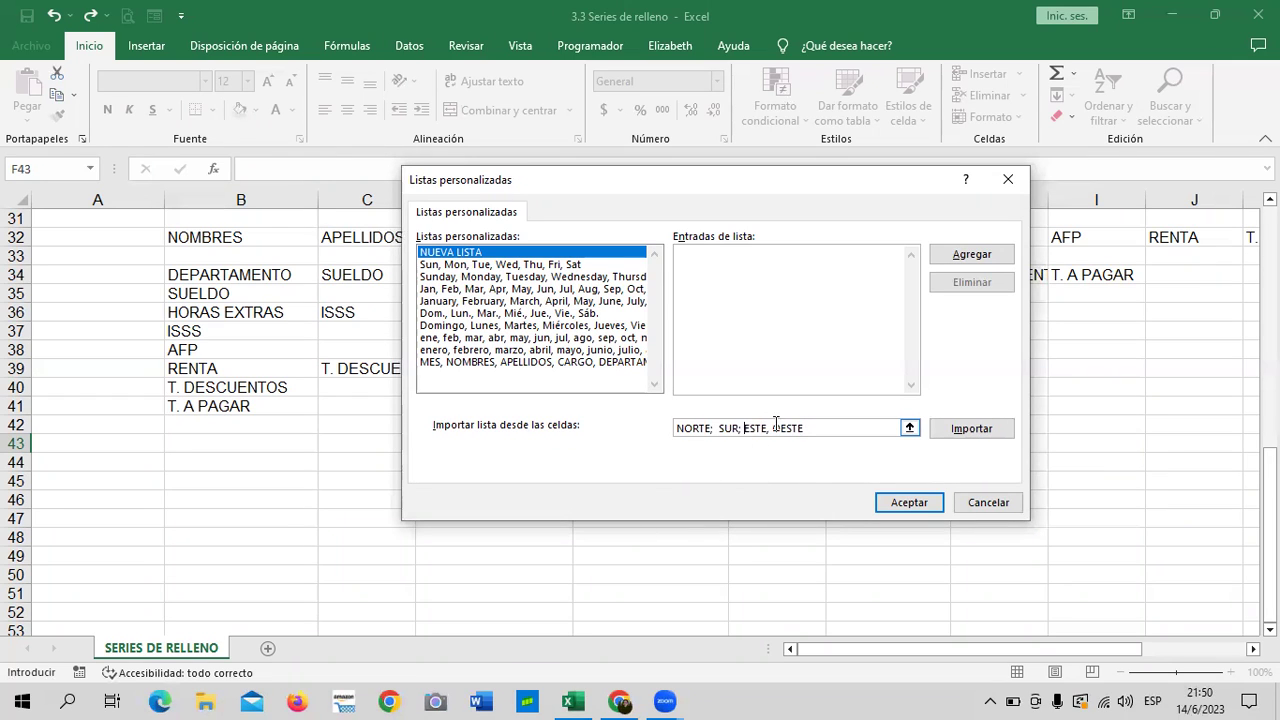
left_click(768, 428)
key("BackSpace")
key("BackSpace")
type(";")
key("Right")
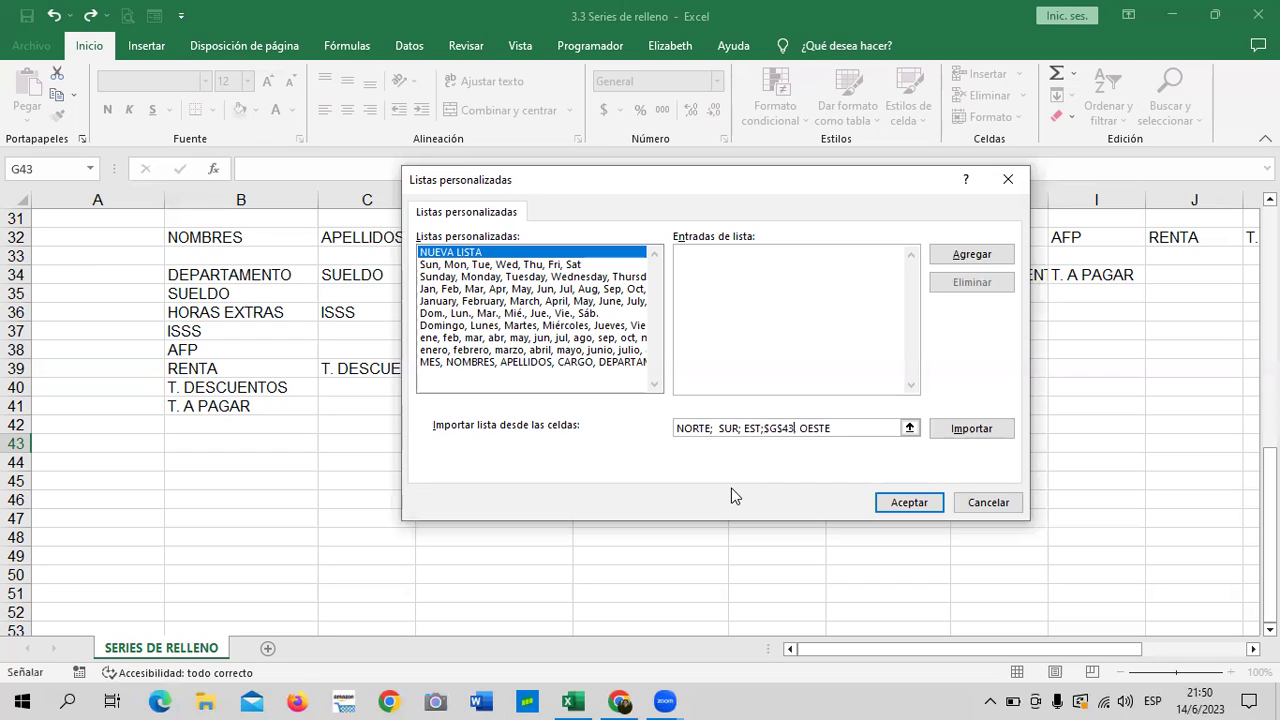
left_click(856, 426)
key("BackSpace")
key("BackSpace")
key("BackSpace")
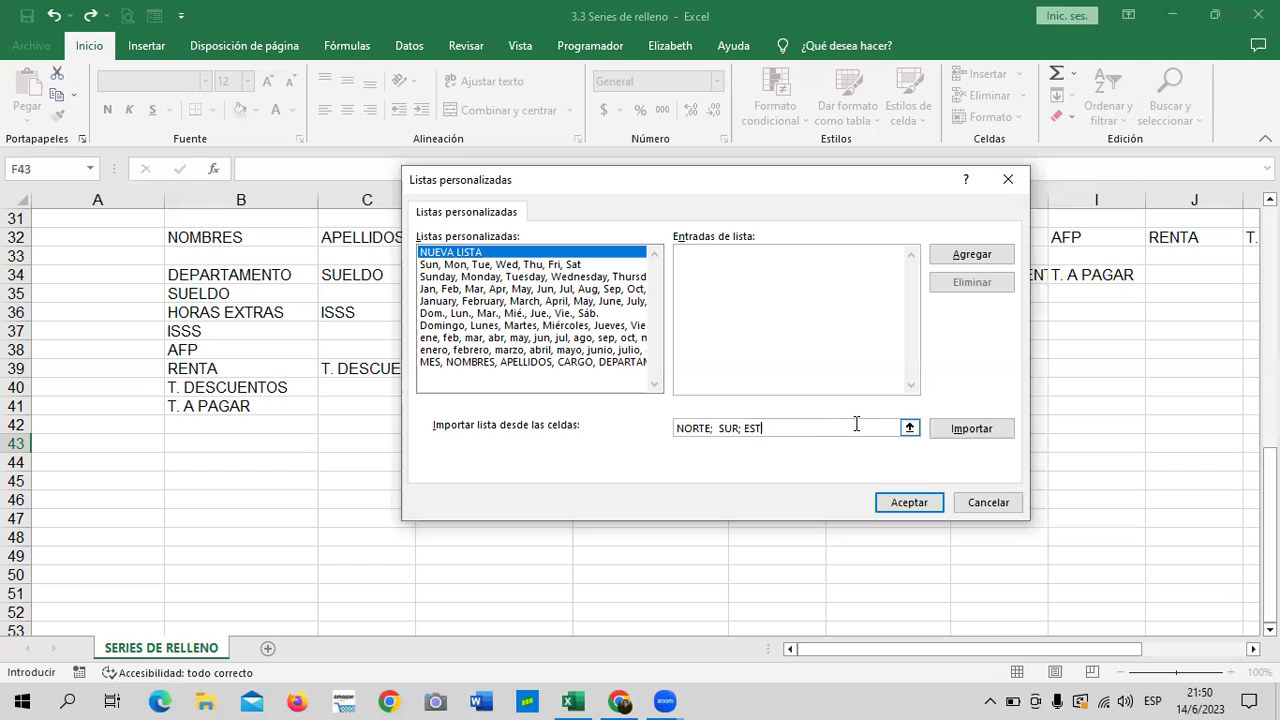
type("E; OE")
type("STE")
Retry the import, dismiss the error, and delete the rejected import-range text
left_click(960, 430)
left_click(690, 406)
left_click(971, 254)
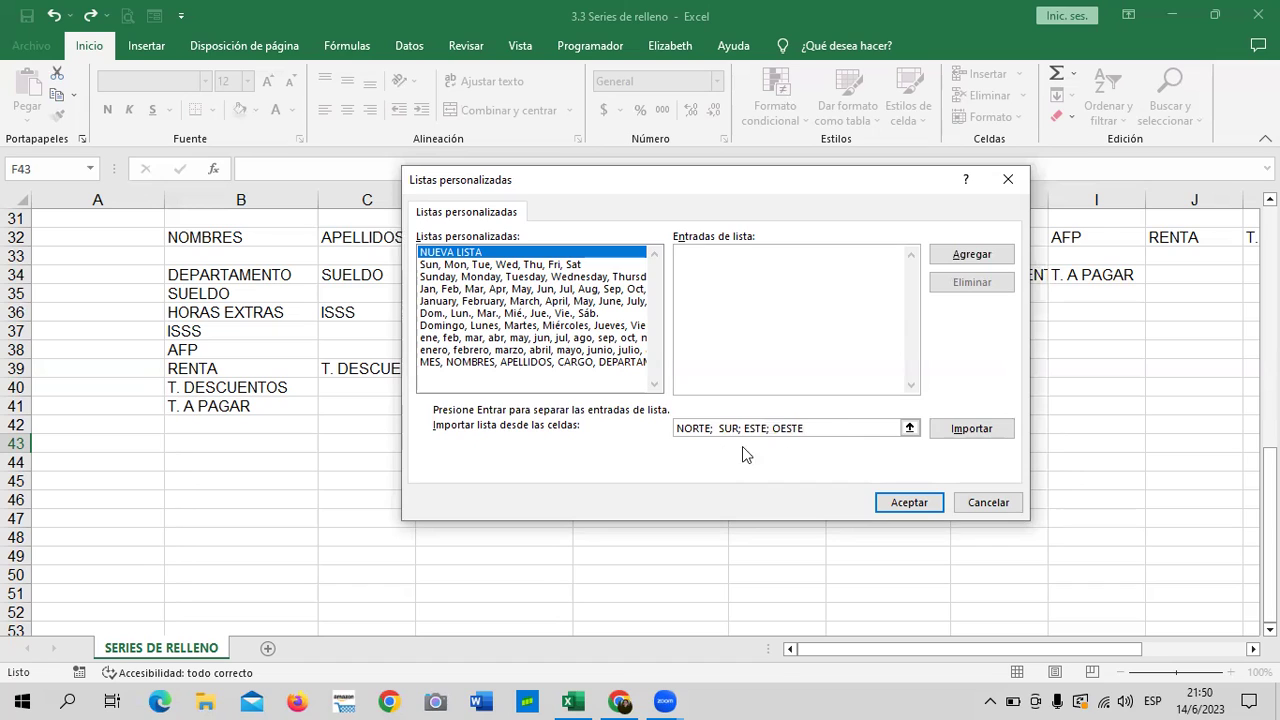
left_click_drag(837, 428, 644, 426)
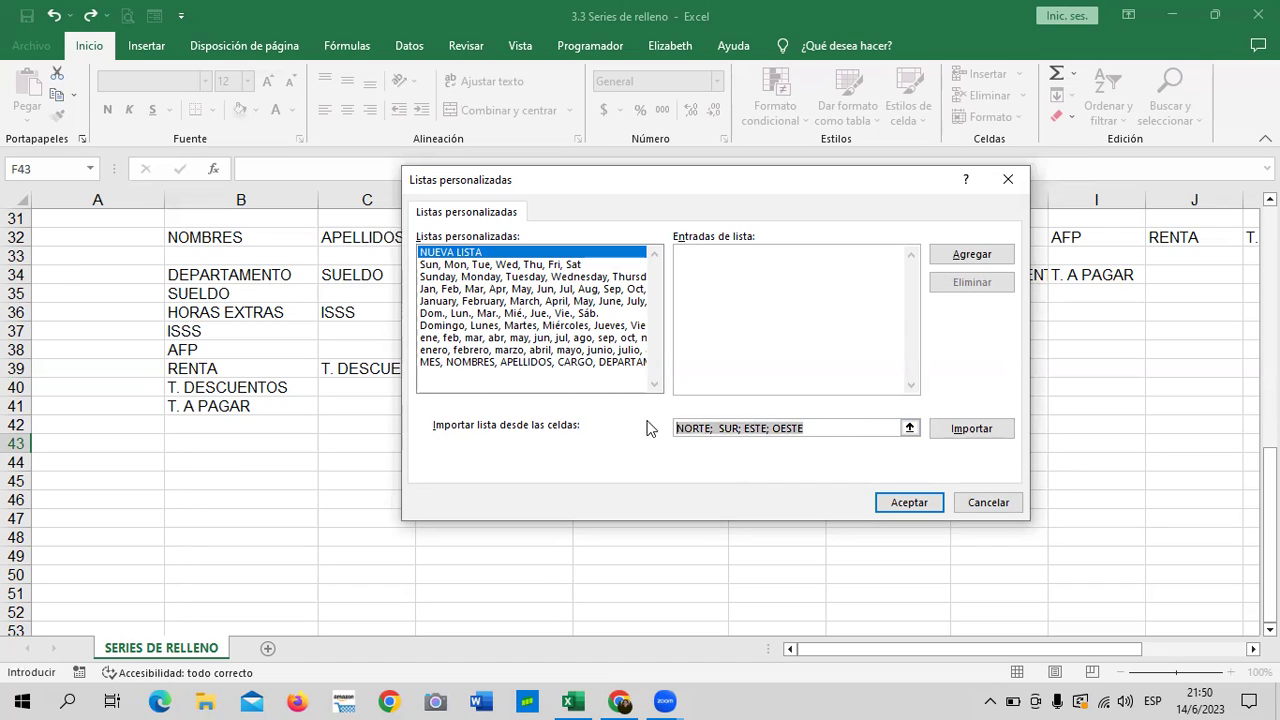
key("Delete")
Enter SUR, ESTE, OESTE under NORTE in the list entries, add the list, and confirm with Aceptar
left_click(735, 266)
type("NORTE")
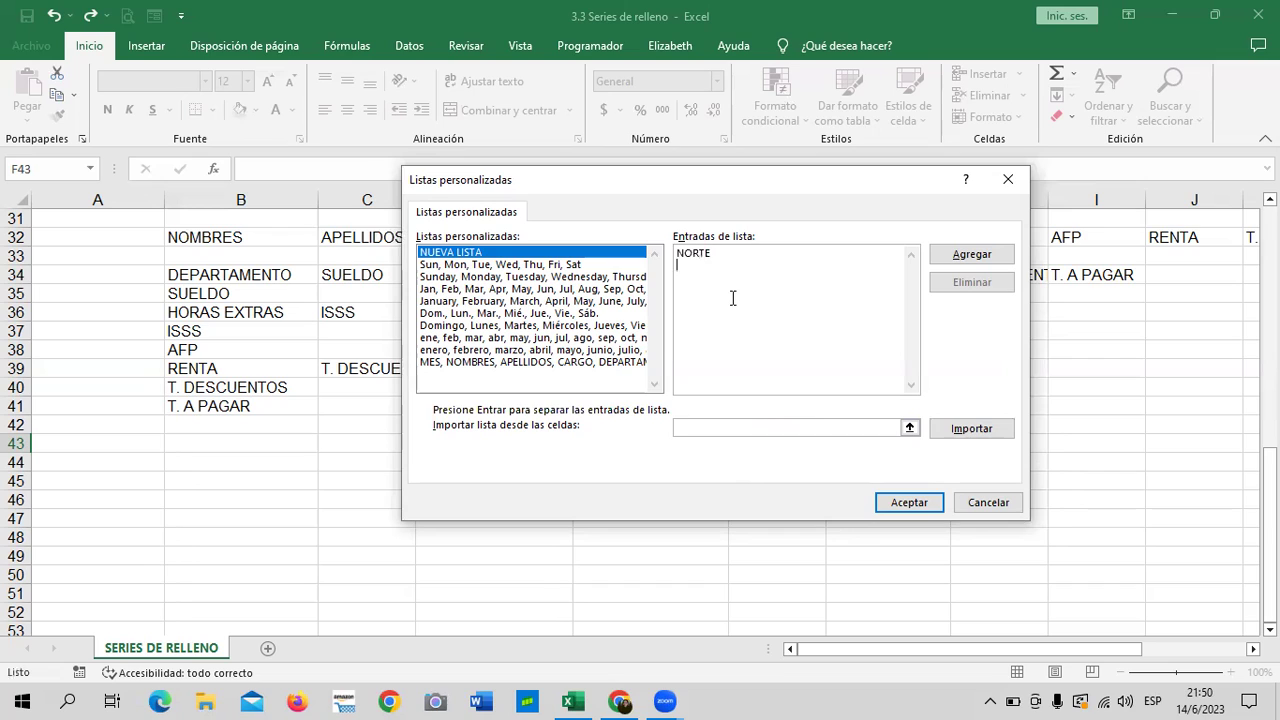
type("SUR E")
type("STE ")
type("OEST")
type("E")
left_click(975, 256)
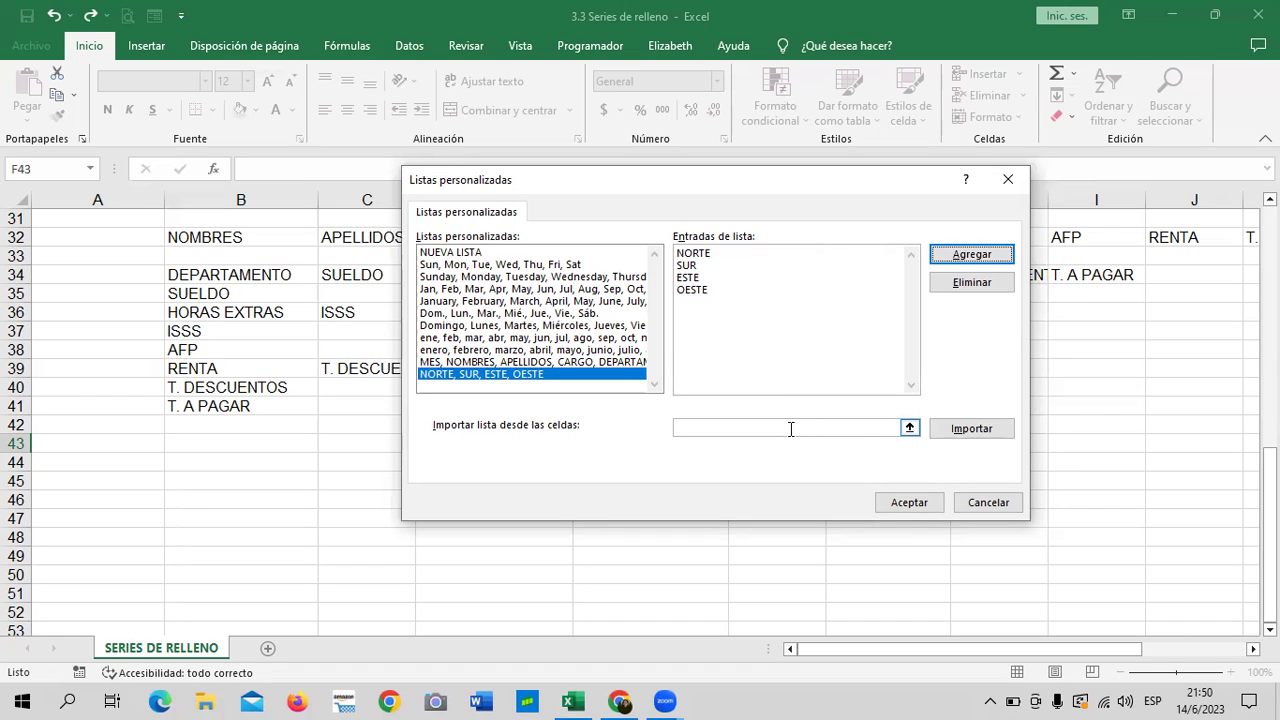
left_click(795, 322)
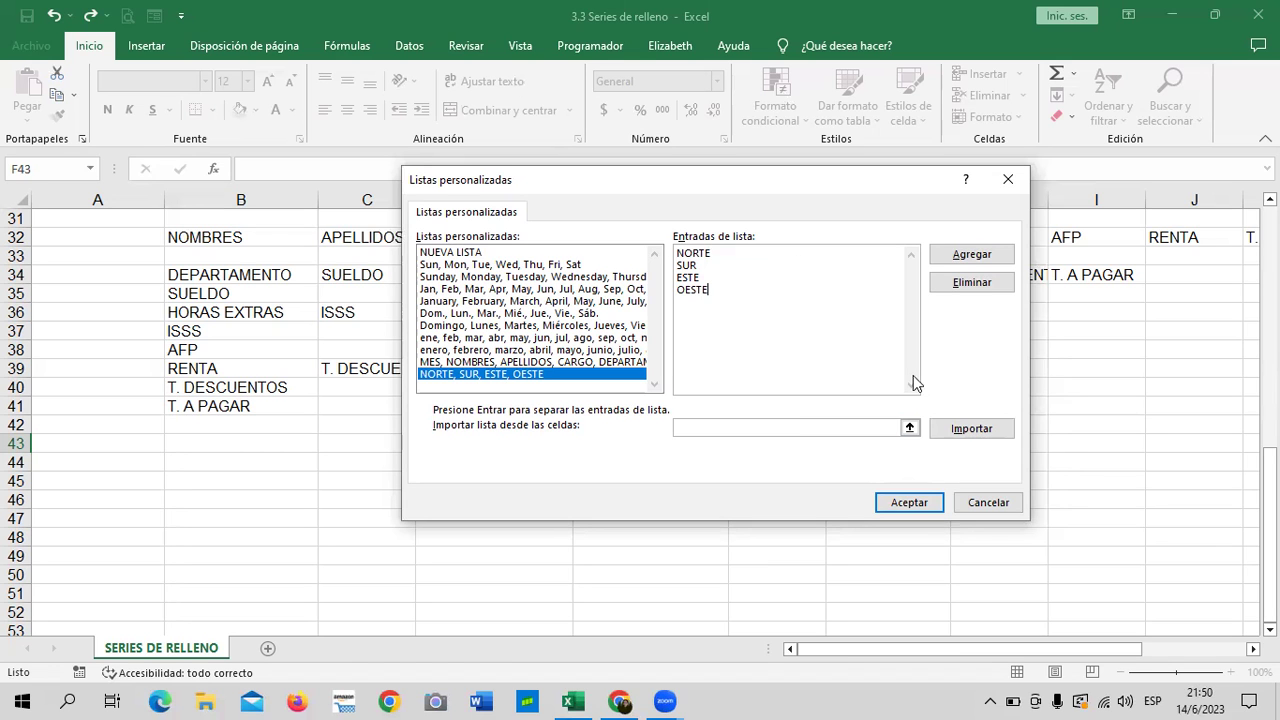
left_click(905, 501)
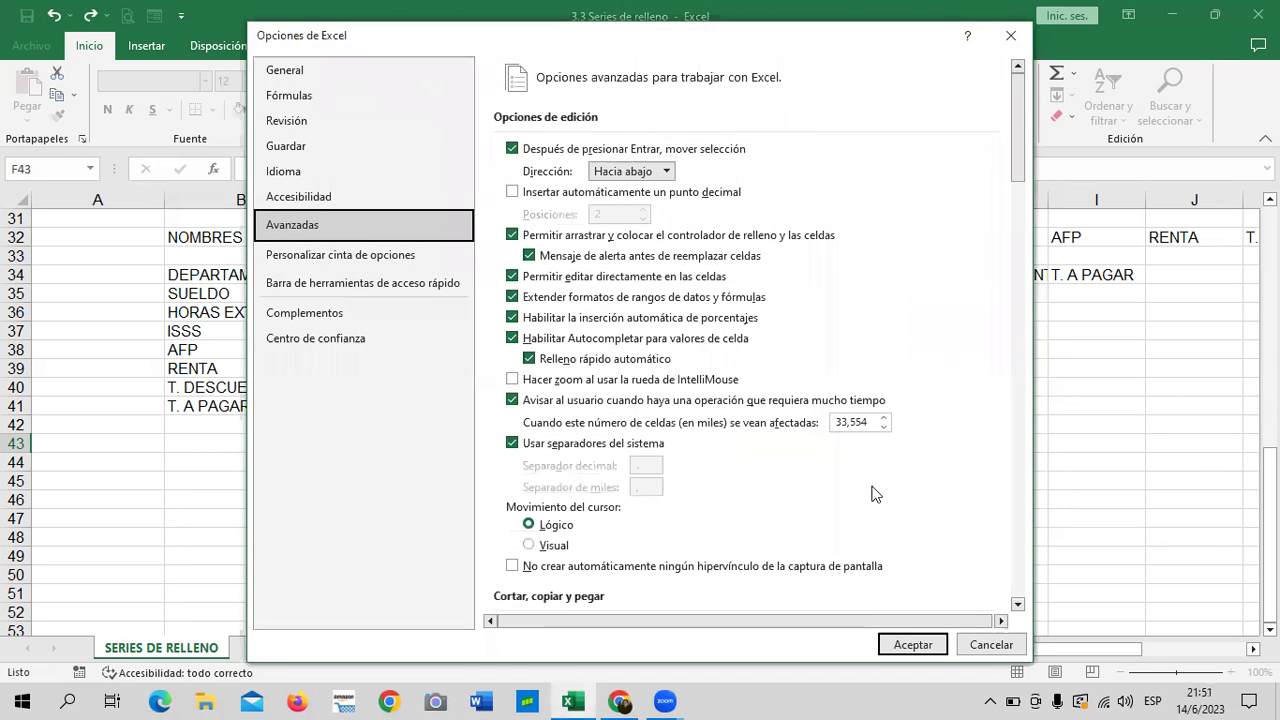
Close Excel Options and enter NORTE in B44
left_click(912, 644)
left_click(900, 500)
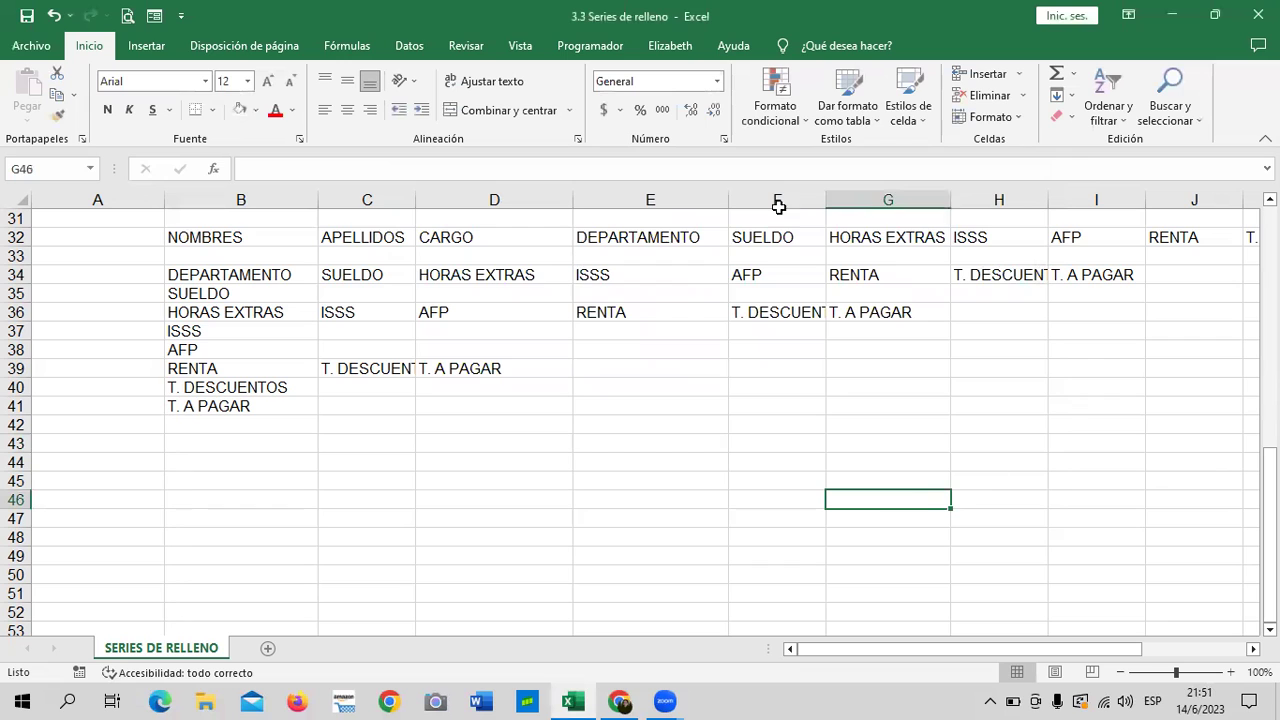
left_click(187, 462)
type("NORTE")
key("Return")
Autofill SUR, ESTE, OESTE from B44 across to E44
left_click(277, 462)
left_click_drag(318, 470, 671, 470)
left_click(845, 480)
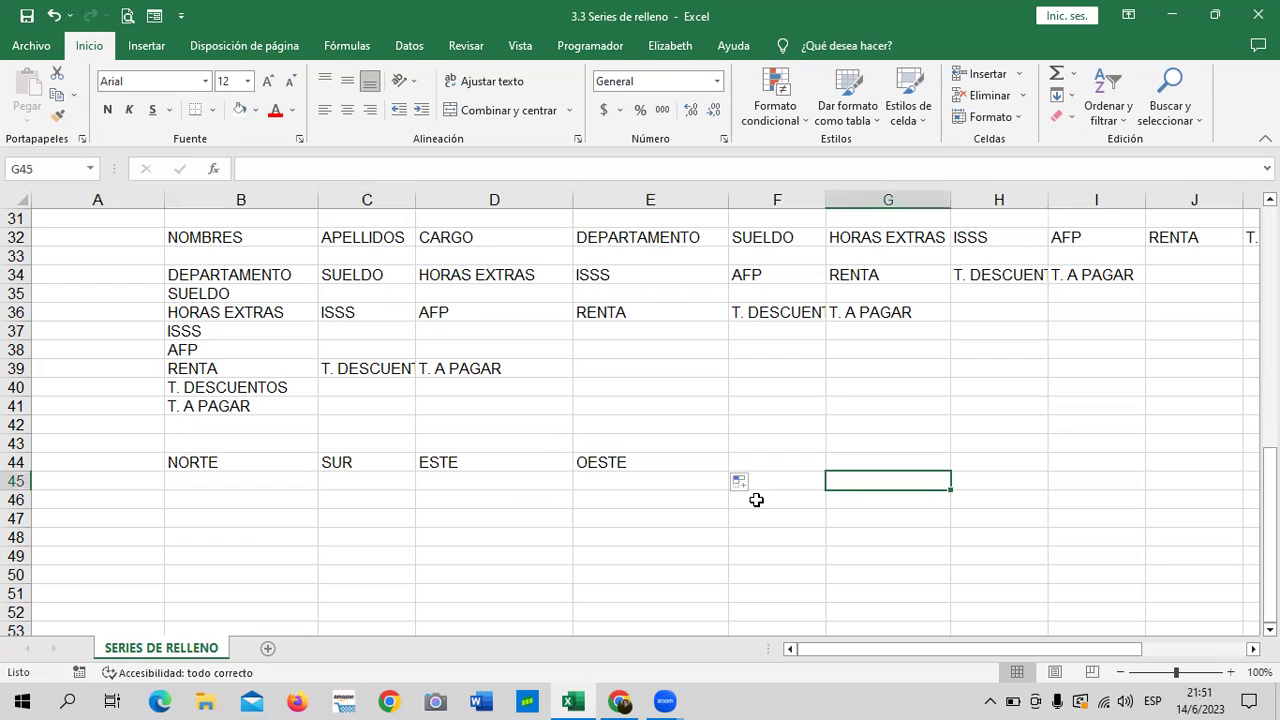
scroll(503, 441, "up", 2)
scroll(503, 437, "down", 2)
scroll(503, 434, "down", 2)
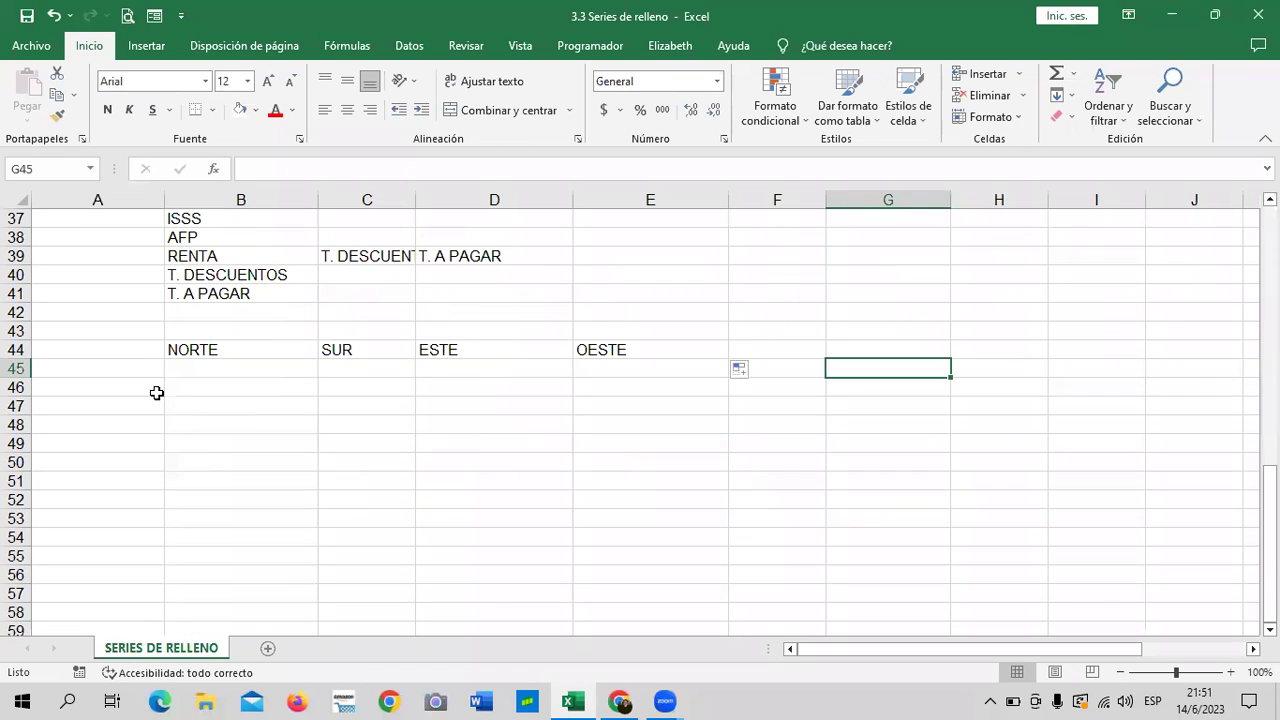
Starting at A45, enter the letters A through M, one per cell down column A
left_click(121, 369)
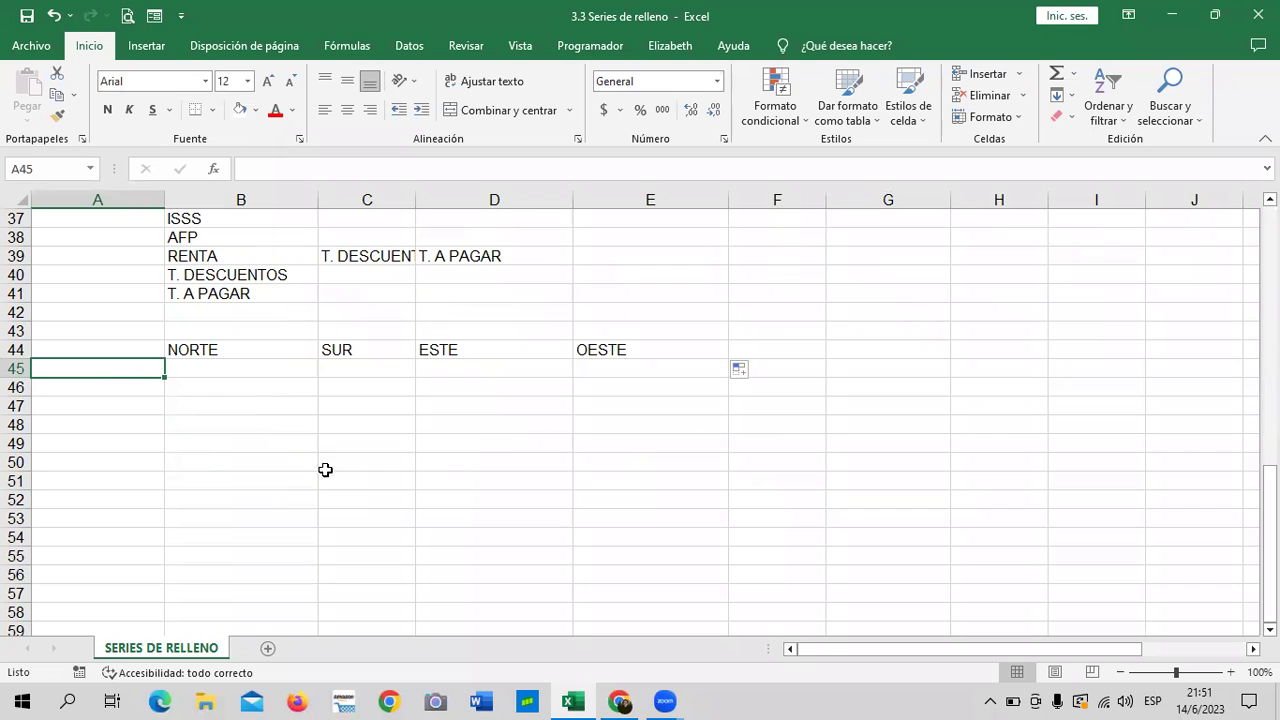
type("A")
key("Return")
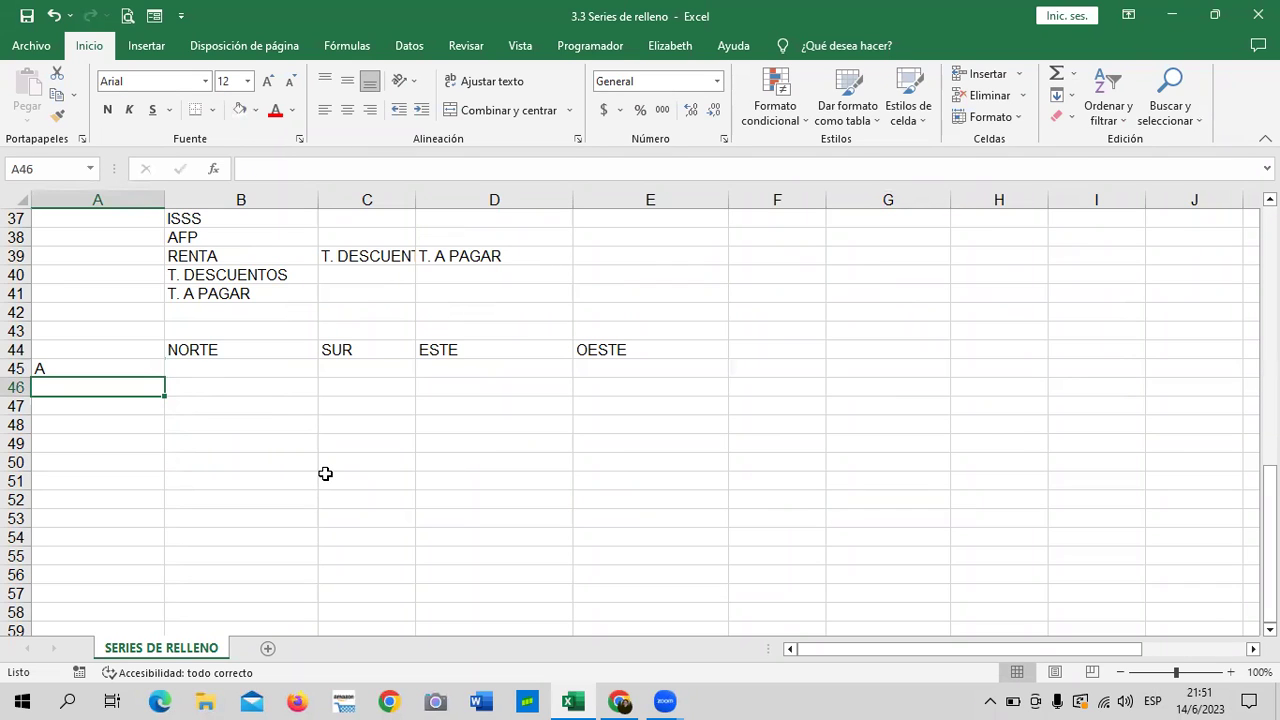
type("B")
key("Return")
type("C")
key("Return")
type("D")
key("Return")
type("E")
key("Return")
type("F")
key("Return")
type("G")
key("Return")
type("H")
key("Return")
type("I")
key("Return")
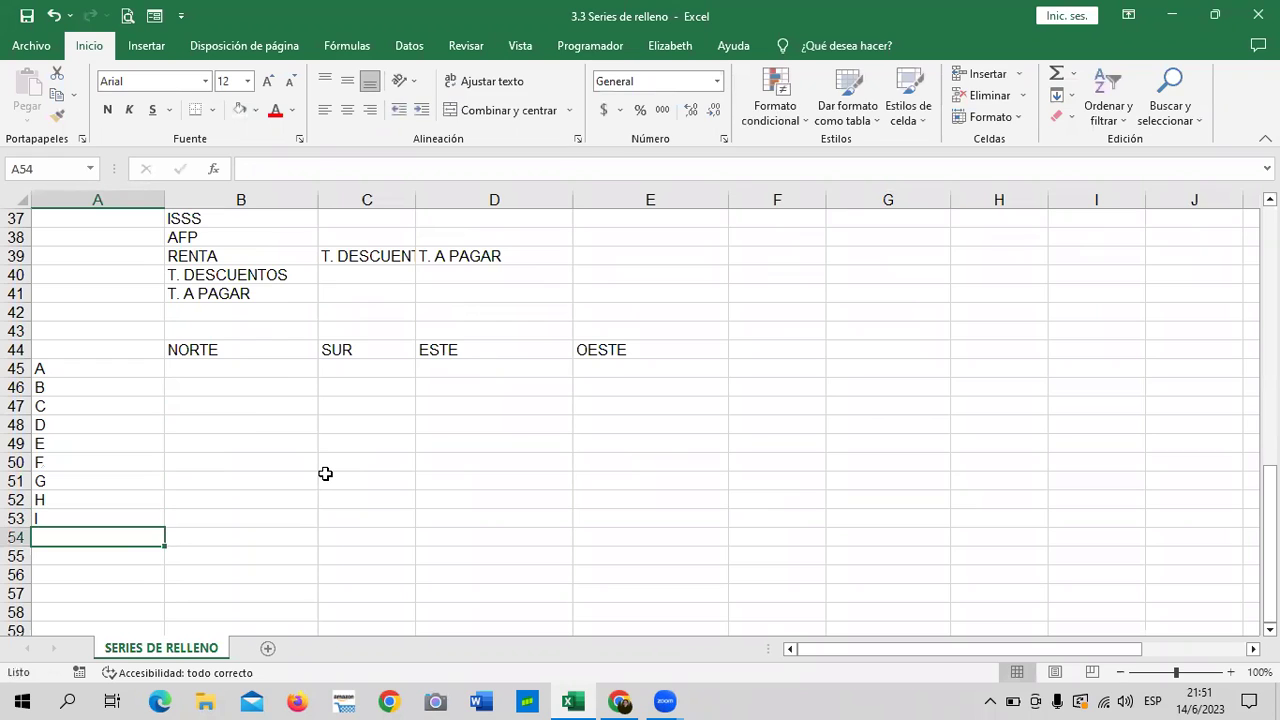
type("J")
key("Return")
type("K")
key("Return")
type("L")
key("Return")
type("M")
key("Return")
Continue the column with N, Ñ and O through Z, ending at A71
type("N")
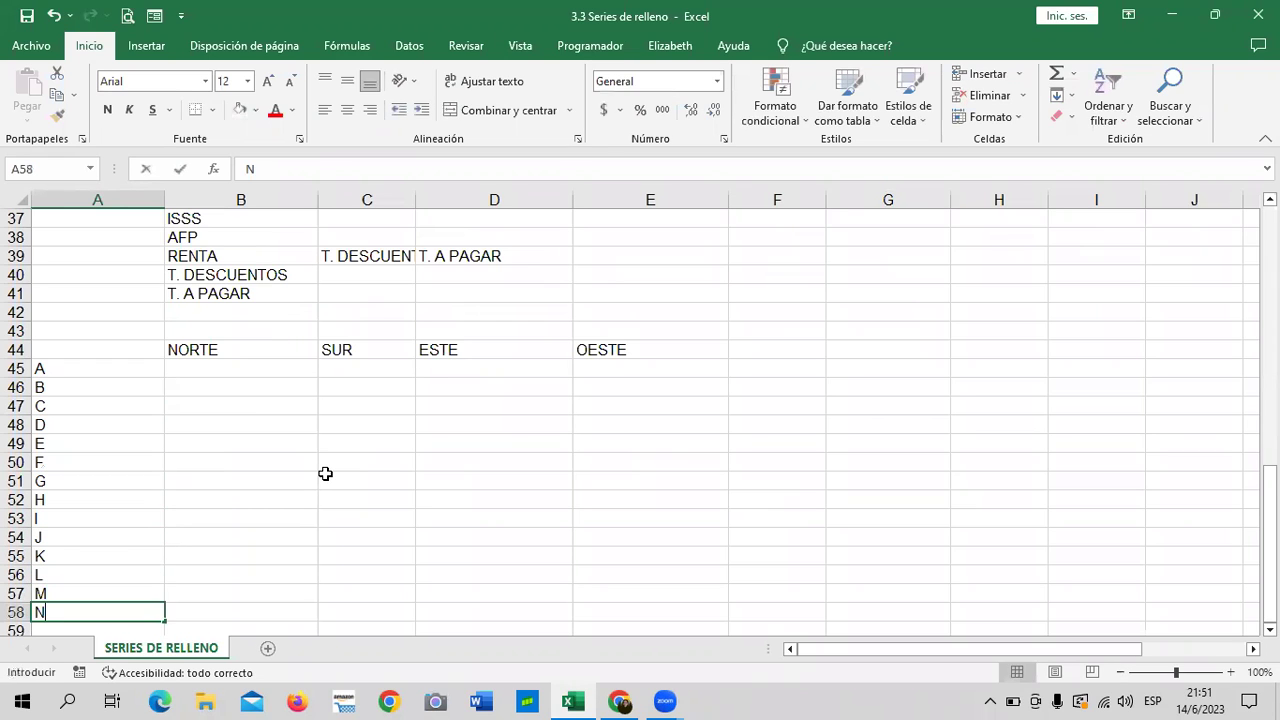
key("Return")
type("Ñ")
key("Return")
type("O")
key("Return")
type("P")
key("Return")
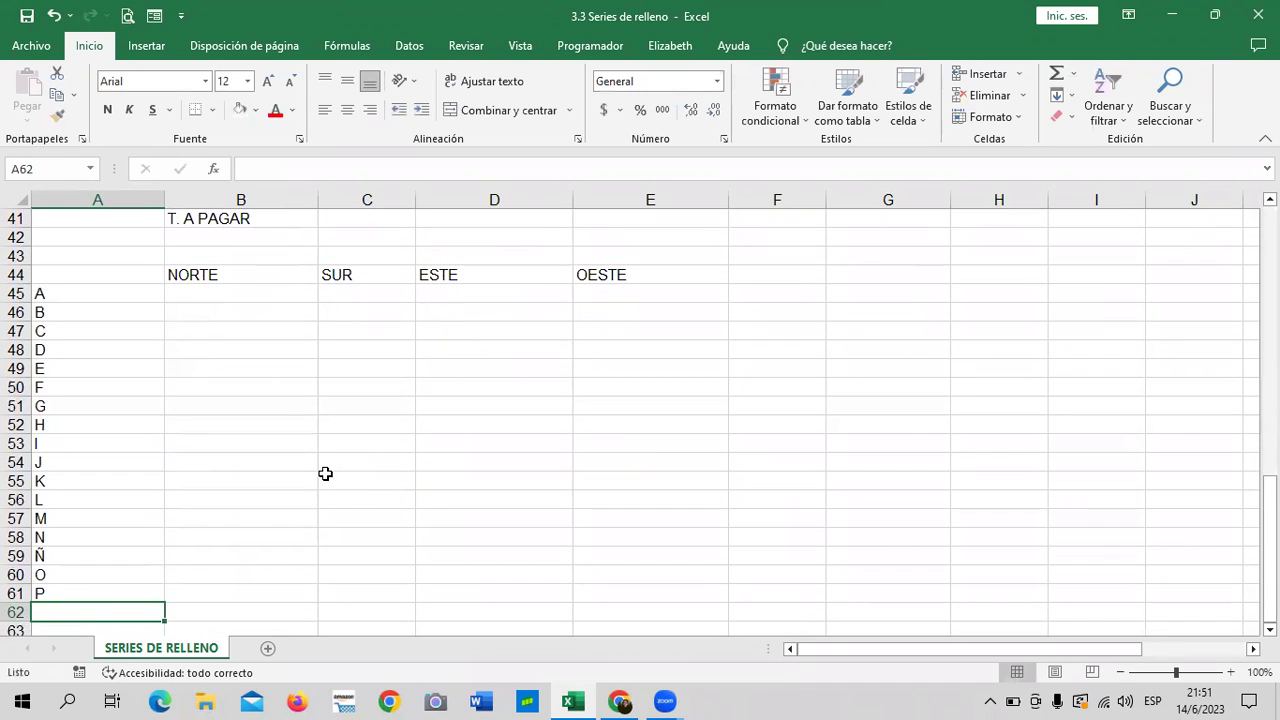
type("Q")
key("Return")
type("R")
key("Return")
type("S")
key("Return")
key("Return")
type("U")
key("Return")
type("V")
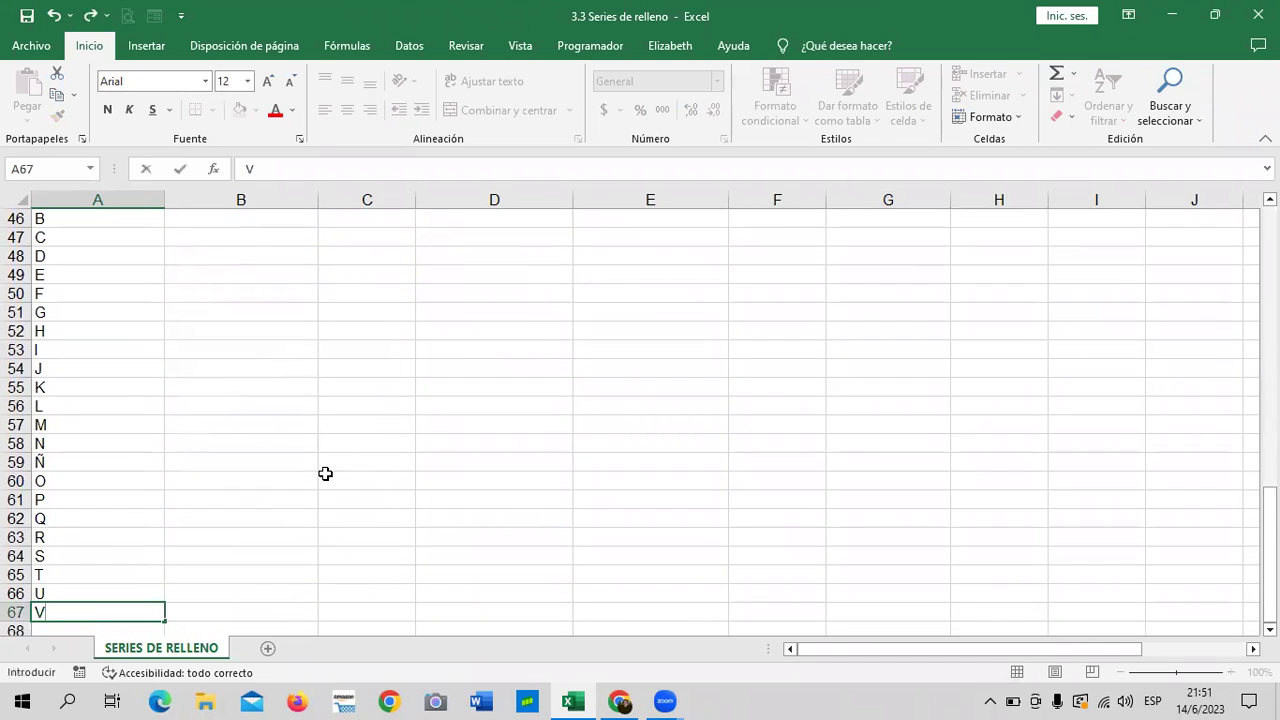
key("Return")
type("W")
key("Return")
type("X")
key("Return")
type("Y")
key("Return")
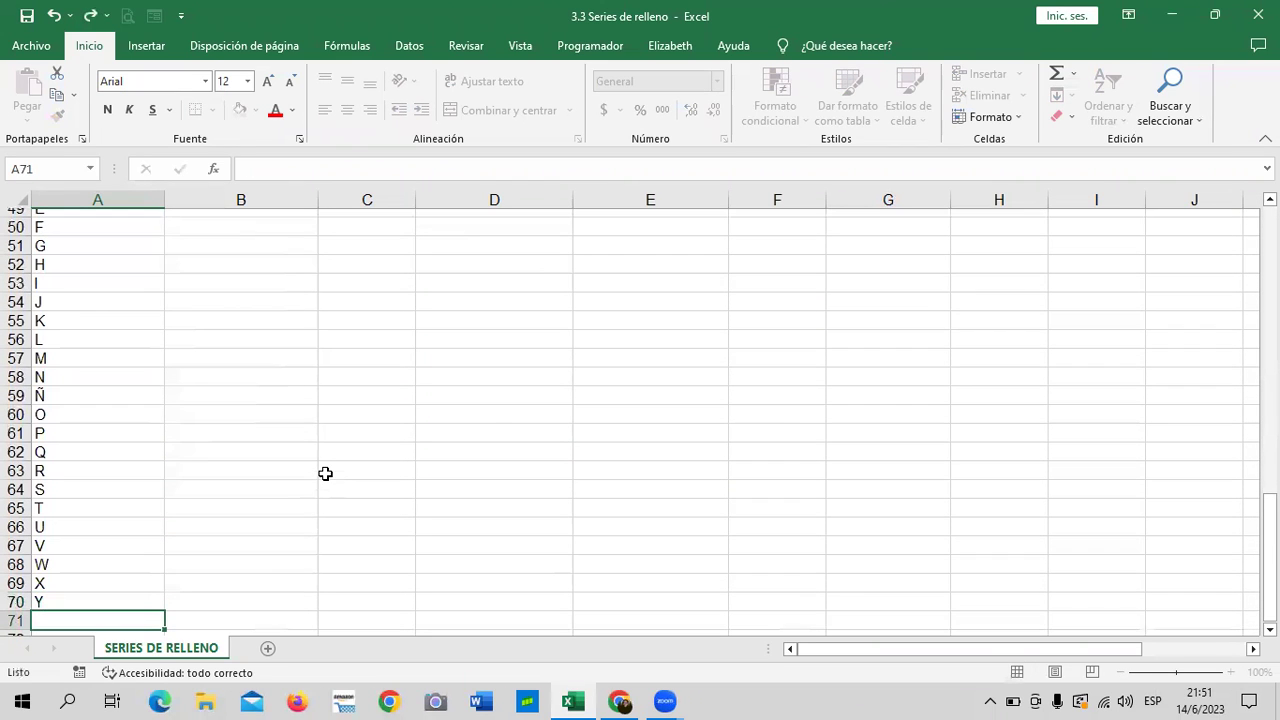
type("Z")
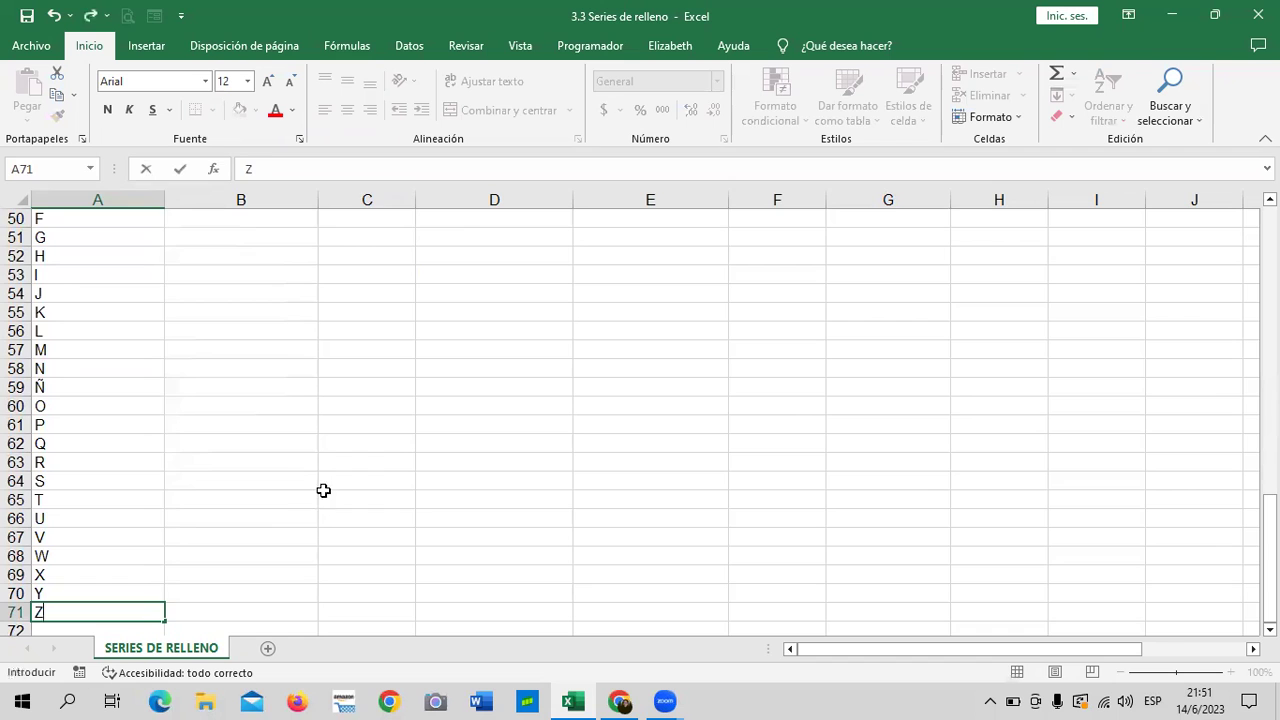
left_click(323, 495)
scroll(120, 534, "up", 4)
Select A45:A71 and open Listas personalizadas via Opciones > Avanzadas, with that range as the import source
left_click_drag(95, 349, 104, 655)
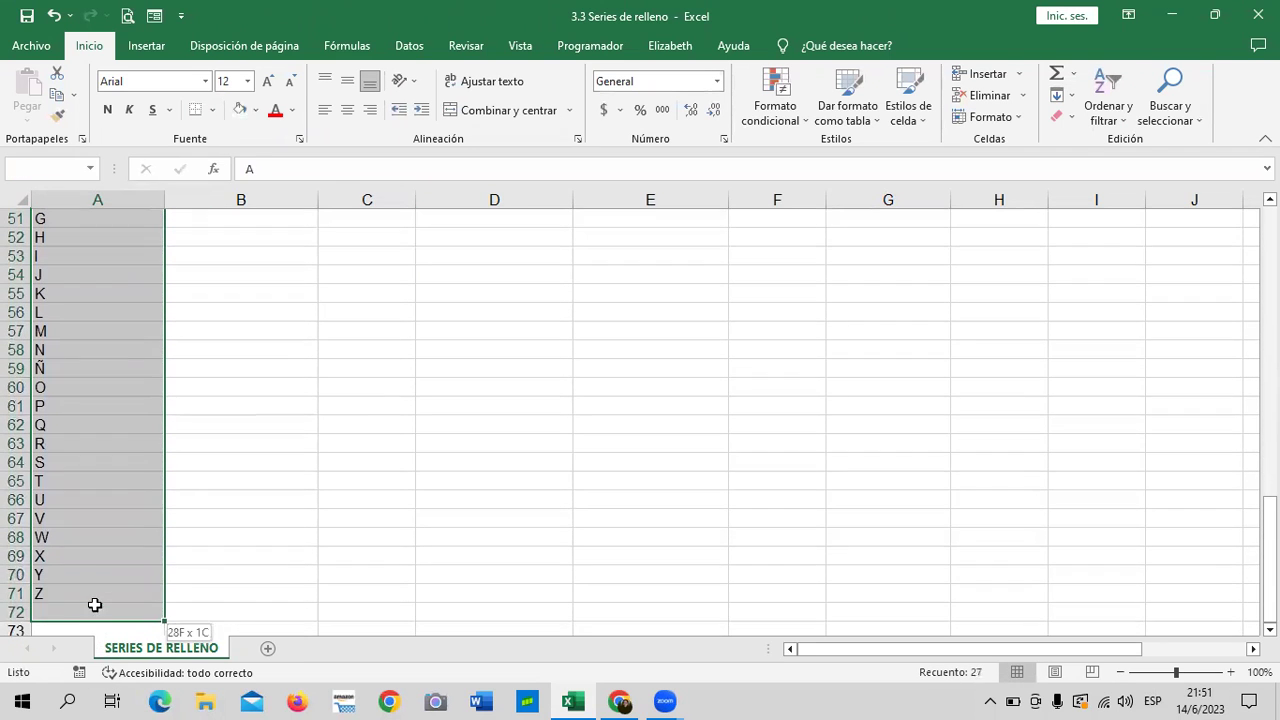
left_click_drag(104, 655, 111, 554)
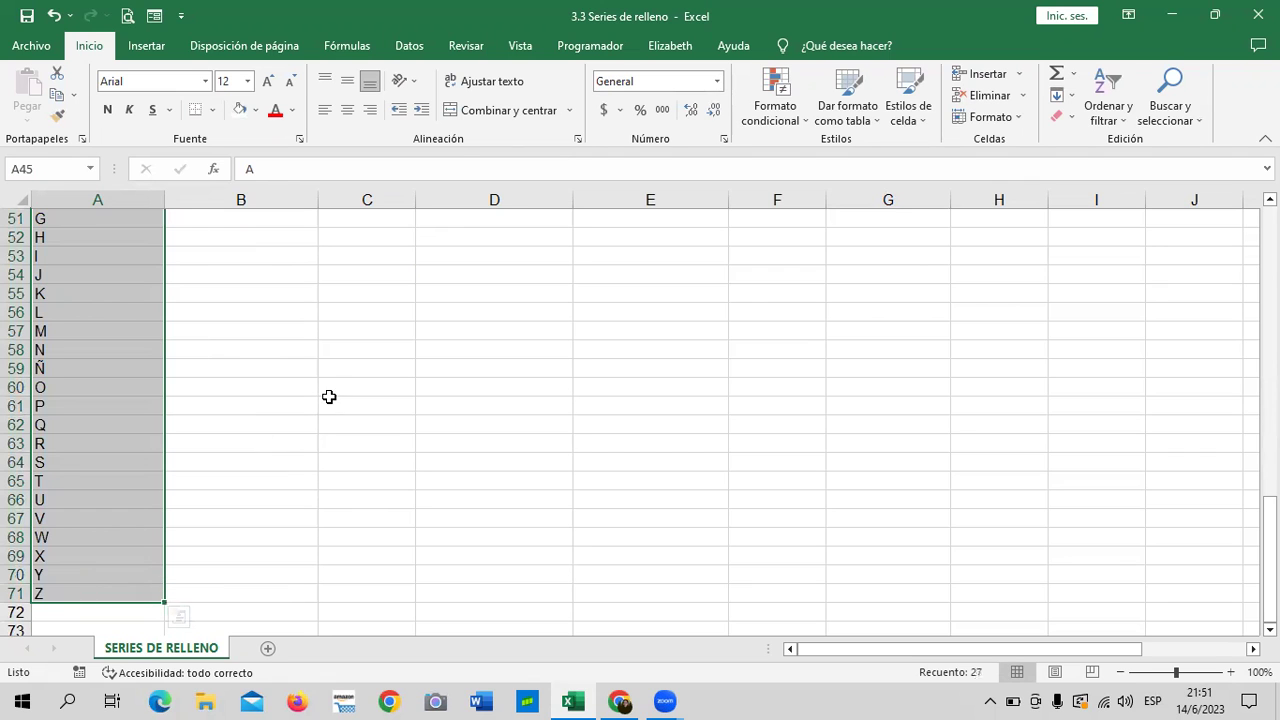
left_click(40, 45)
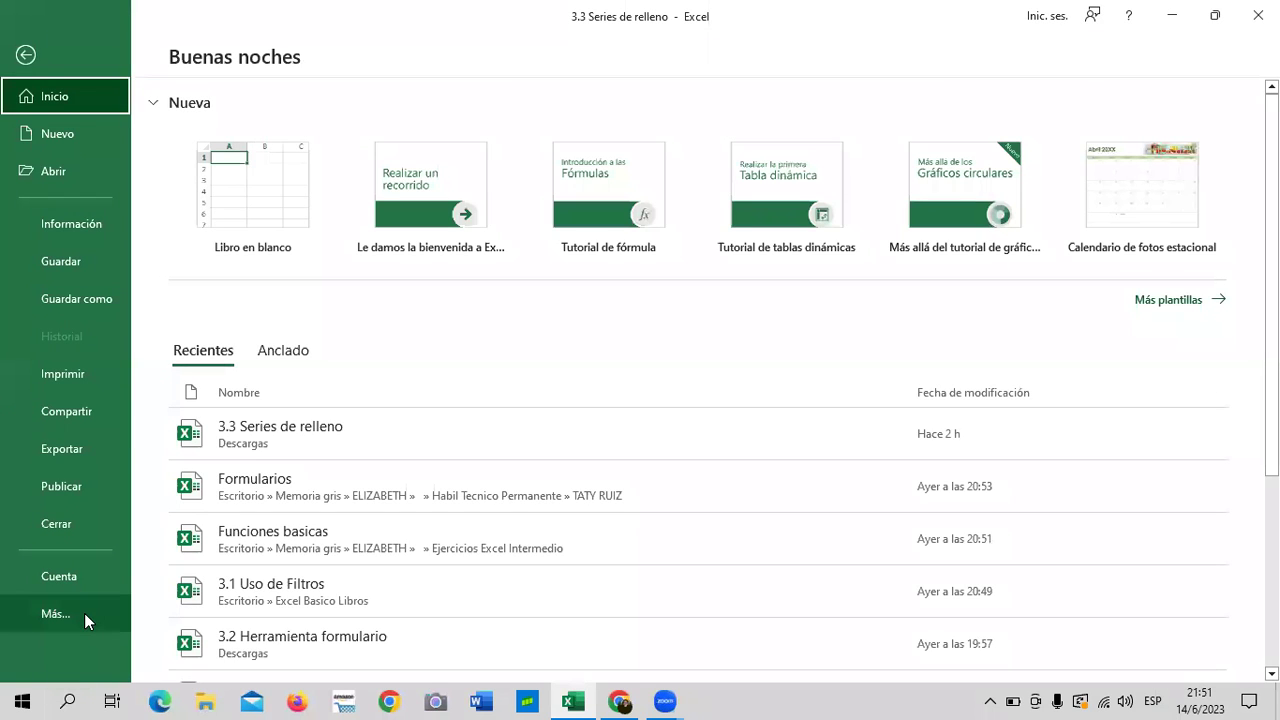
left_click(101, 613)
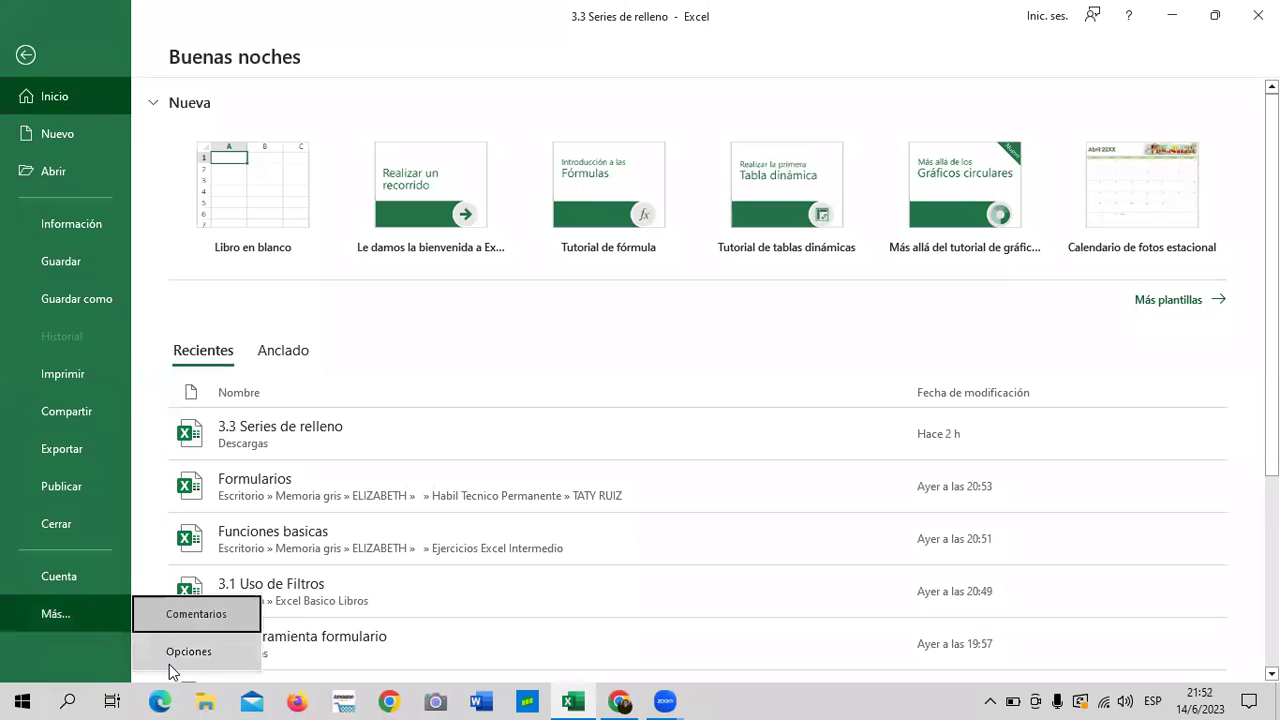
left_click(169, 662)
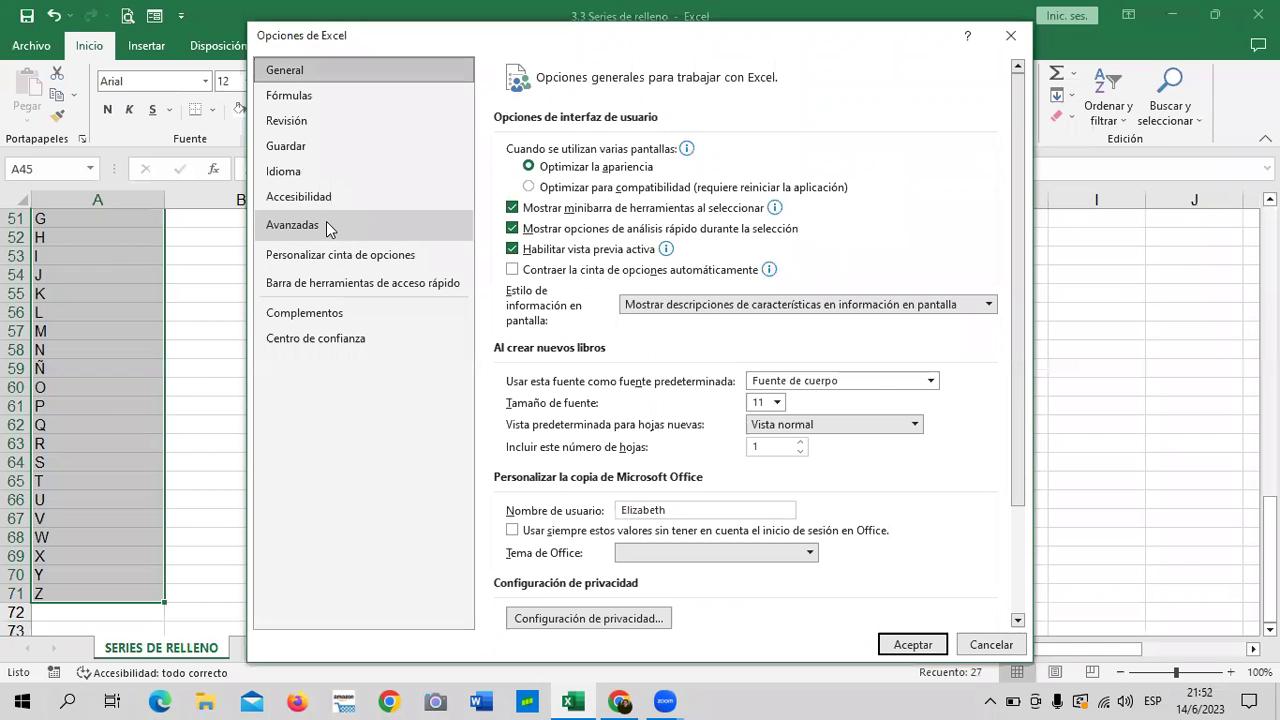
left_click(330, 226)
left_click_drag(1016, 176, 1020, 590)
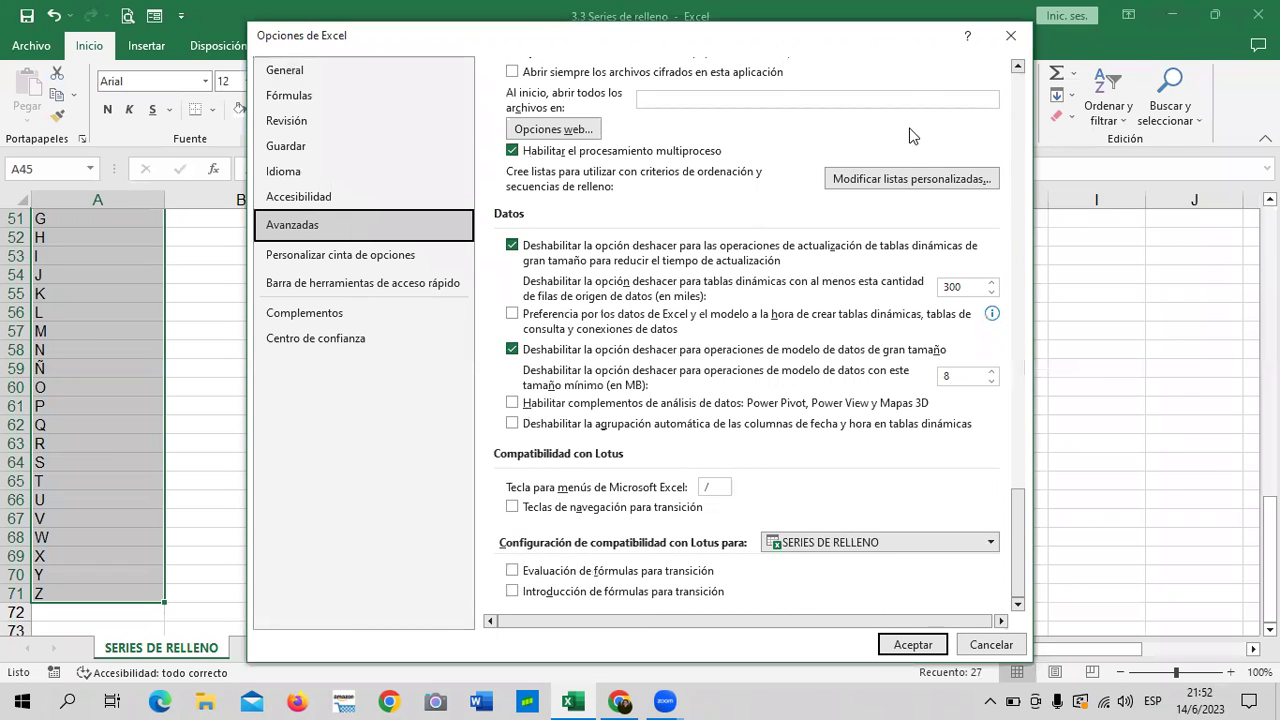
left_click(905, 178)
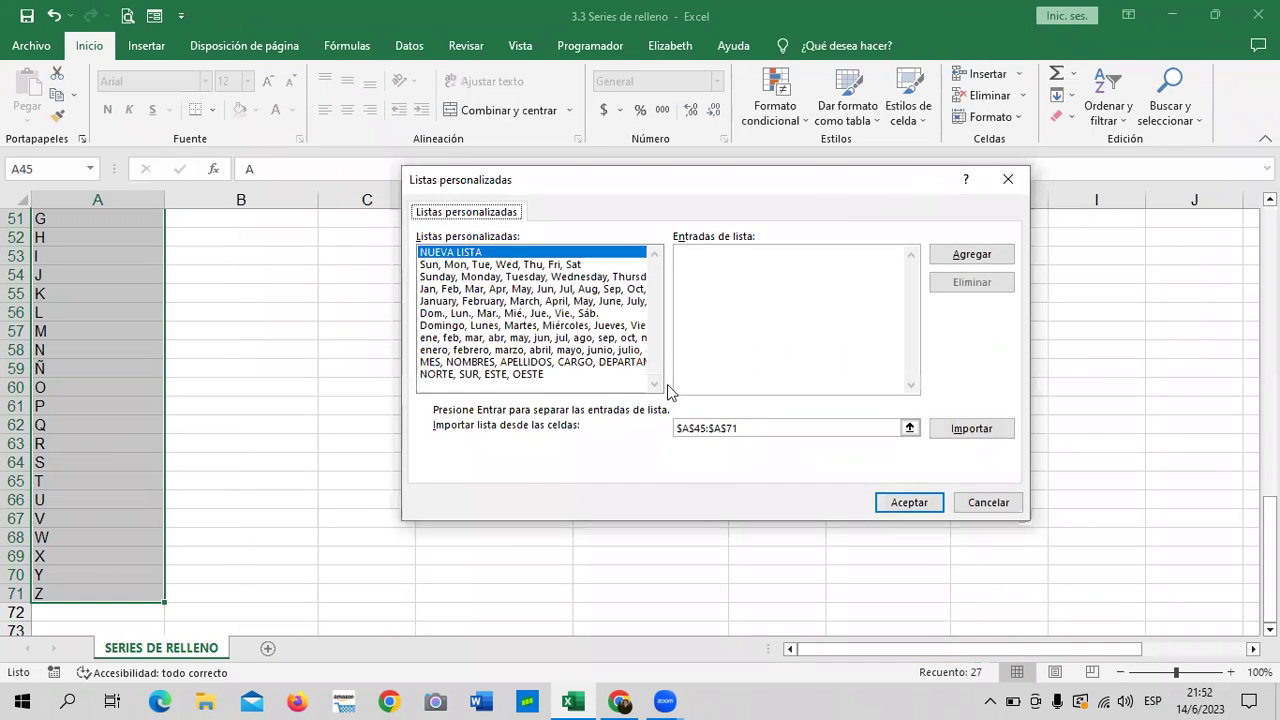
left_click(758, 428)
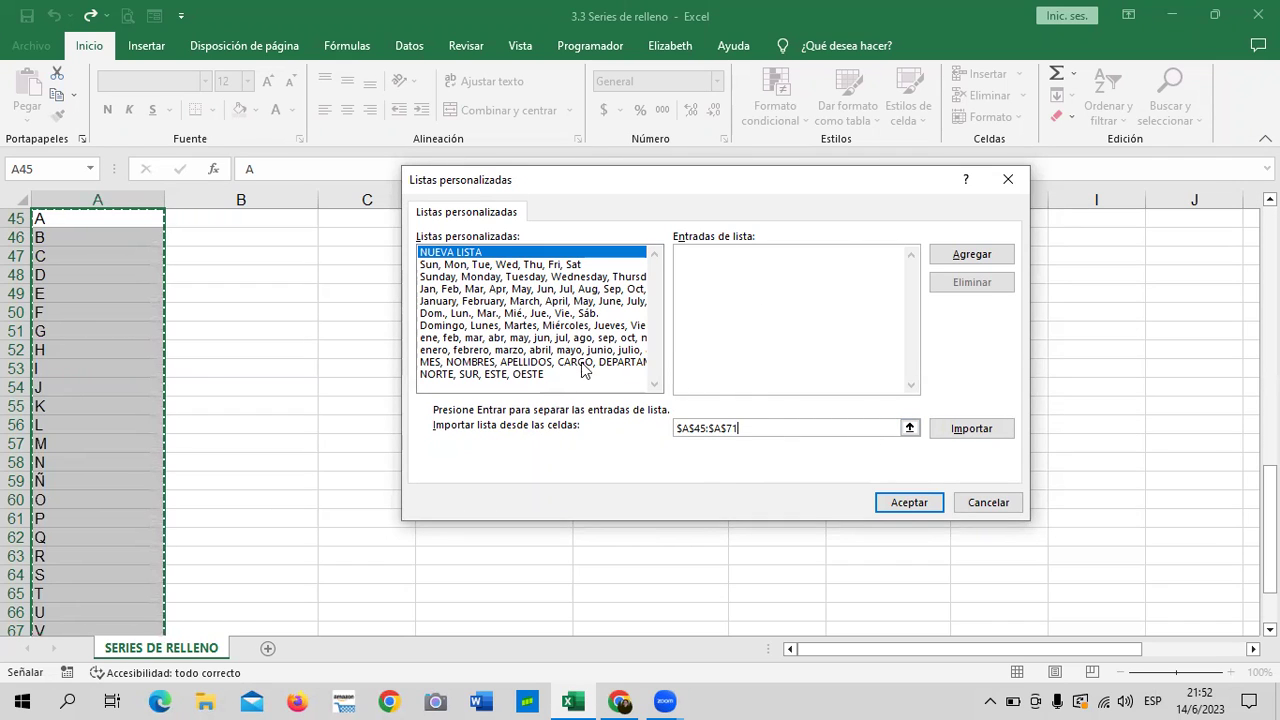
Import cells $A$45:$A$71 (A–Z including Ñ) as a custom list and confirm Excel Options
left_click(960, 437)
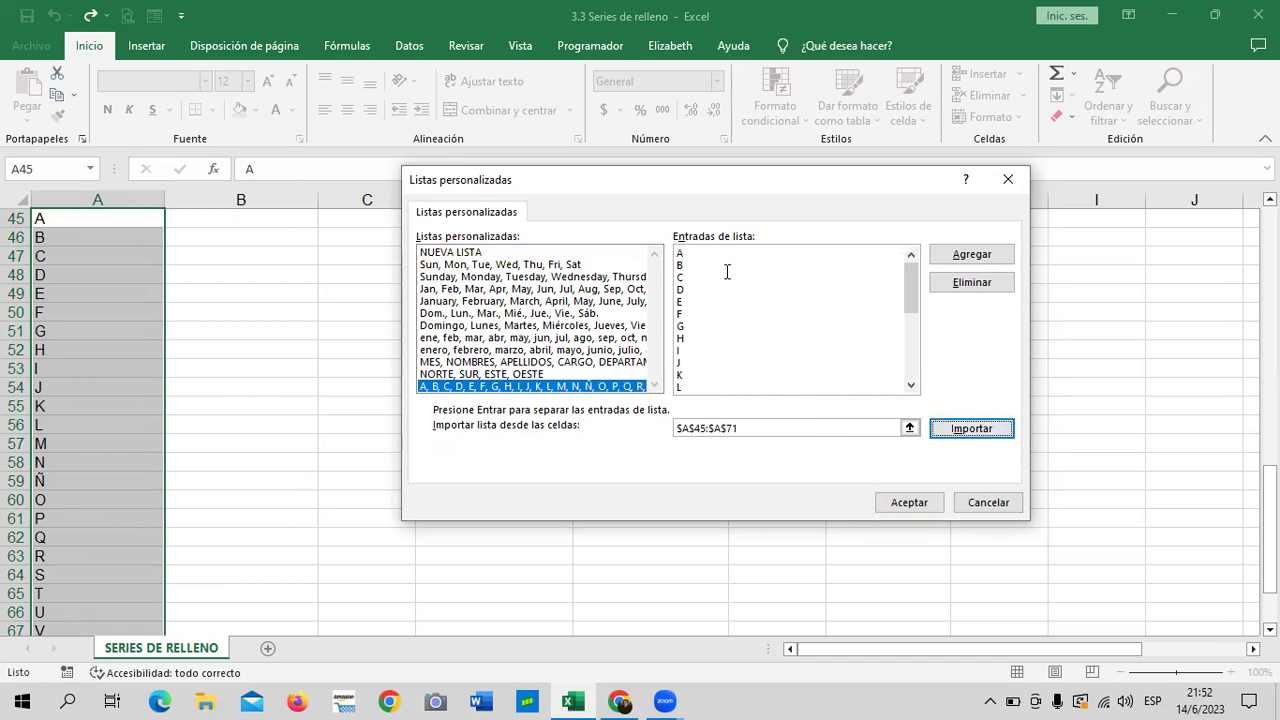
left_click_drag(905, 272, 907, 349)
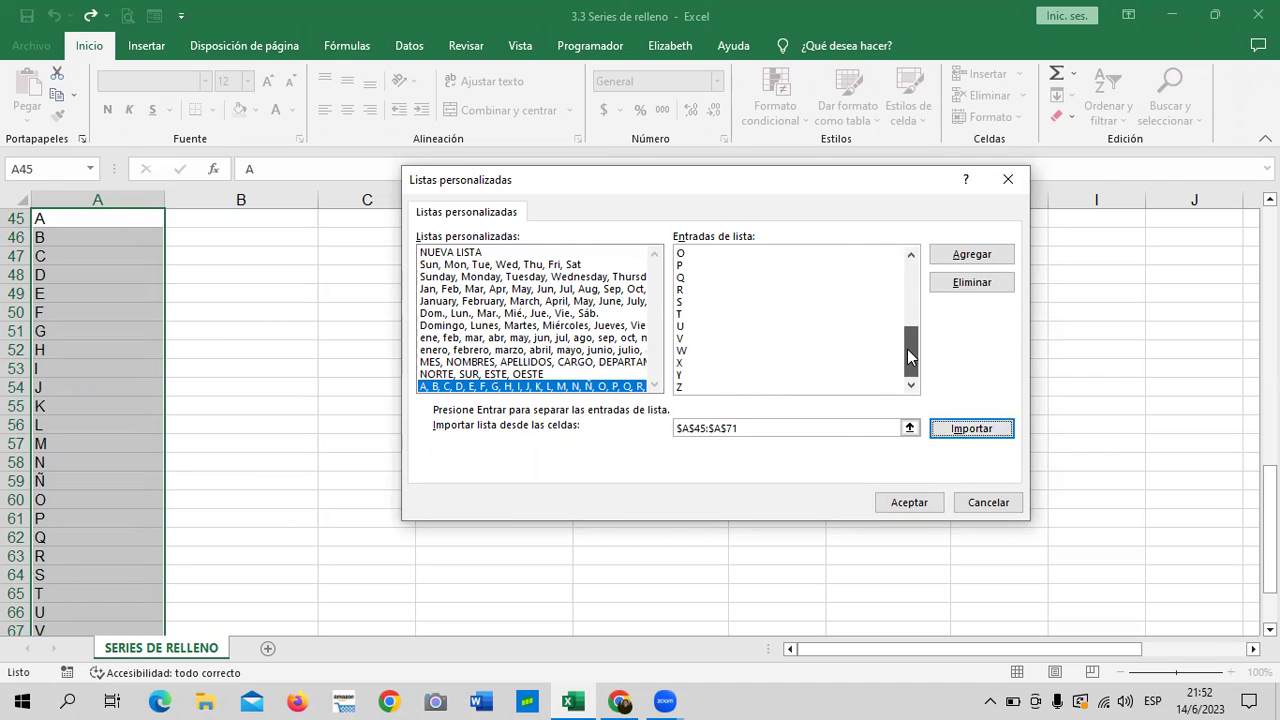
left_click(925, 504)
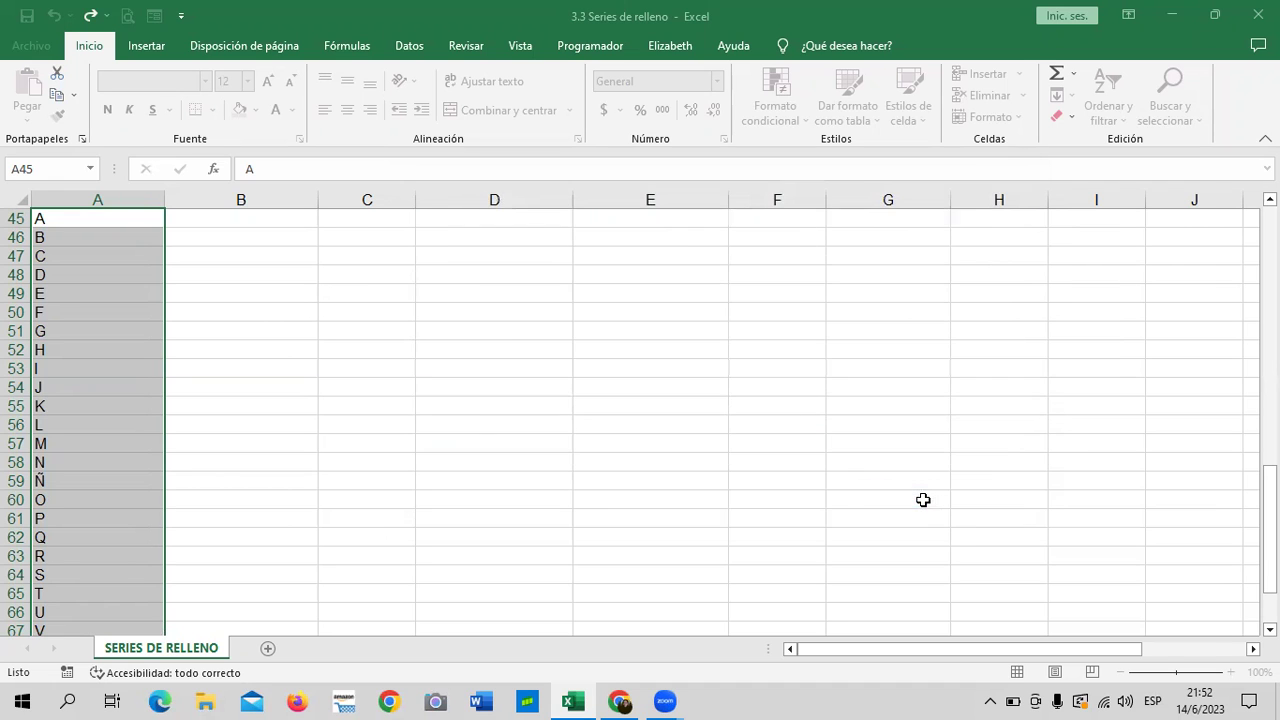
left_click(913, 645)
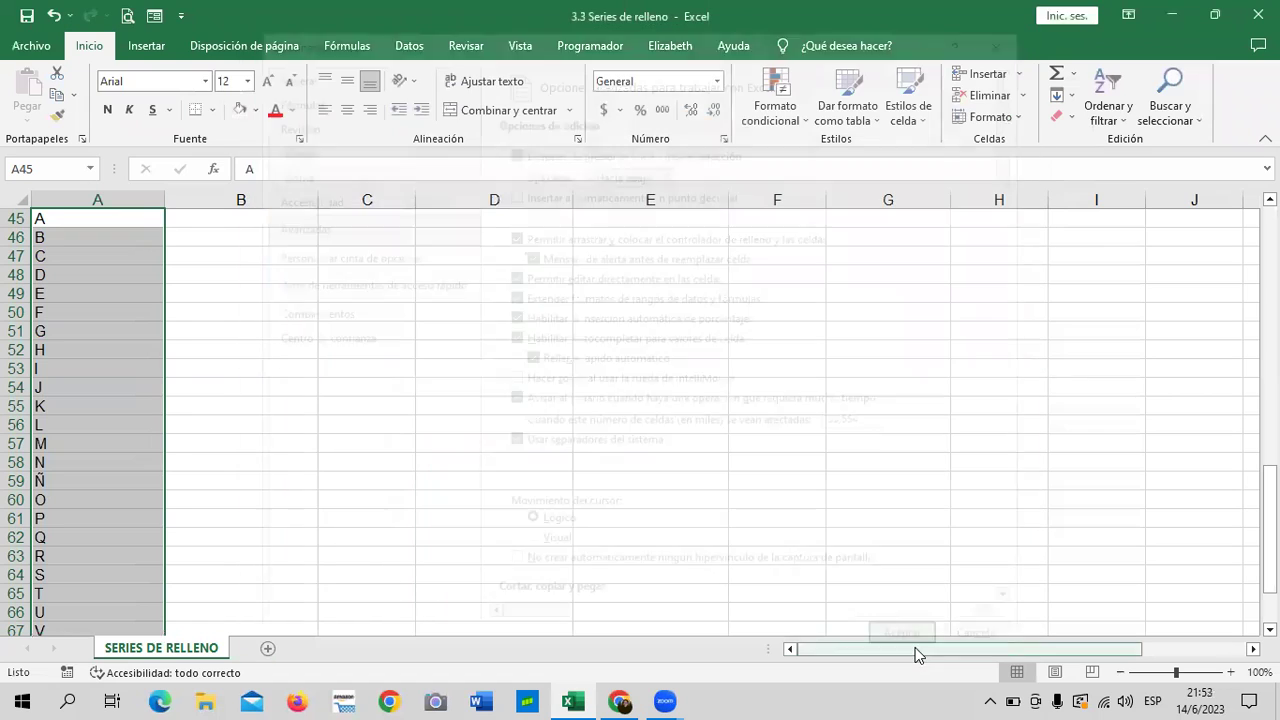
left_click(658, 398)
Extend the alphabet from A45 and A46 across rows 45 and 46 to column I
left_click(136, 224)
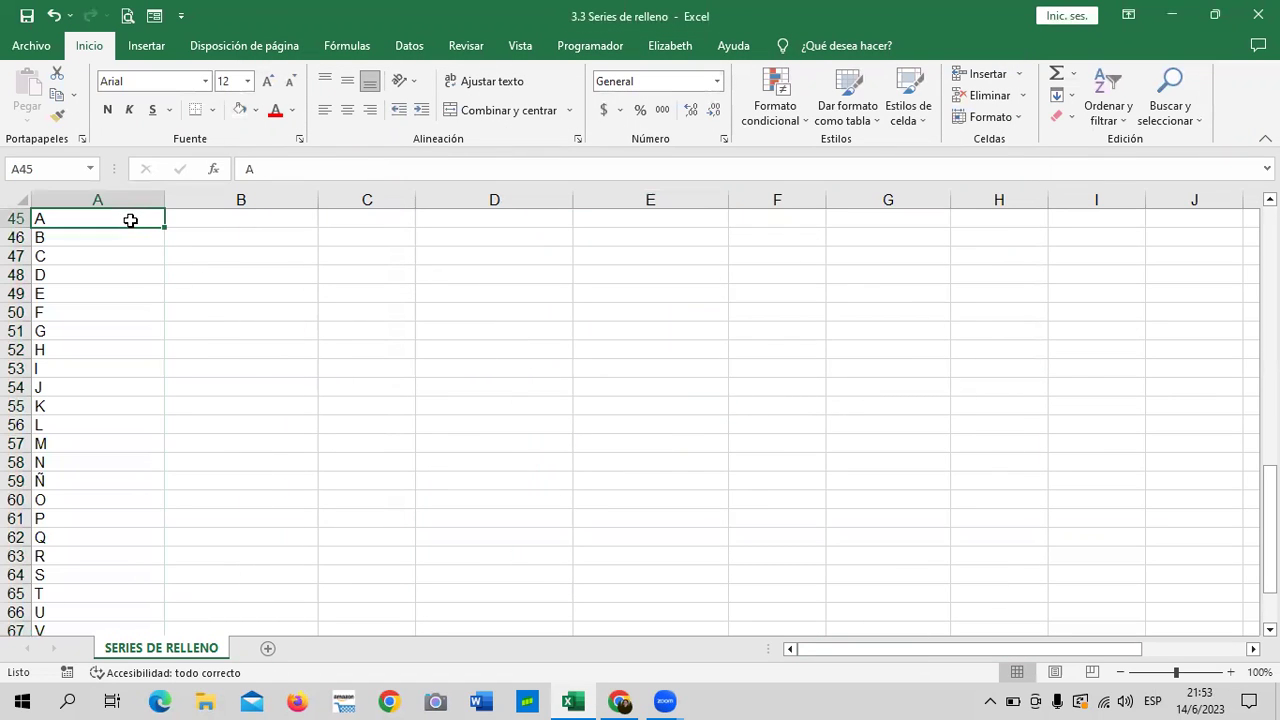
left_click_drag(165, 228, 1154, 231)
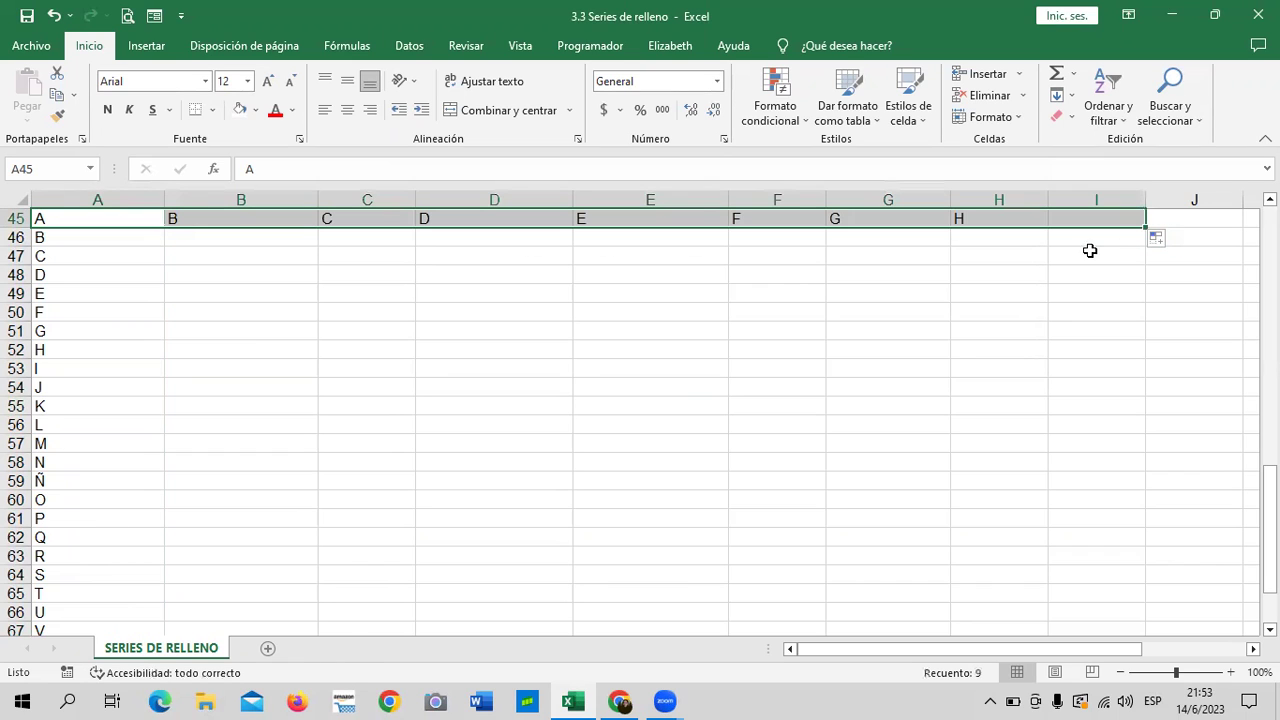
left_click(47, 238)
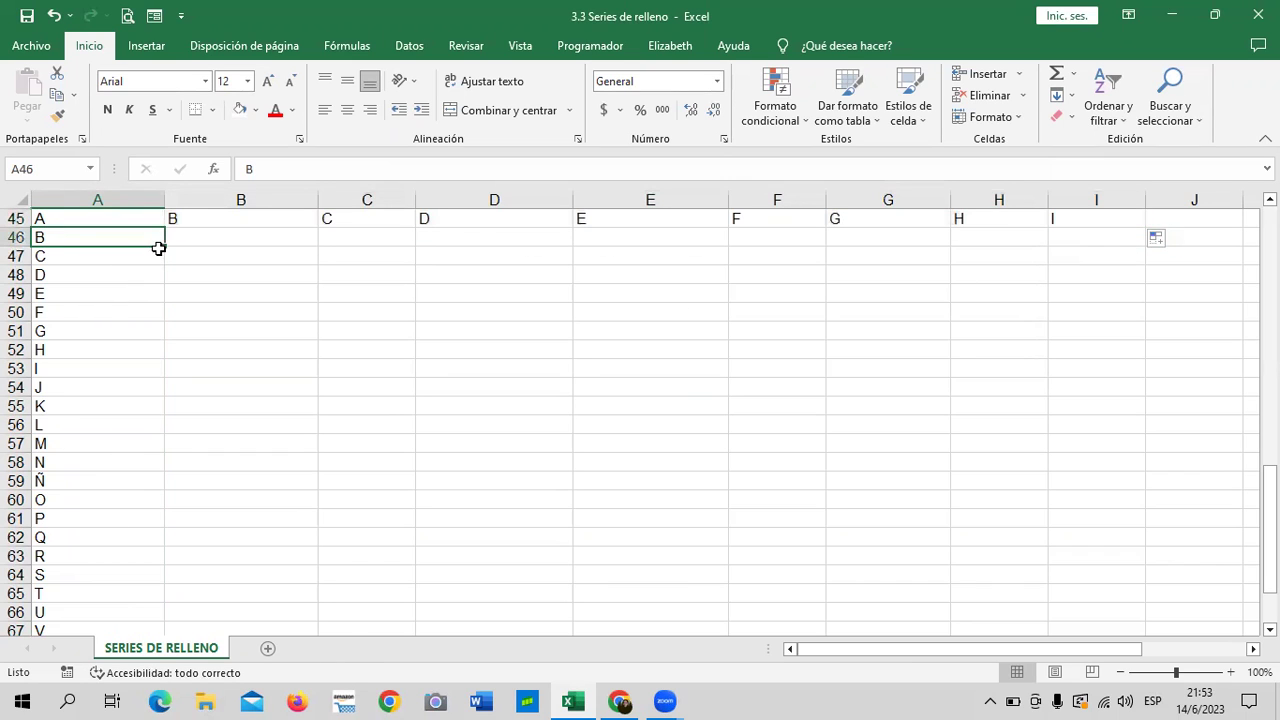
mouse_move(166, 246)
left_mouse_down()
mouse_move(587, 265)
mouse_move(1135, 240)
left_mouse_up()
left_click(640, 365)
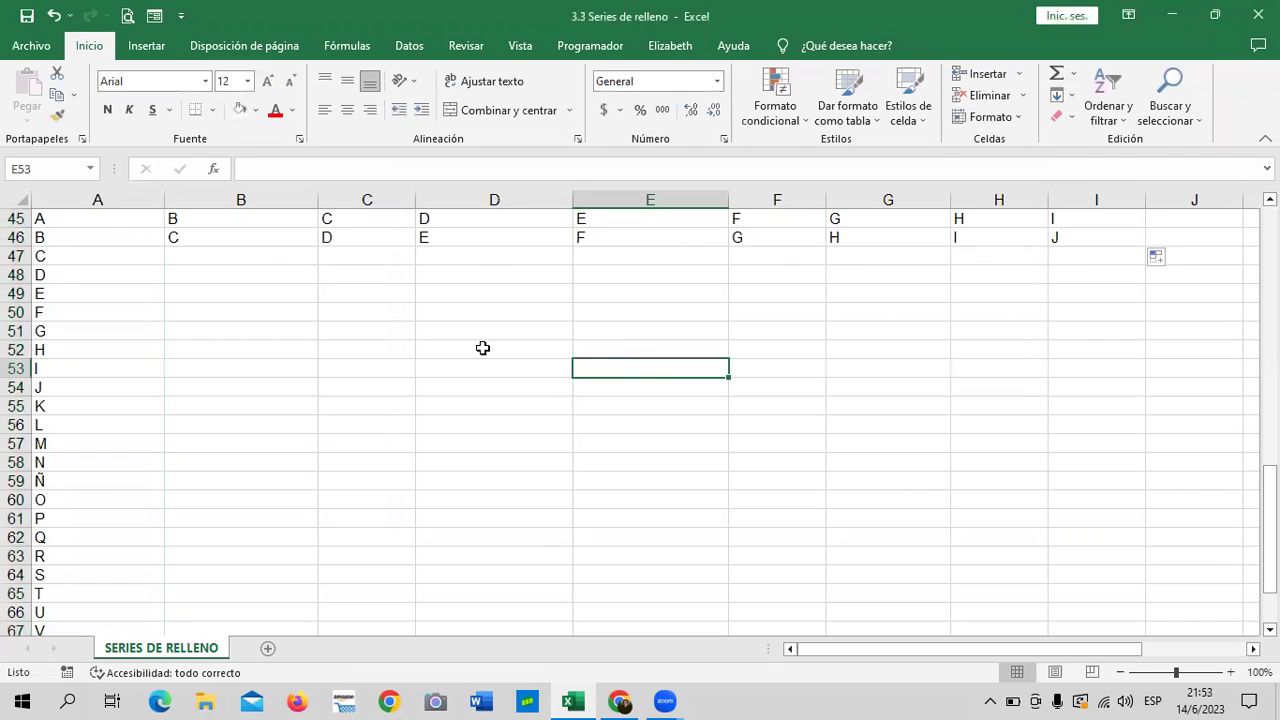
left_click(67, 274)
left_click(200, 280)
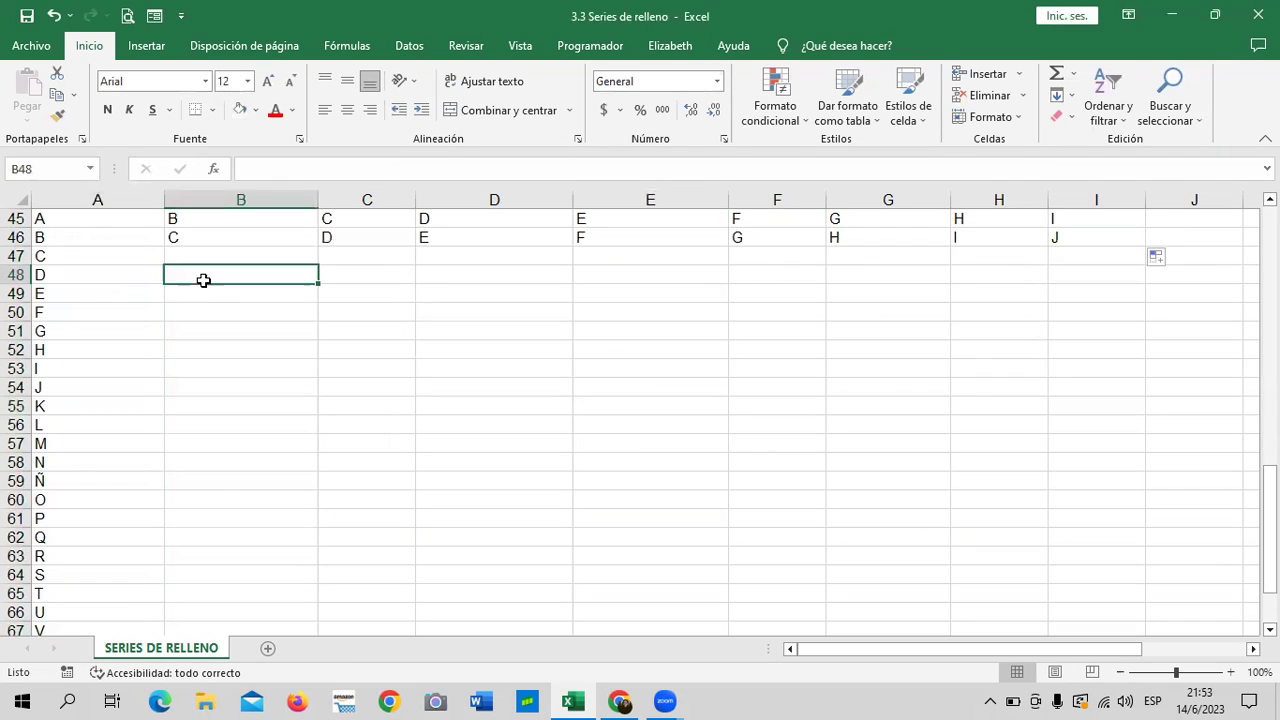
left_click(127, 278)
scroll(96, 400, "down", 1)
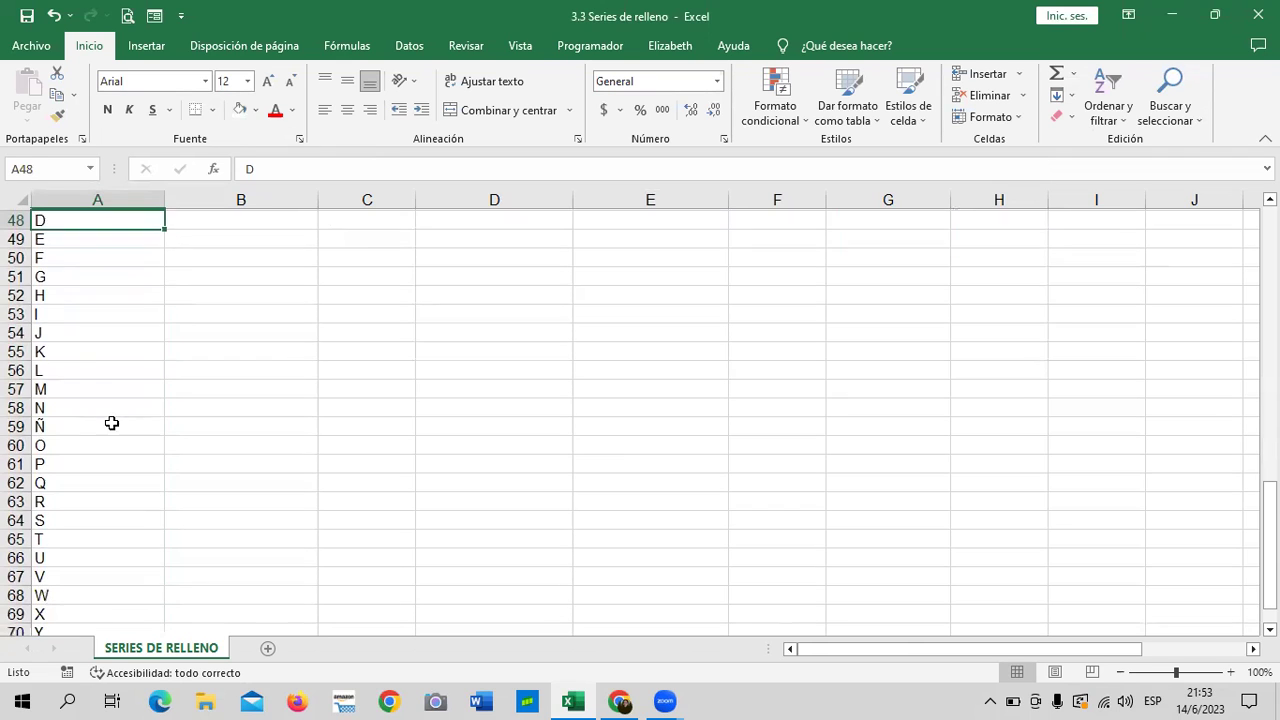
scroll(109, 420, "up", 3)
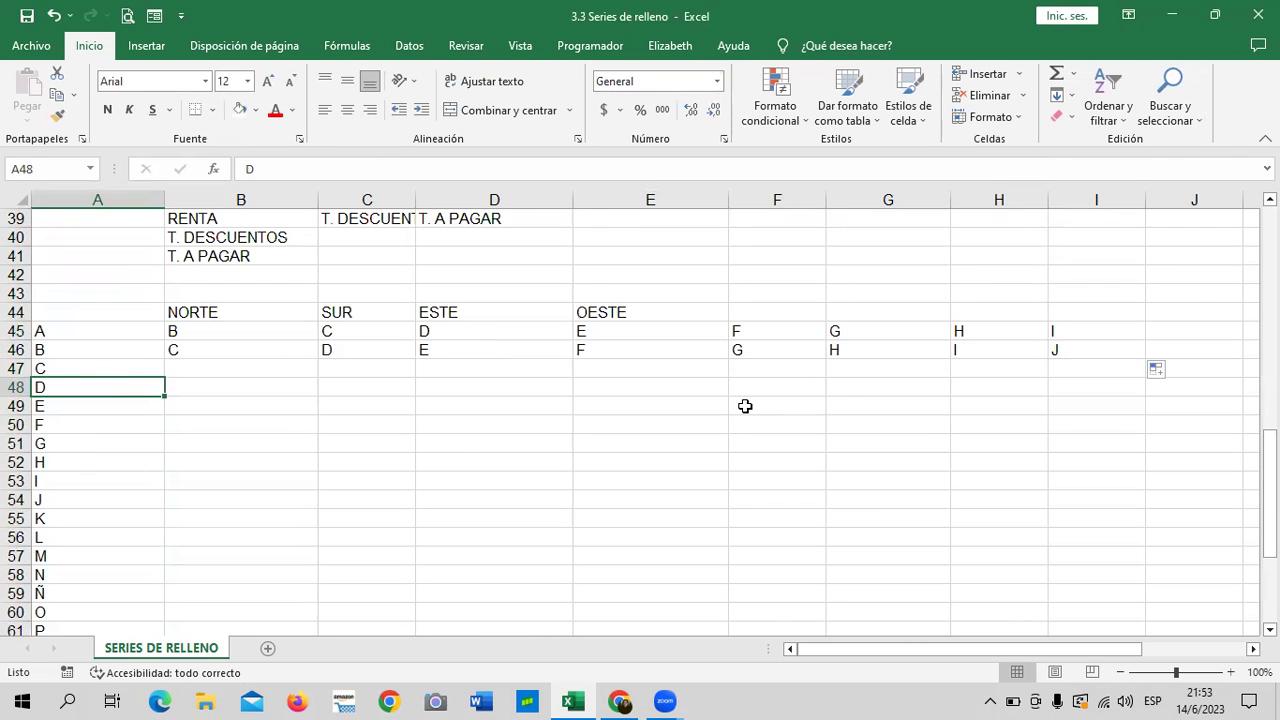
Enter Z in B49 and Y in C49, then fill the reverse alphabet along row 49
left_click(218, 370)
left_click(216, 408)
type("Z")
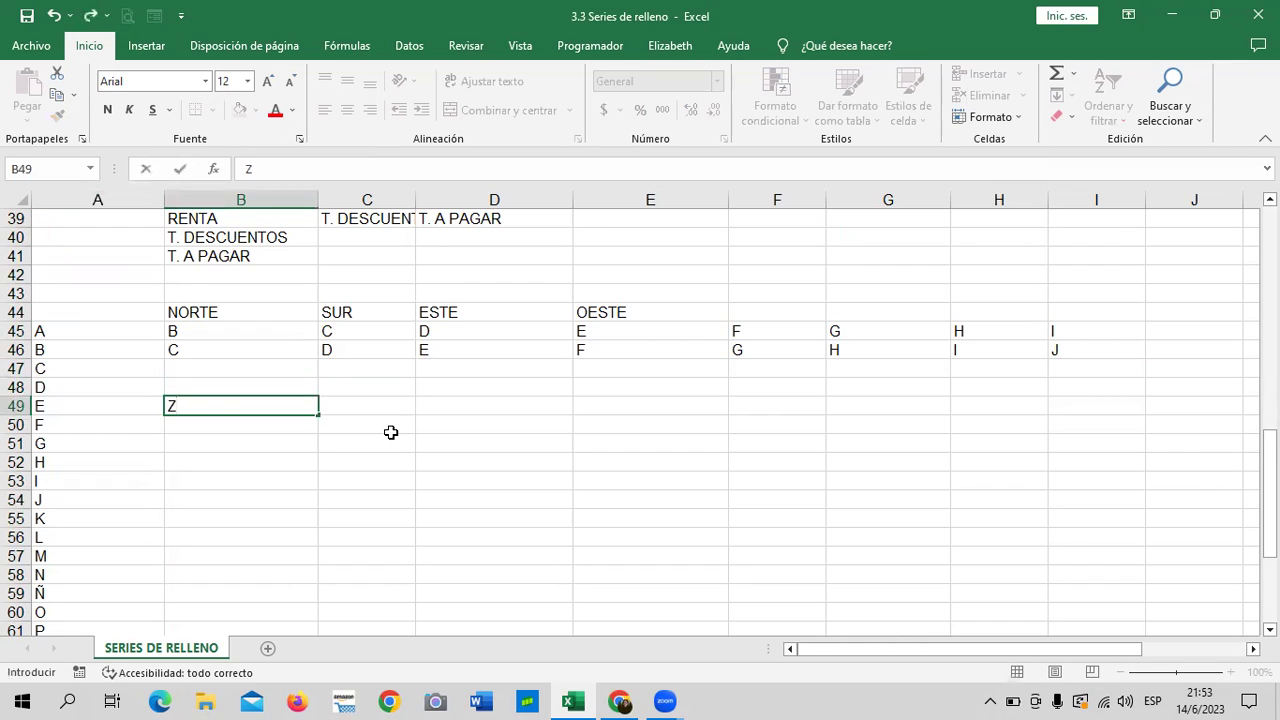
key("Tab")
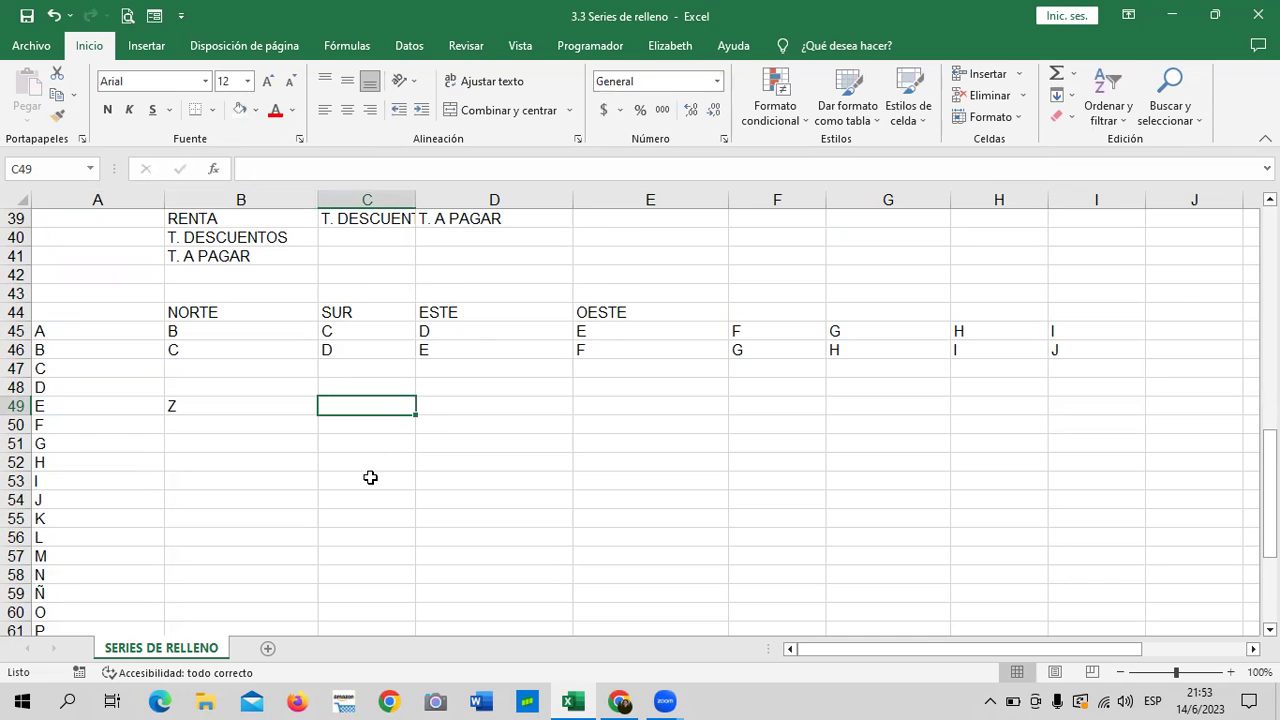
scroll(369, 477, "down", 7)
scroll(475, 471, "down", 3)
scroll(475, 471, "up", 1)
scroll(475, 471, "up", 2)
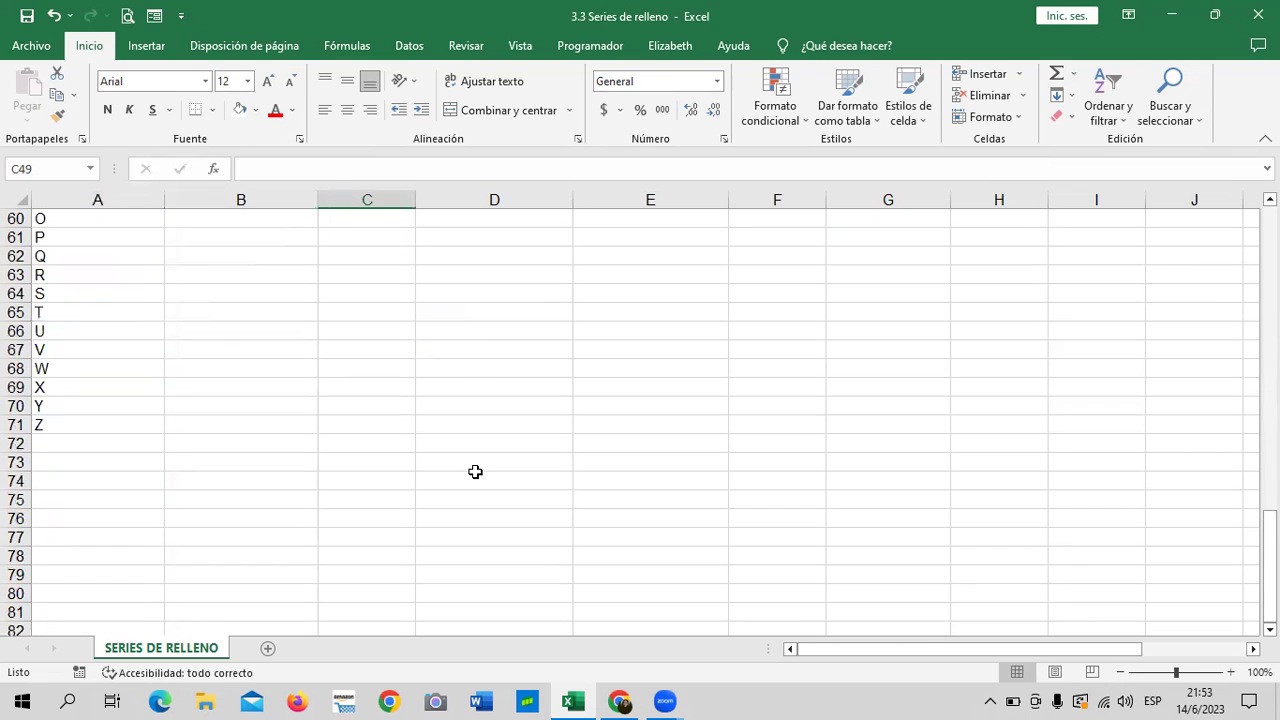
scroll(473, 471, "up", 5)
scroll(473, 471, "up", 2)
type("Y")
left_click(482, 466)
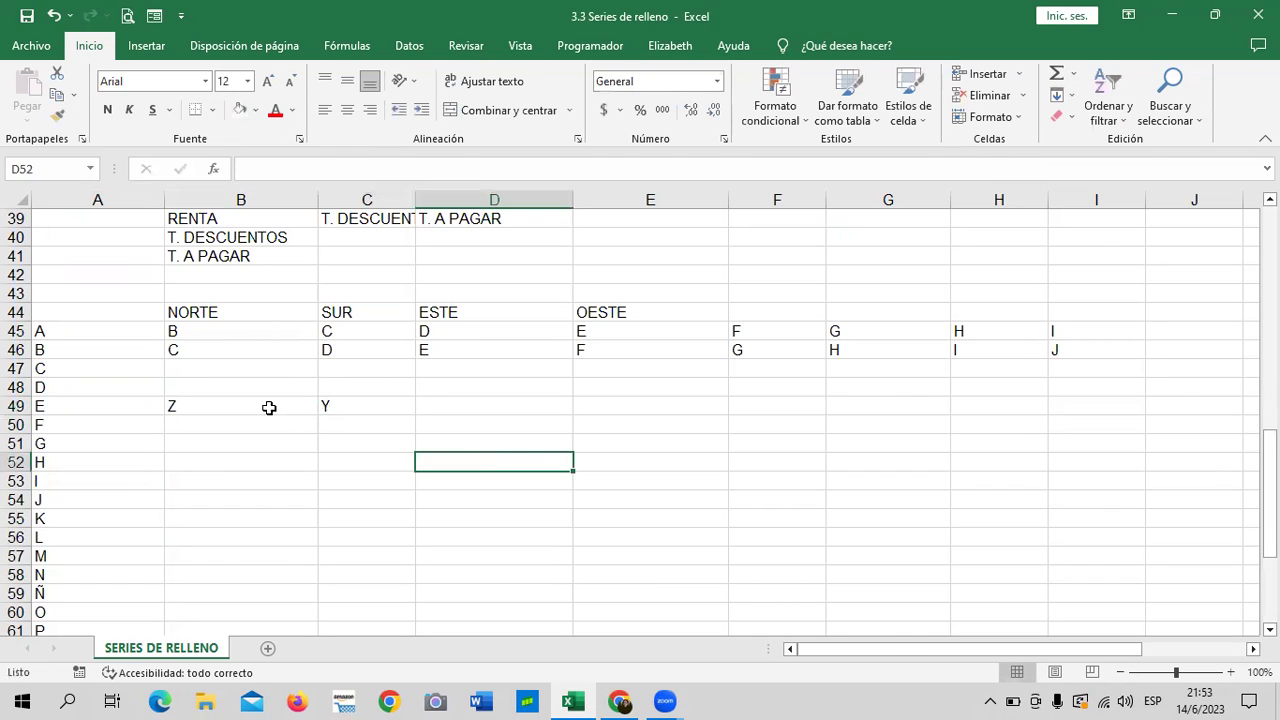
left_click_drag(269, 407, 330, 405)
left_click_drag(416, 415, 630, 413)
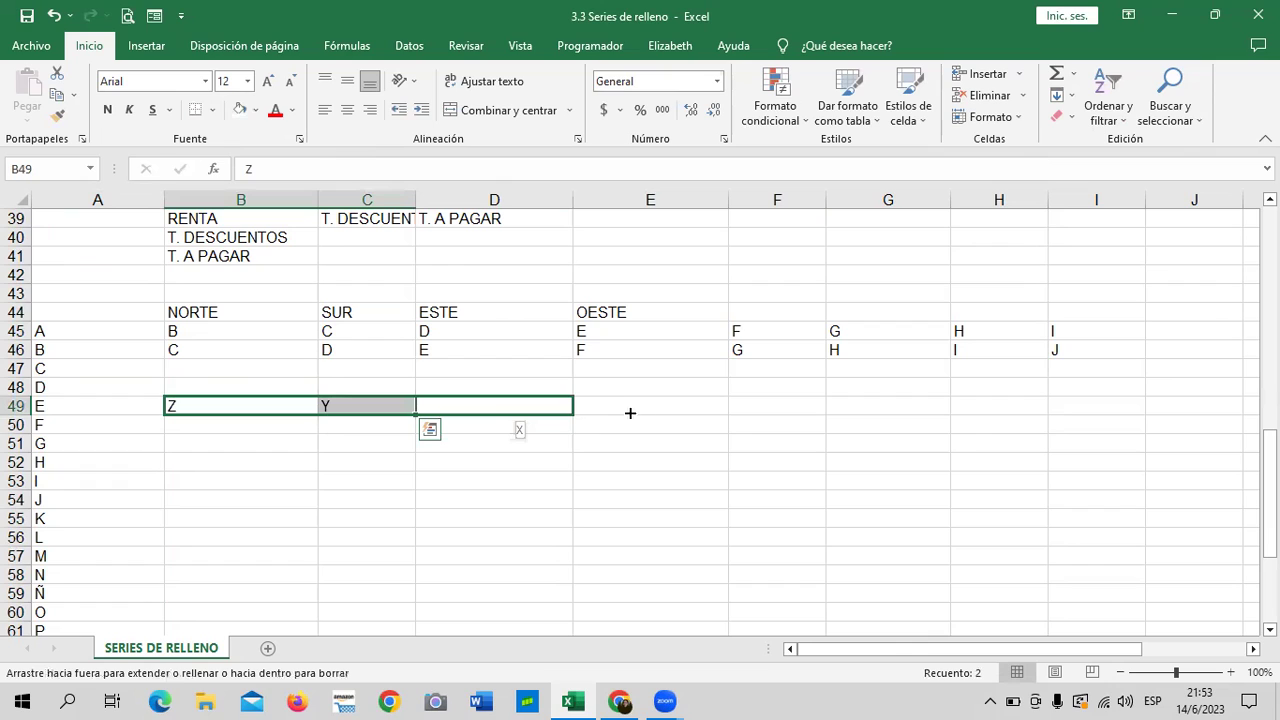
left_click_drag(630, 413, 1218, 409)
Finish the Z-to-R reverse series through J49 and check the Z–Y starting pair
left_click(552, 562)
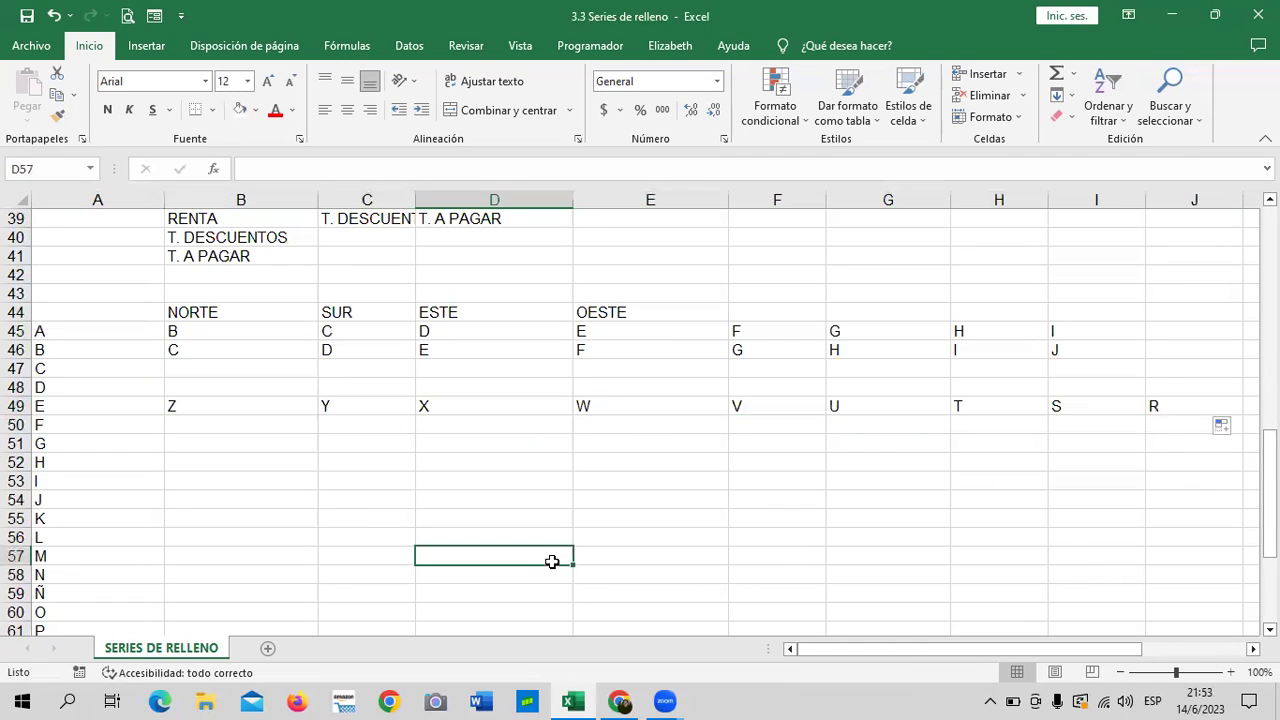
left_click(252, 221)
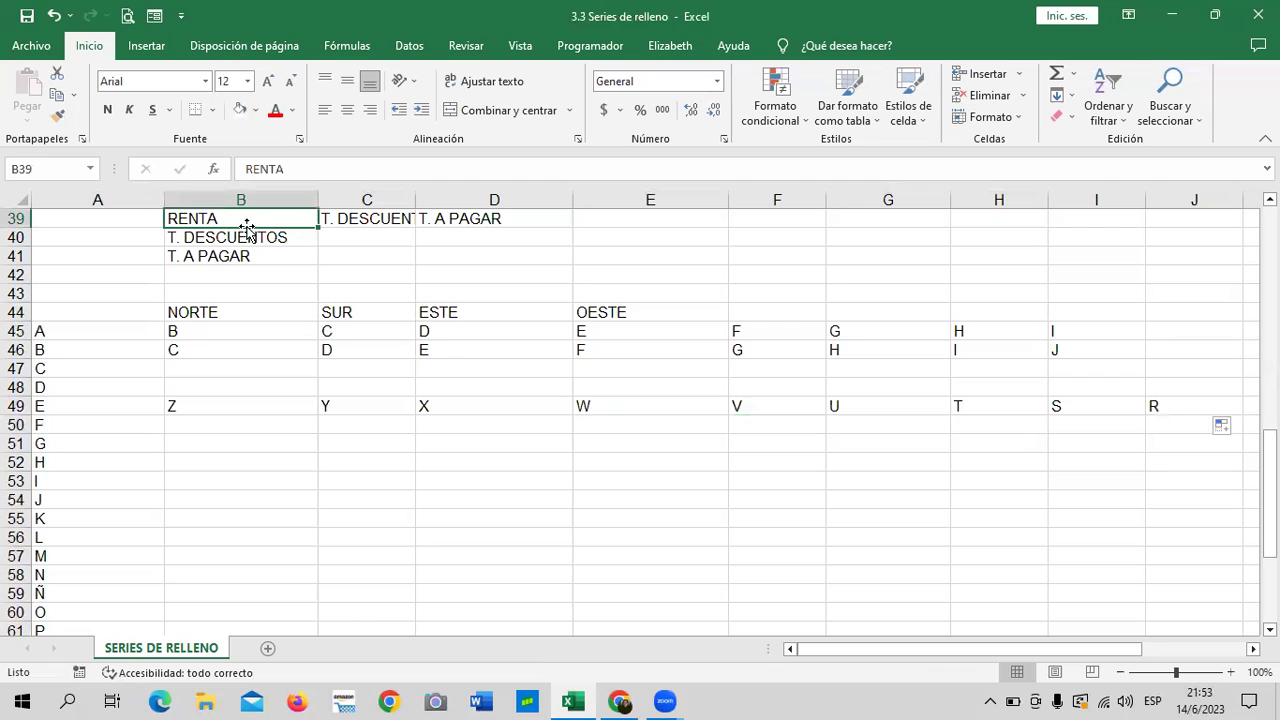
scroll(440, 350, "up", 4)
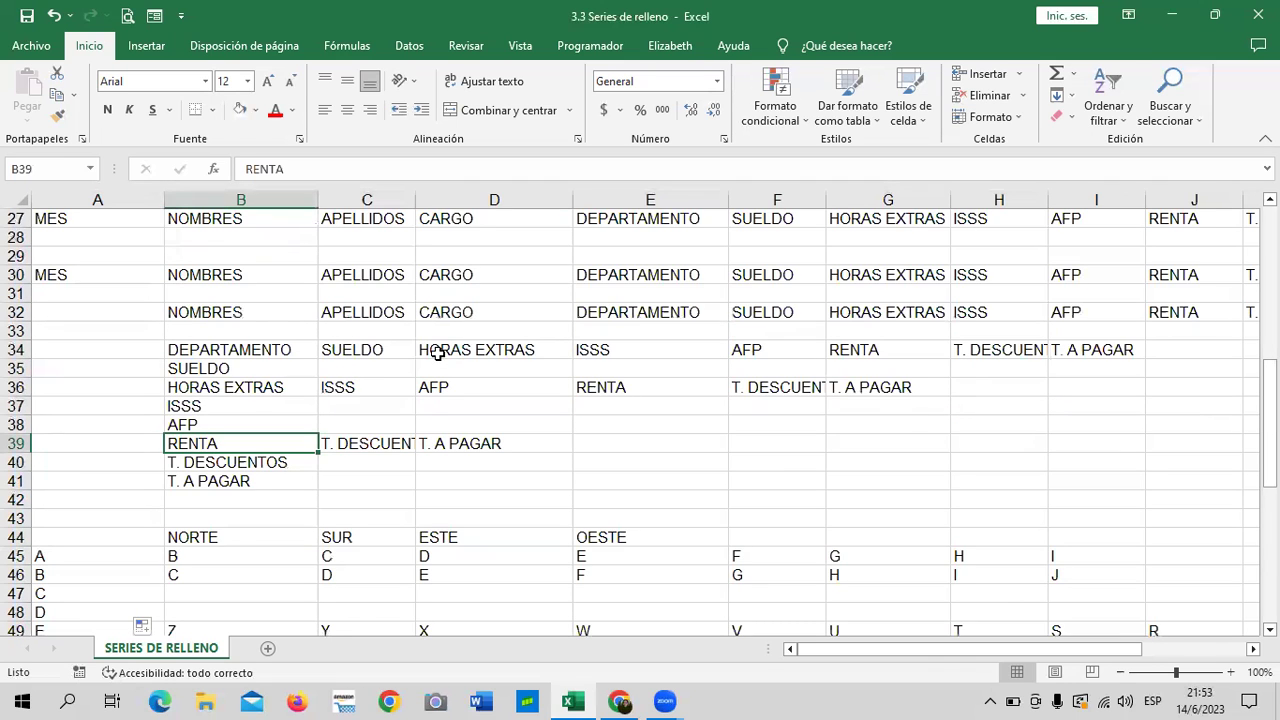
scroll(438, 353, "down", 2)
scroll(438, 350, "down", 2)
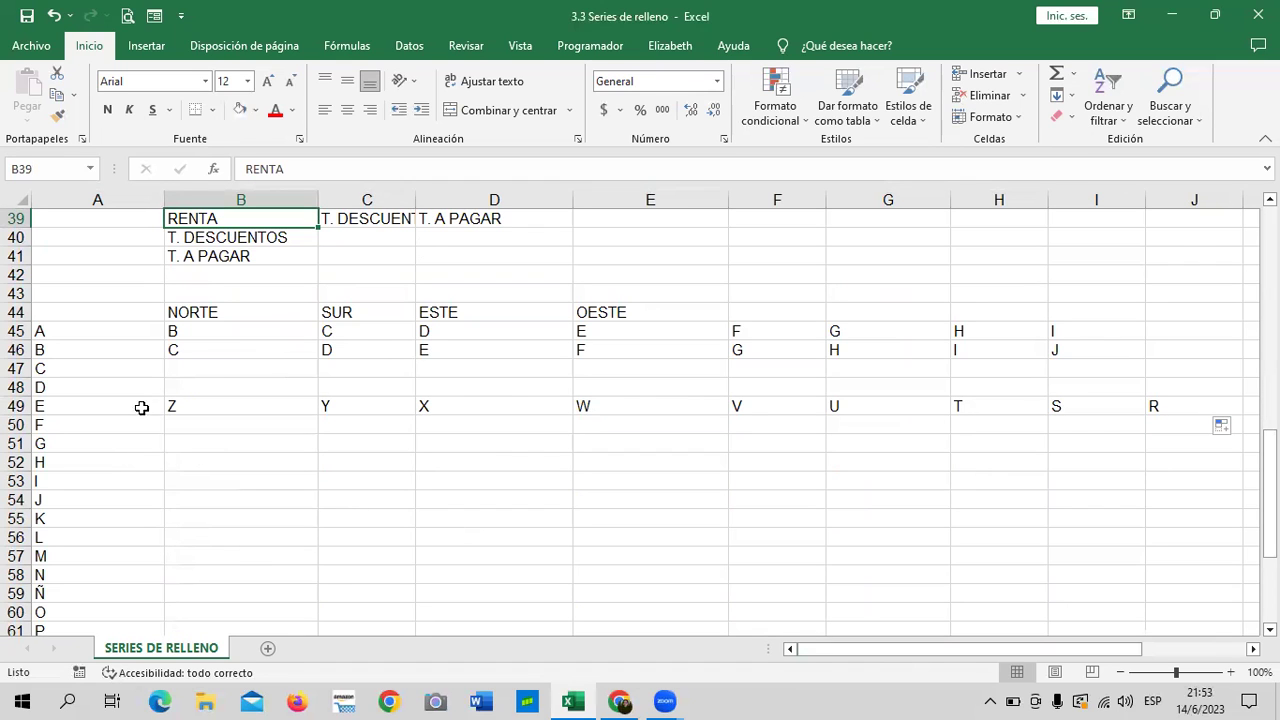
left_click_drag(257, 405, 371, 405)
left_click(366, 481)
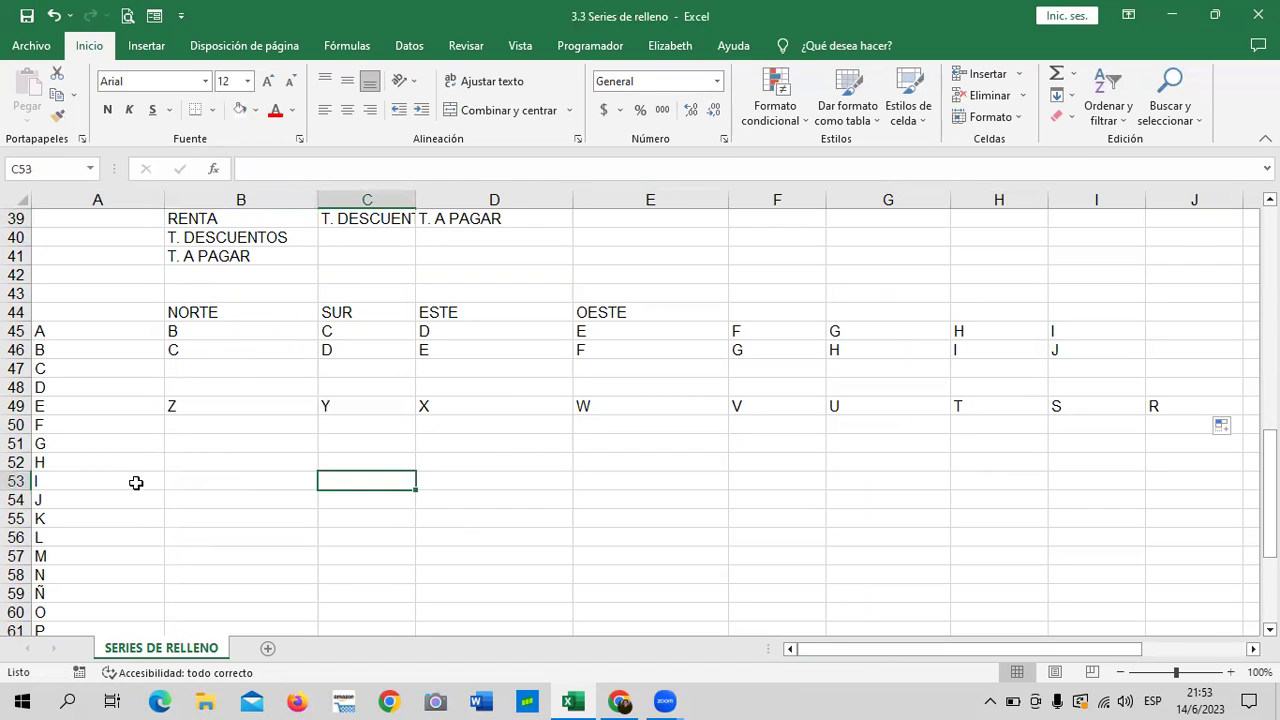
Fill from the L in A56 through G56, giving M, N, Ñ, O, P, Q
scroll(140, 483, "down", 1)
left_click(150, 485)
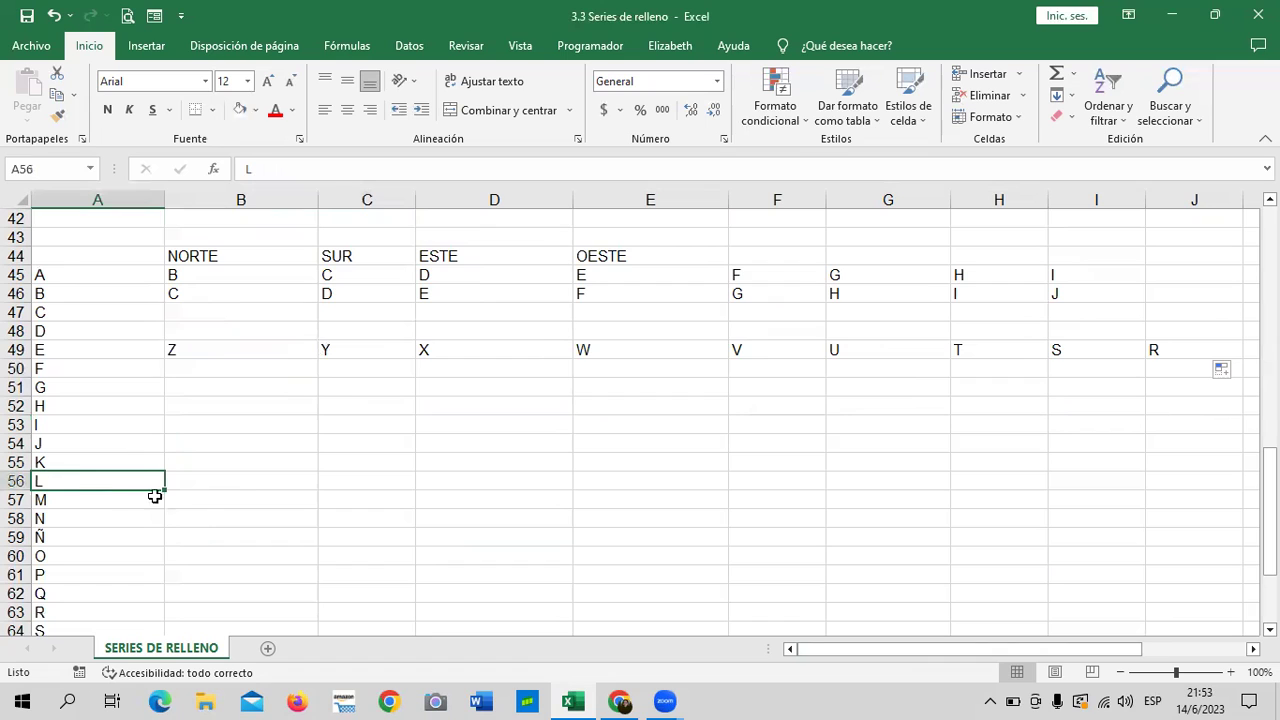
left_click_drag(164, 489, 950, 462)
left_click(577, 405)
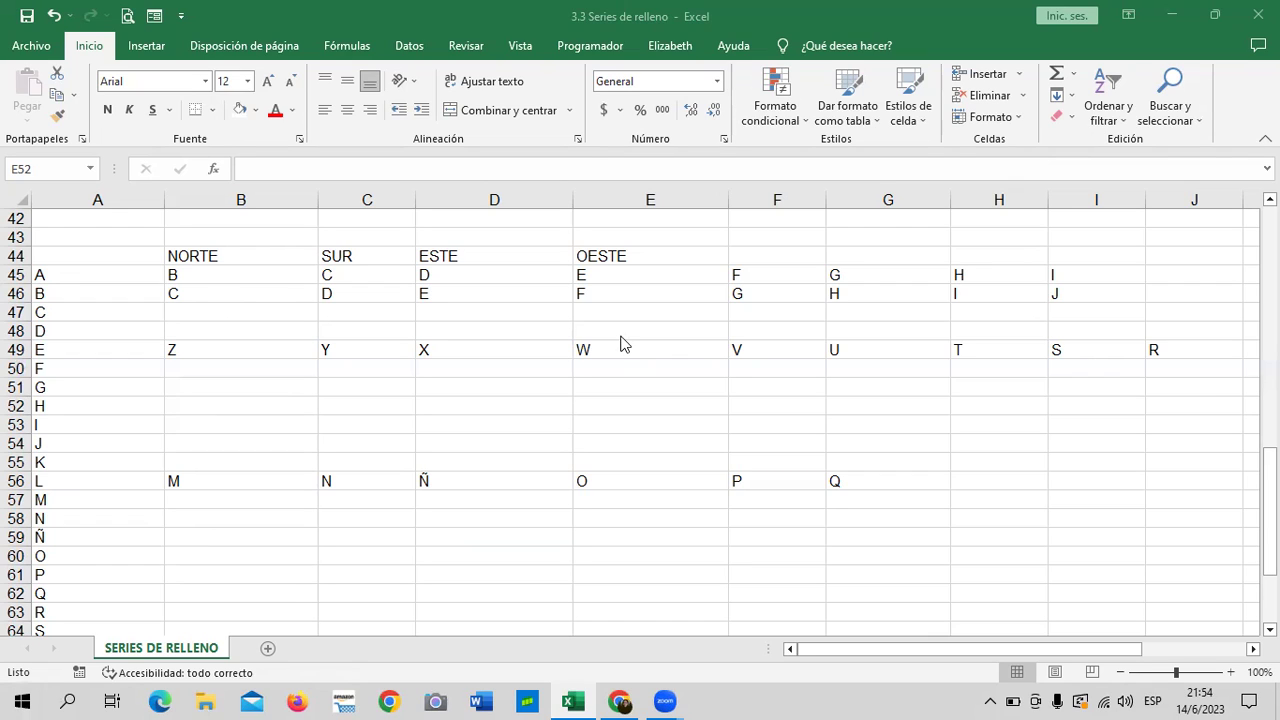
scroll(579, 510, "up", 3)
scroll(577, 513, "up", 4)
scroll(577, 513, "up", 4)
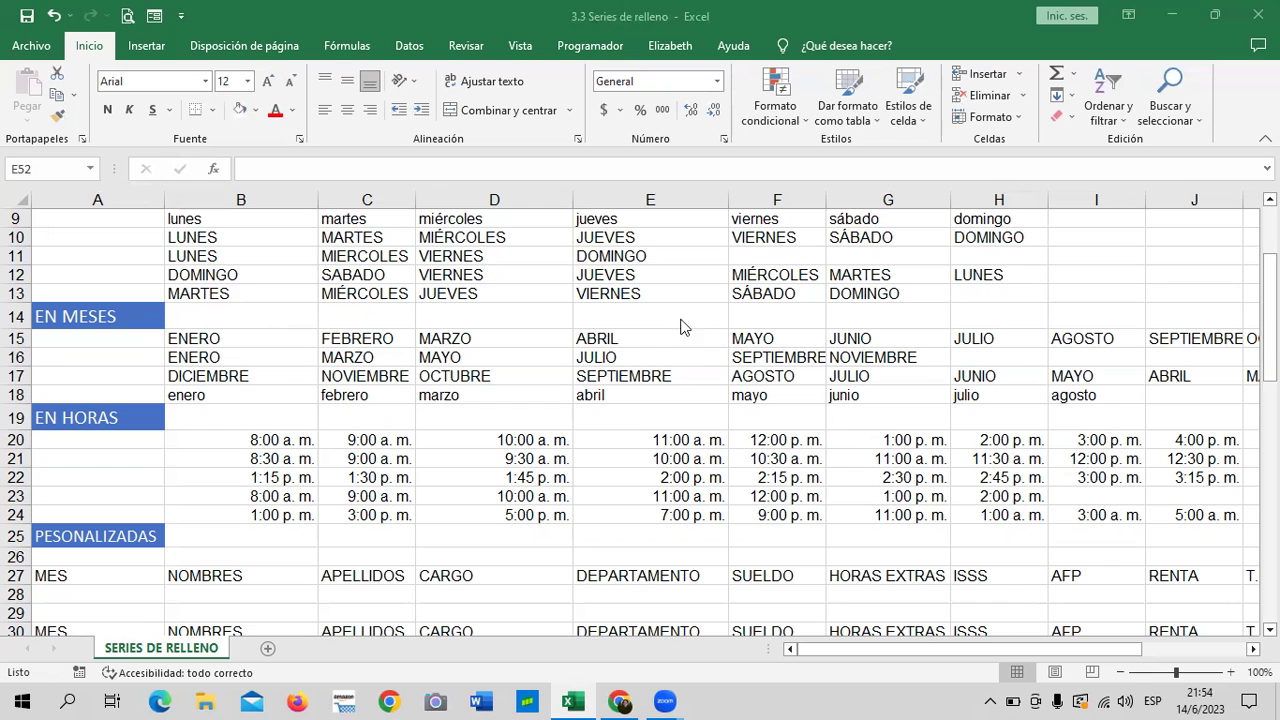
scroll(585, 355, "down", 3)
scroll(585, 355, "down", 3)
scroll(585, 355, "down", 3)
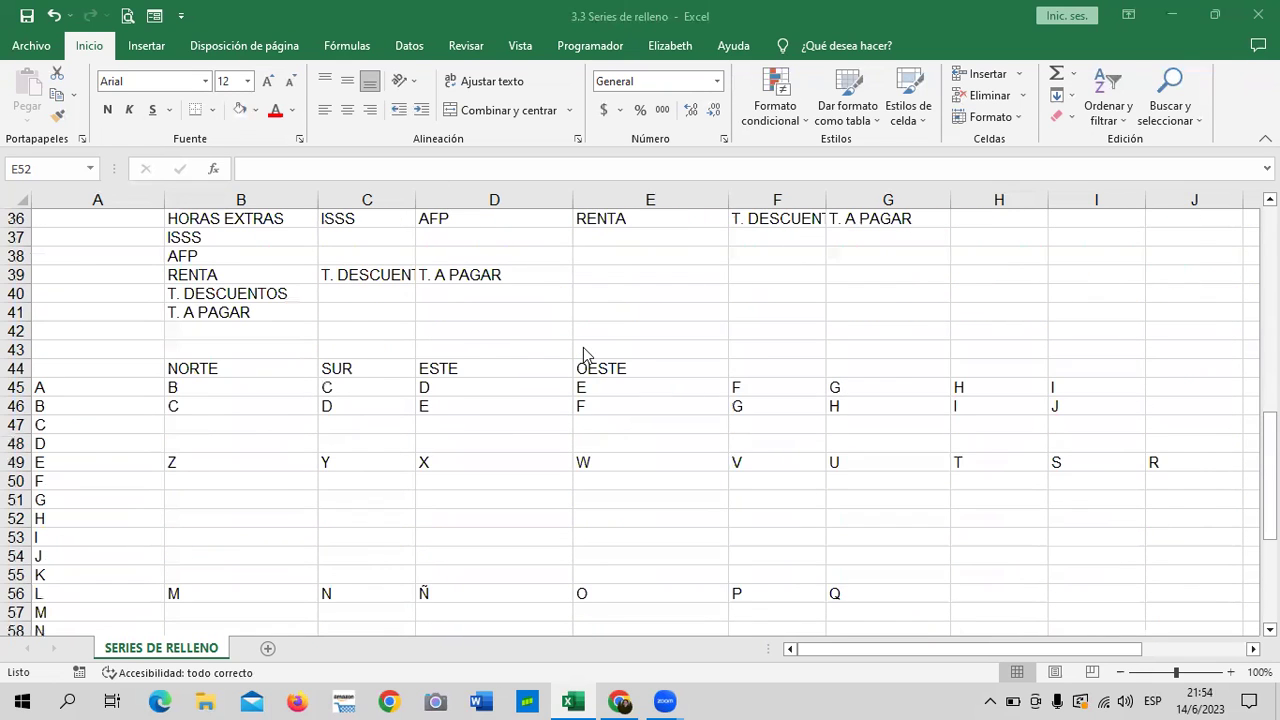
scroll(585, 355, "down", 2)
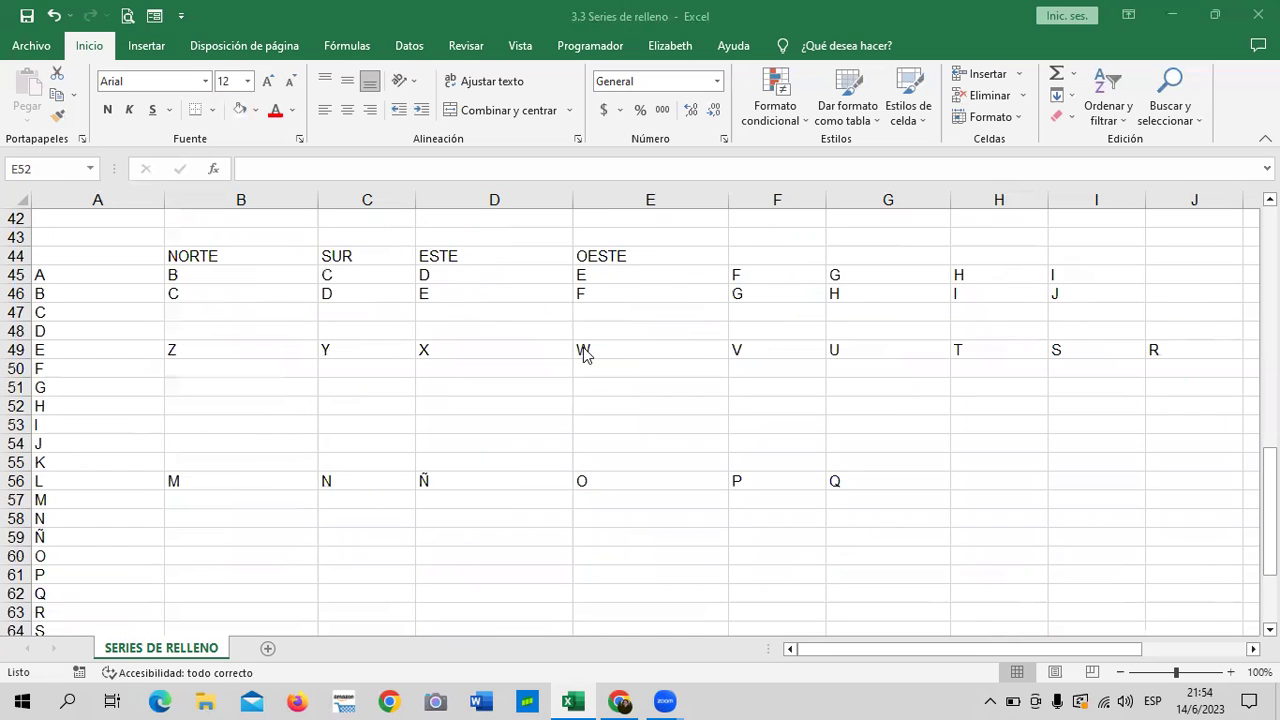
scroll(583, 350, "down", 1)
scroll(580, 362, "up", 2)
scroll(576, 393, "up", 3)
scroll(576, 393, "up", 5)
scroll(576, 393, "up", 5)
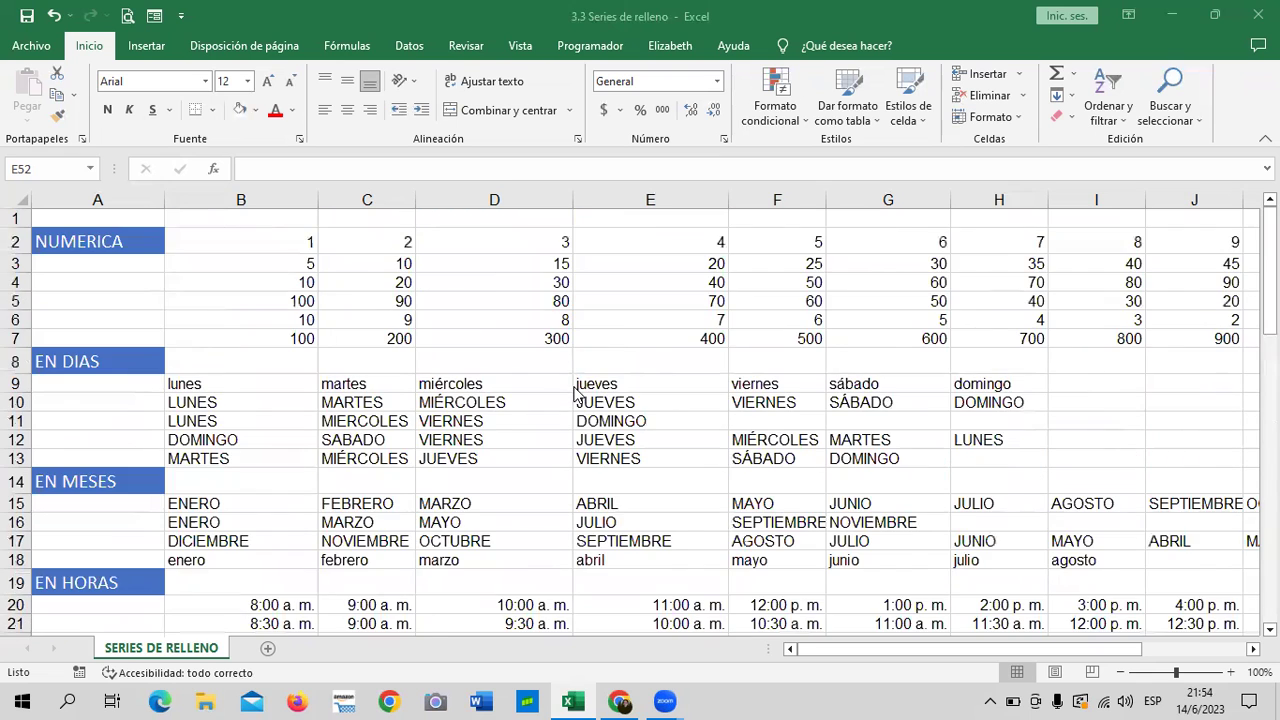
scroll(576, 393, "down", 3)
scroll(576, 393, "down", 3)
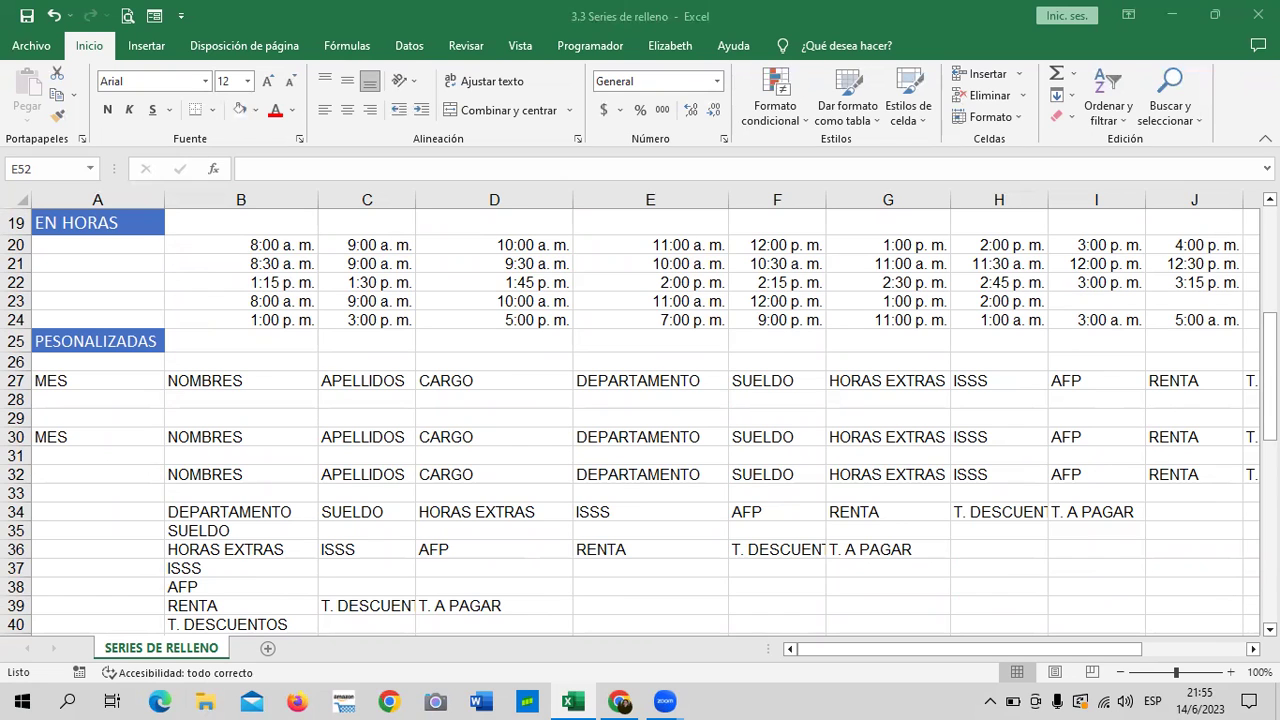
Scroll the sheet to review the NORTE, SUR, ESTE, OESTE row and the alphabet series
scroll(562, 384, "down", 2)
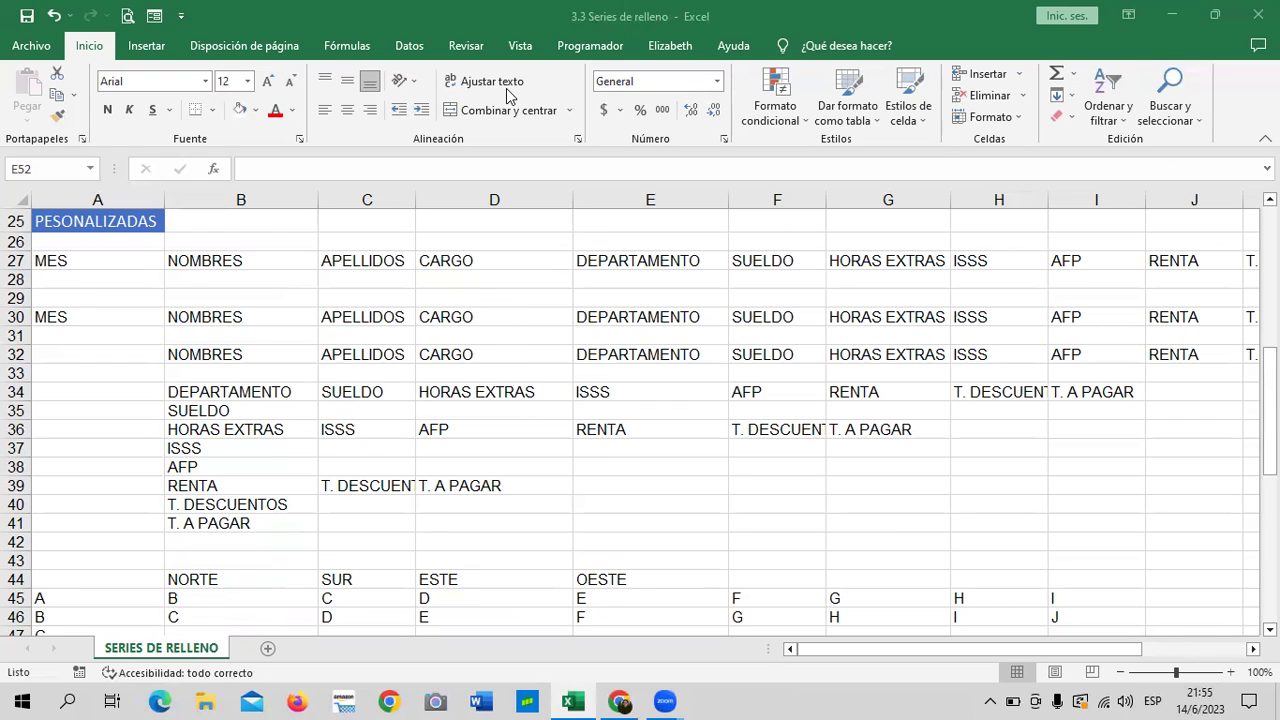
scroll(623, 329, "down", 3)
scroll(624, 330, "down", 1)
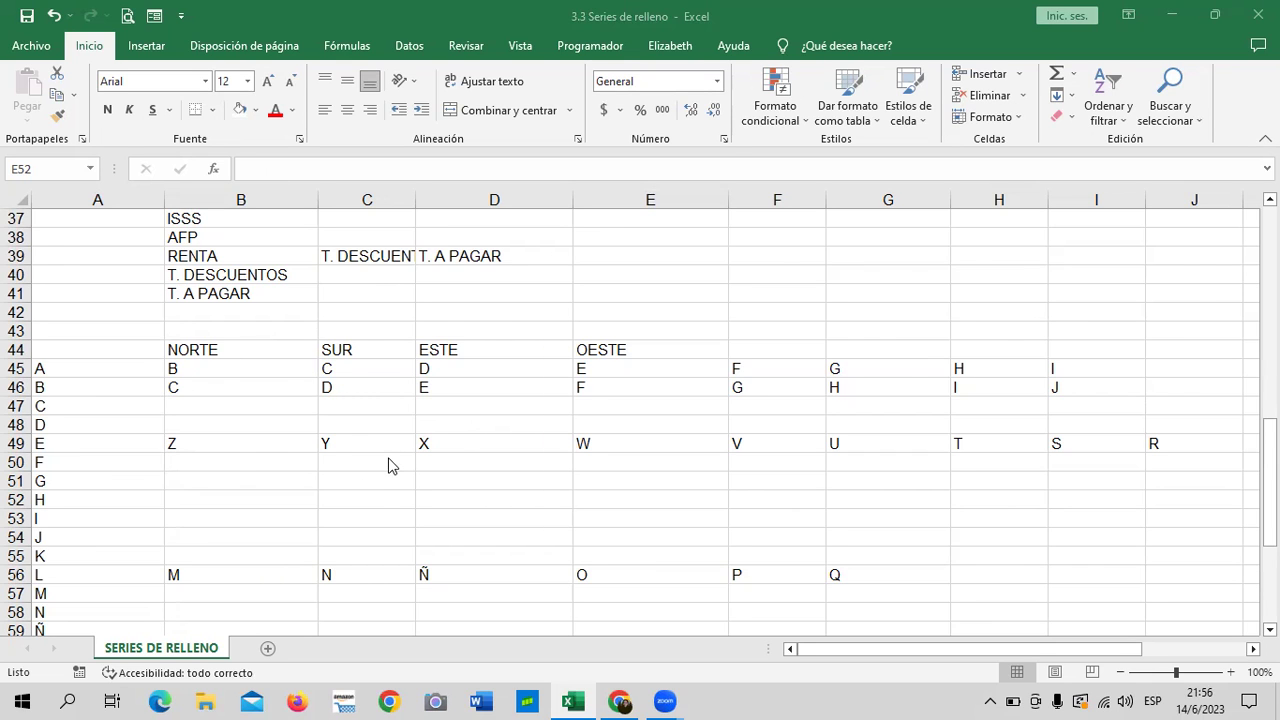
scroll(389, 465, "up", 3)
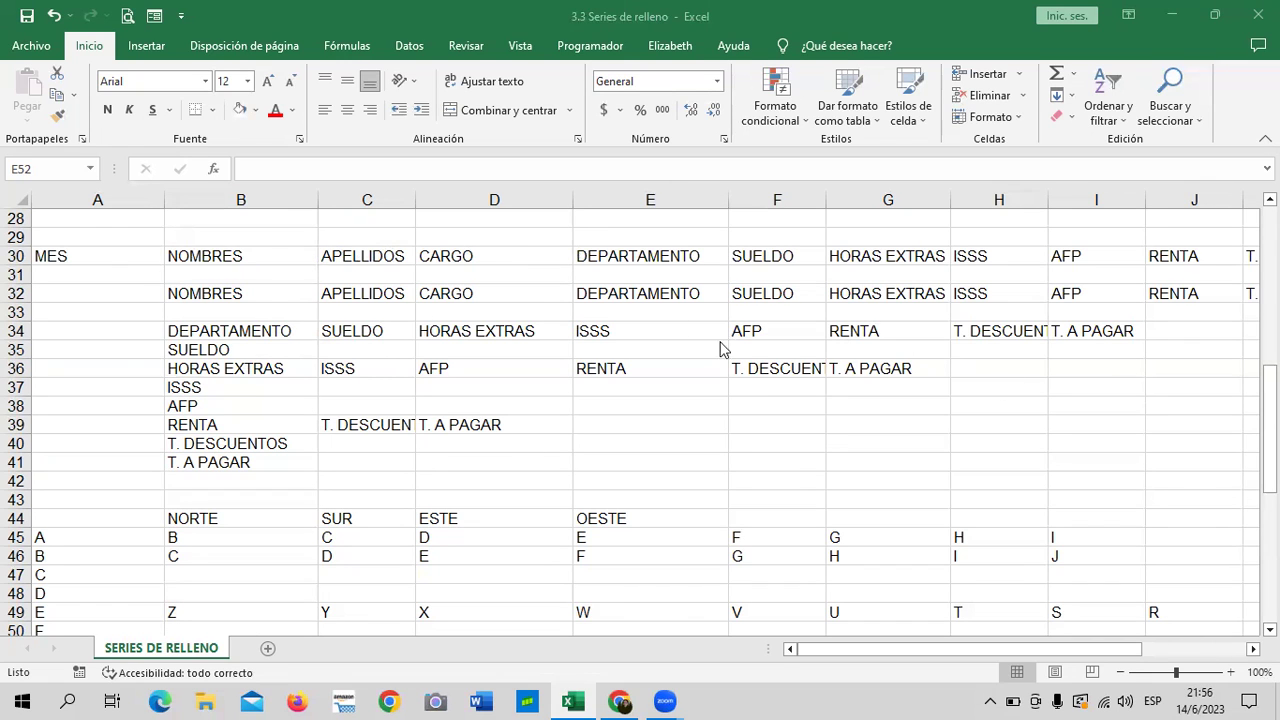
scroll(705, 451, "down", 3)
scroll(703, 448, "down", 1)
scroll(701, 446, "down", 3)
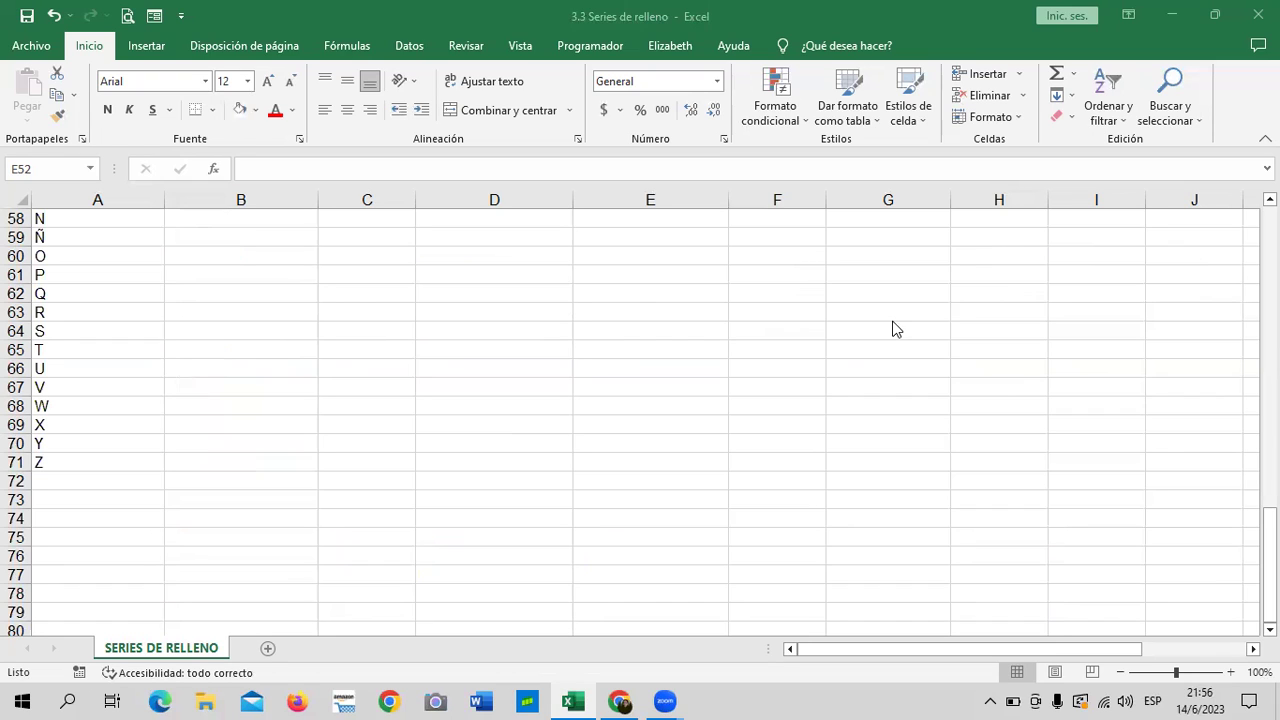
scroll(797, 450, "up", 1)
scroll(705, 445, "up", 7)
scroll(705, 452, "up", 1)
scroll(700, 449, "up", 2)
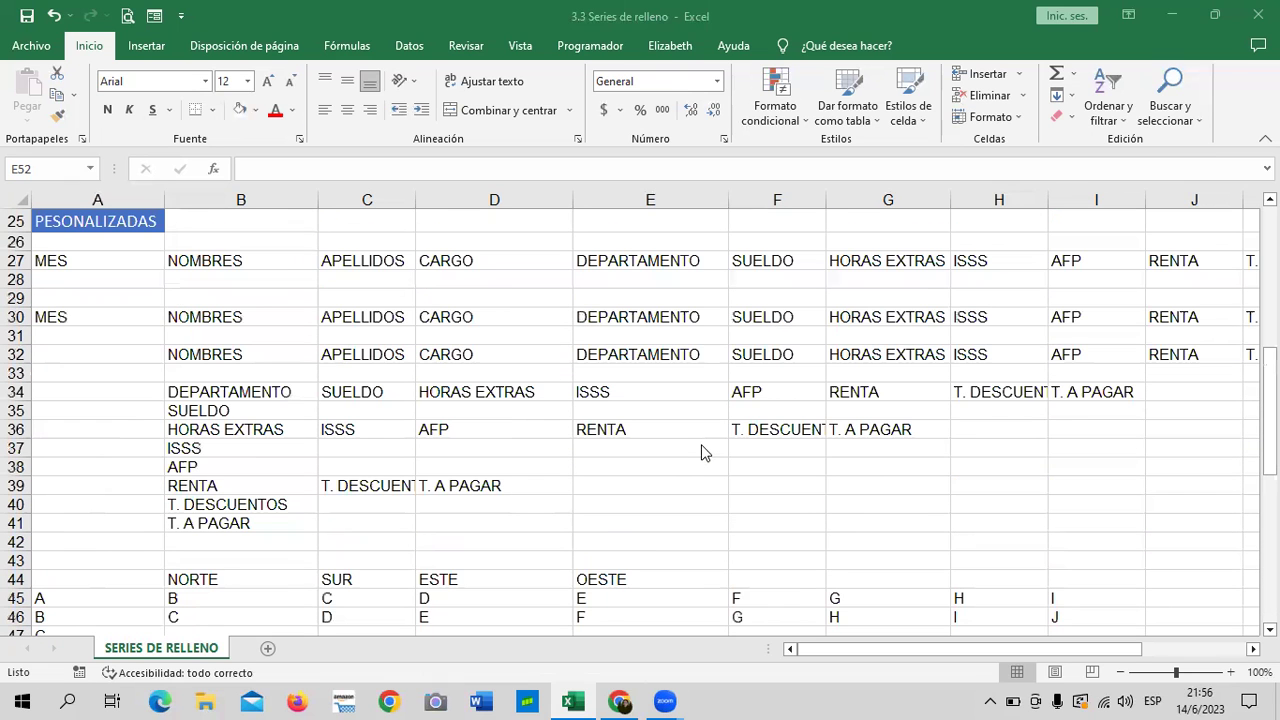
Return to the course in Chrome, open 3.8 Laboratorio and read quiz questions 1–3
left_click(620, 701)
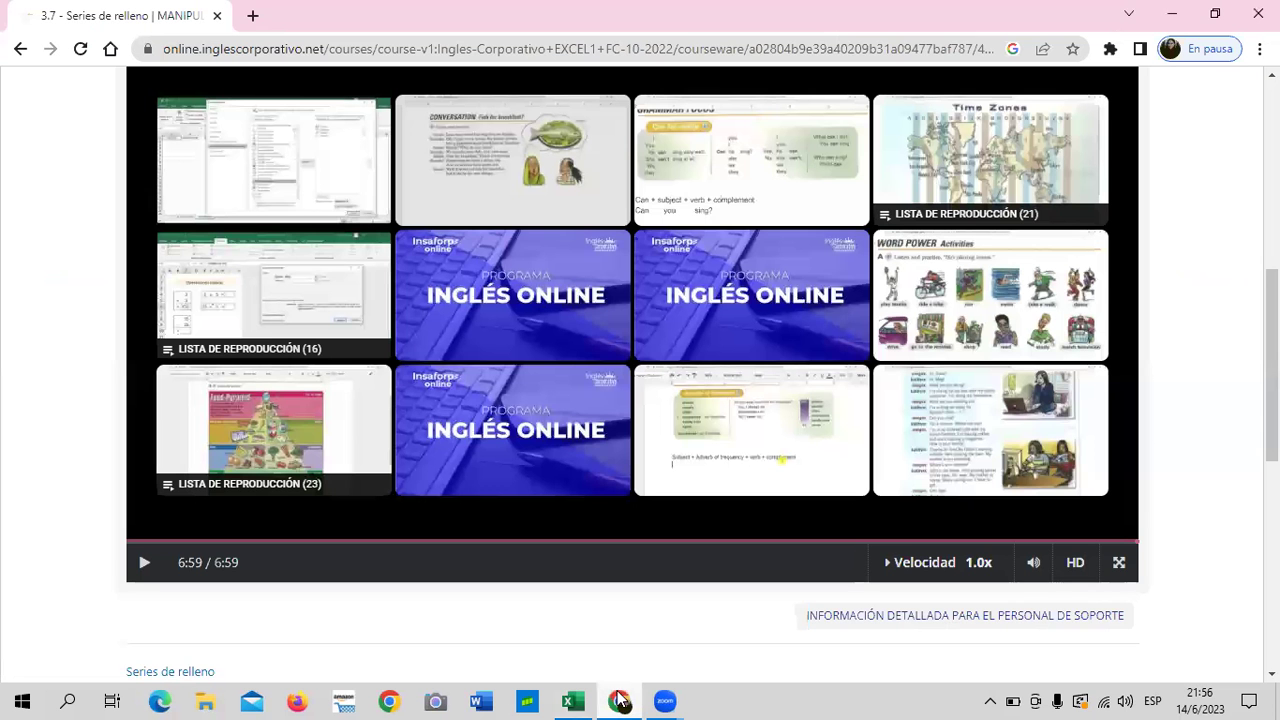
scroll(715, 380, "up", 2)
scroll(760, 360, "up", 2)
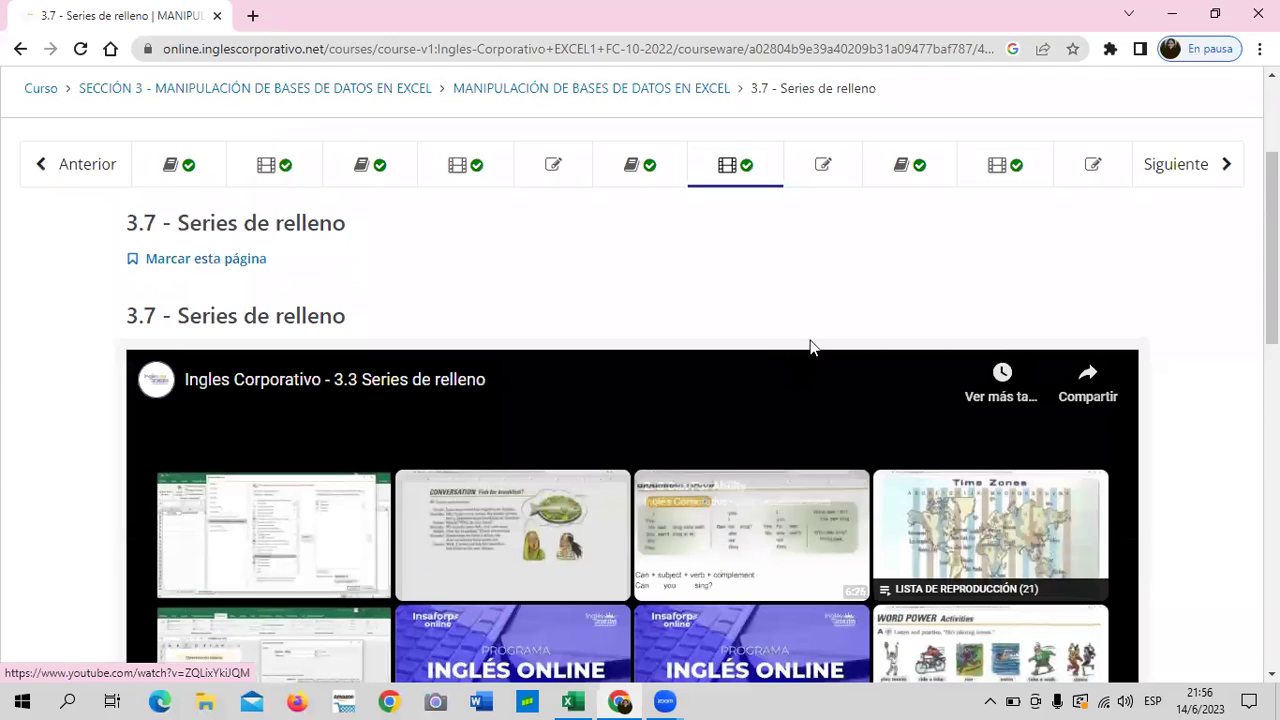
left_click(848, 176)
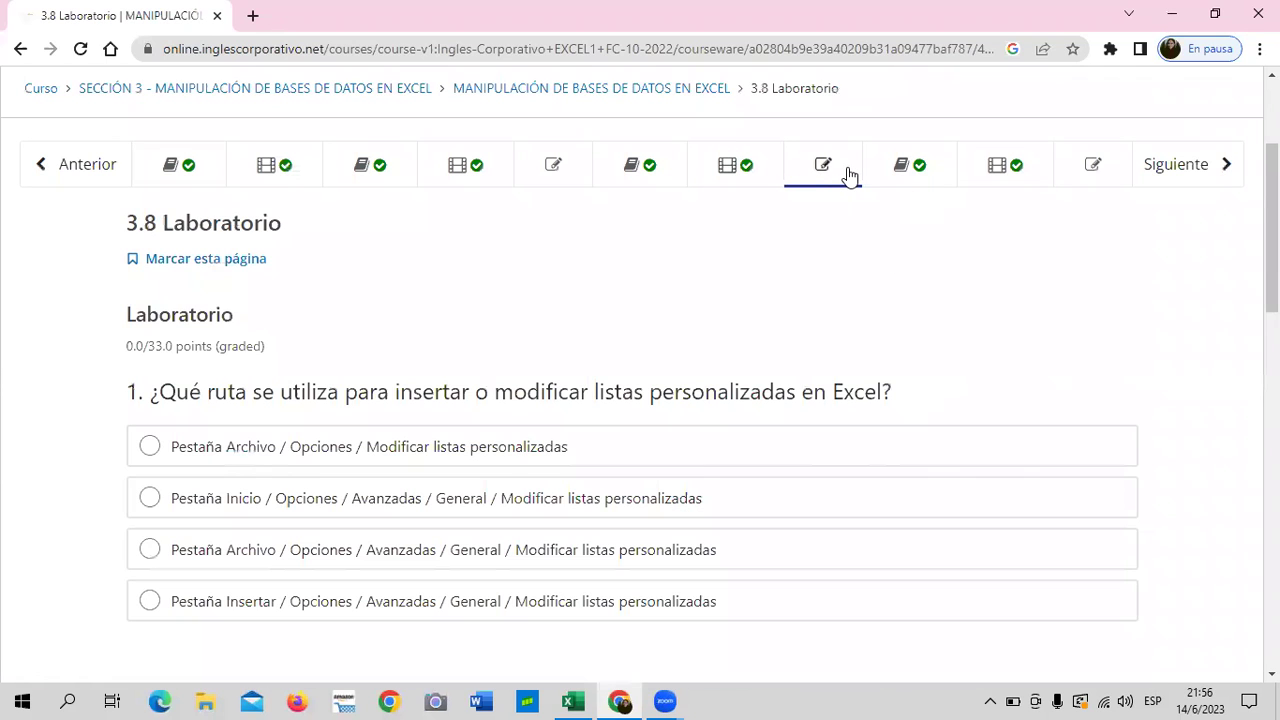
scroll(281, 416, "down", 1)
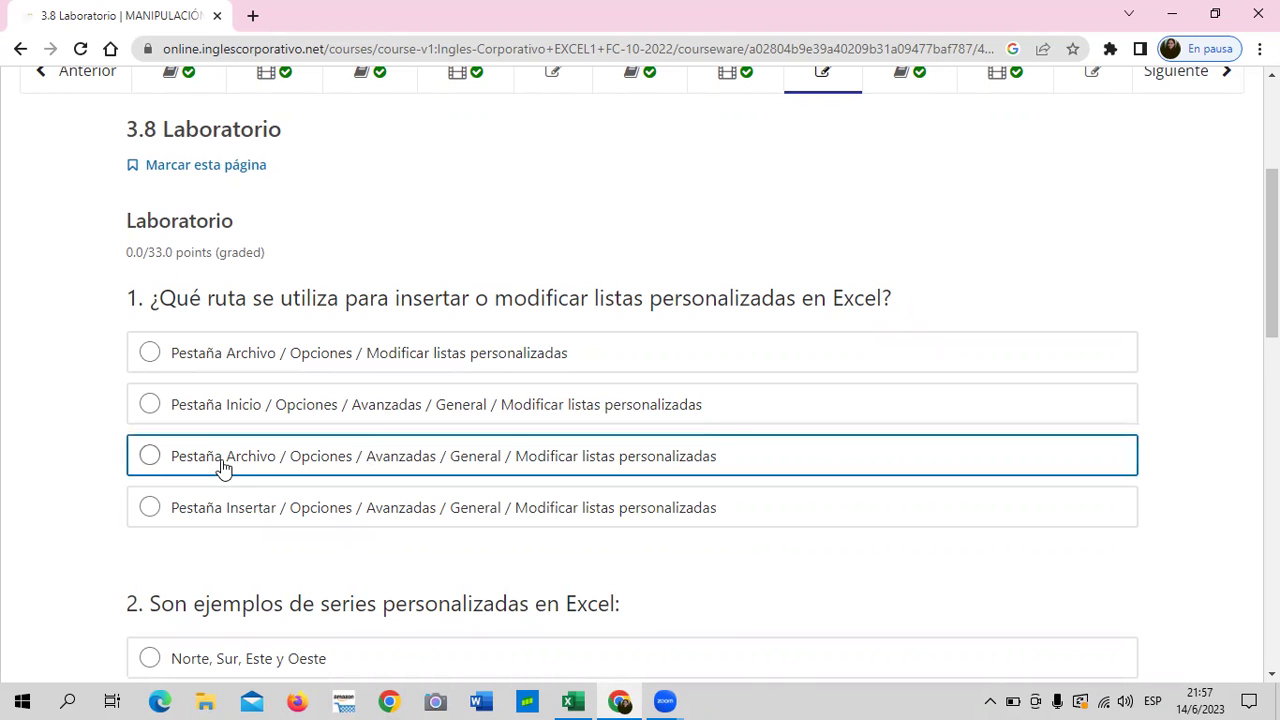
scroll(222, 470, "down", 2)
scroll(222, 470, "down", 1)
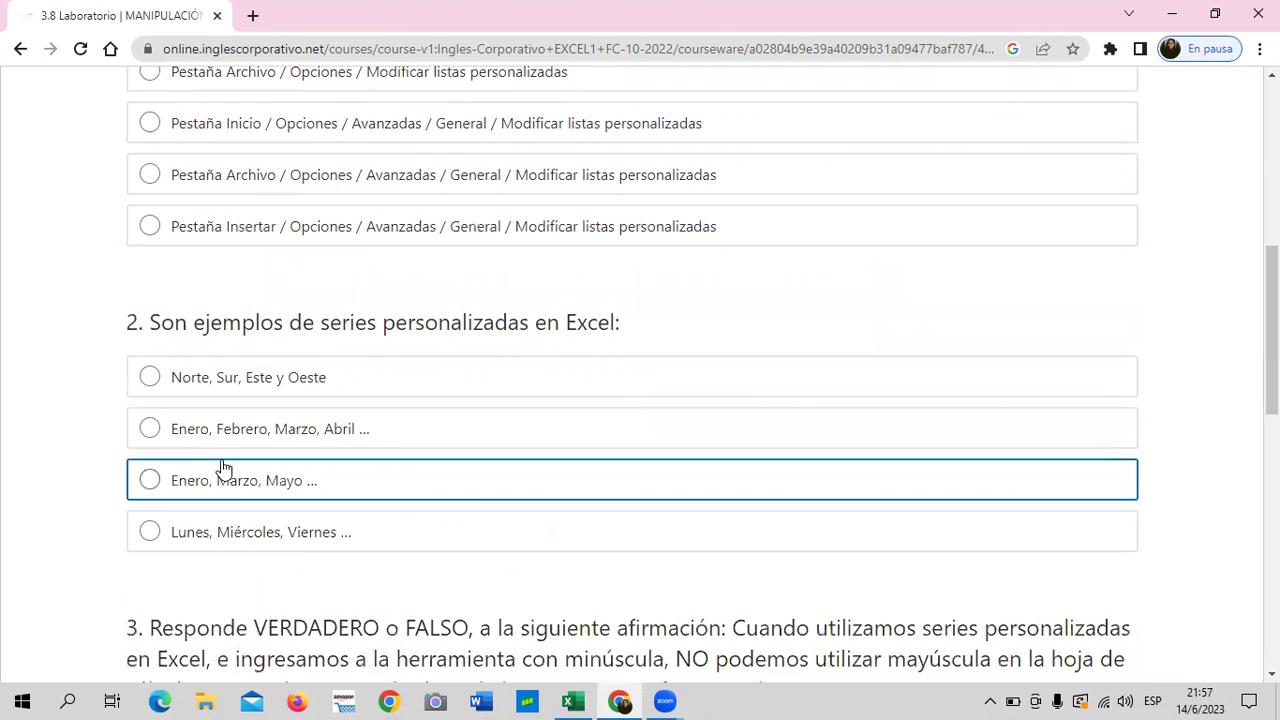
scroll(224, 462, "down", 1)
scroll(224, 462, "down", 1)
scroll(225, 454, "up", 1)
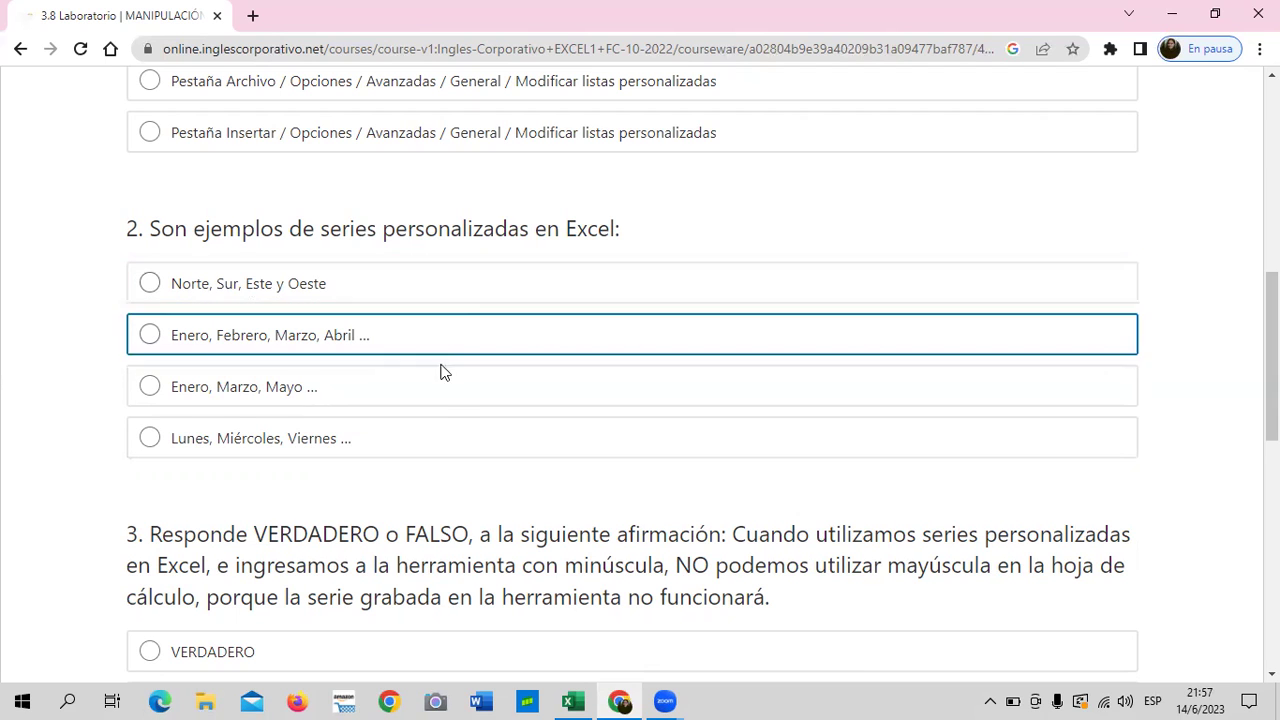
scroll(445, 390, "down", 2)
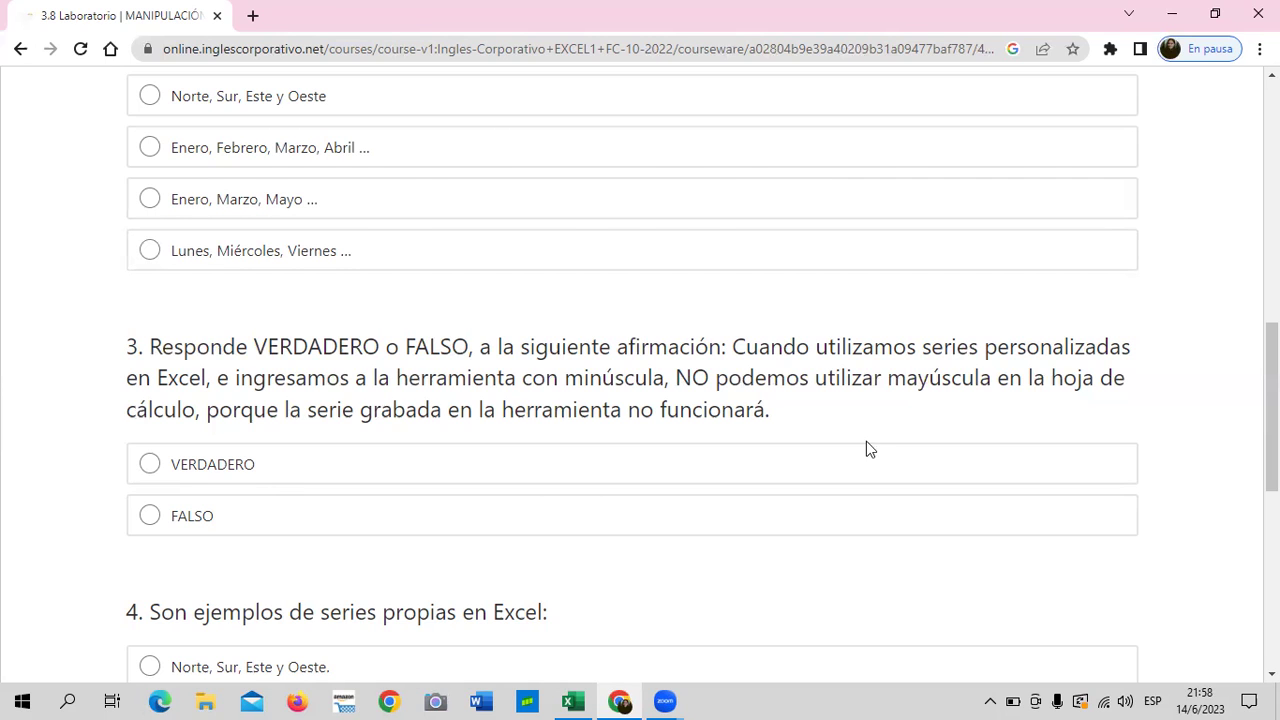
scroll(866, 441, "down", 2)
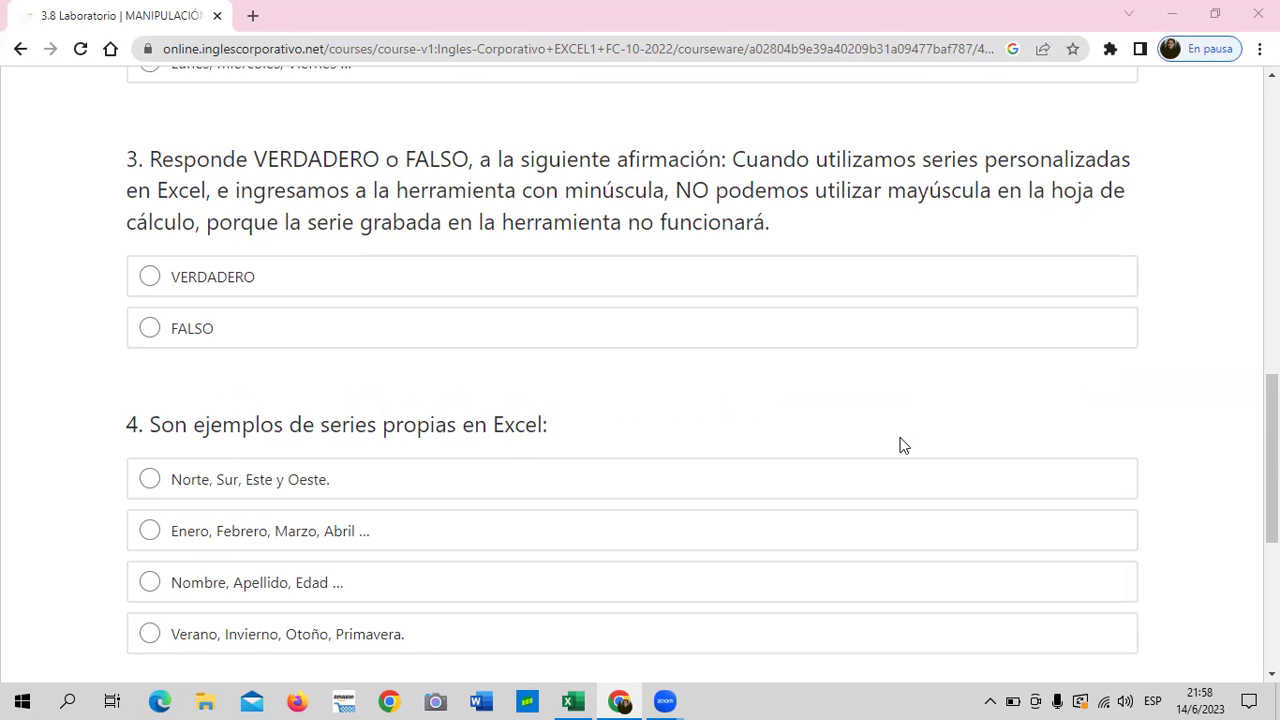
scroll(686, 358, "down", 3)
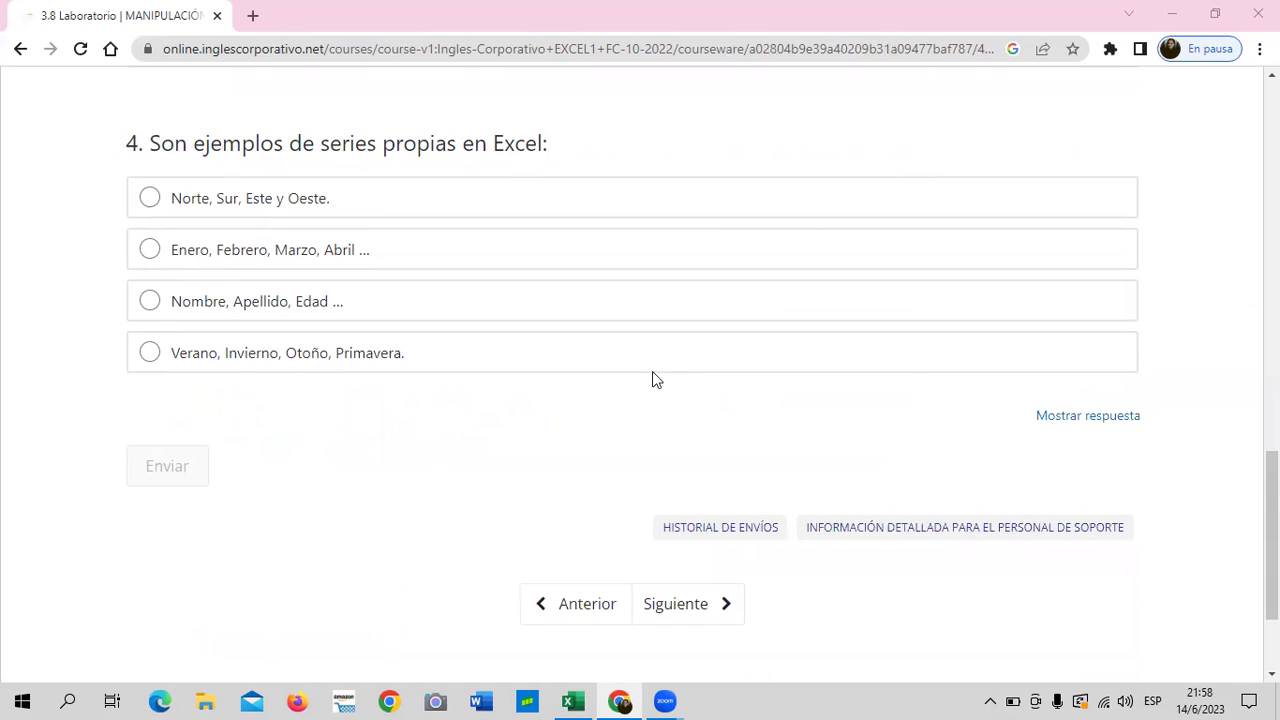
scroll(652, 371, "down", 2)
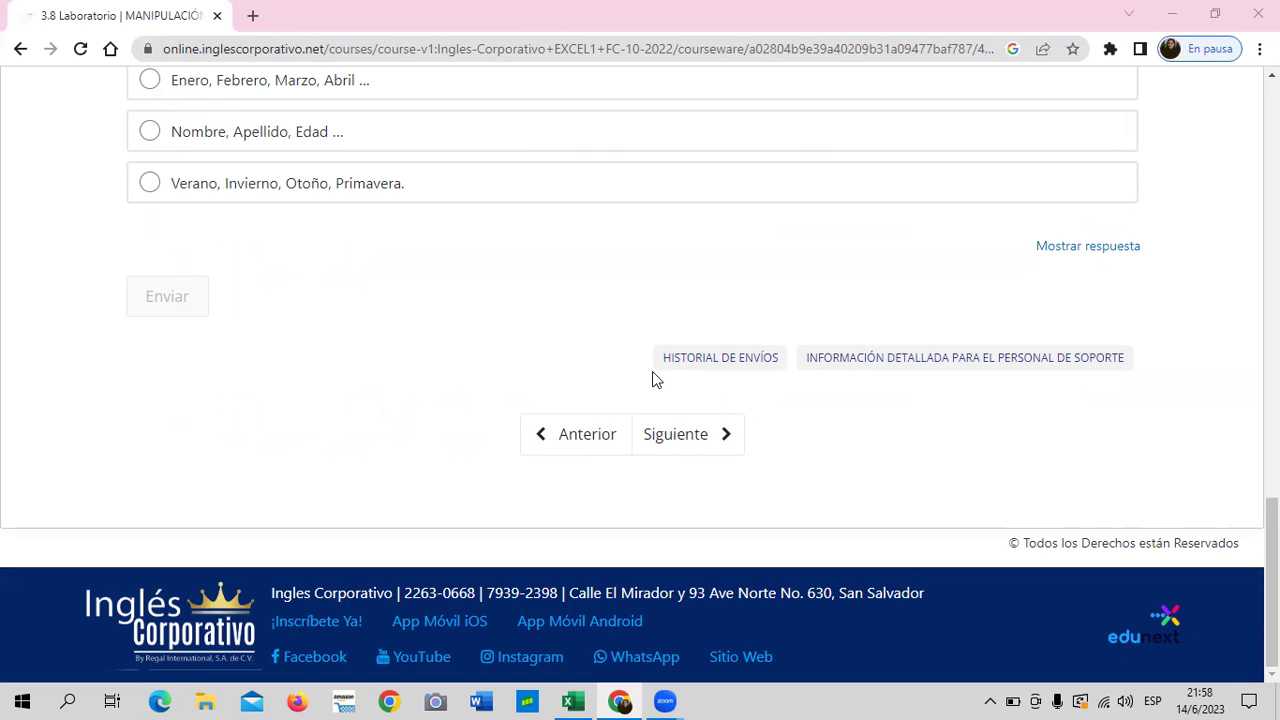
scroll(497, 306, "up", 3)
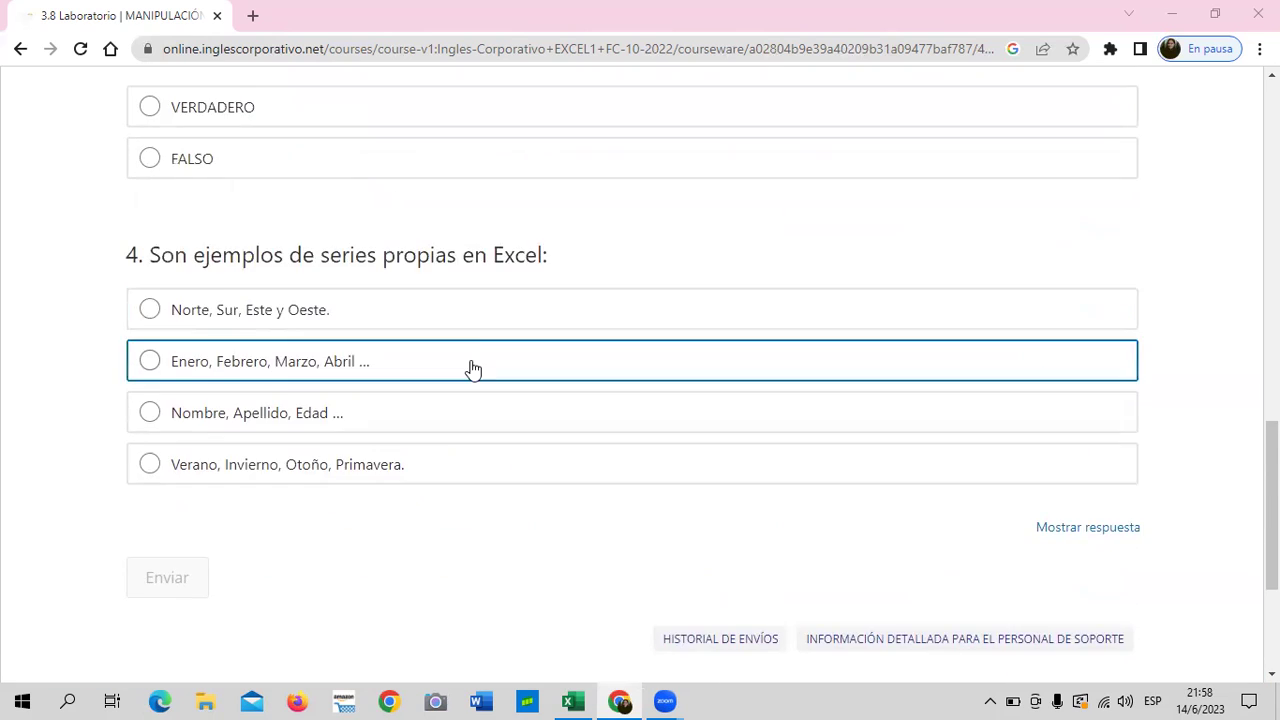
scroll(474, 366, "up", 3)
scroll(472, 374, "up", 4)
scroll(471, 377, "up", 4)
scroll(471, 377, "up", 2)
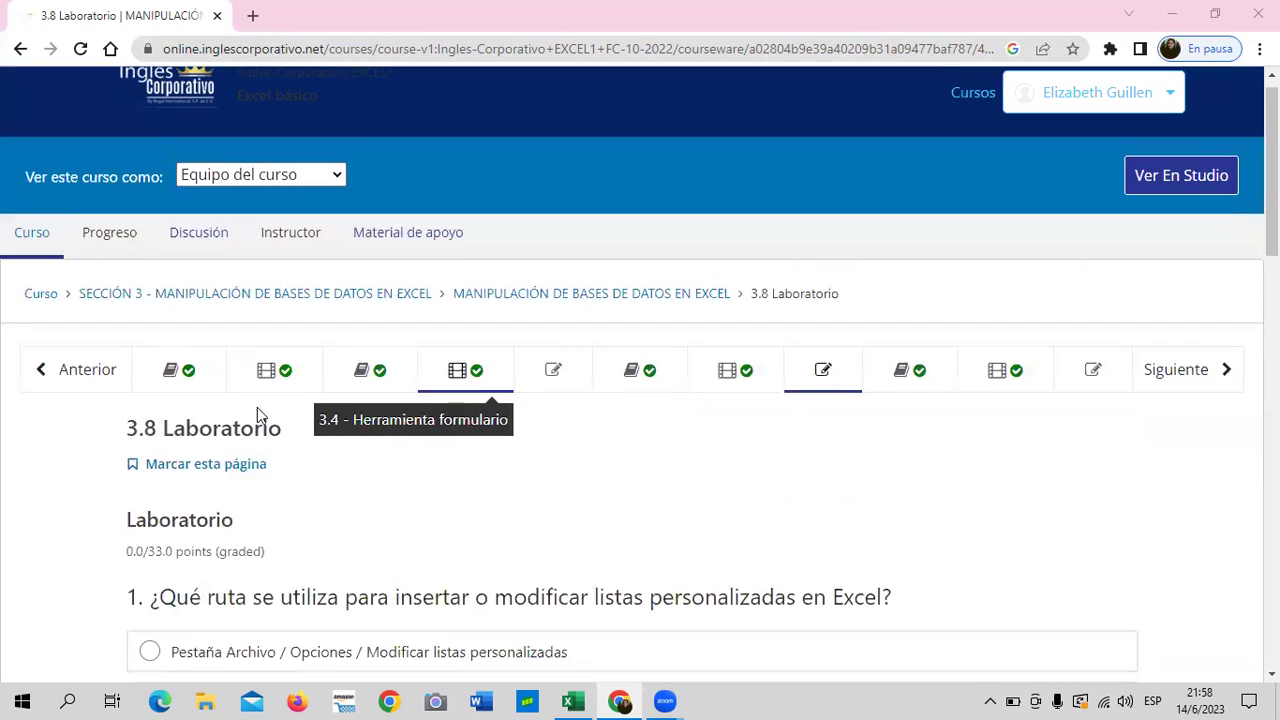
left_click(193, 378)
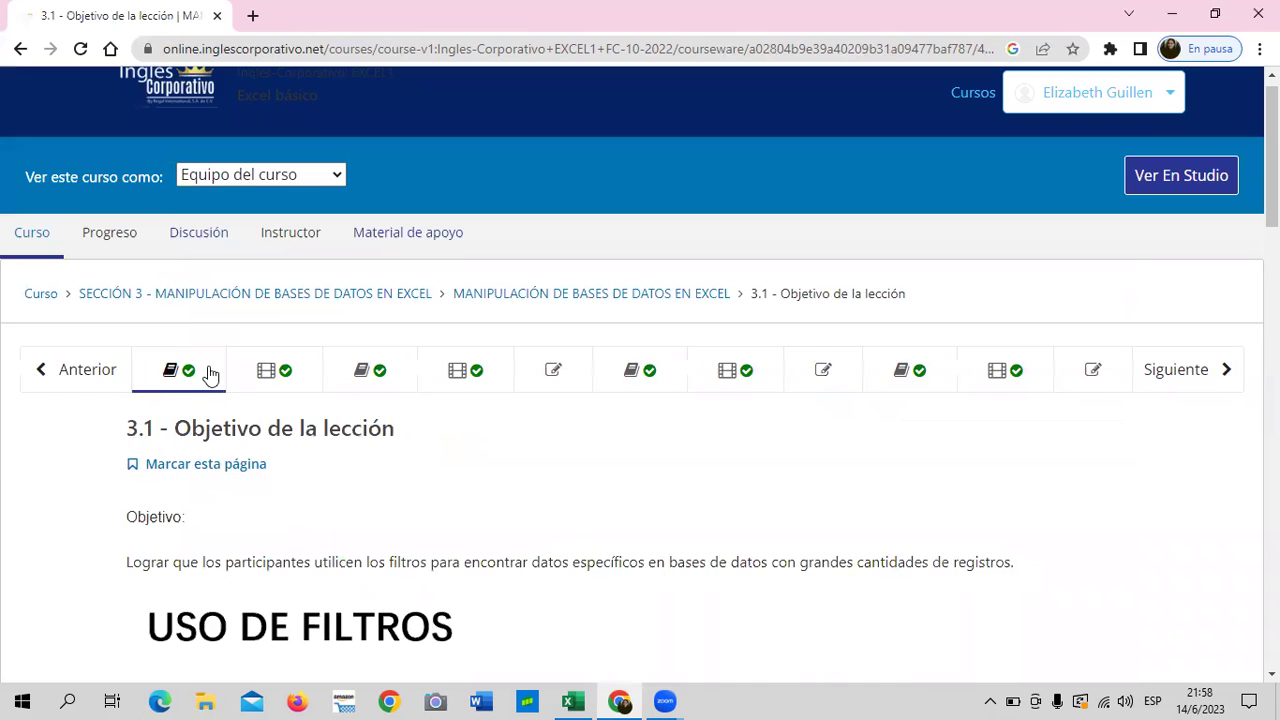
scroll(326, 428, "down", 2)
scroll(326, 428, "down", 3)
scroll(334, 430, "up", 3)
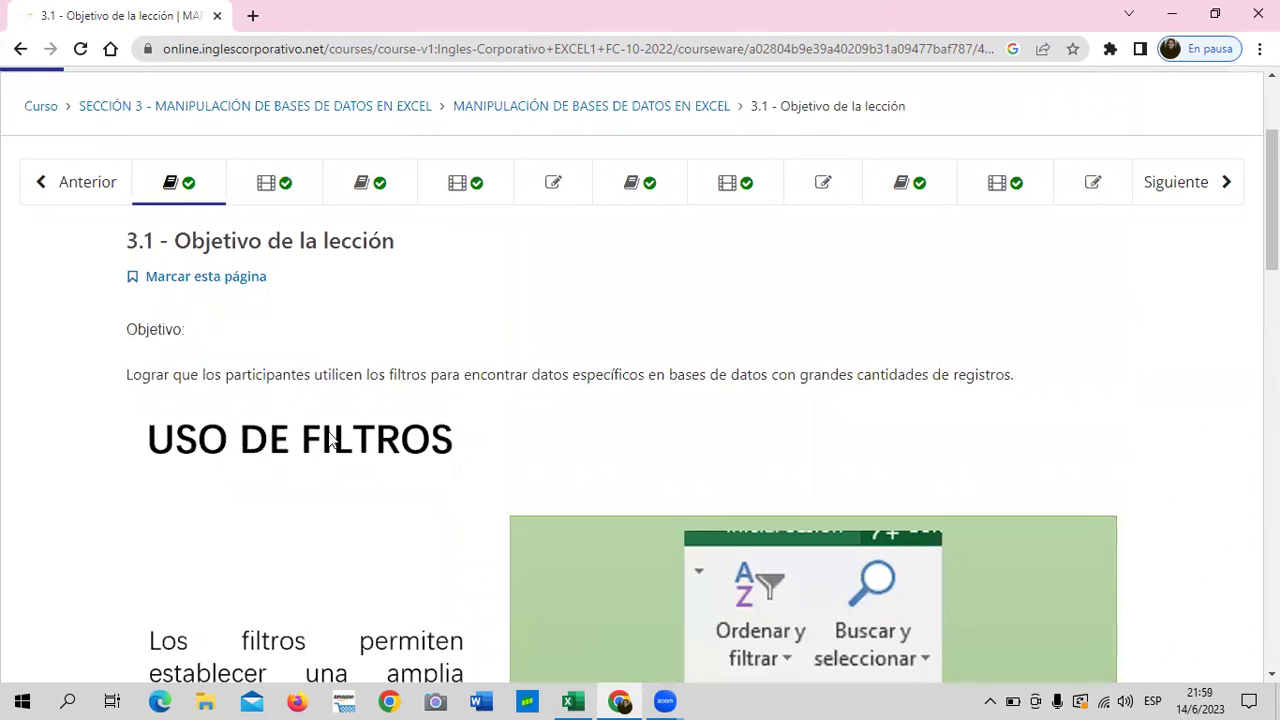
left_click(306, 184)
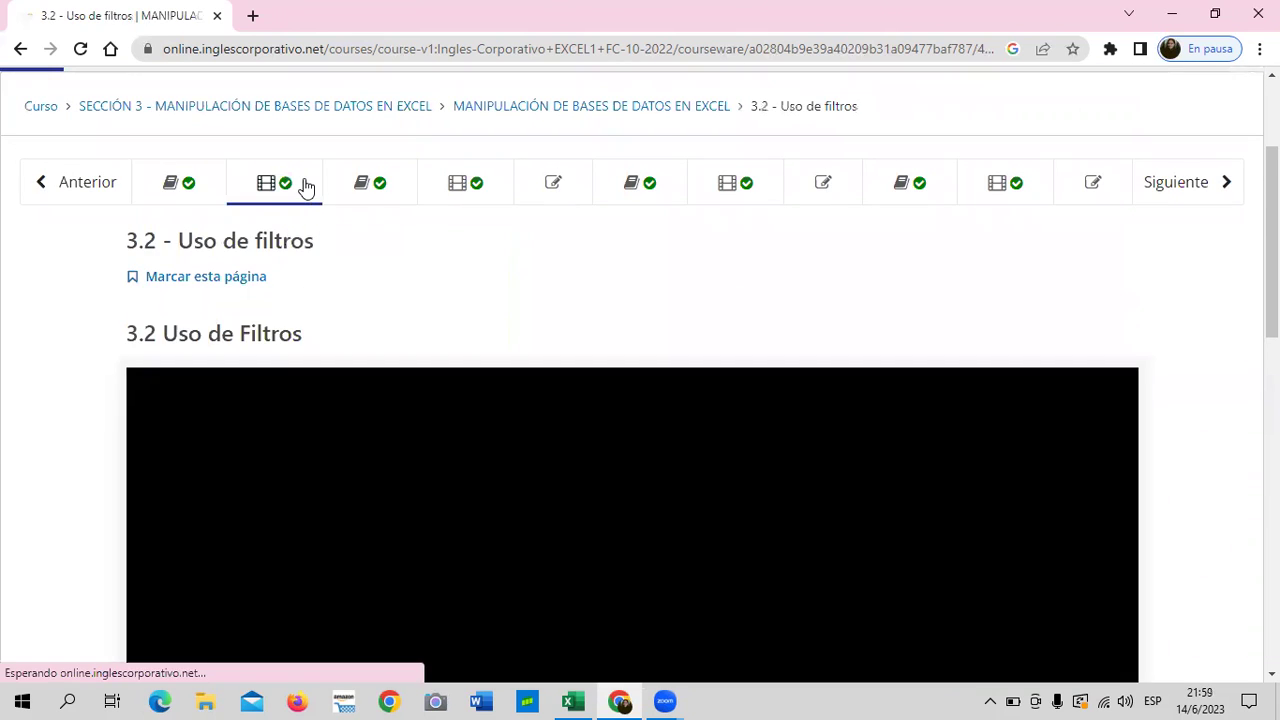
scroll(536, 488, "down", 2)
scroll(537, 486, "down", 3)
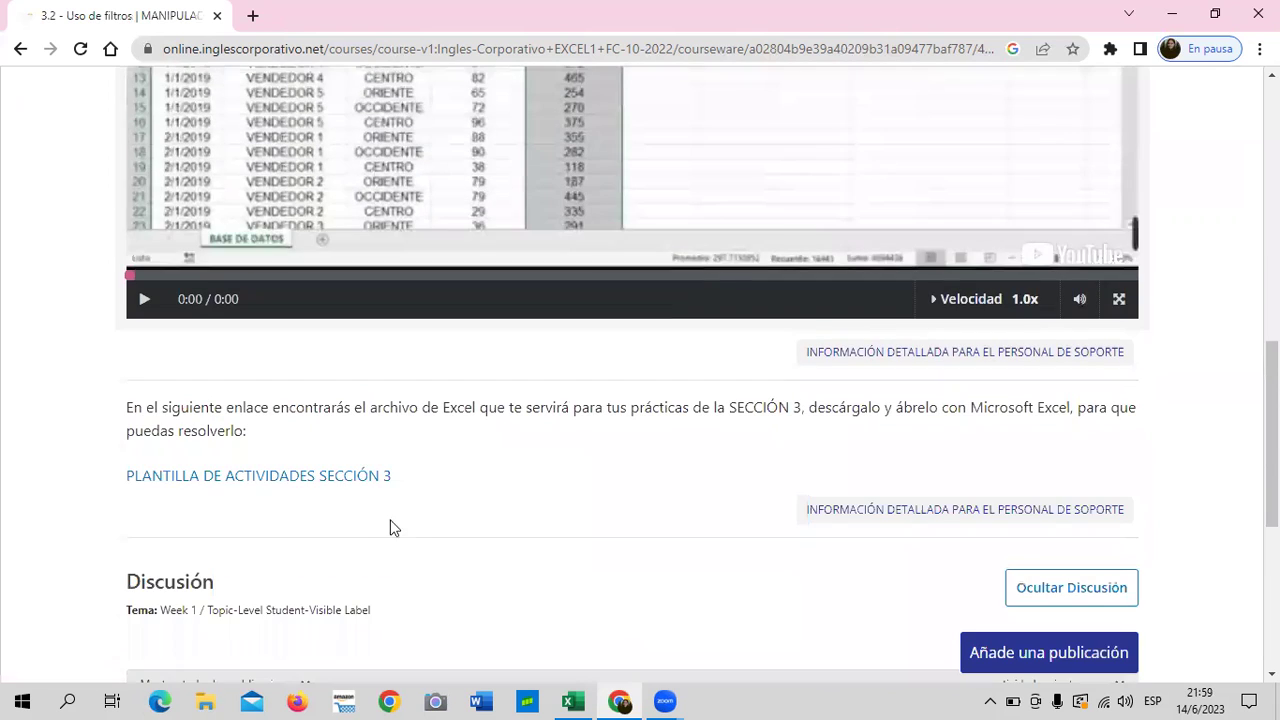
left_click(341, 477)
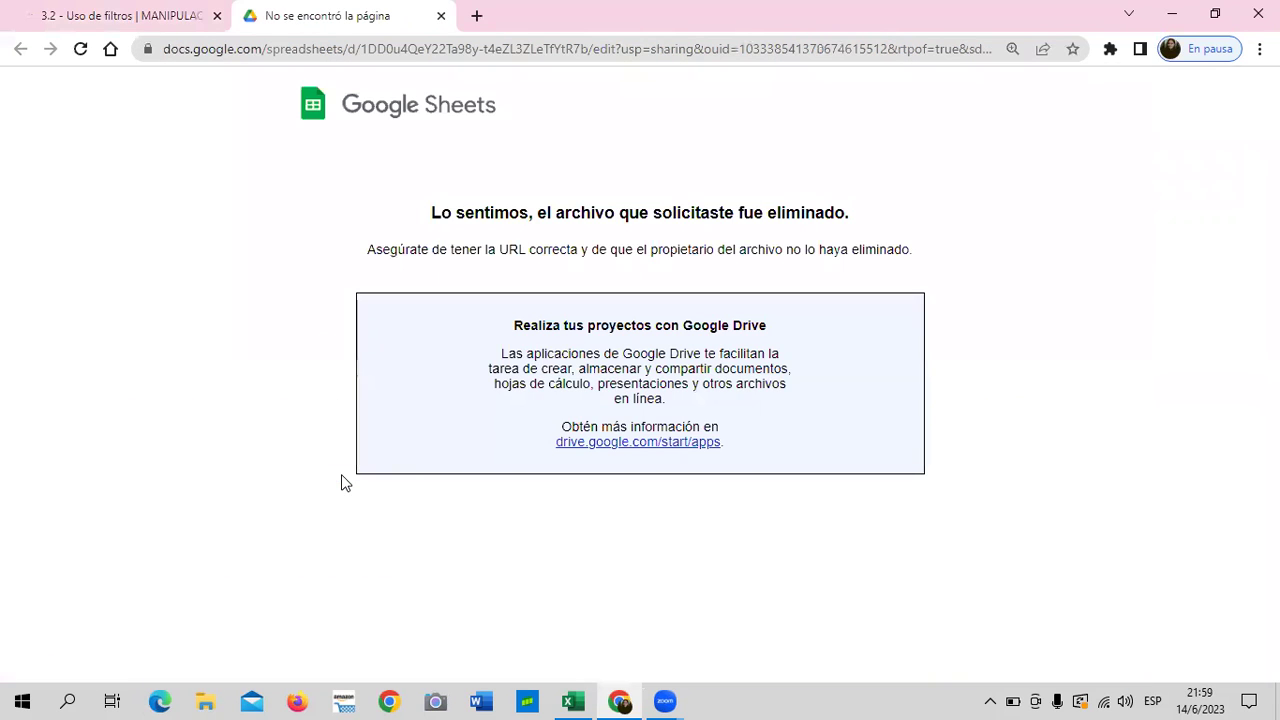
left_click(441, 15)
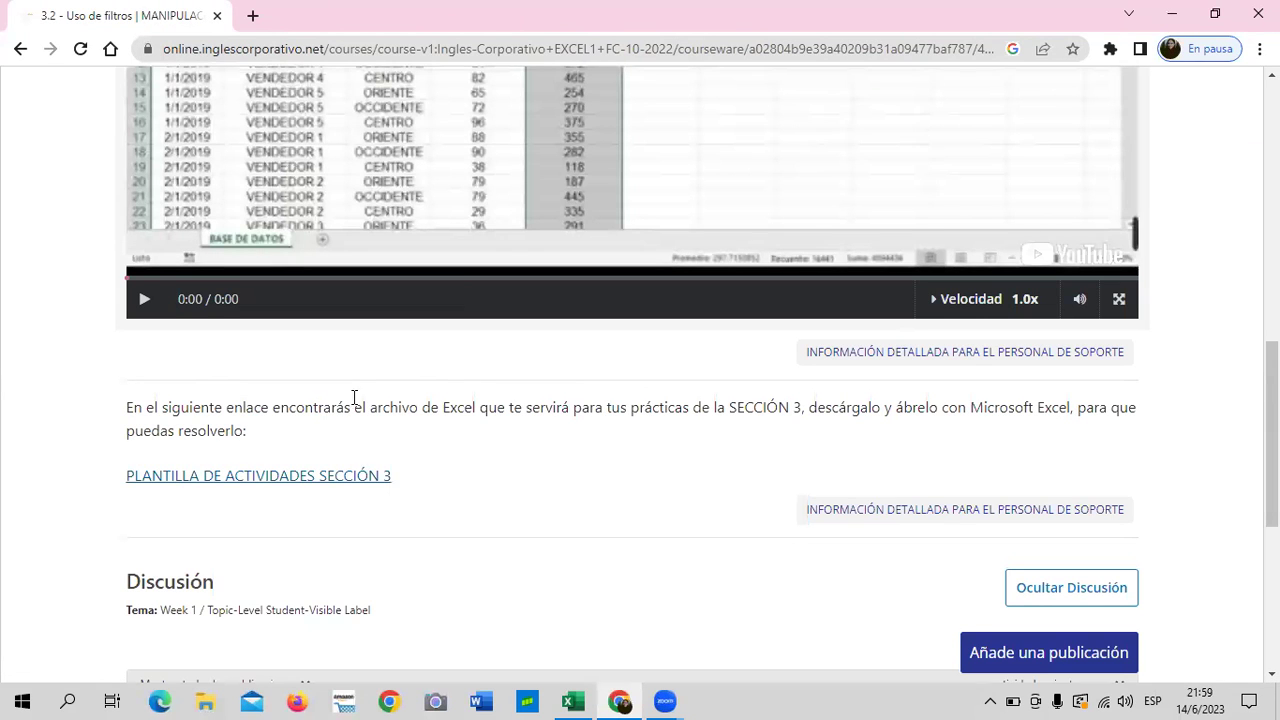
scroll(360, 410, "up", 1)
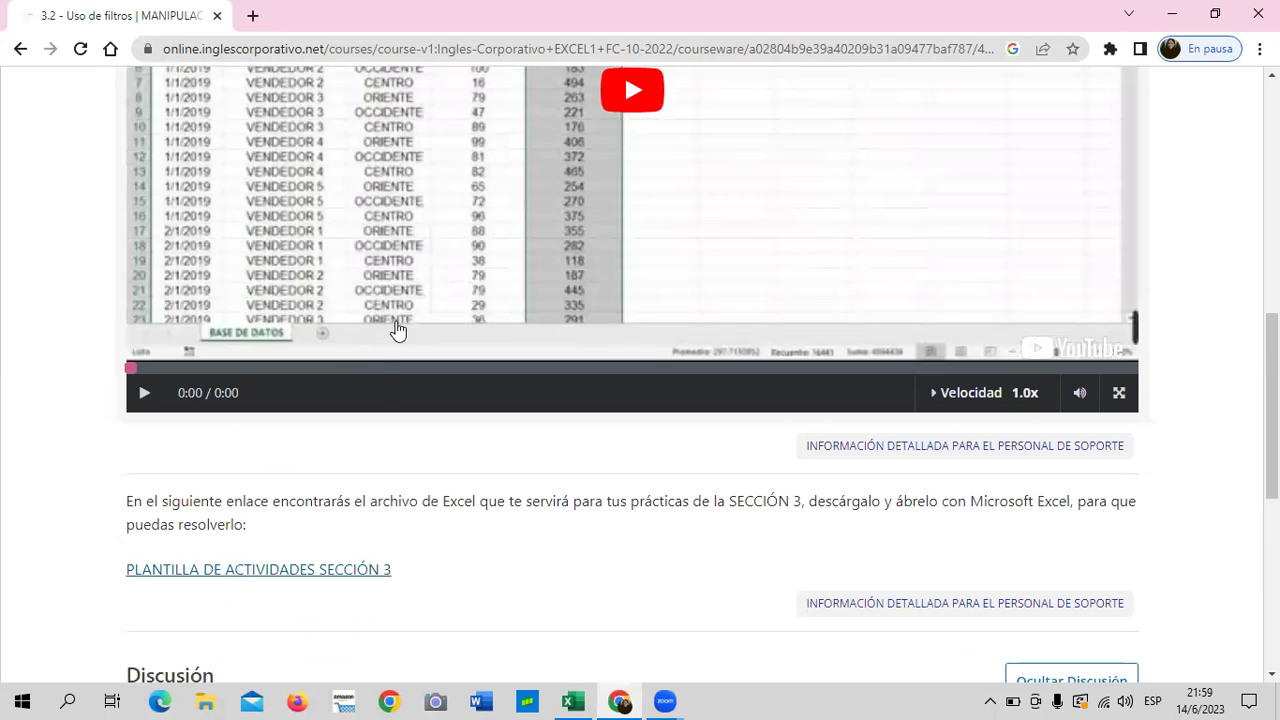
scroll(380, 371, "up", 2)
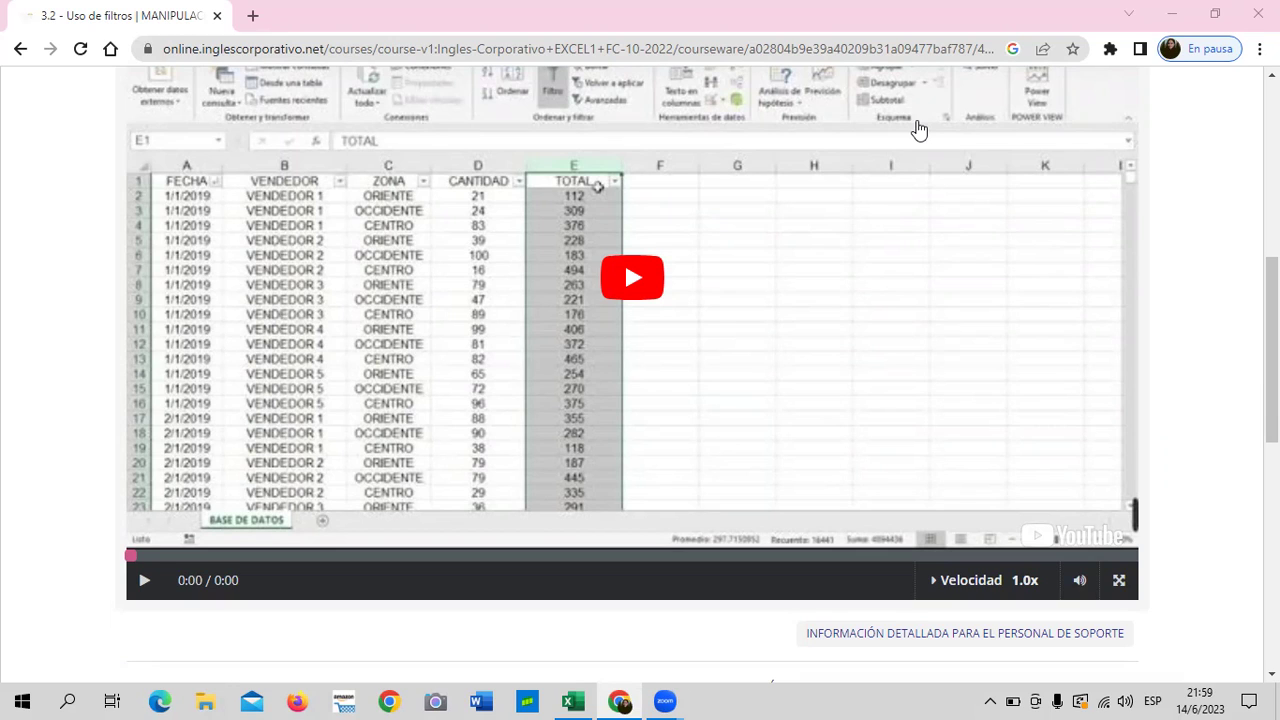
scroll(618, 347, "down", 2)
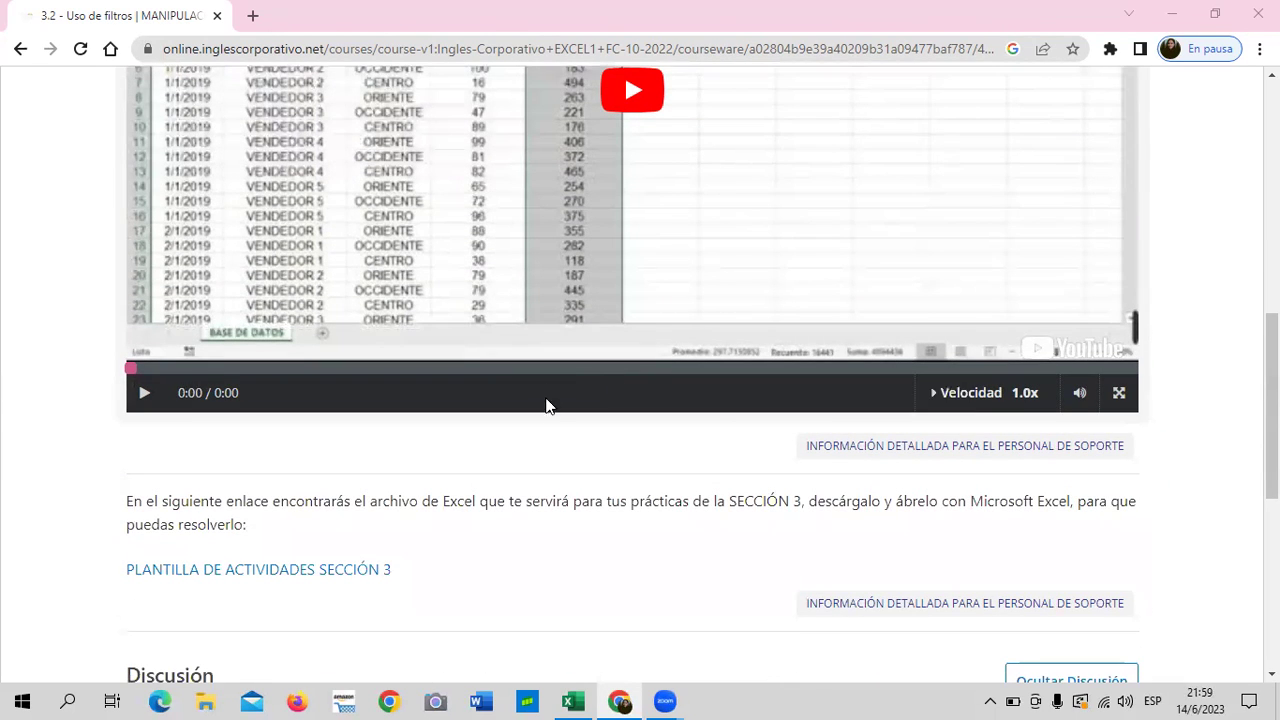
scroll(508, 400, "down", 2)
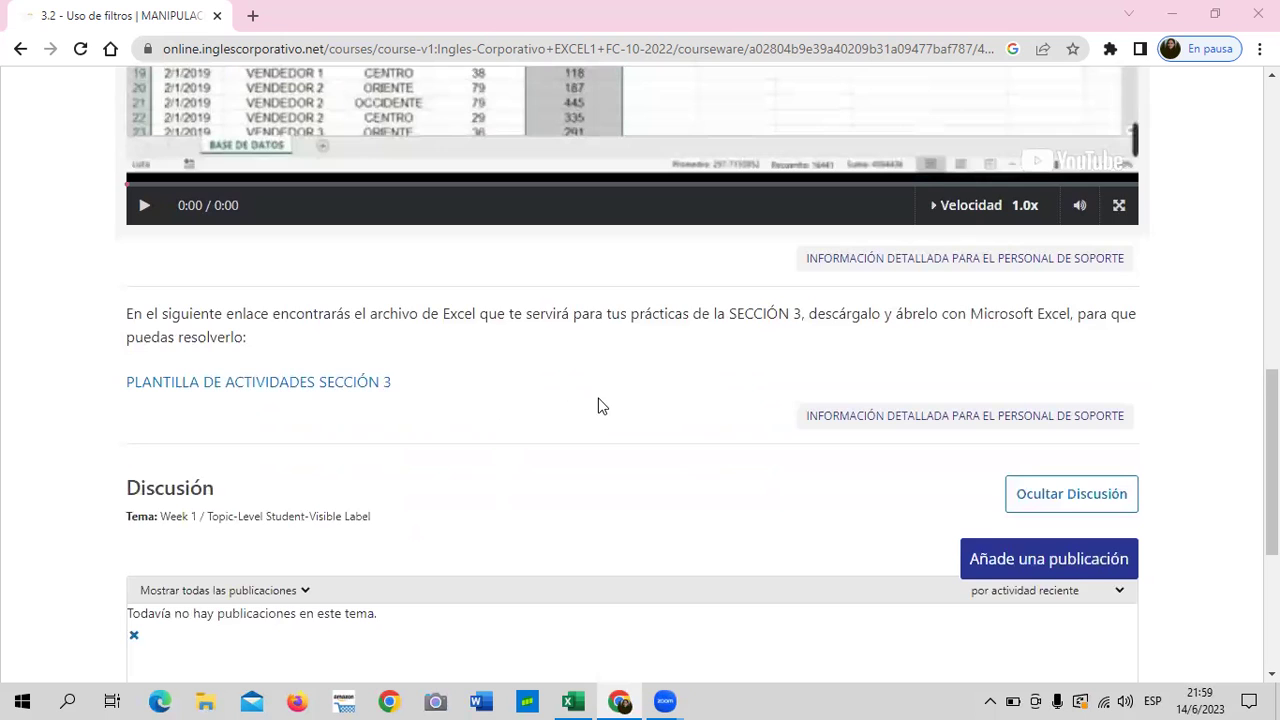
scroll(535, 473, "up", 4)
scroll(490, 450, "up", 4)
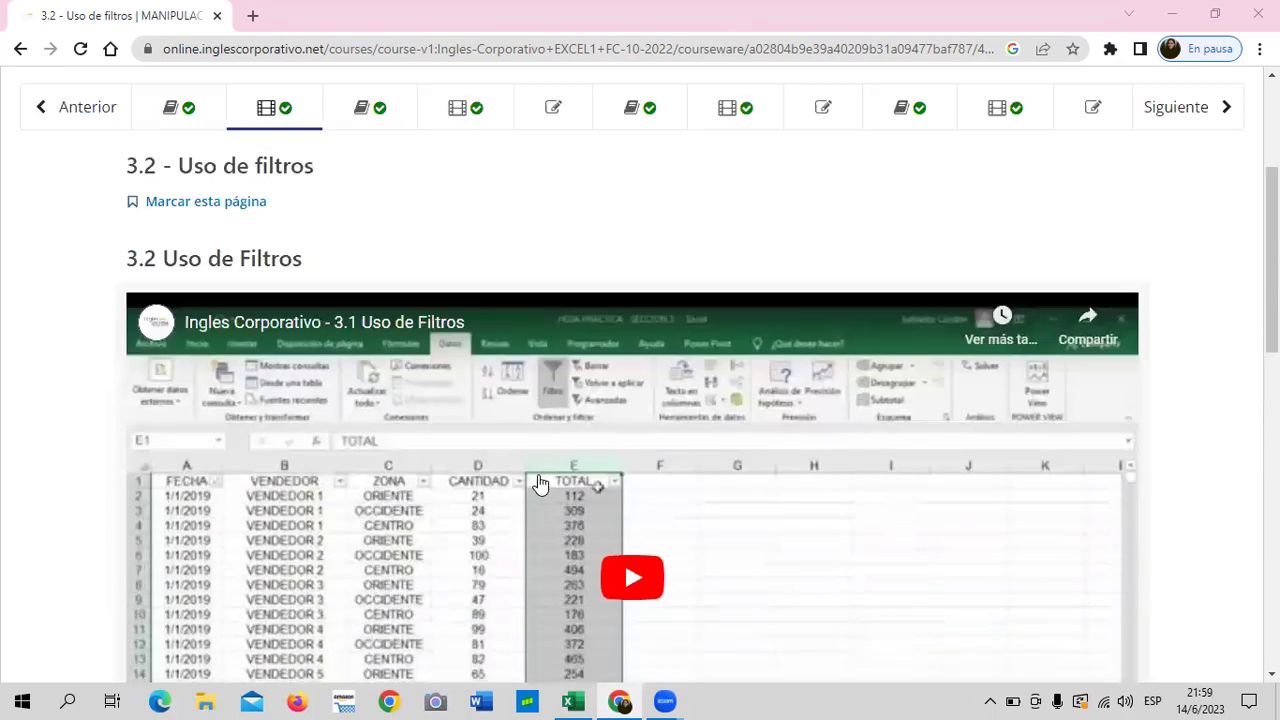
Open lesson 3.9 and read the Lista de validación slide on Datos › Validación de datos
left_click(910, 200)
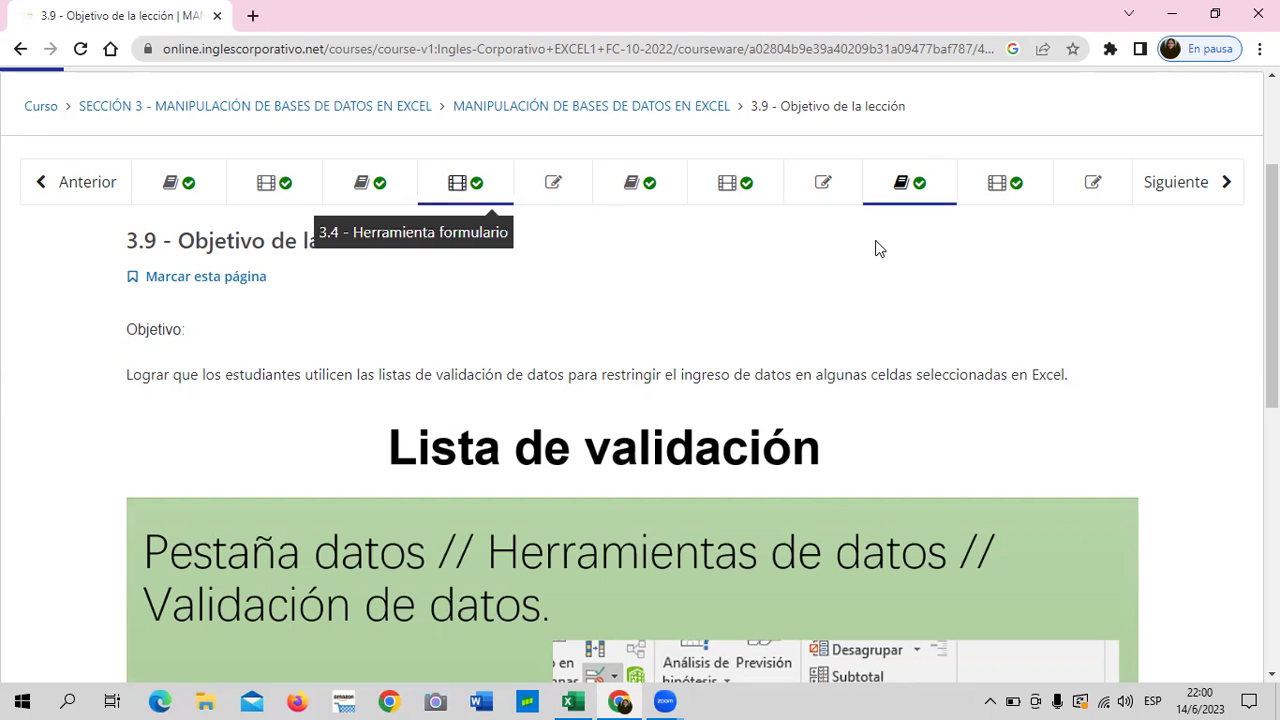
scroll(958, 278, "down", 5)
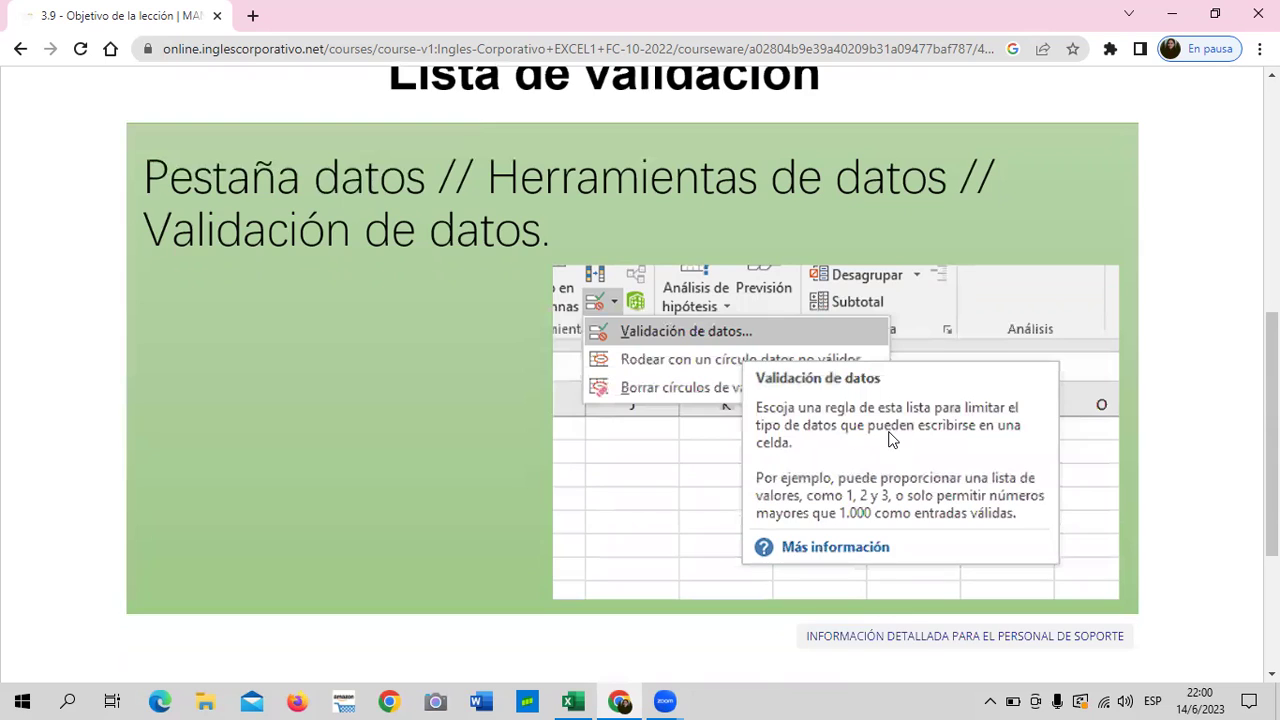
scroll(889, 433, "up", 1)
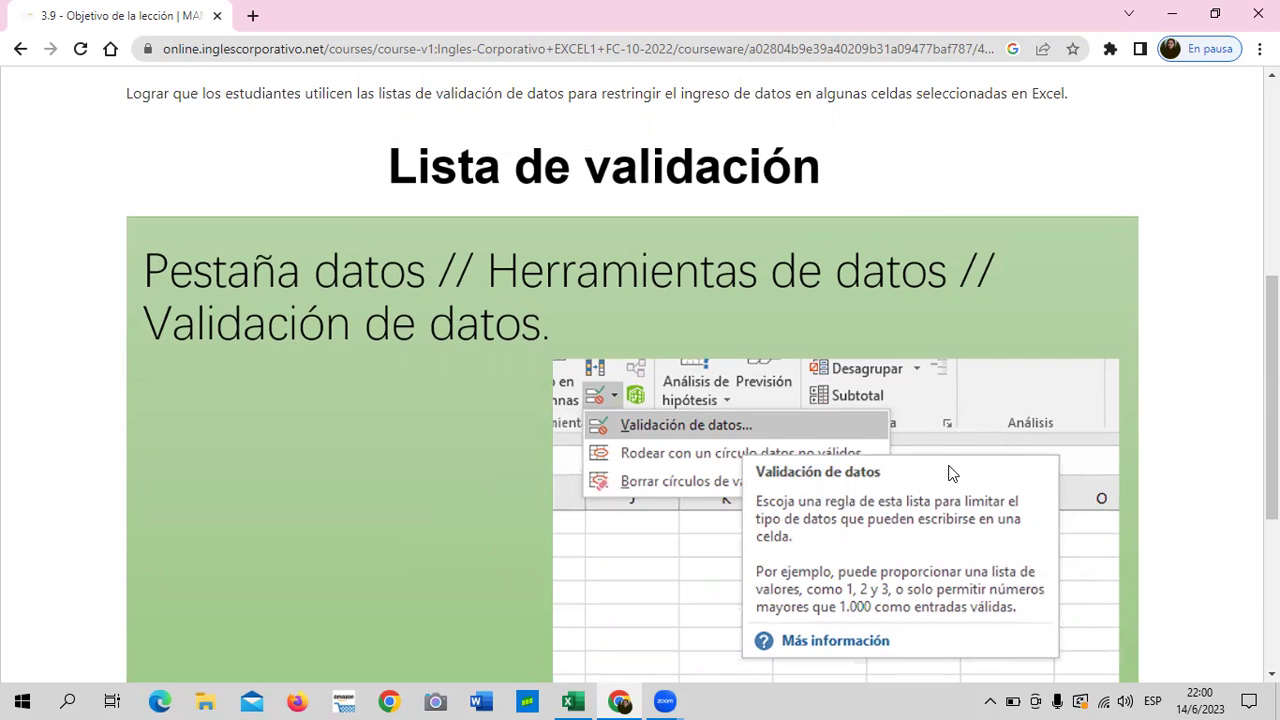
scroll(875, 530, "down", 2)
scroll(873, 524, "down", 1)
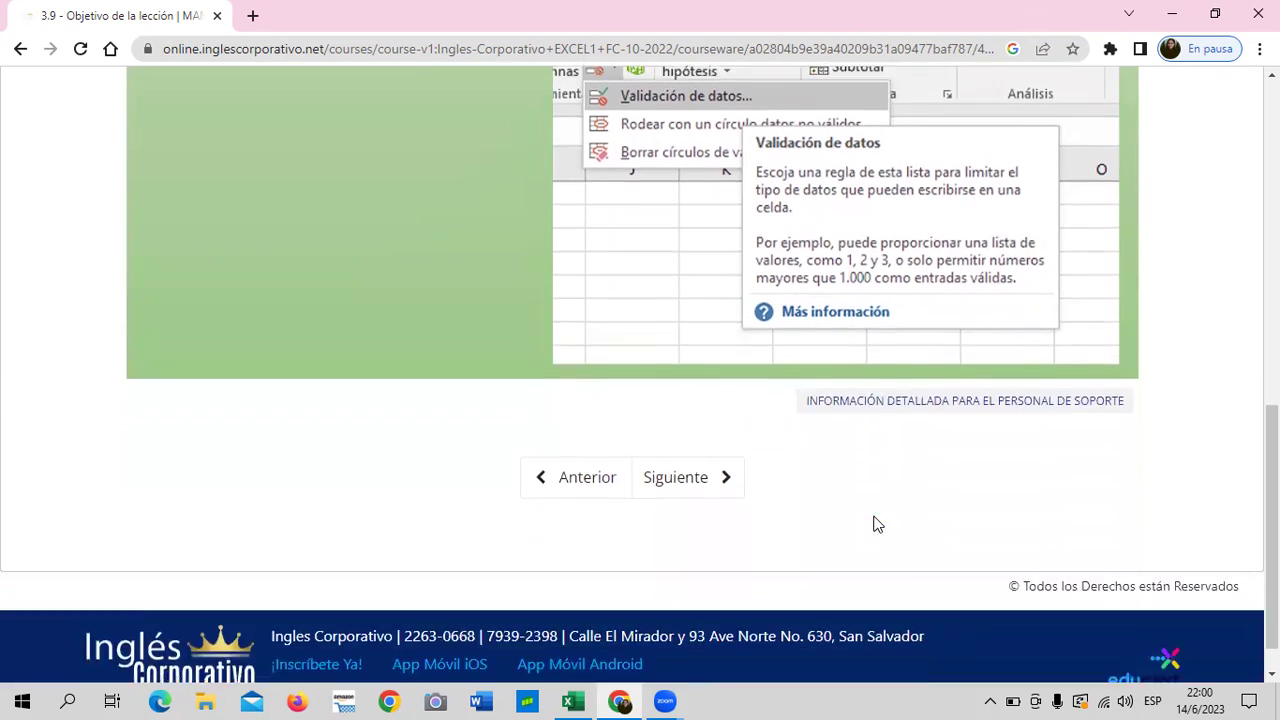
scroll(873, 524, "down", 1)
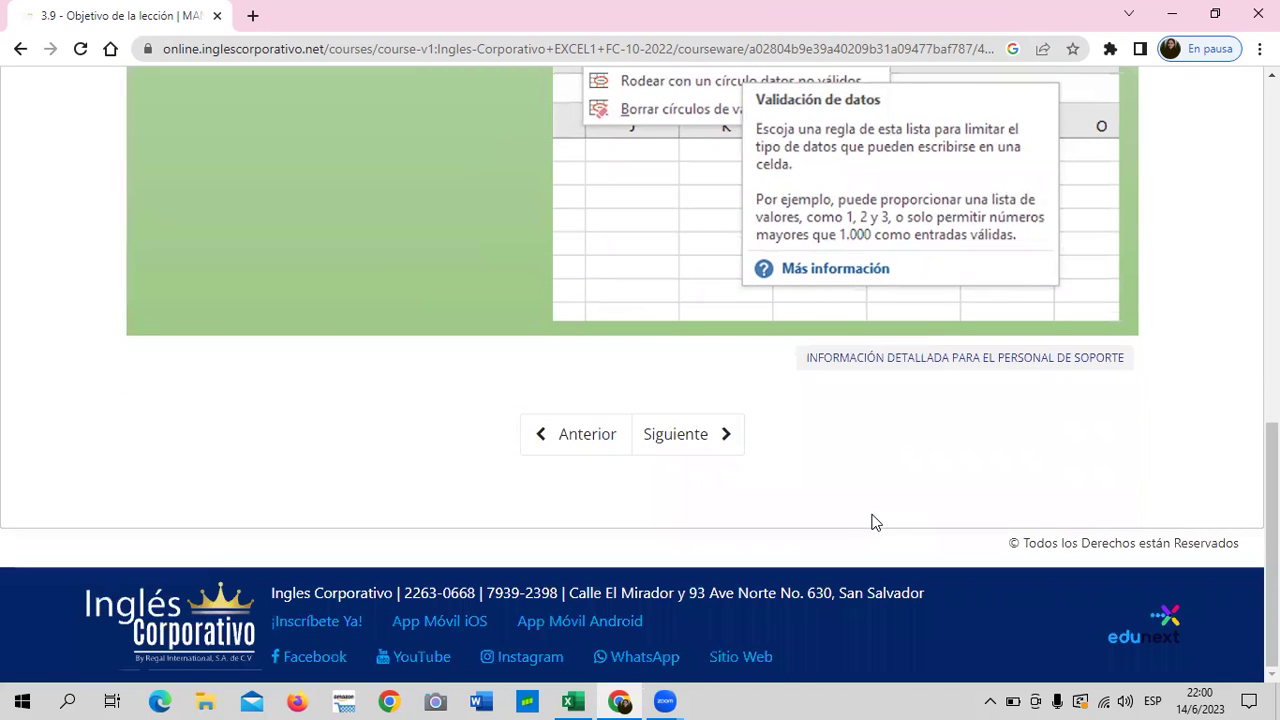
scroll(903, 451, "up", 2)
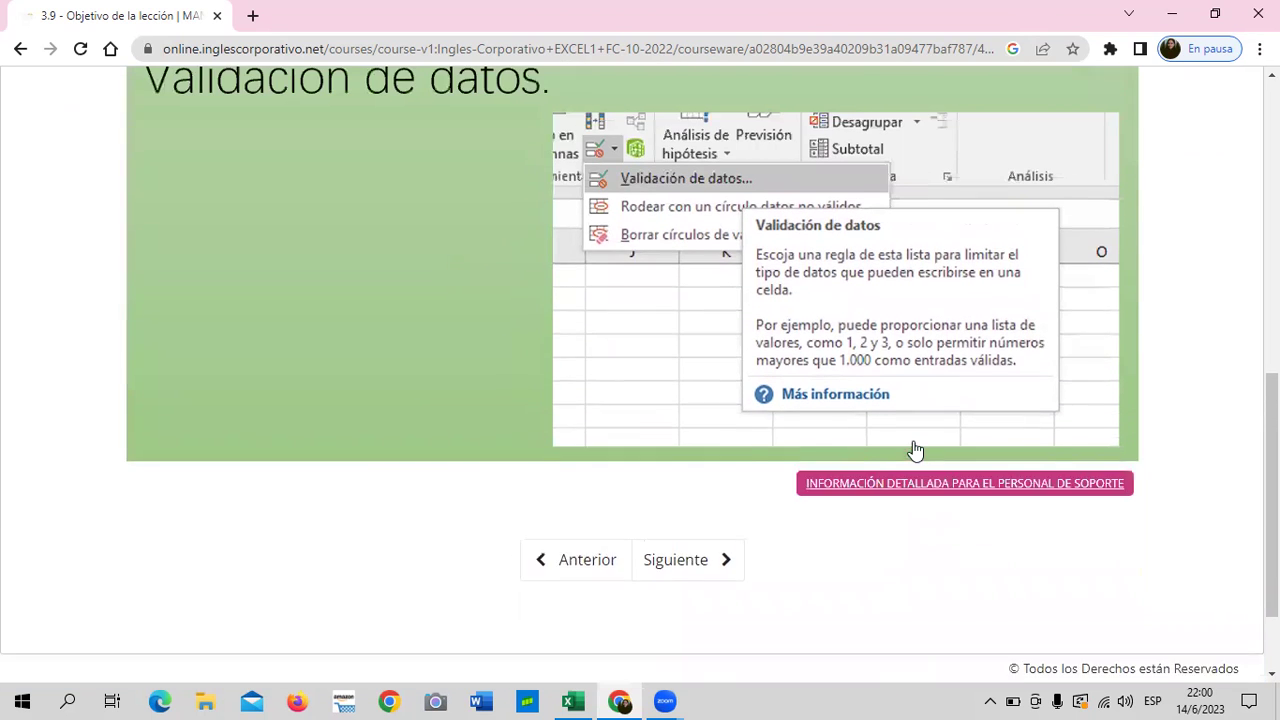
scroll(913, 449, "up", 1)
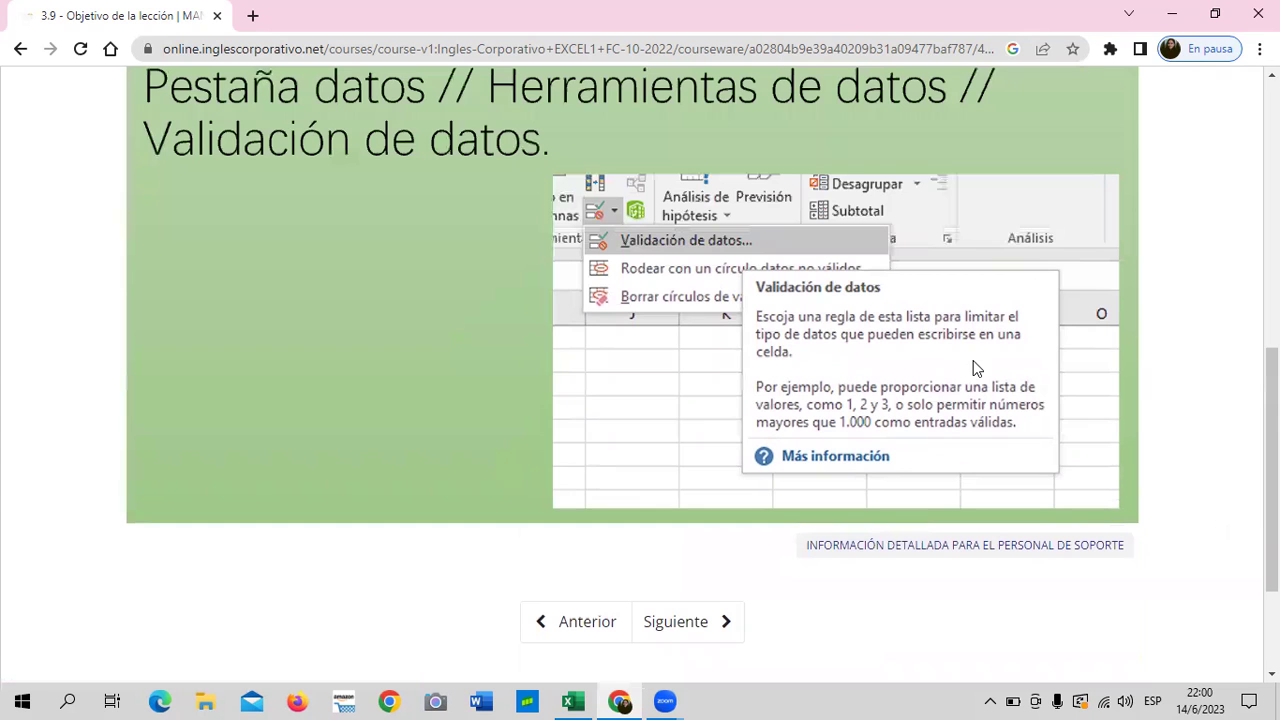
scroll(965, 360, "up", 2)
scroll(577, 294, "up", 1)
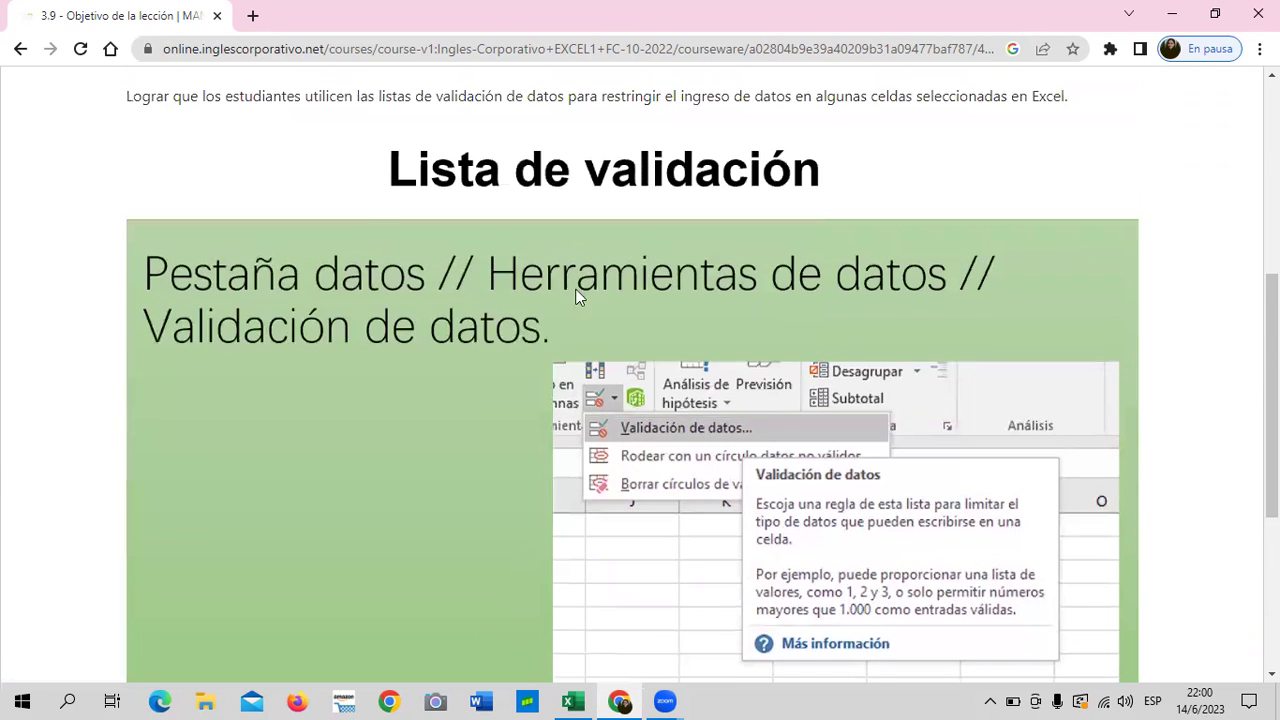
scroll(620, 300, "up", 3)
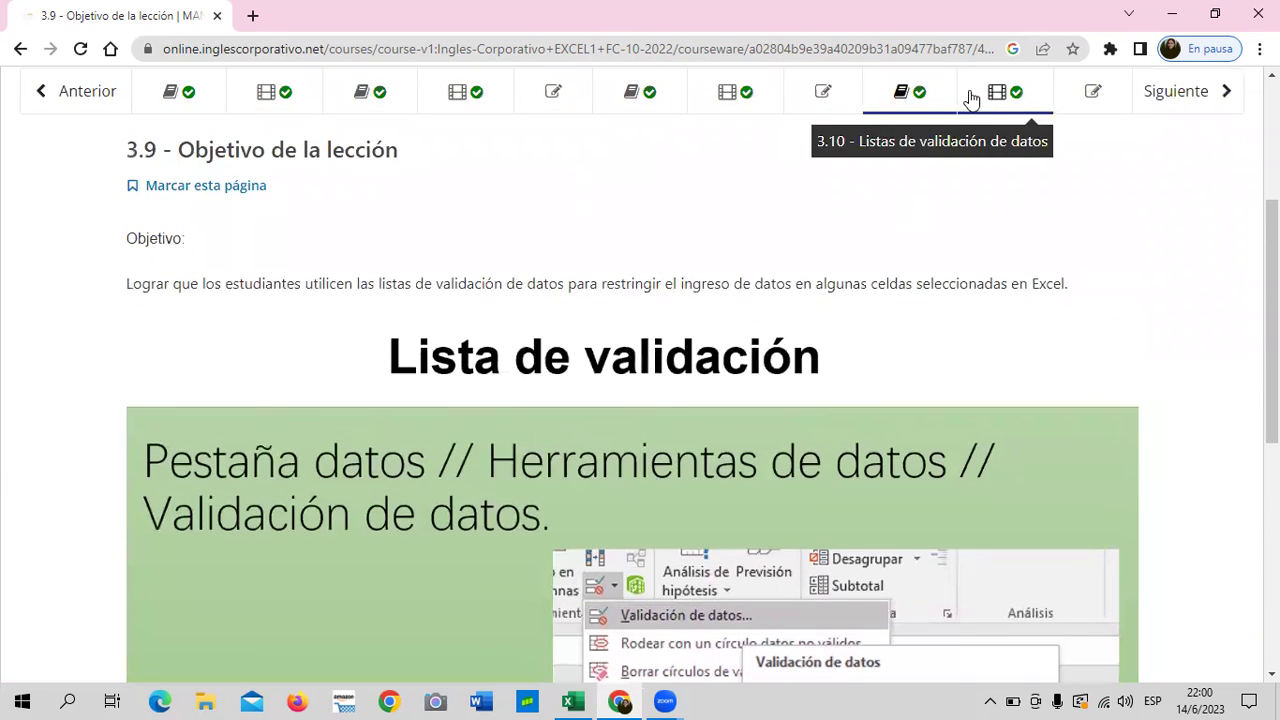
Open lesson 3.10 and scroll through its page with the Lista de validación video
left_click(978, 96)
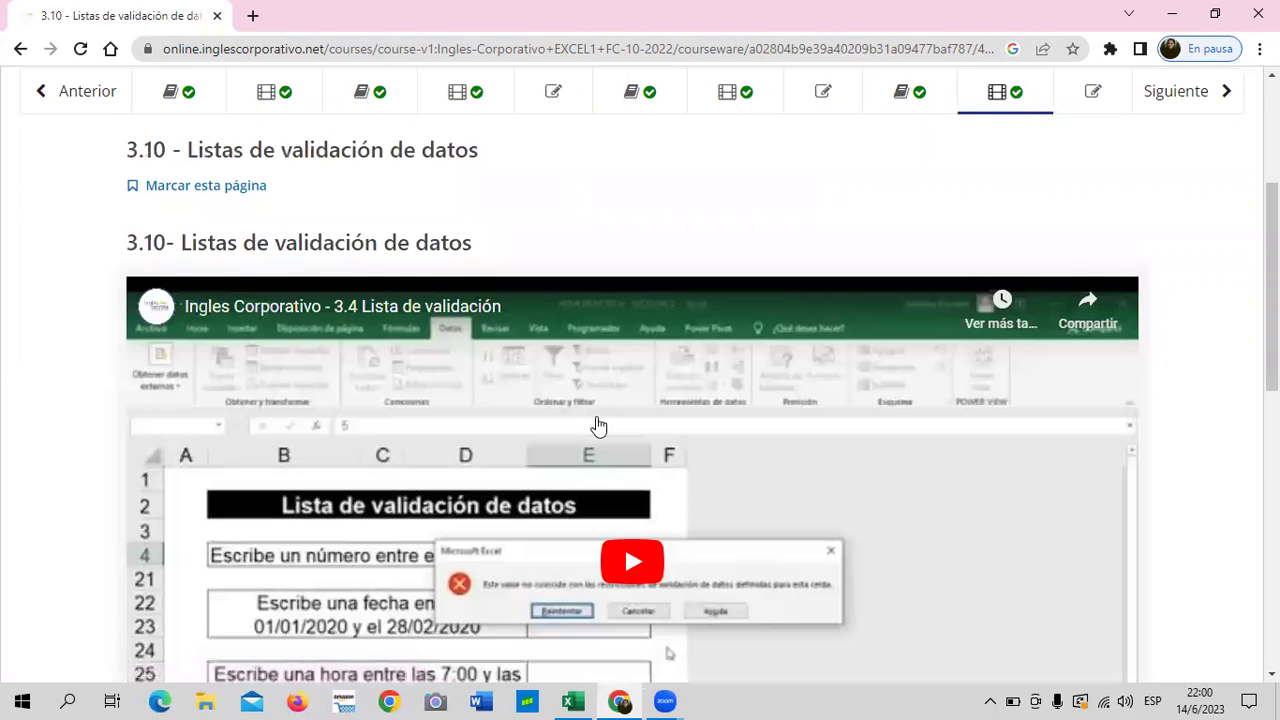
scroll(598, 425, "down", 1)
scroll(600, 430, "down", 2)
scroll(495, 527, "down", 2)
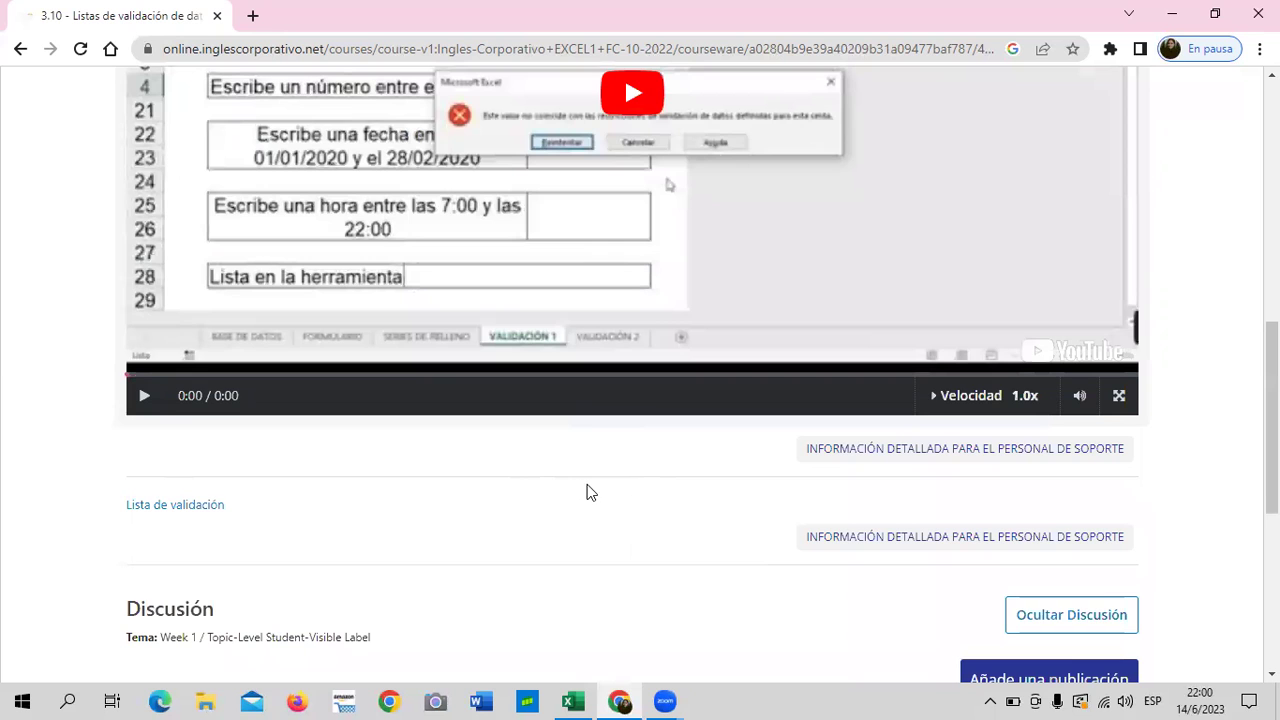
scroll(624, 493, "up", 1)
scroll(624, 493, "up", 1)
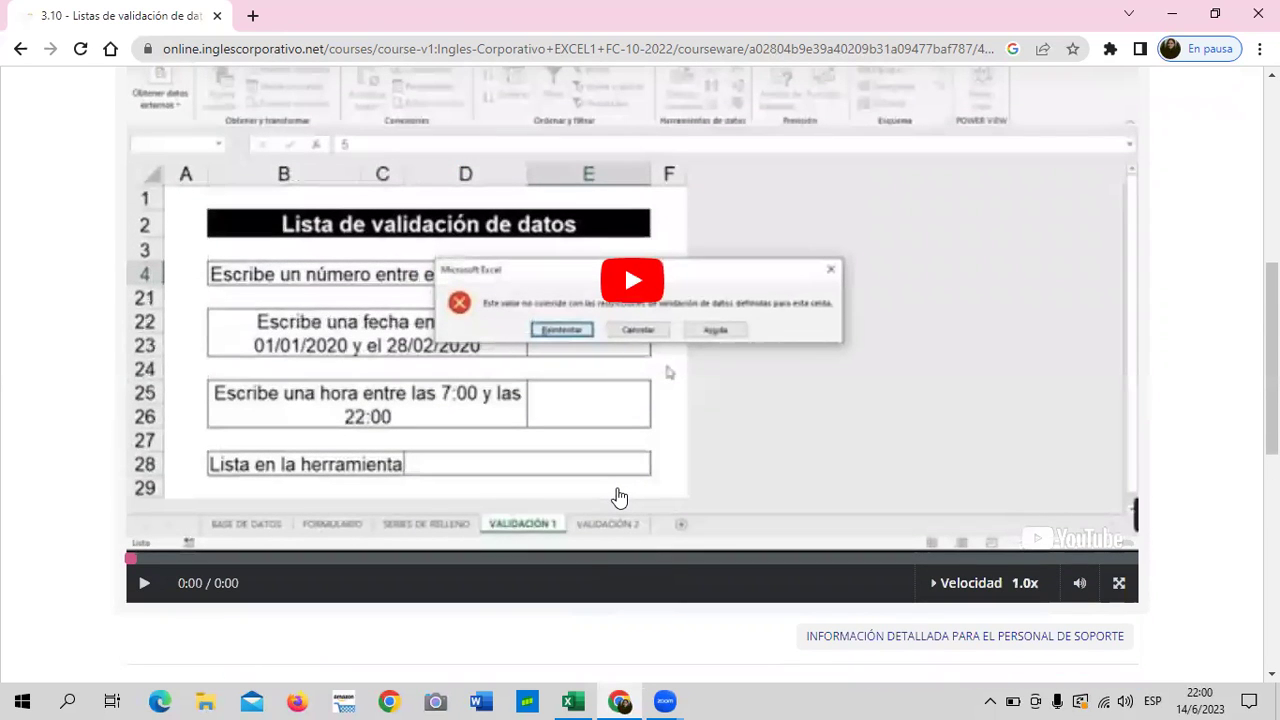
scroll(238, 540, "down", 1)
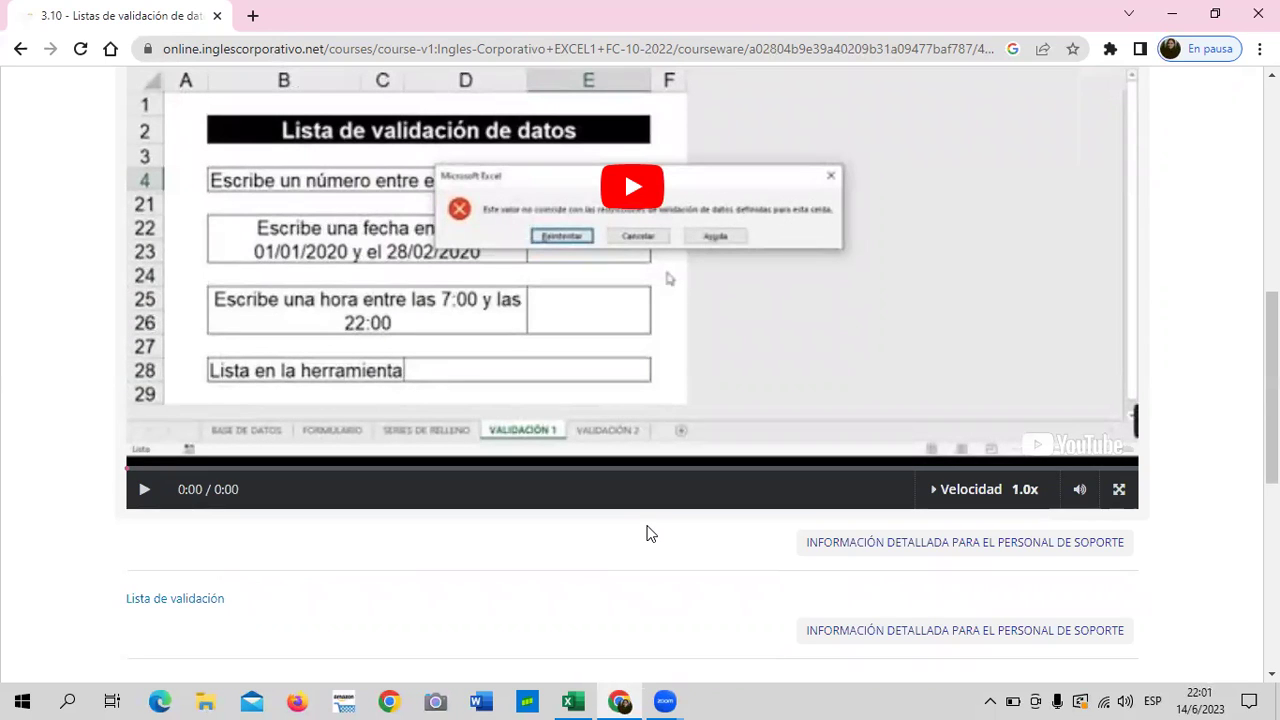
scroll(661, 510, "up", 1)
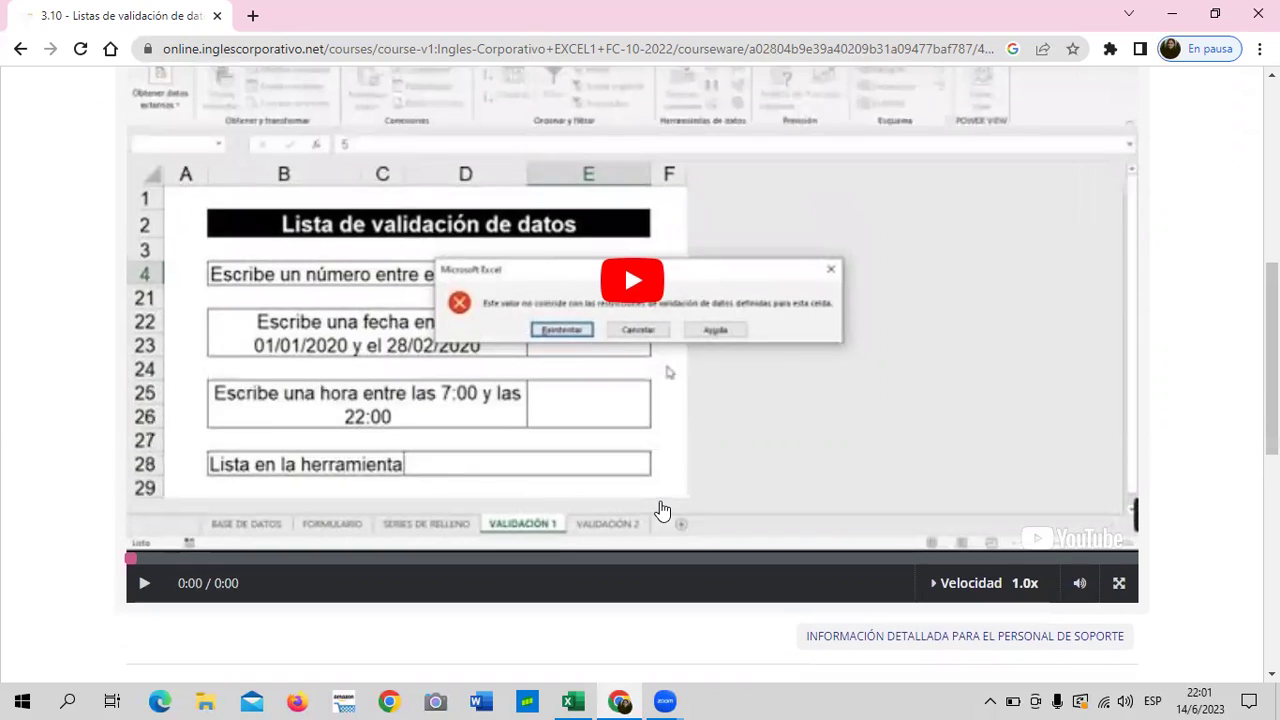
scroll(661, 510, "up", 1)
scroll(661, 510, "up", 1)
scroll(660, 507, "up", 1)
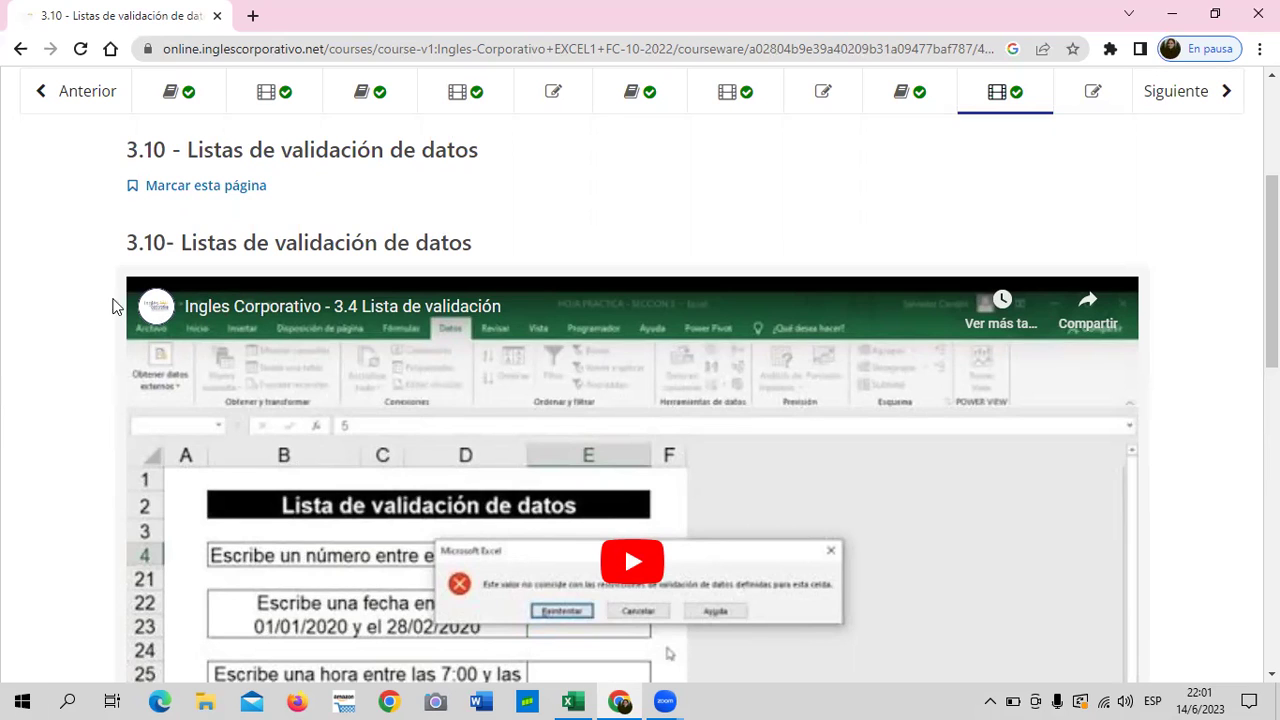
scroll(752, 368, "up", 1)
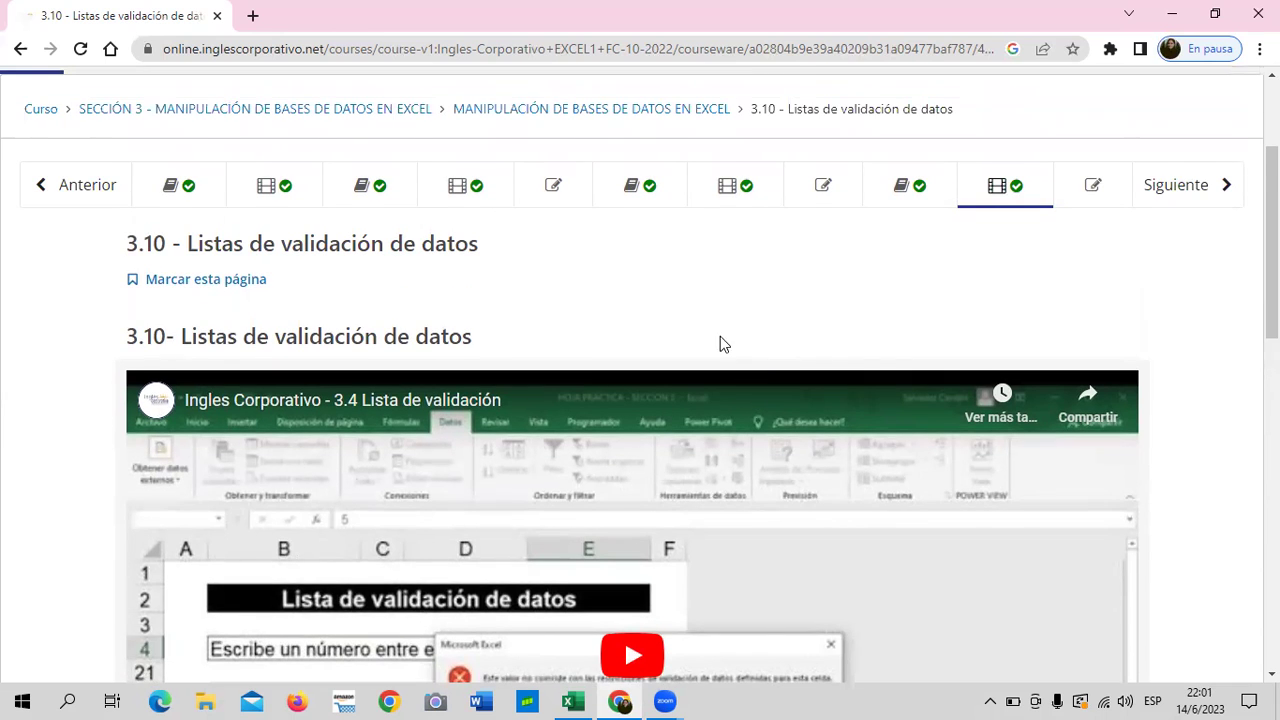